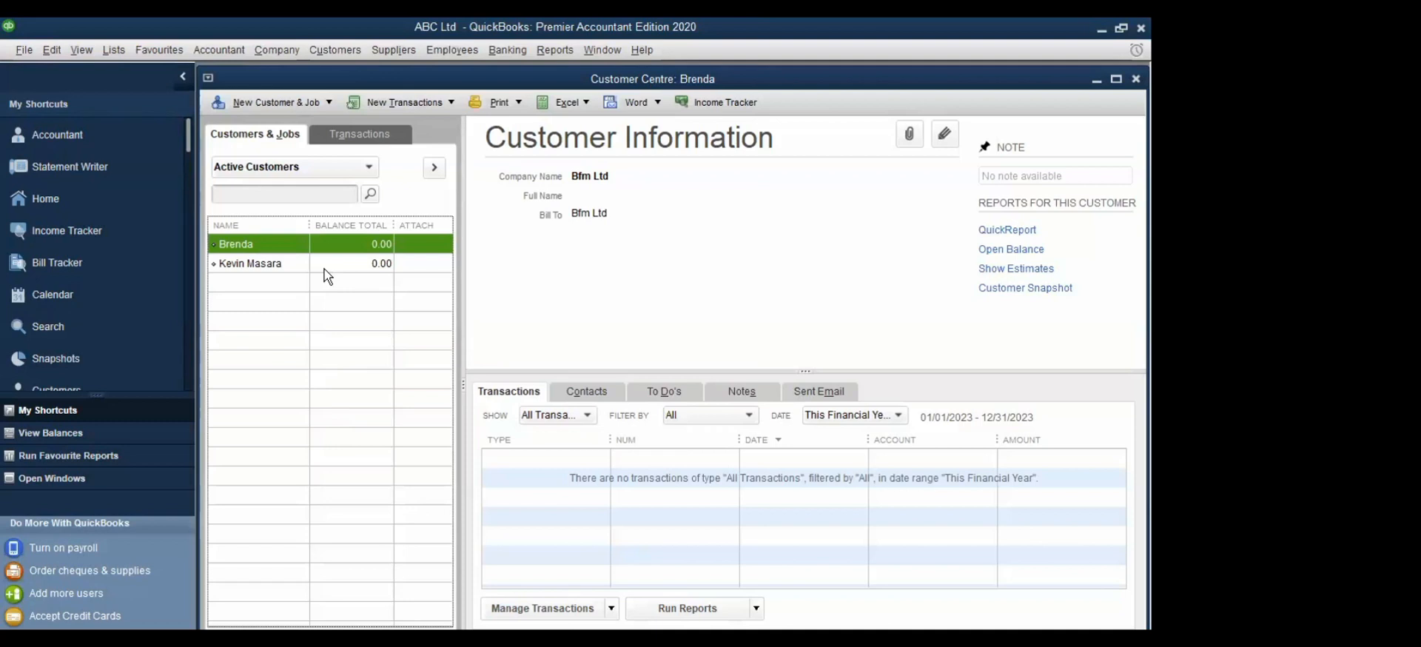
Step: Open the Item List in a maximised window and start a new item
click(114, 50)
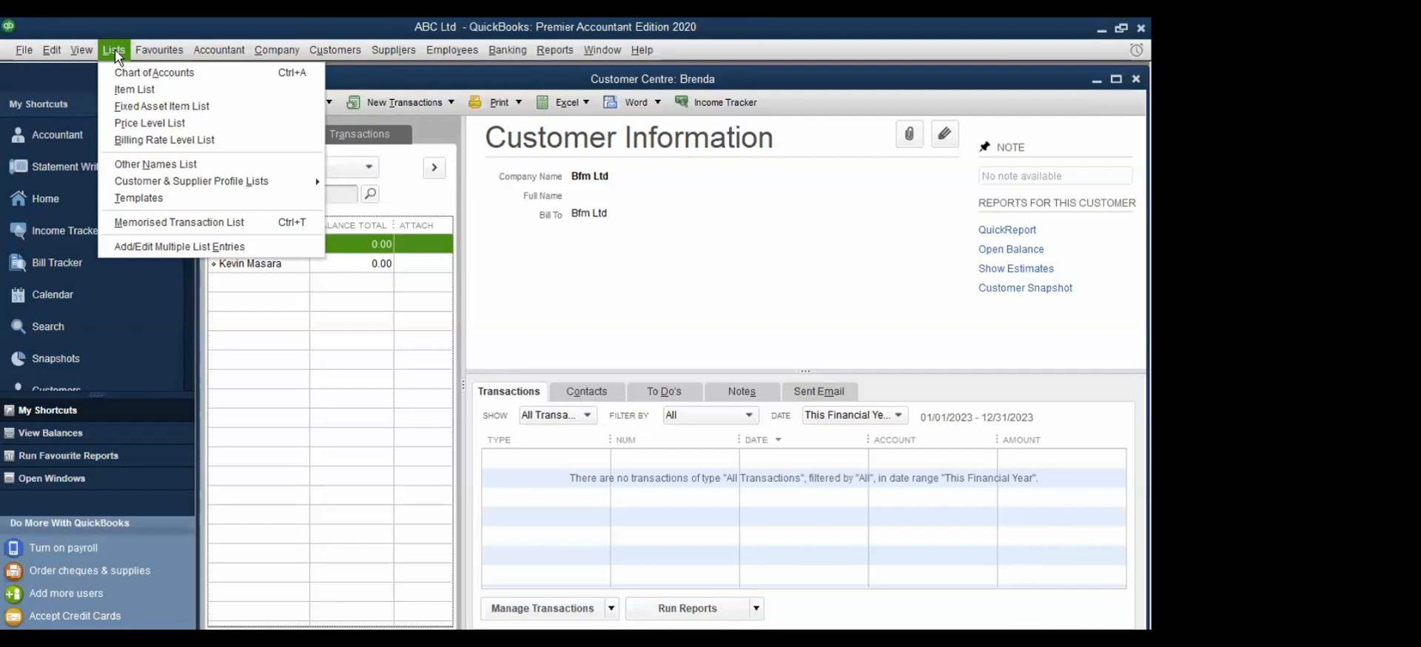
click(139, 96)
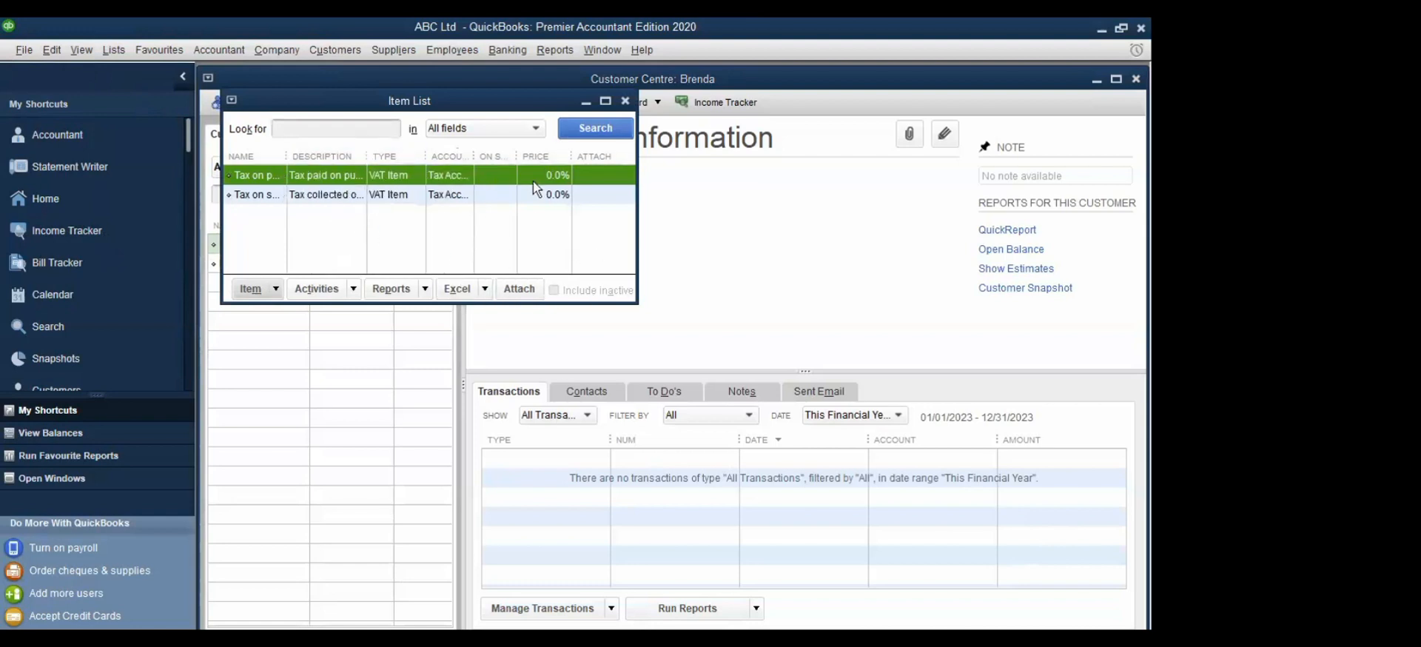
click(604, 100)
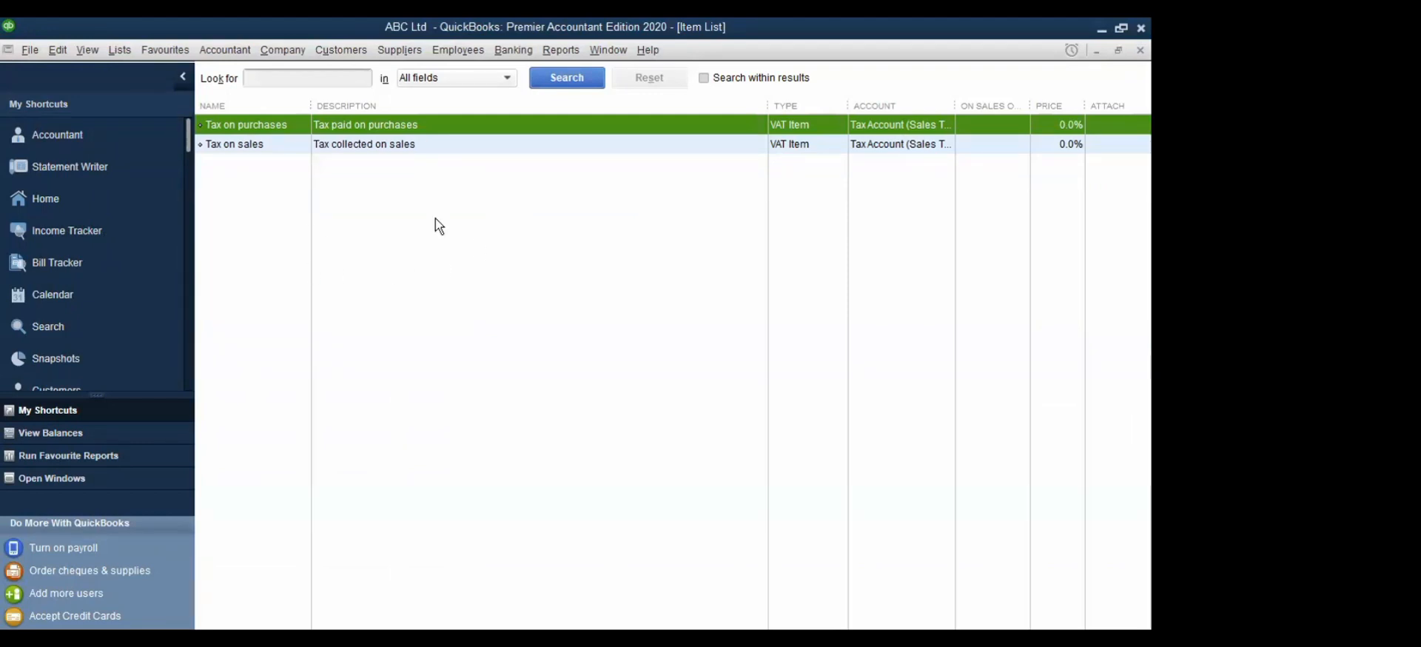
right_click(398, 229)
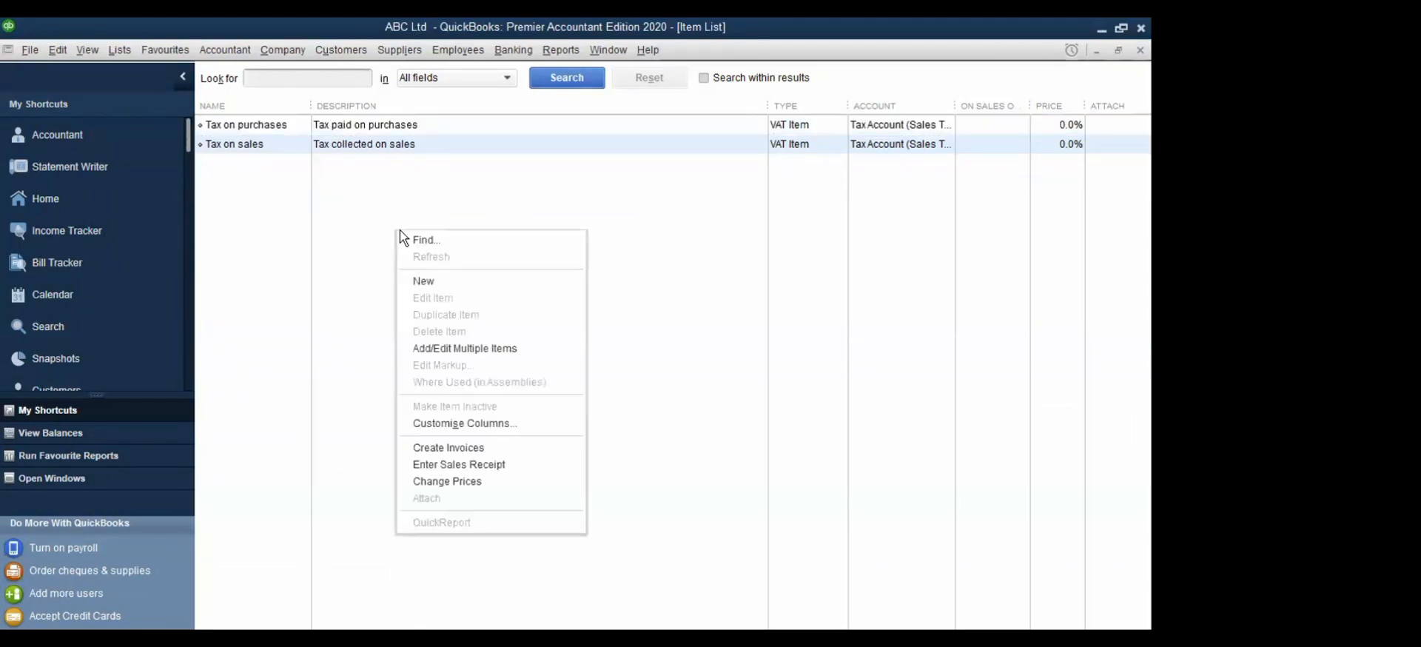
click(424, 276)
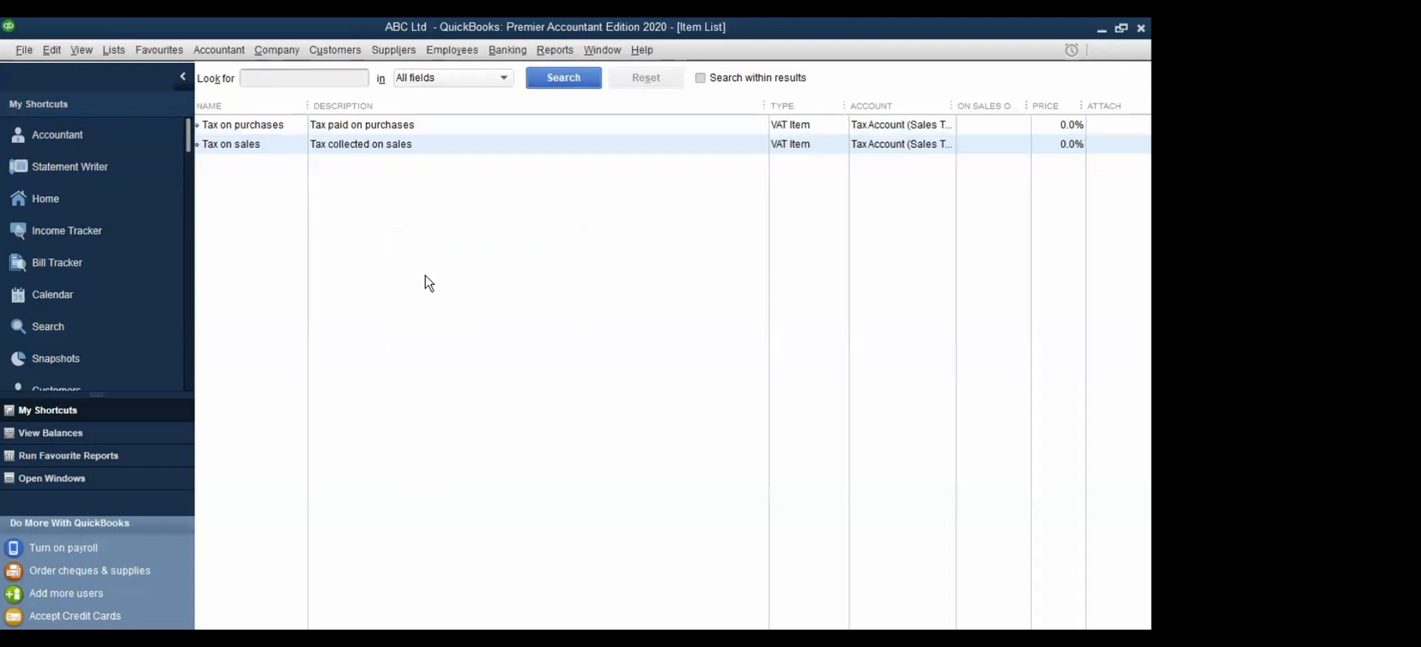
click(363, 403)
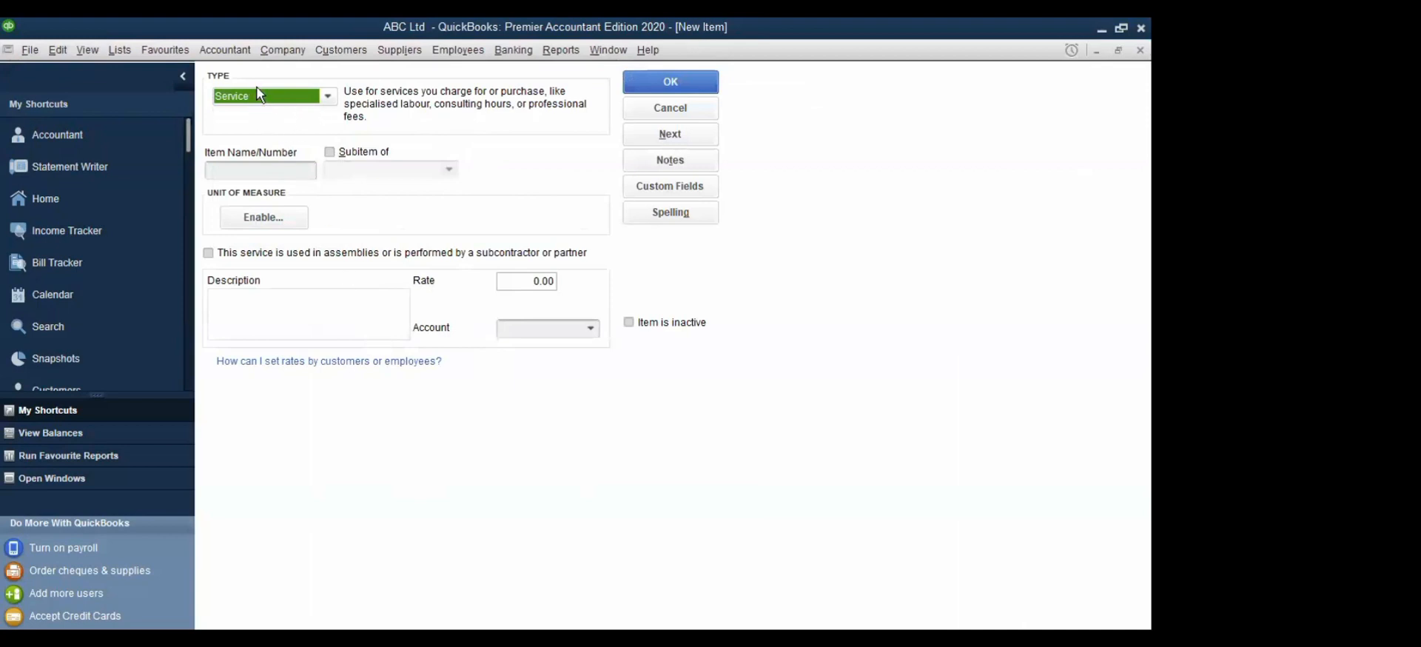
Step: Review the item types offered for the new item
click(328, 97)
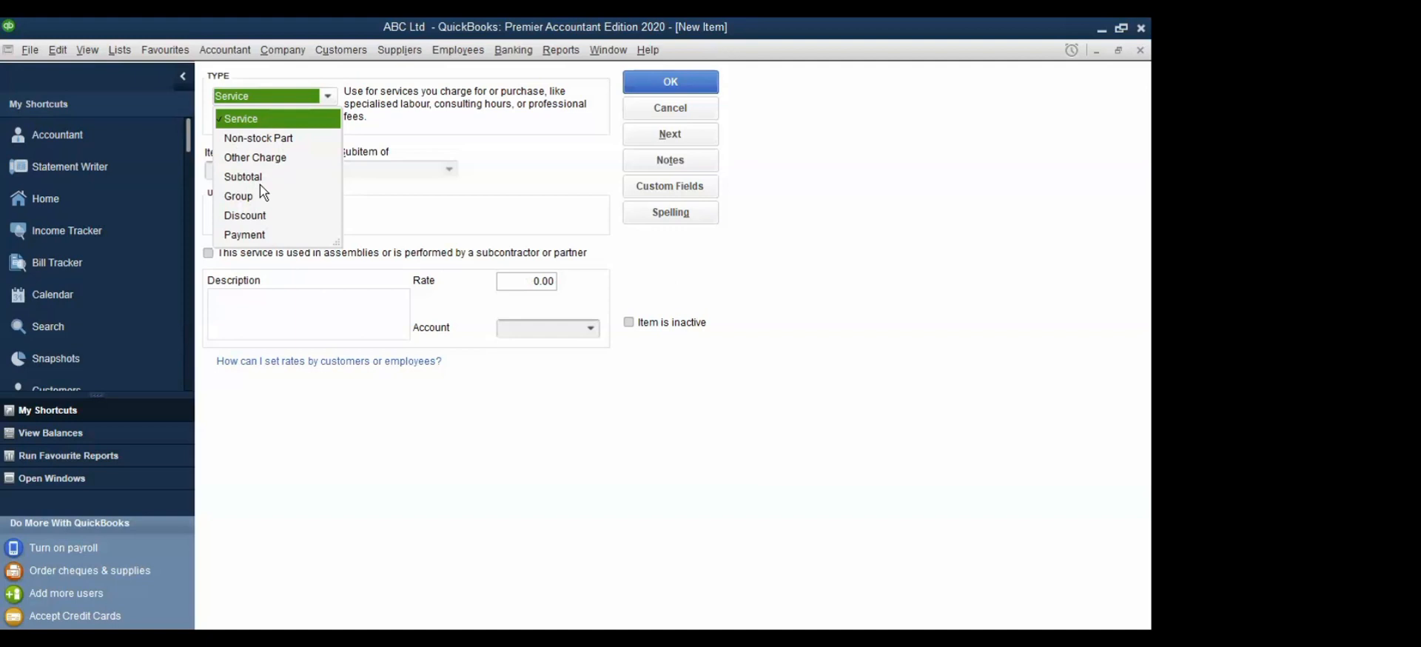
click(617, 487)
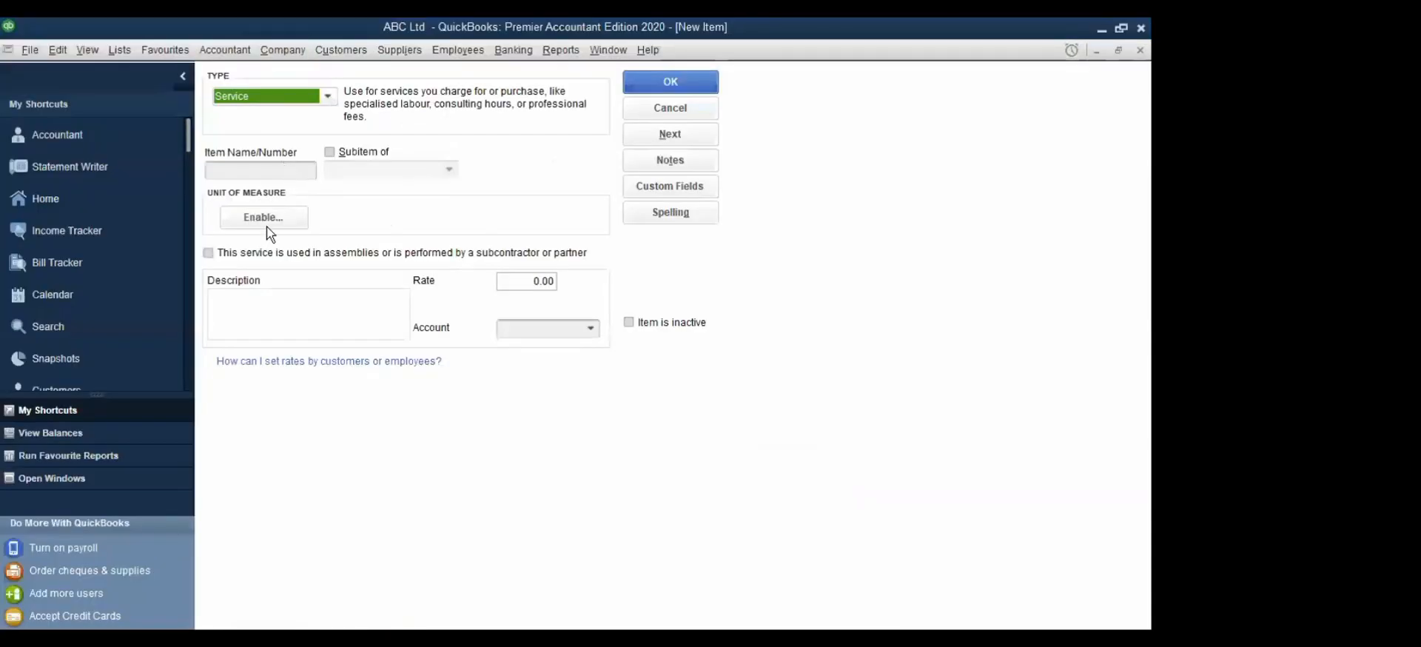
click(328, 96)
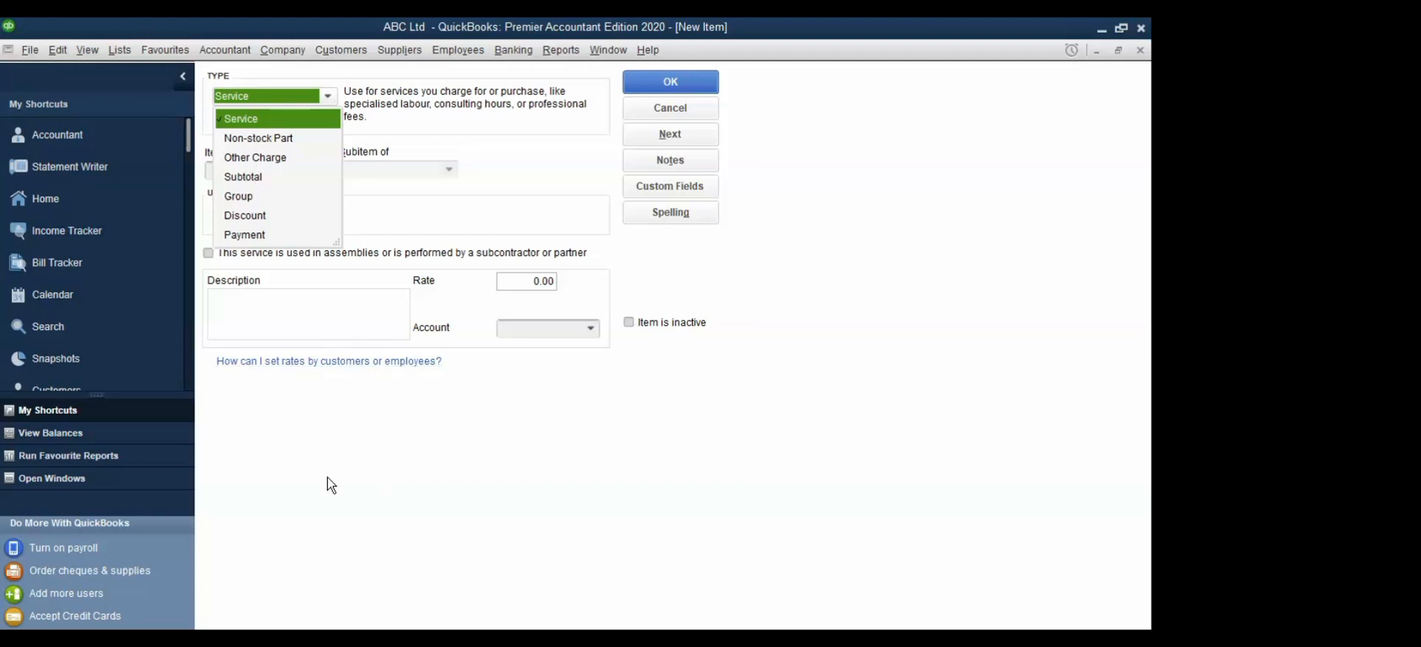
click(154, 50)
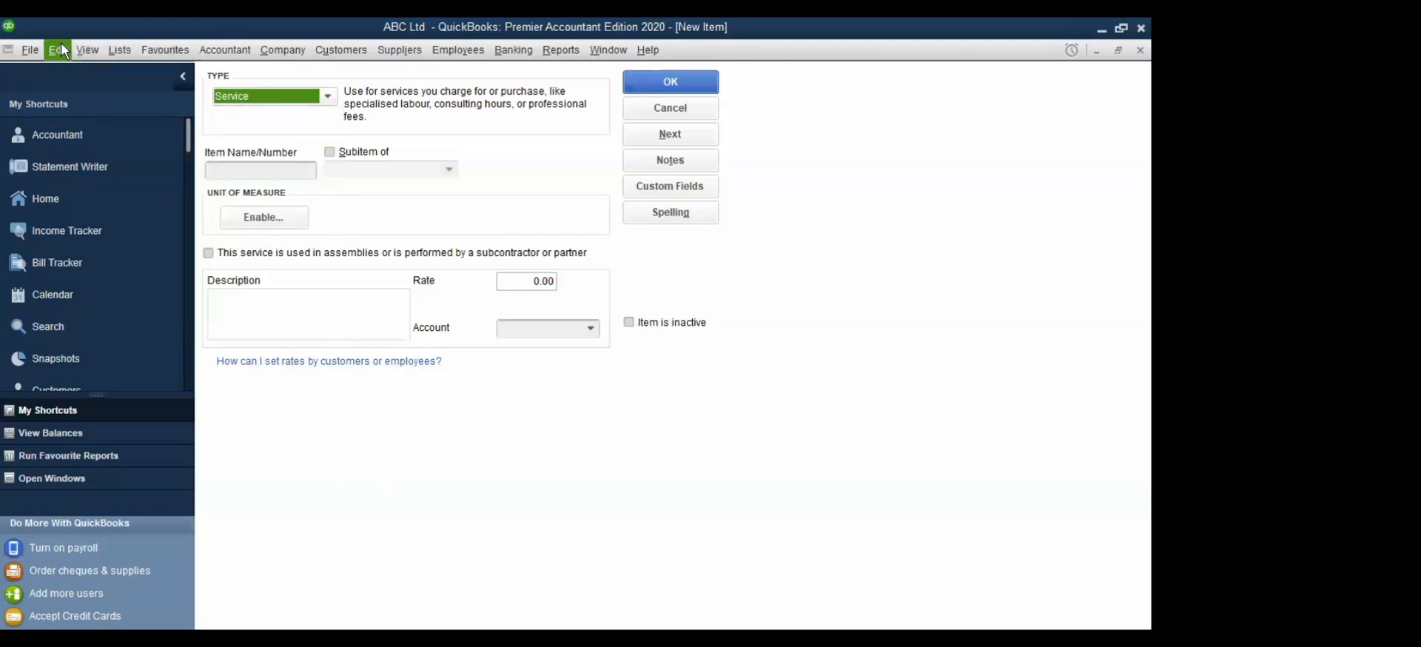
Step: Try to activate stock and purchase orders in the Items & Stock company preferences, and close the preferences and the new item form
click(60, 50)
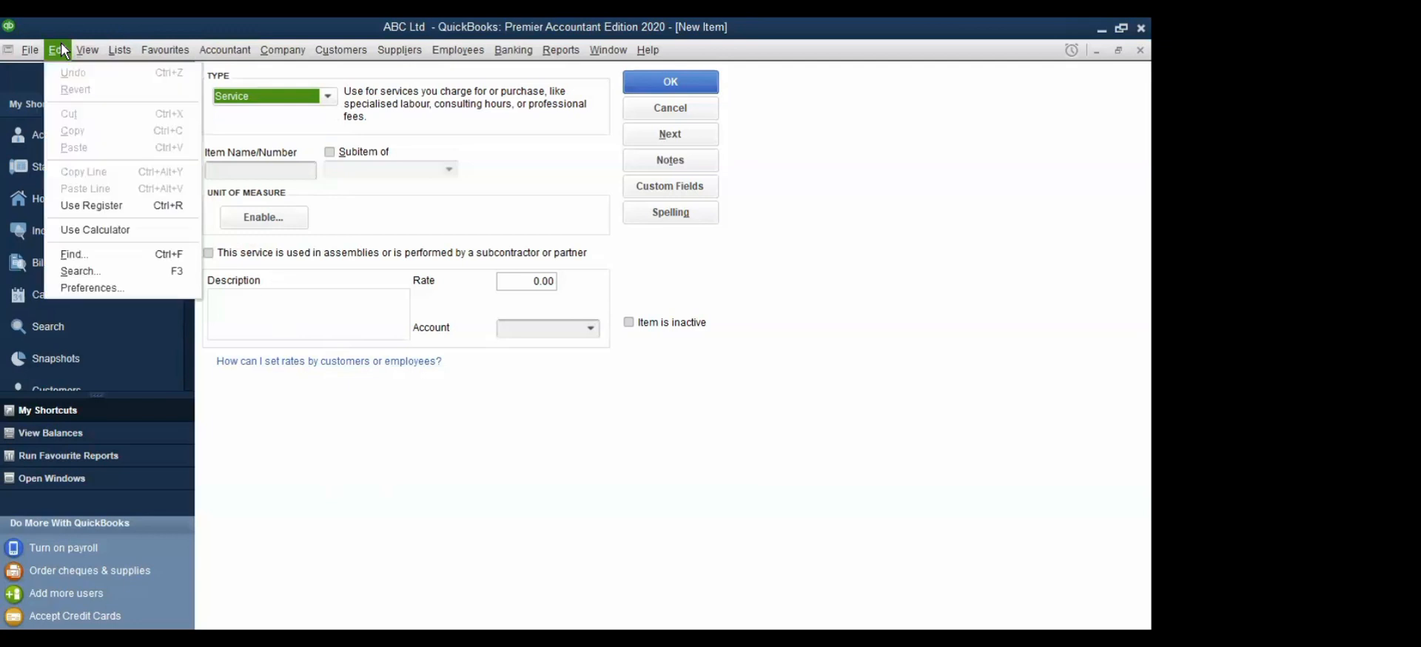
click(89, 288)
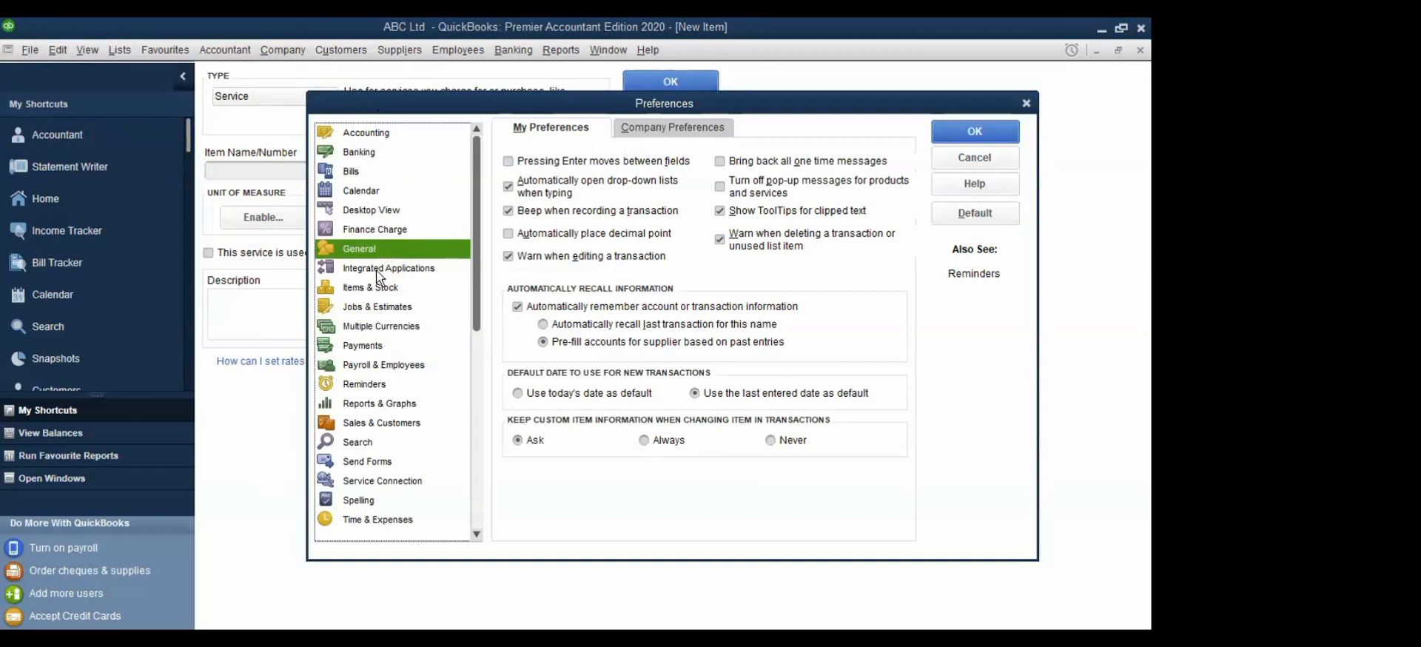
scroll(375, 293, down, 1)
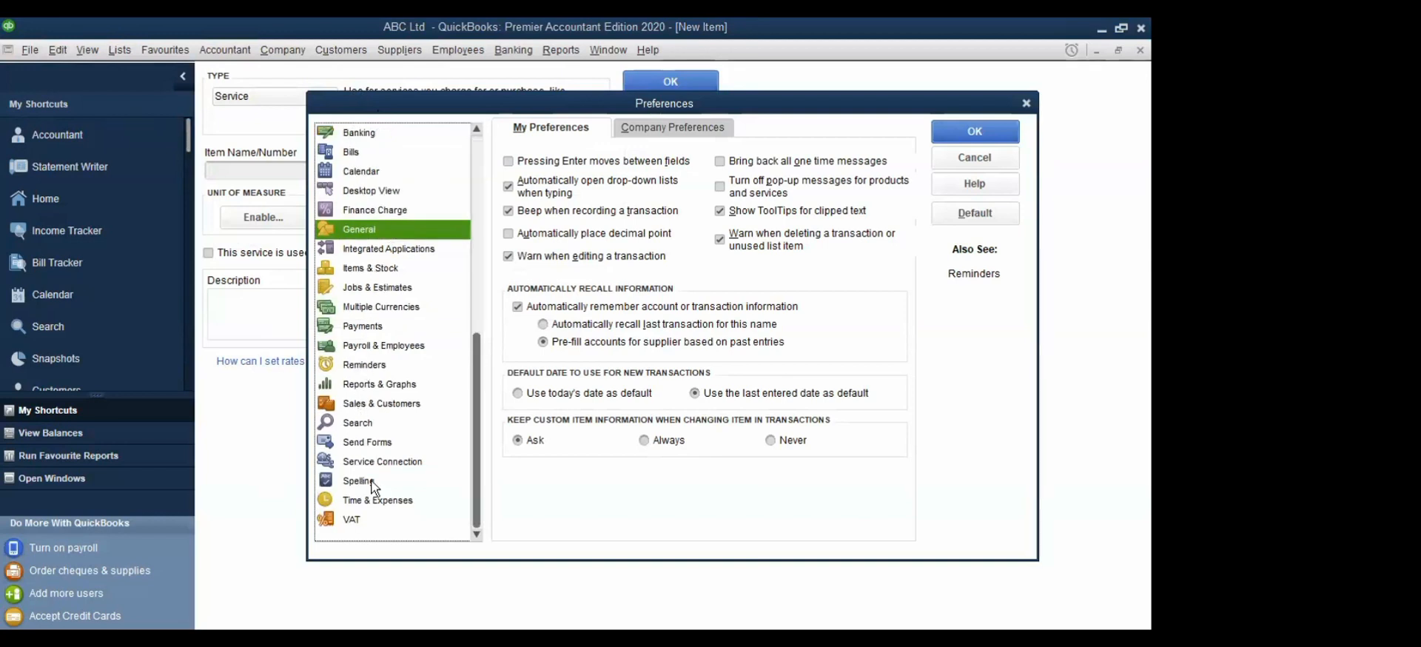
scroll(372, 487, up, 1)
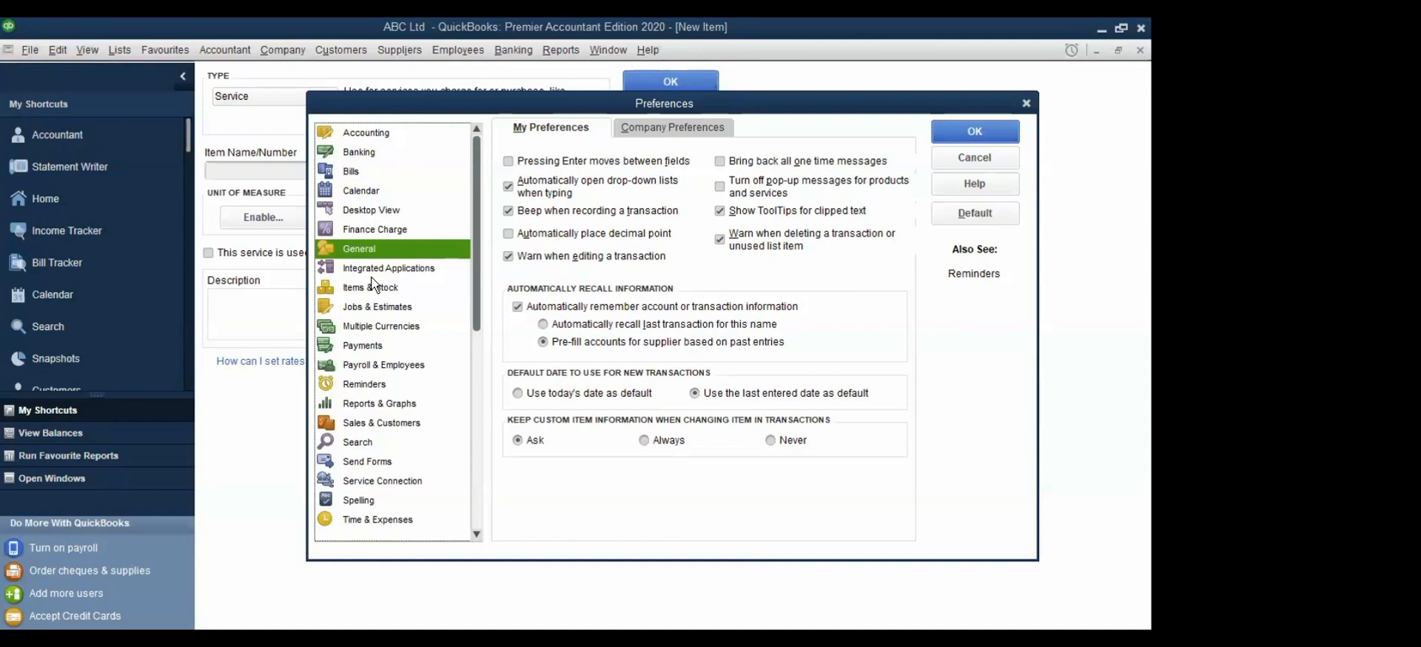
click(365, 292)
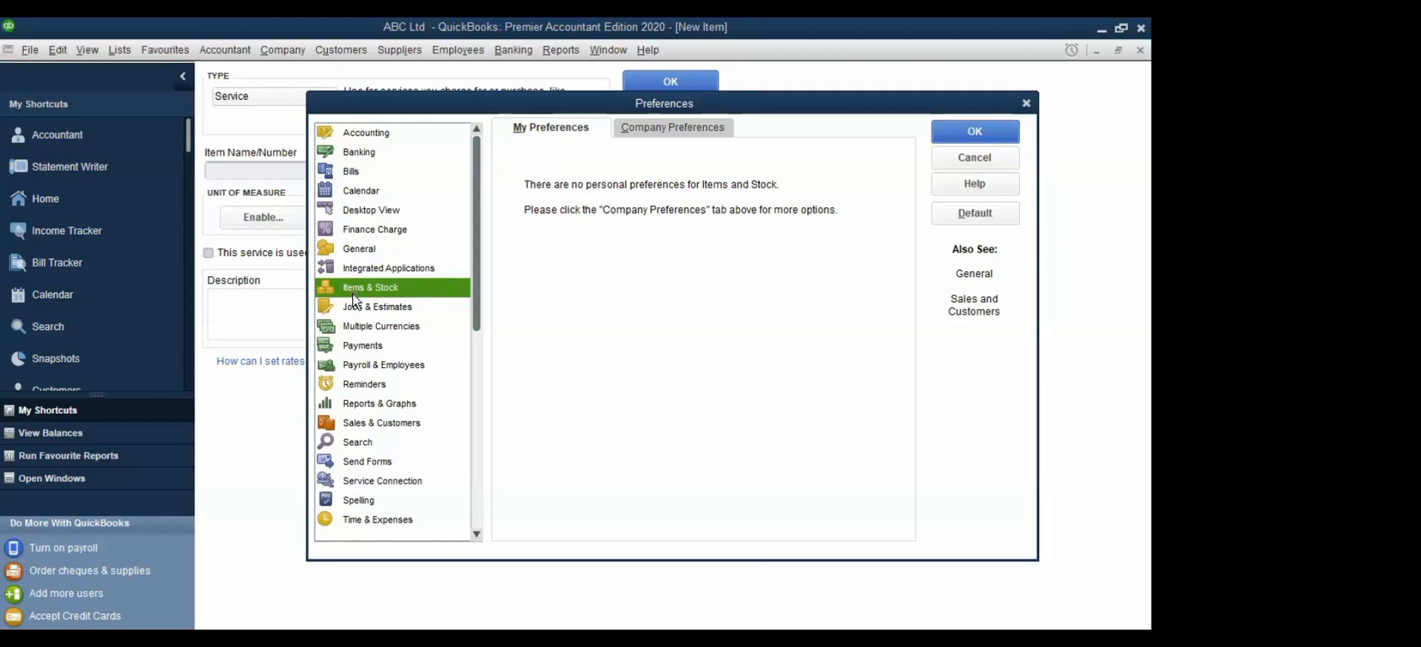
click(662, 130)
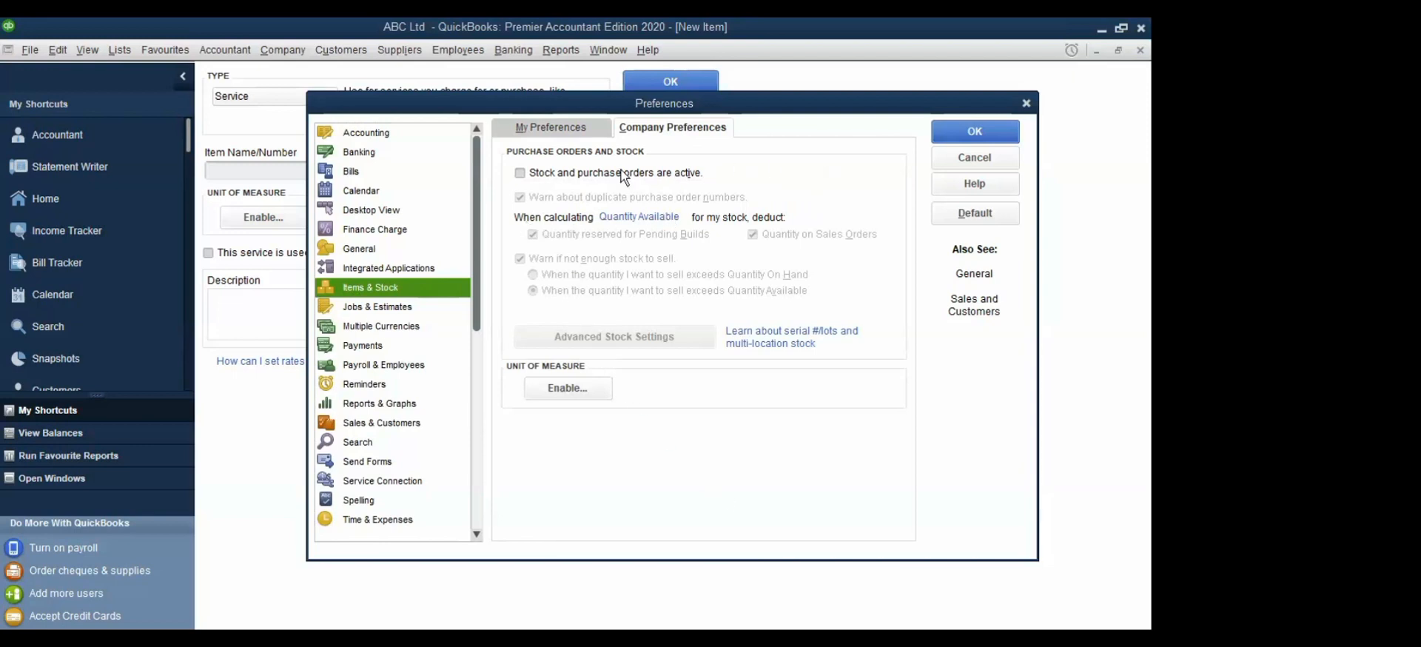
scroll(660, 193, down, 1)
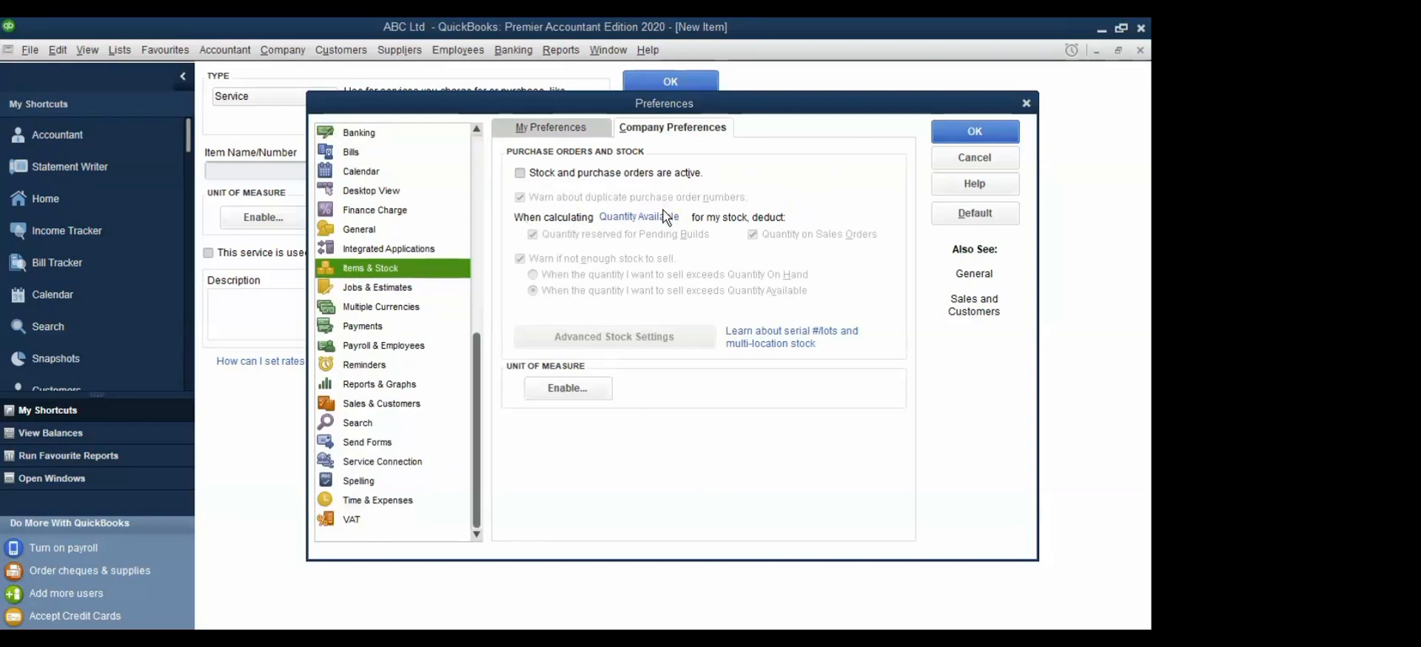
scroll(663, 211, up, 1)
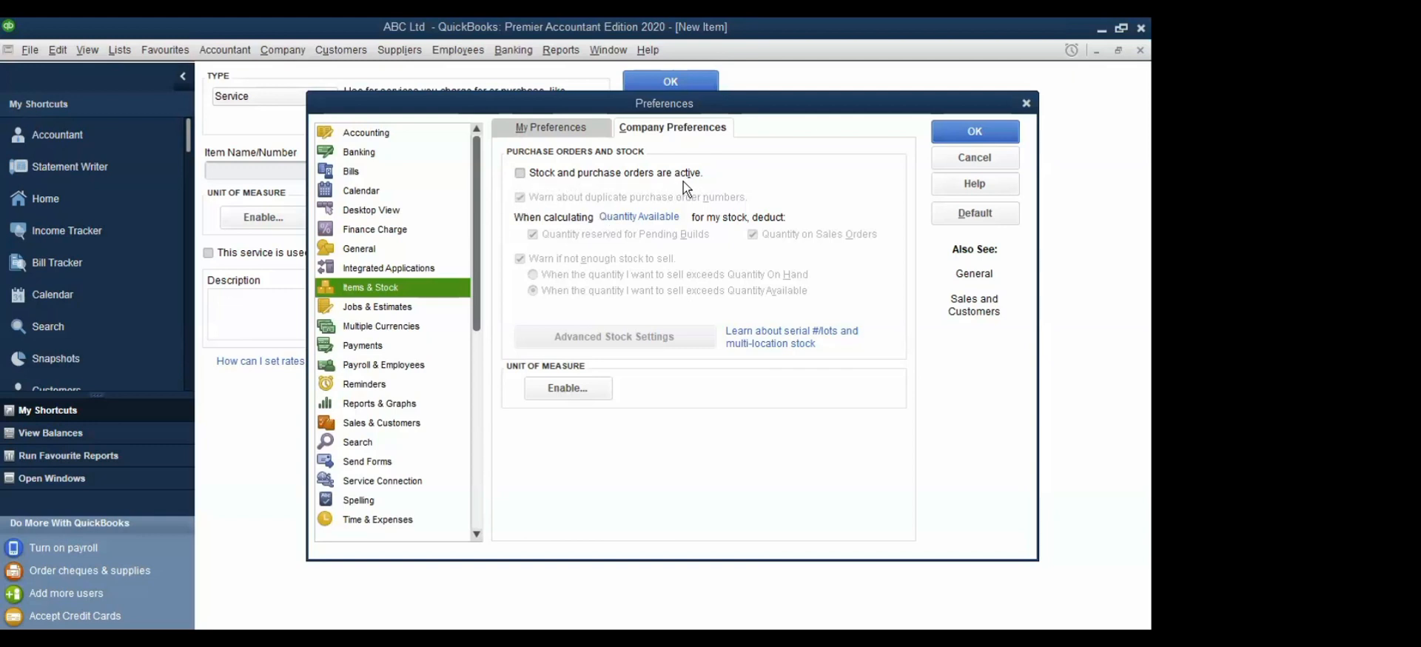
click(521, 174)
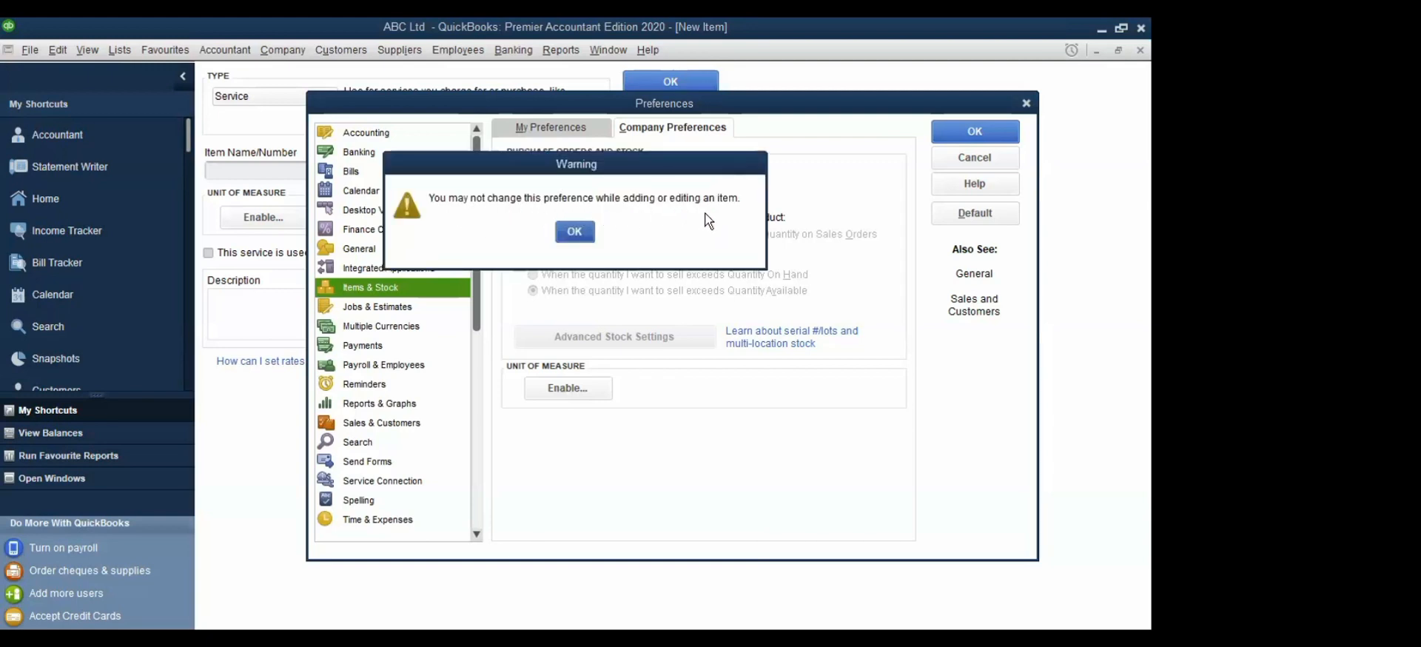
click(577, 233)
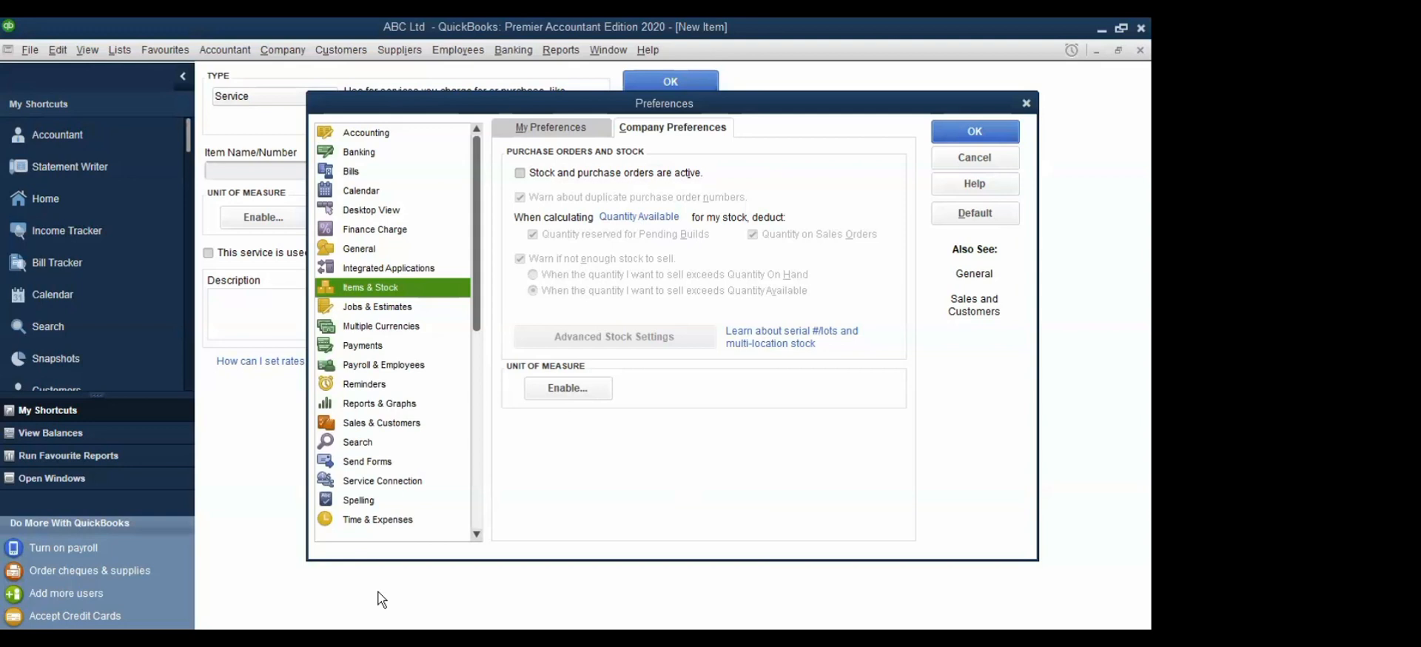
click(1028, 105)
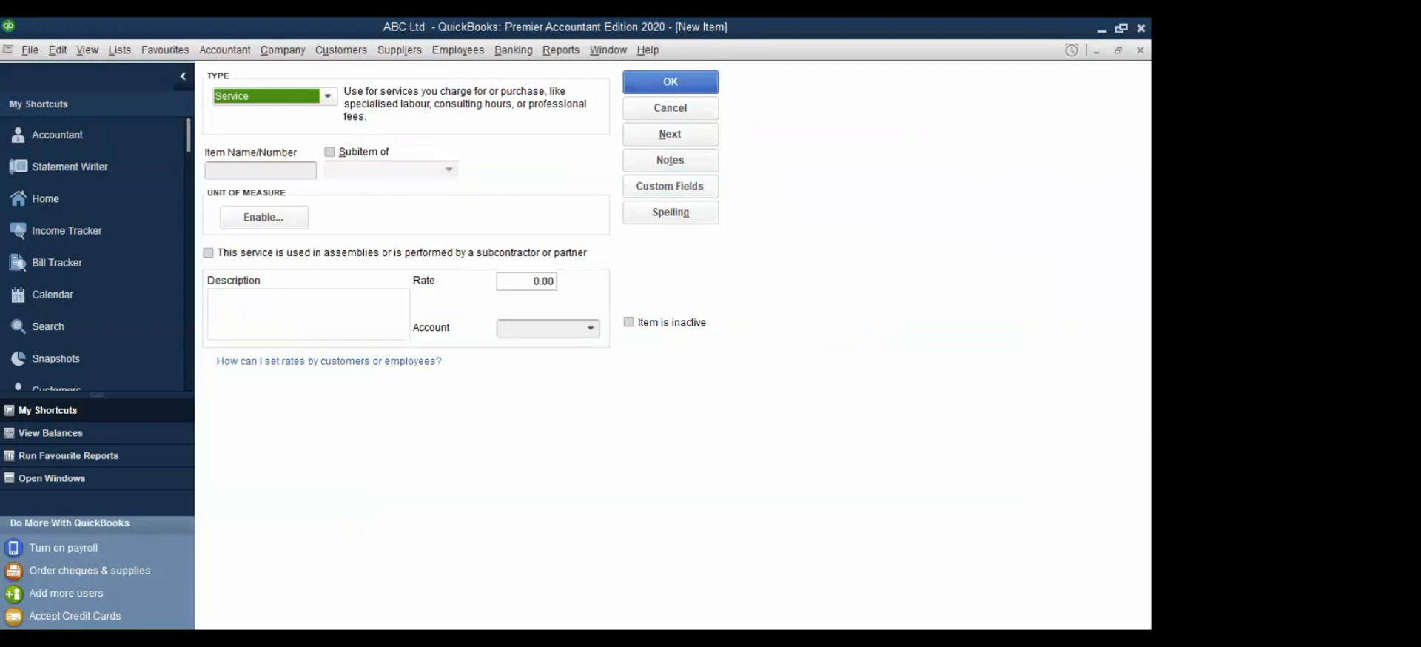
key(Escape)
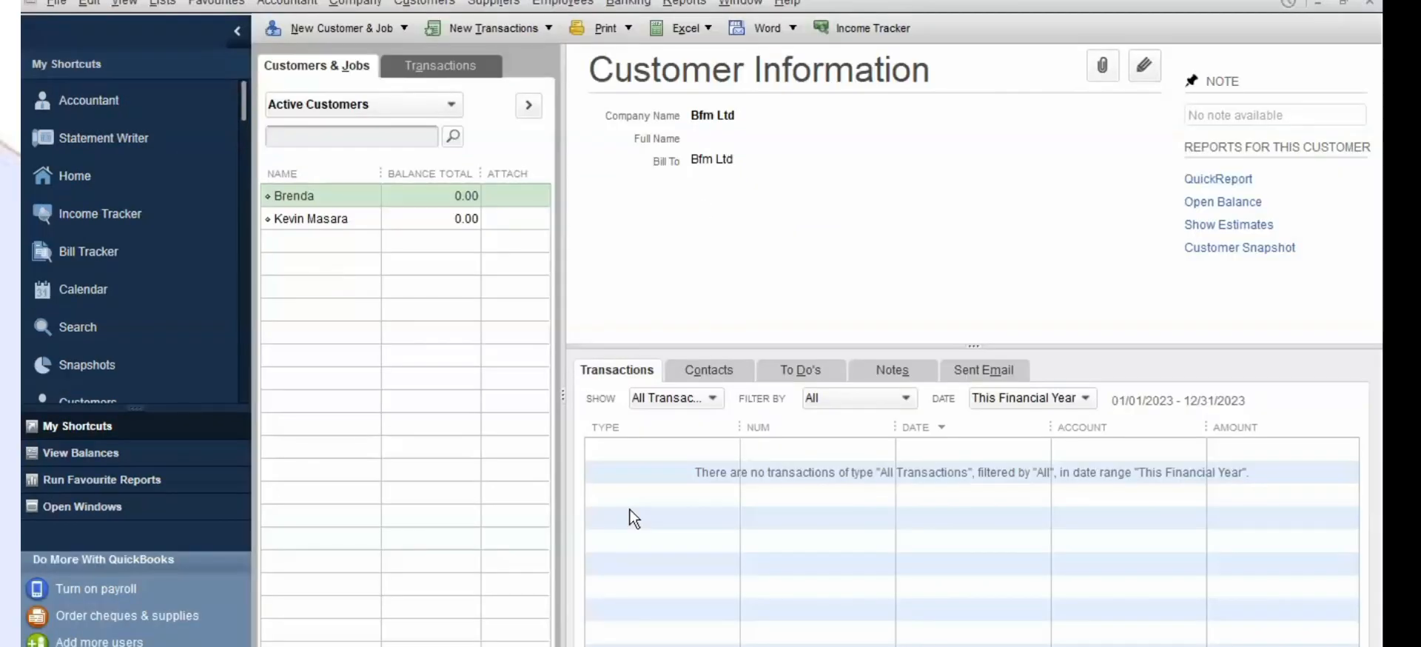
click(91, 4)
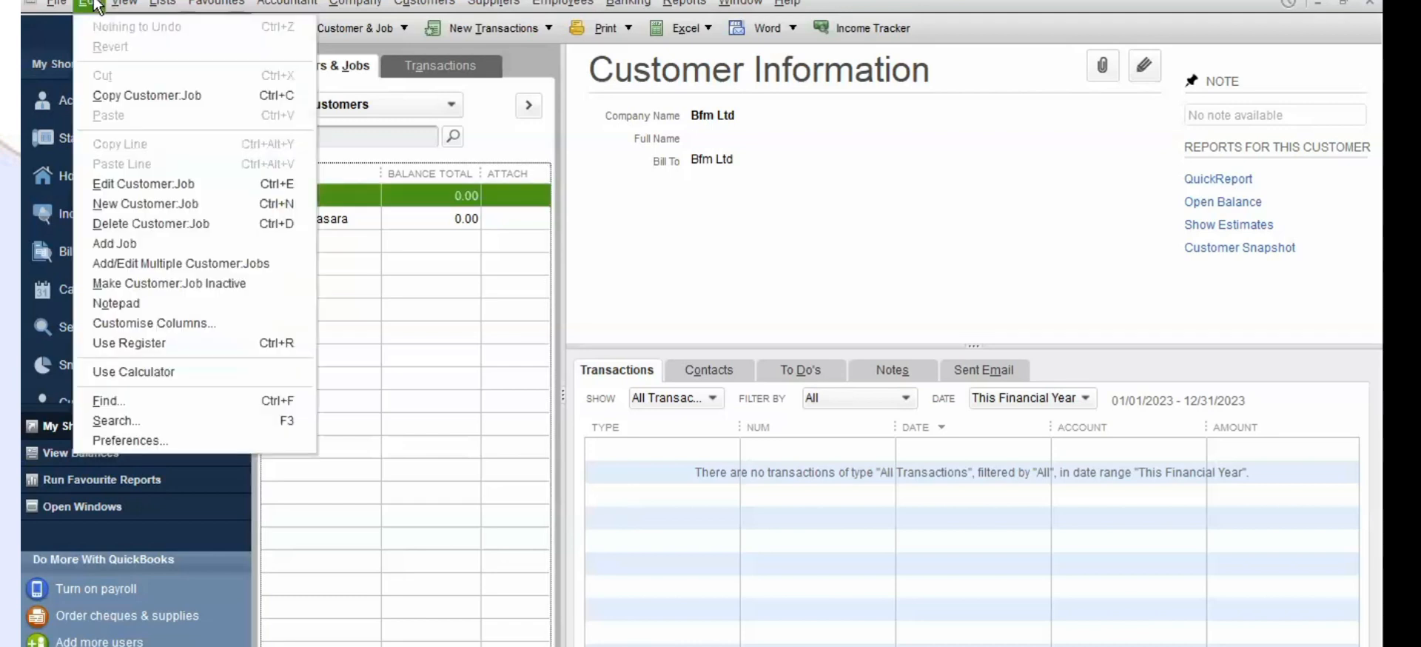
mouse_move(138, 3)
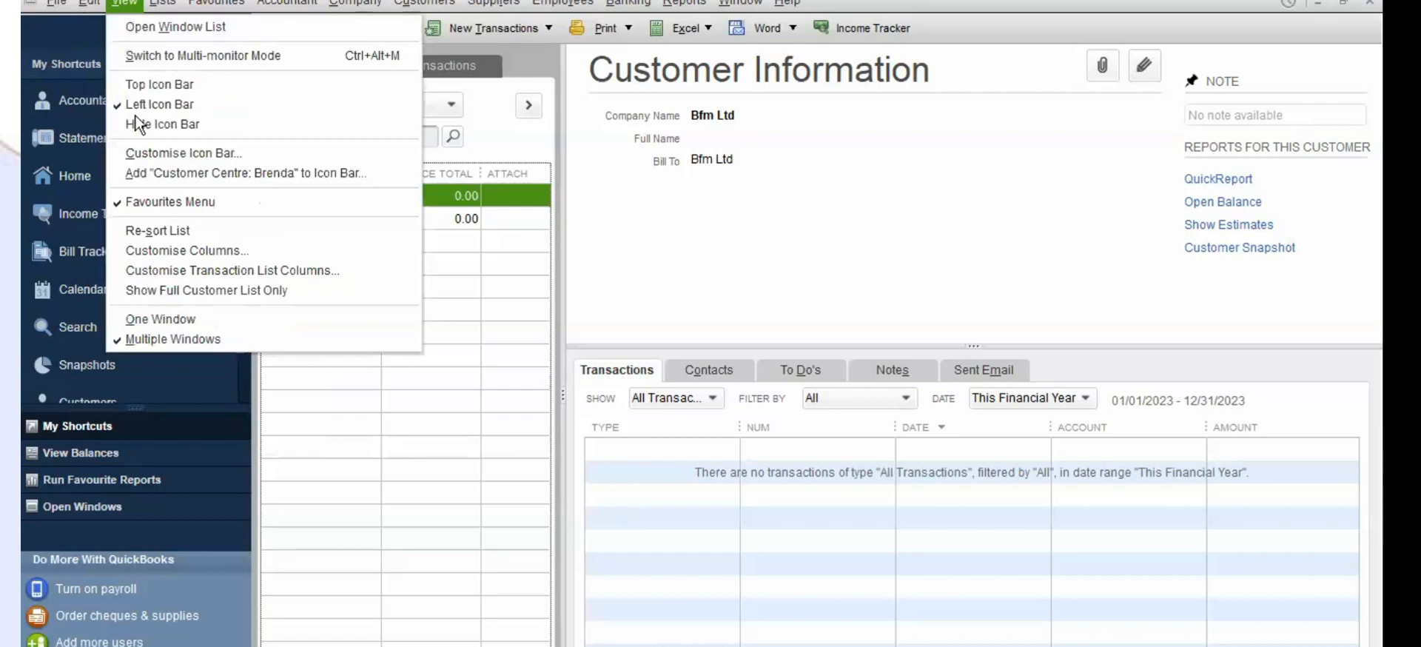
key(Left)
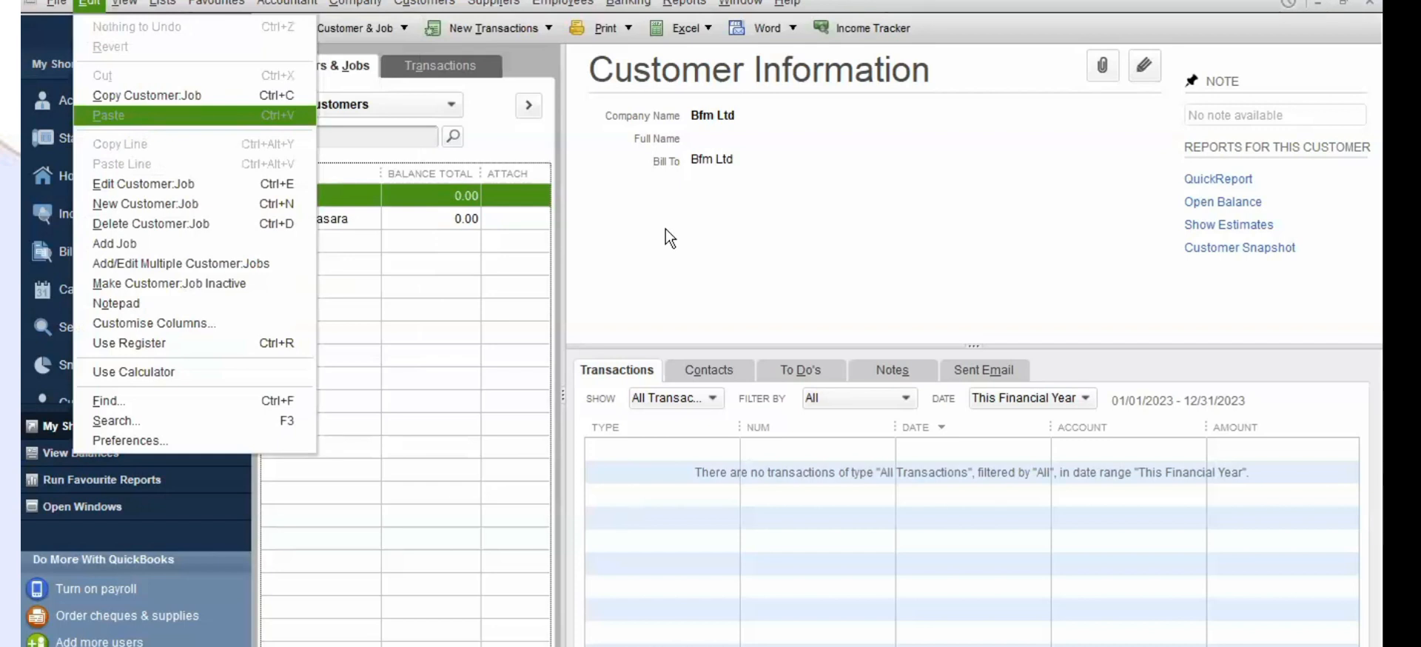
click(790, 323)
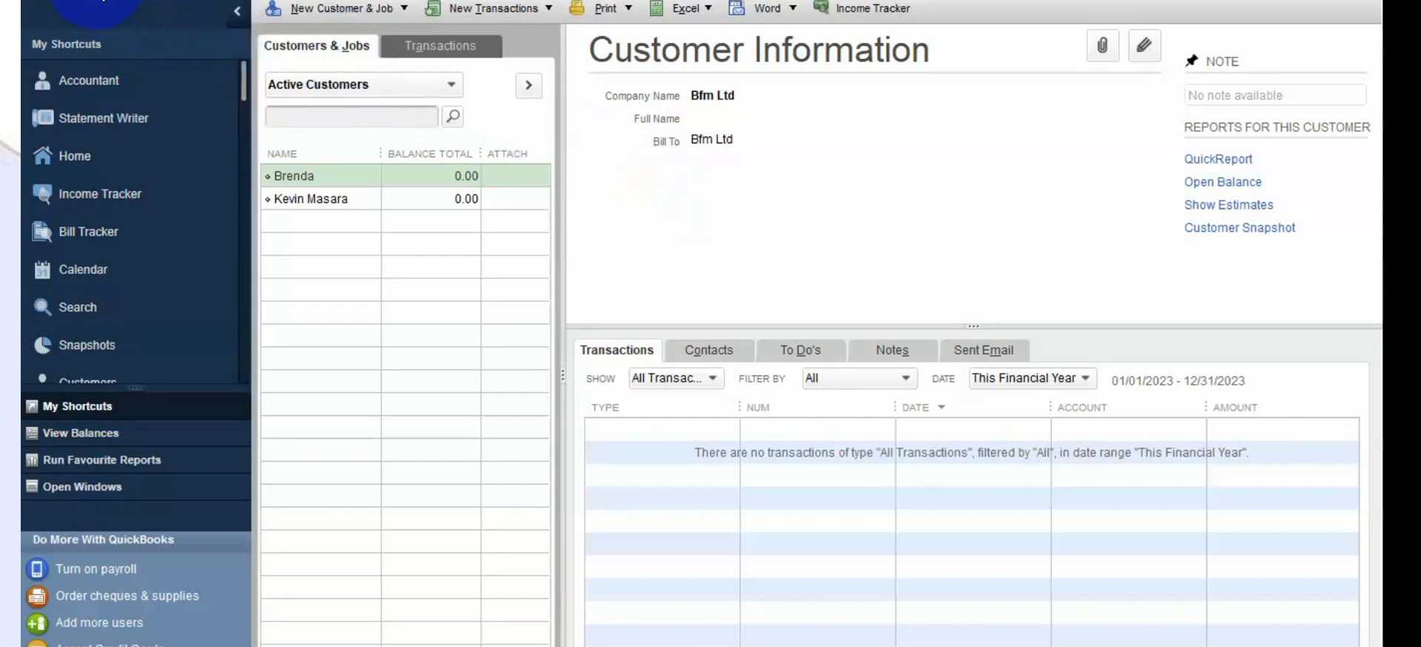
Step: Activate stock and purchase orders in the Items & Stock company preferences and save the change, closing all open windows
click(98, 2)
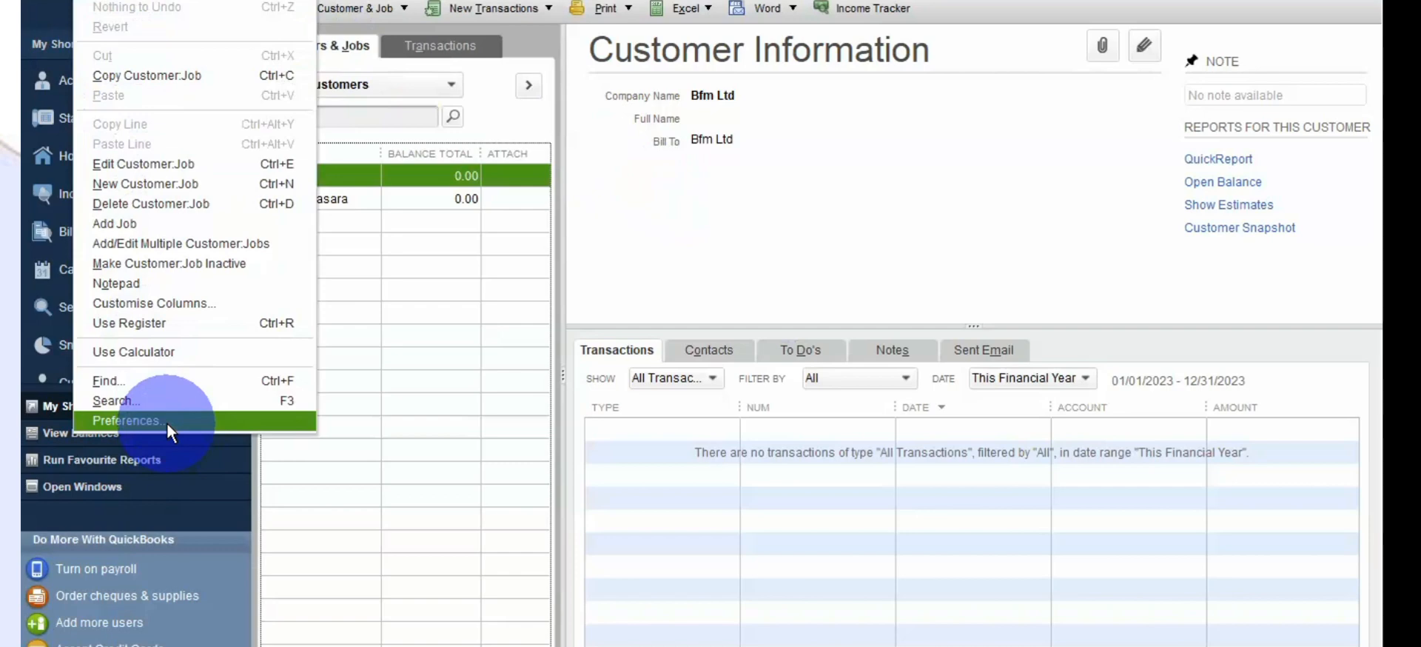
click(126, 420)
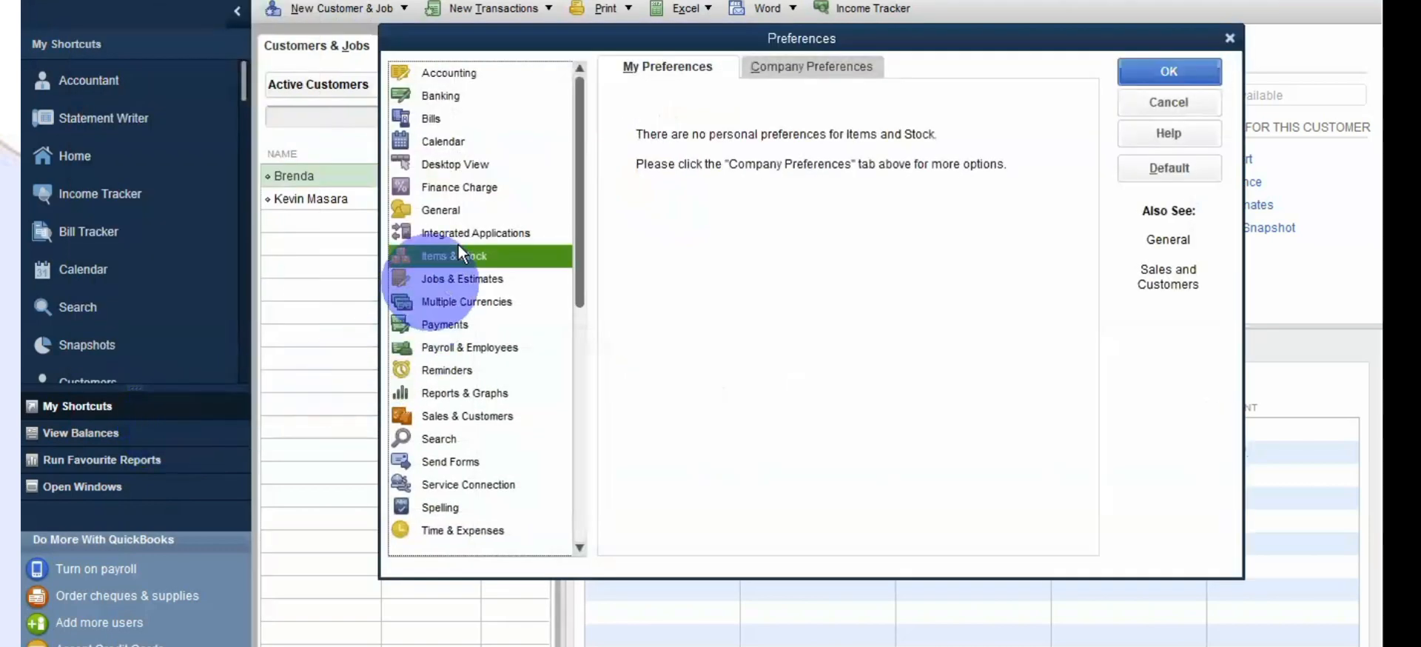
click(827, 65)
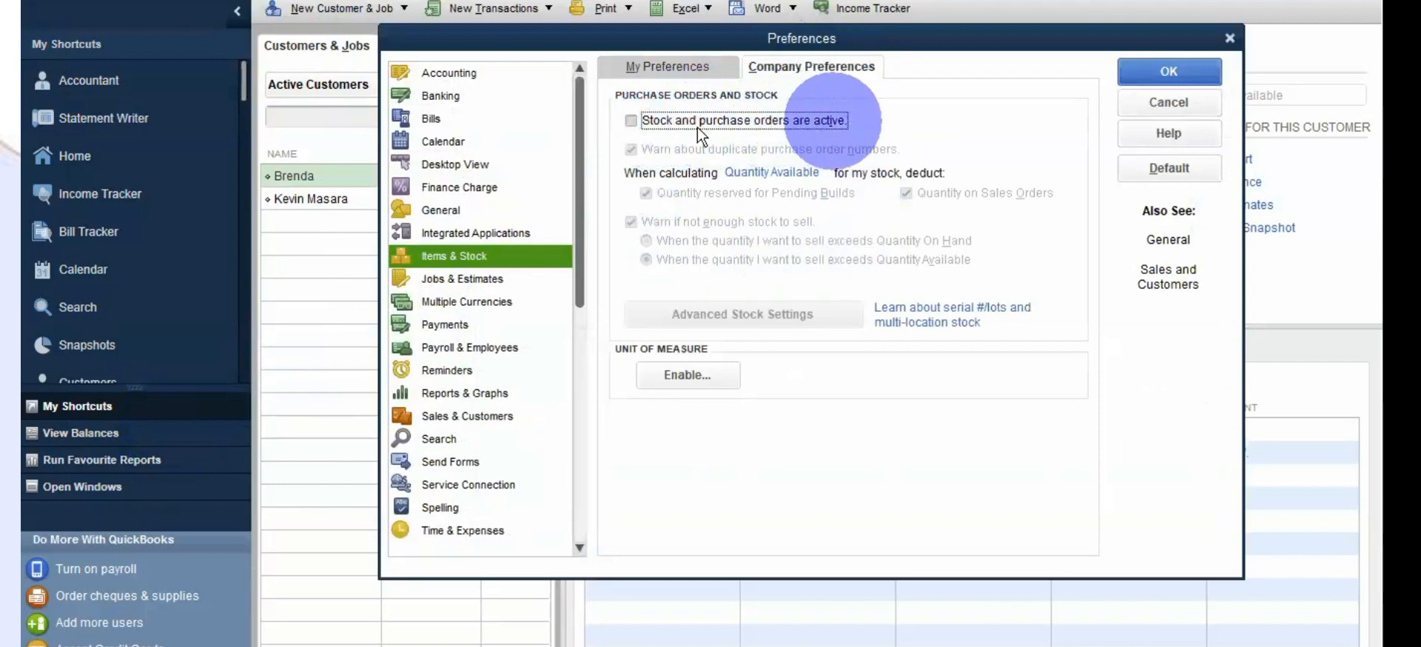
click(632, 121)
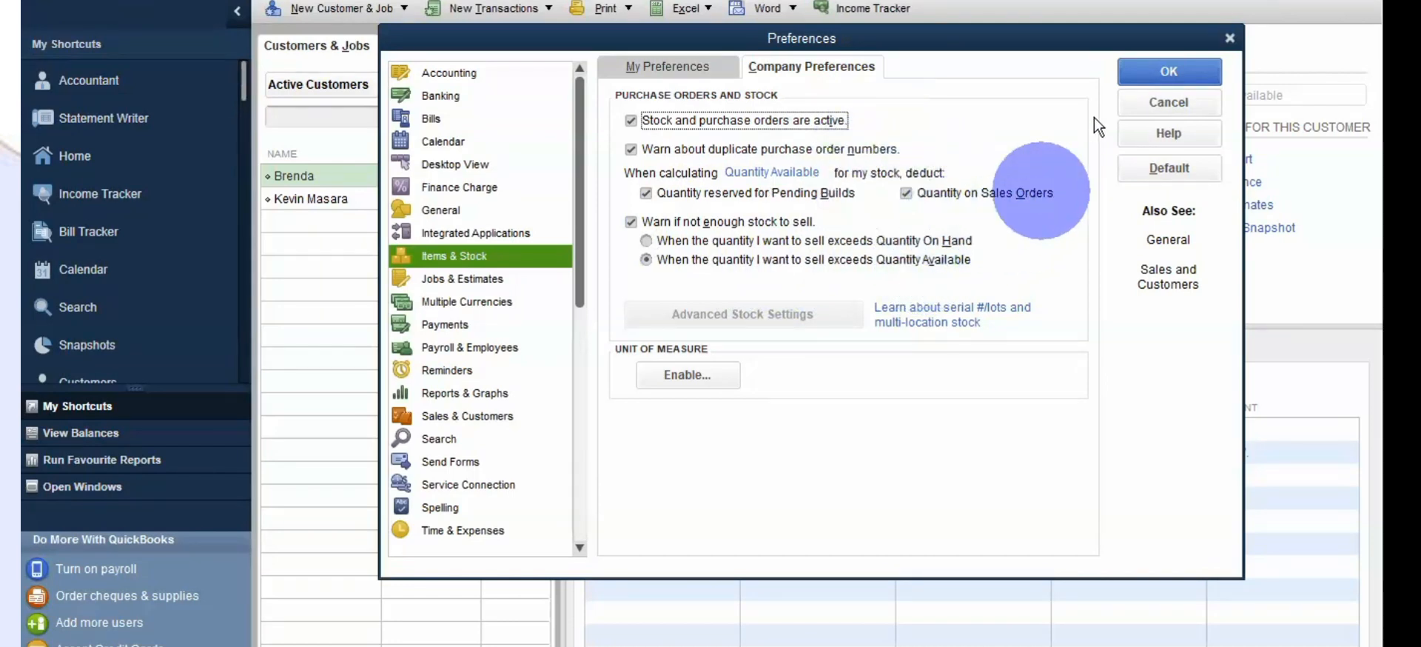
click(1156, 74)
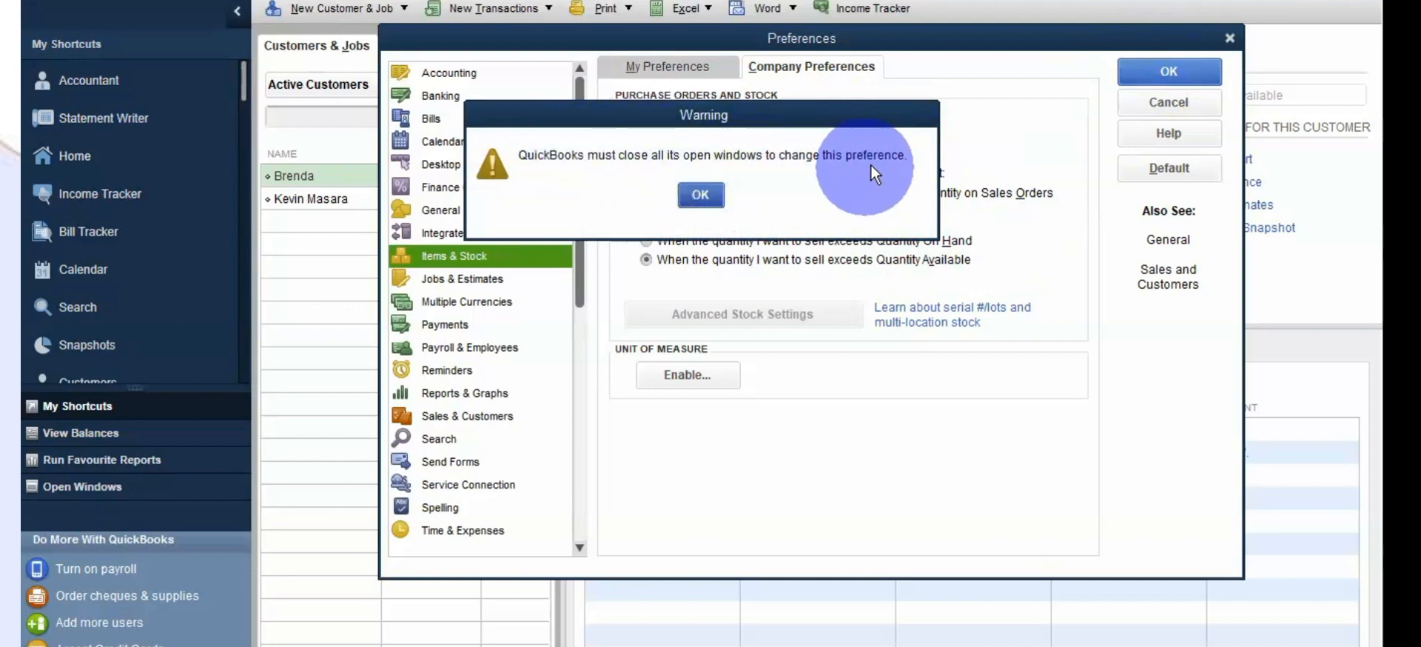
click(700, 194)
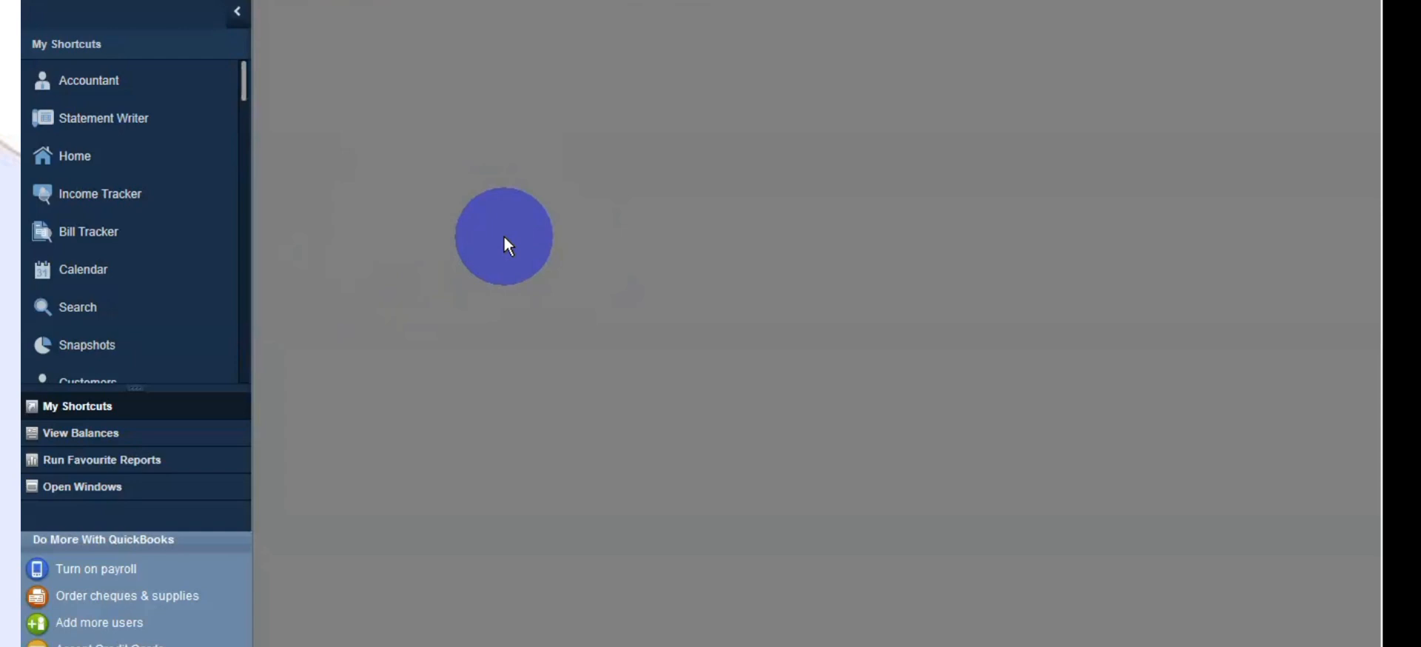
Step: Open the Item List in a maximised window and start a new item of type Stock Part
click(155, 1)
click(179, 27)
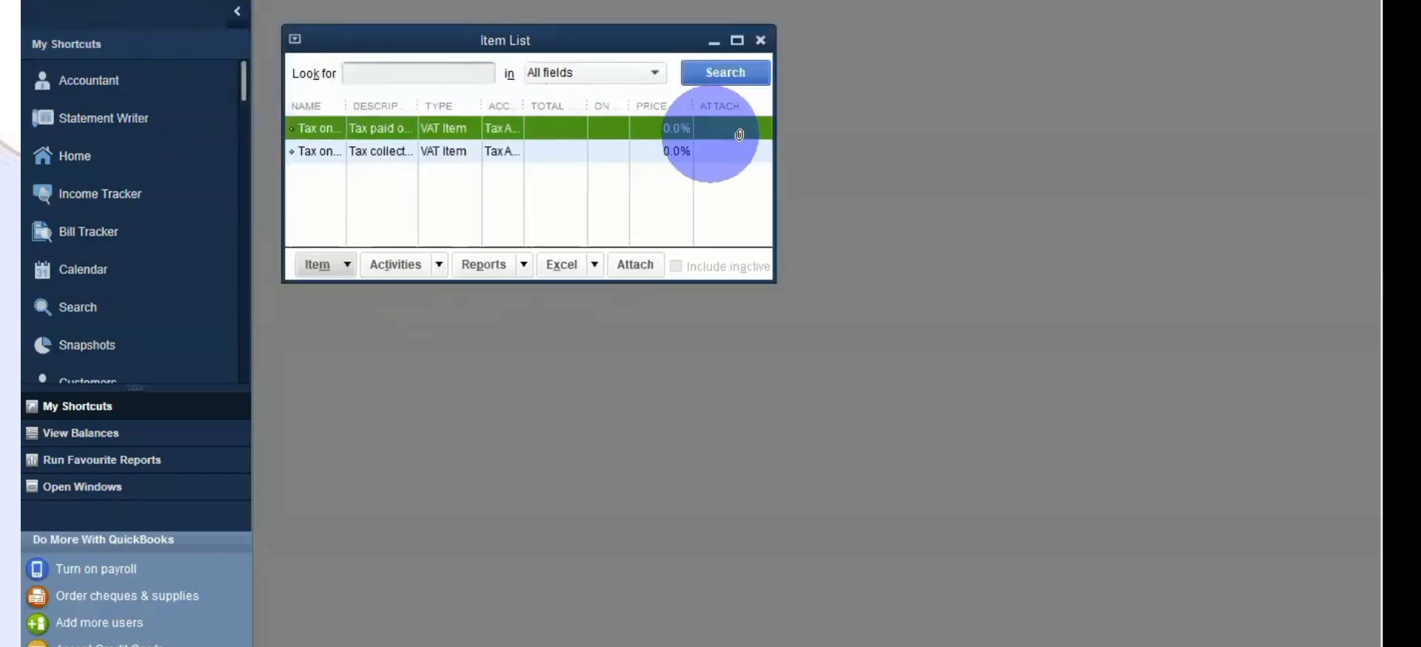
click(736, 41)
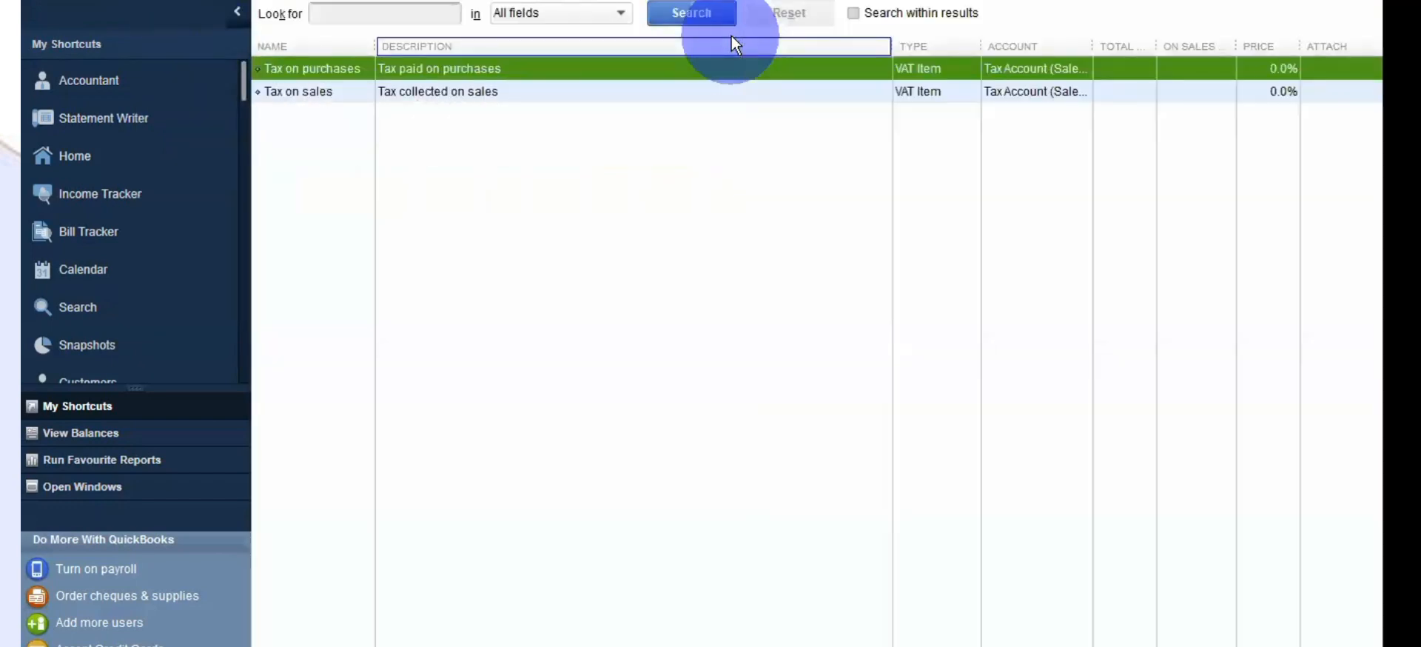
click(467, 259)
right_click(460, 253)
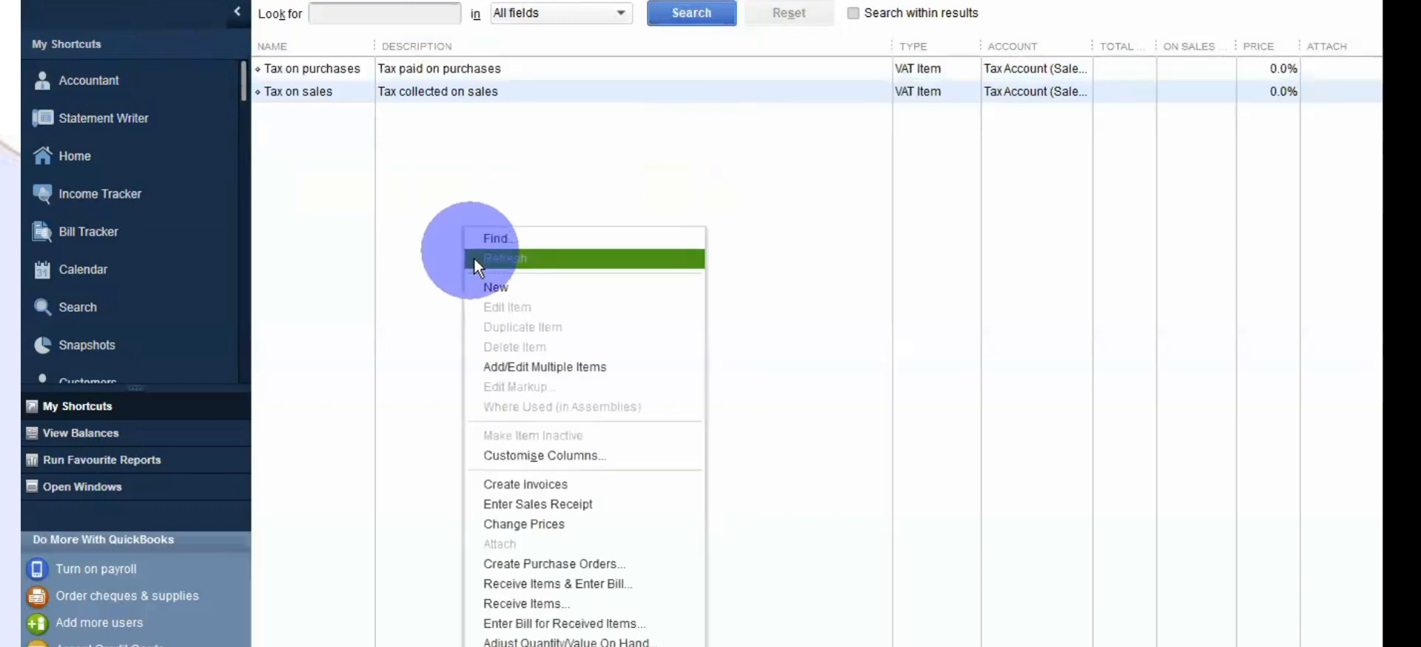
click(494, 287)
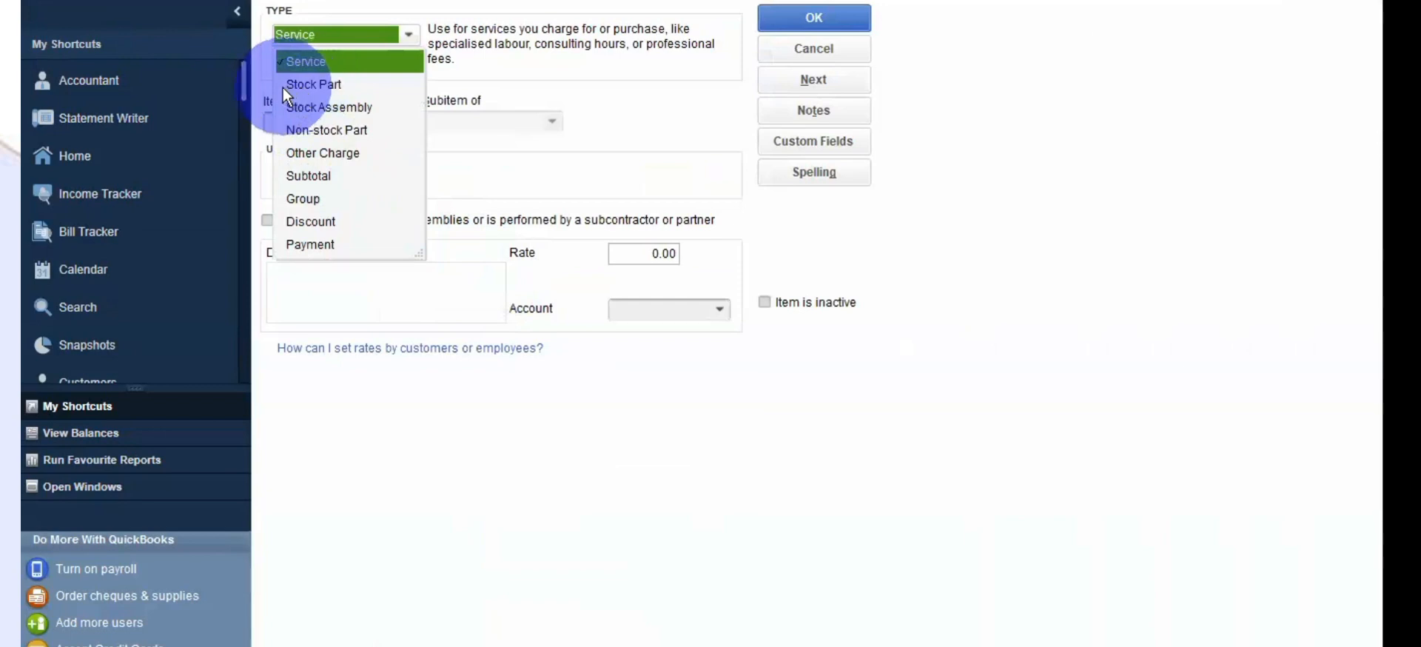
click(327, 85)
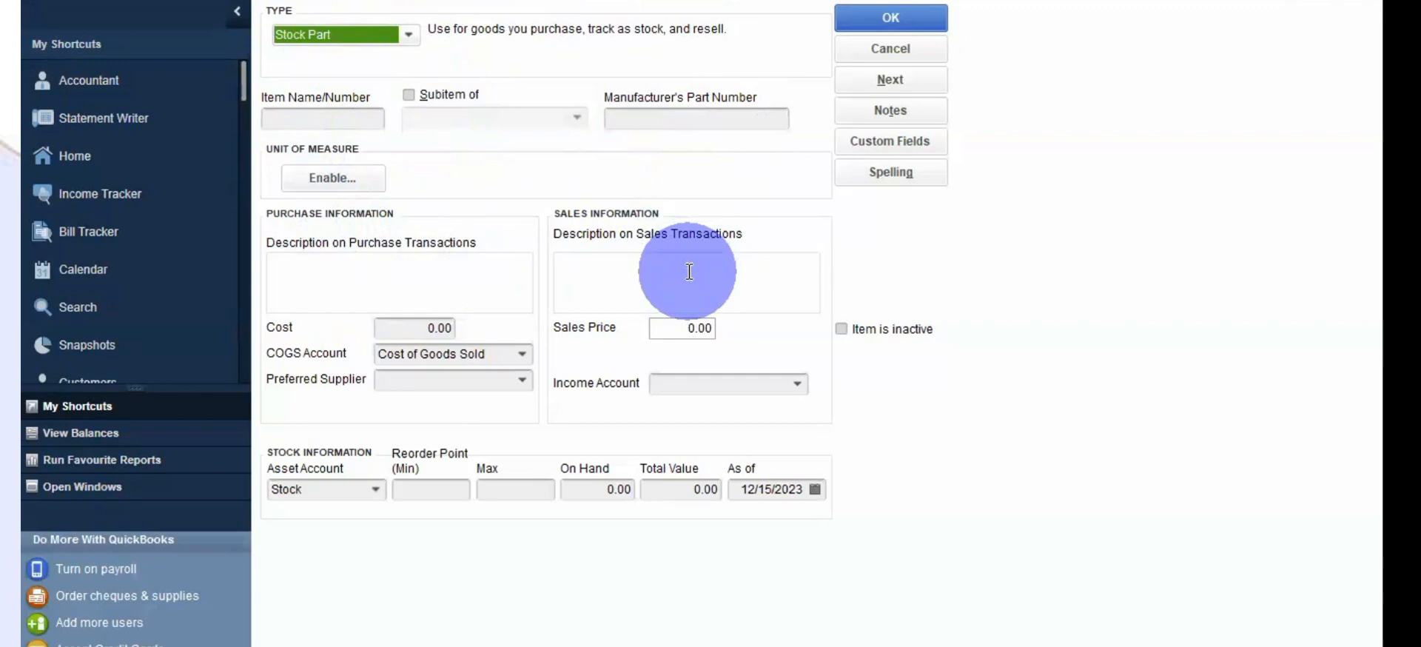
Step: Place the Dead end (1) Word document beside the item form and enter Borzoi Vodka as the item name
key(super+Left)
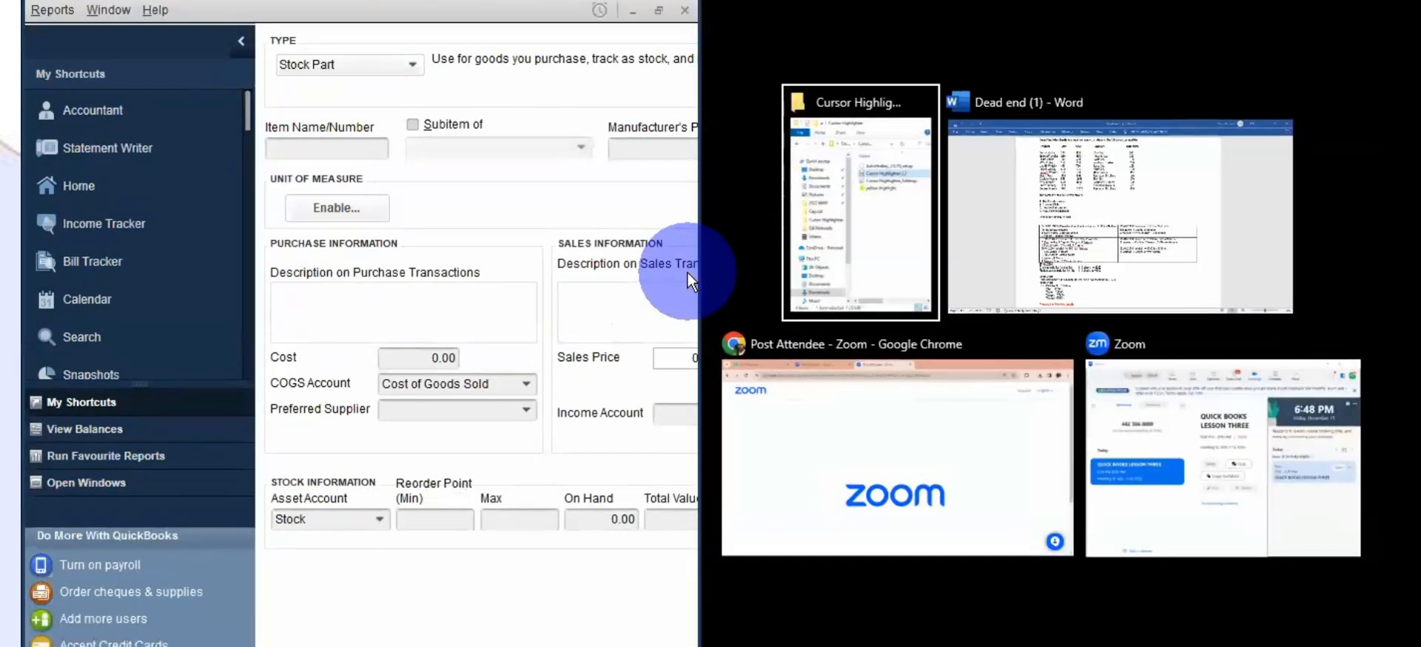
click(1110, 237)
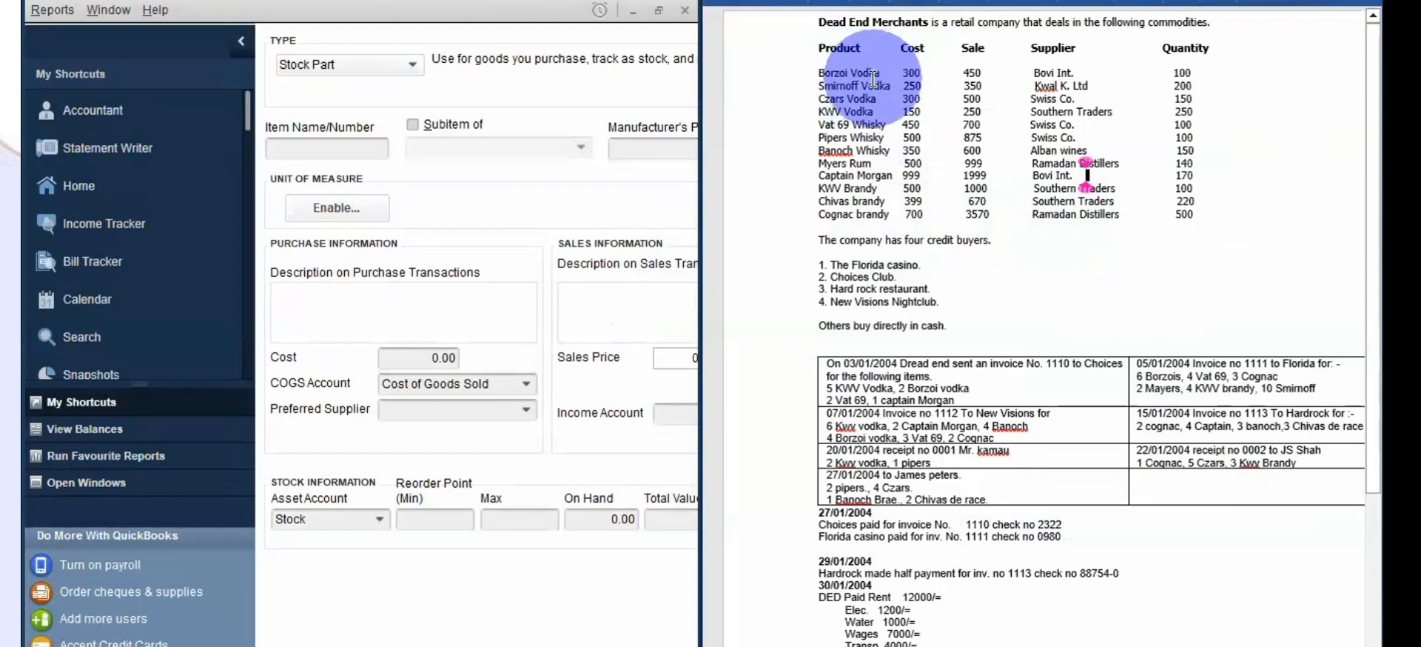
click(311, 148)
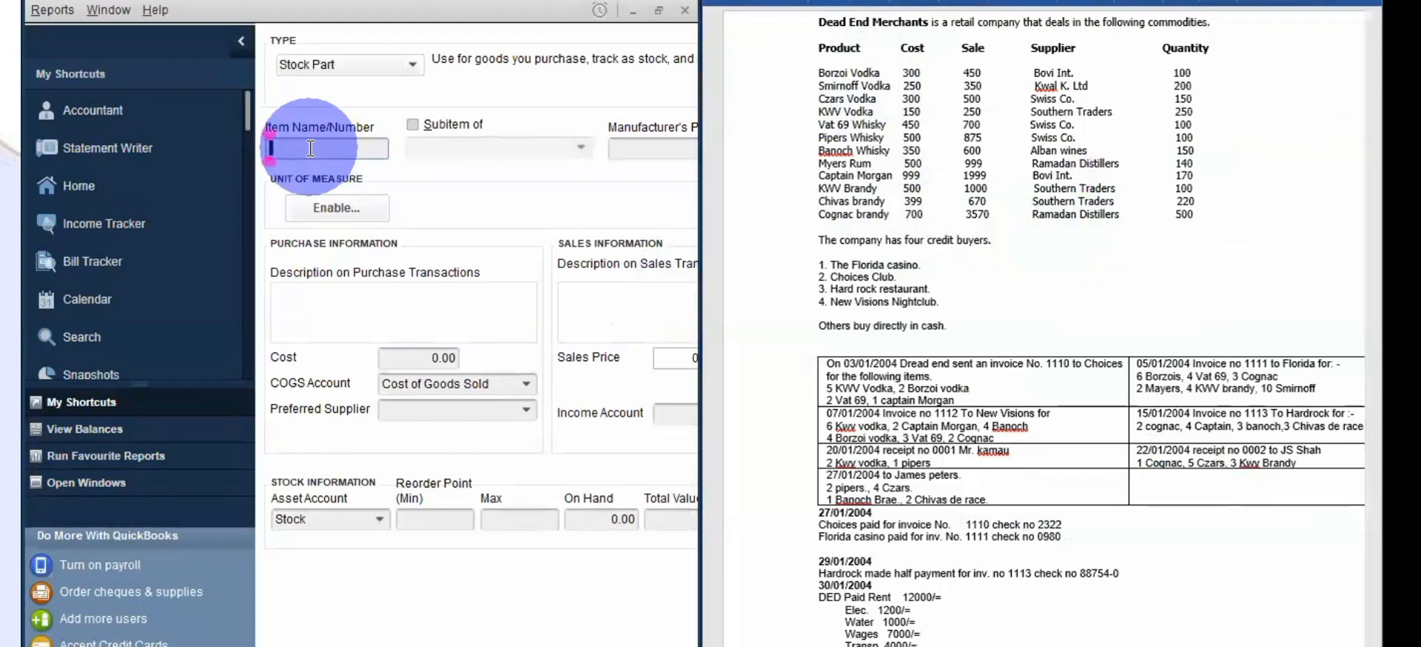
text(Borzoi Vodka)
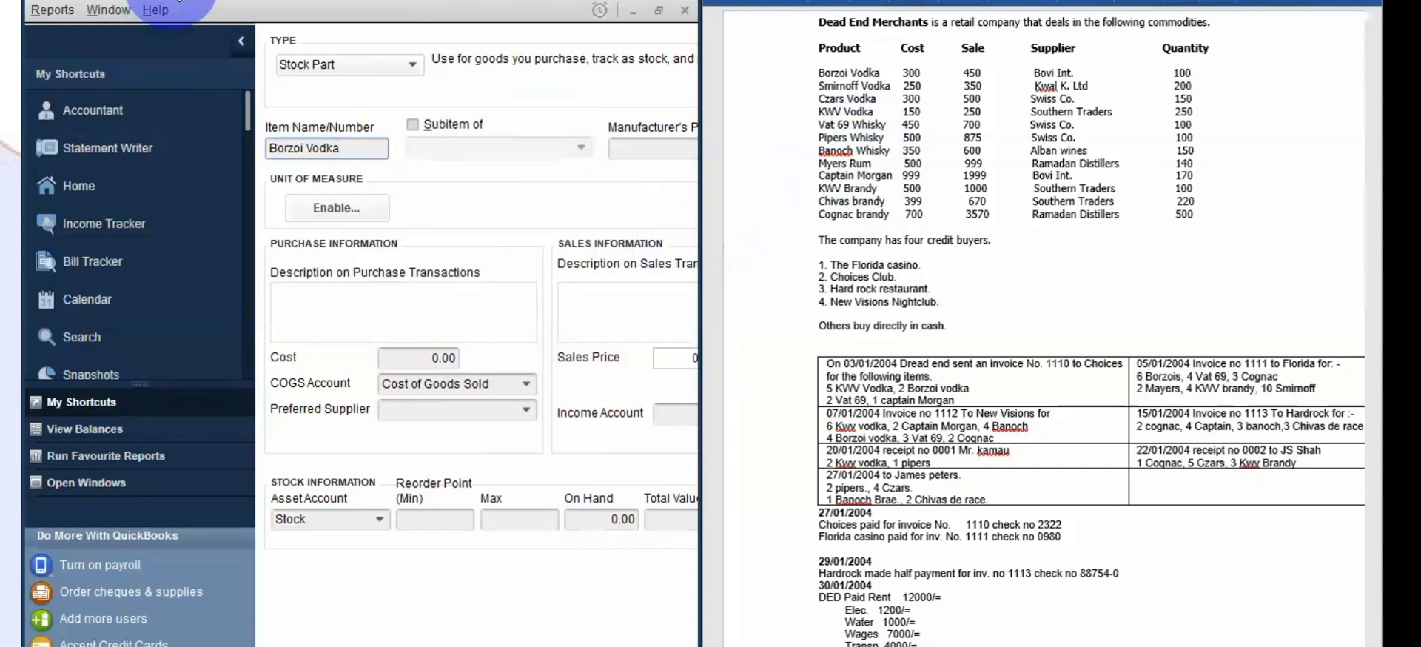
Step: Reopen the Item List and start a new Stock Part item, discarding the unsaved item data
click(177, 3)
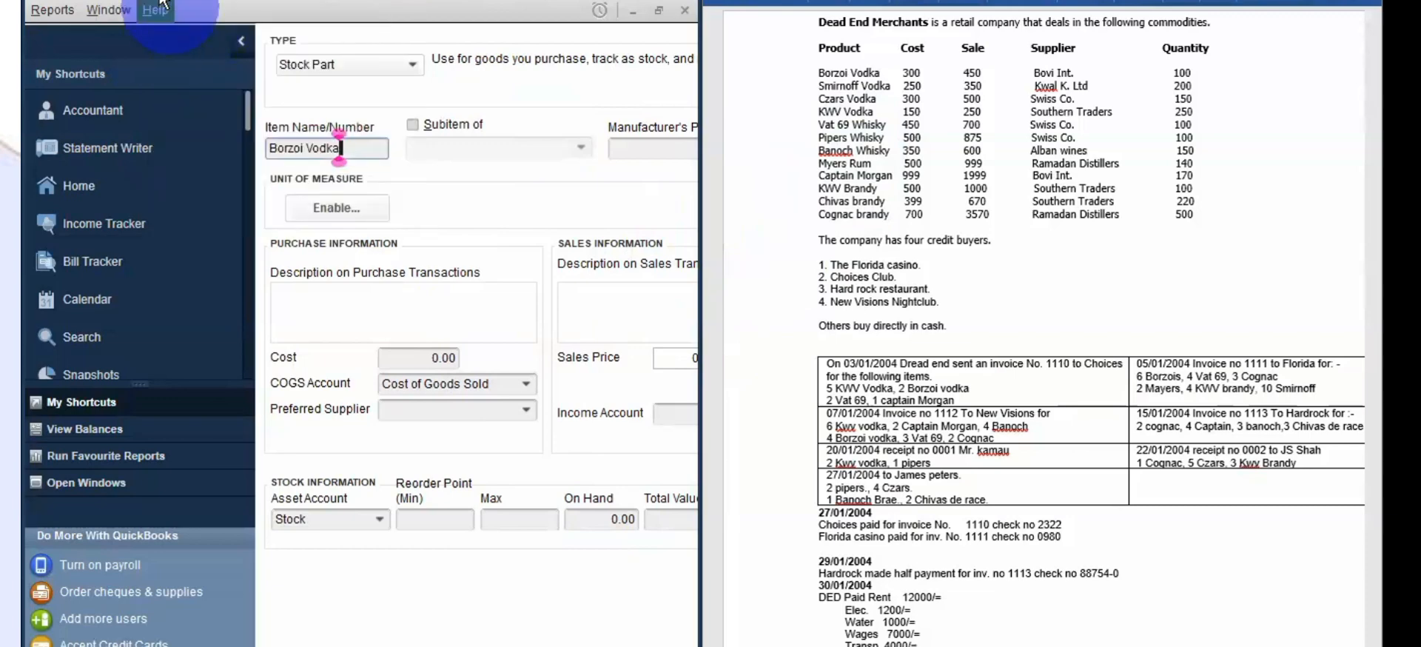
click(165, 6)
click(181, 33)
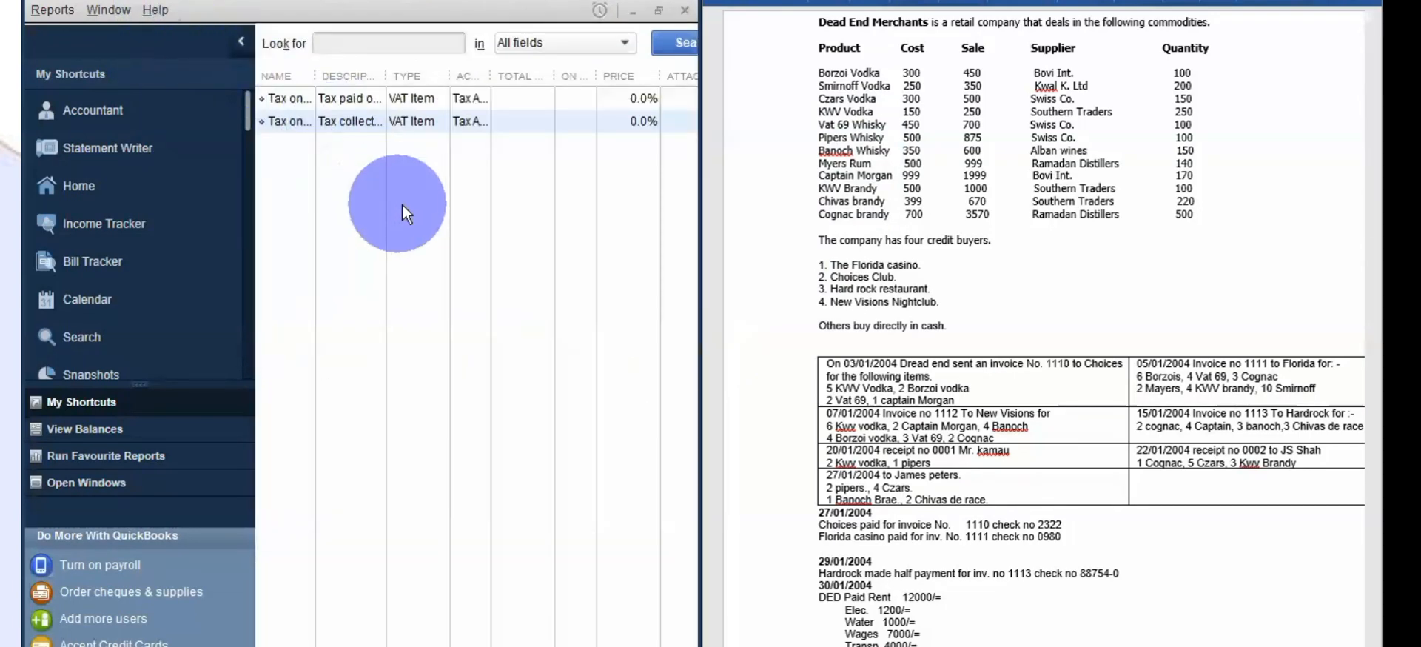
right_click(406, 214)
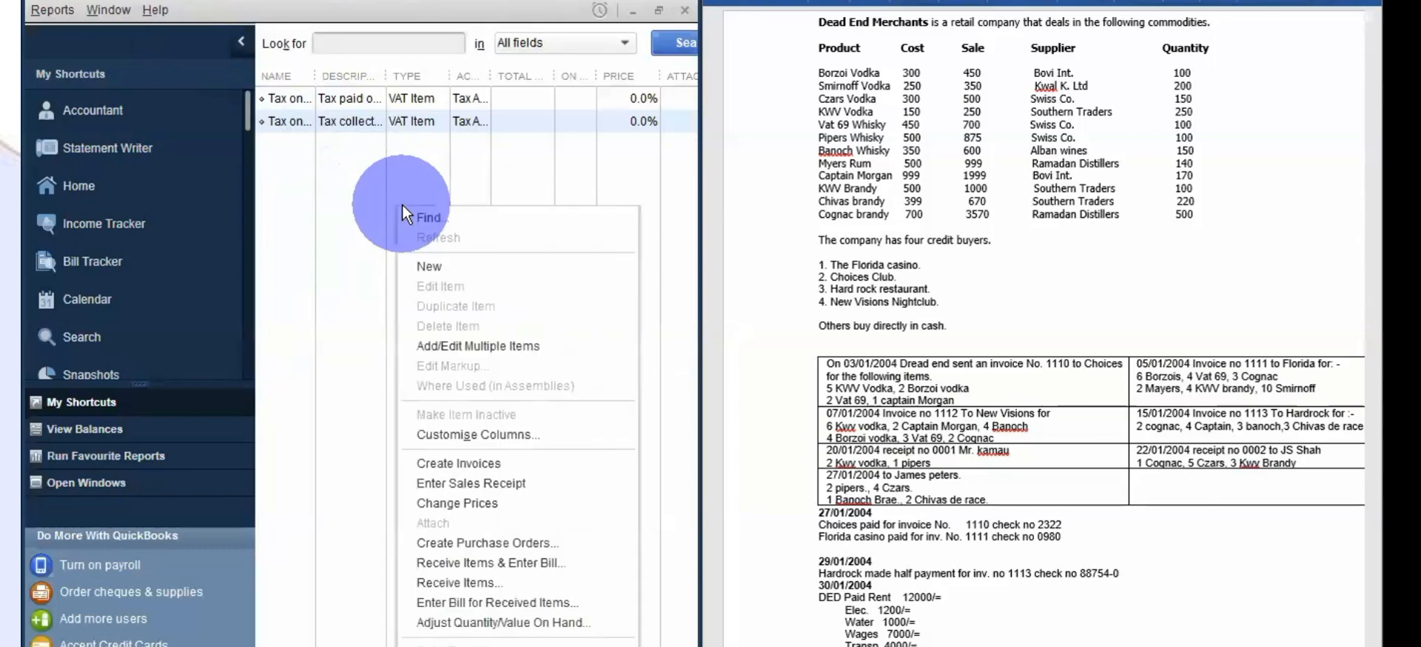
click(434, 268)
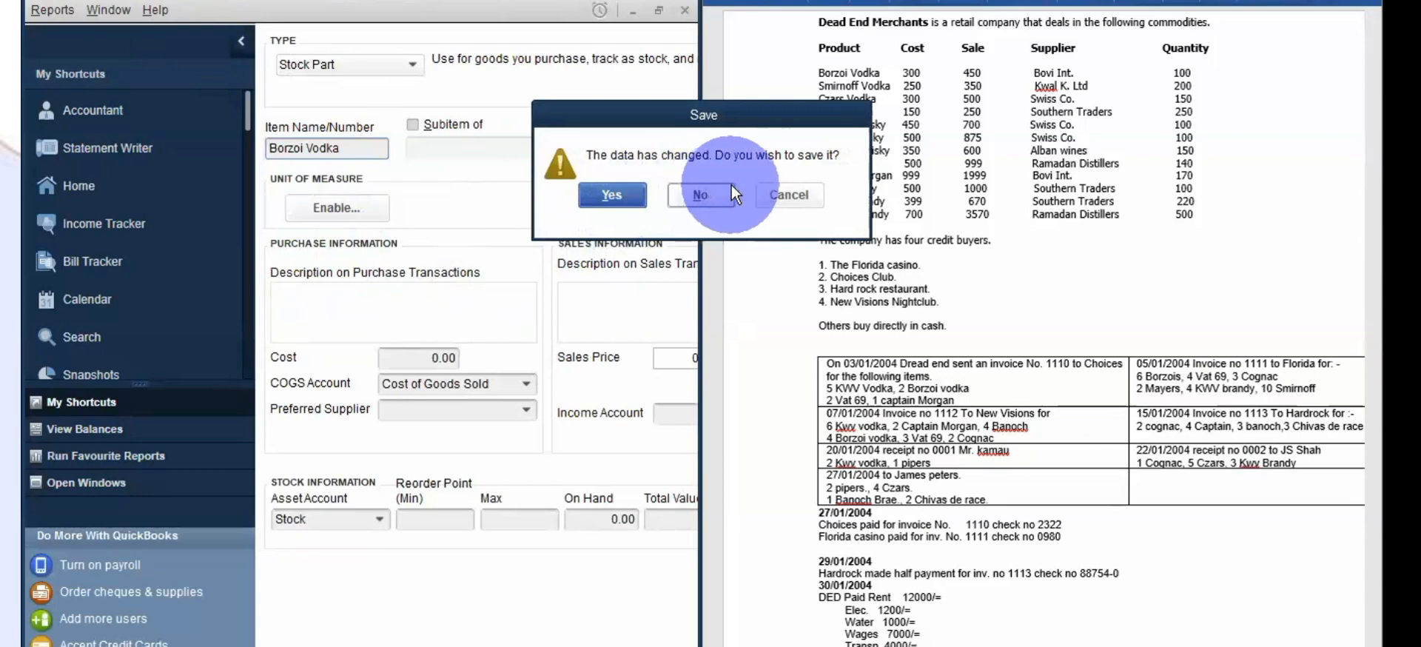
click(700, 195)
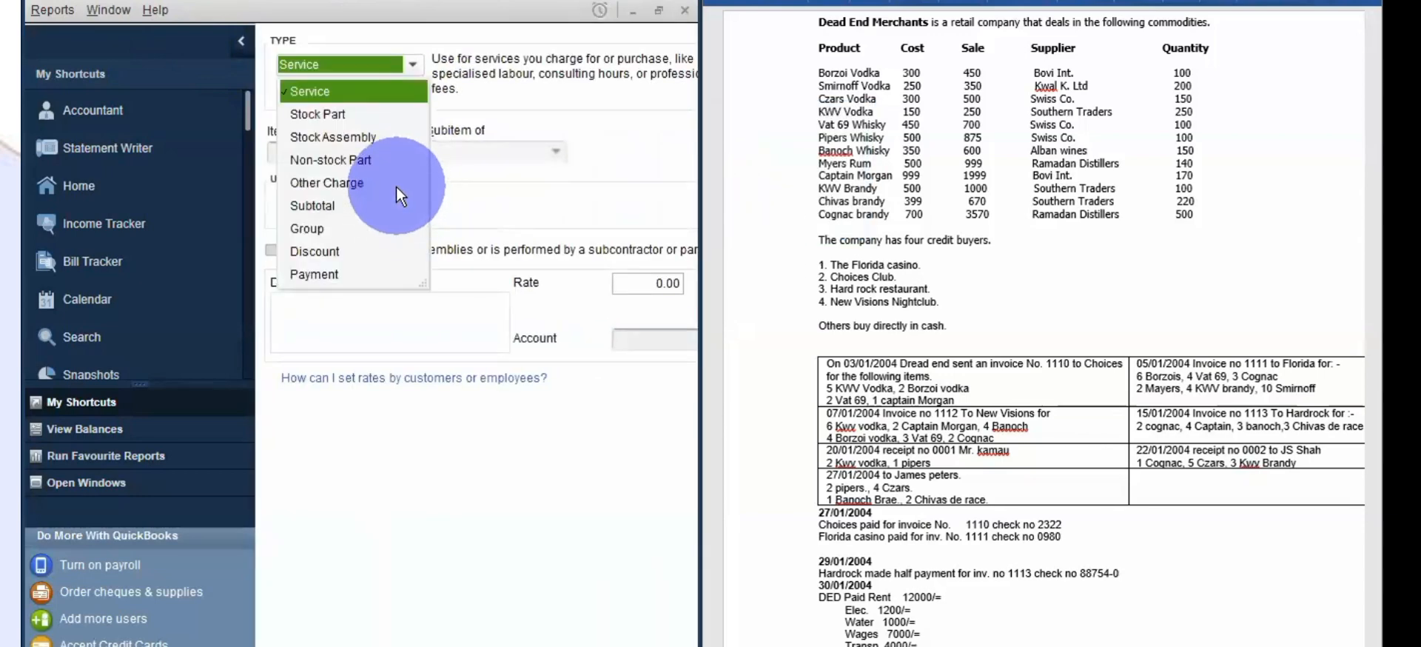
click(323, 116)
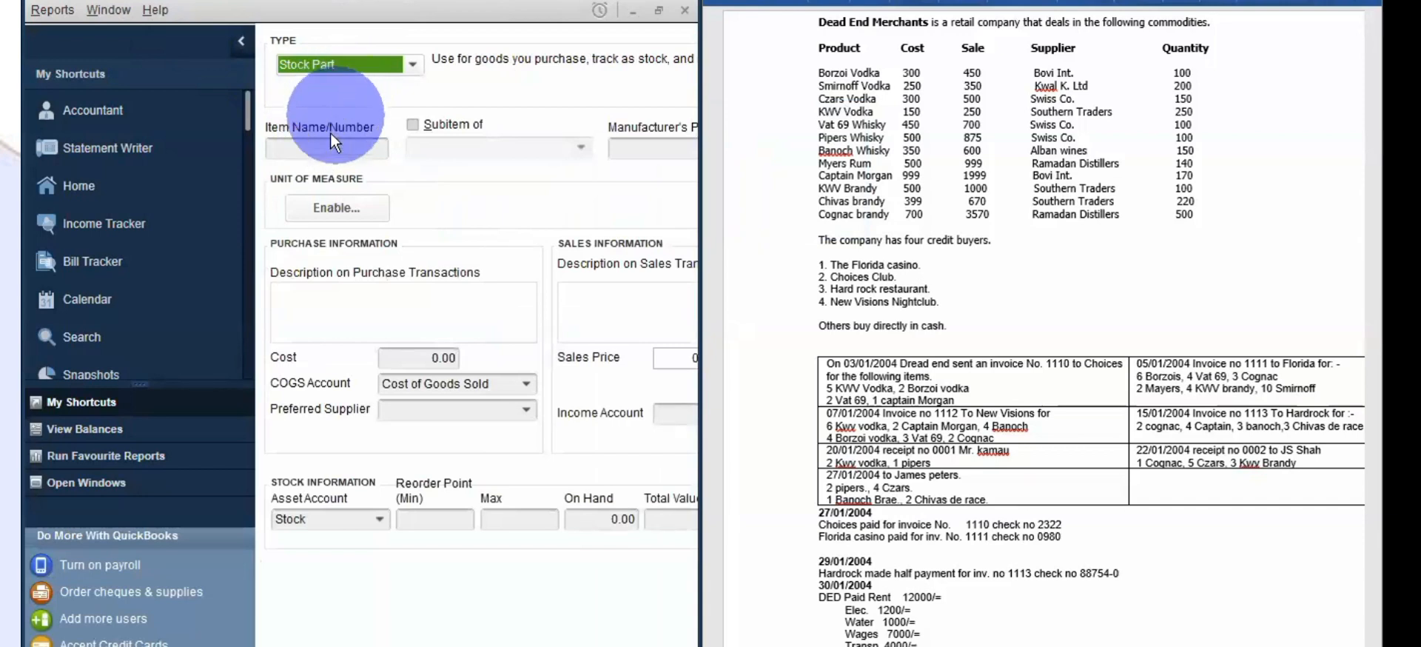
Step: Name the new stock part Borzoi Vodka, following the first product listed in the Word document
click(314, 150)
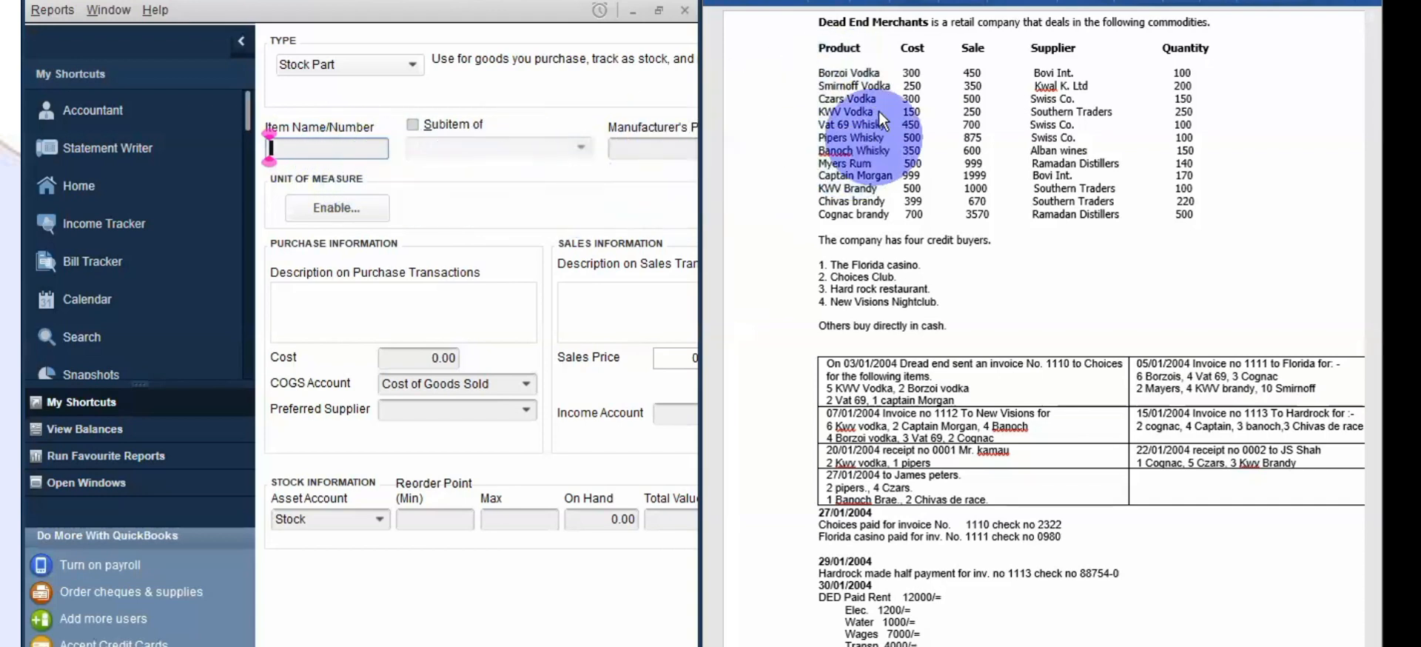
click(827, 74)
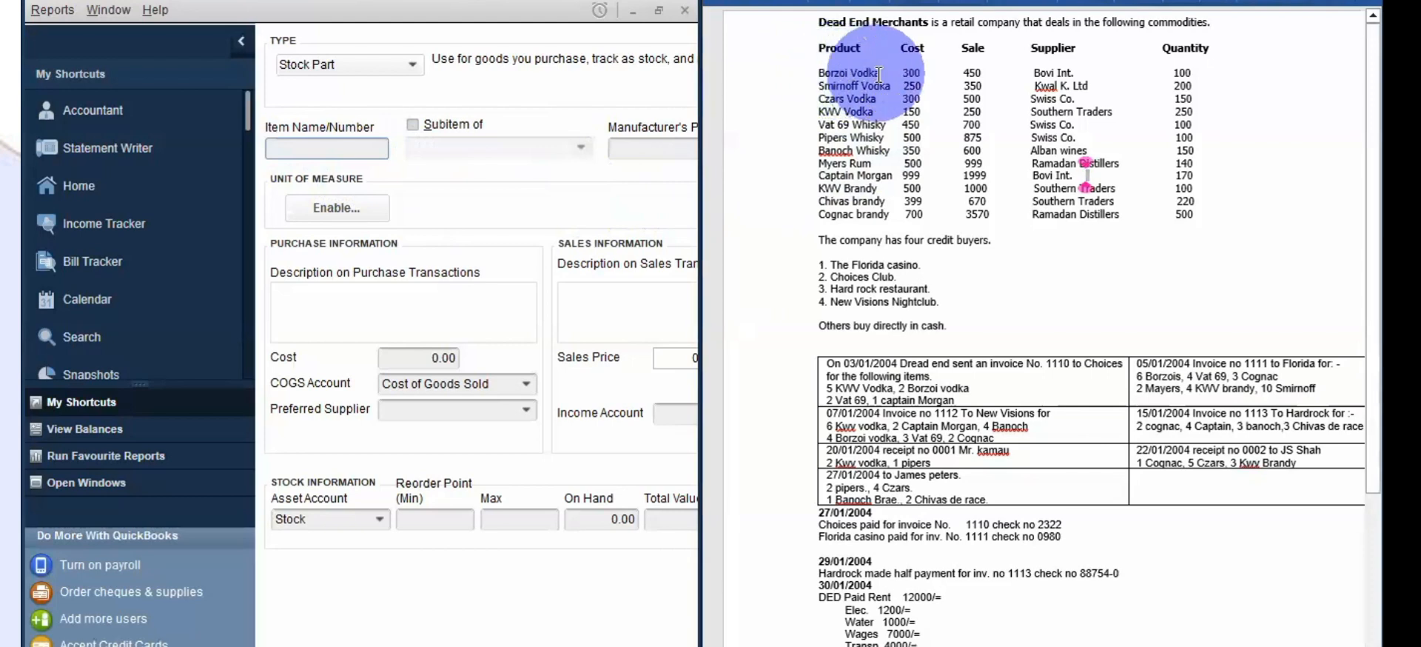
drag(881, 74, 829, 70)
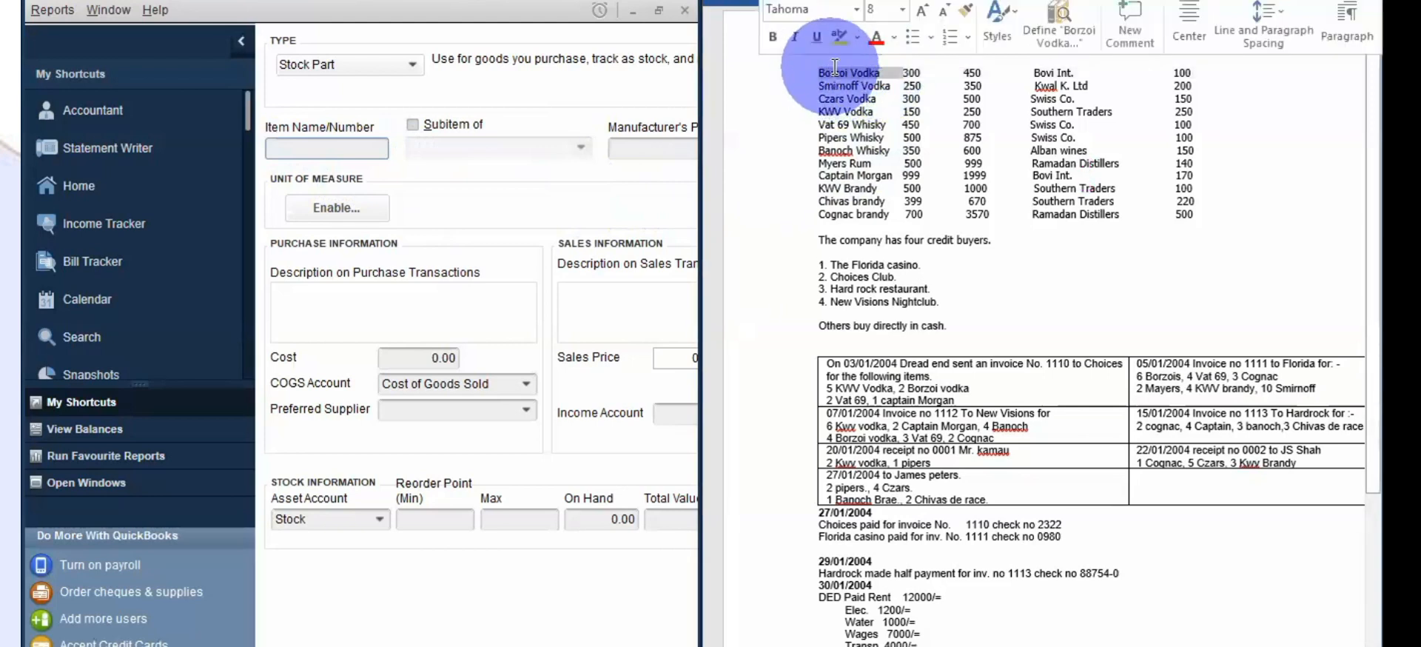
click(359, 151)
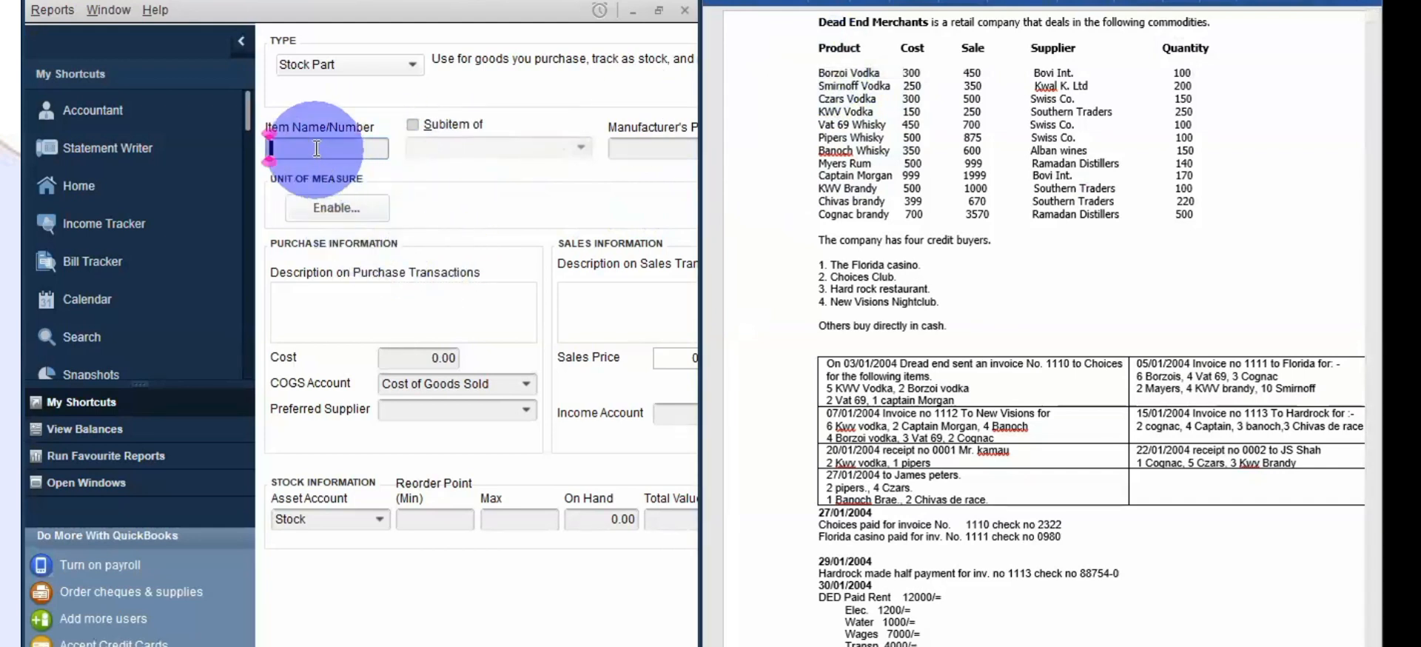
text(Borzoi Vodka)
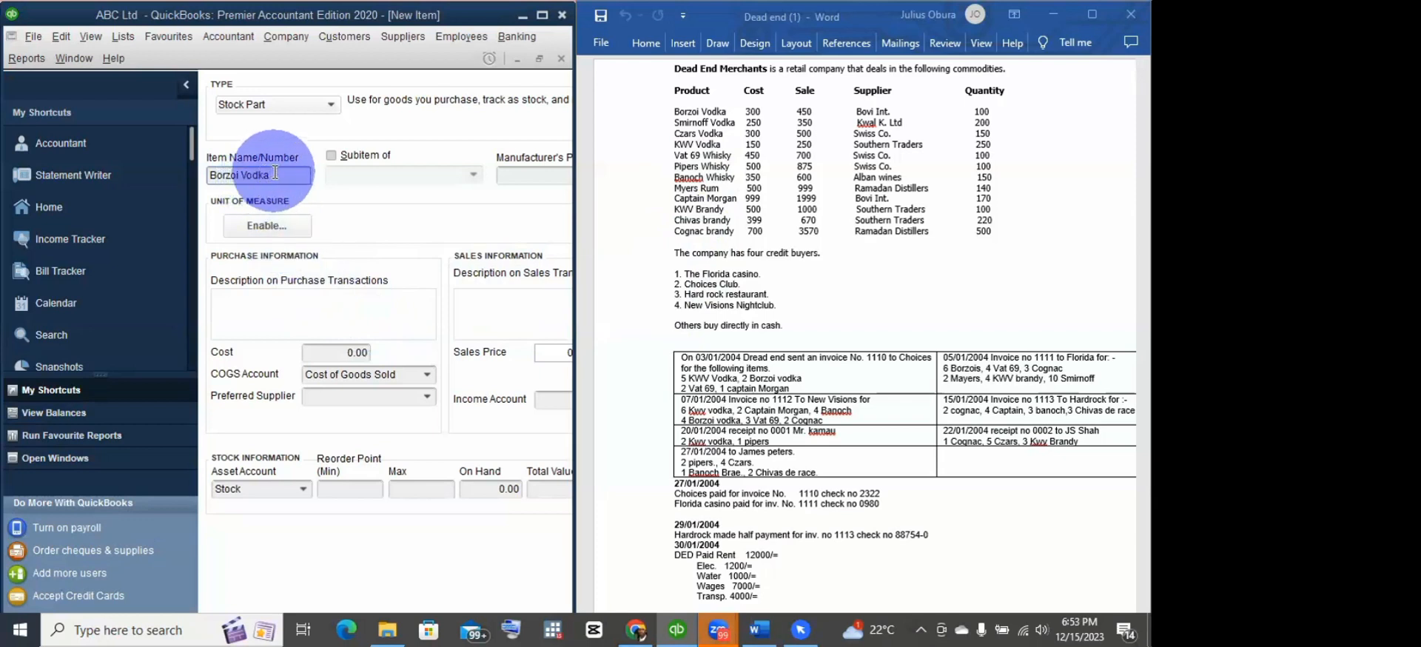
Step: Change the item name to Menengai and mark the item as a subitem
drag(276, 175, 209, 187)
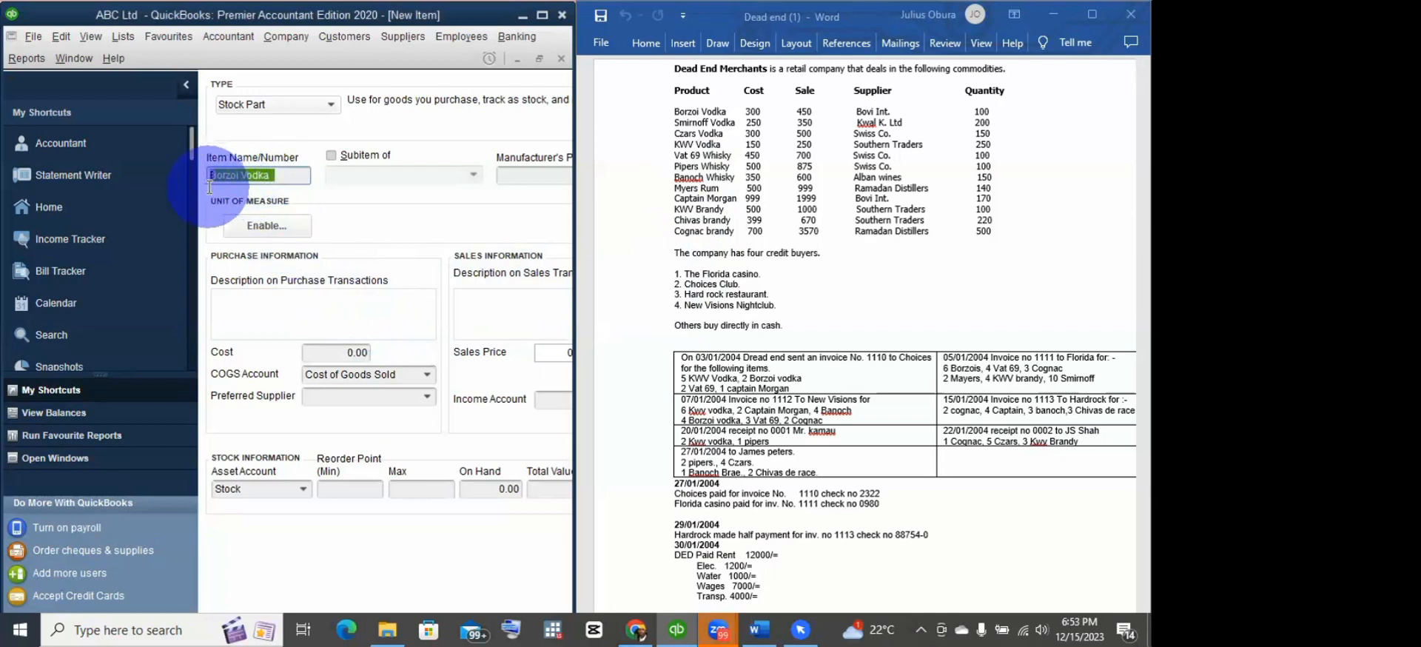
click(288, 177)
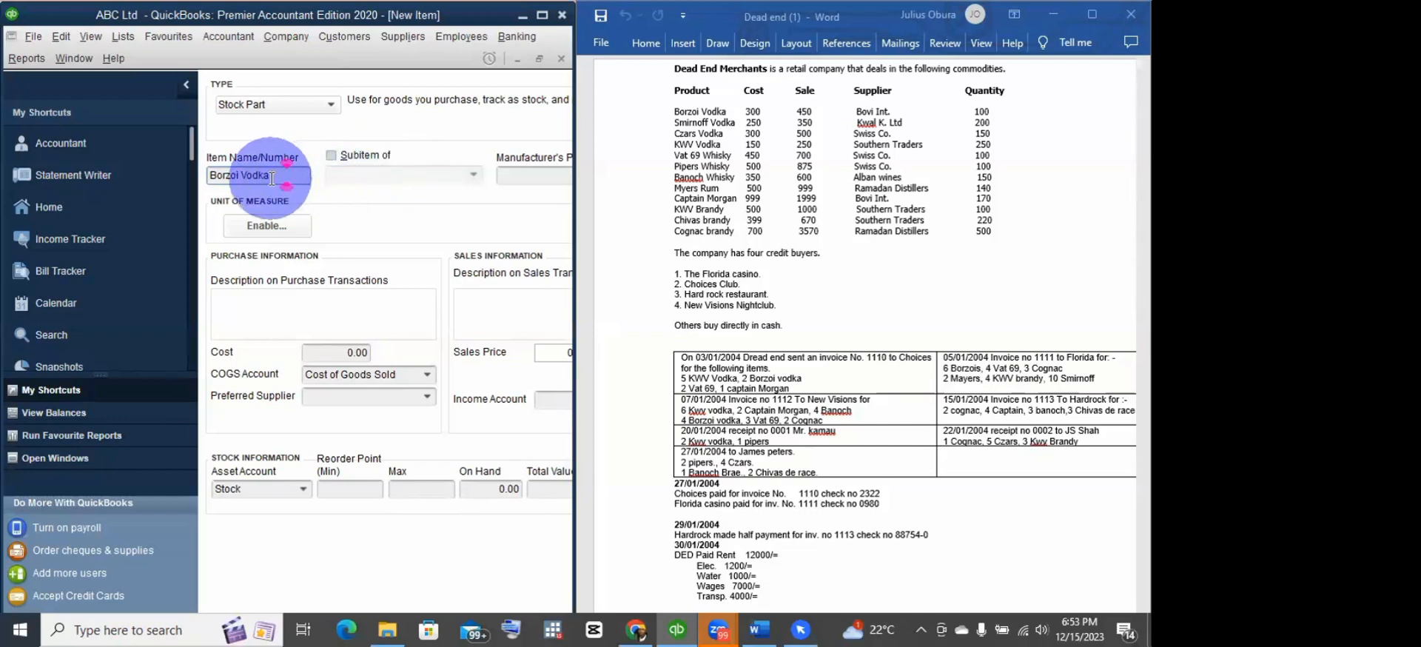
drag(277, 176, 204, 205)
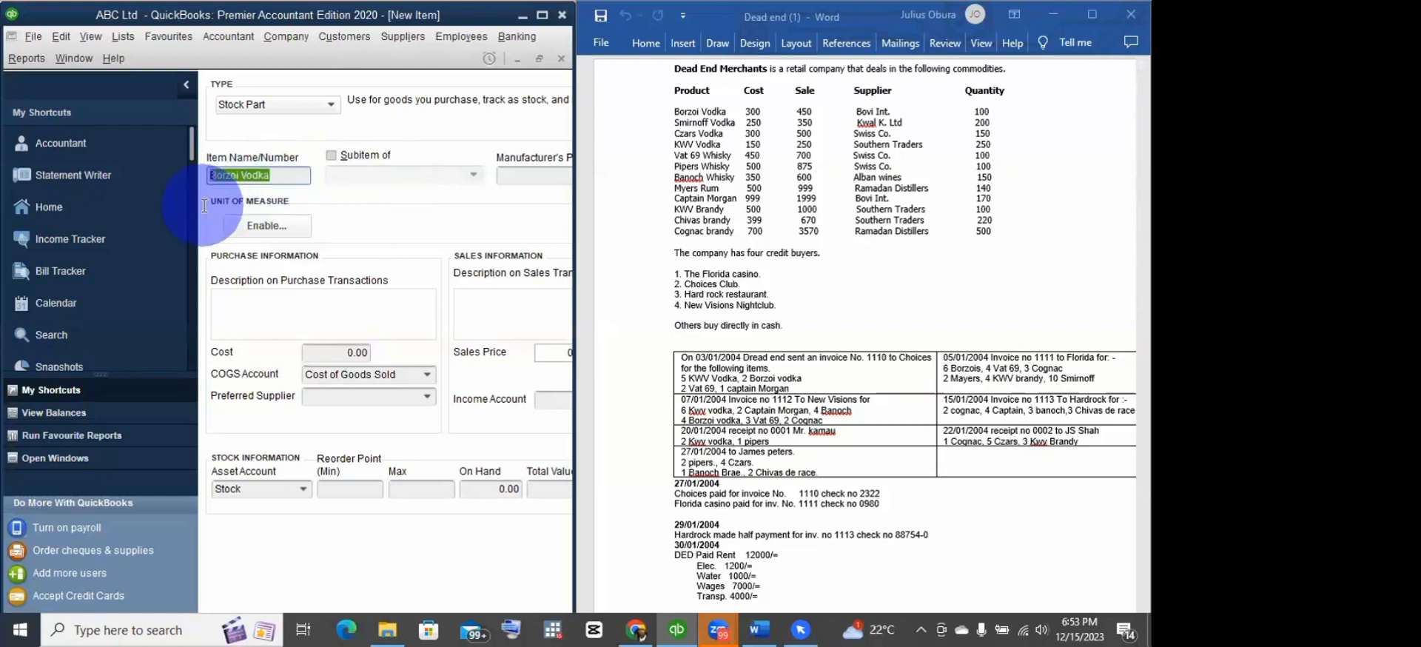
text(Mene)
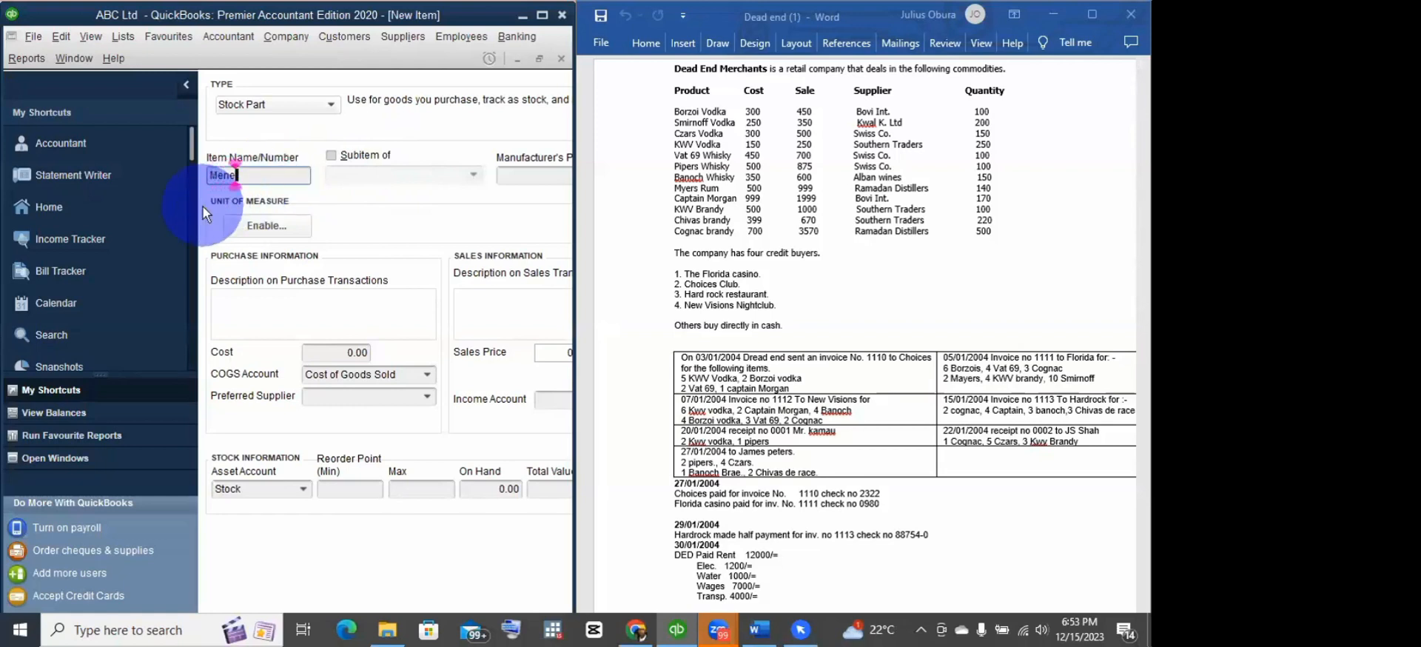
text(ngai)
click(330, 157)
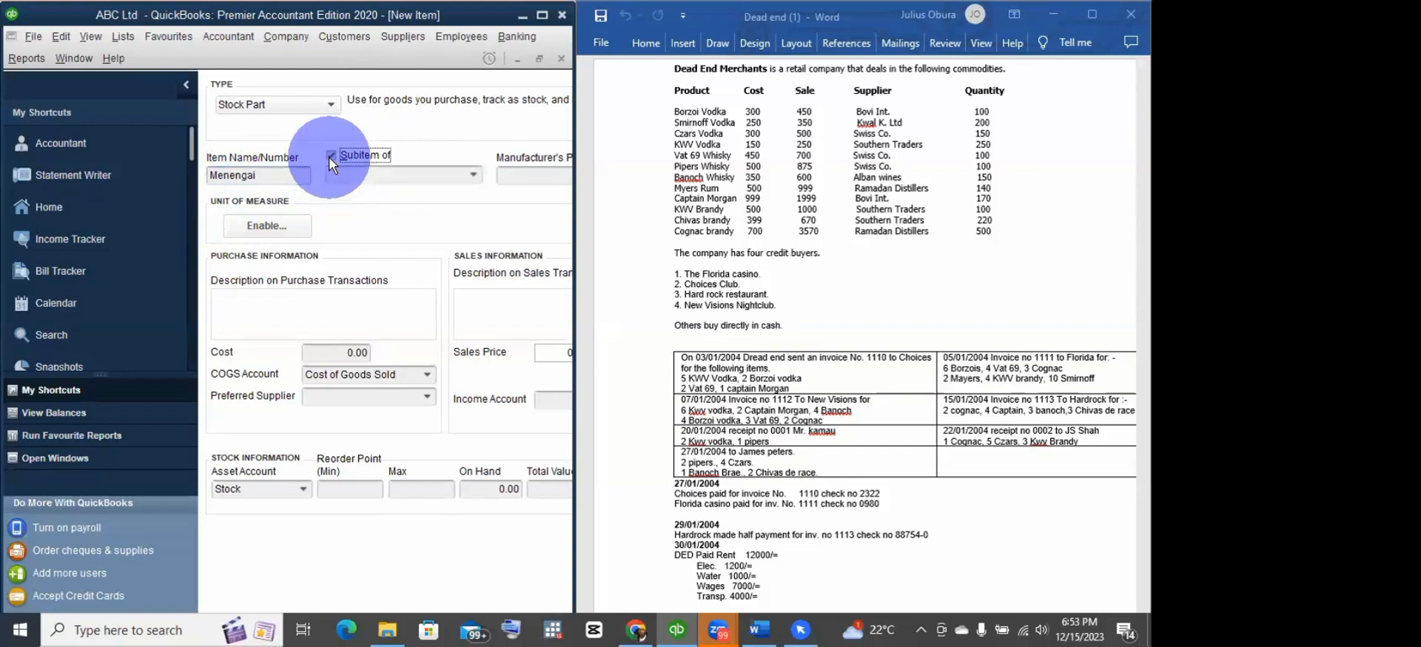
Step: Try adding a new Stock Part named Soap as the parent item, and close its form without saving
click(472, 170)
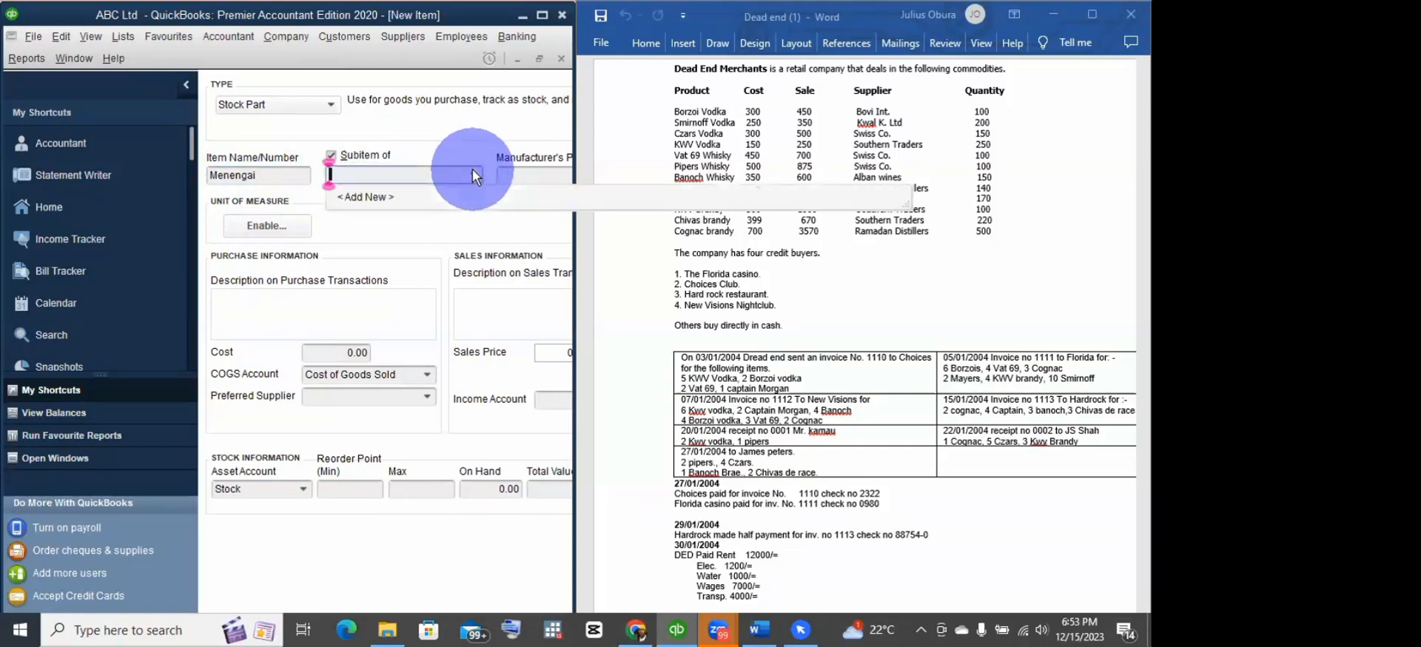
click(350, 190)
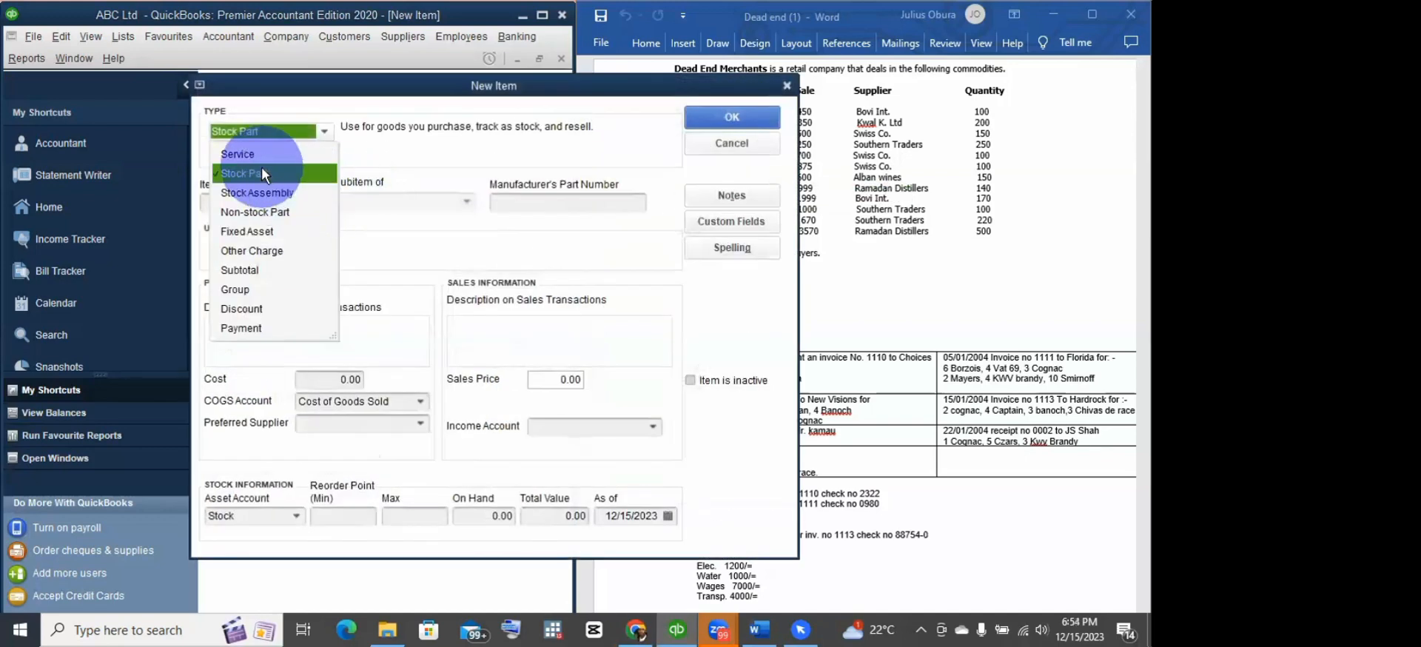
click(261, 172)
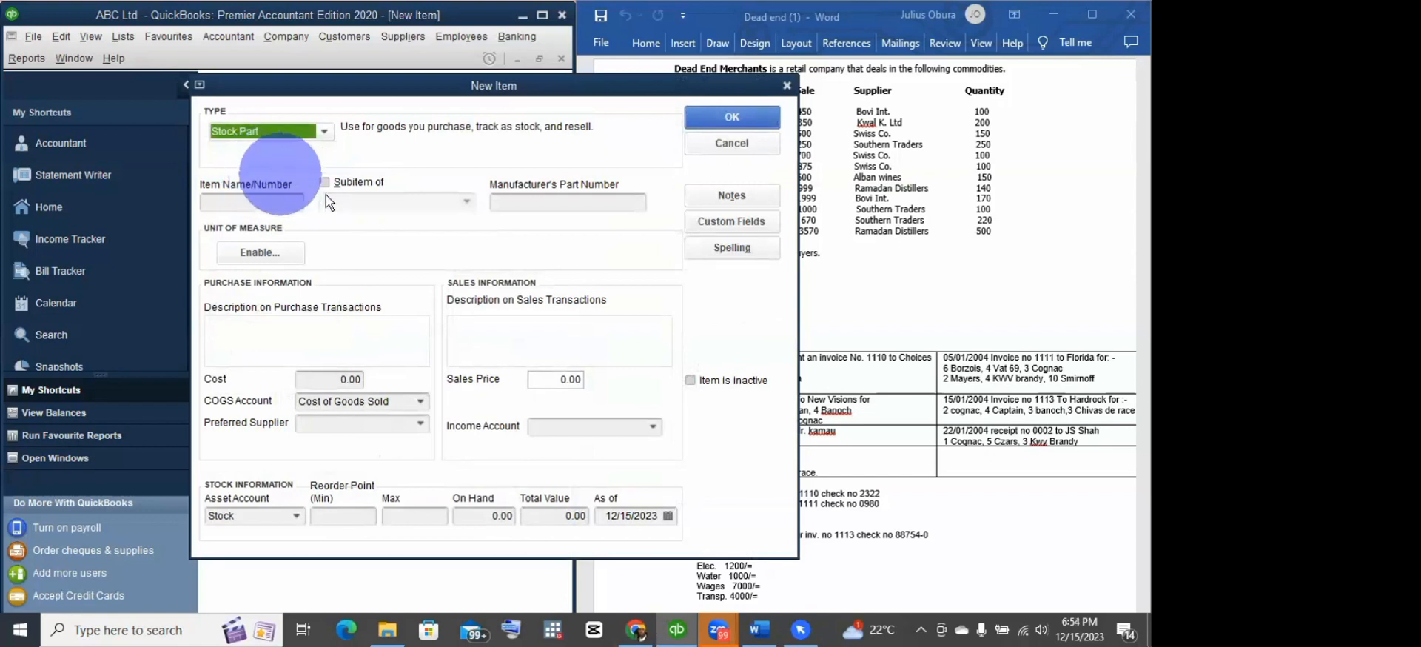
click(274, 203)
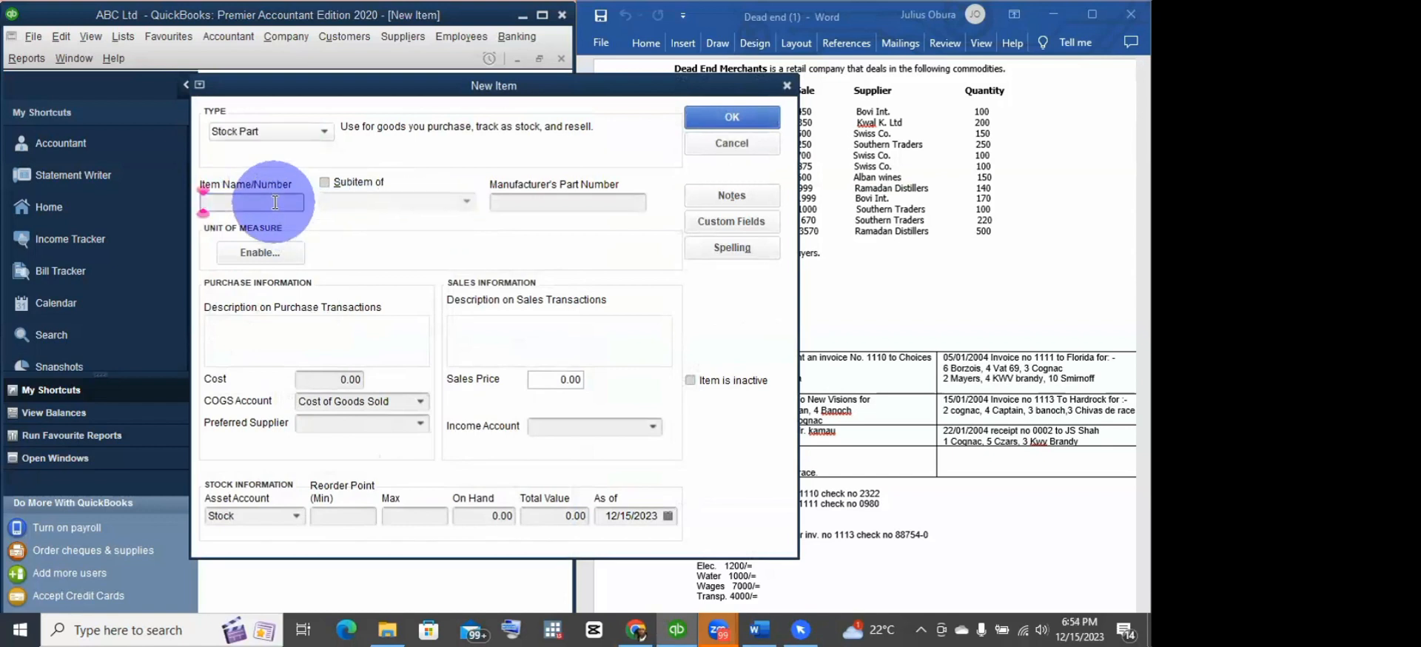
text(Soap)
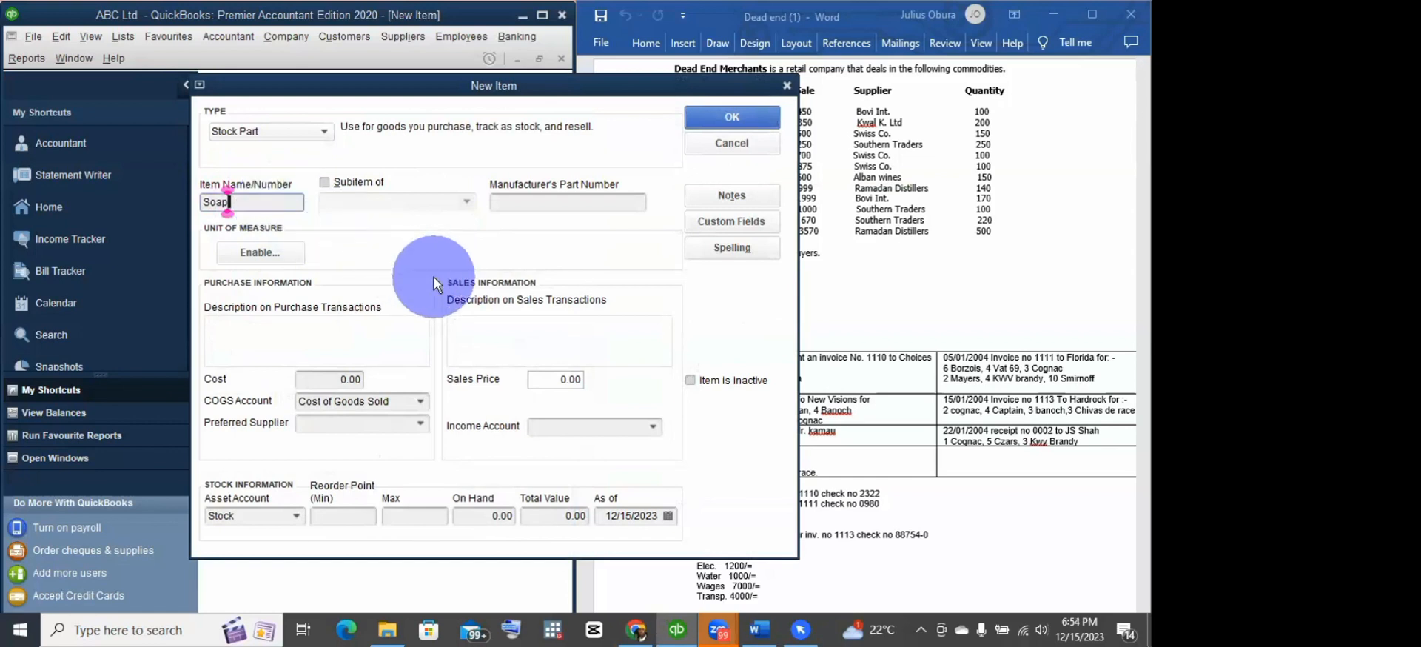
key(BackSpace)
key(BackSpace)
key(BackSpace)
key(BackSpace)
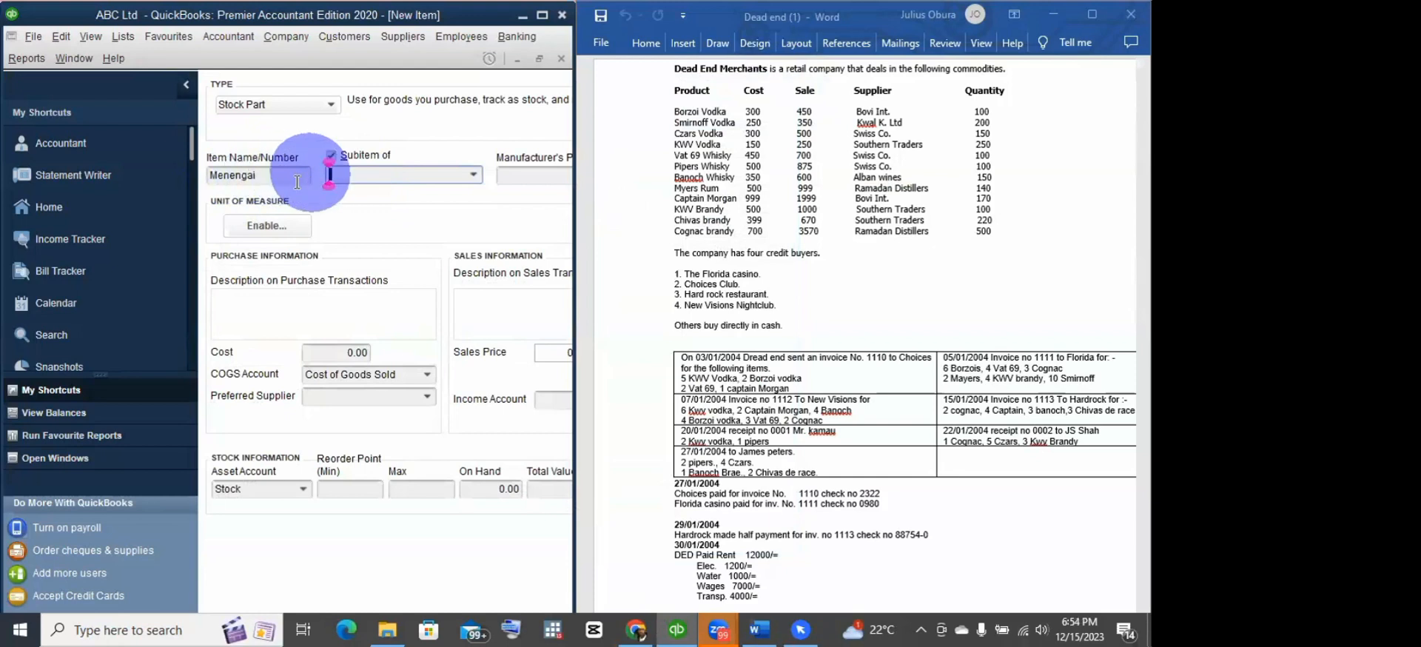
Step: Remove the subitem setting from the Menengai item and rename it Borzoi Vodka
double_click(259, 176)
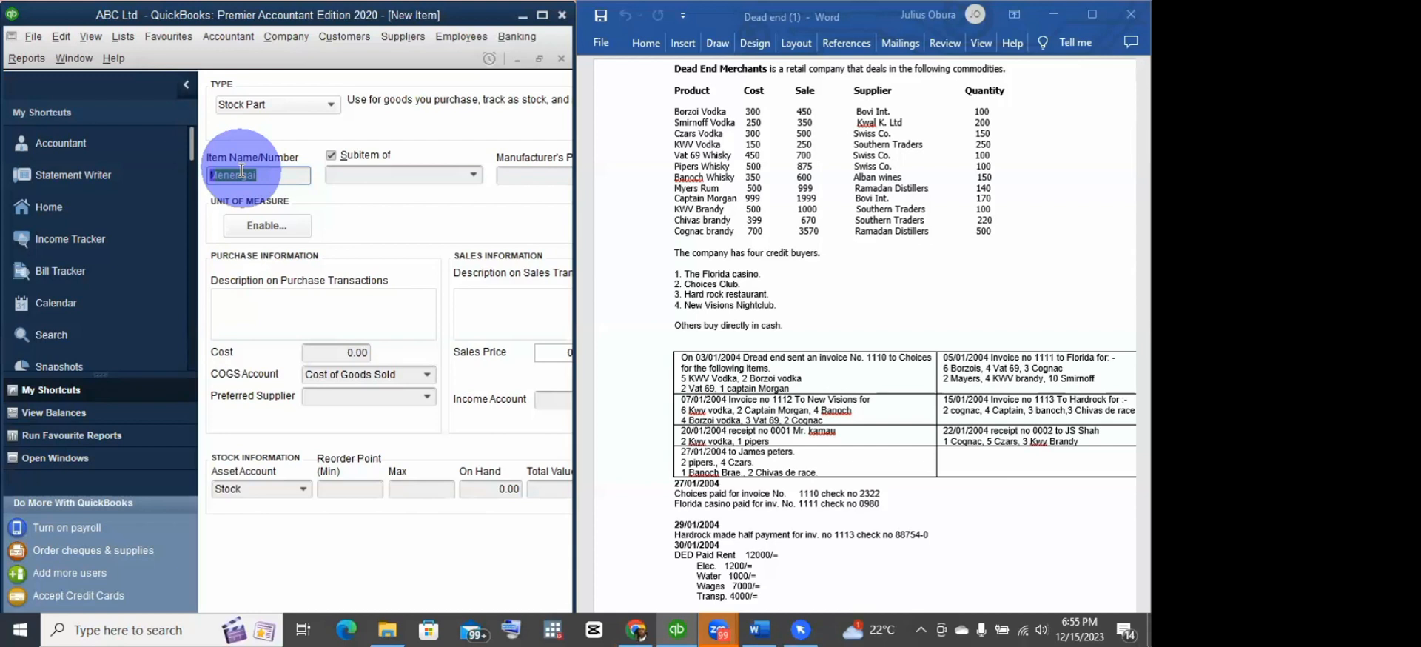
click(331, 156)
drag(266, 176, 209, 194)
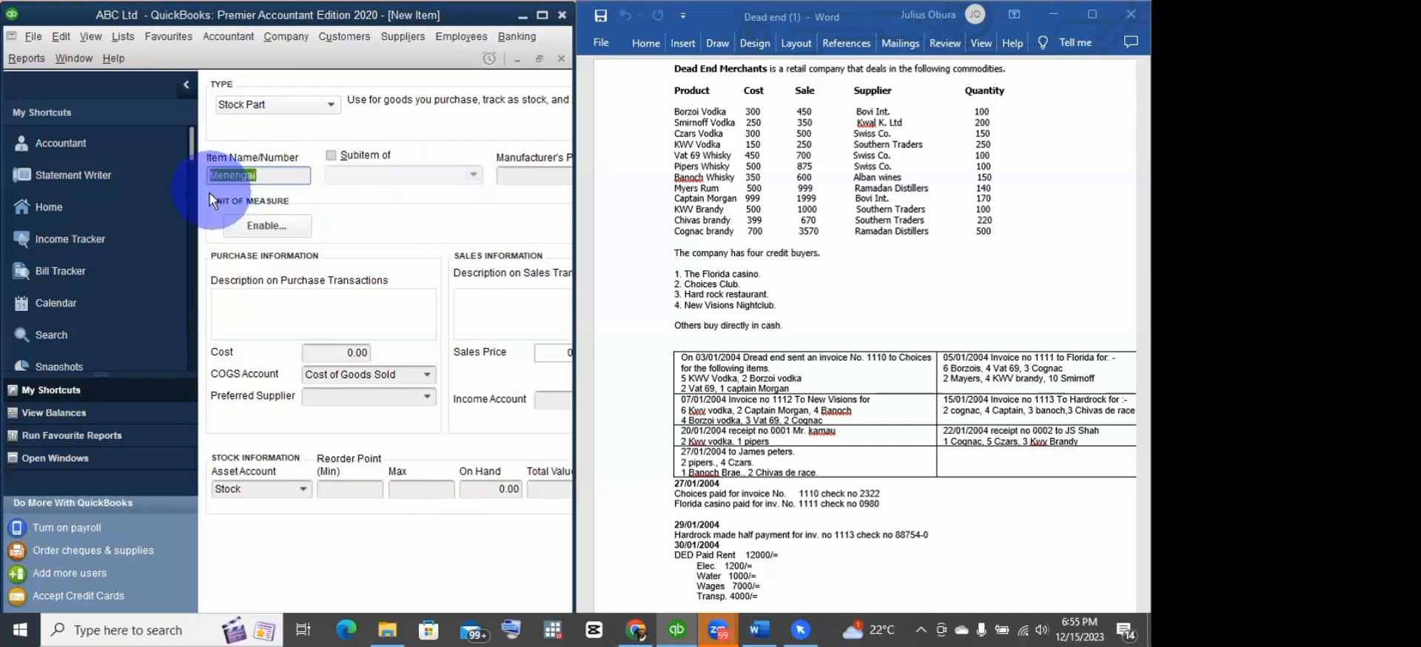
text(Borzoi)
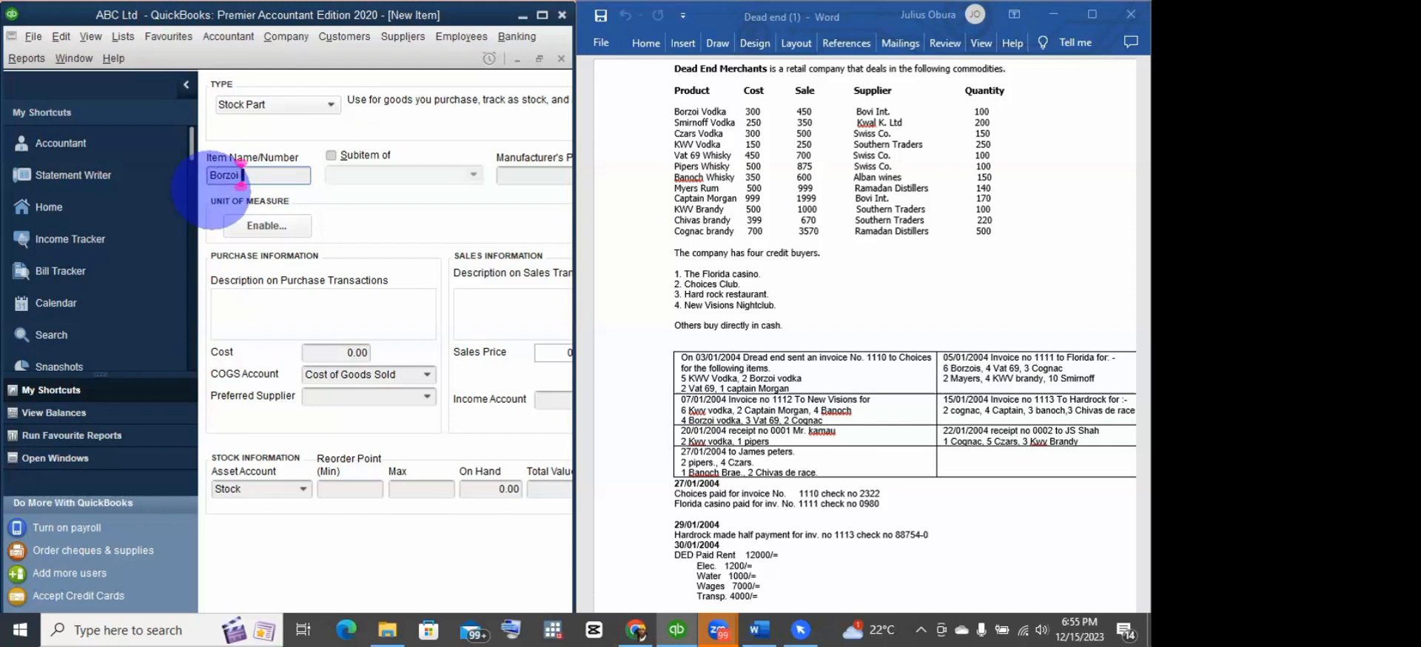
text( Vodka)
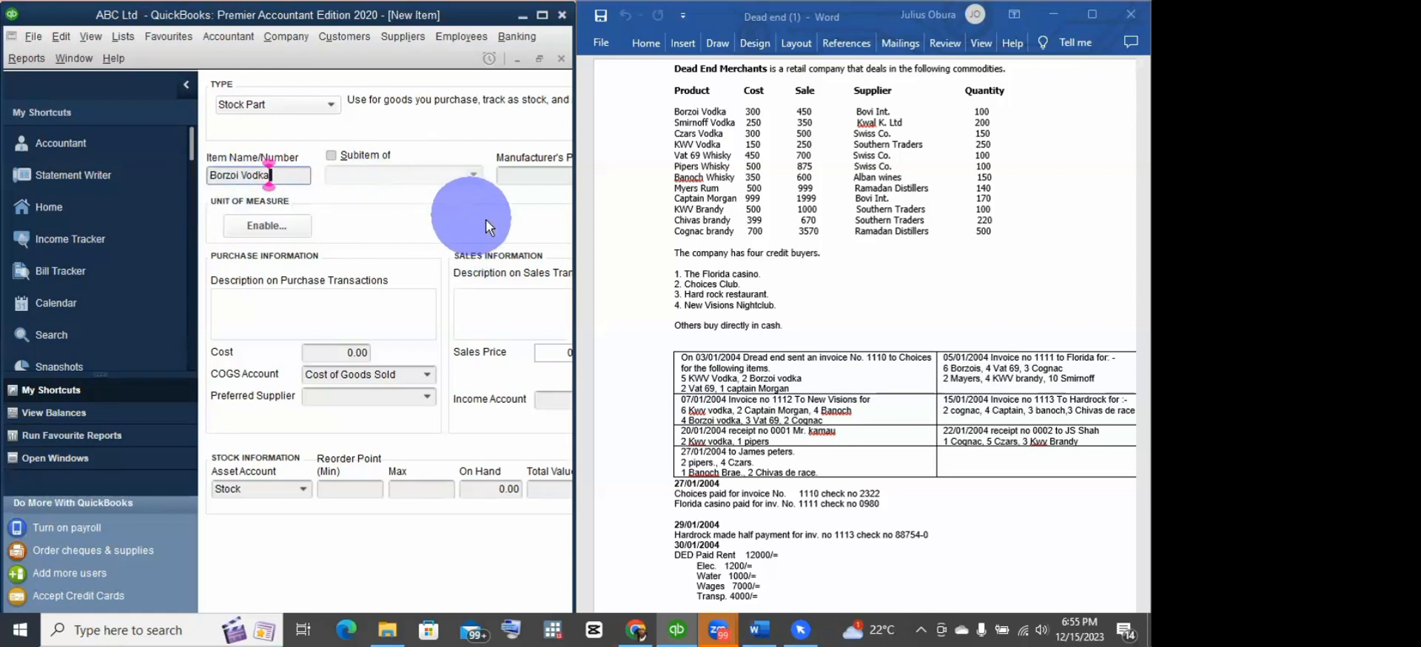
Step: Enter Black Borzoi Vodka as the purchase description and reuse it as the sales description
click(190, 87)
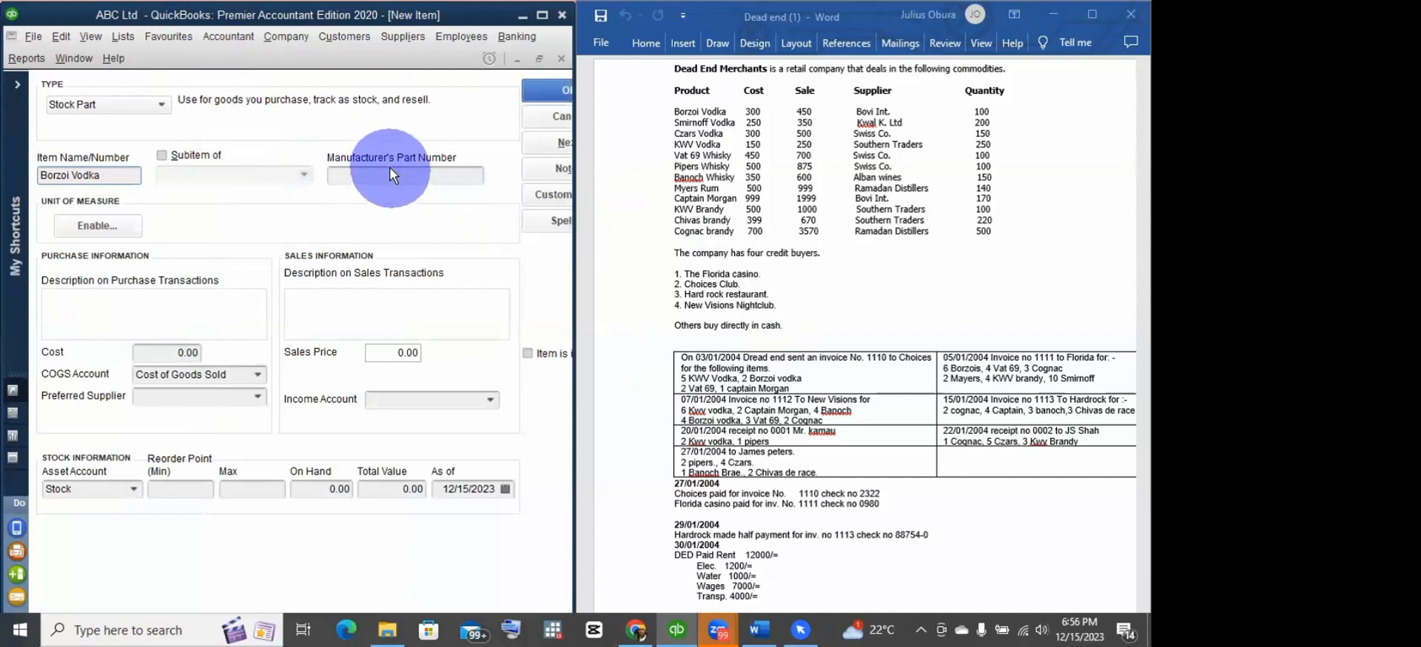
click(380, 174)
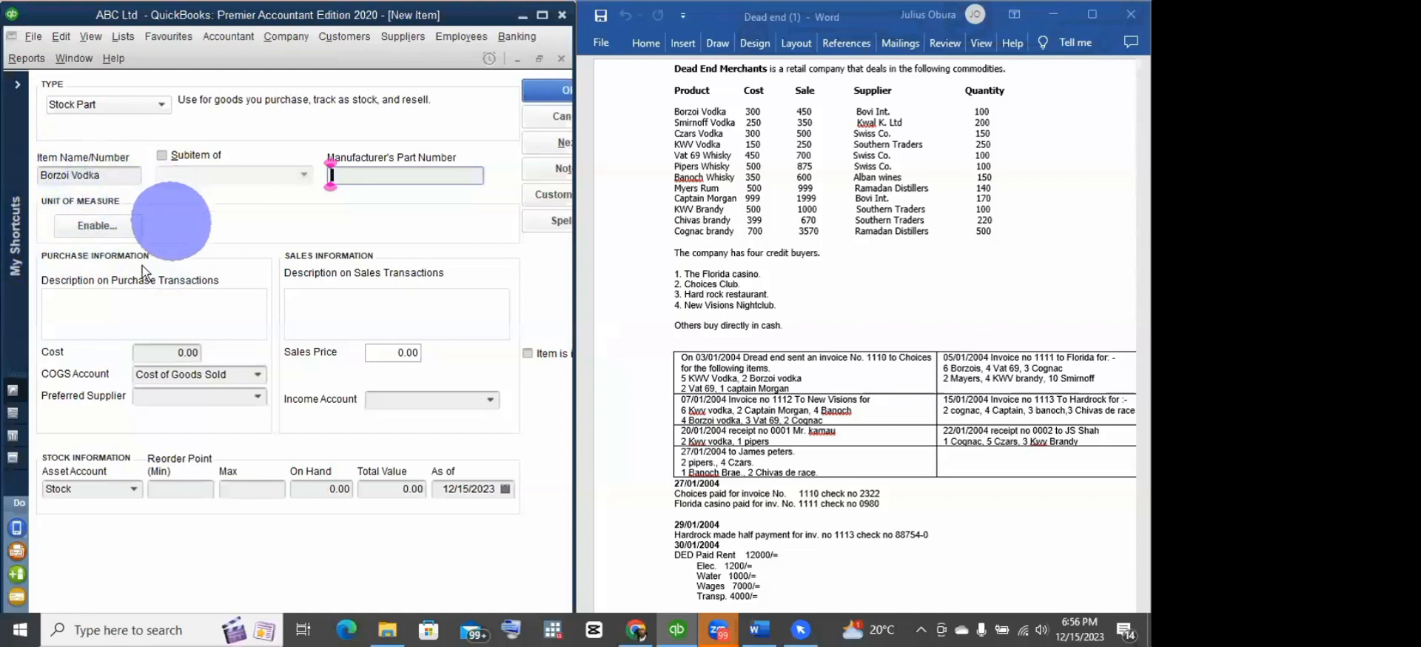
click(71, 288)
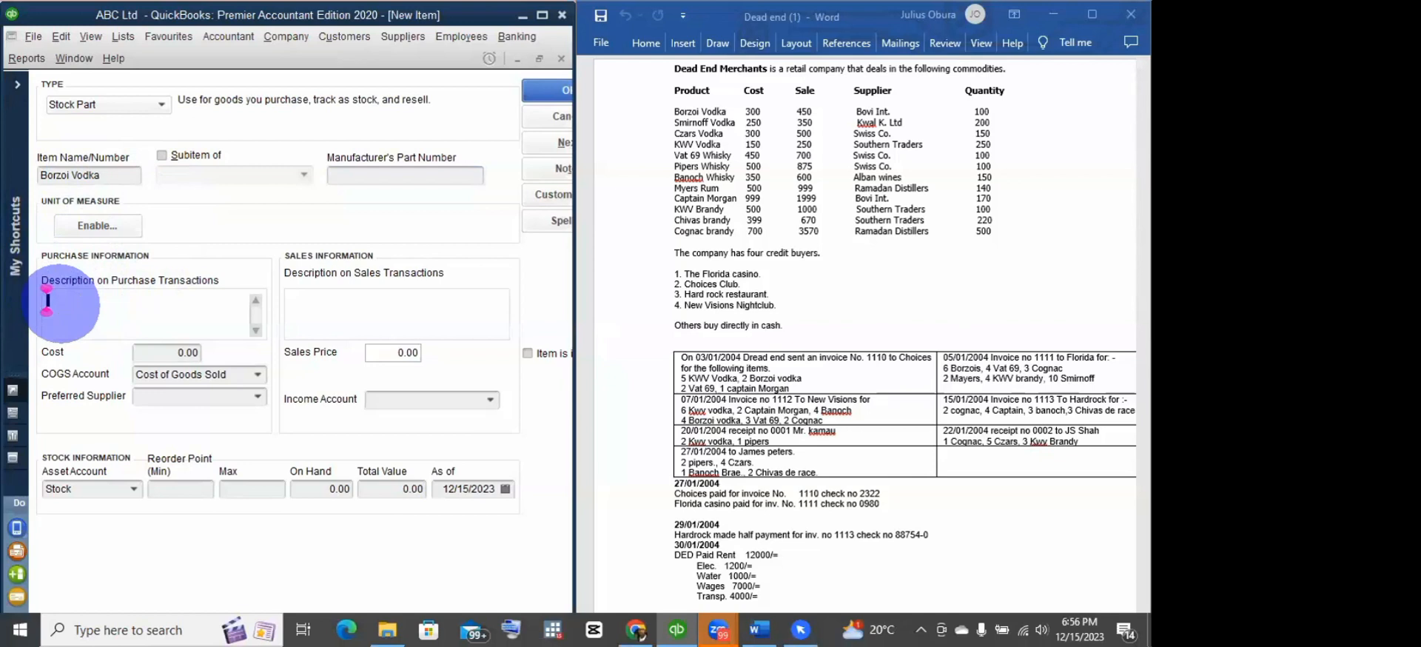
text(Black Borzoi Vodka)
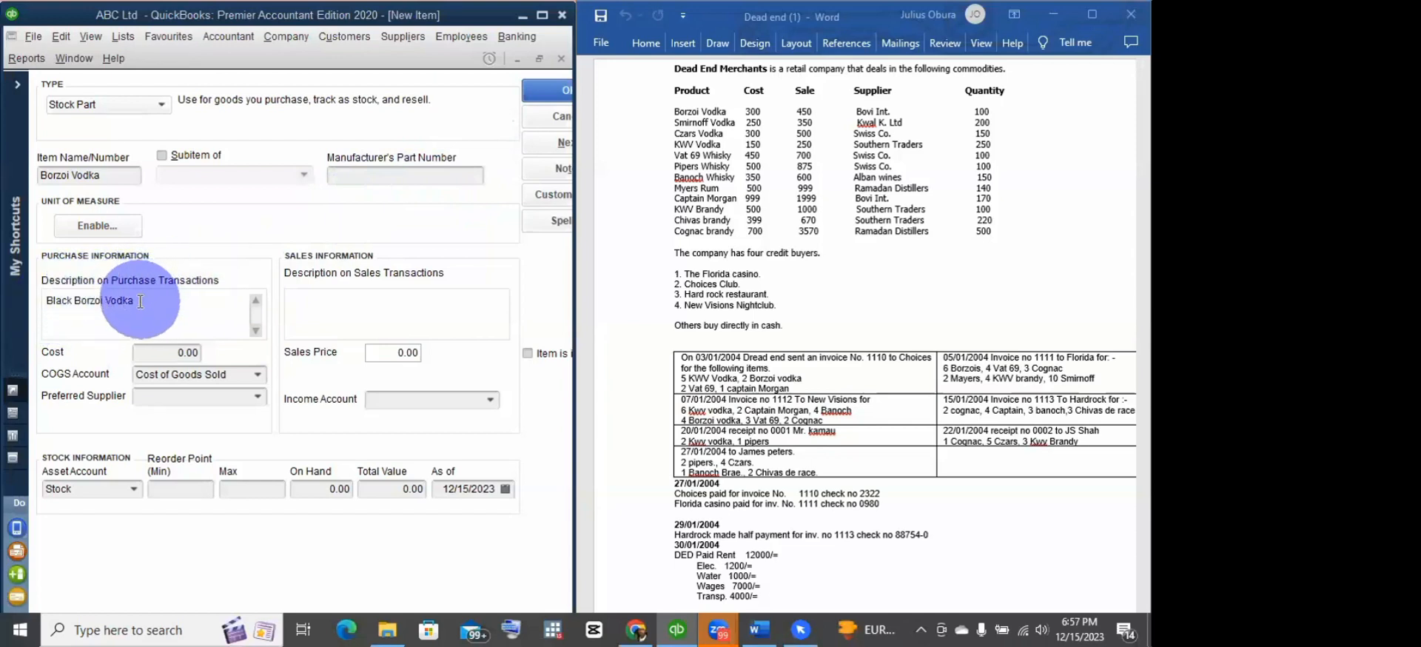
drag(140, 301, 48, 301)
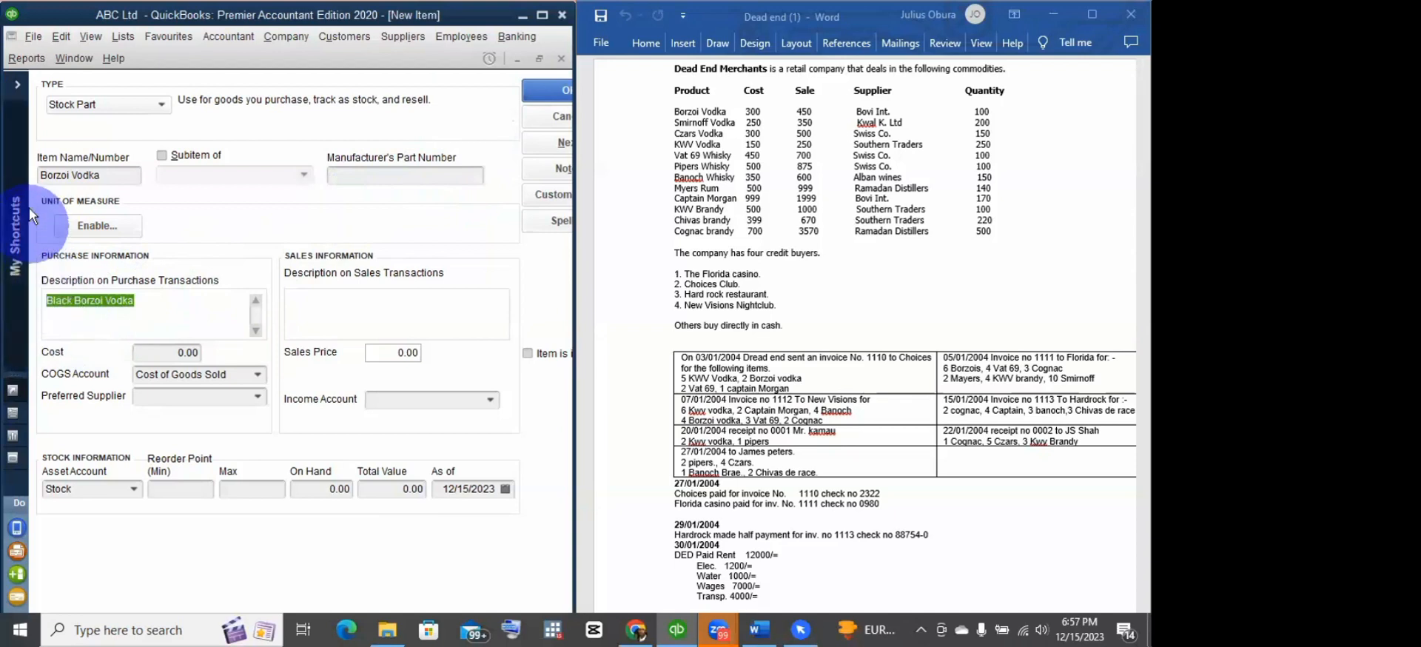
click(107, 304)
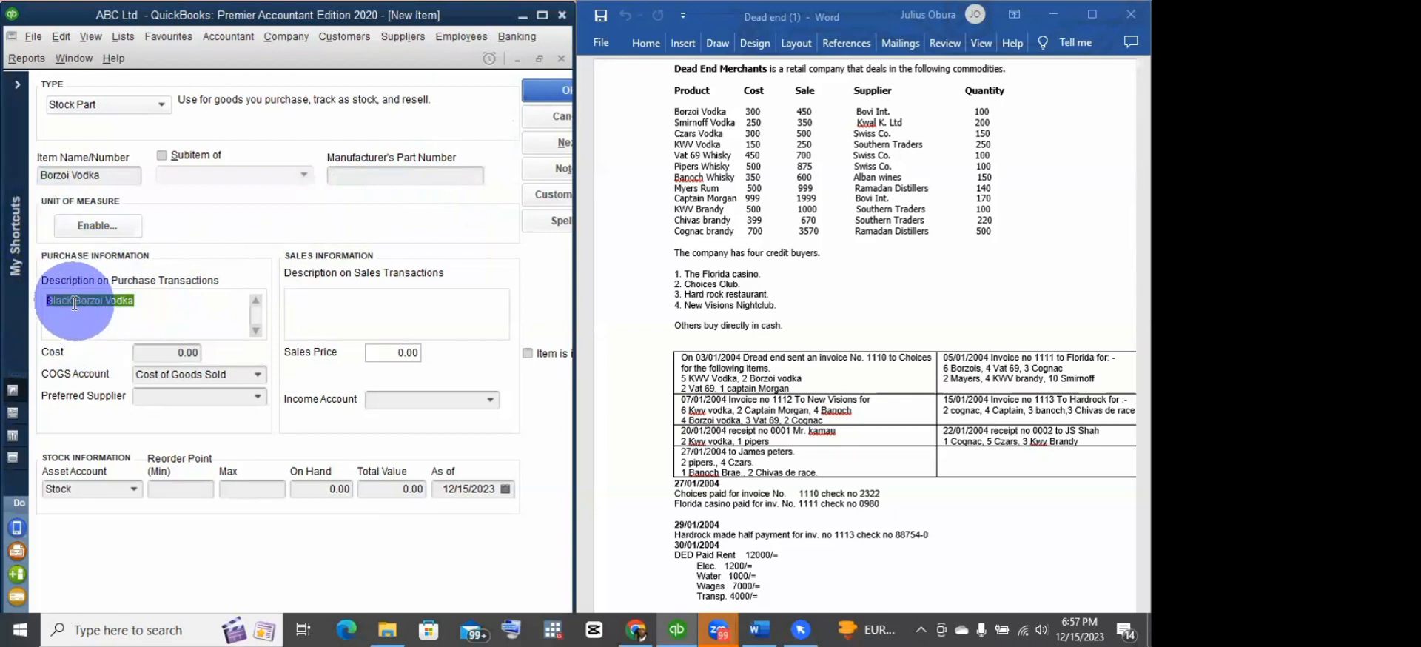
click(309, 302)
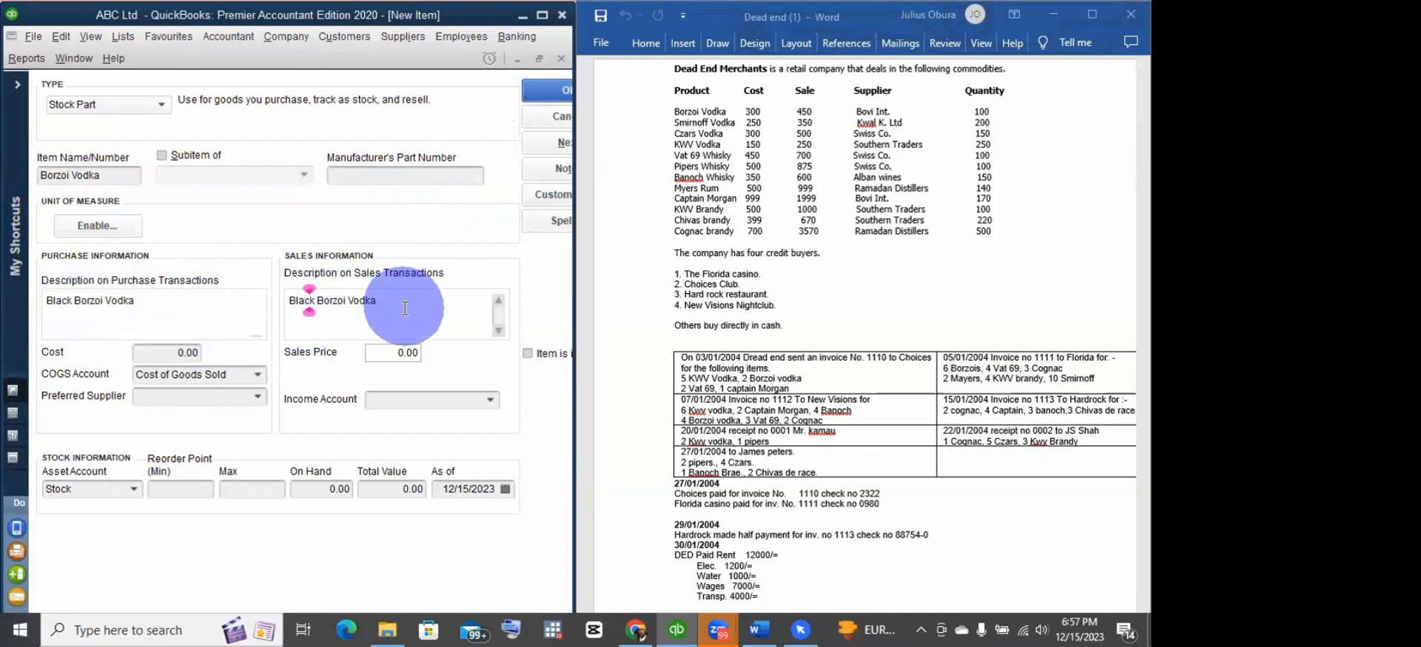
Step: Set the Borzoi Vodka cost to 300 and its sales price to 450, as listed in the Word document
click(179, 352)
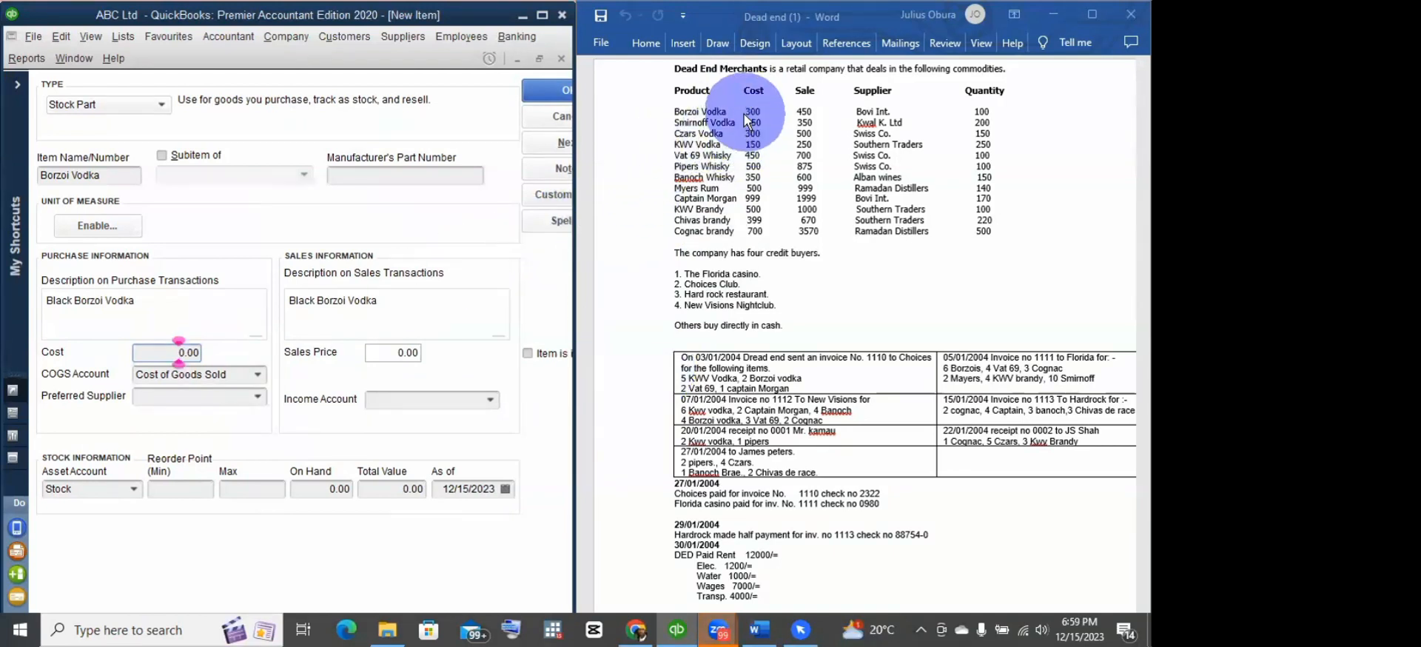
text(30)
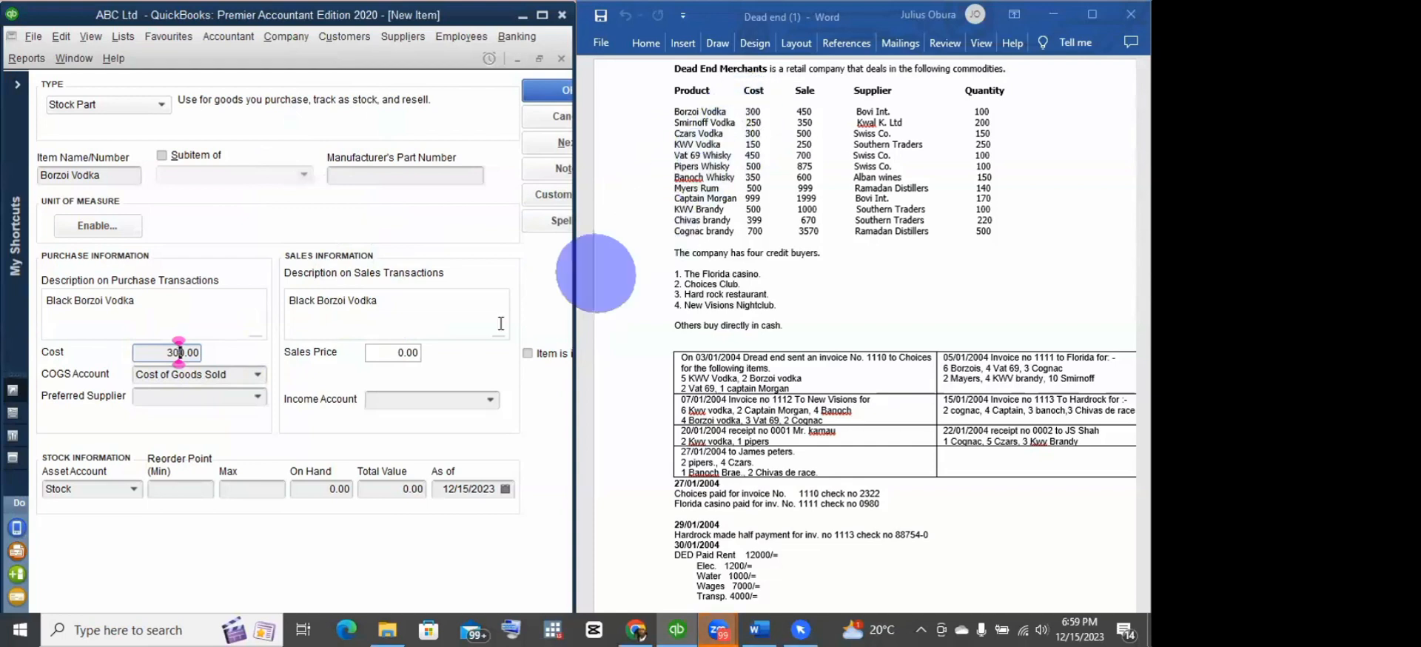
click(378, 355)
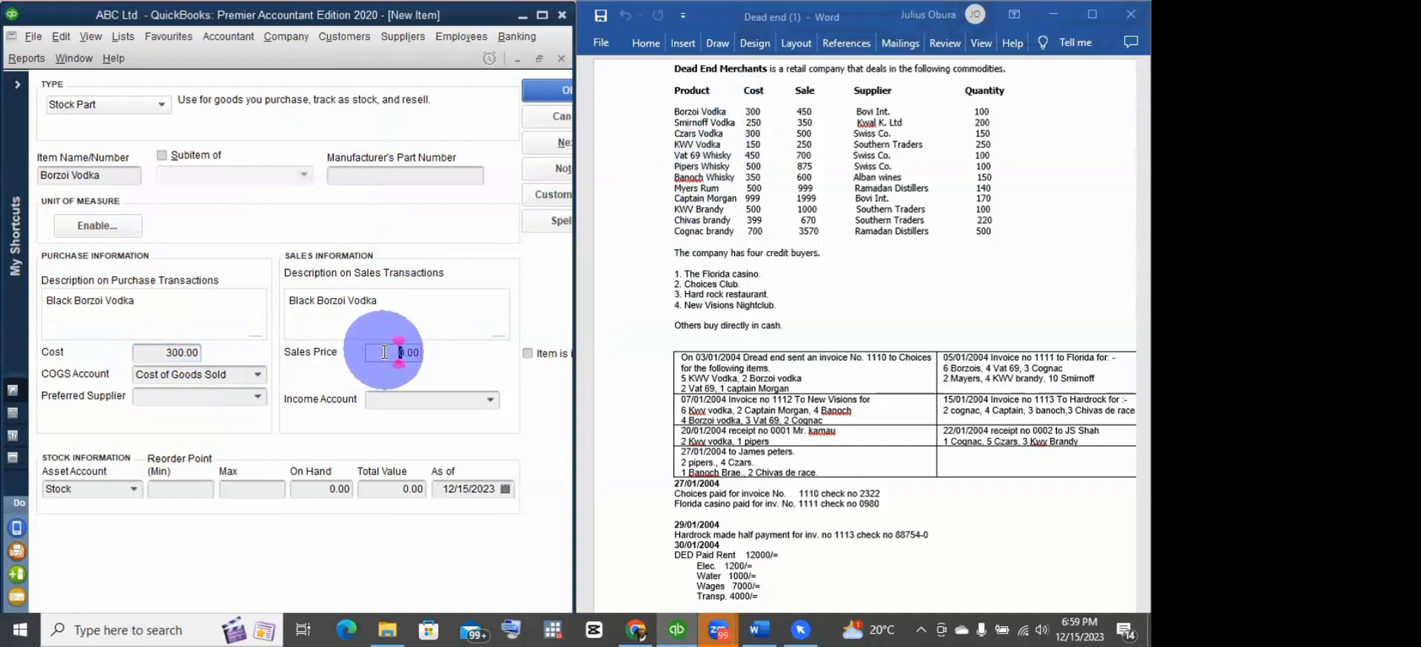
text(45)
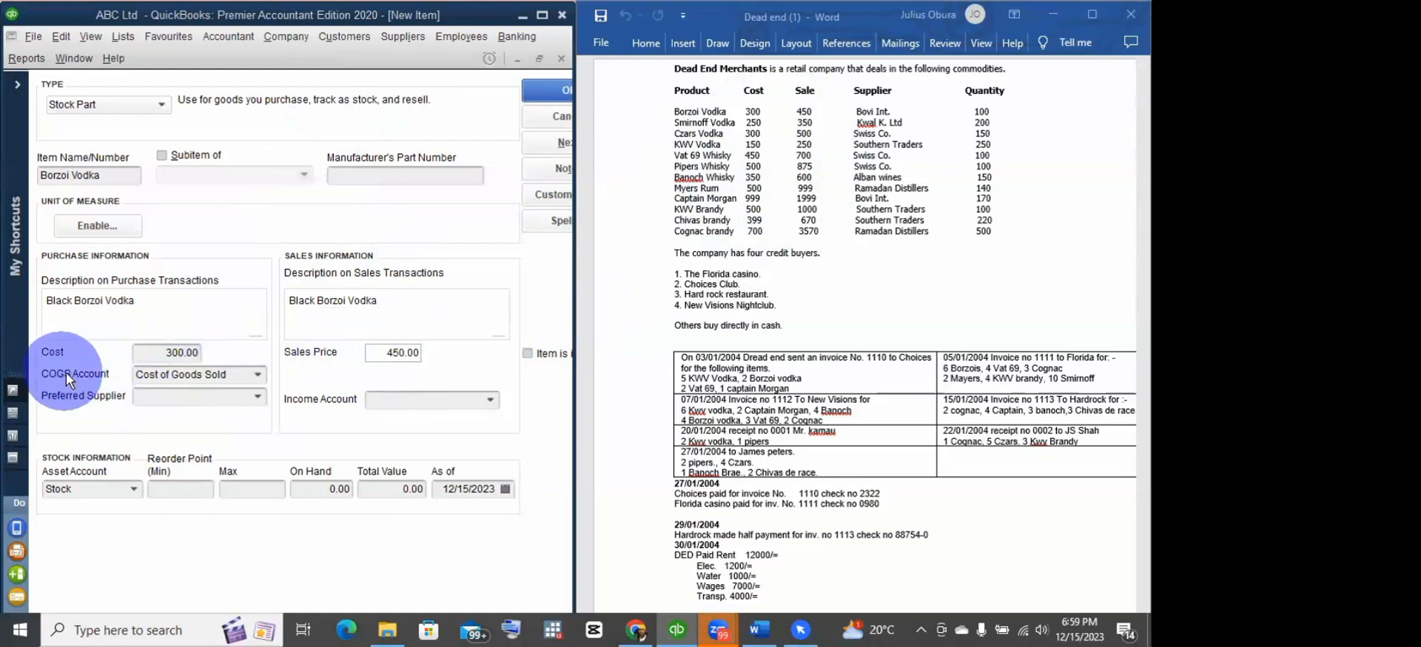
Step: Look through the account list for the COGS account and choose Cost of Goods Sold
click(256, 375)
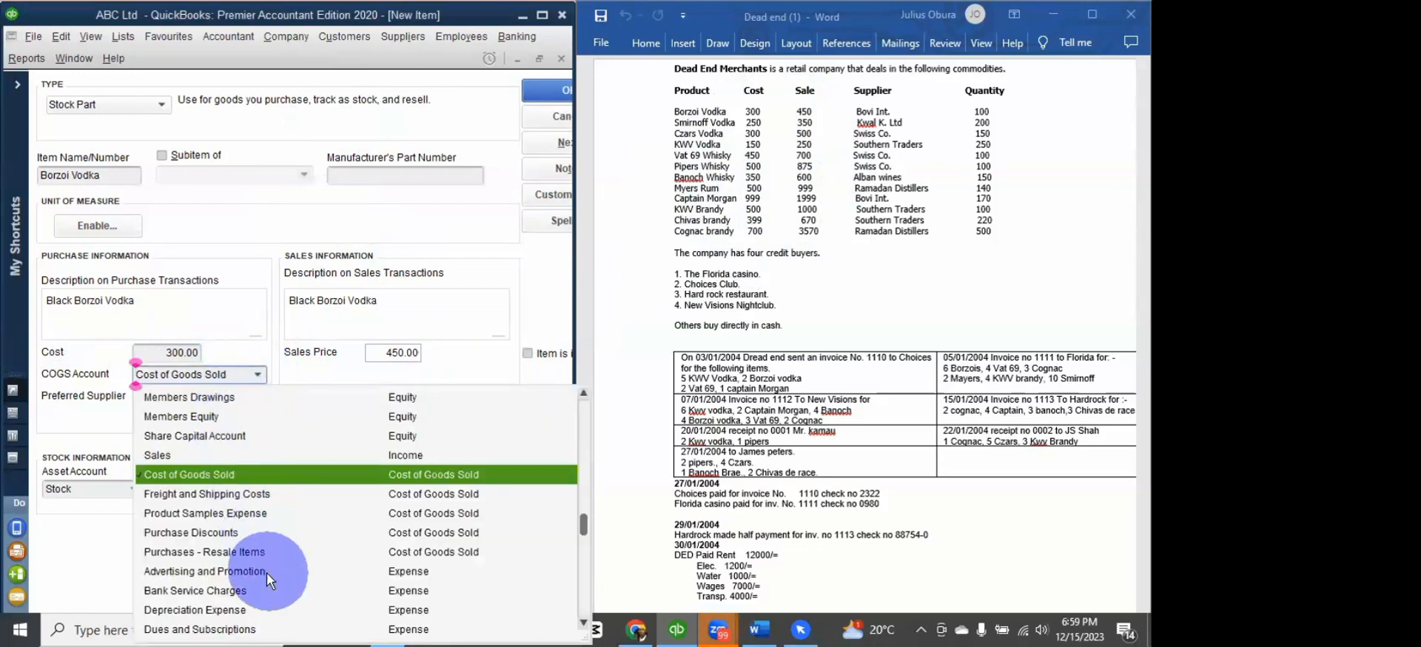
scroll(266, 574, down, 6)
scroll(266, 583, up, 10)
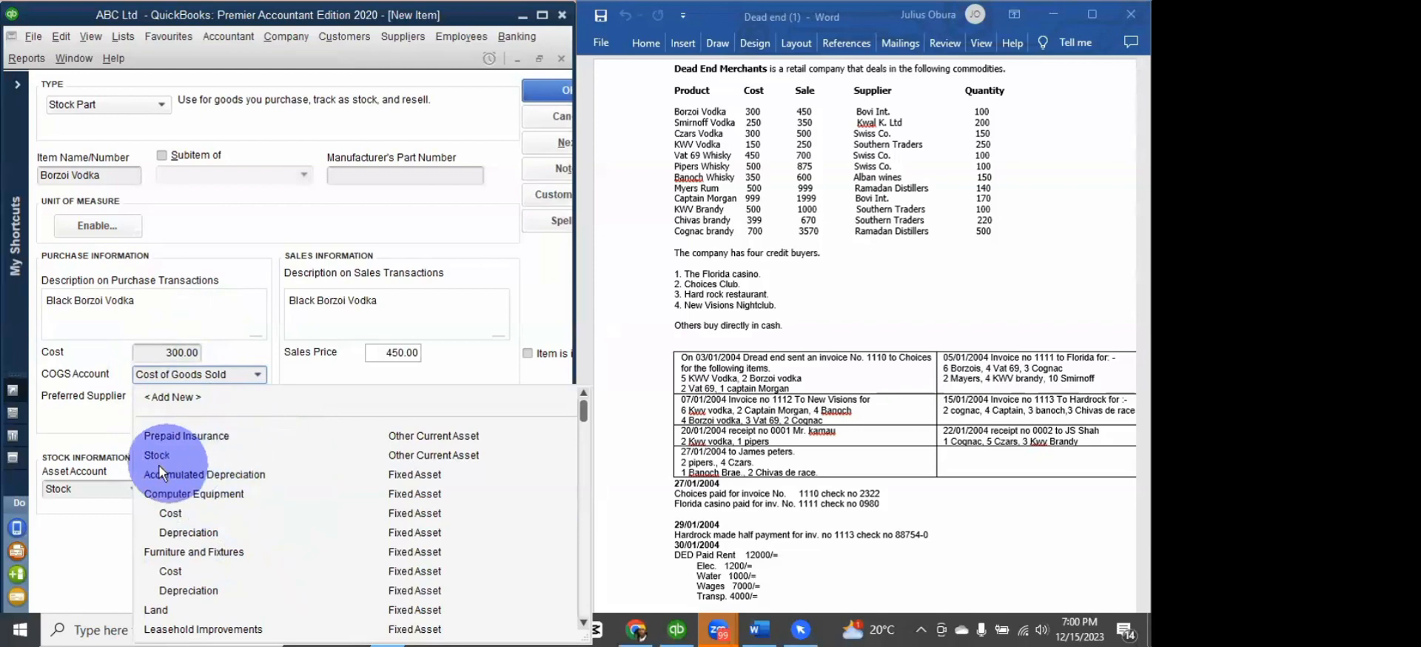
scroll(266, 492, down, 5)
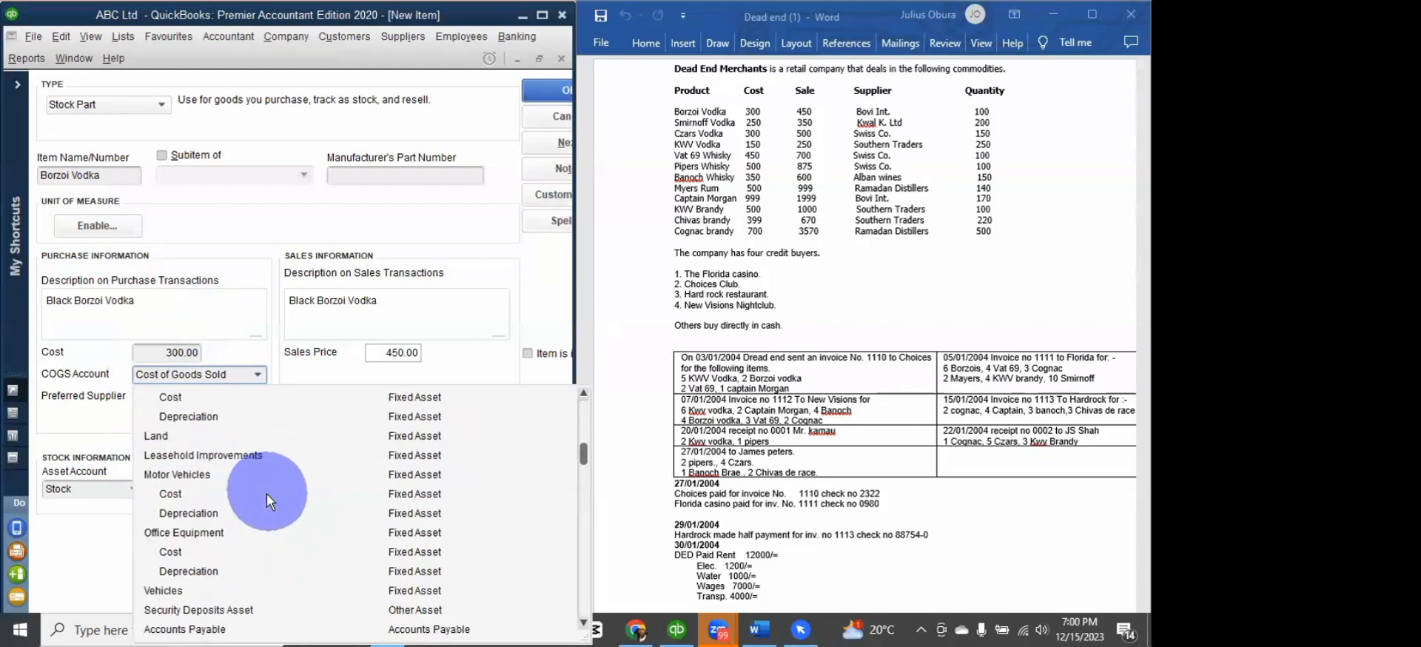
scroll(266, 494, up, 2)
scroll(266, 495, up, 1)
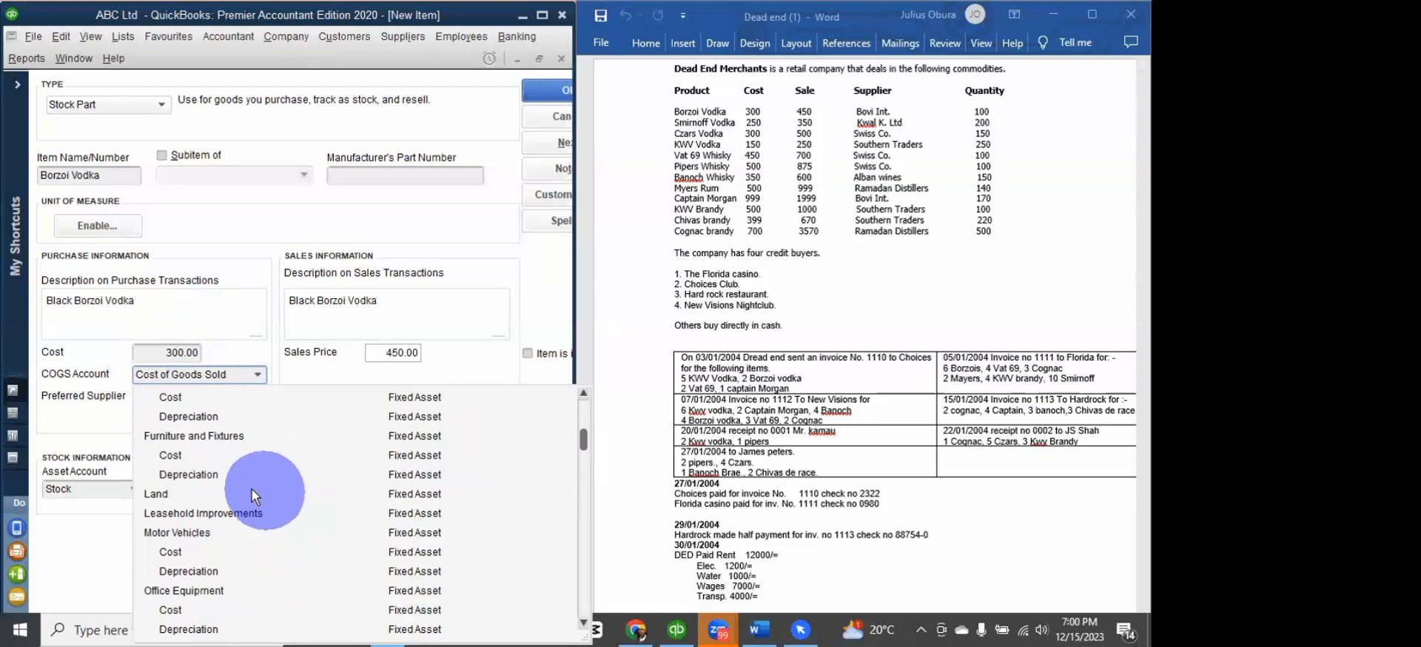
scroll(263, 493, down, 6)
scroll(259, 490, down, 8)
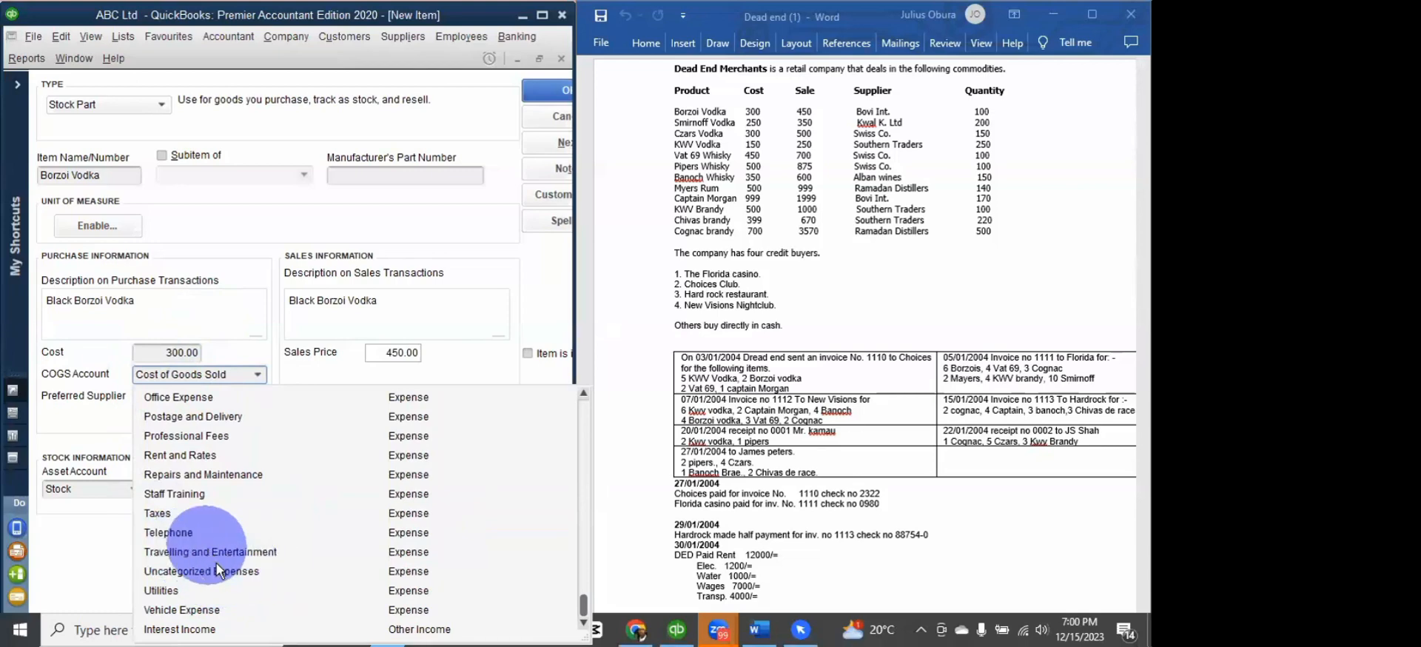
scroll(228, 567, up, 2)
scroll(228, 567, up, 6)
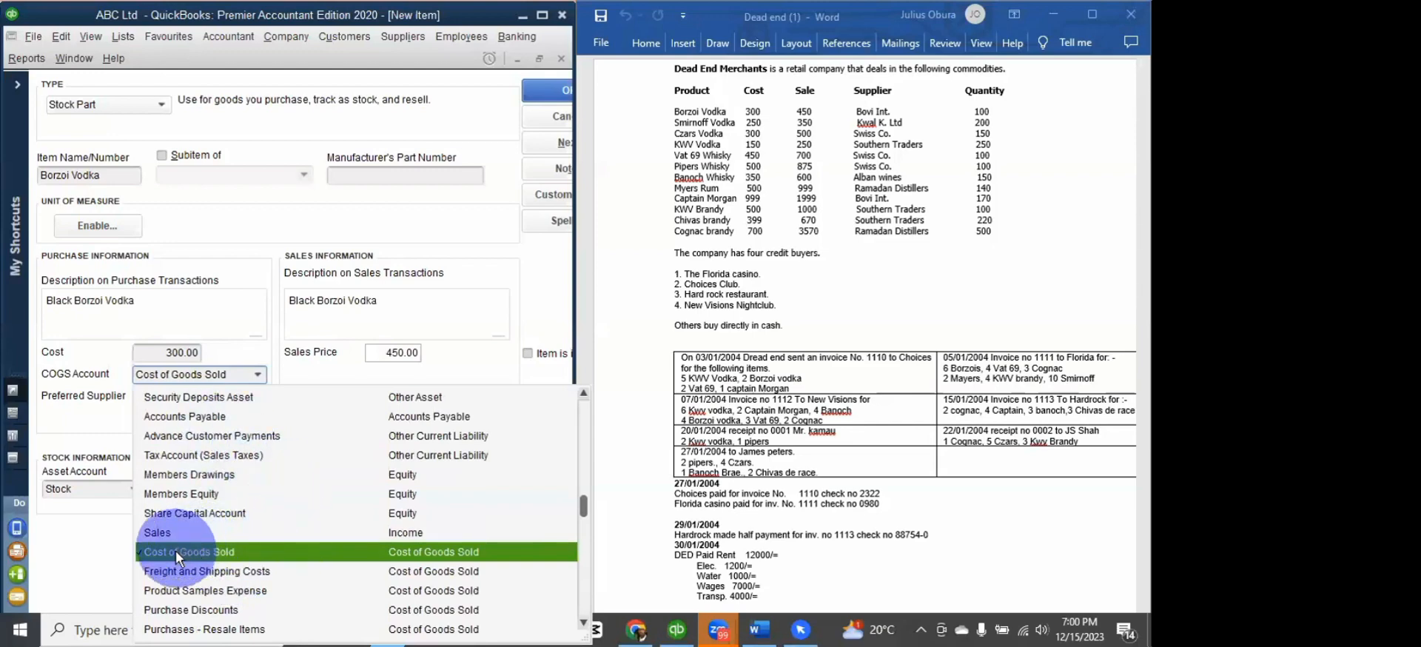
click(176, 551)
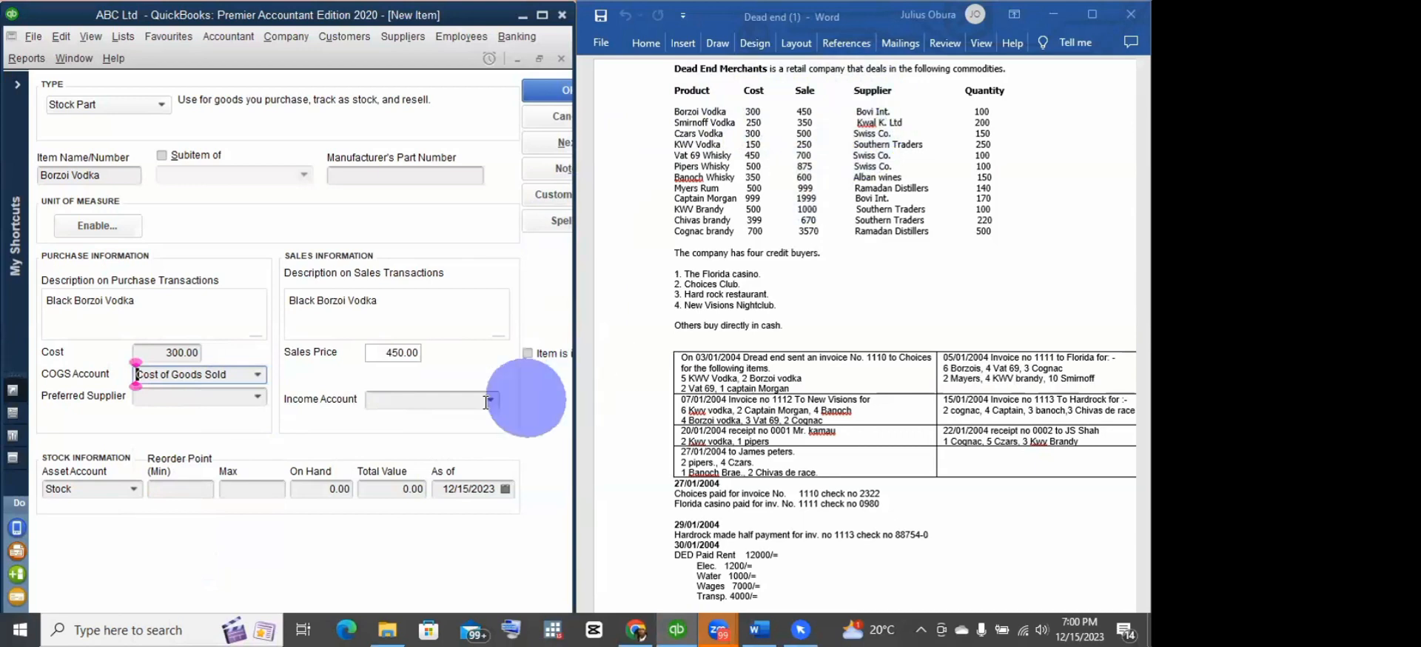
Step: Set the preferred supplier to Bovi Int and the income account to Sales
click(256, 395)
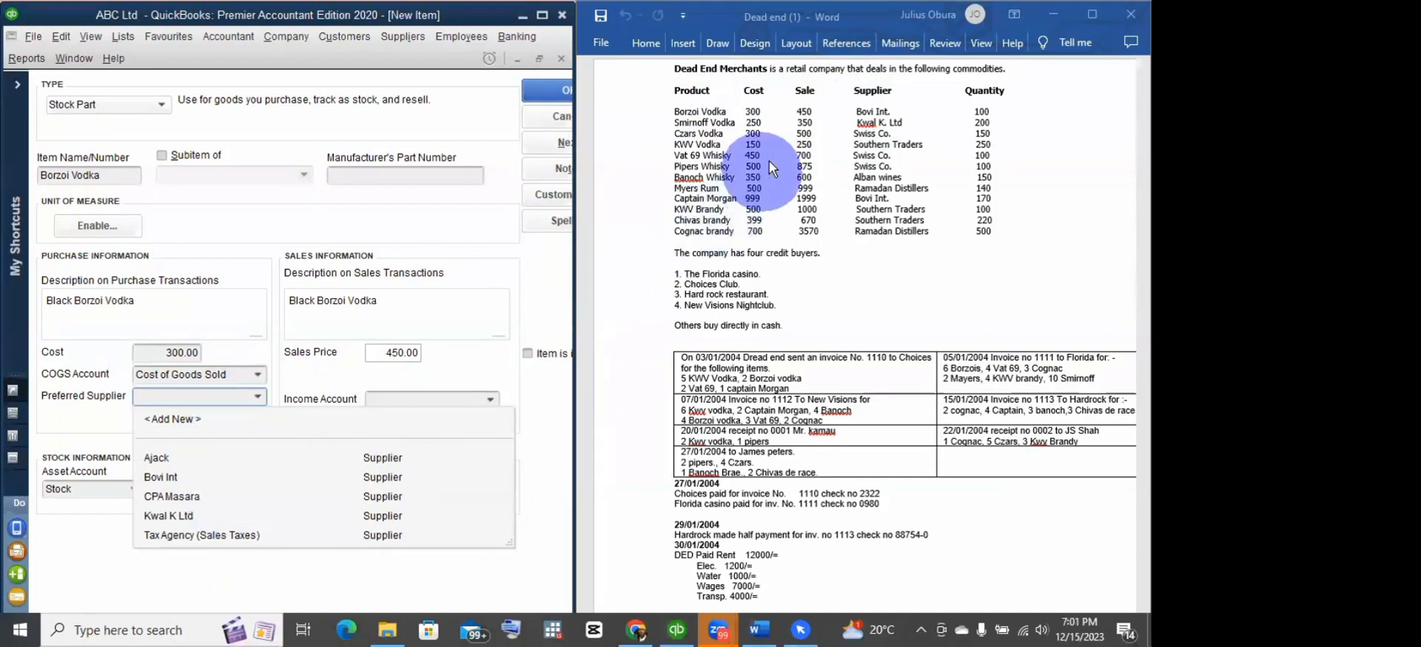
click(157, 477)
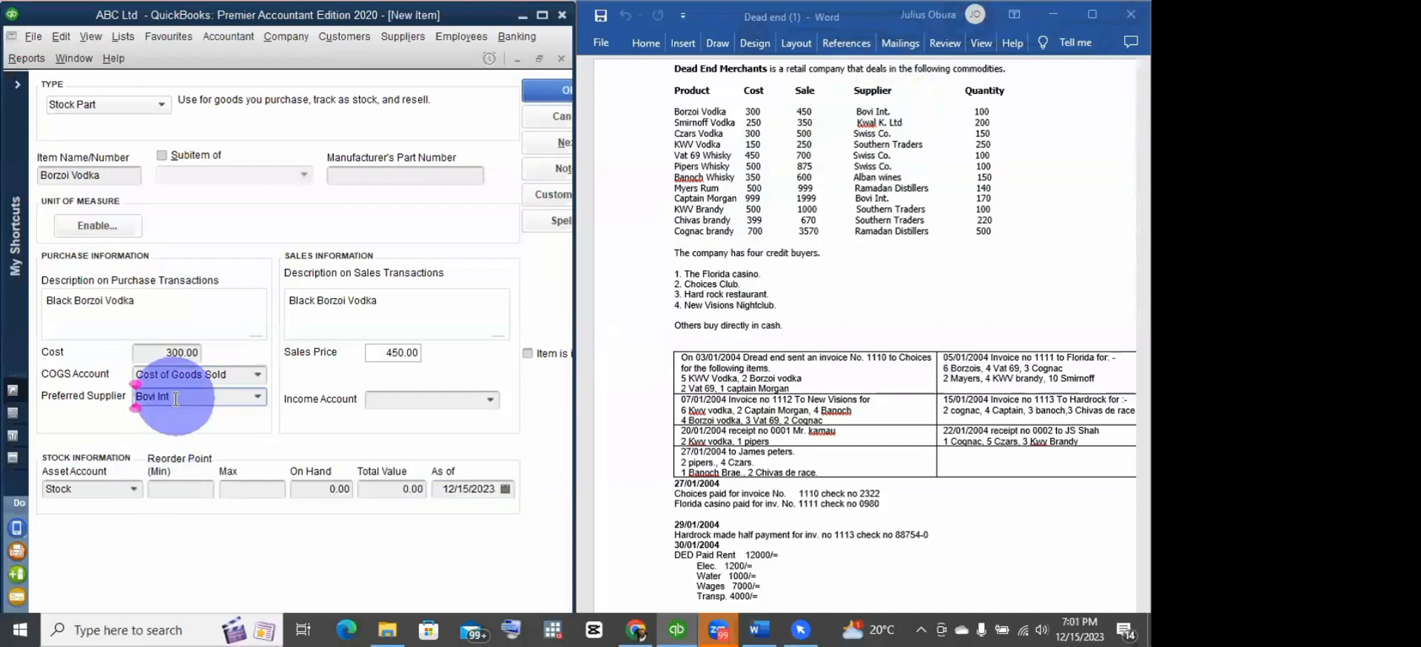
click(491, 400)
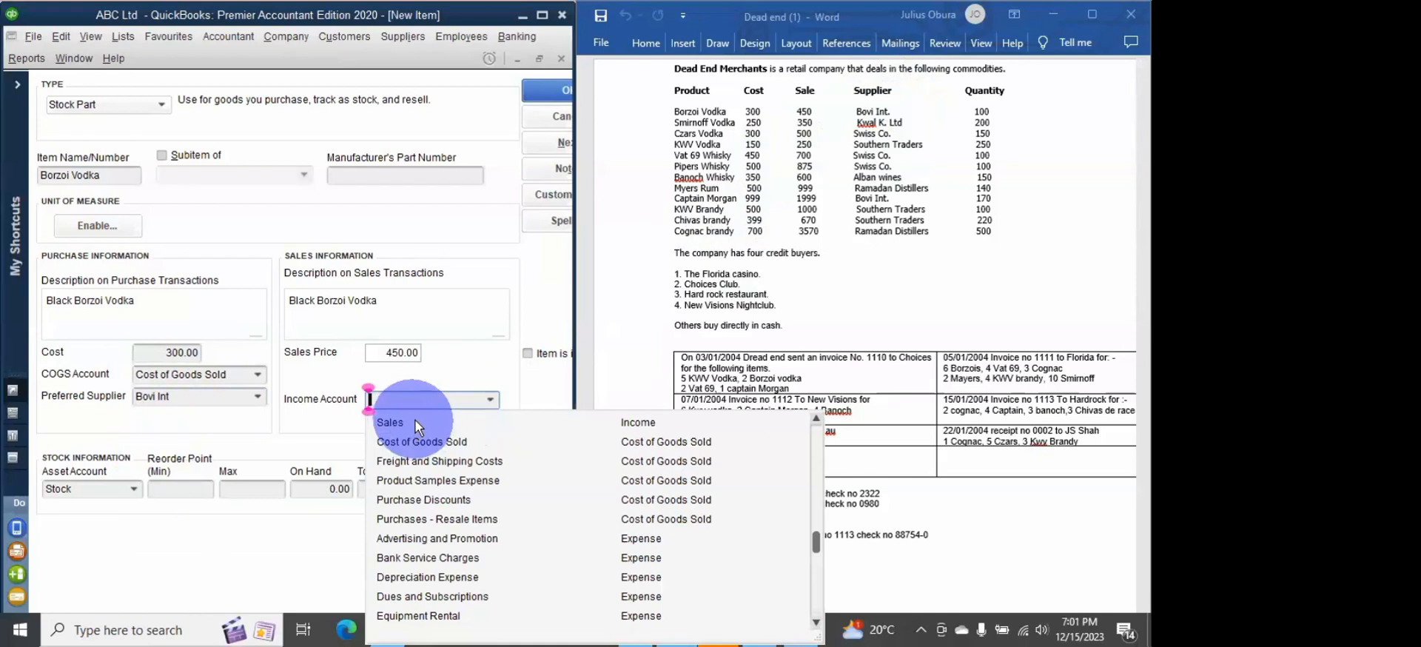
scroll(450, 486, down, 2)
scroll(451, 492, down, 4)
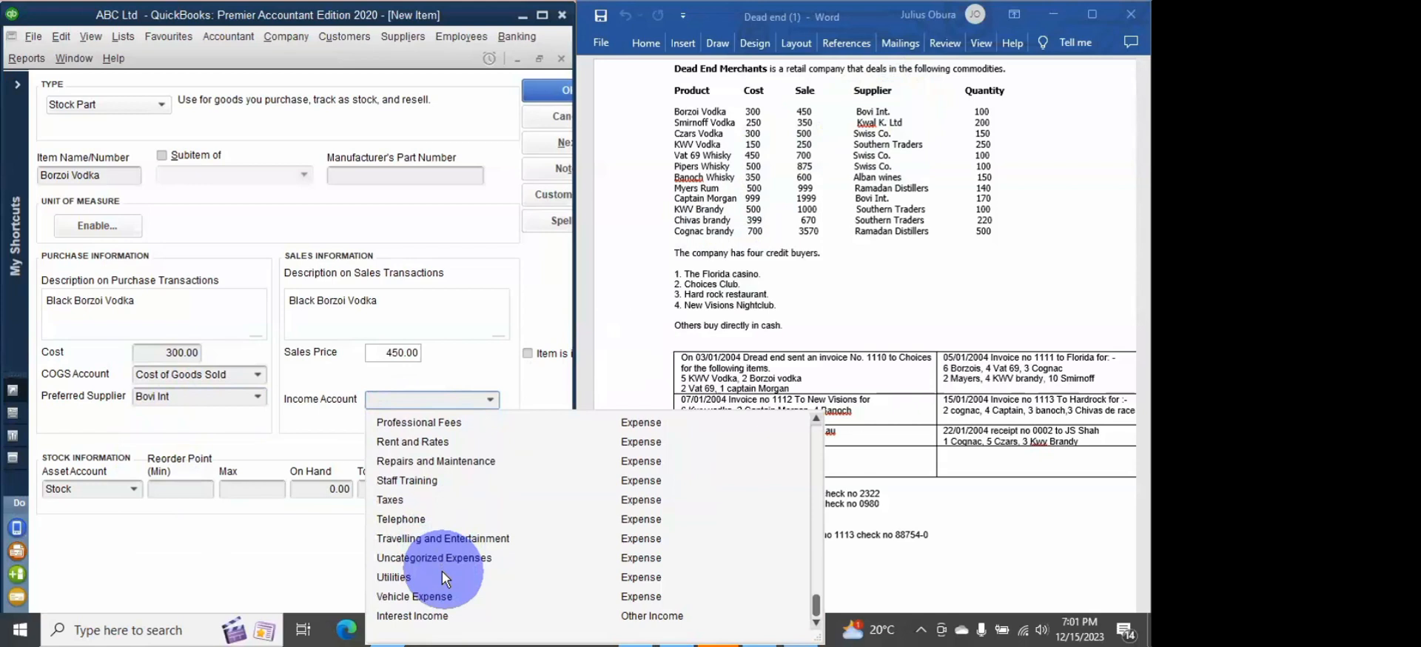
scroll(442, 571, up, 1)
scroll(442, 570, down, 1)
scroll(436, 545, up, 10)
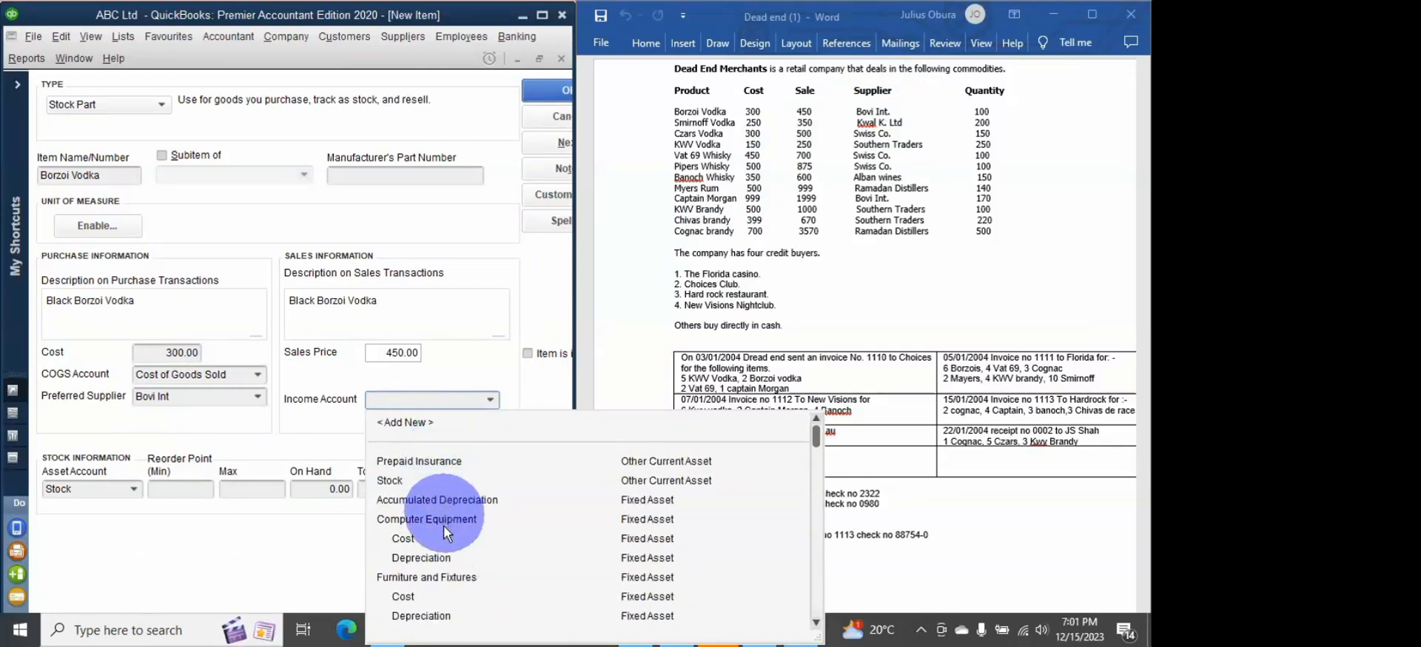
scroll(457, 544, down, 1)
scroll(459, 545, down, 4)
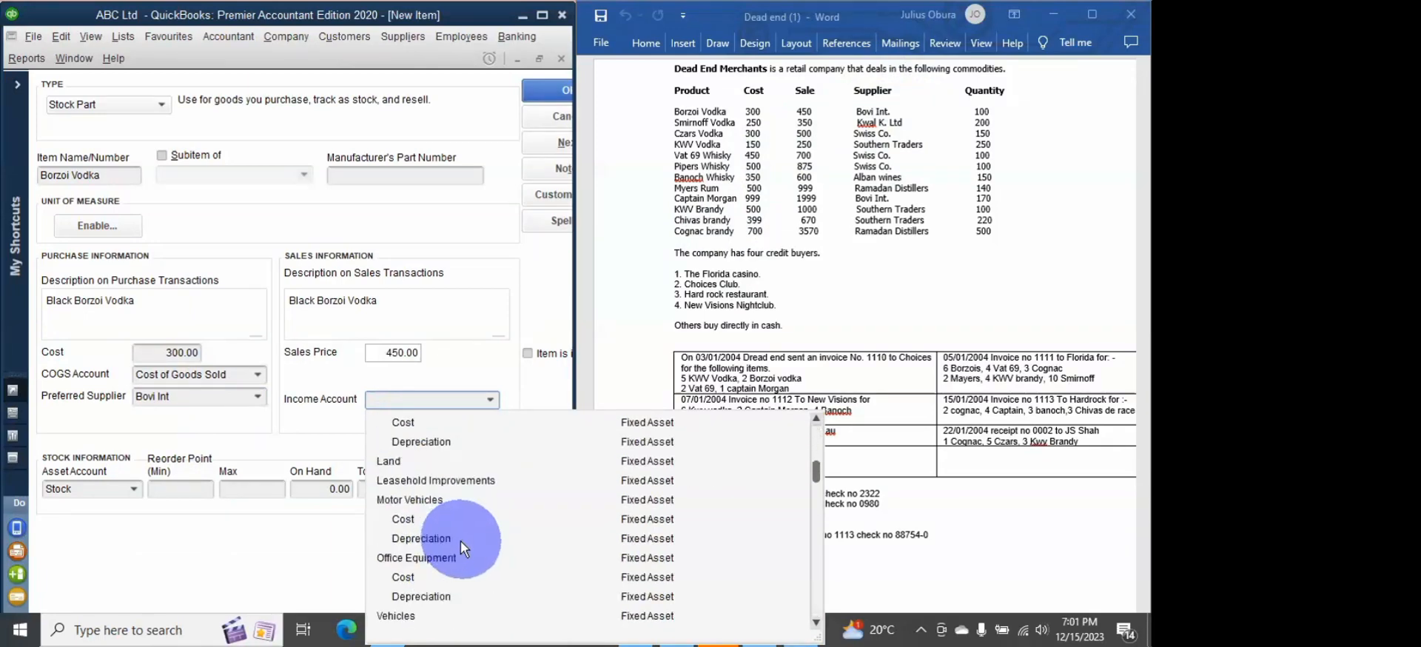
scroll(459, 539, down, 2)
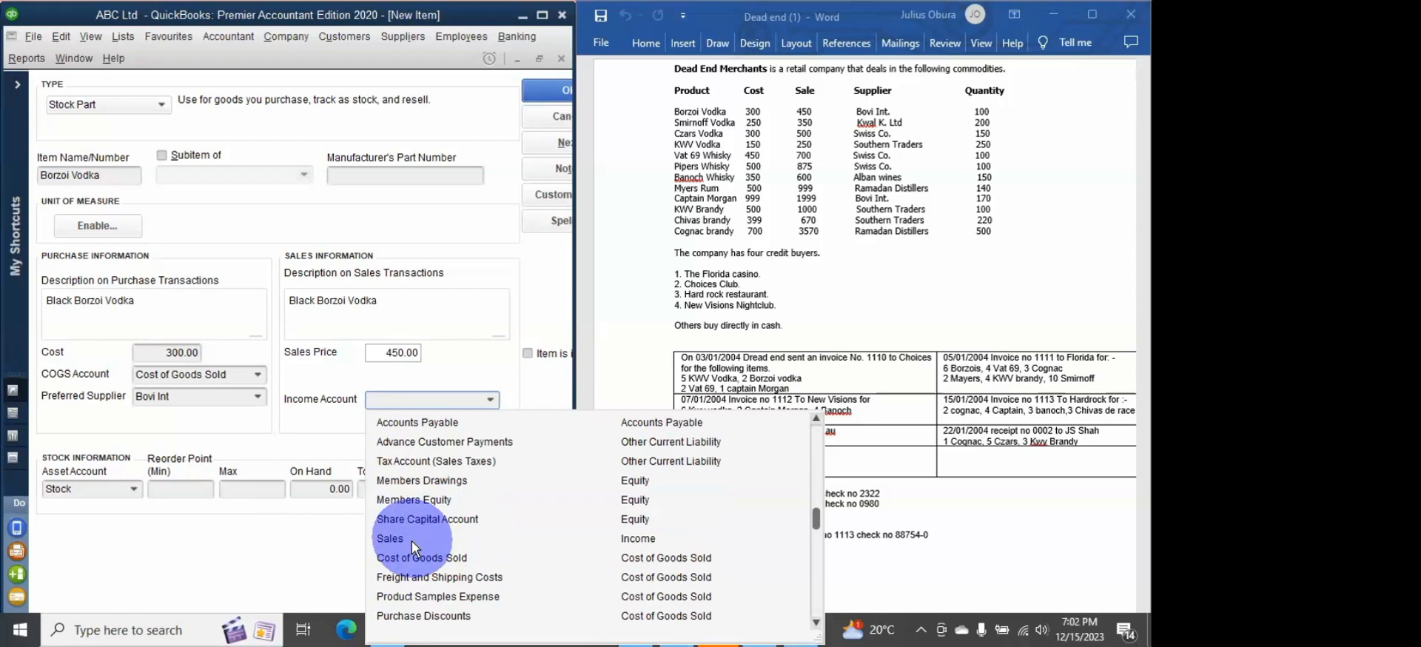
click(411, 541)
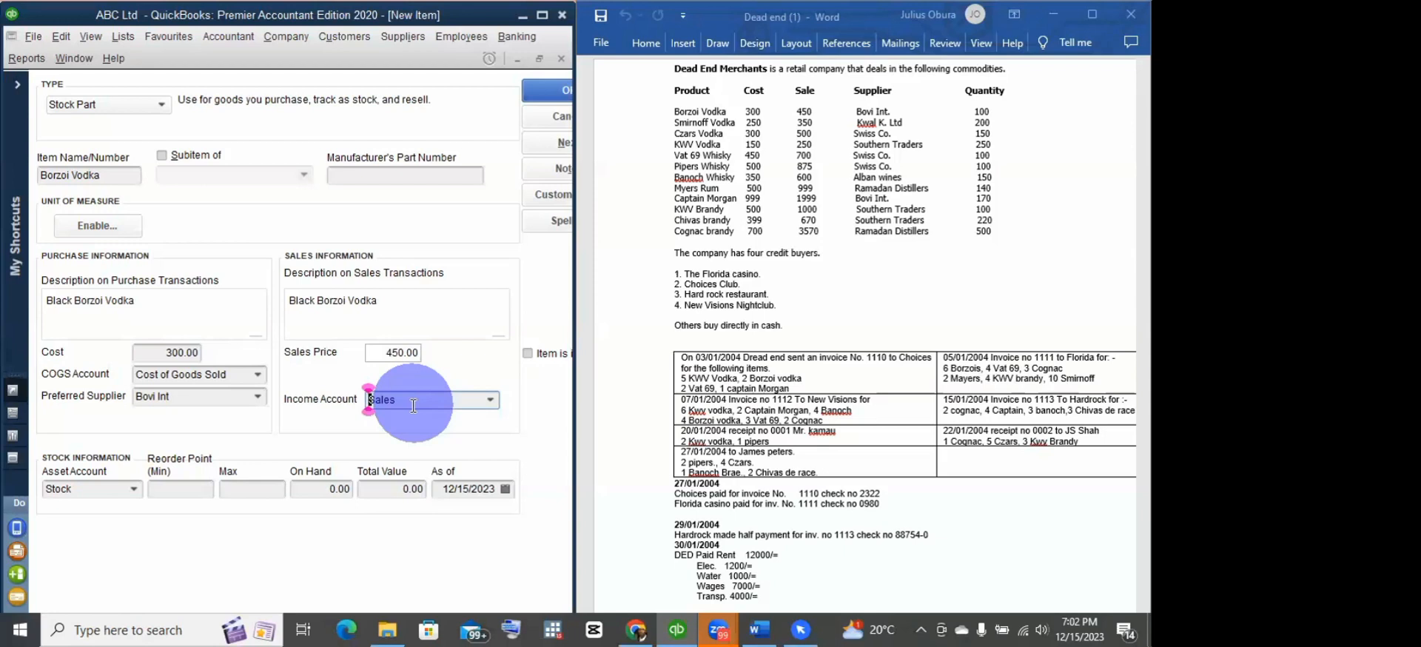
click(179, 491)
click(243, 490)
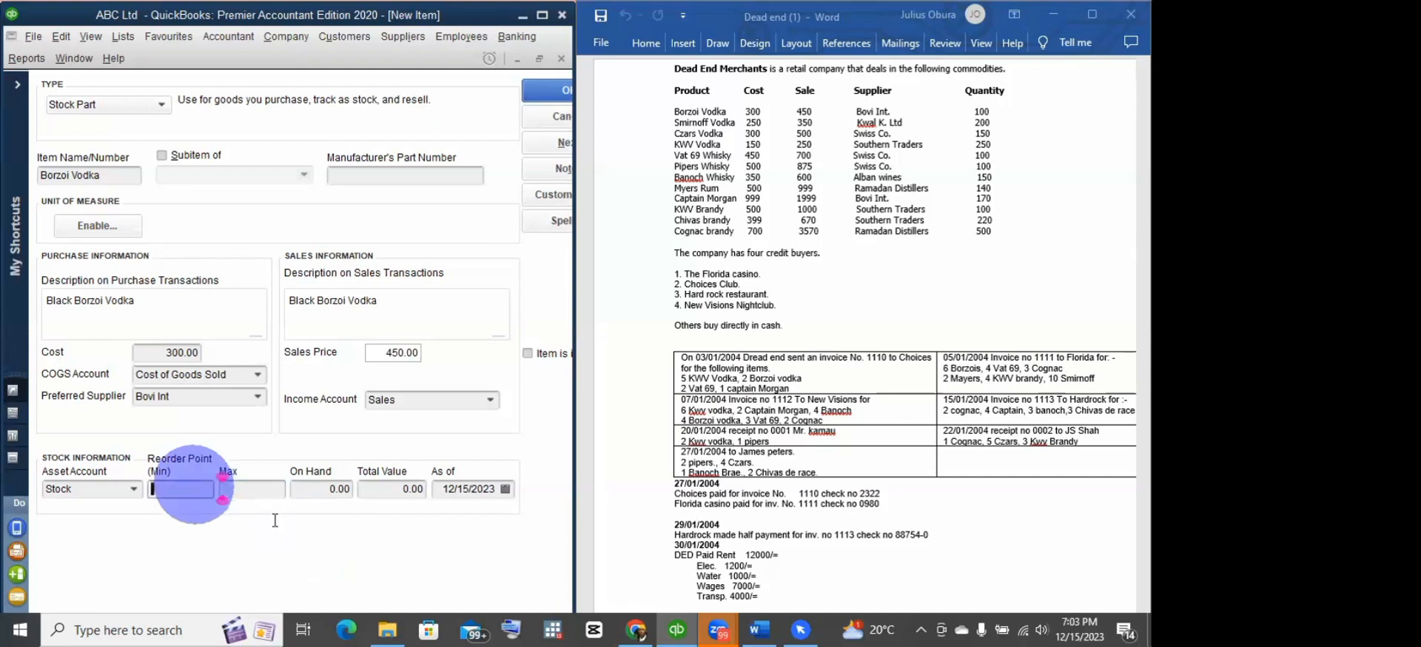
click(183, 488)
click(260, 491)
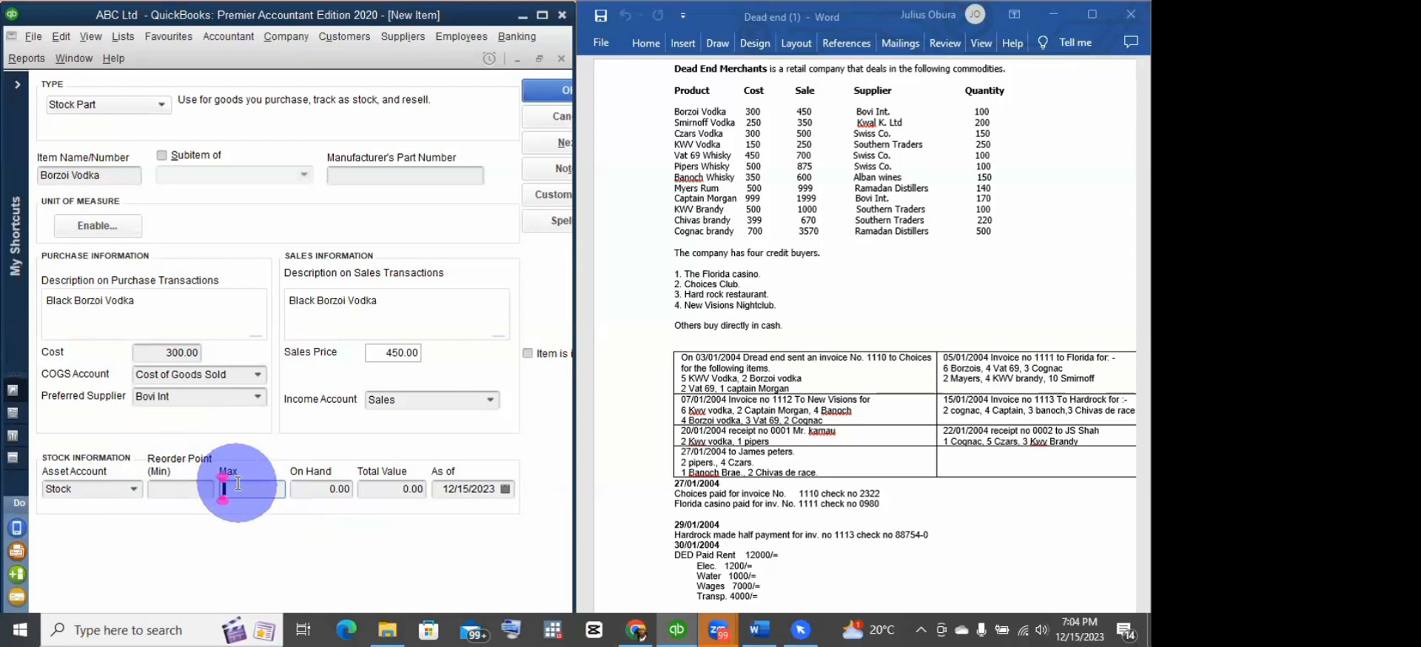
Step: Set the on-hand quantity to 100 from the Word document and save the Borzoi Vodka item
click(313, 495)
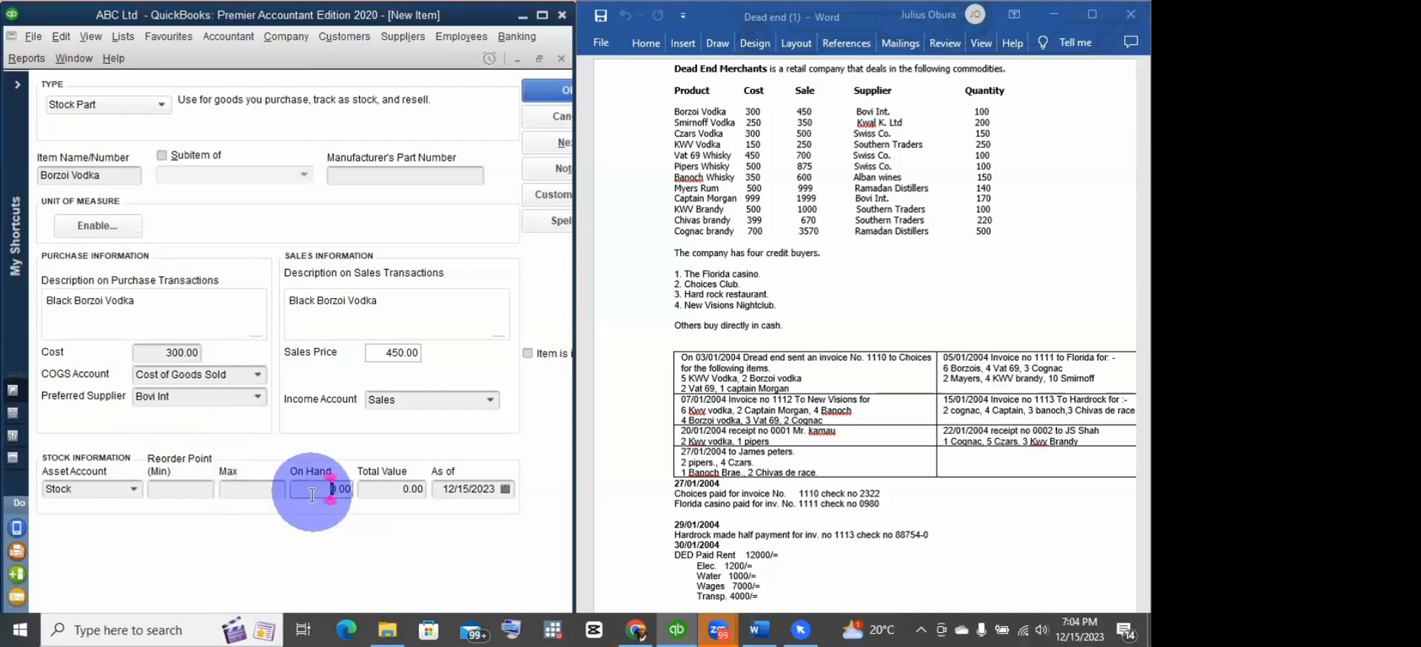
click(982, 111)
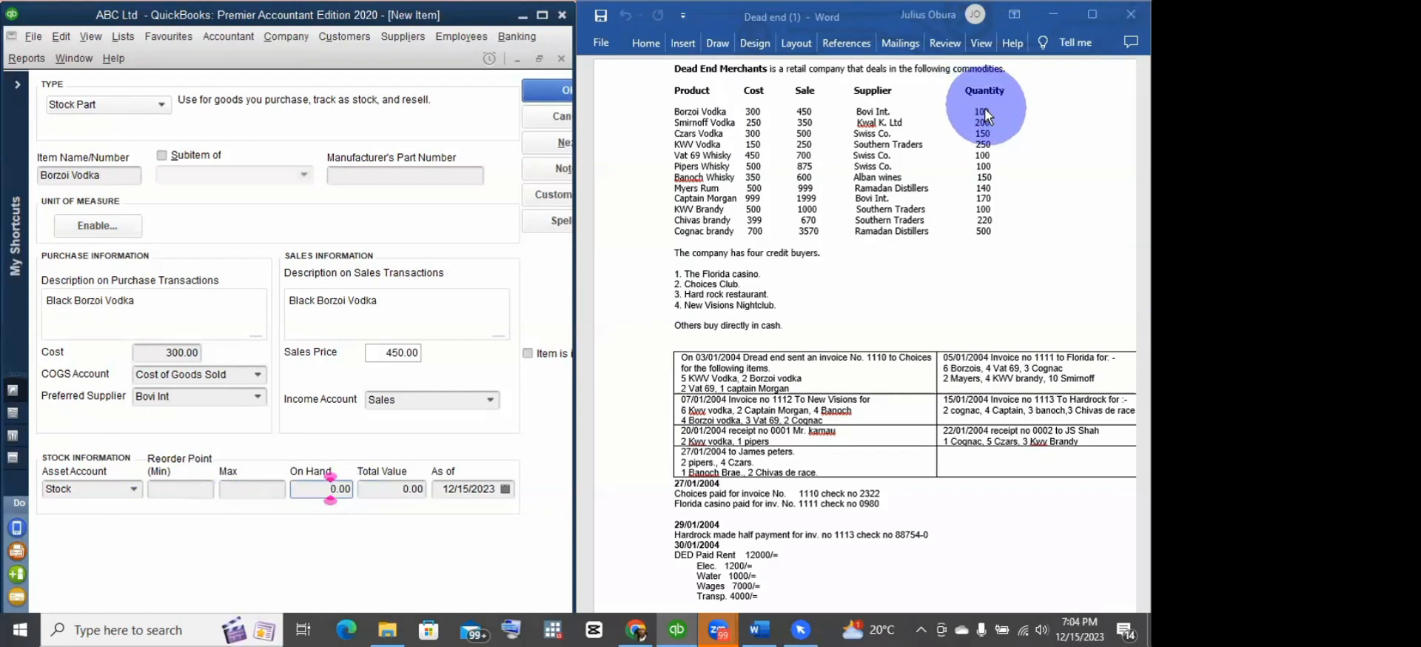
text(0)
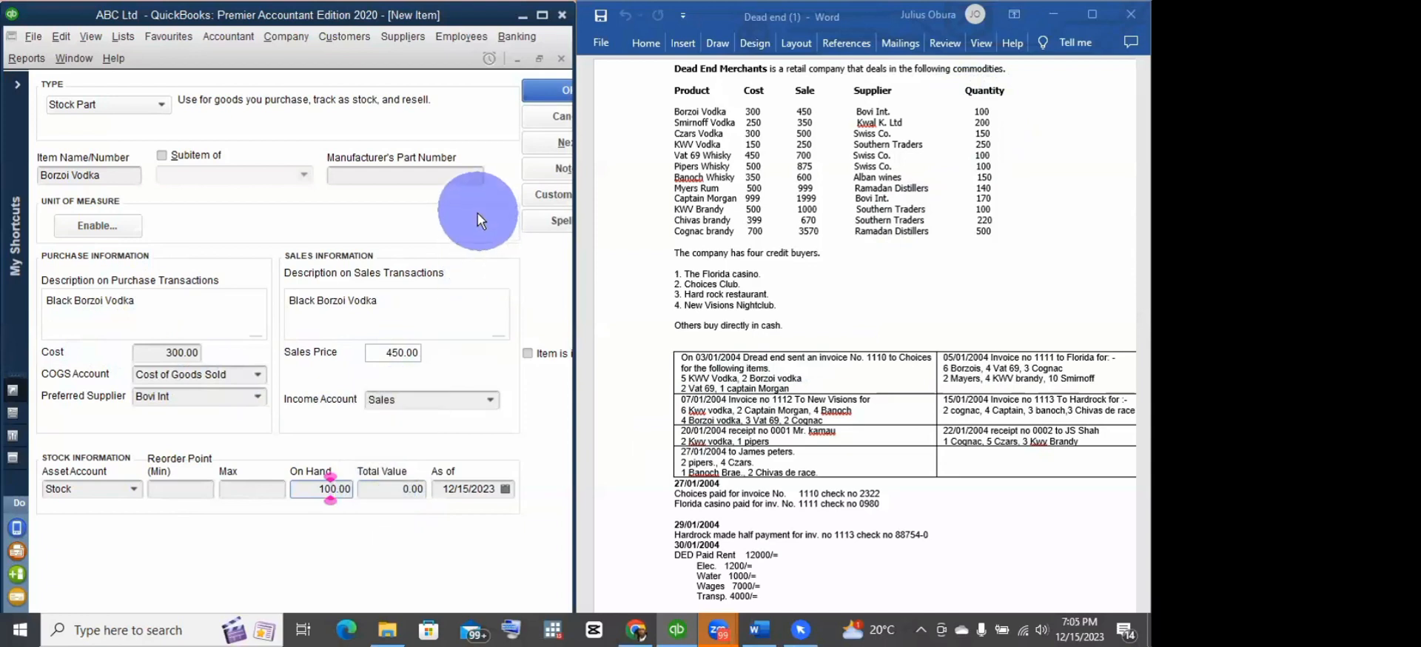
click(386, 489)
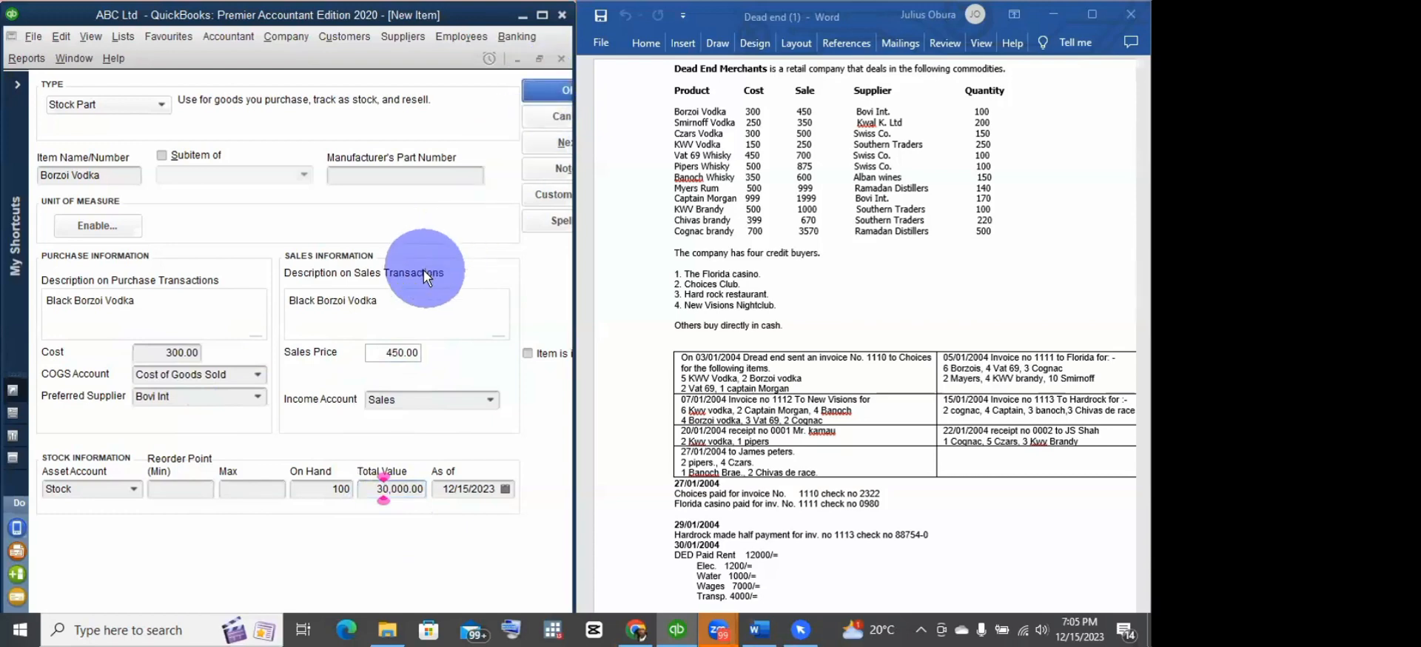
key(Return)
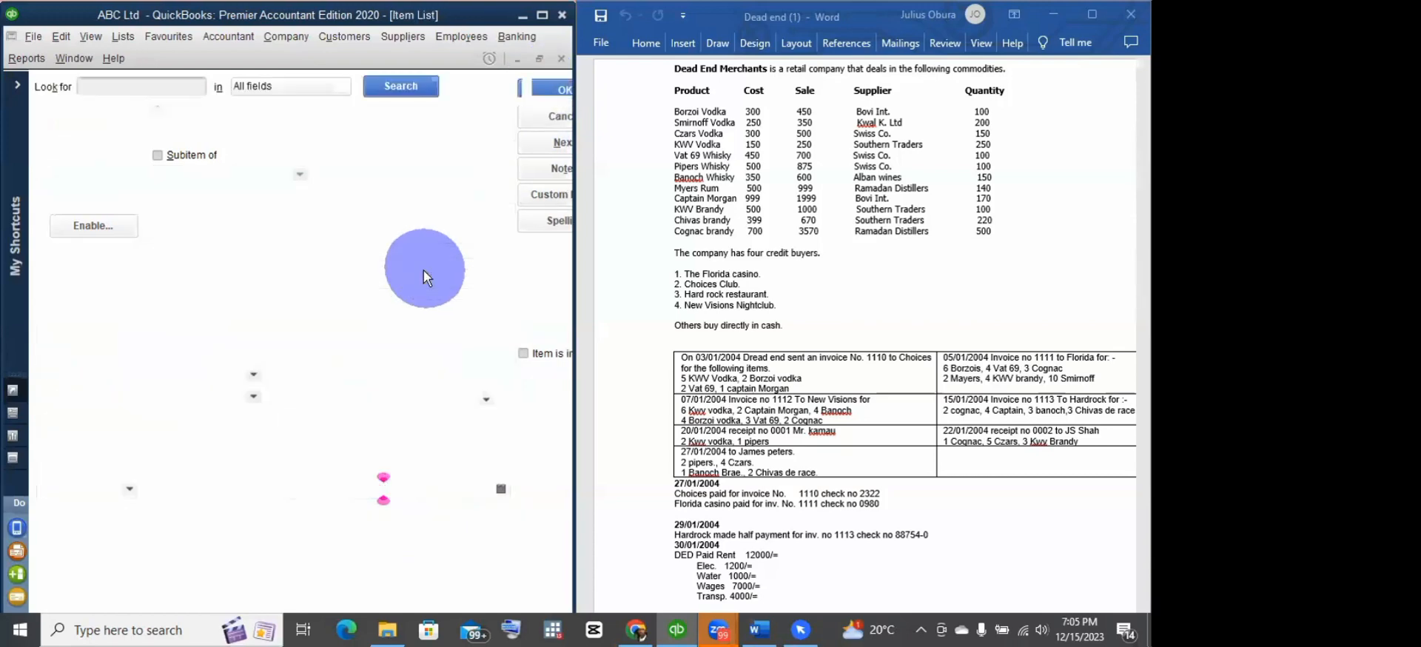
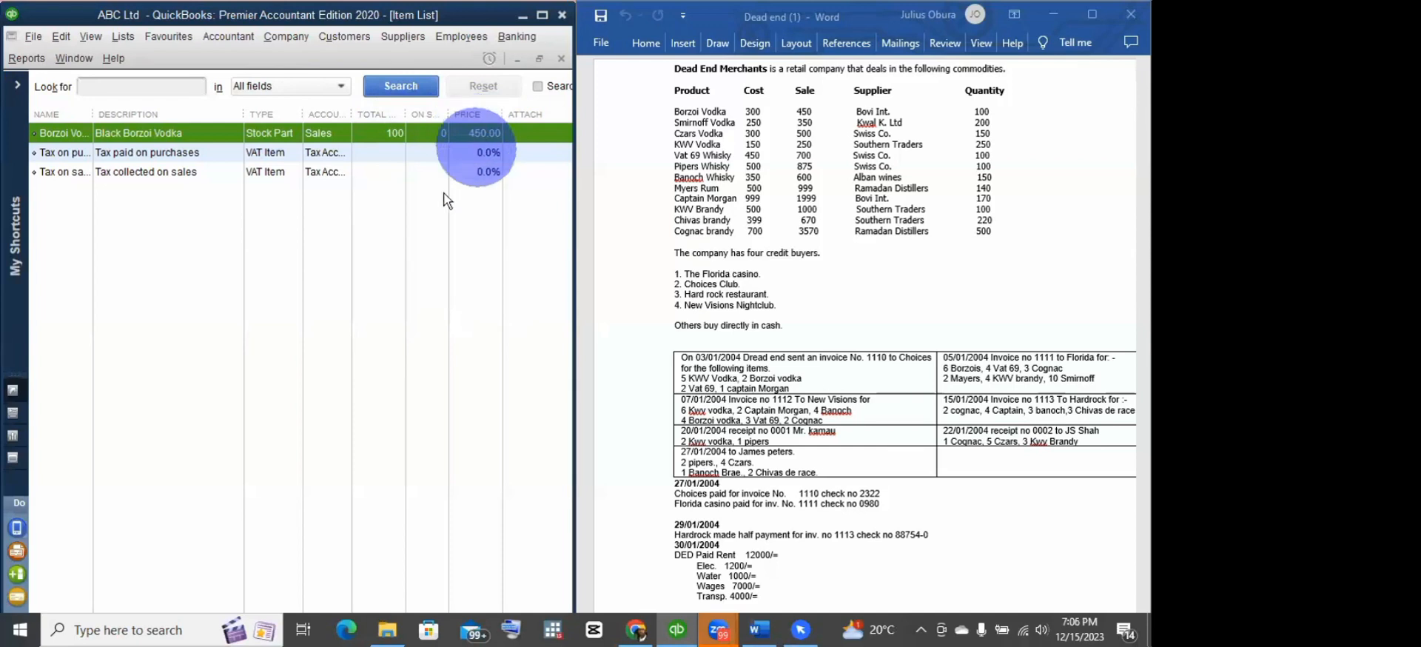
Step: Start a new Stock Part item in the Item List and name it Smirnoff Vodka
right_click(193, 267)
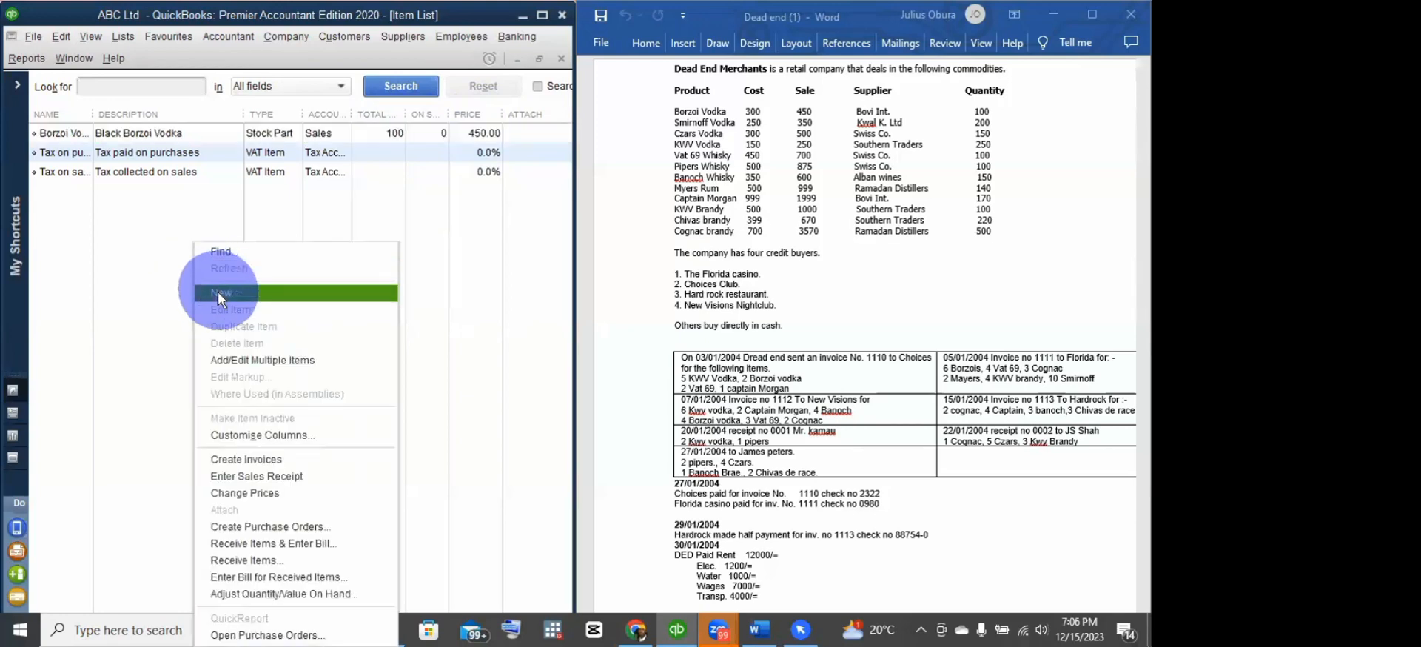
click(217, 291)
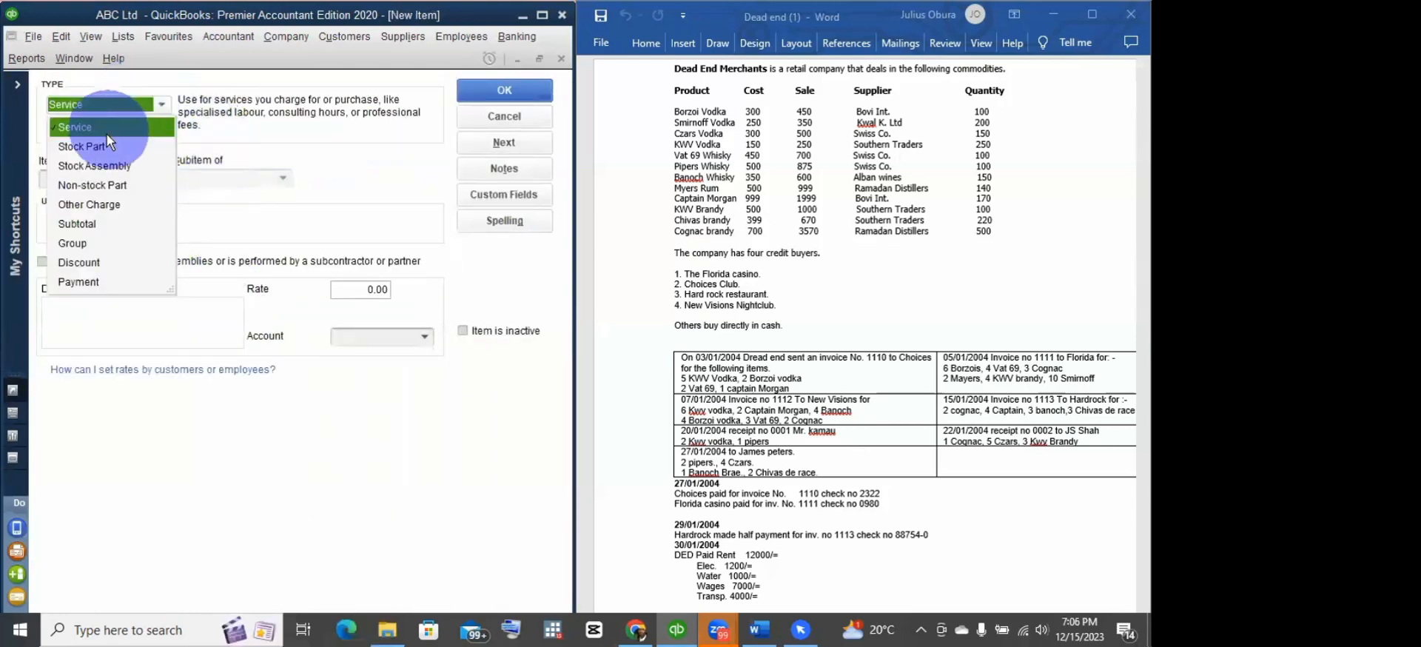
click(100, 145)
click(65, 173)
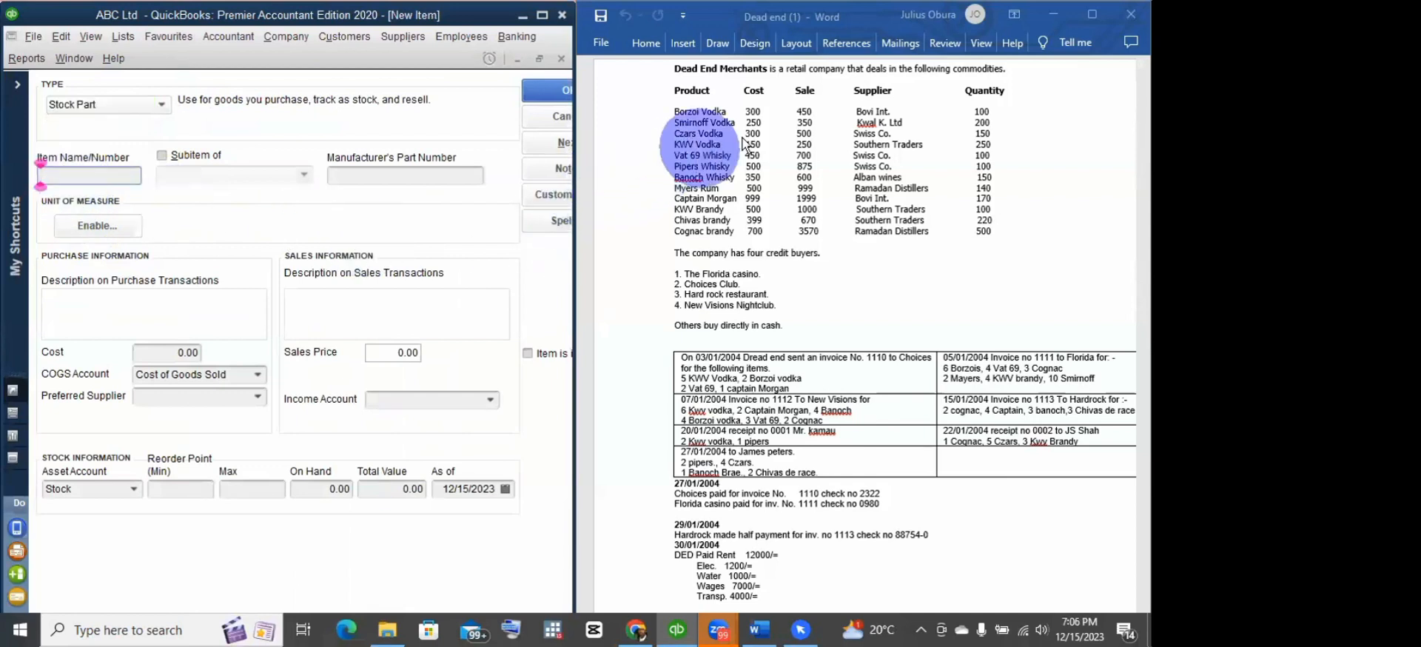
text(S)
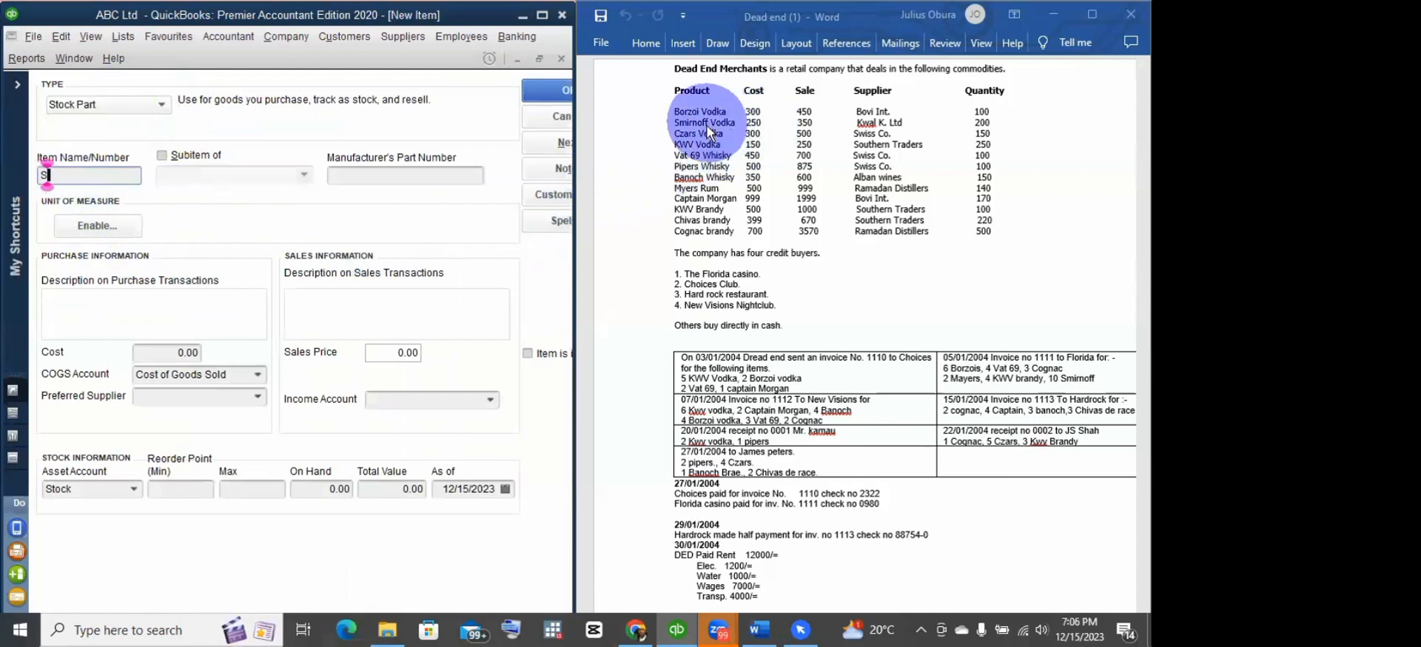
text(mirnoff)
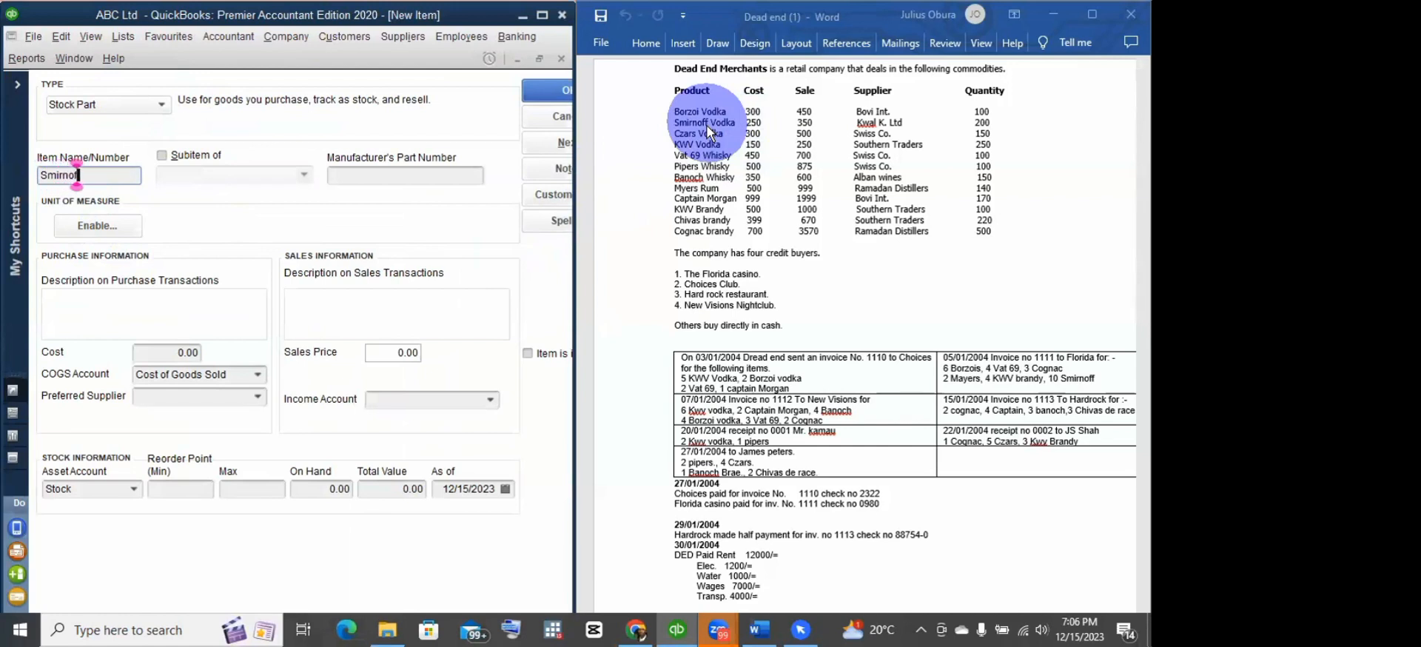
text( Vodka)
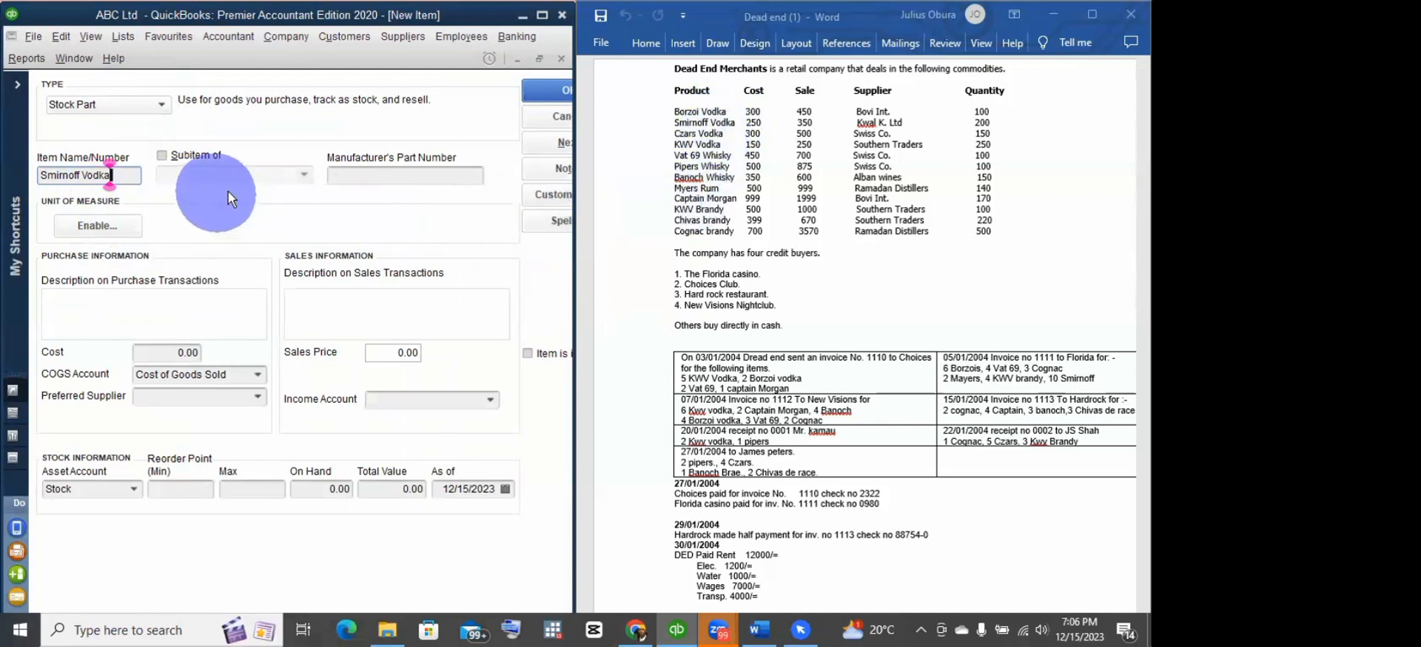
Step: Copy the item name Smirnoff Vodka into the purchase description, which also fills the sales description
click(137, 290)
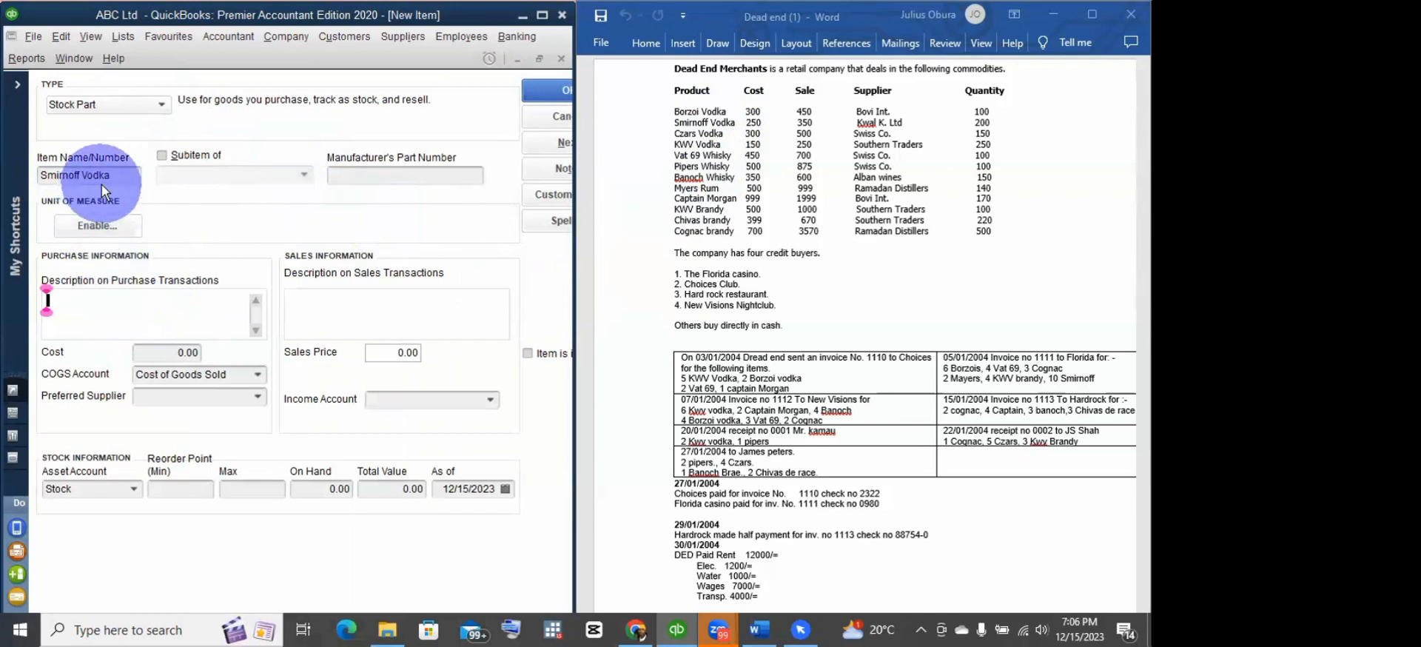
drag(139, 175, 40, 173)
key(ctrl+c)
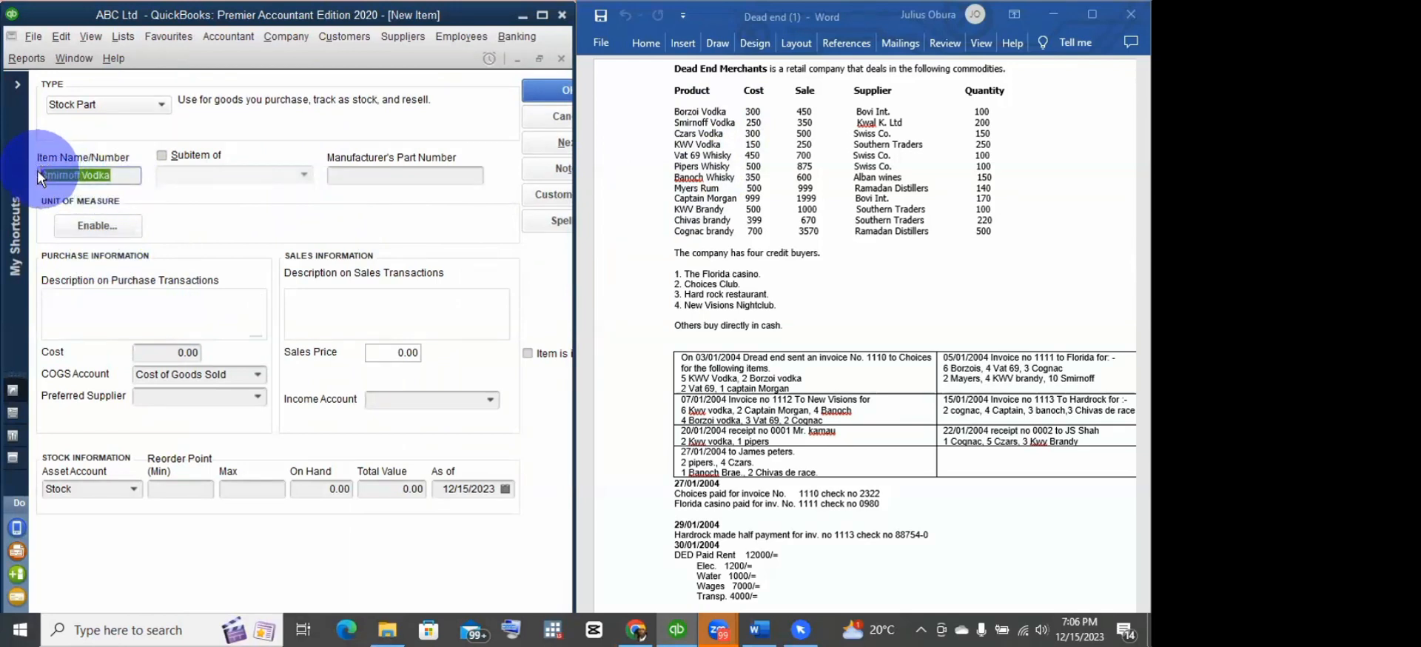
click(64, 311)
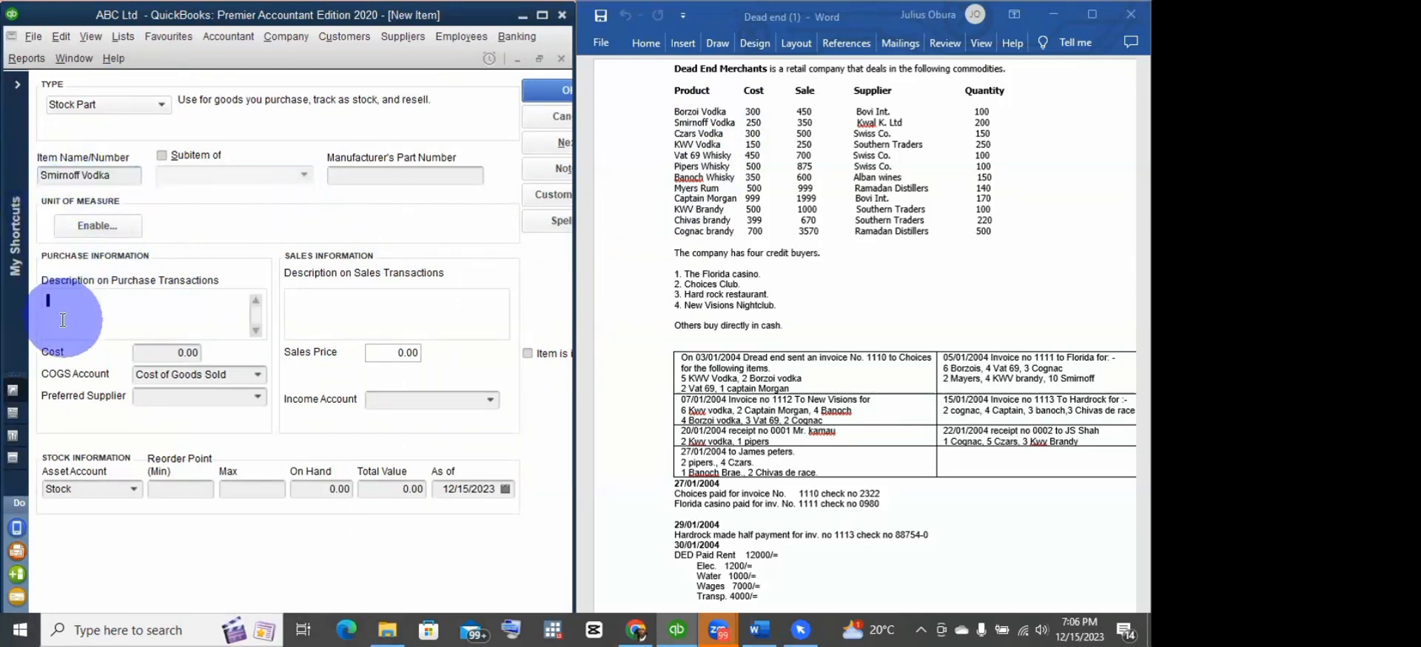
key(ctrl+v)
click(304, 300)
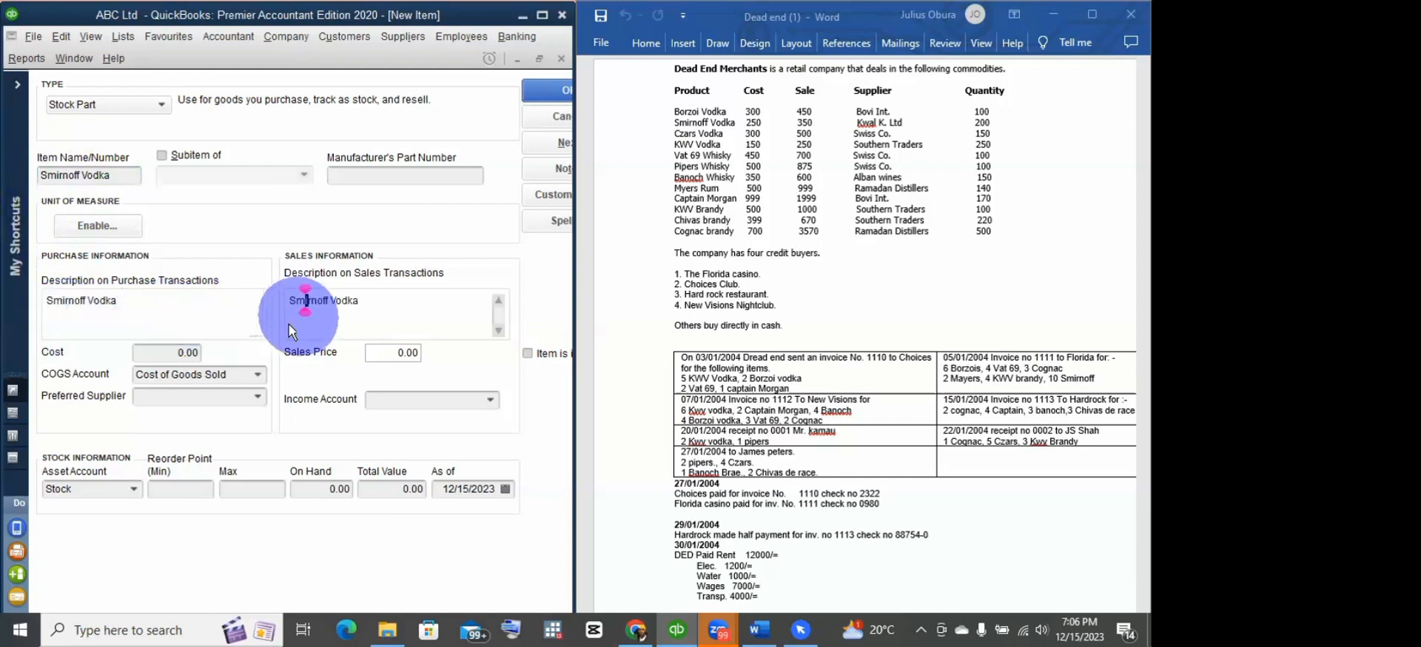
Step: Set the Smirnoff Vodka cost to 250 and its sales price to 350, as listed in the Word document
click(178, 351)
text(250)
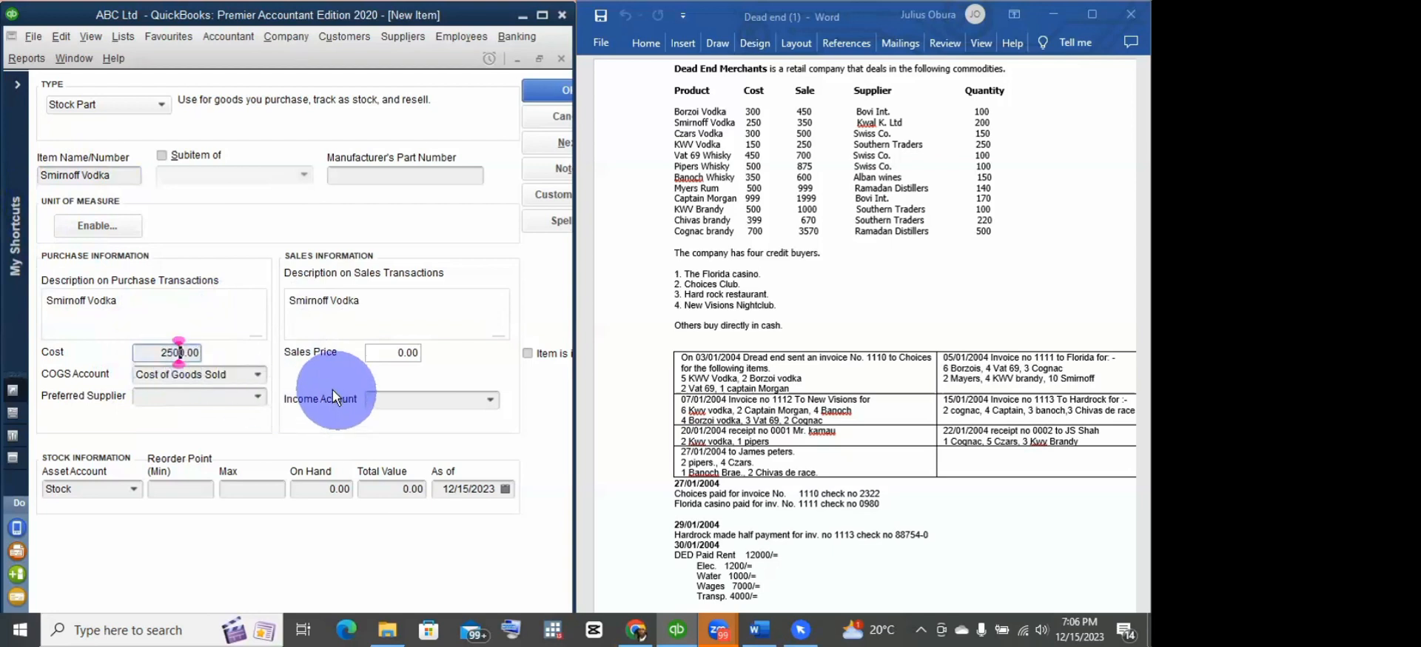
key(BackSpace)
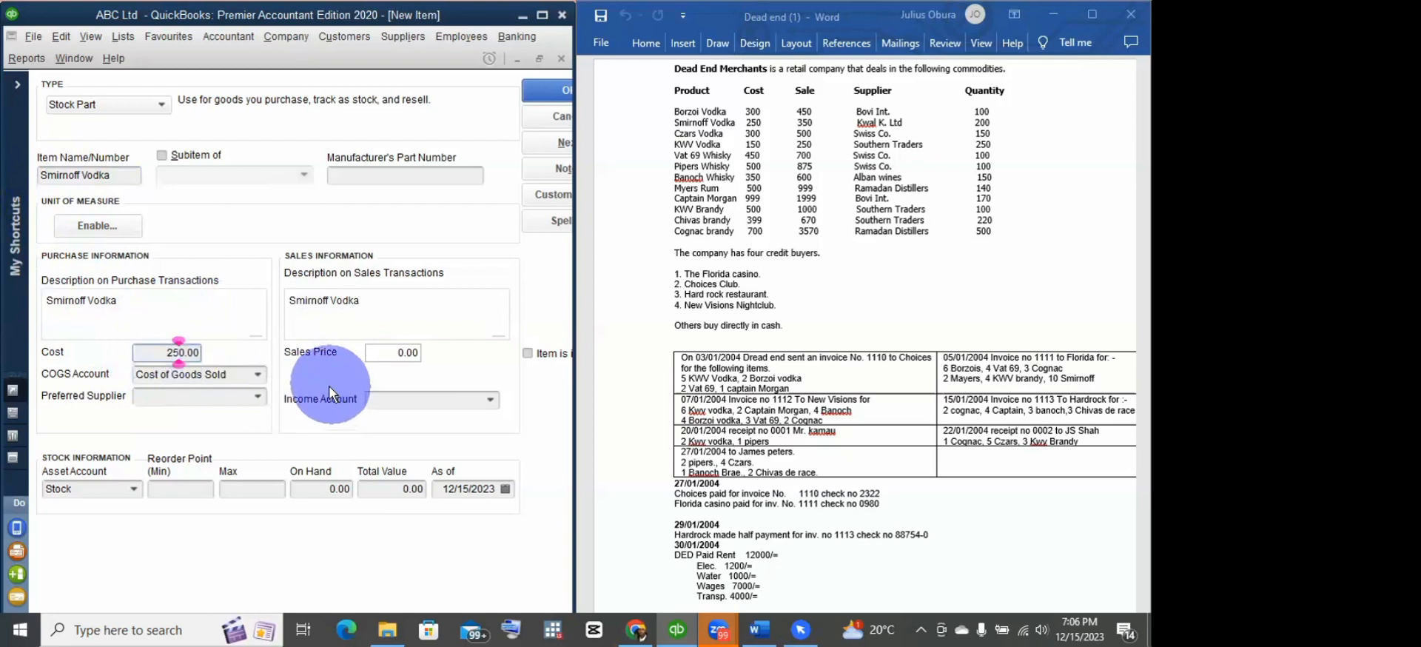
click(368, 355)
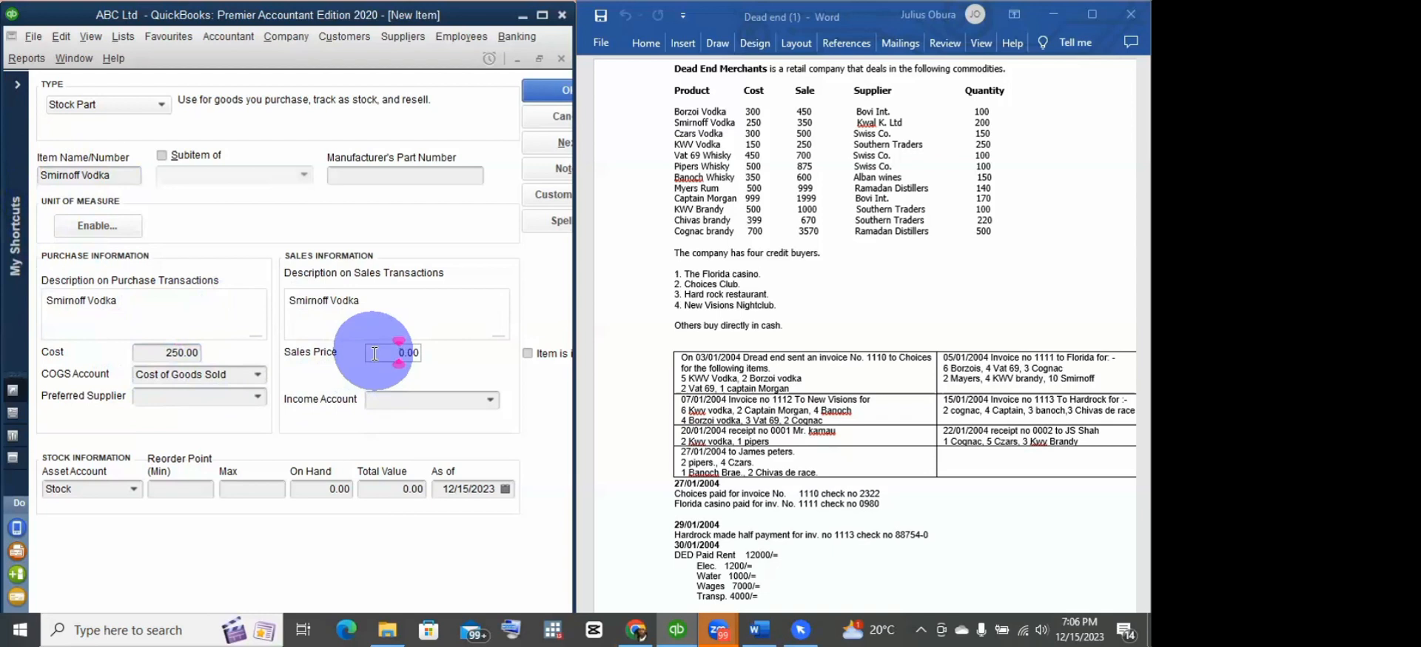
text(35)
Step: Set the Smirnoff Vodka preferred supplier to Kwal K Ltd and the income account to Sales
click(210, 396)
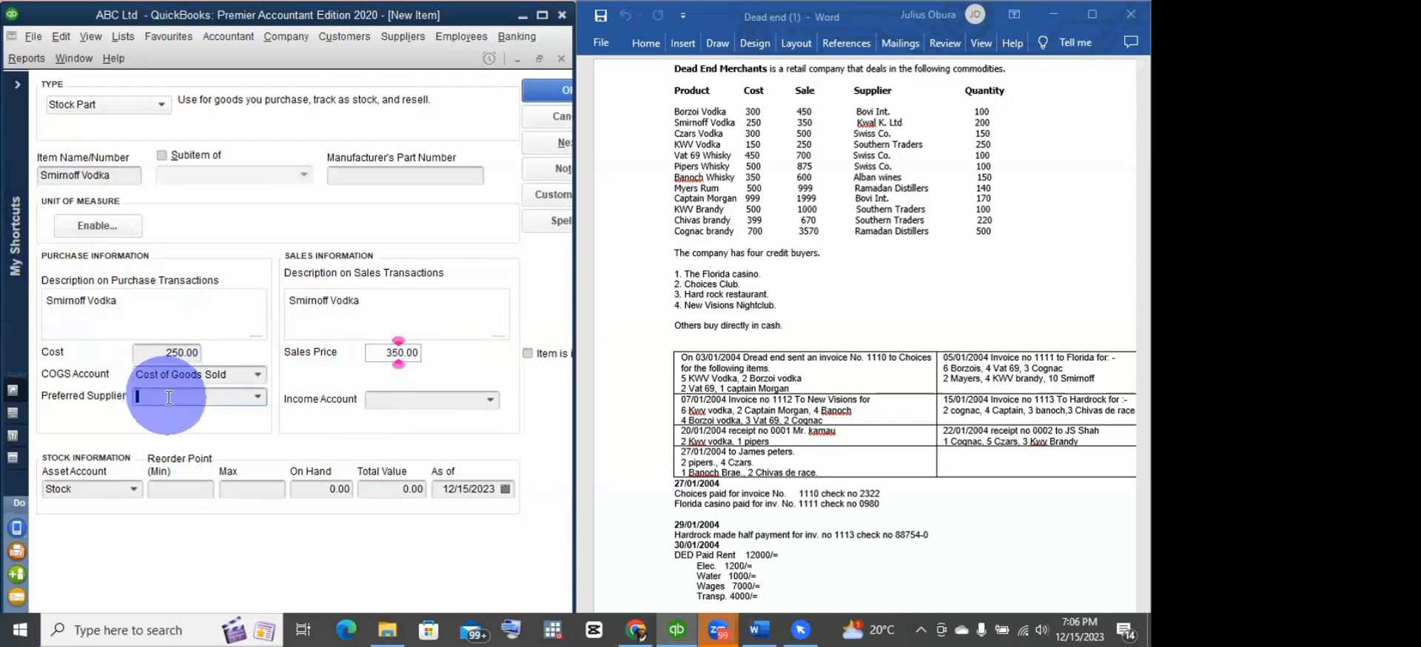
click(260, 395)
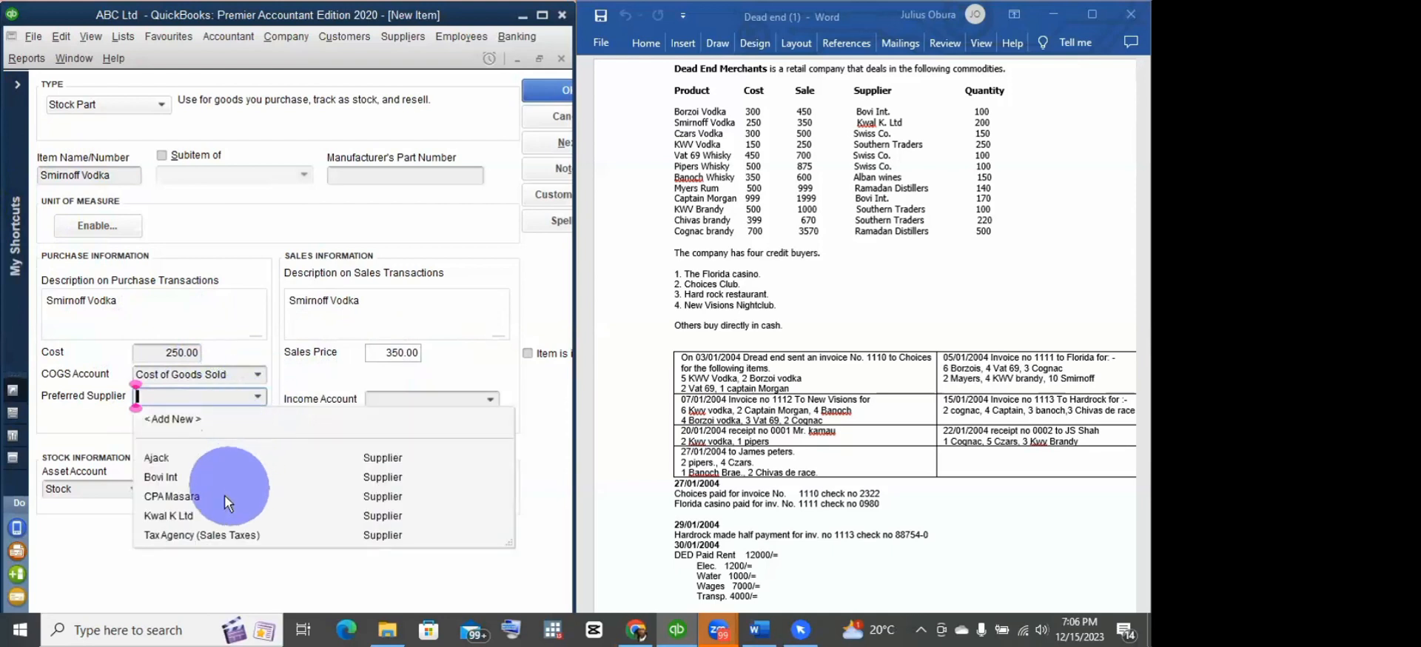
click(180, 517)
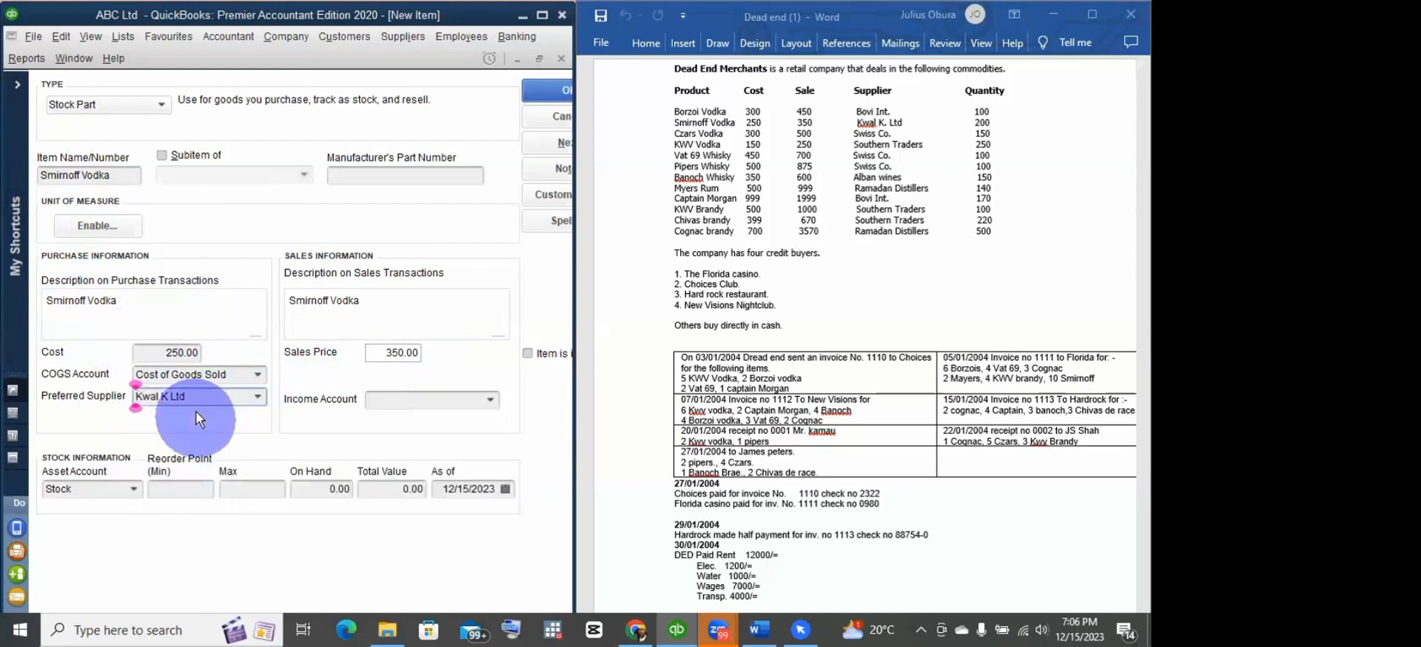
click(488, 400)
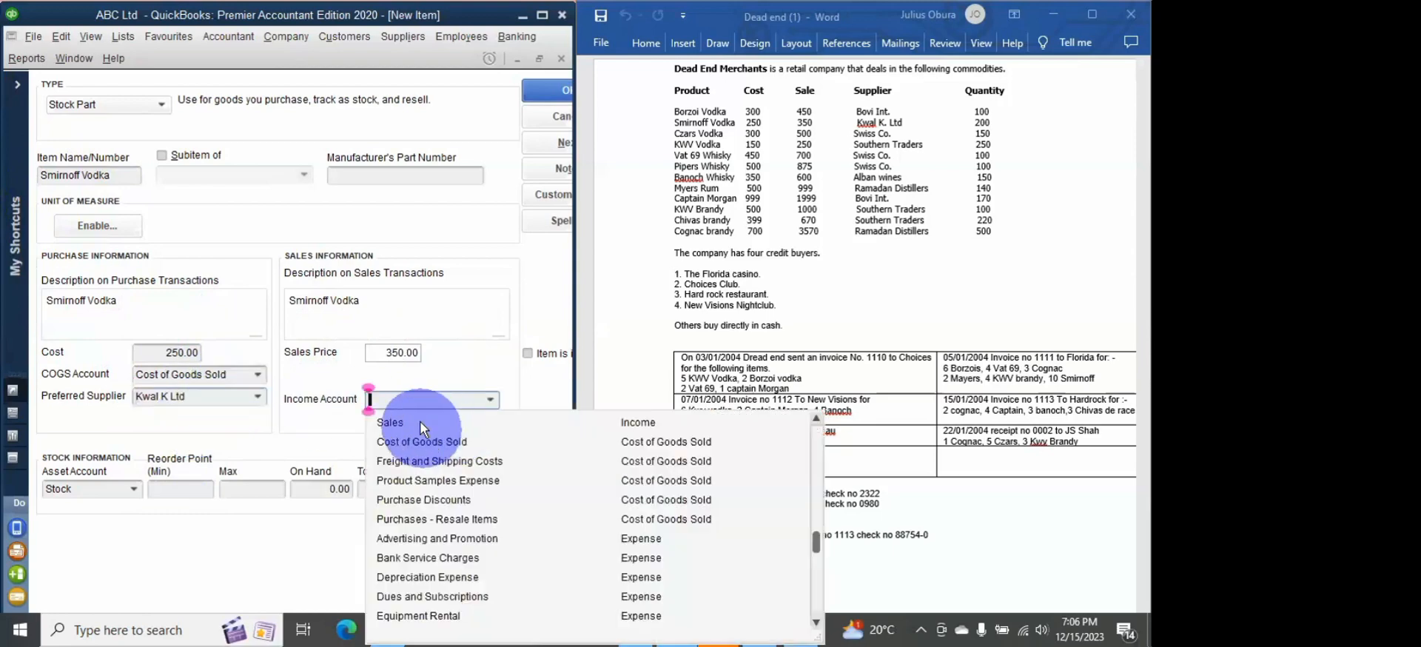
click(420, 419)
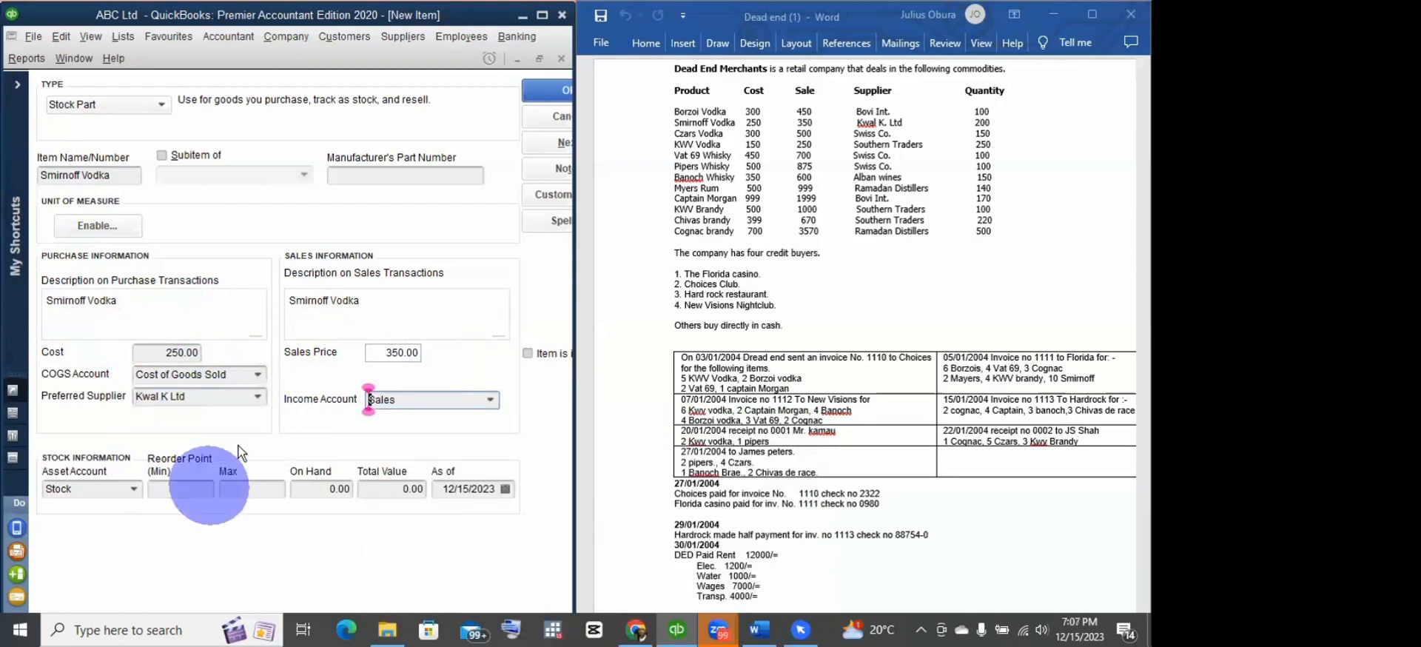
Step: Set the Smirnoff Vodka on-hand quantity to 200 and save the item, ignoring all spelling suggestions for its name
click(314, 490)
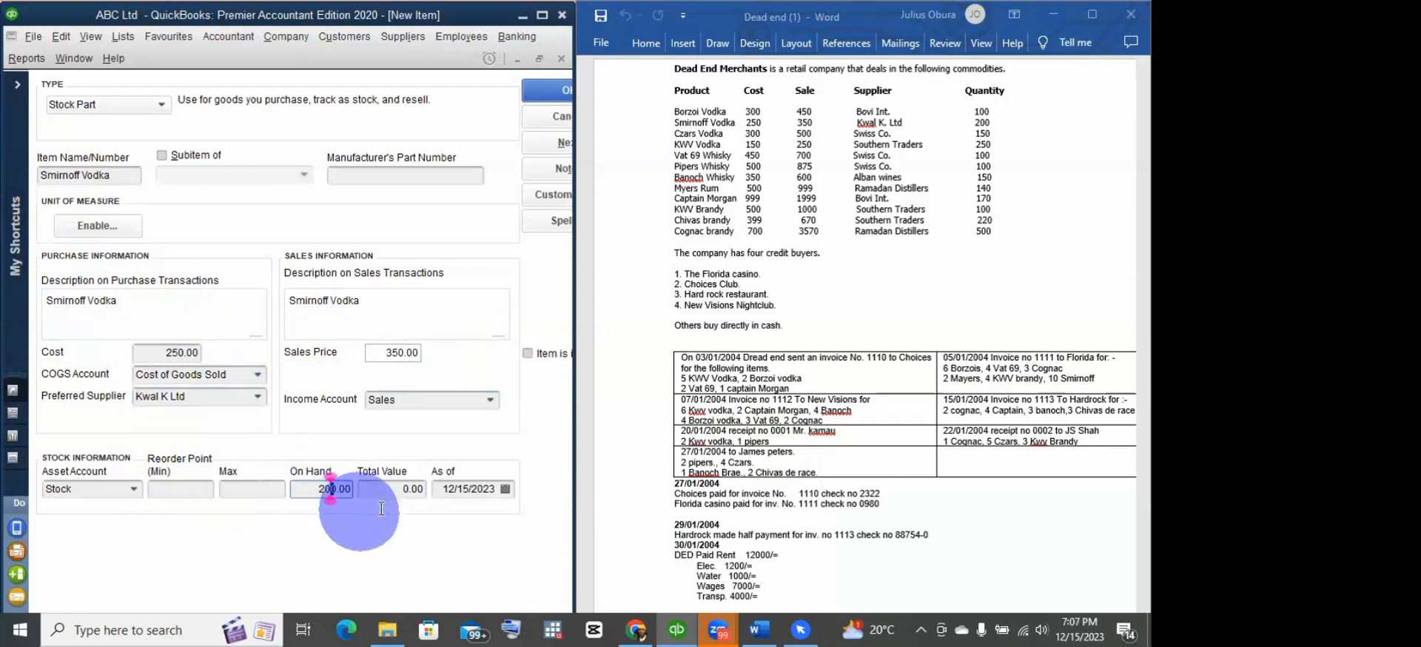
click(396, 490)
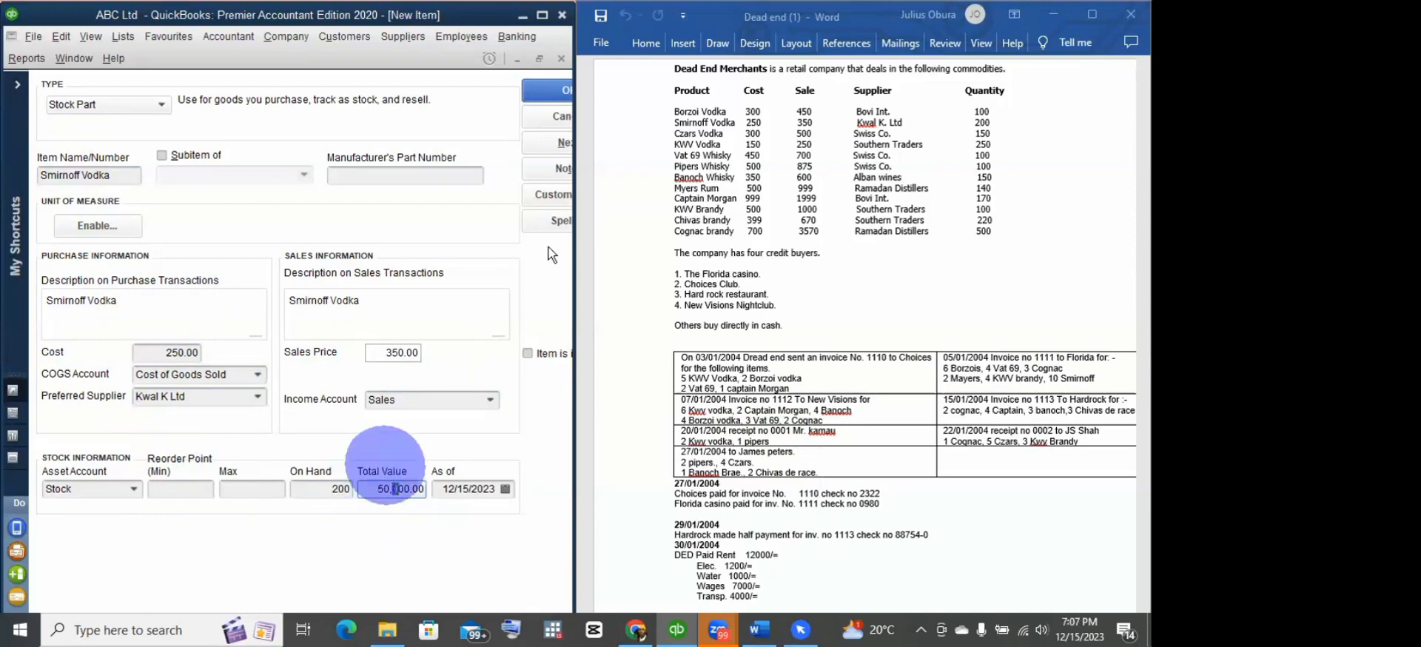
click(555, 90)
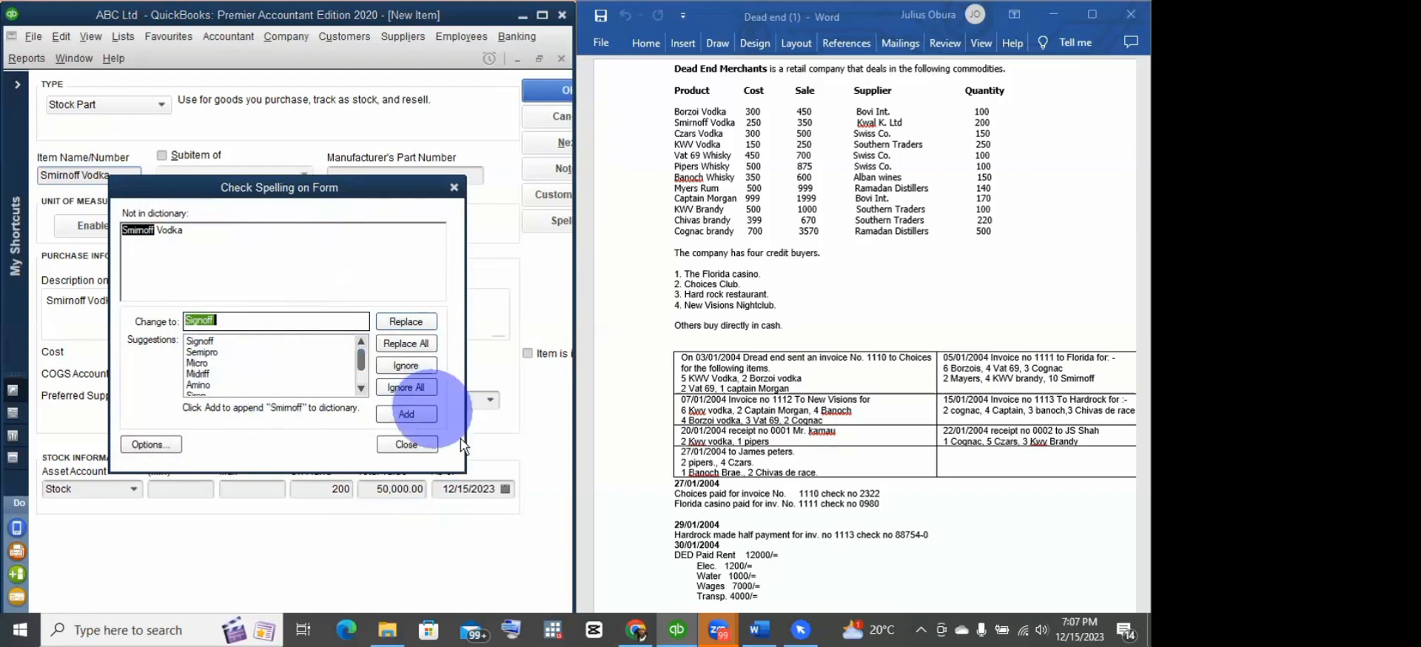
click(397, 391)
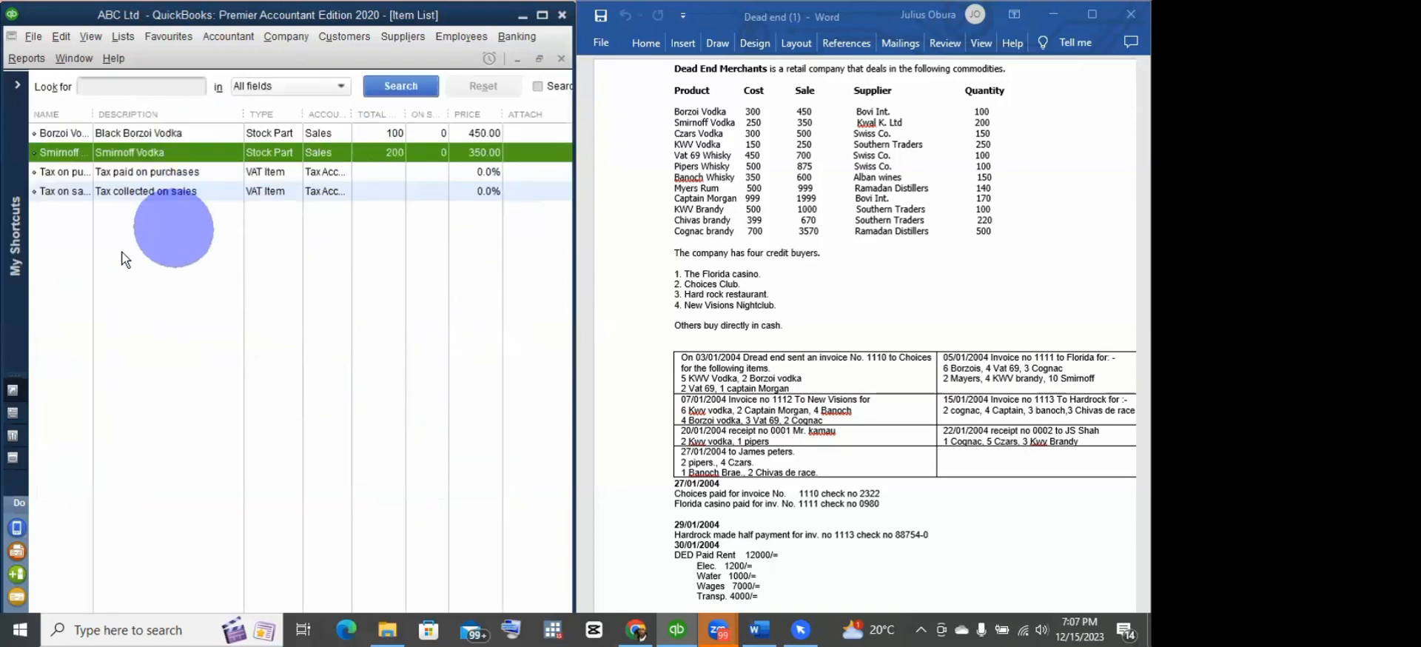
Step: Start another new Stock Part item in the Item List and name it Czars Vodka
right_click(98, 248)
click(149, 285)
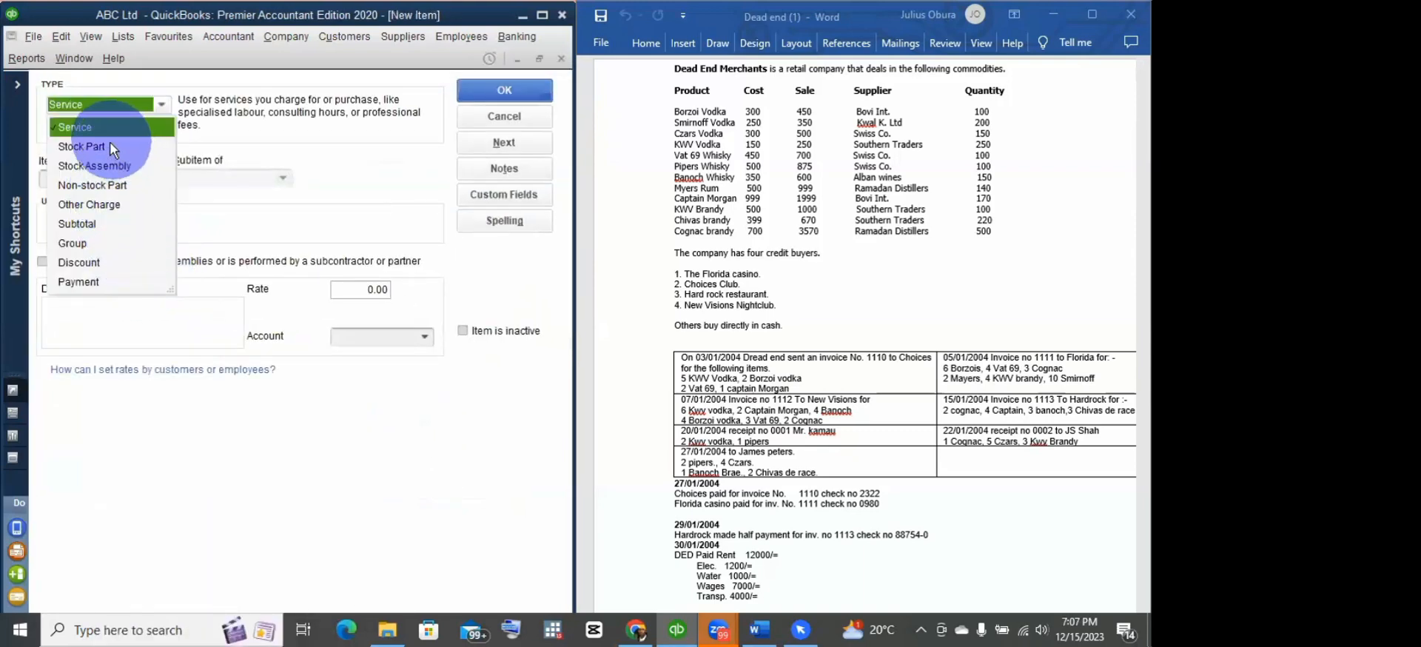
click(111, 148)
click(121, 176)
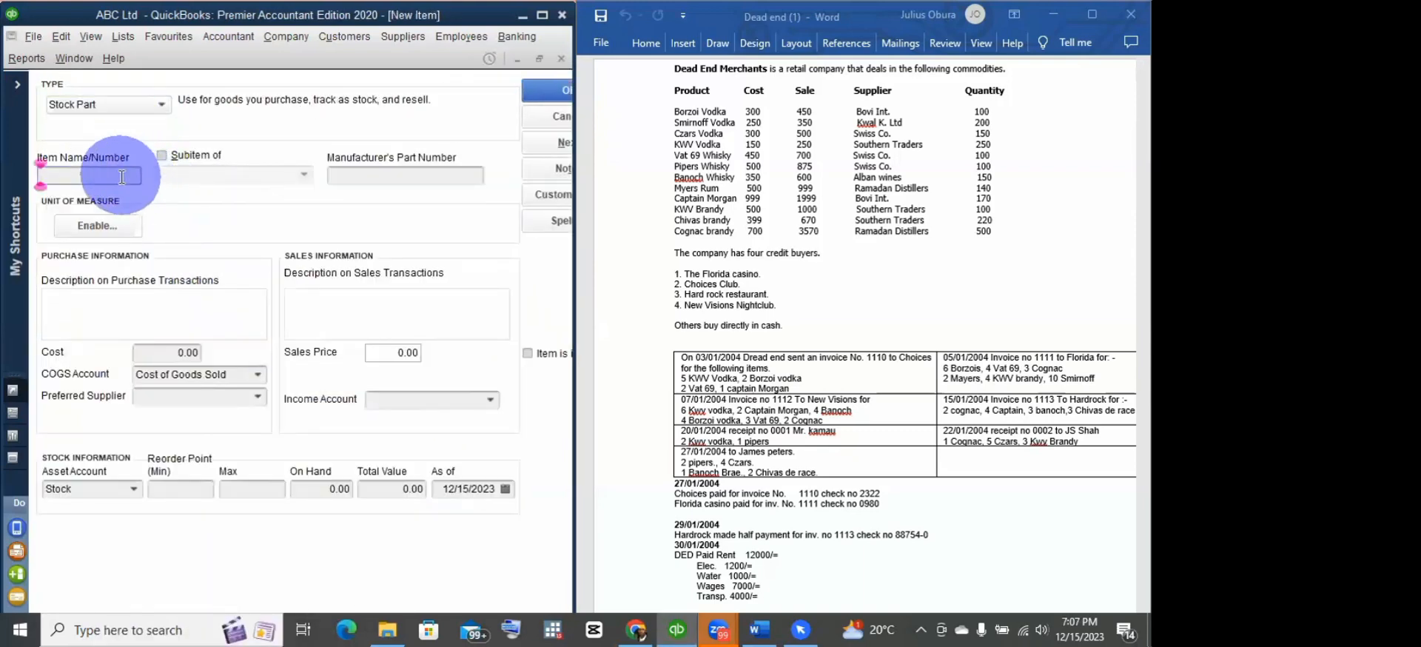
text(Czars Vodka)
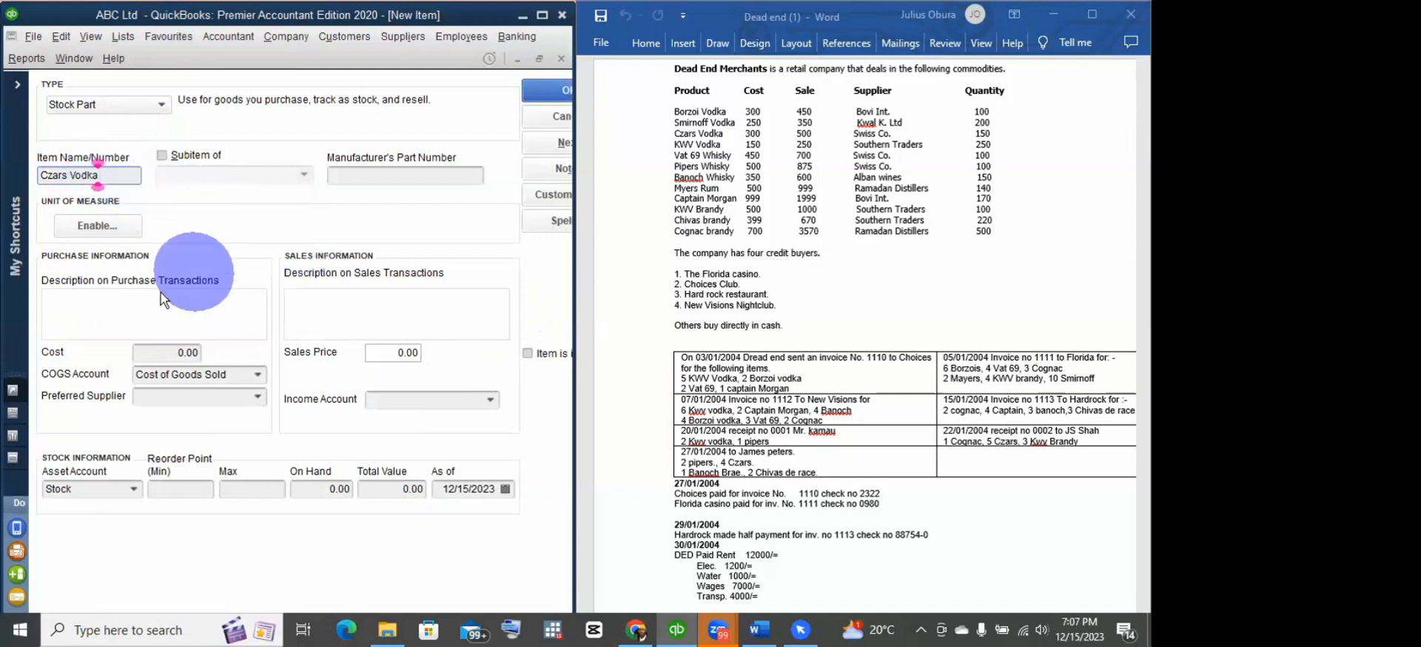
Step: Copy the item name Czars Vodka into the purchase description so that it also fills the sales description
drag(98, 176, 41, 177)
key(ctrl+c)
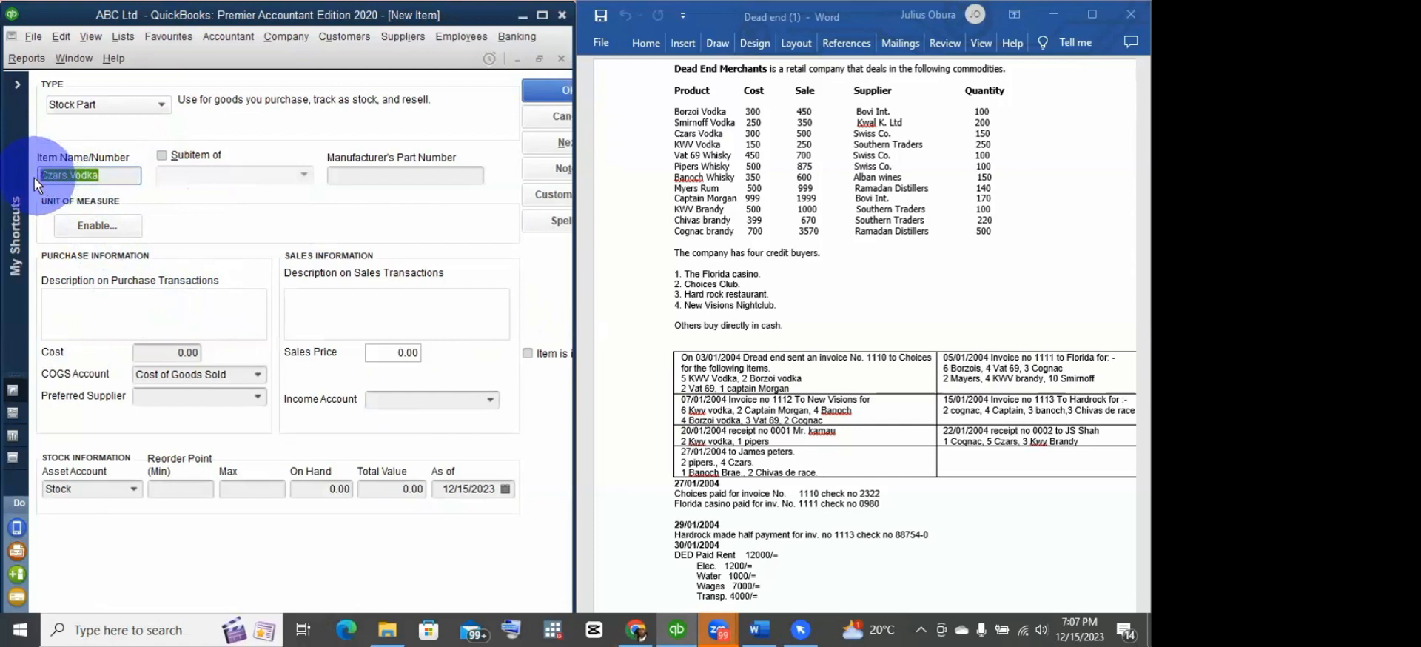
click(79, 307)
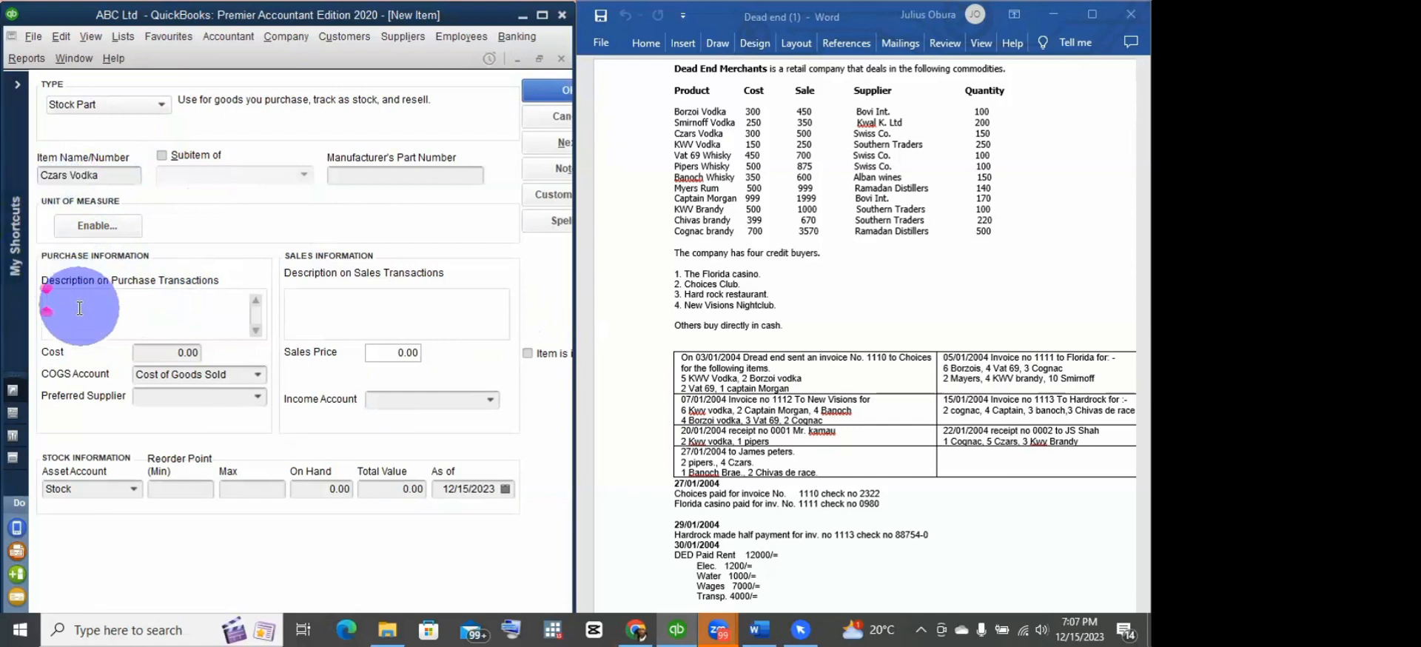
key(ctrl+v)
click(347, 310)
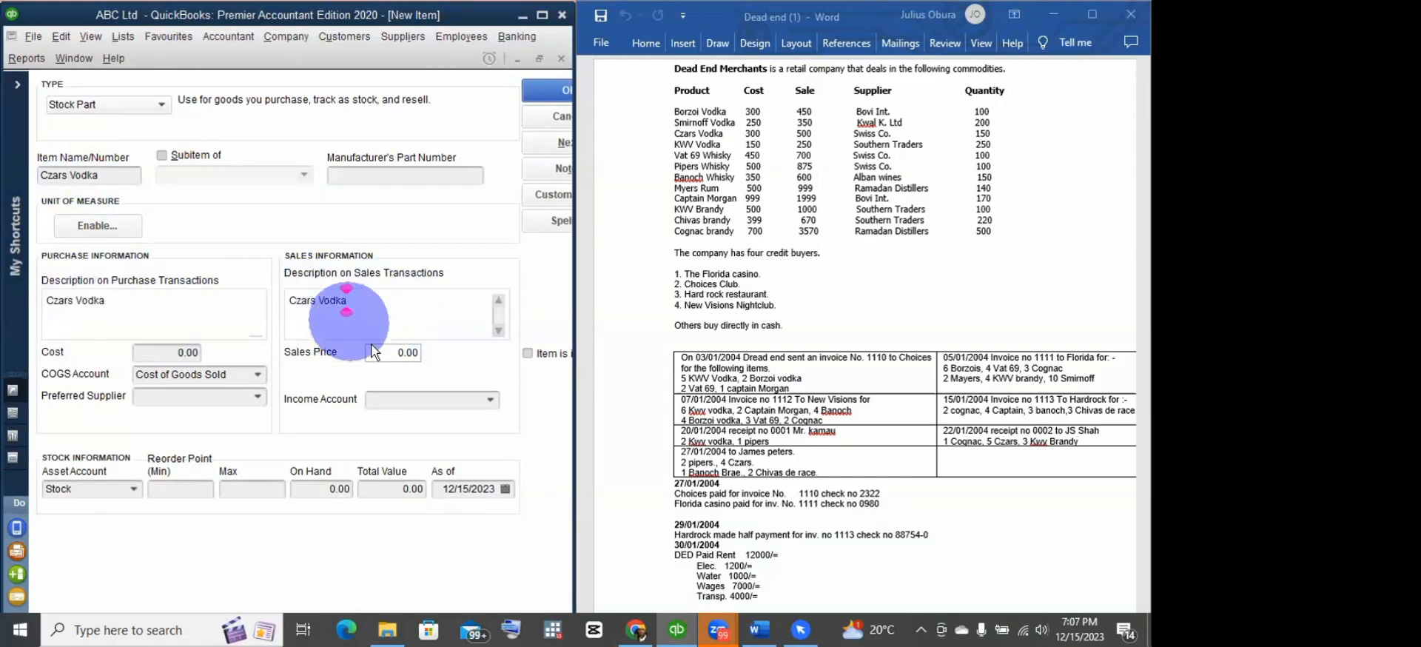
Step: Set the Czars Vodka cost to 300 and its sales price to 500, as listed in the Word document
click(179, 352)
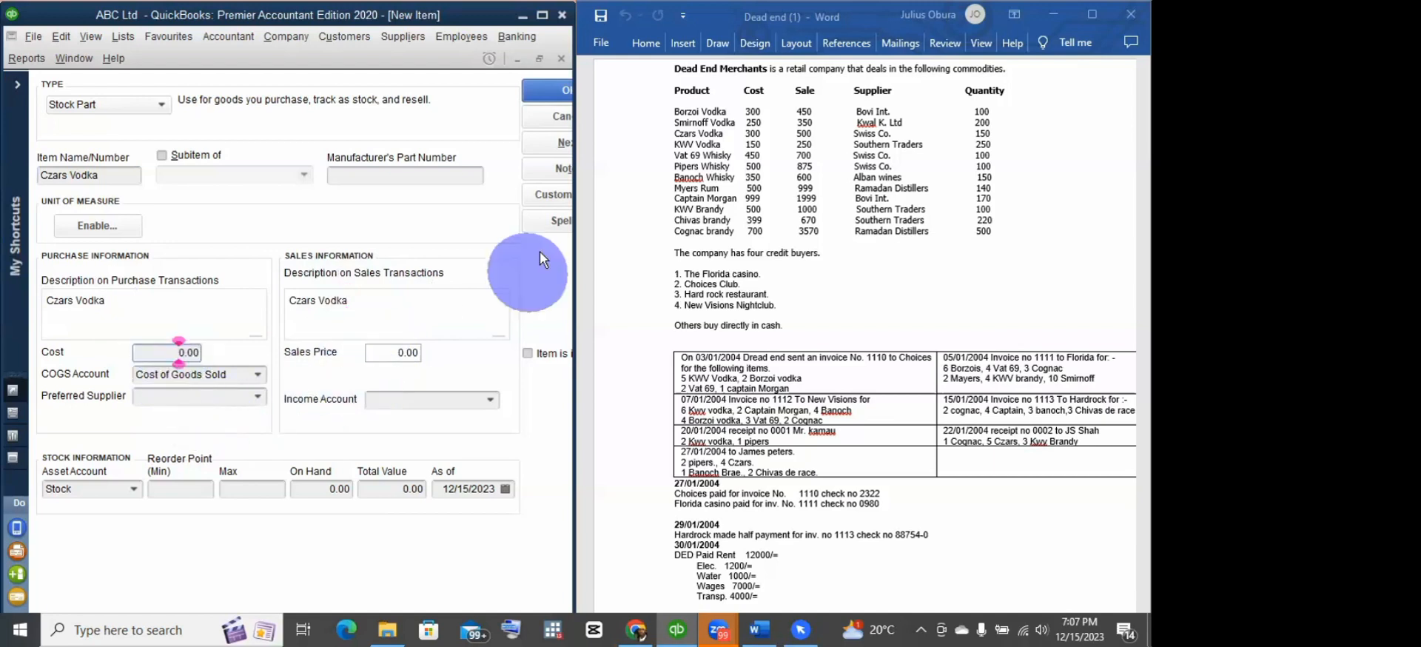
text(3)
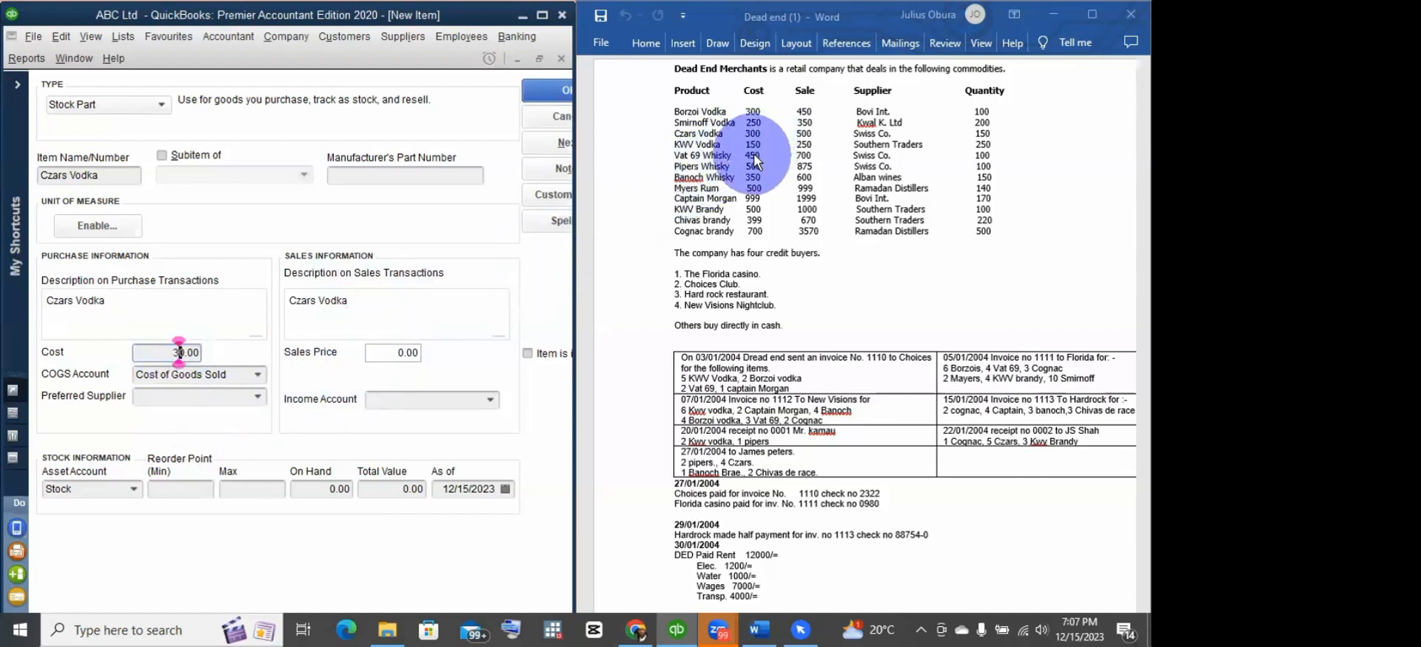
text(0)
click(393, 353)
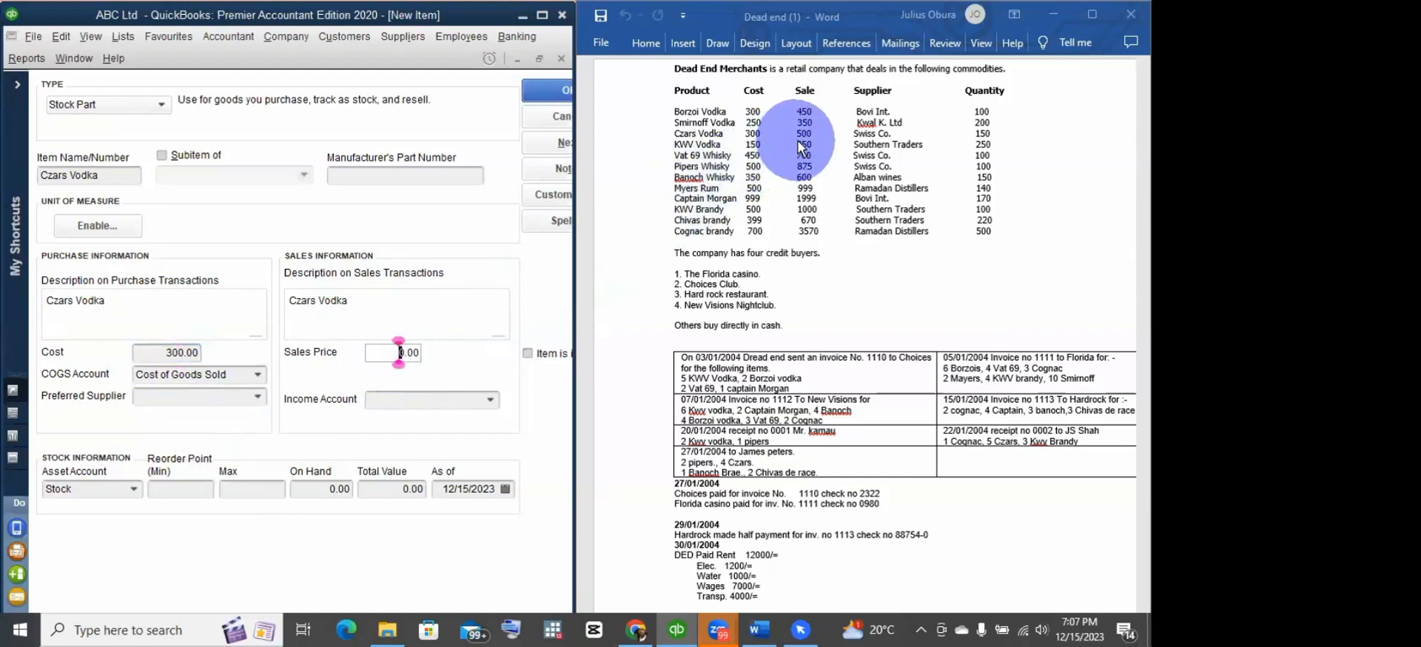
text(50)
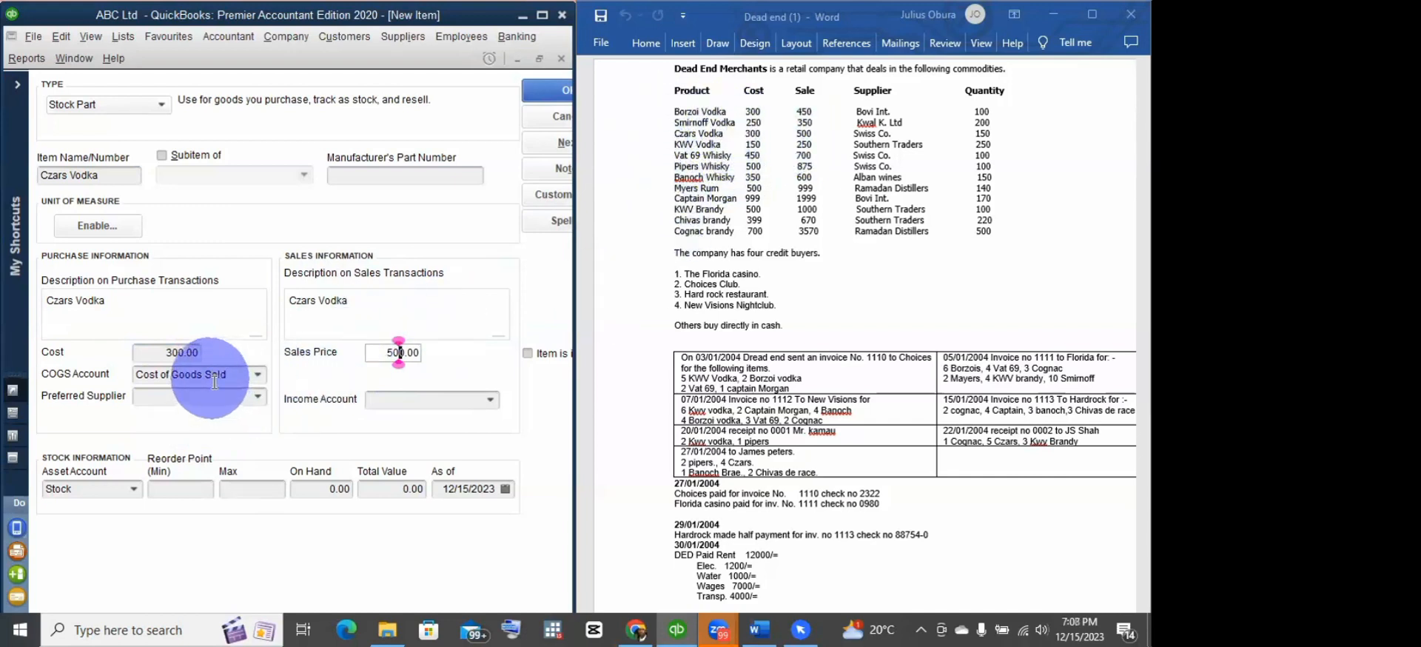
Step: Start a new supplier from the Czars Vodka preferred supplier choice and name it Swiss Company
click(256, 396)
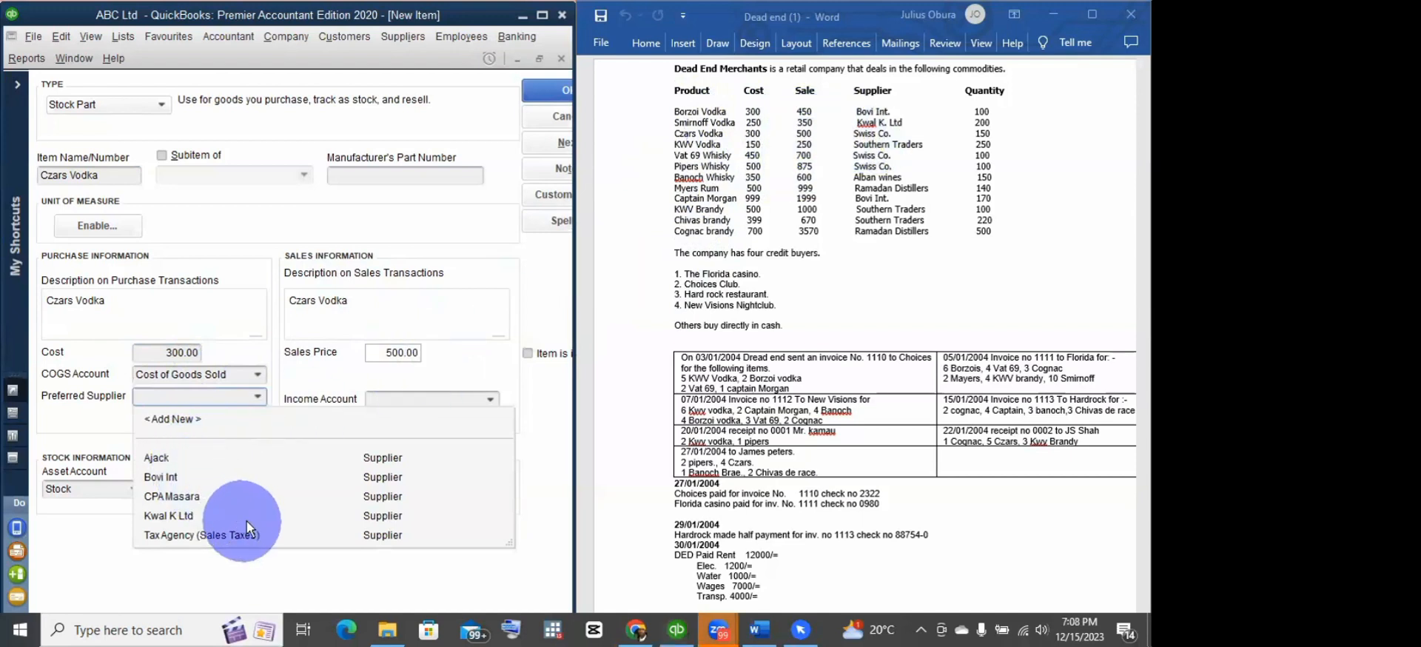
click(197, 420)
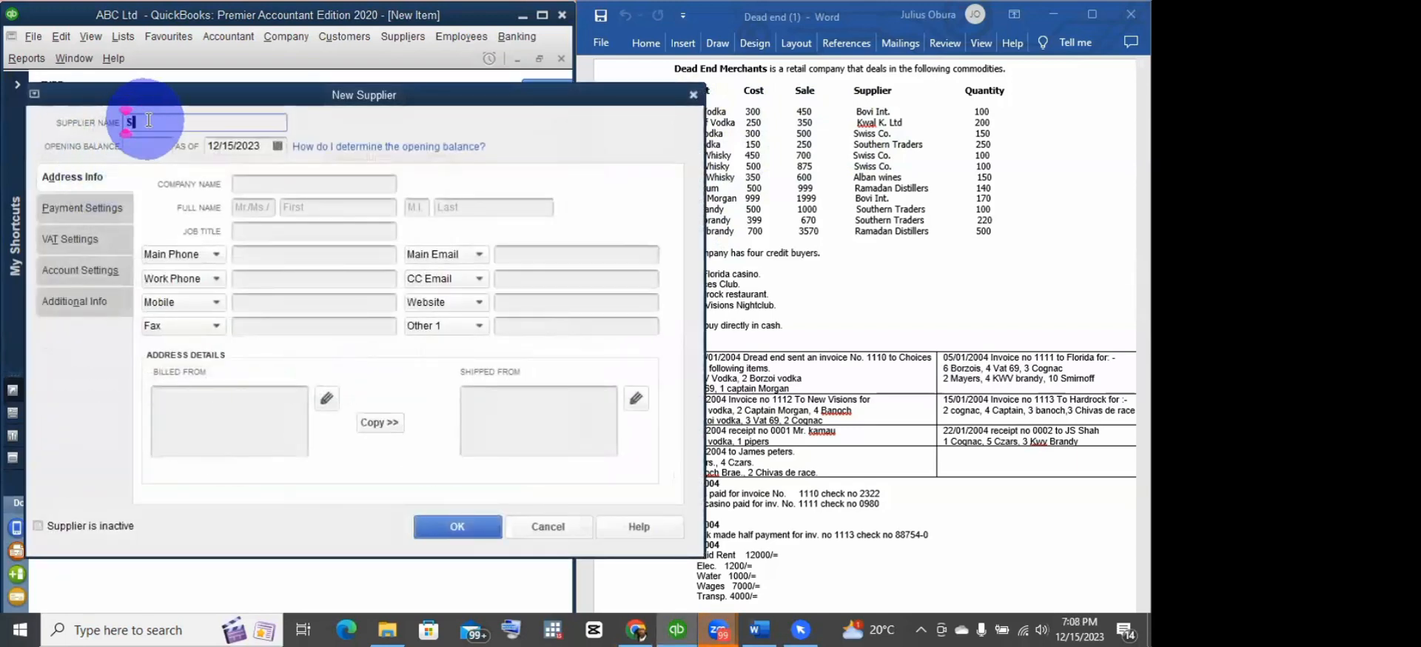
text(Swiss Co)
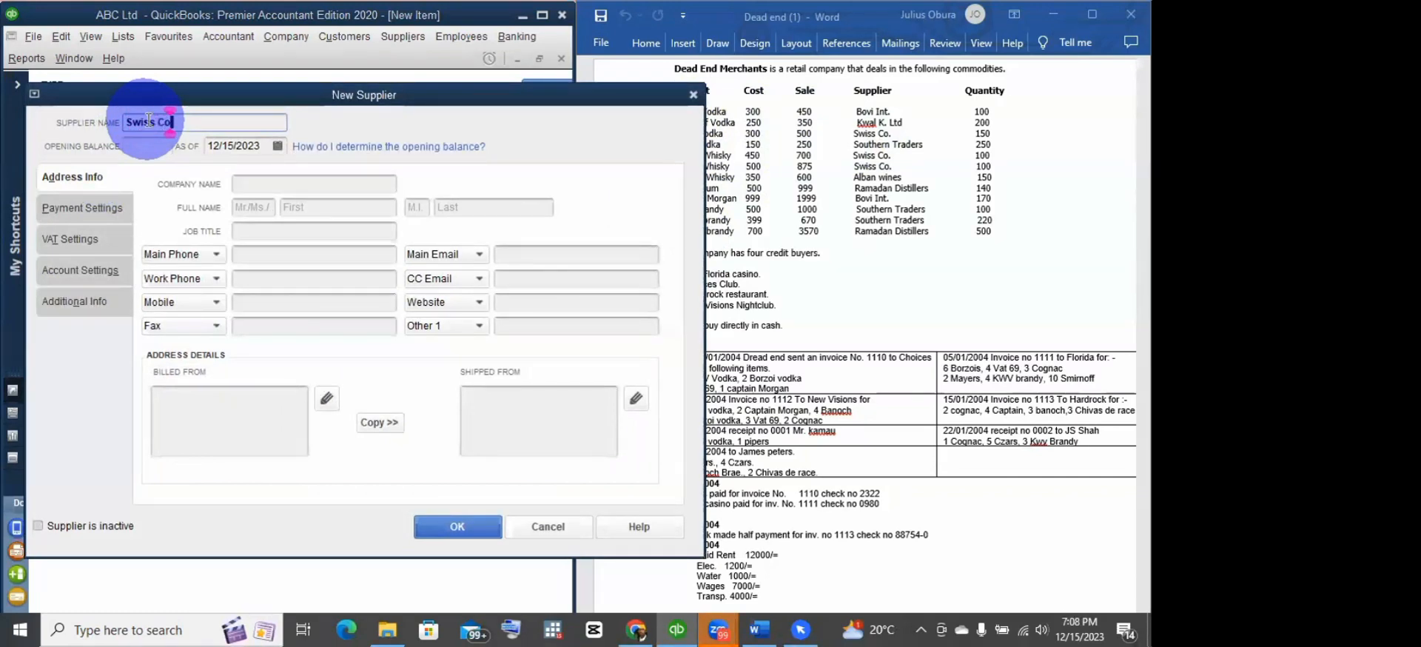
text(mpany)
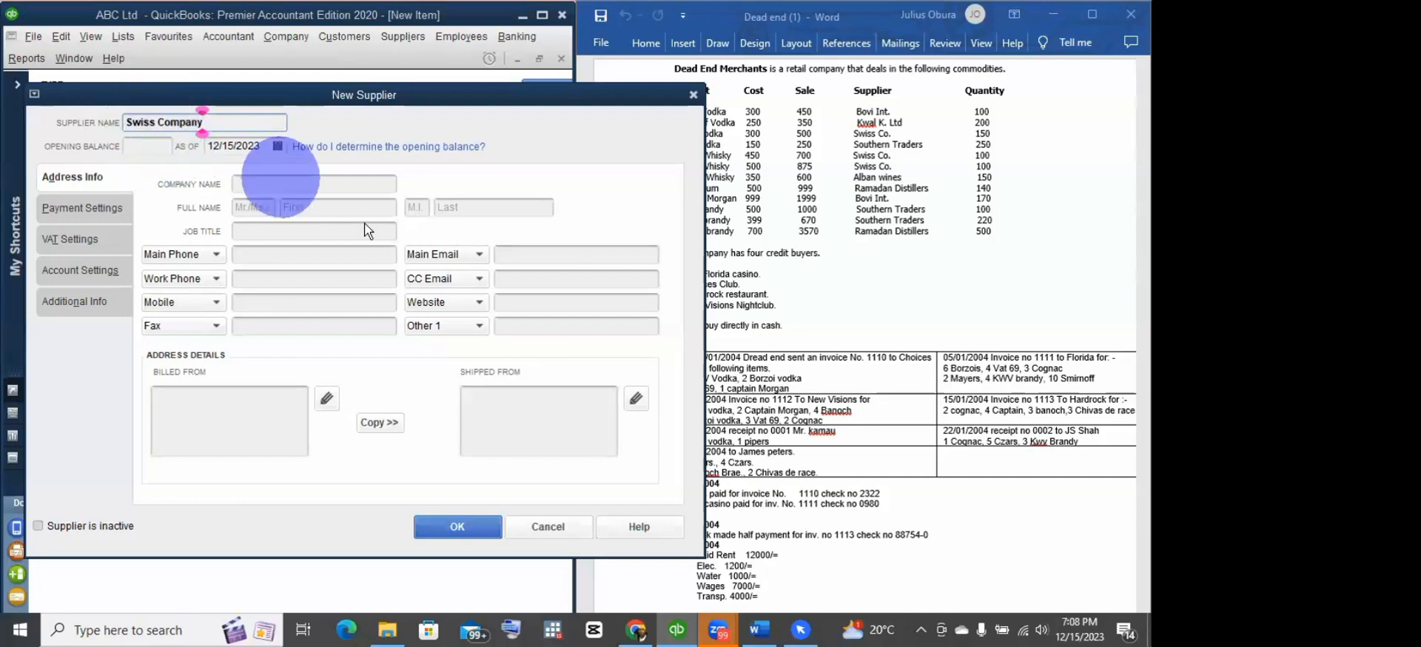
Step: Copy the supplier name Swiss Company into the company name and save the new supplier
key(Home)
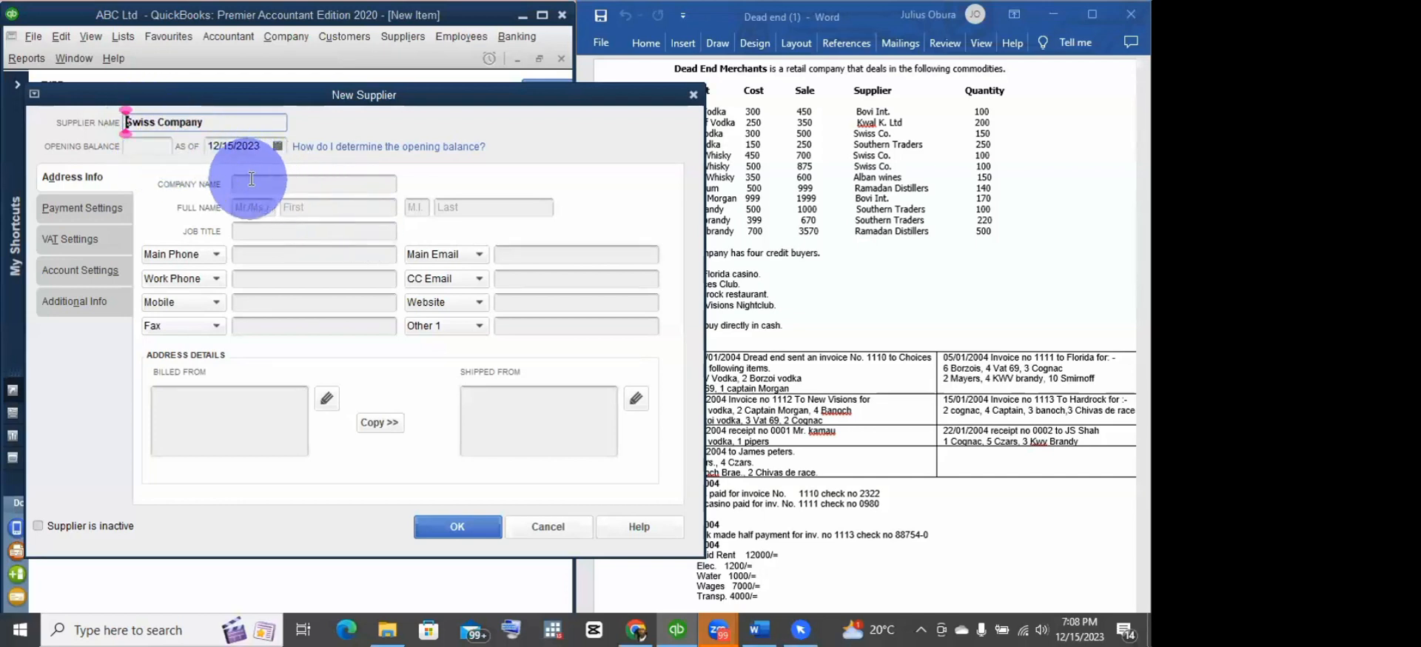
drag(205, 123, 129, 122)
key(ctrl+c)
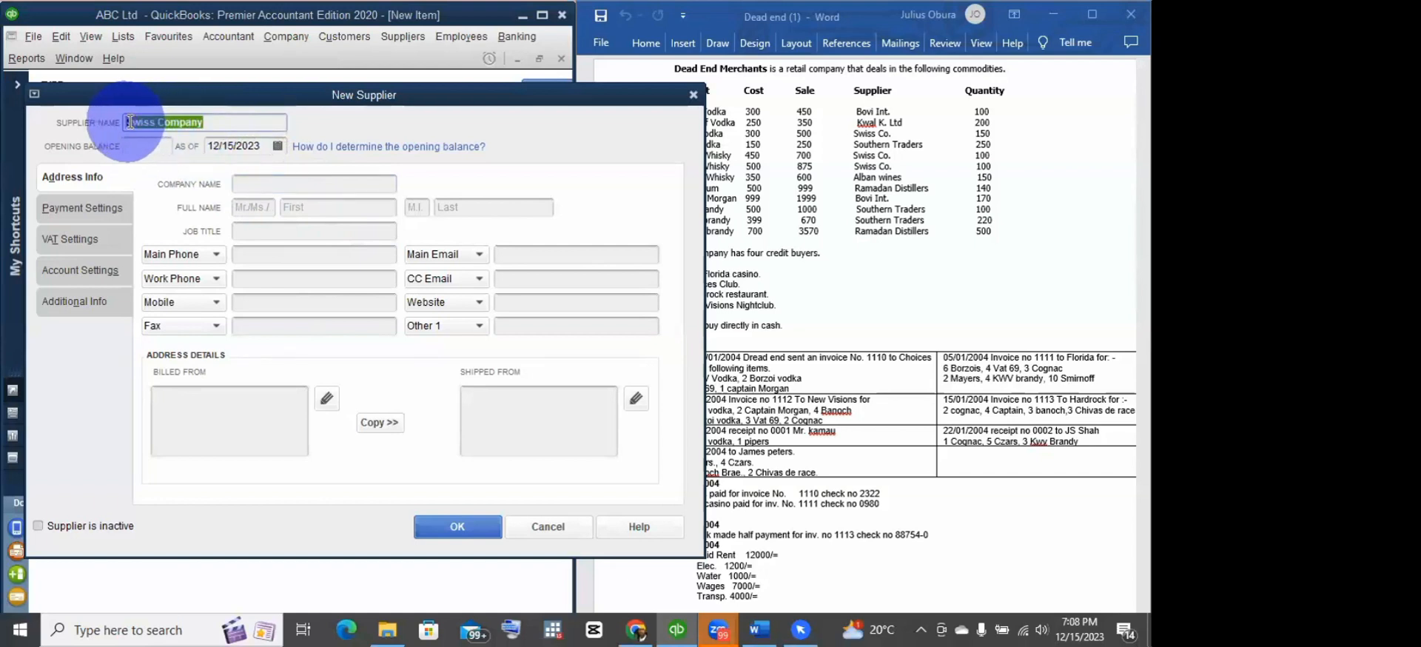
click(246, 185)
key(ctrl+v)
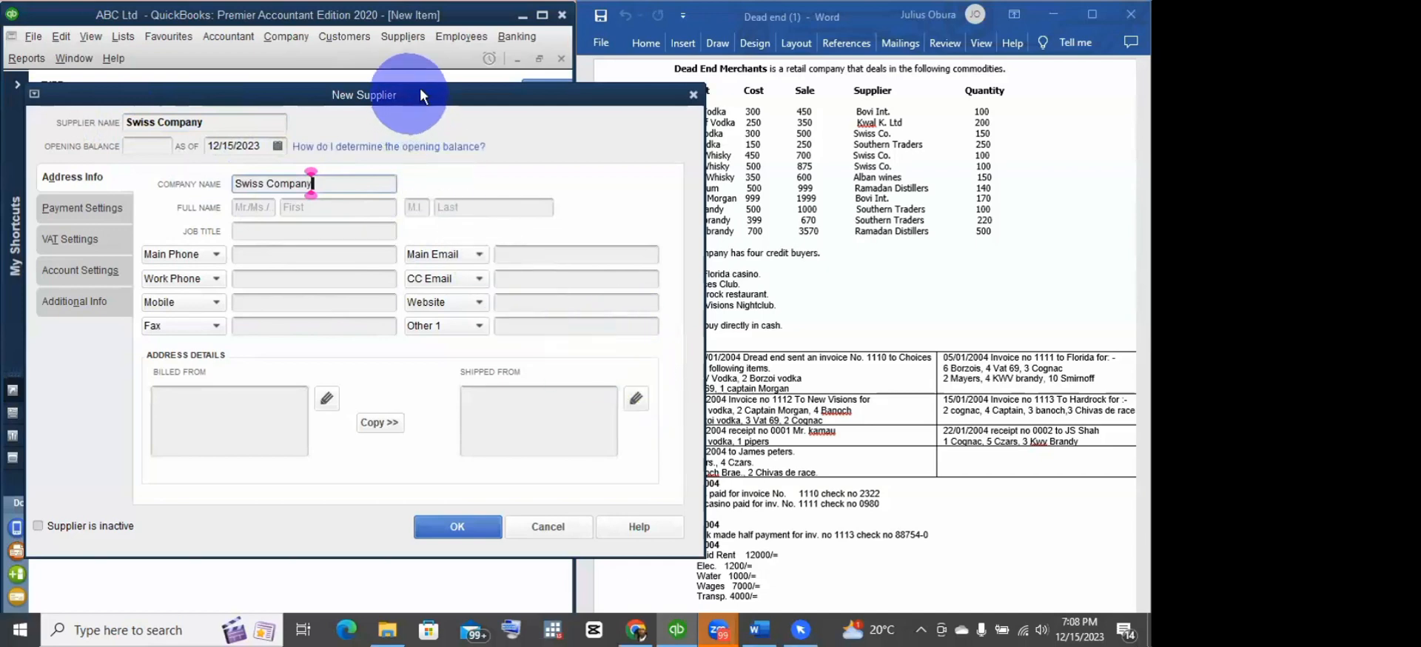
drag(410, 94, 476, 26)
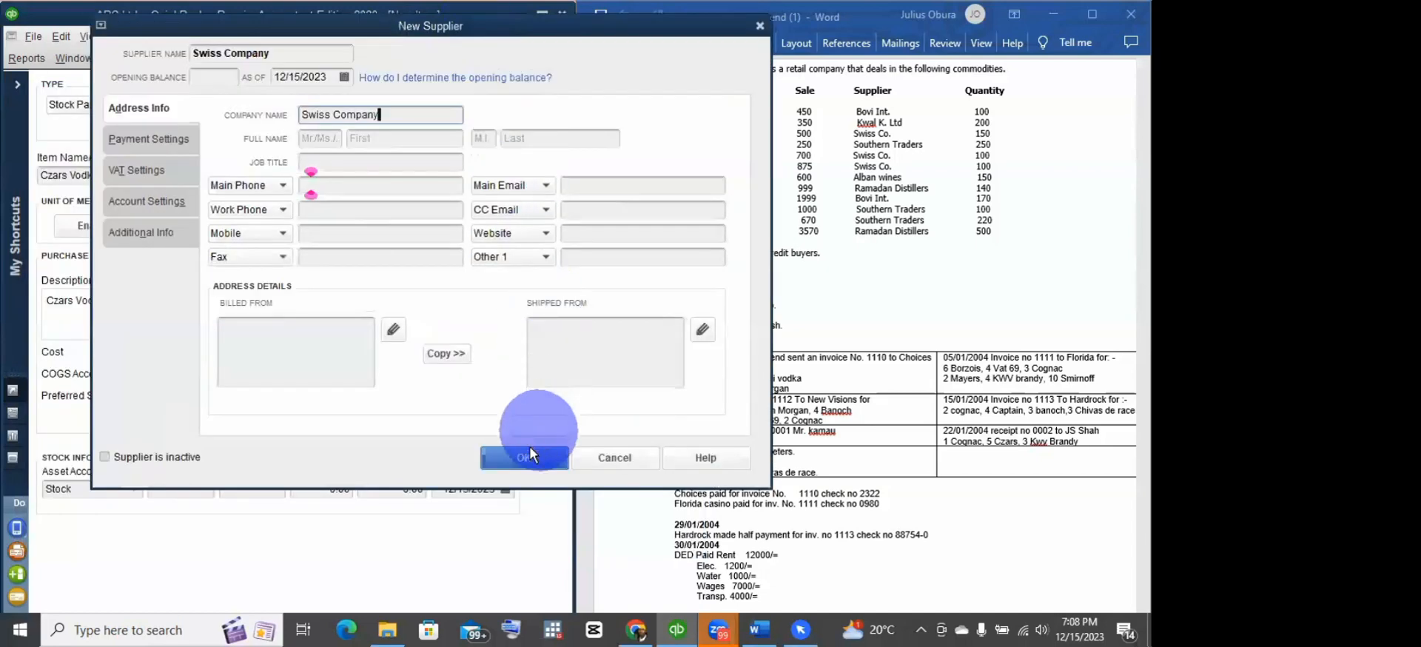
click(518, 437)
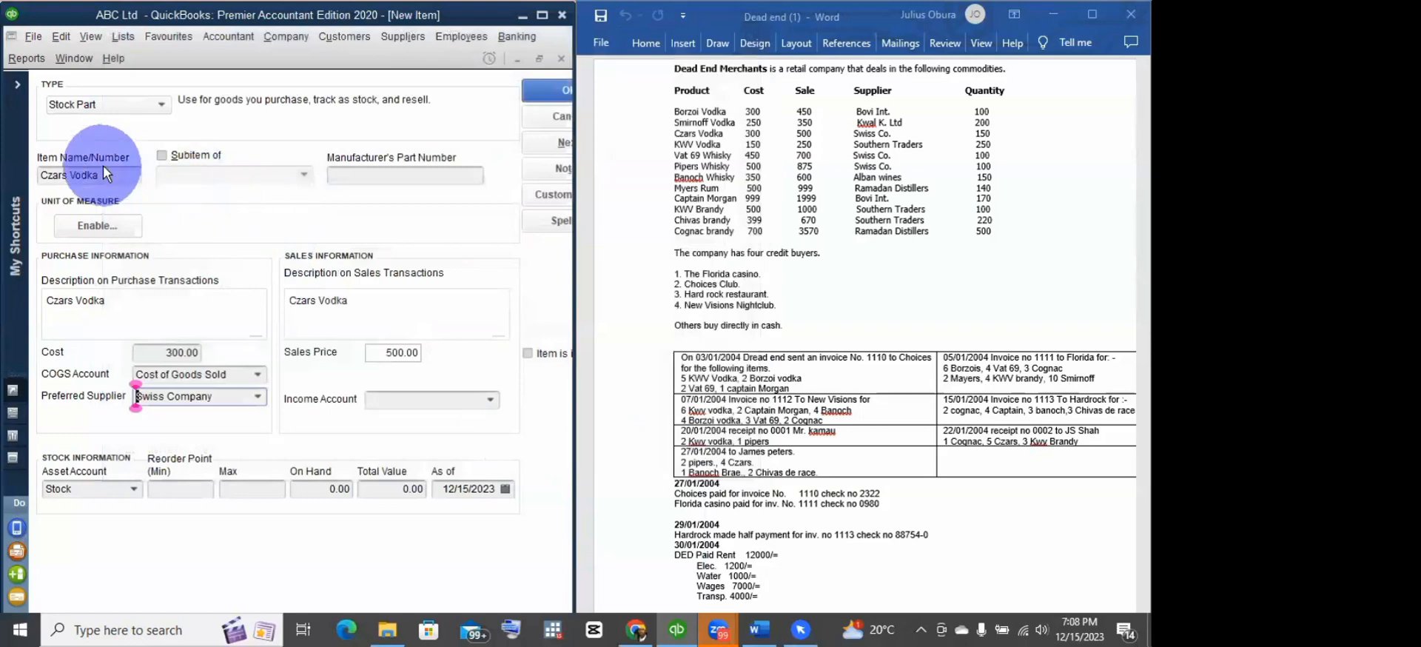
Step: Assign the Sales income account to Czars Vodka, set its on-hand quantity to 150, and save the item
click(490, 400)
click(420, 425)
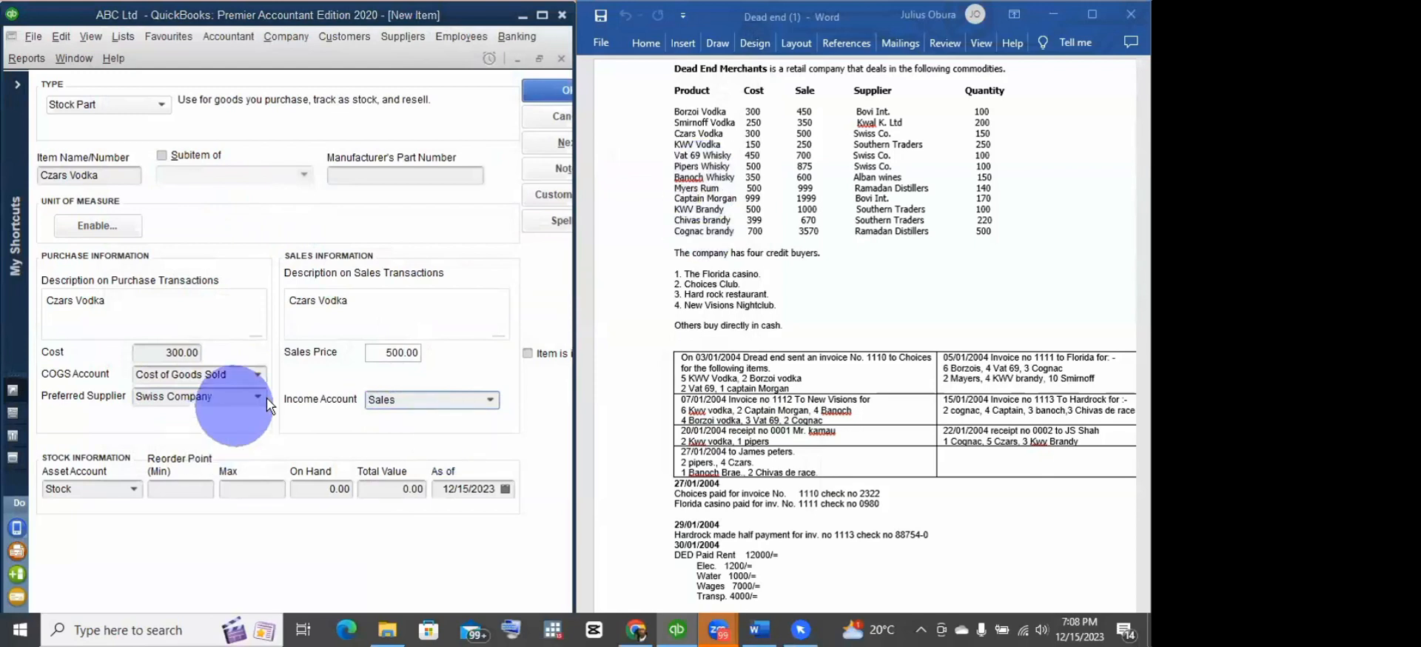
click(383, 492)
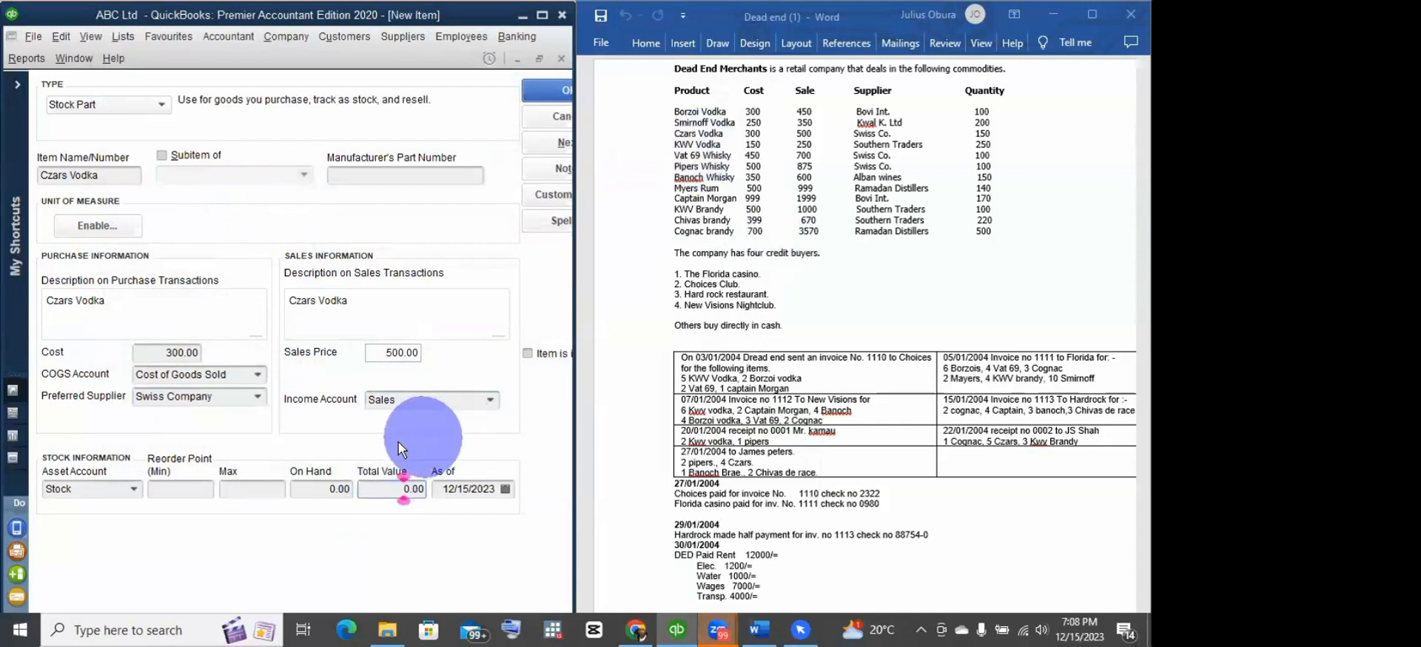
click(321, 488)
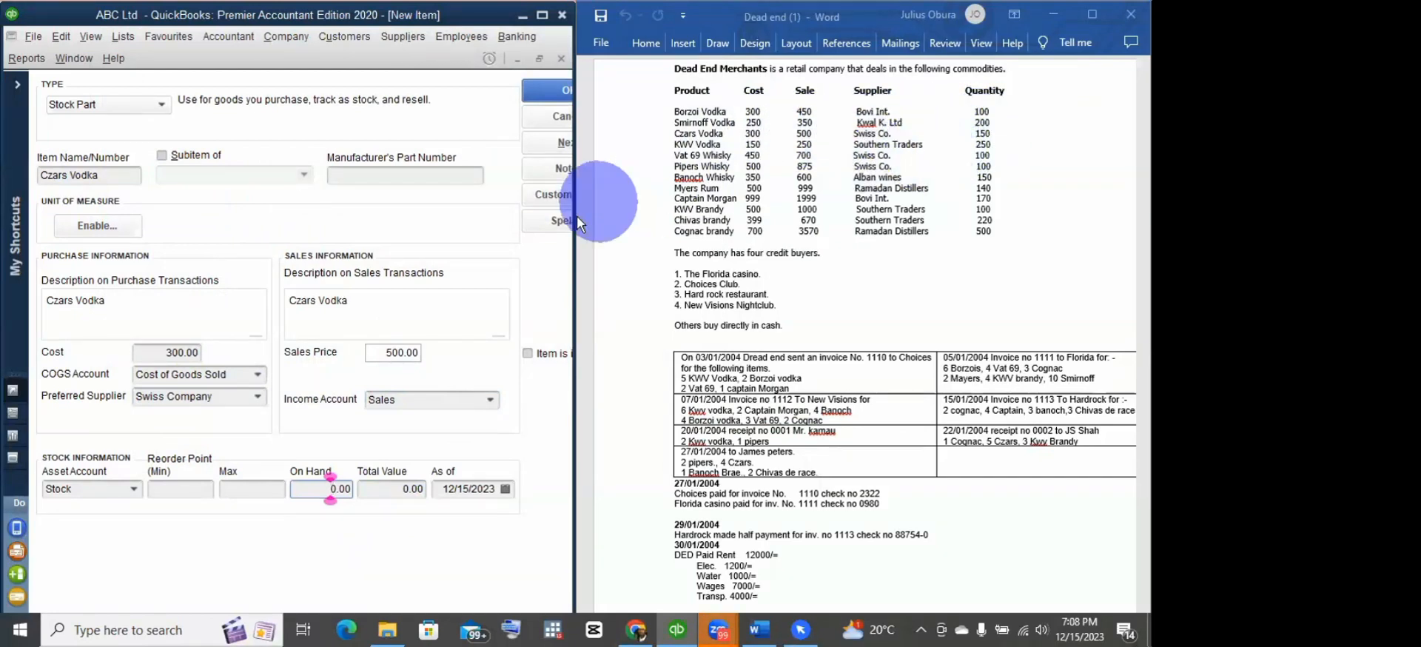
text(5)
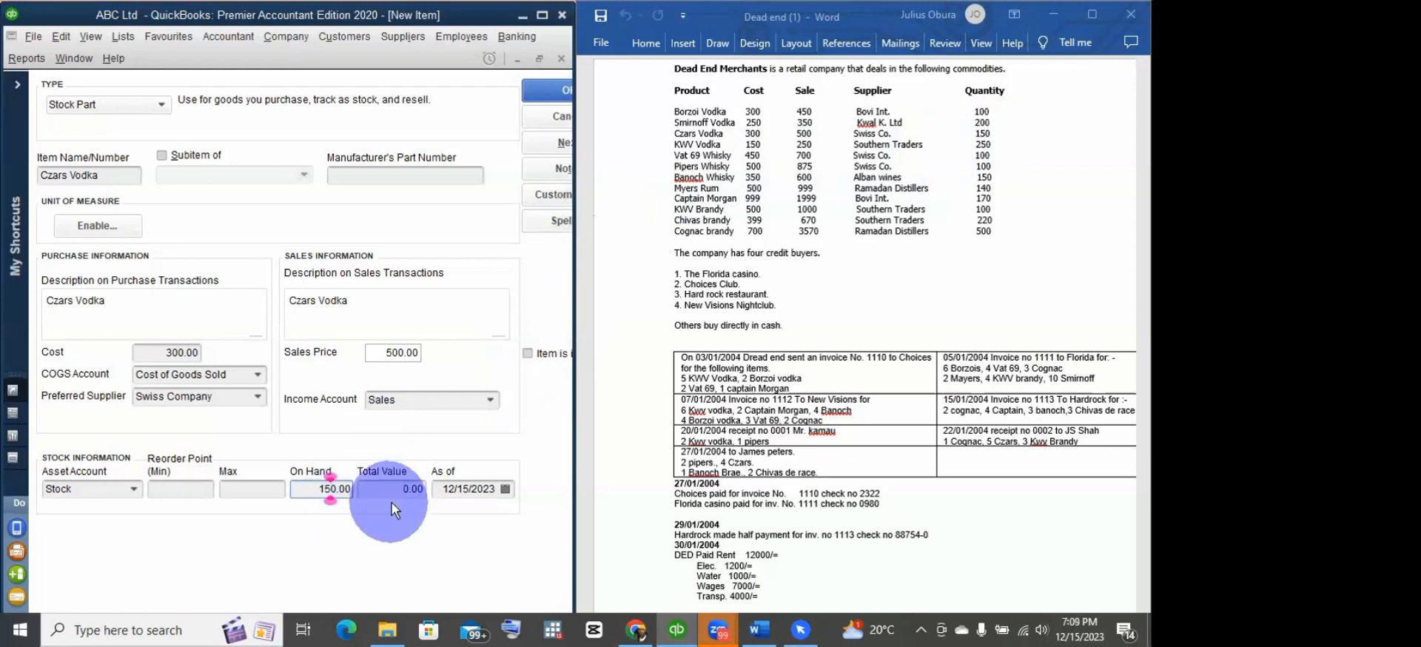
click(549, 86)
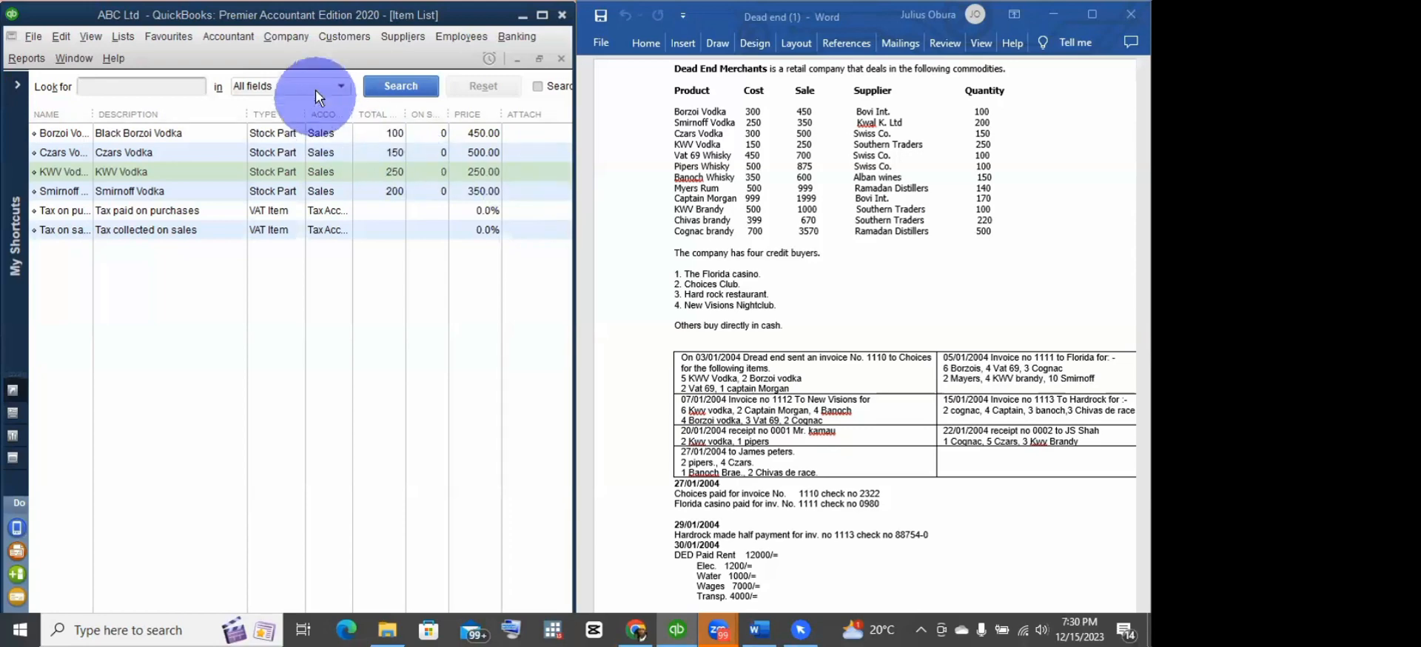
Step: Open a new sales receipt and start a new customer from it, entering the name given for receipt no 0001 in the Word document
click(341, 38)
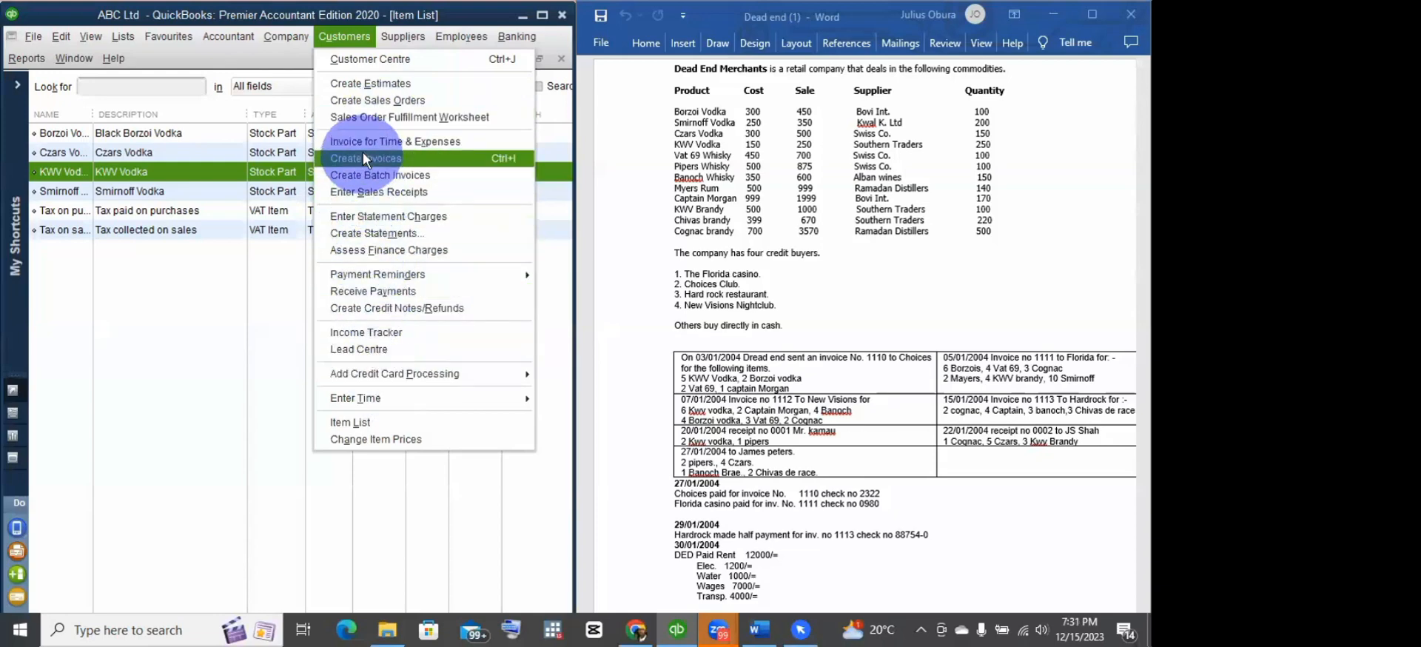
click(362, 194)
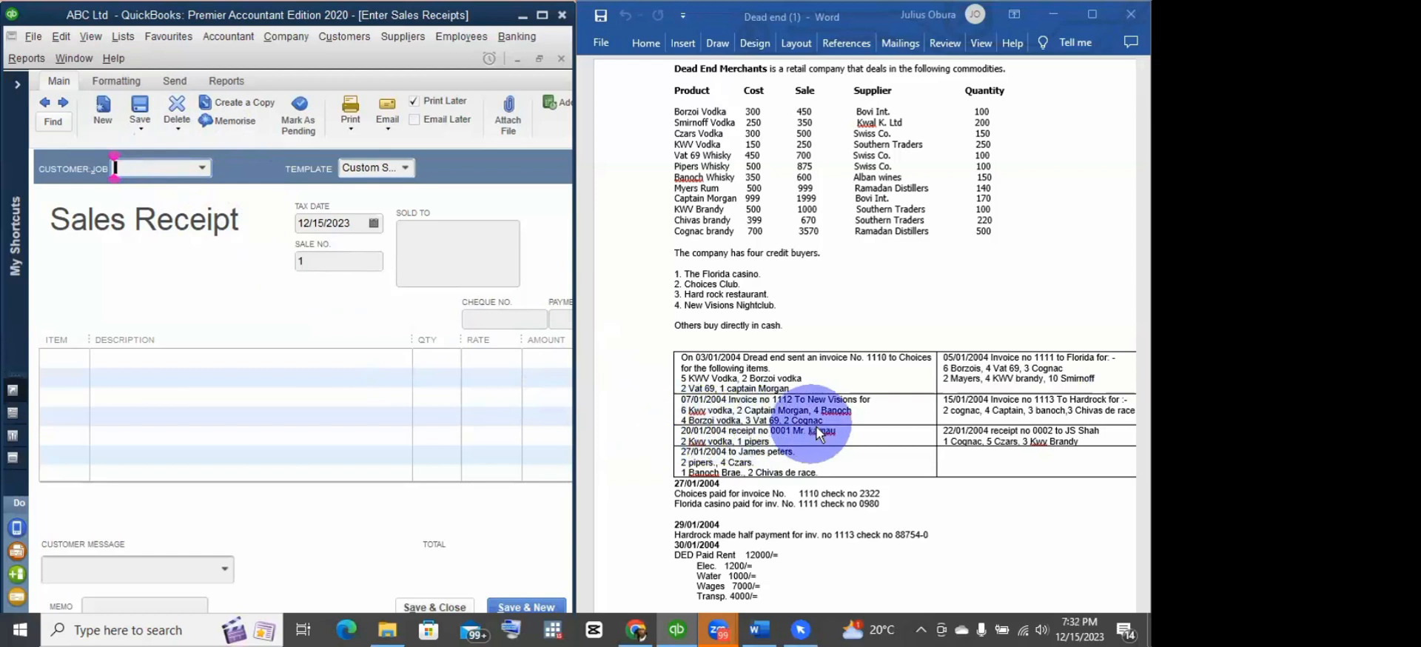
click(203, 168)
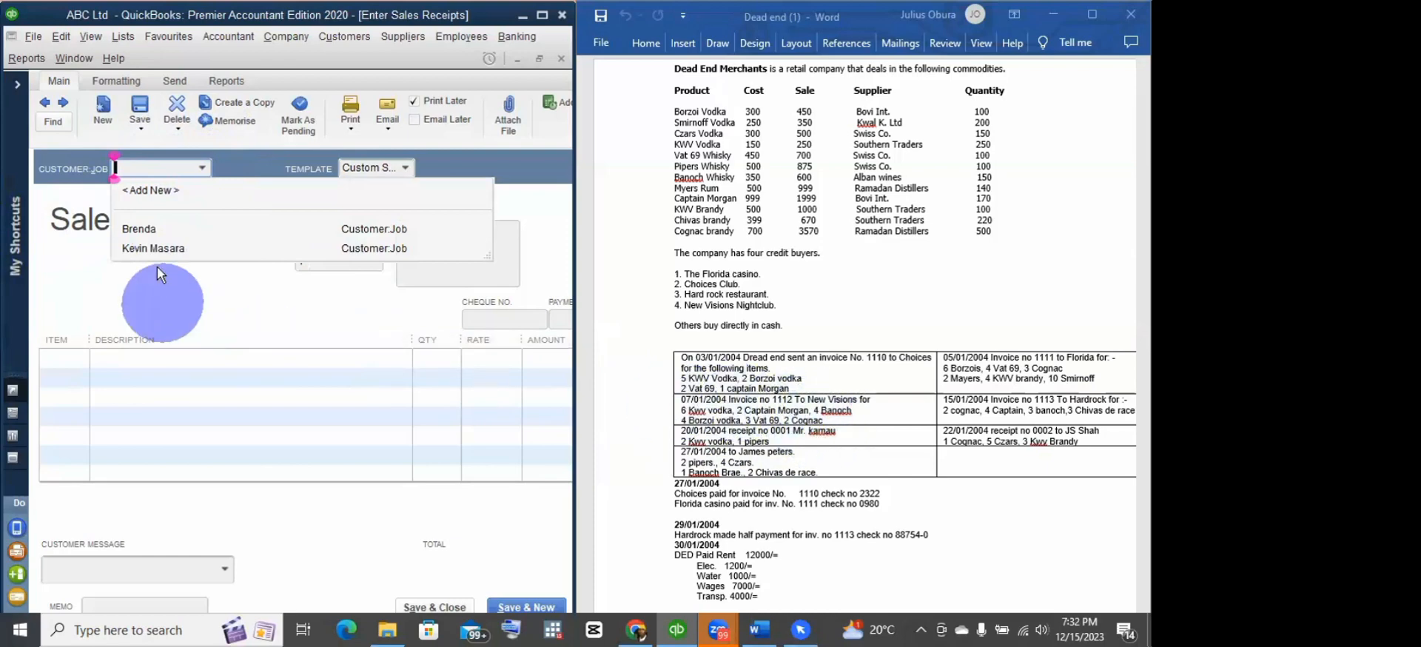
click(147, 186)
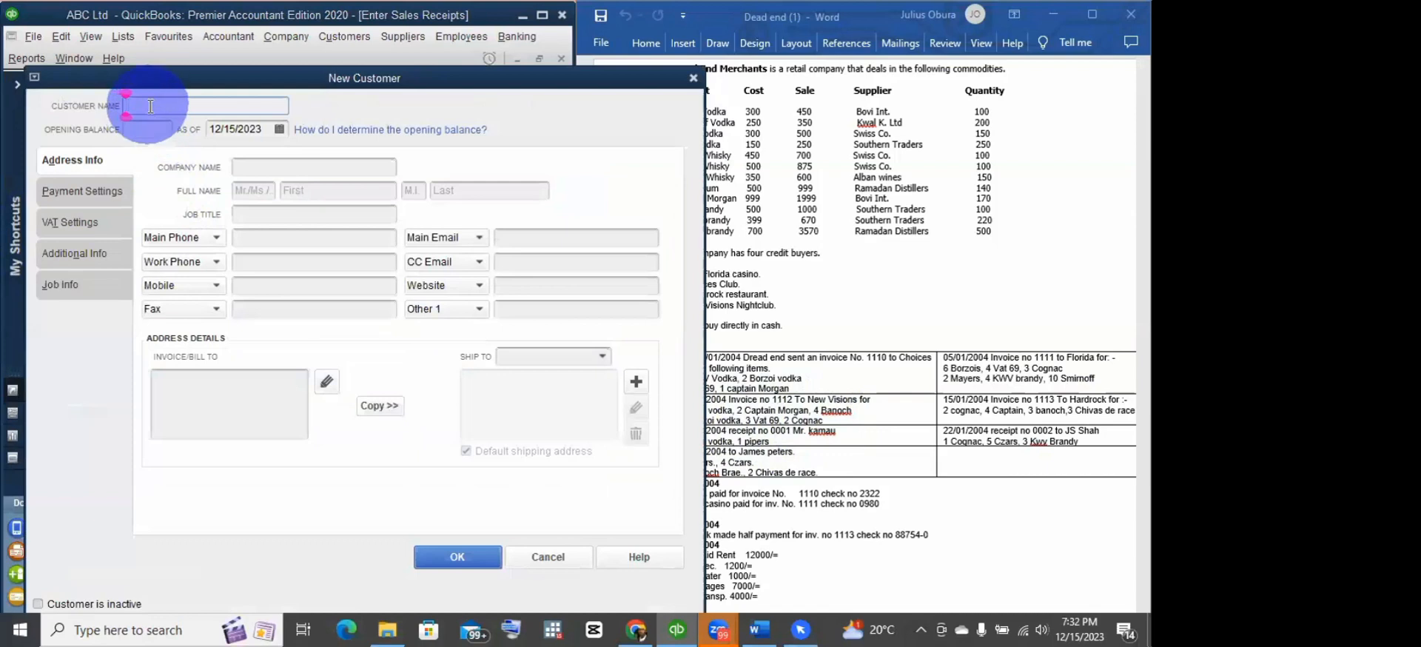
text(Mr. Kamau)
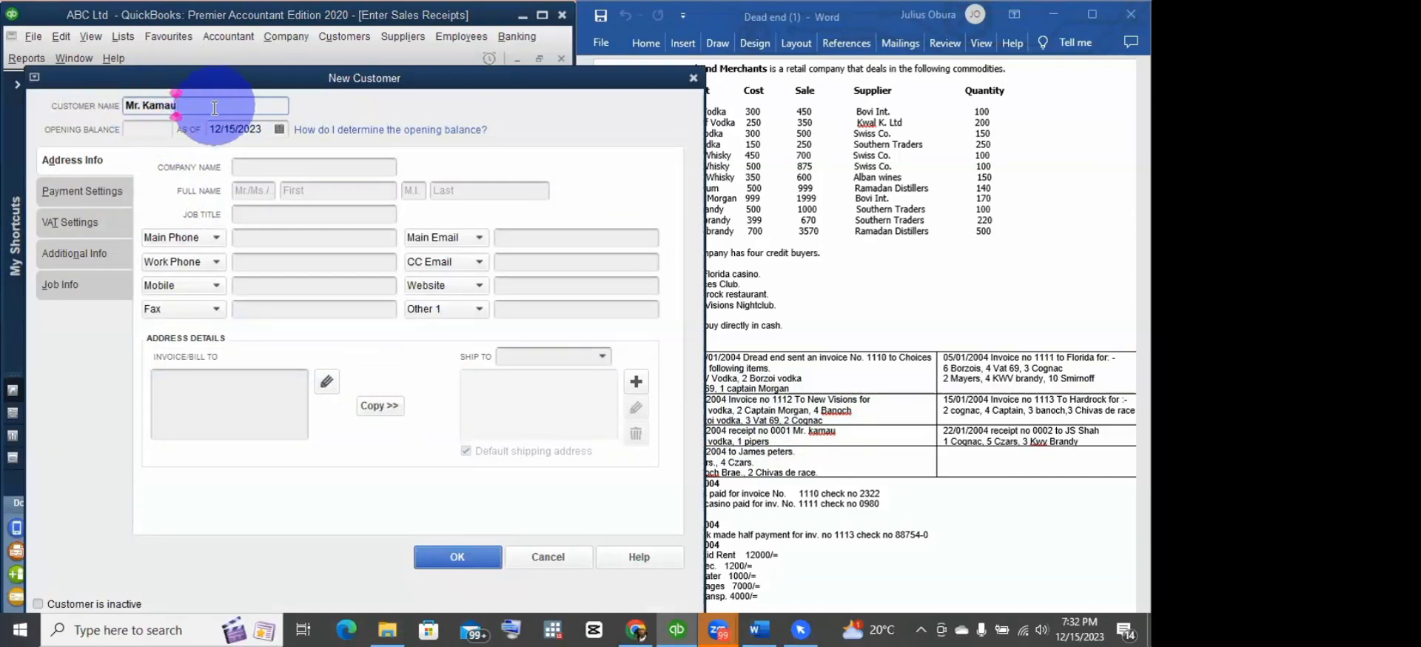
Step: Copy the customer name into the company name and save the new customer for the sales receipt
drag(196, 108, 126, 111)
key(ctrl+c)
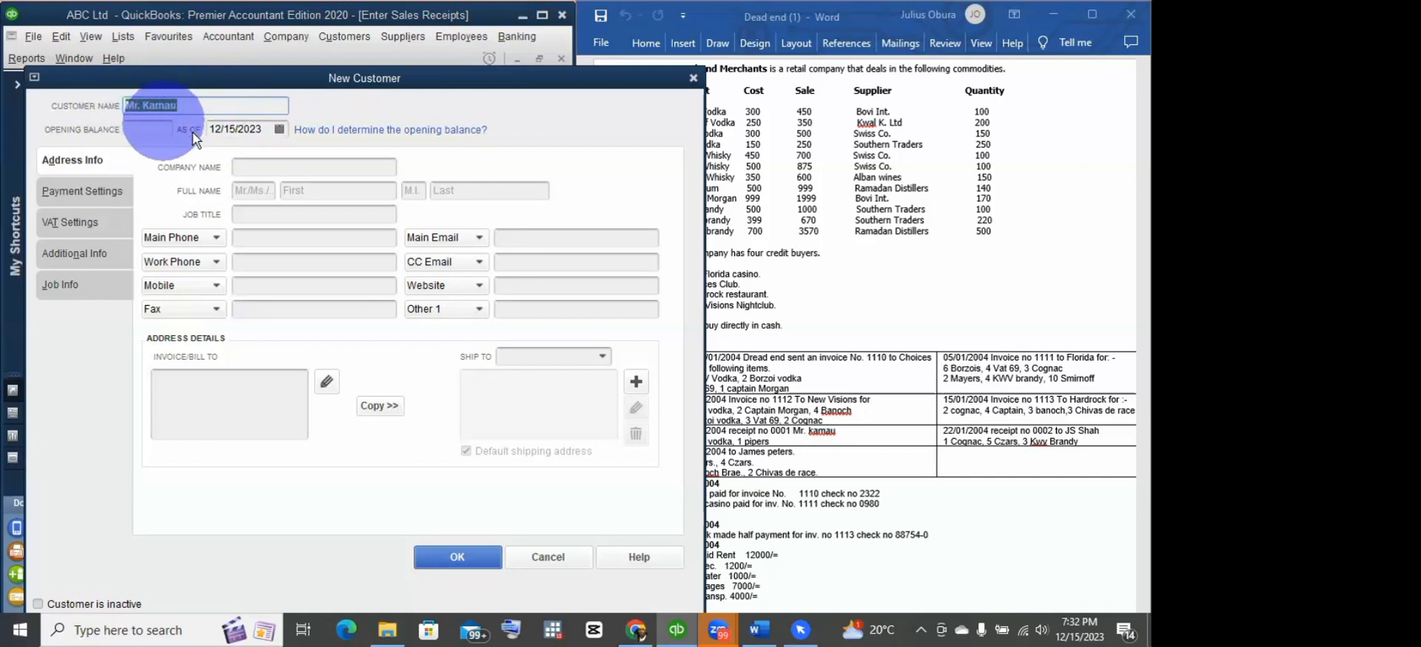
click(247, 164)
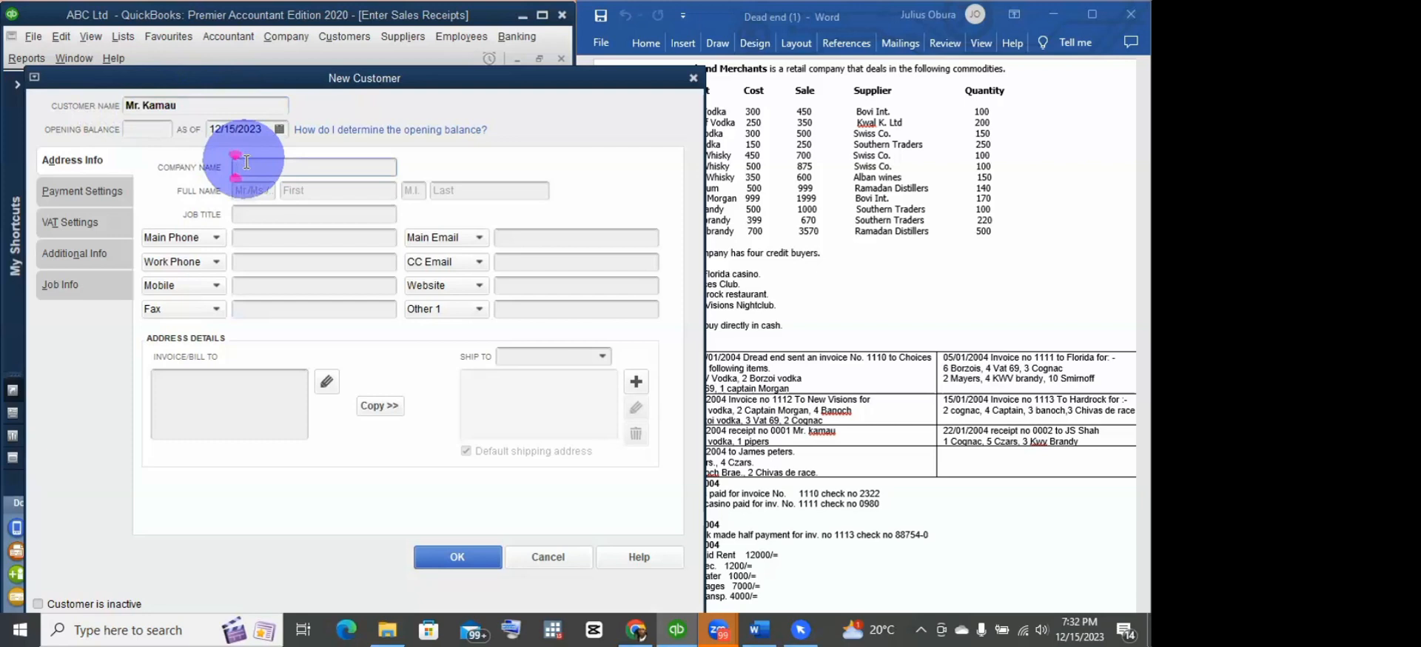
key(ctrl+v)
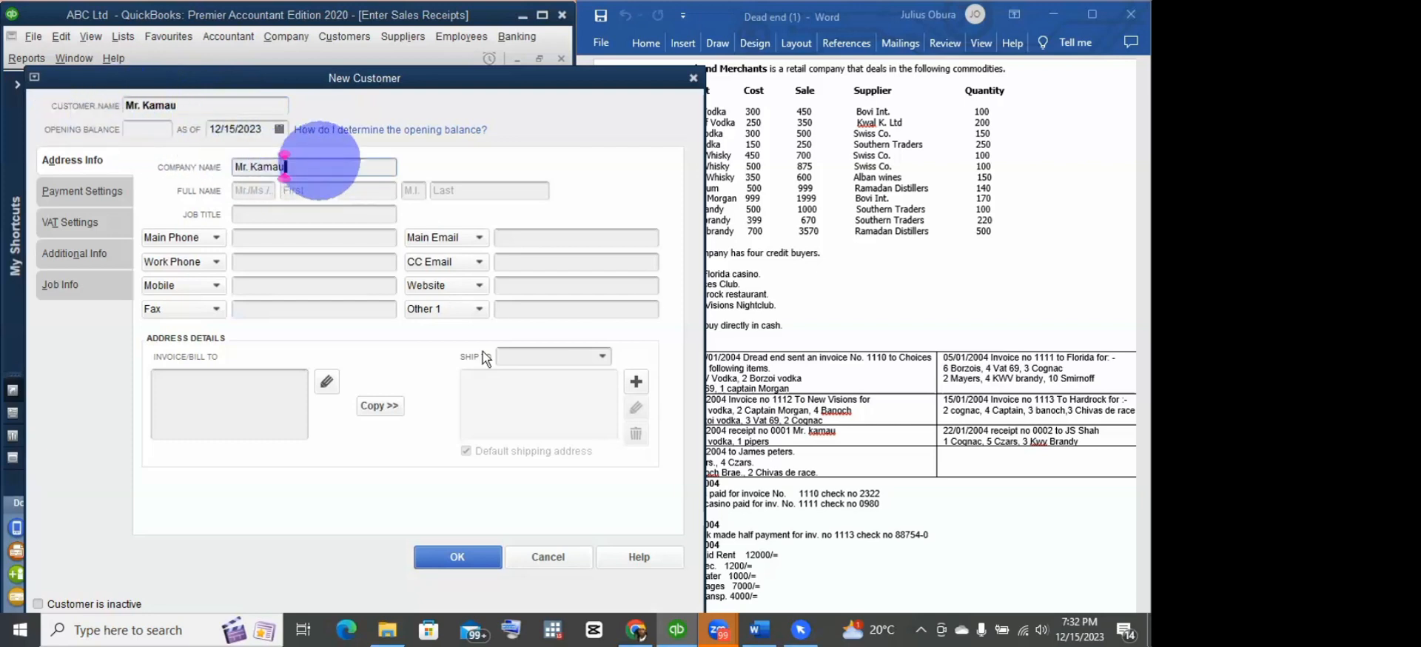
click(448, 559)
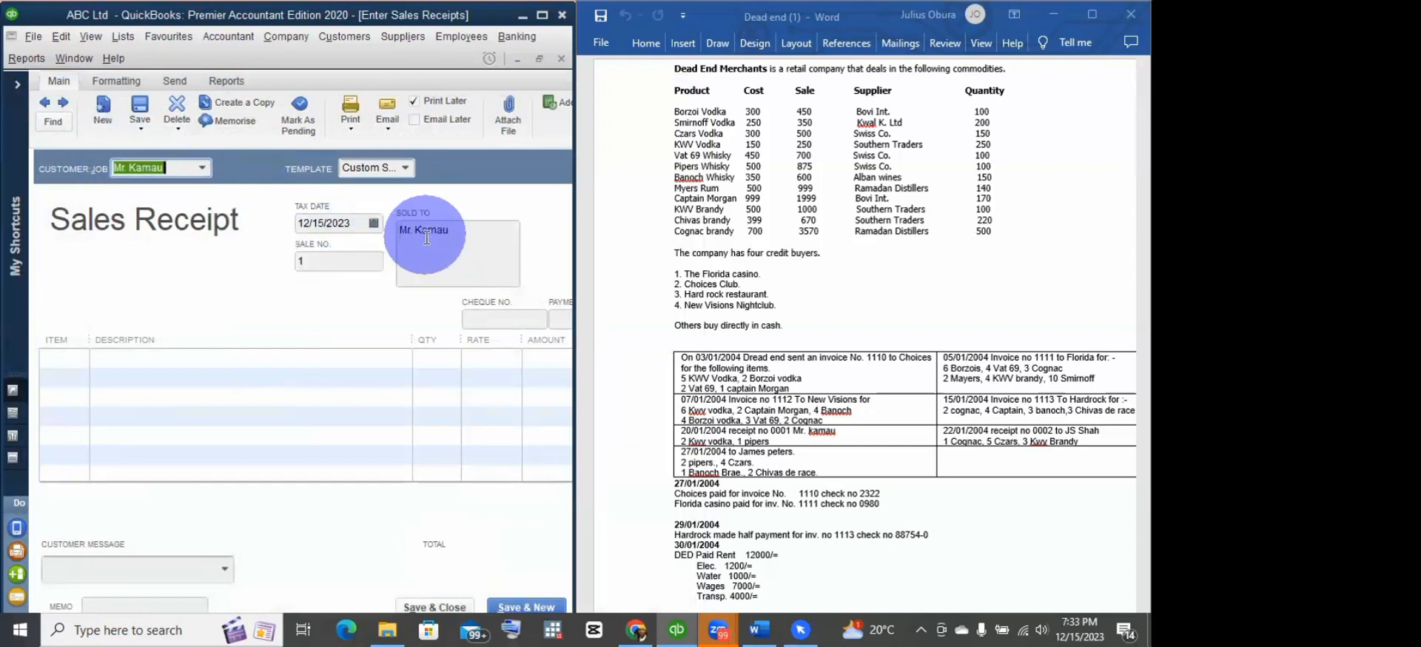
click(163, 168)
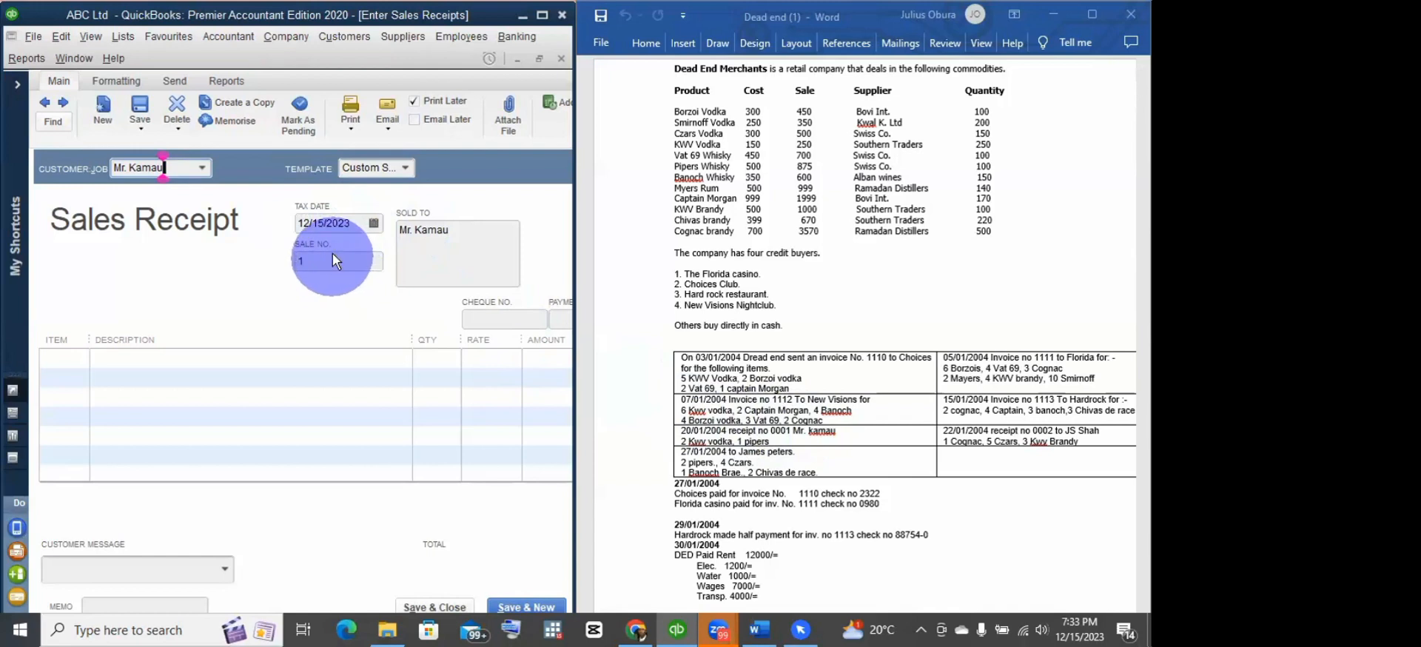
click(957, 529)
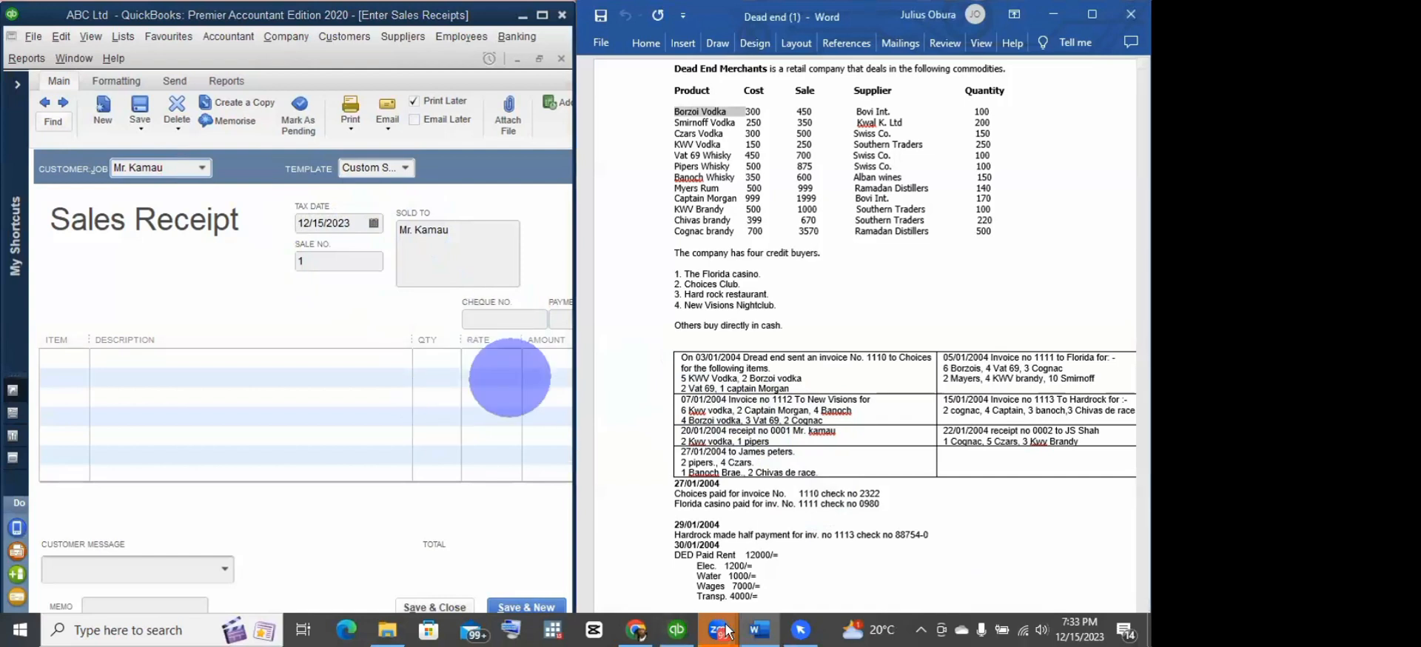
mouse_move(722, 628)
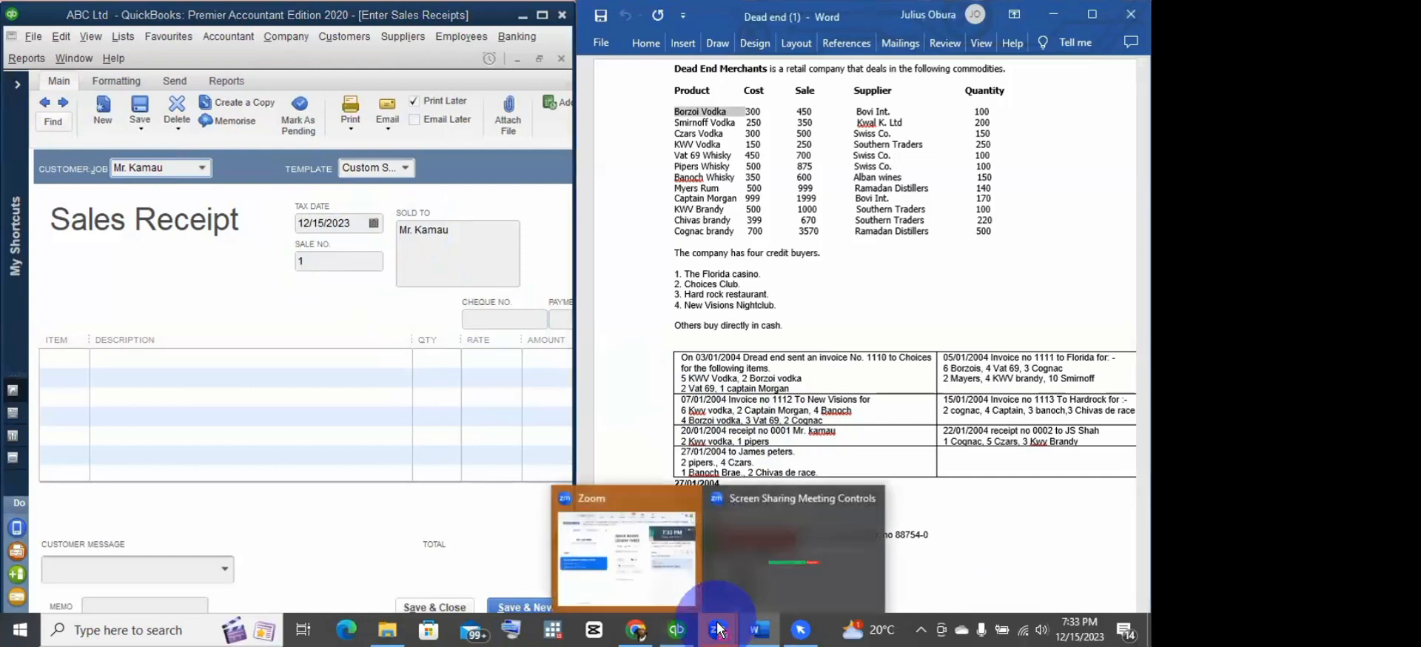
click(686, 500)
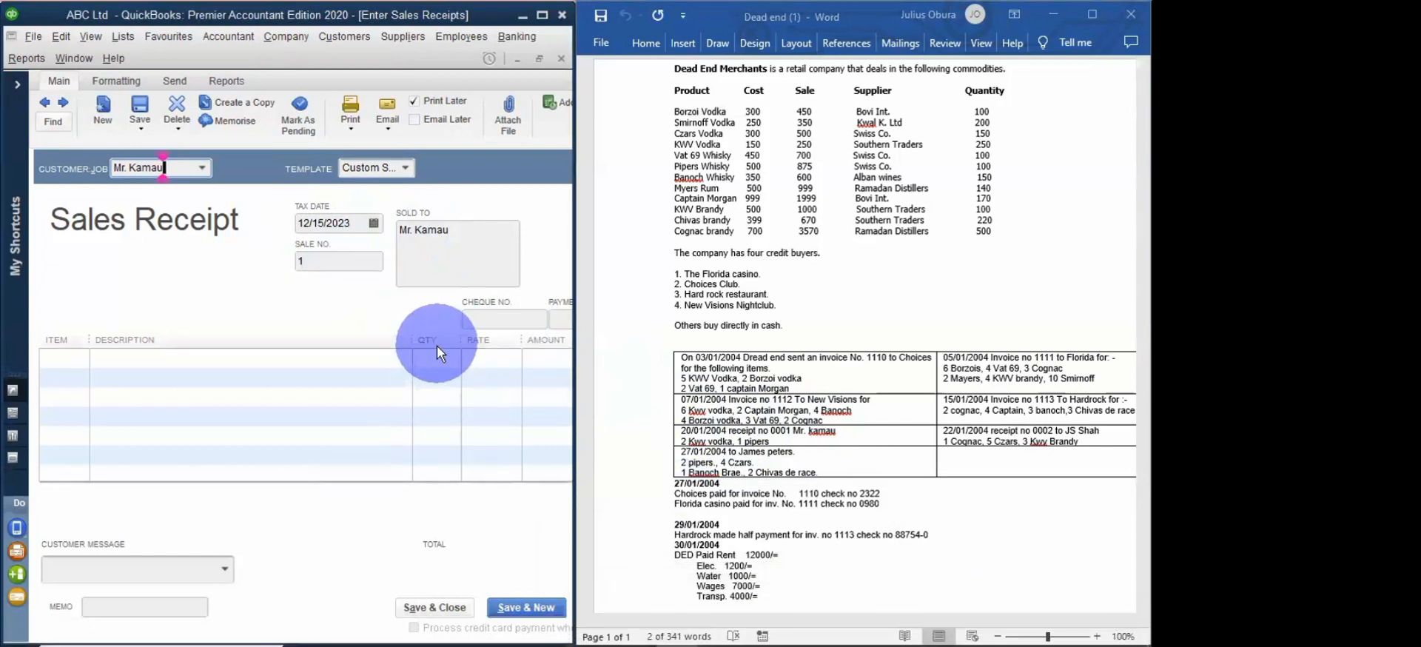
Step: Set the sales receipt's sale number to 0001, as listed in the Word document, and go to the first item line
click(307, 261)
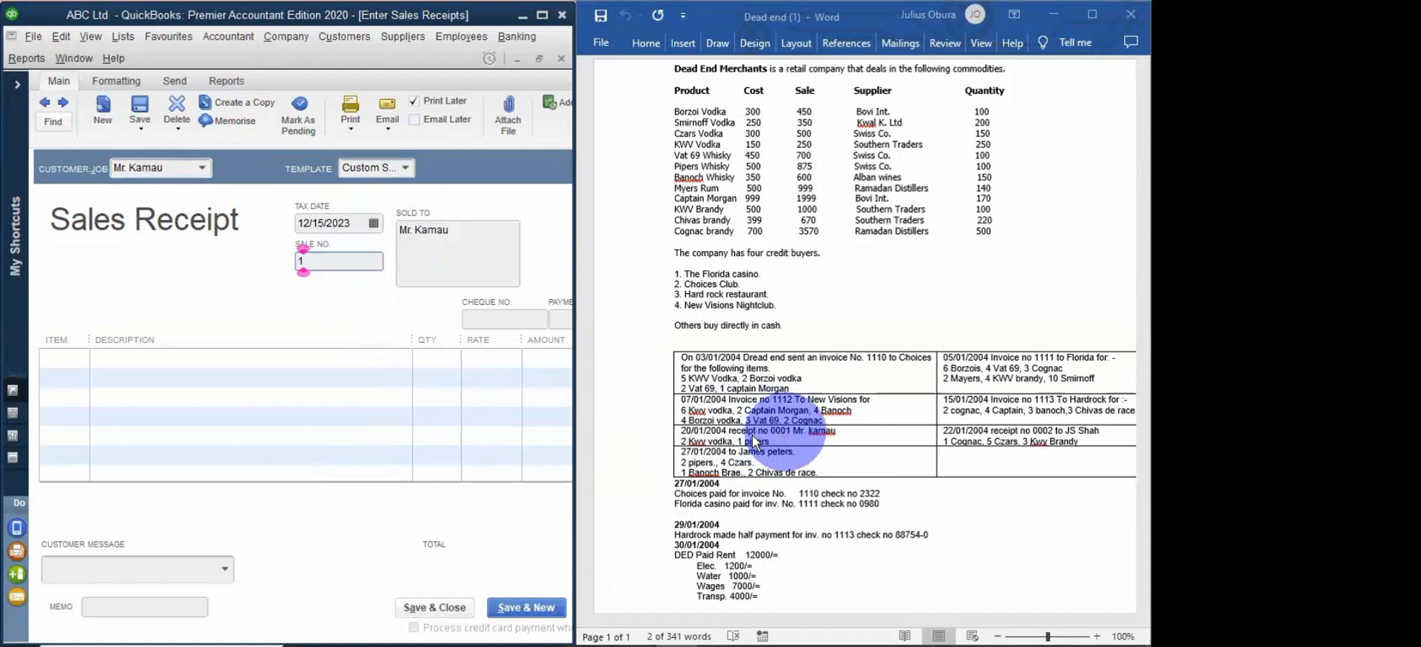
double_click(341, 265)
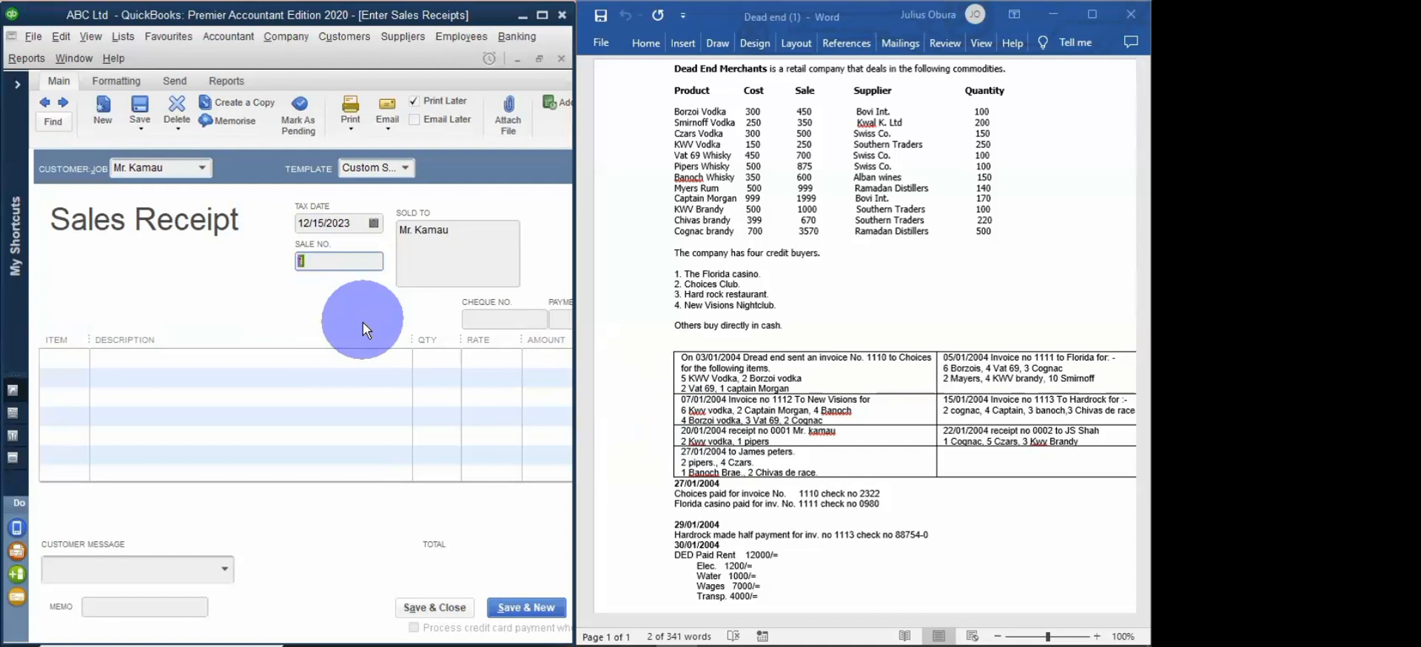
text(0001)
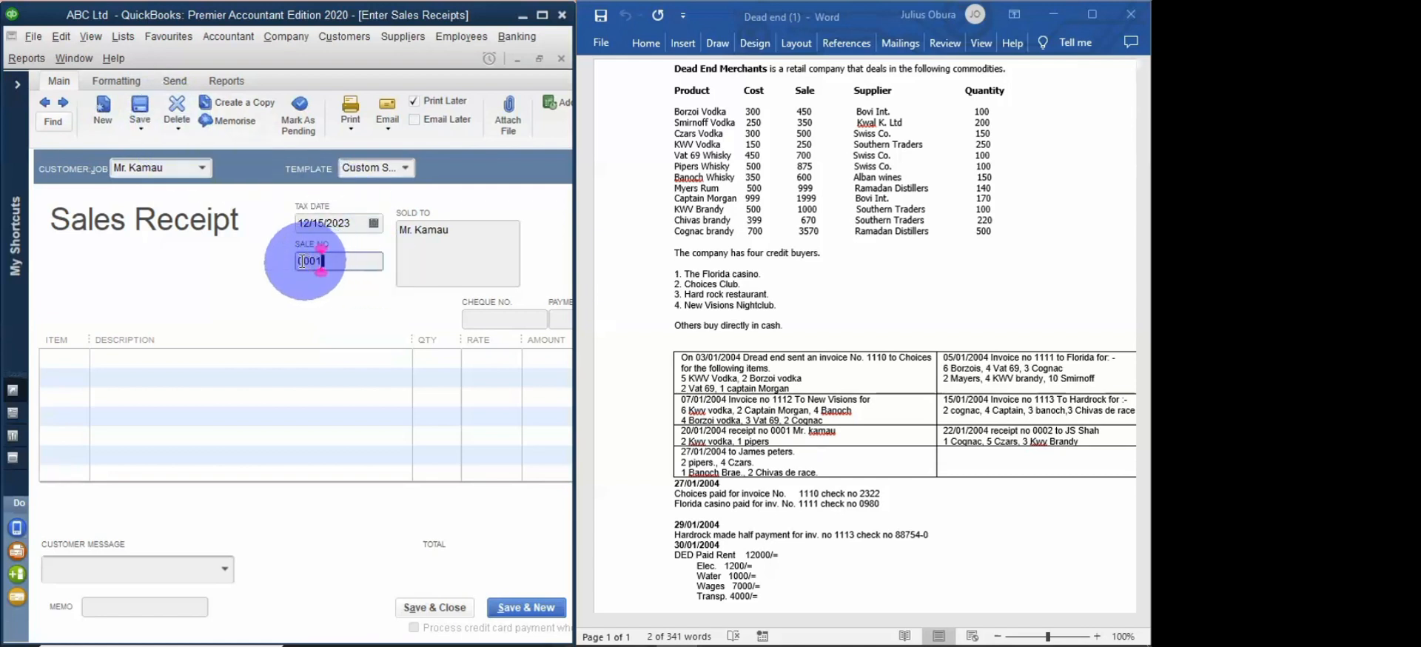
click(494, 316)
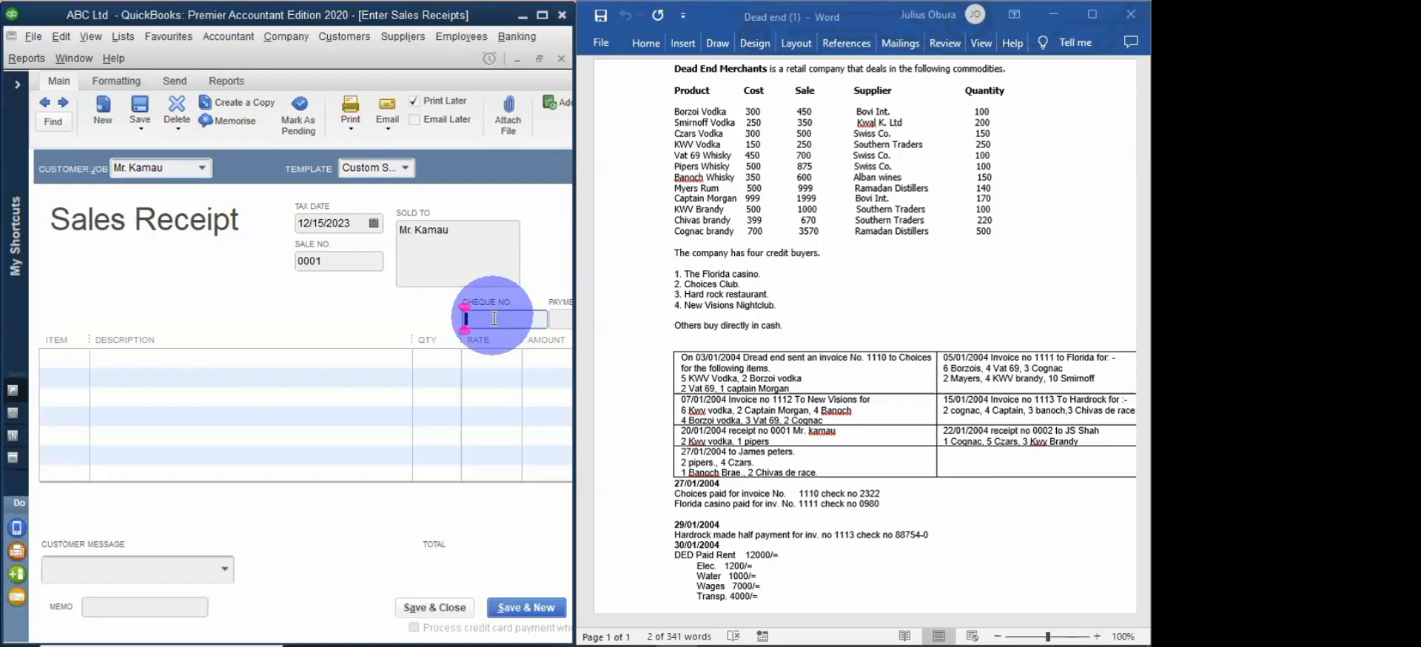
click(65, 357)
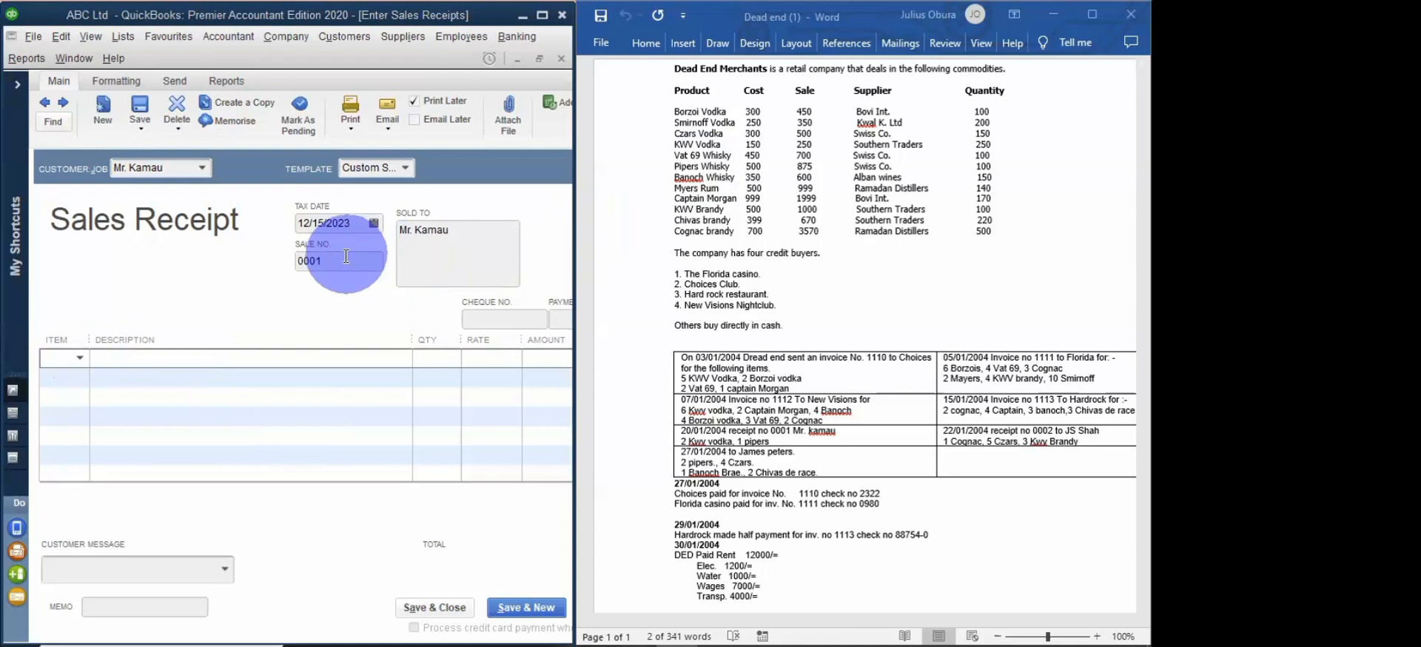
click(542, 15)
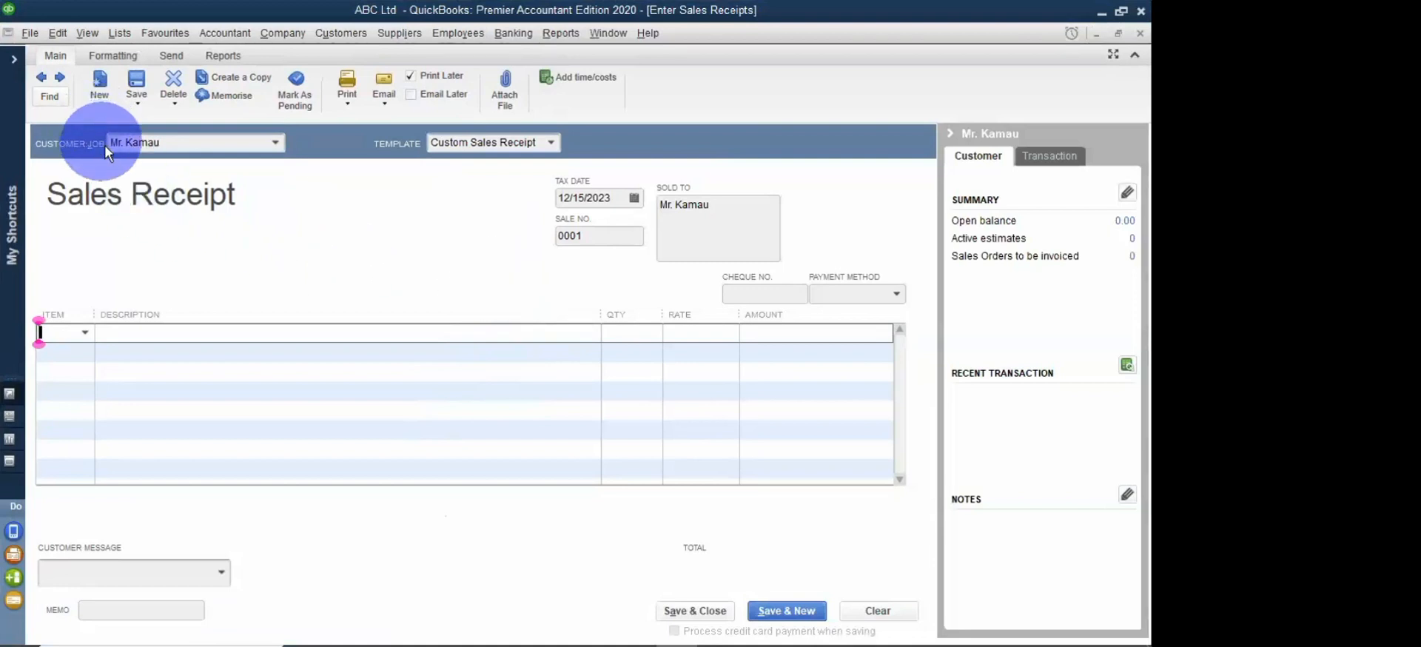
click(269, 140)
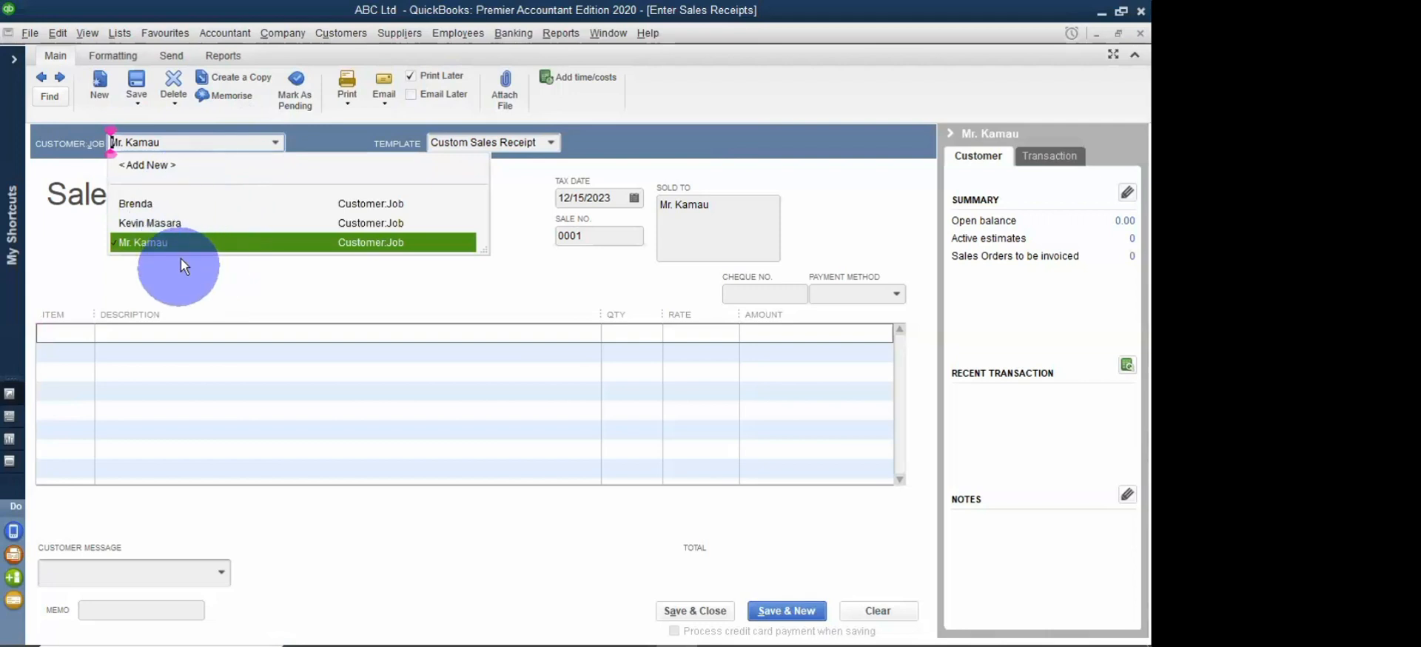
click(141, 166)
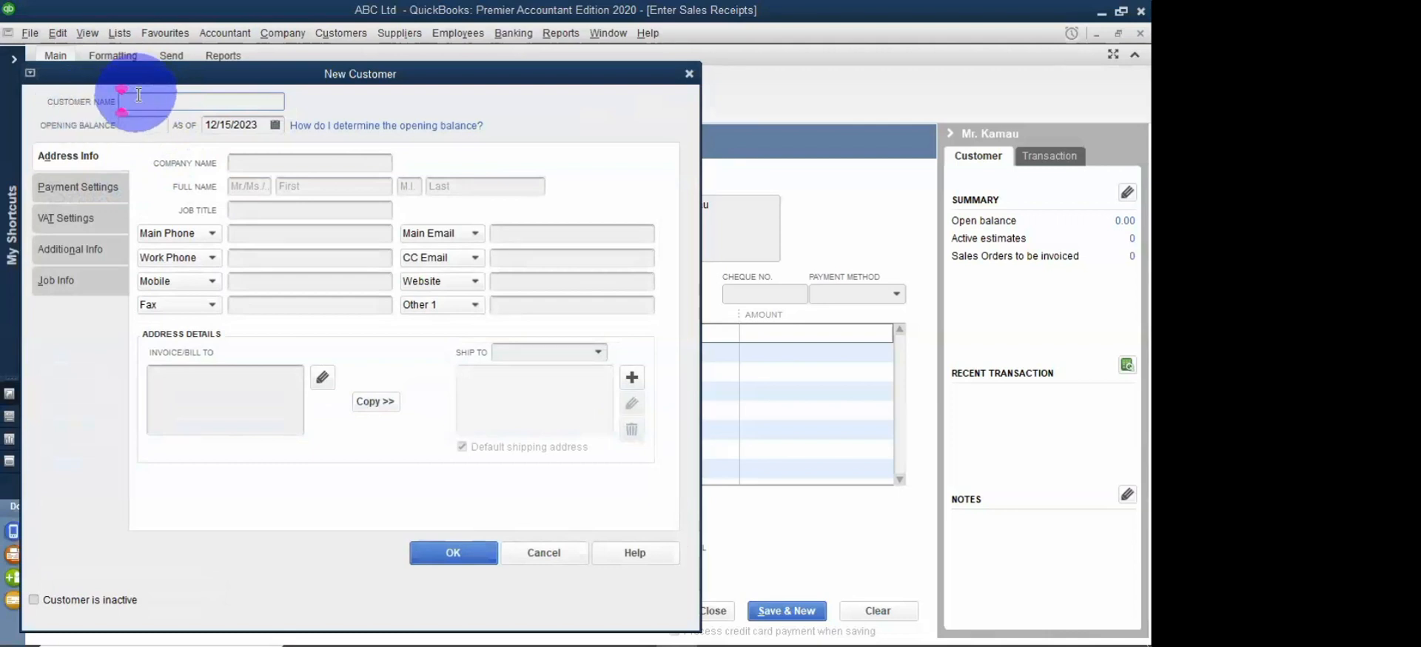
click(261, 161)
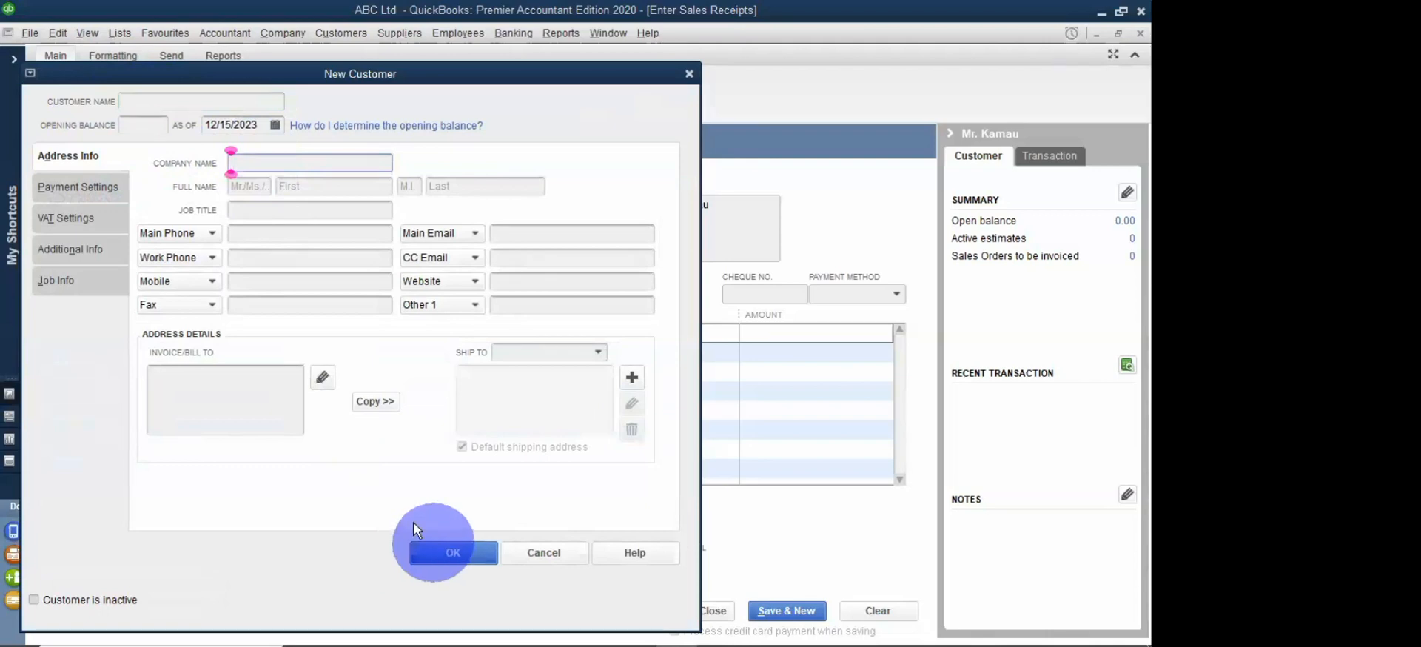
click(687, 73)
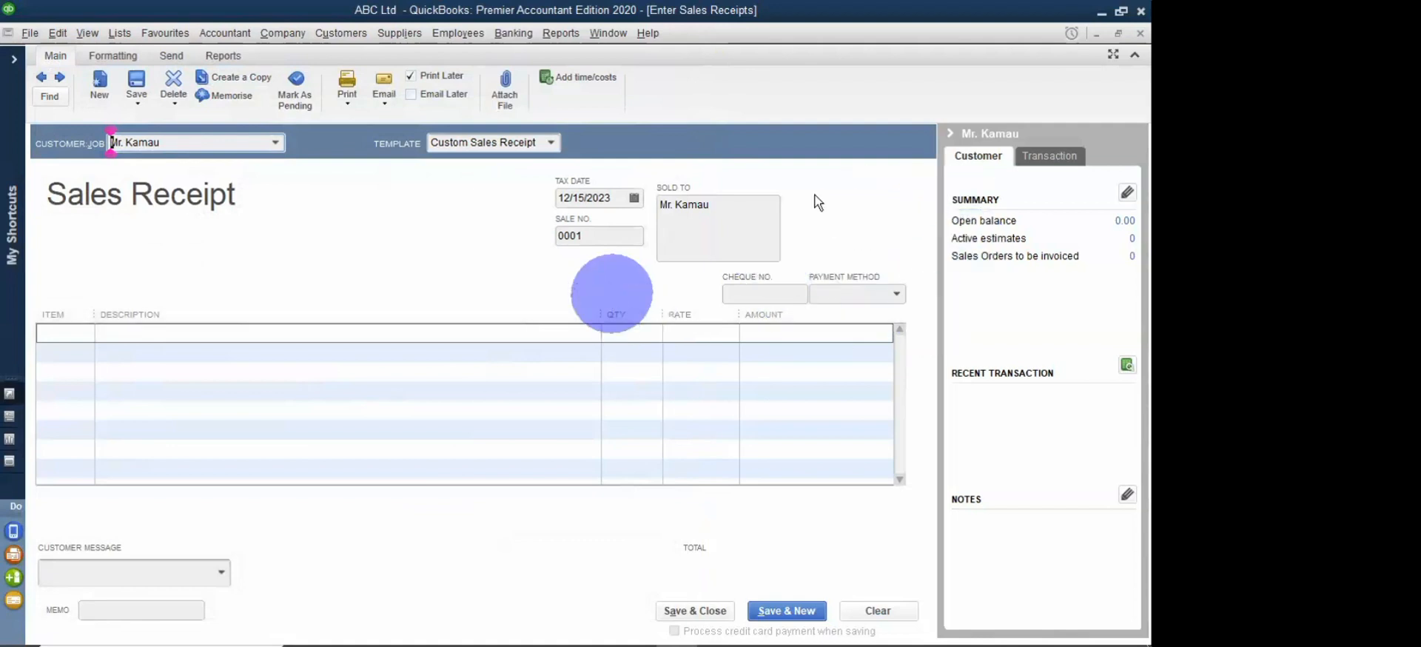
Step: Set the sales receipt's payment method to Cash
click(895, 294)
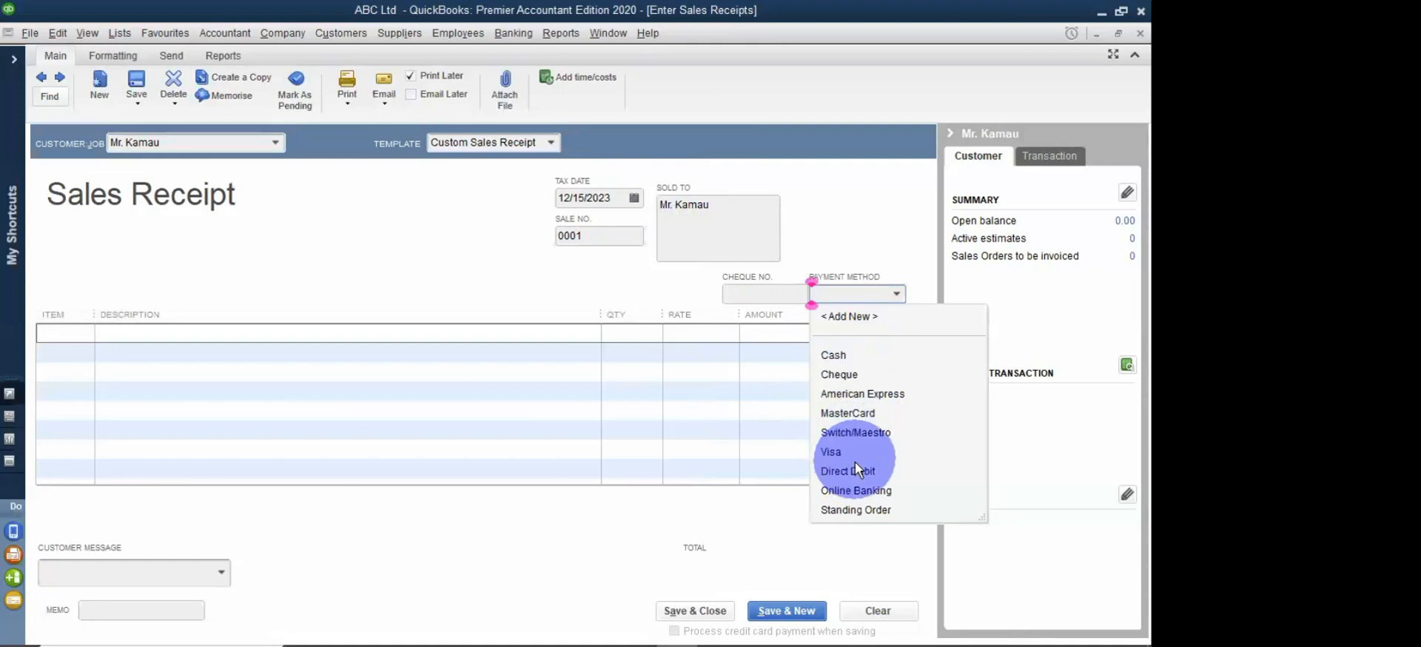
click(838, 355)
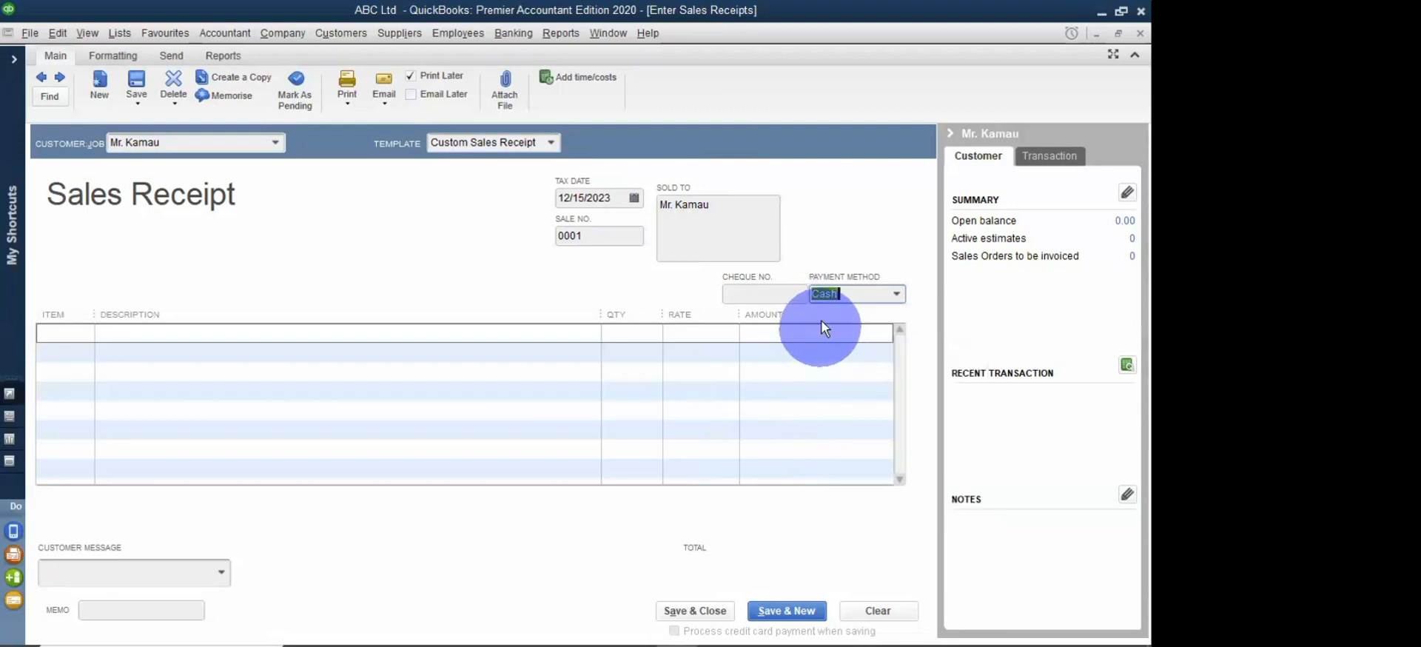
Step: Try Cheque as the payment method, go to the cheque number, and switch the payment method back to Cash
click(896, 295)
click(840, 377)
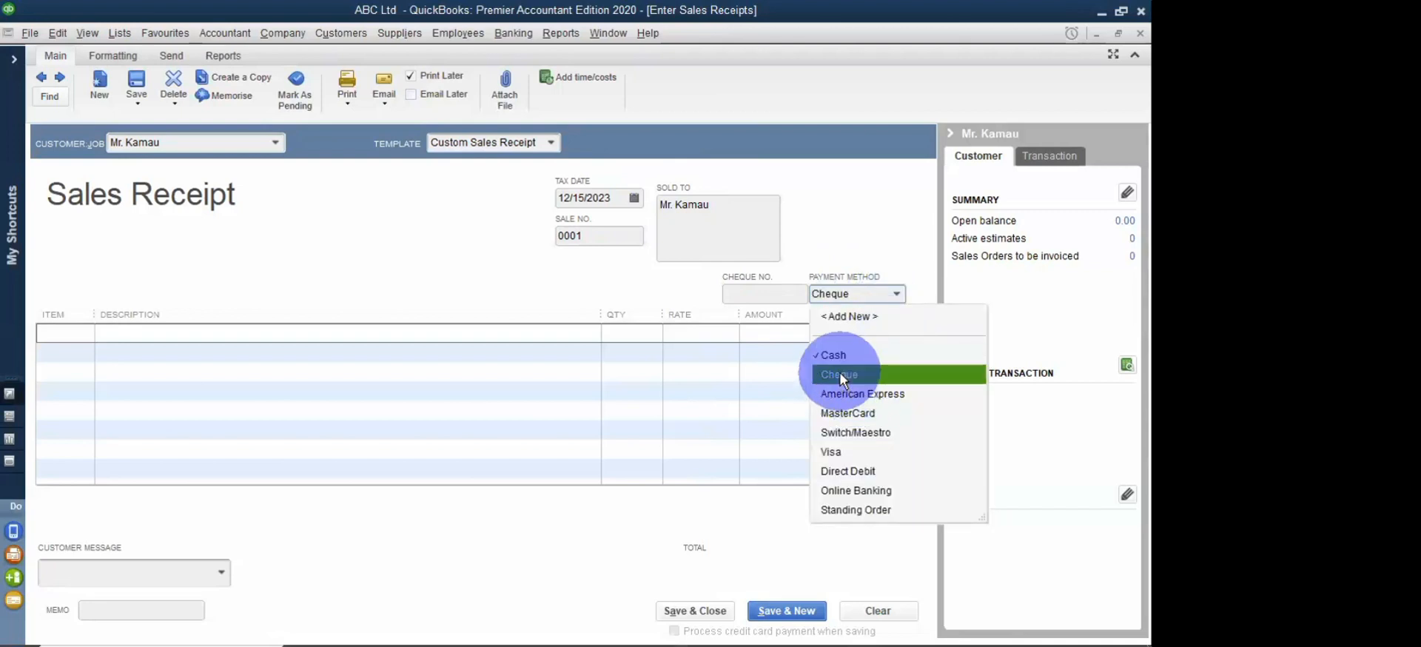
click(771, 294)
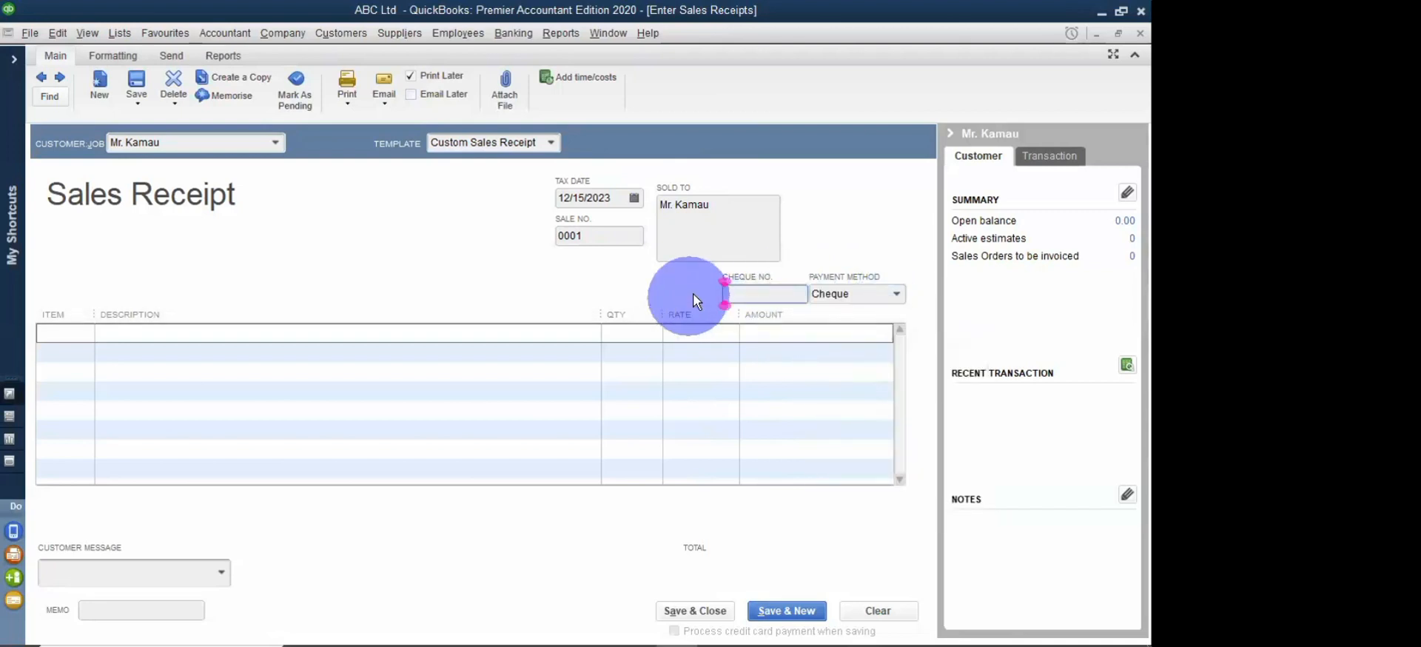
click(896, 293)
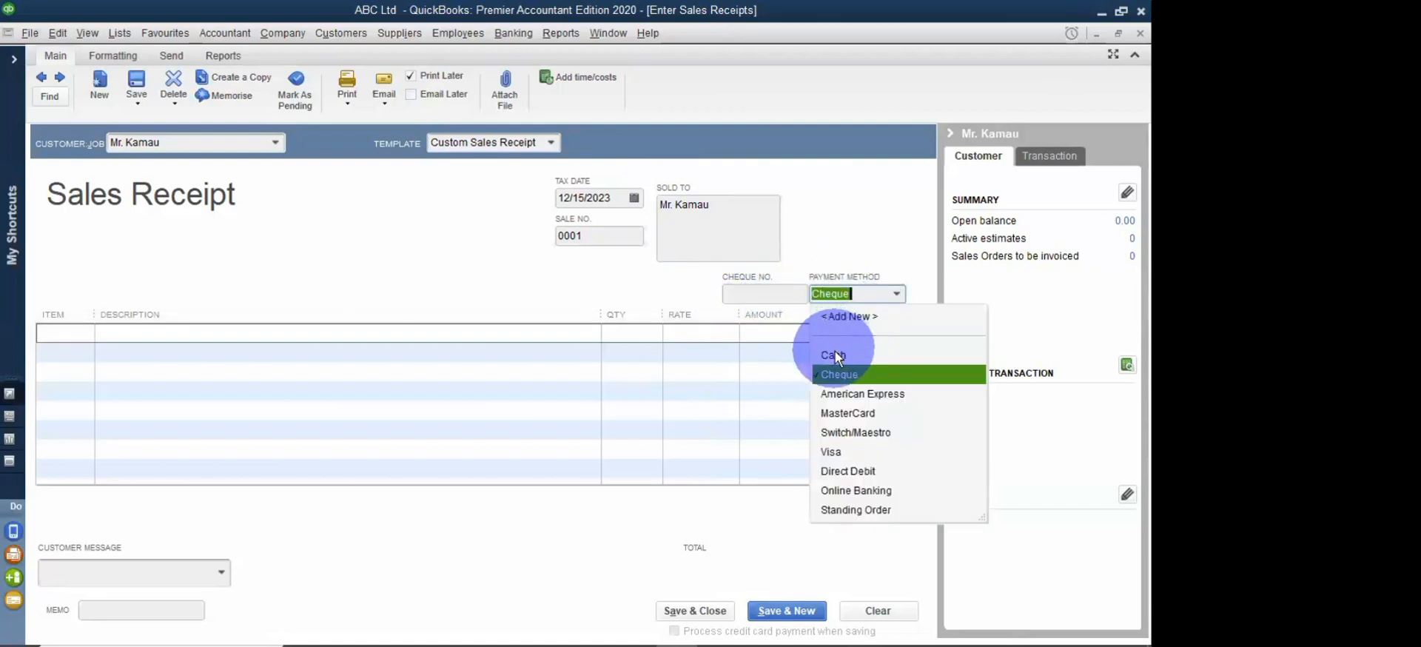
click(835, 352)
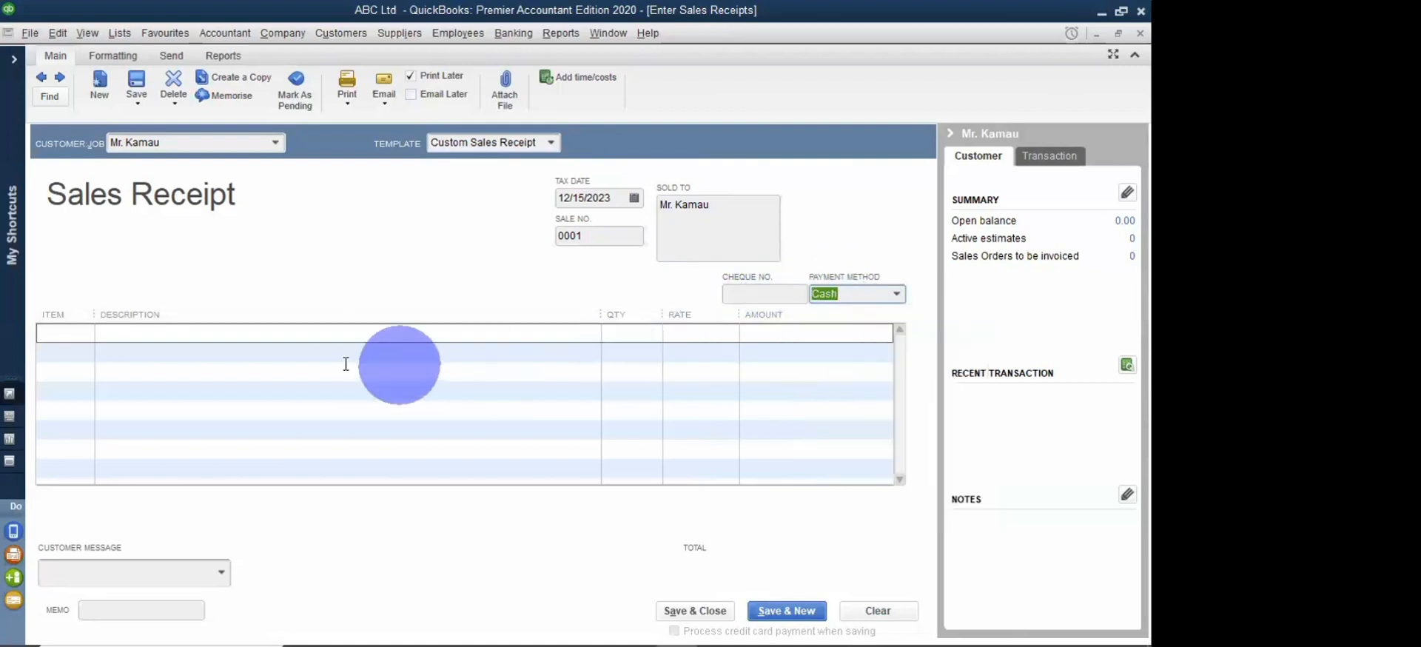
Step: Check receipt no 0001 in the Word document and enter KWV Vodka with quantity 2 on the sales receipt's first item line
click(78, 334)
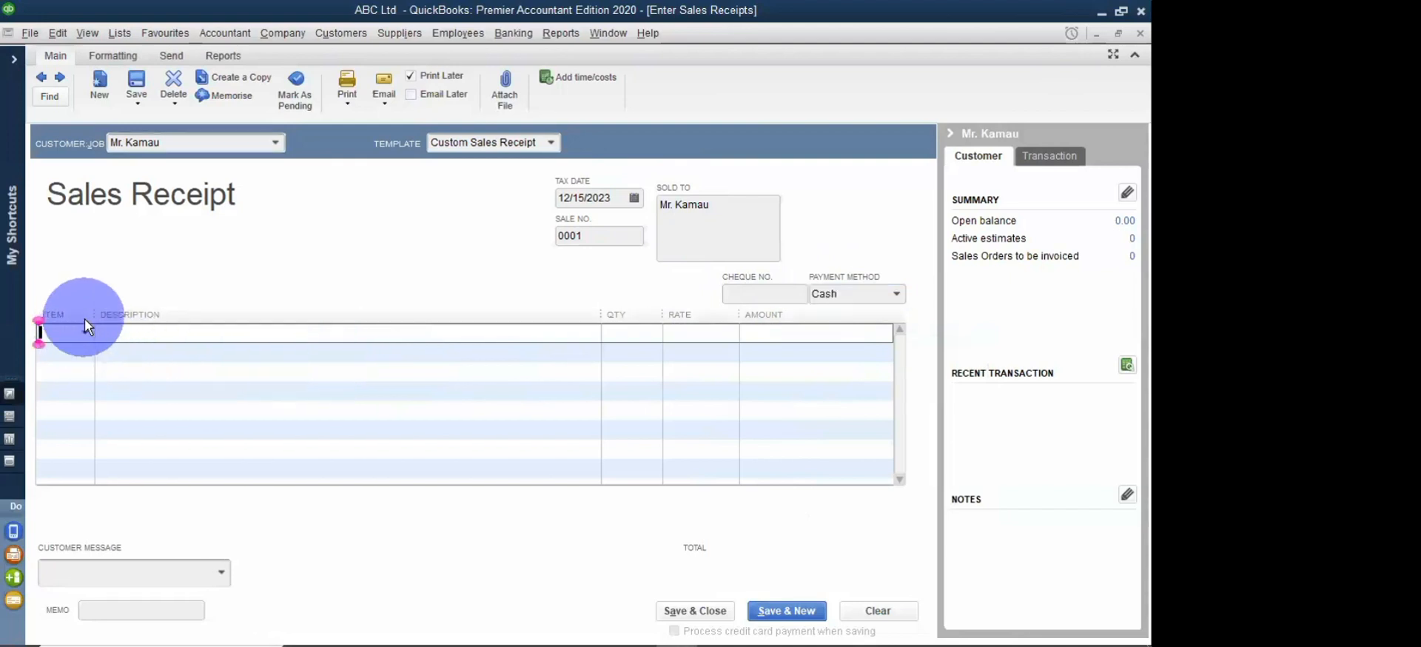
click(82, 333)
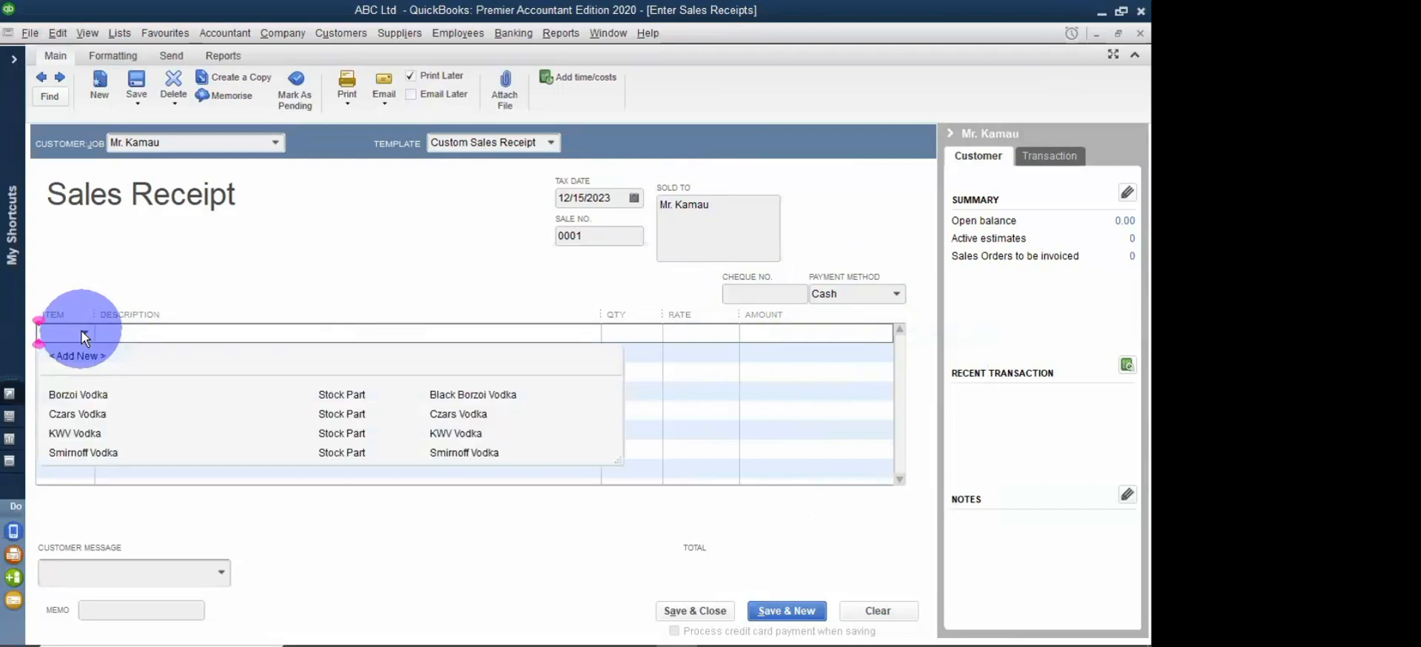
mouse_move(759, 637)
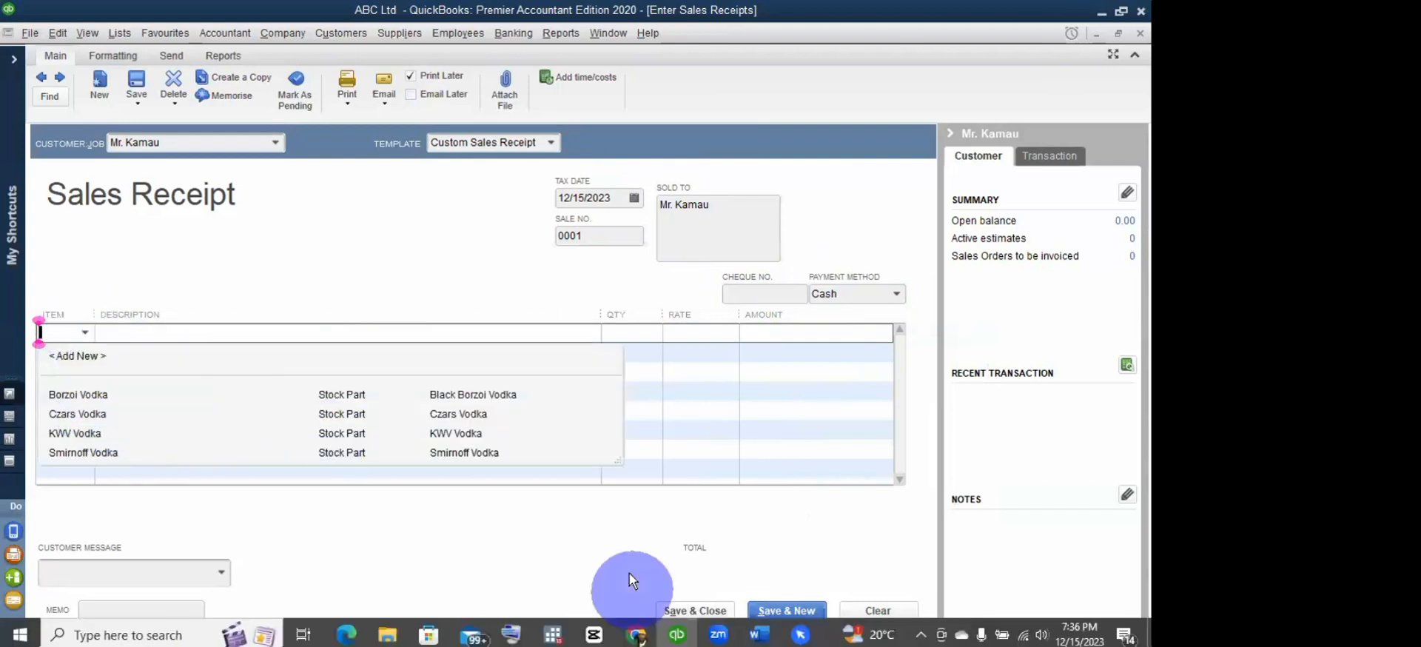
click(756, 635)
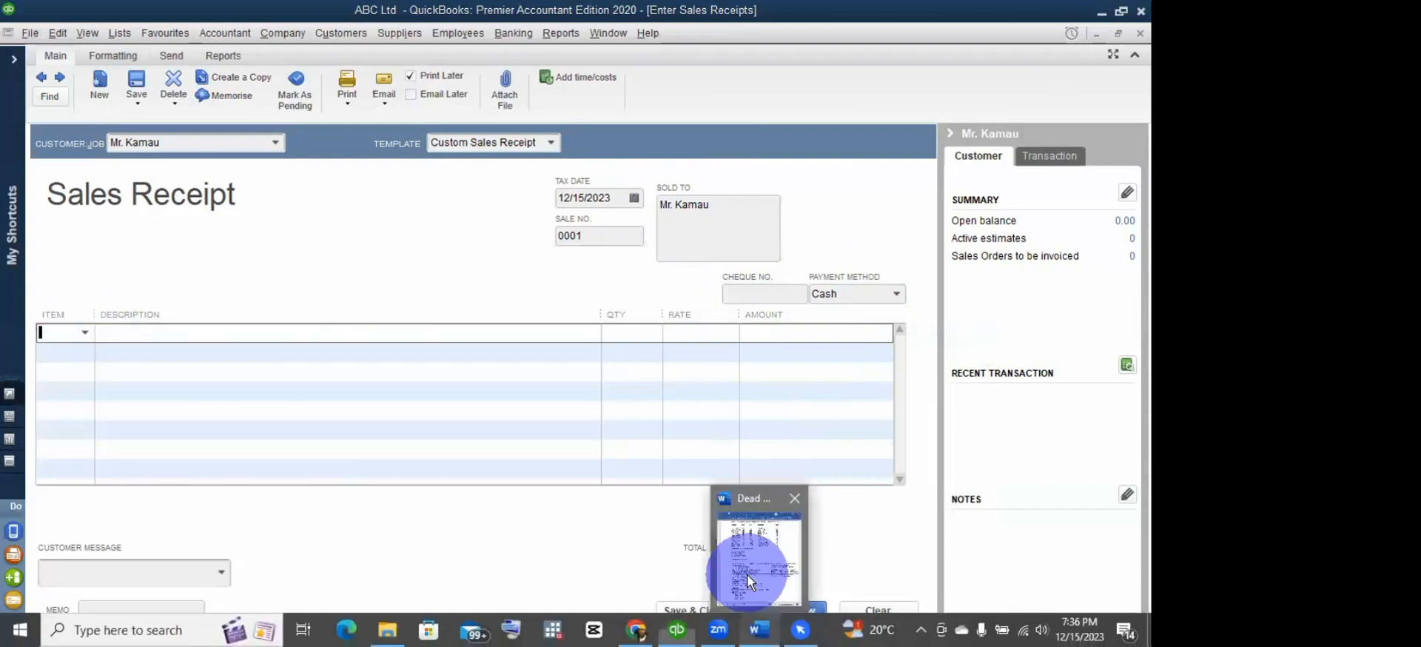
click(747, 574)
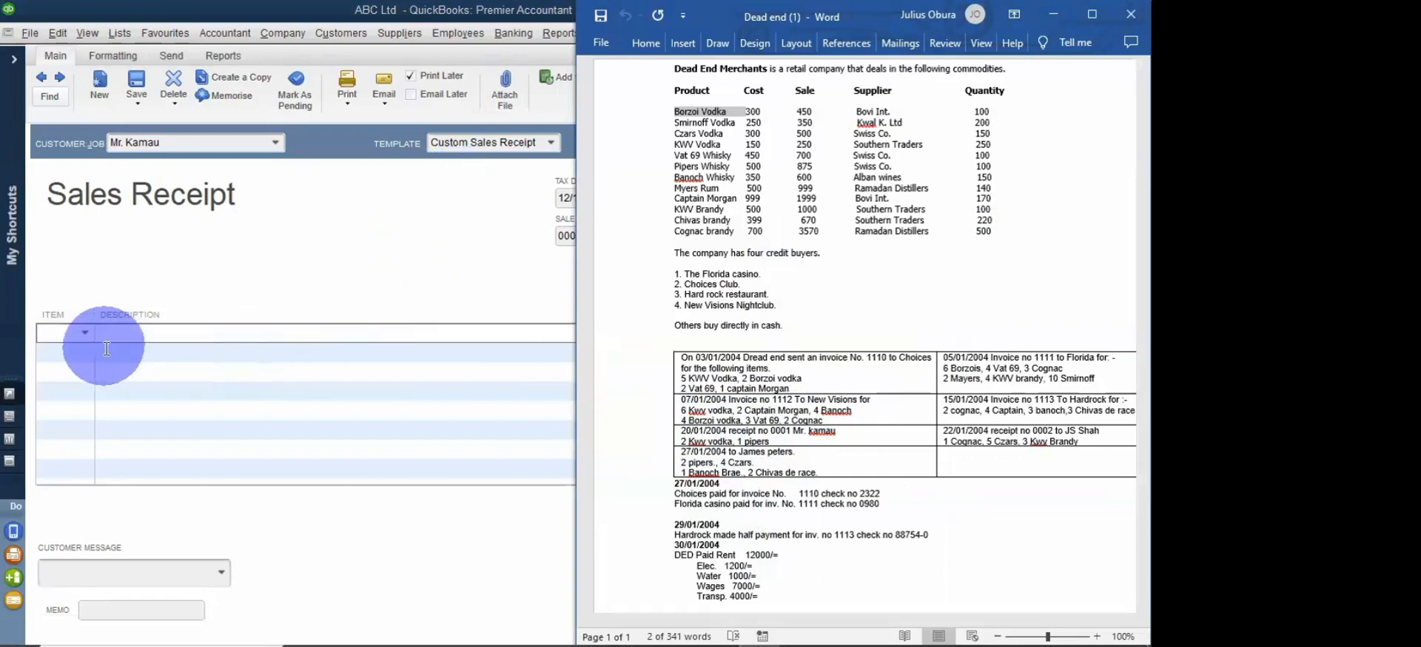
click(84, 330)
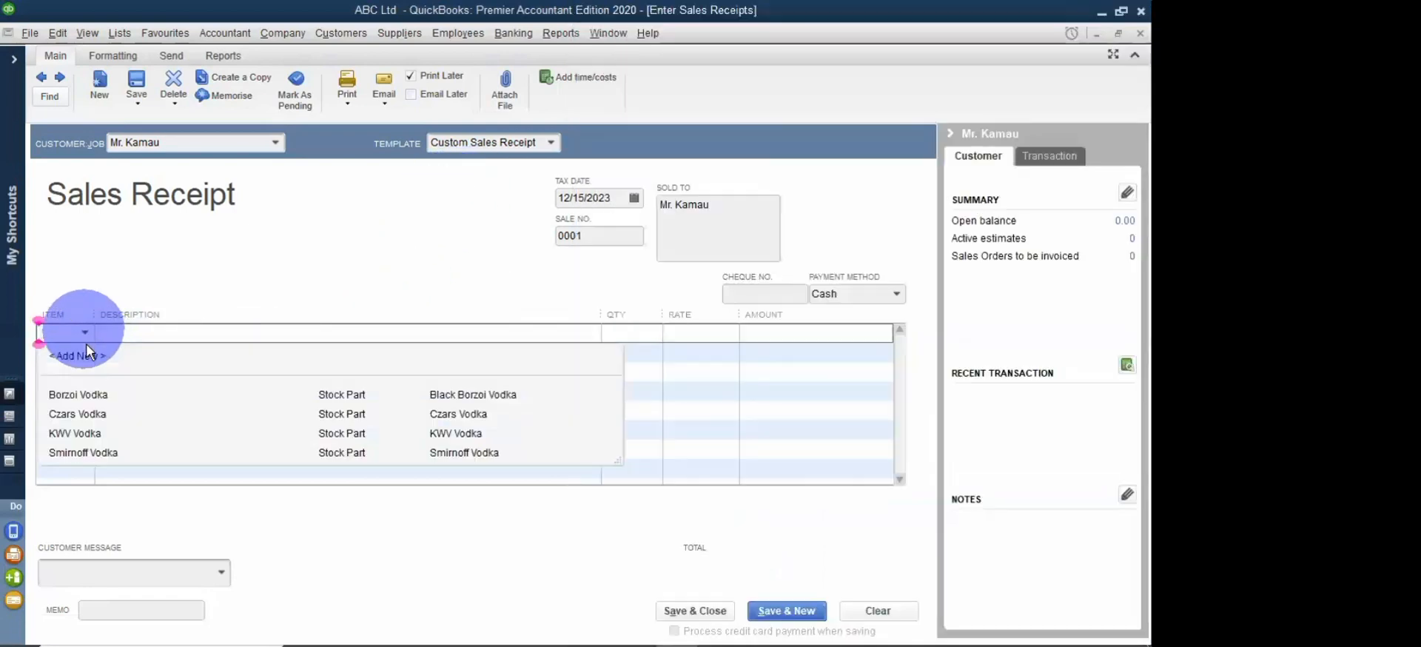
click(86, 433)
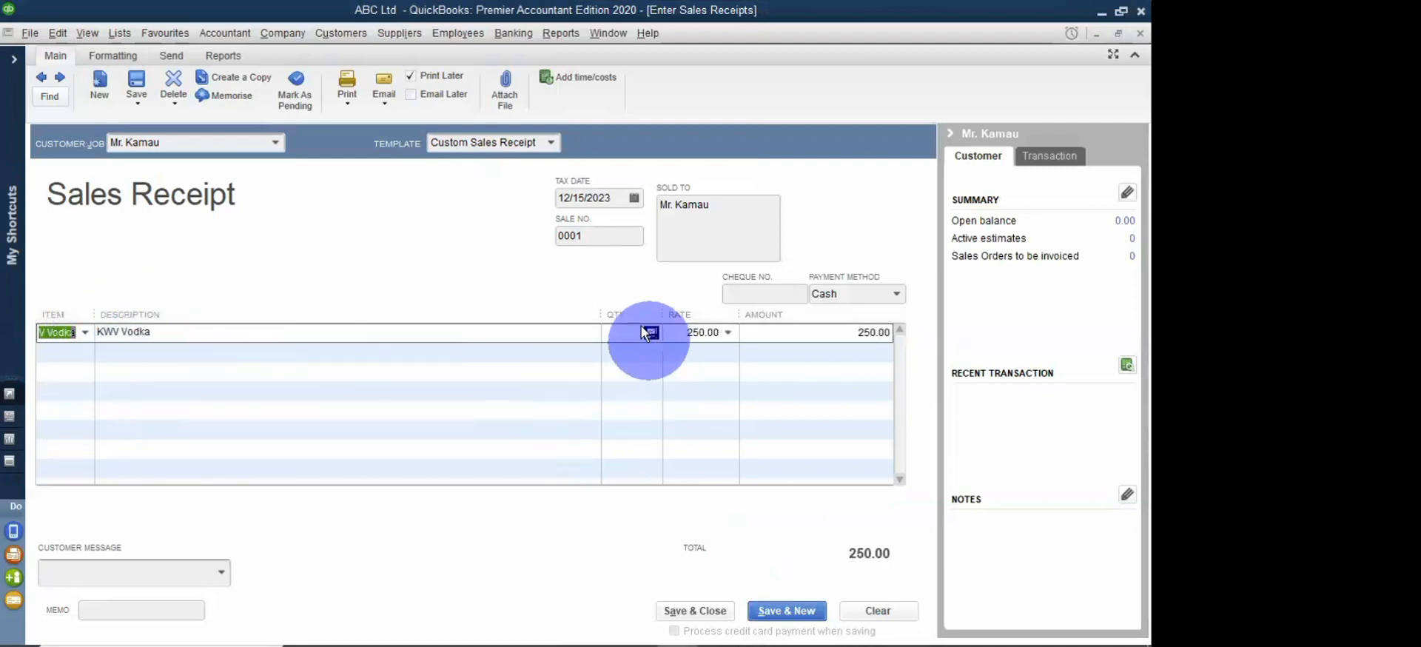
click(608, 333)
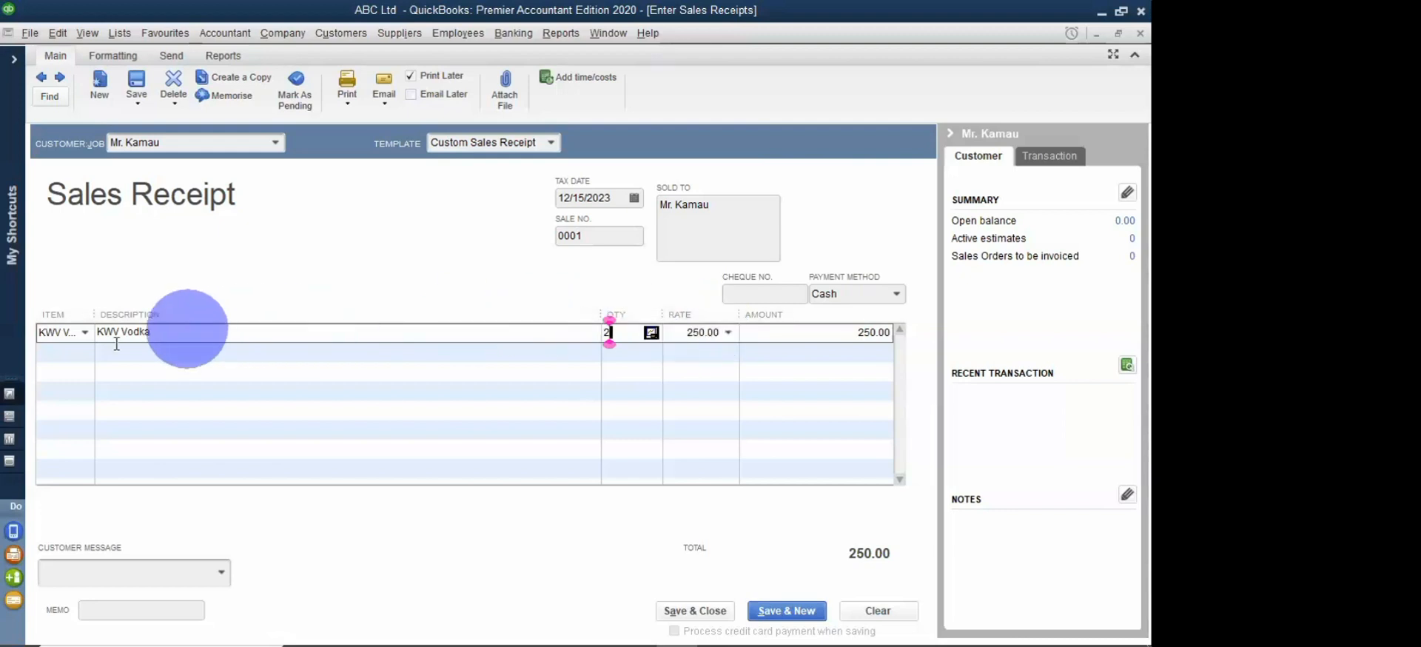
Step: Start a new Stock Part item from the receipt's second item line and name it Pipers
click(62, 349)
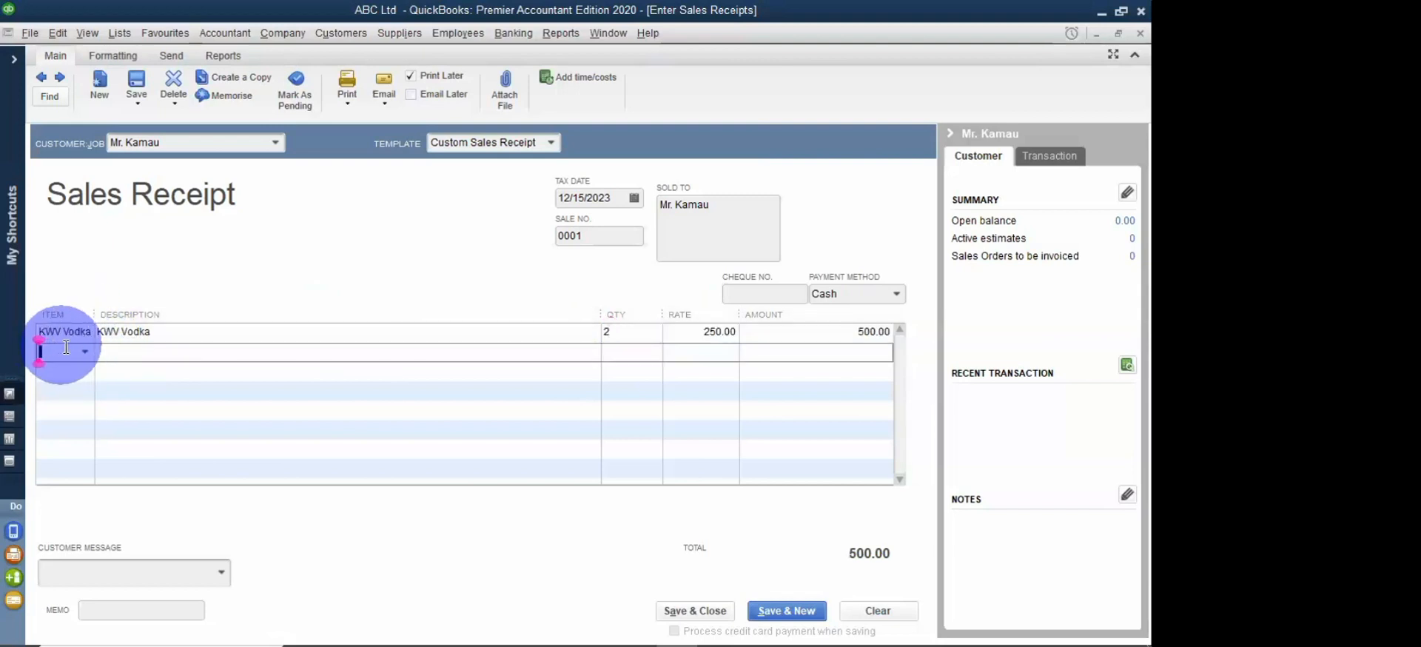
click(84, 350)
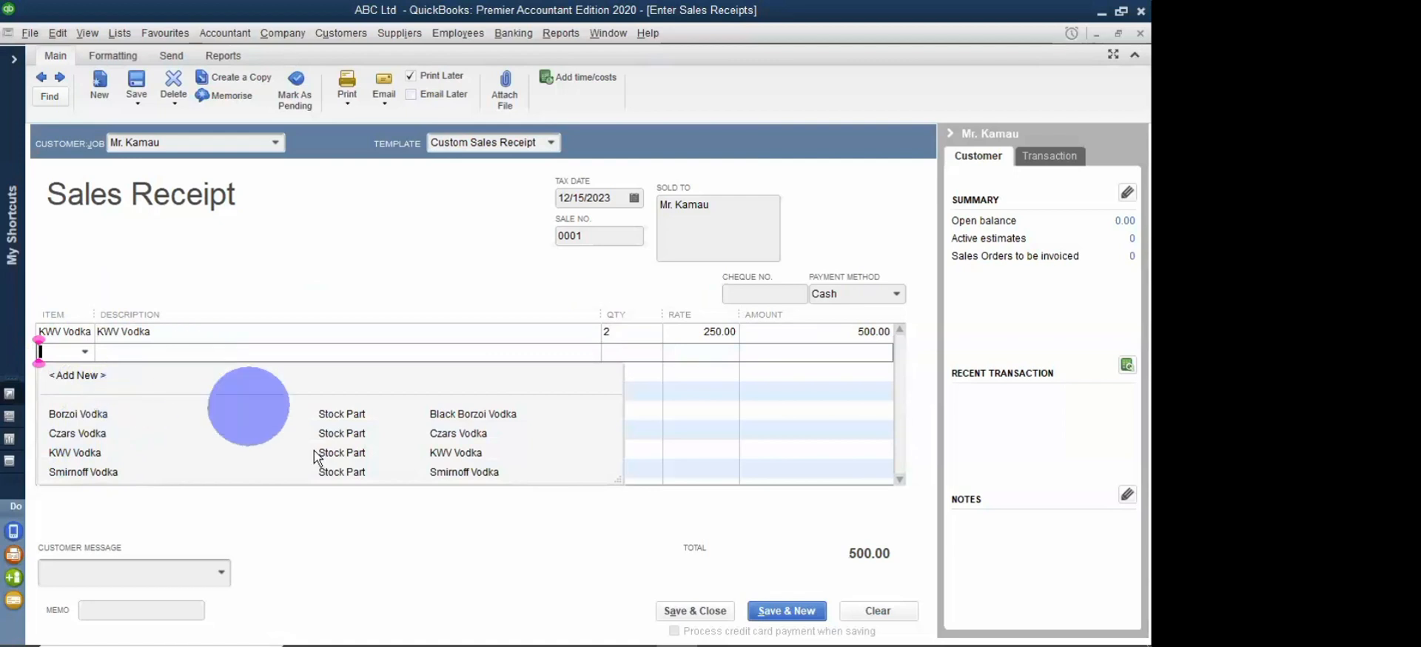
click(413, 500)
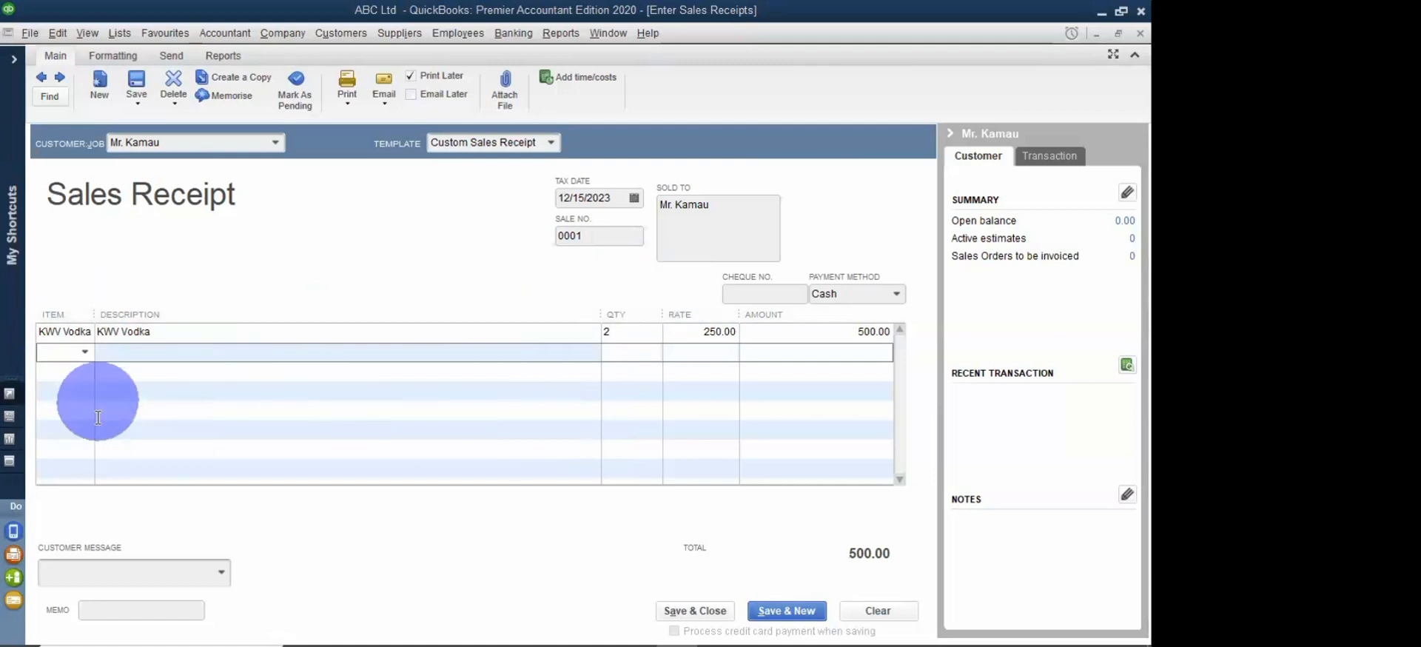
click(86, 351)
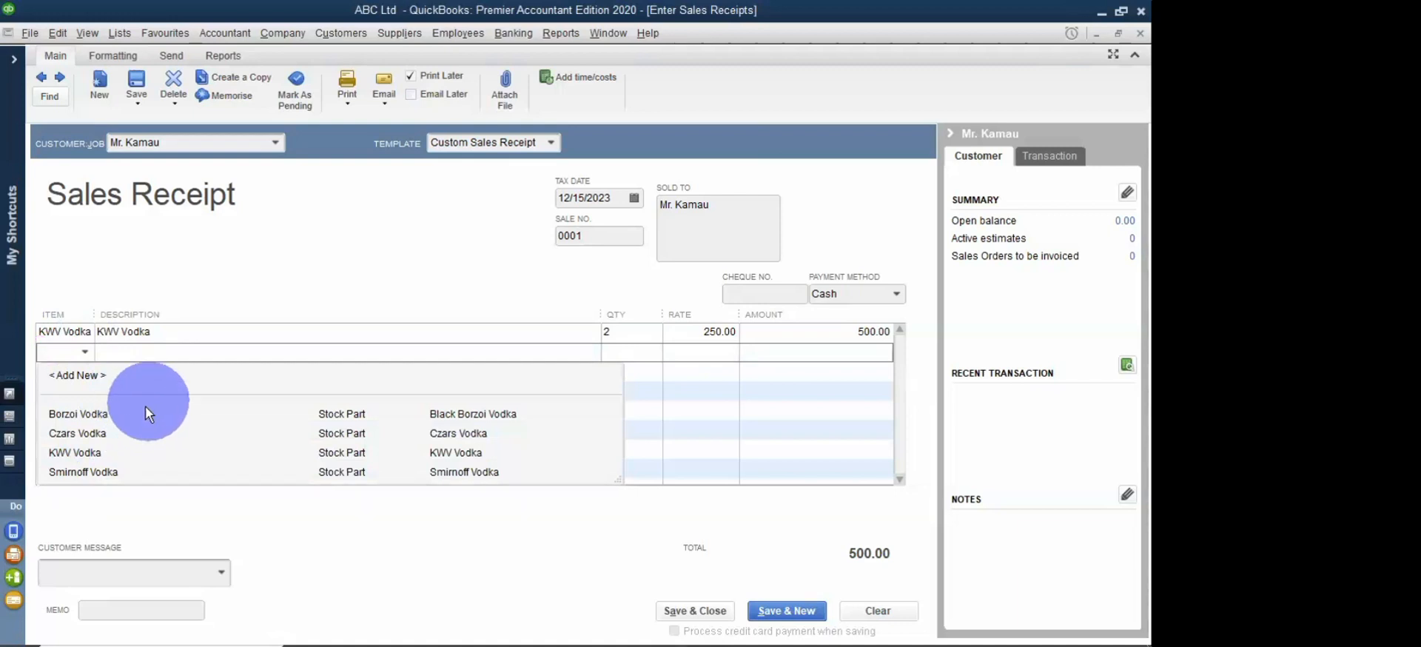
click(66, 375)
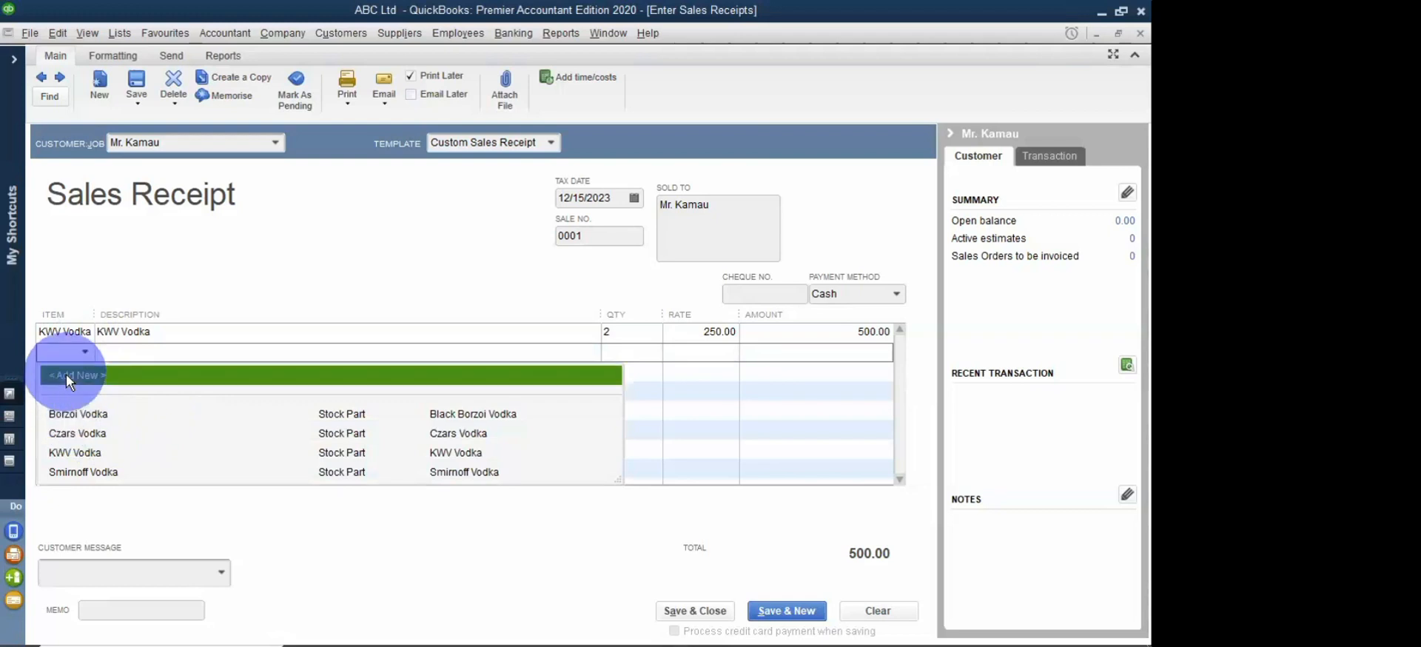
click(231, 161)
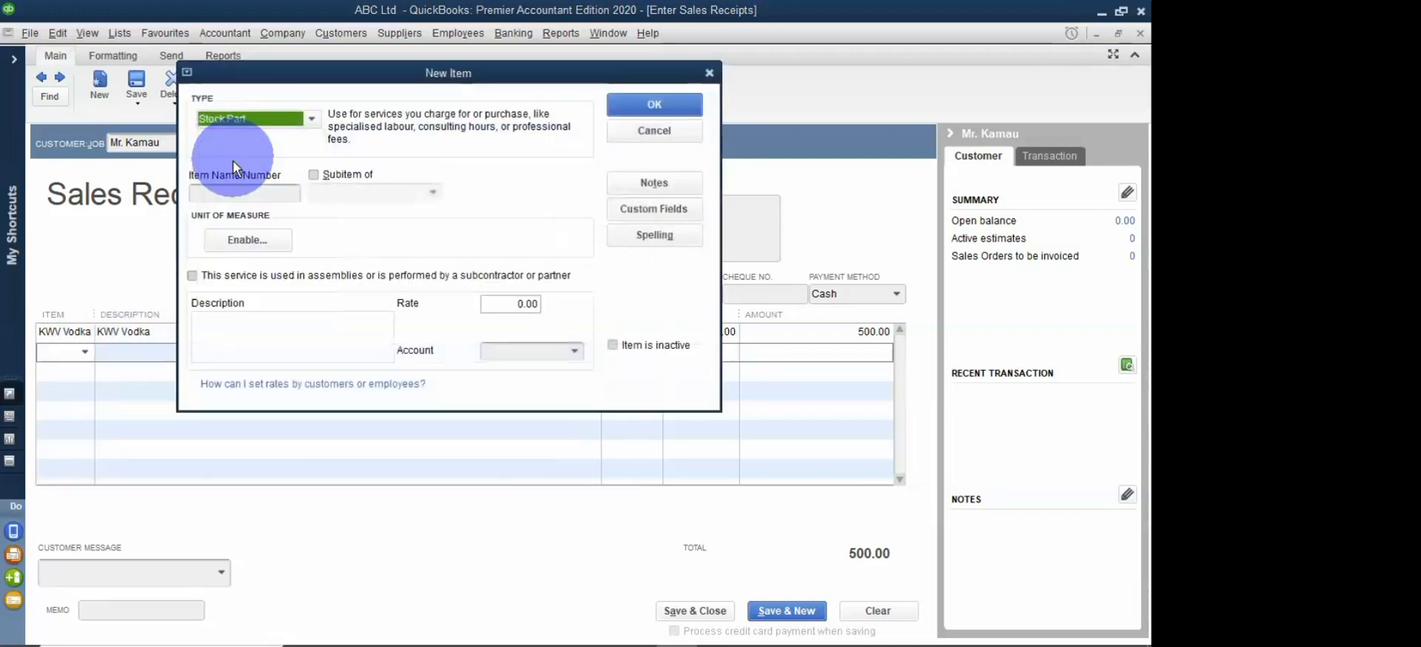
click(215, 186)
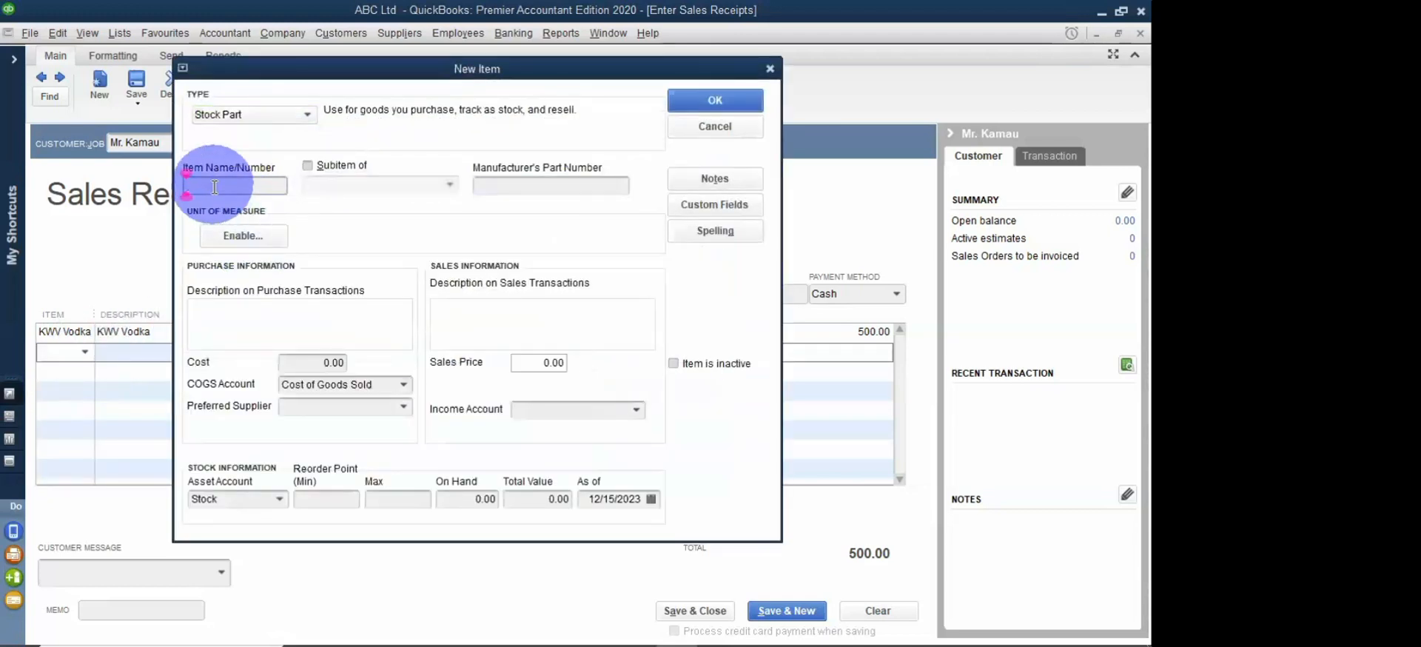
text(Pipers)
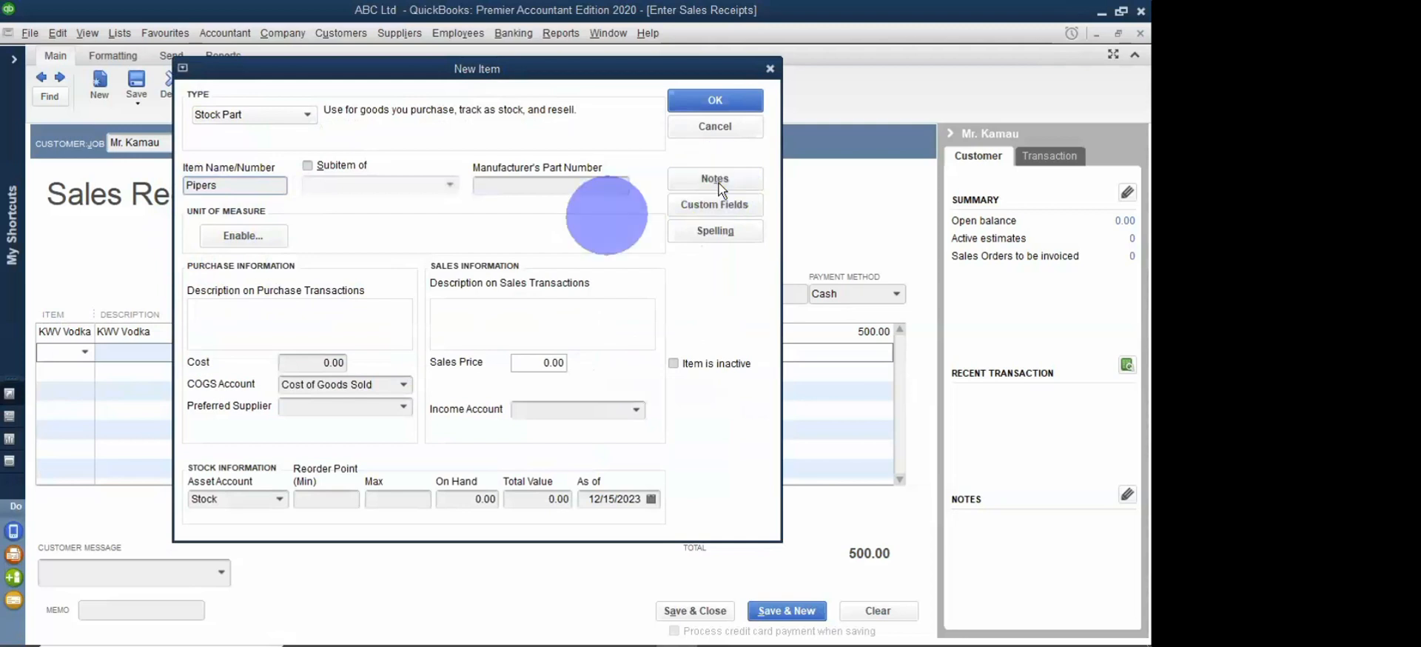
Step: Copy the item name Pipers into both the purchase and the sales transaction descriptions
click(194, 309)
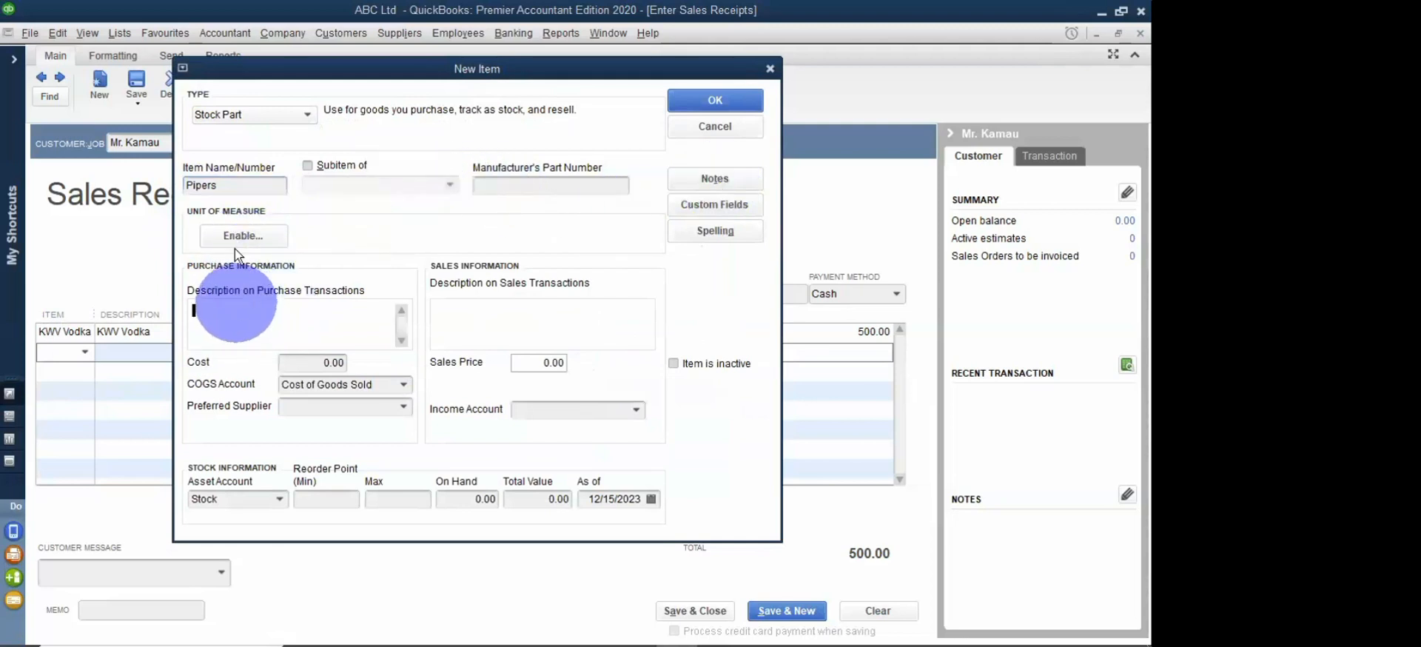
drag(240, 181, 180, 207)
key(ctrl+c)
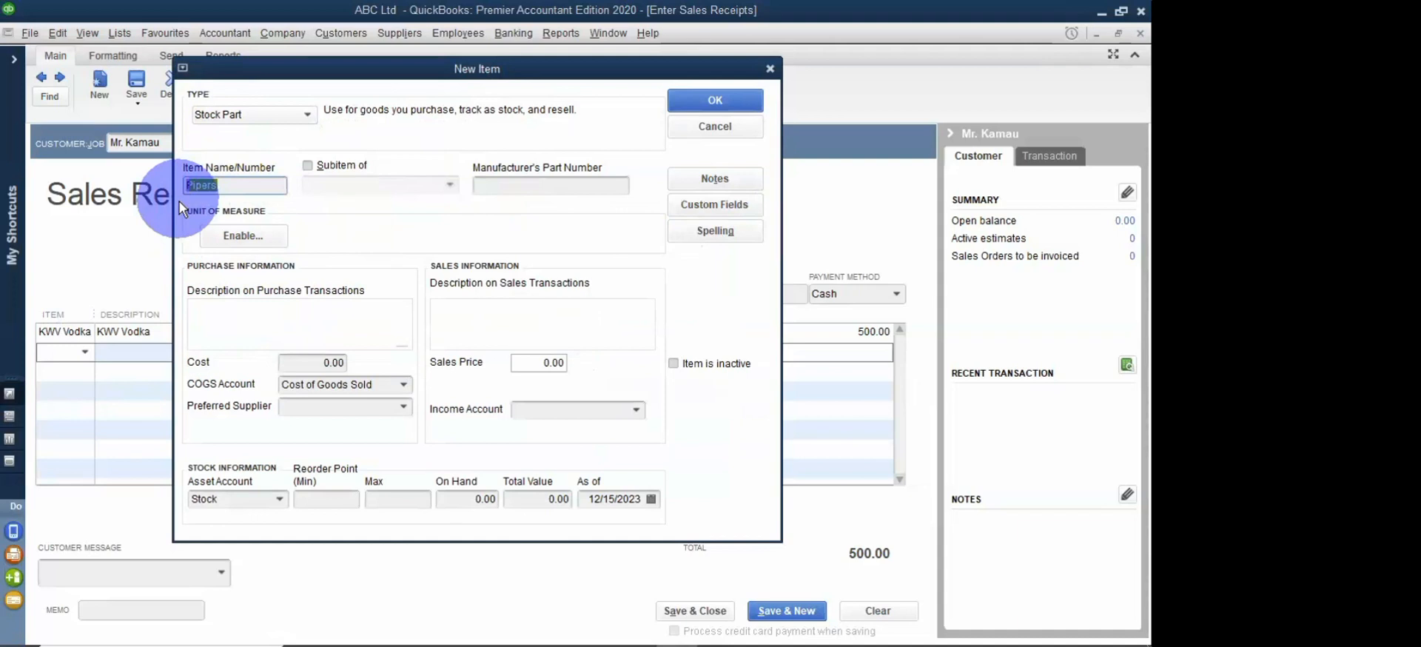
click(216, 311)
key(ctrl+v)
click(462, 309)
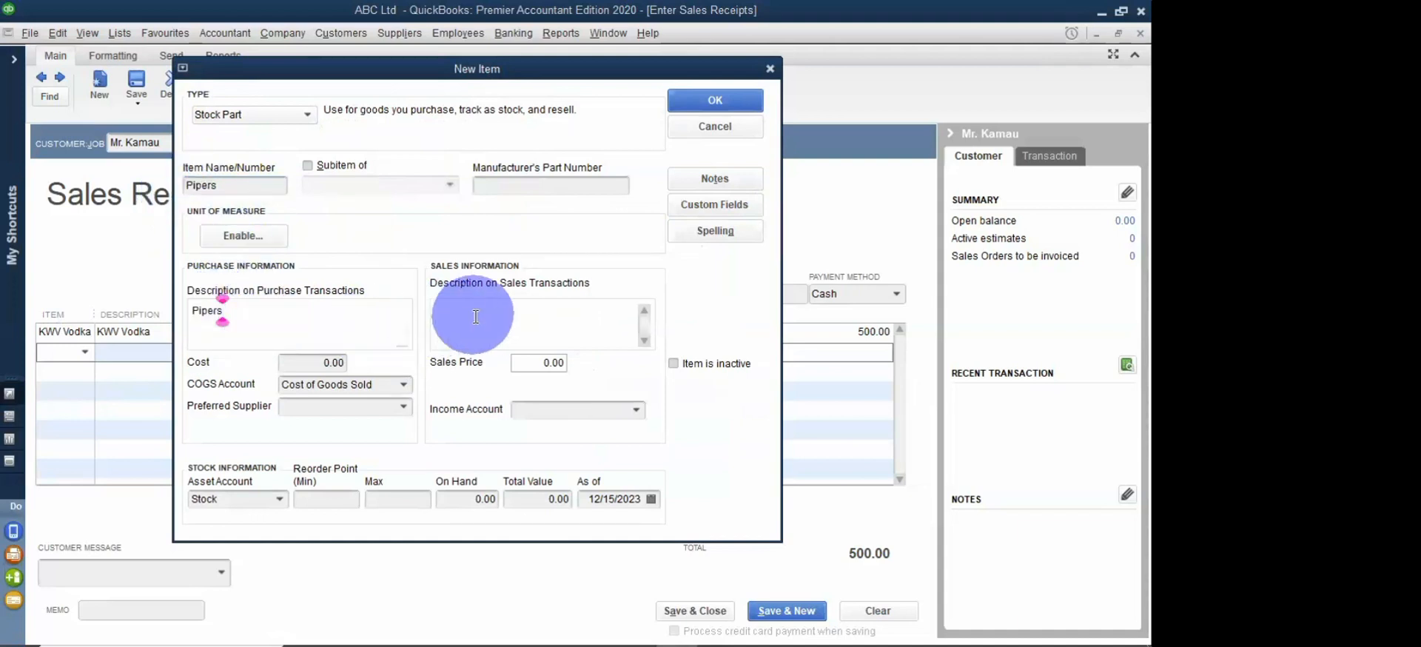
key(ctrl+v)
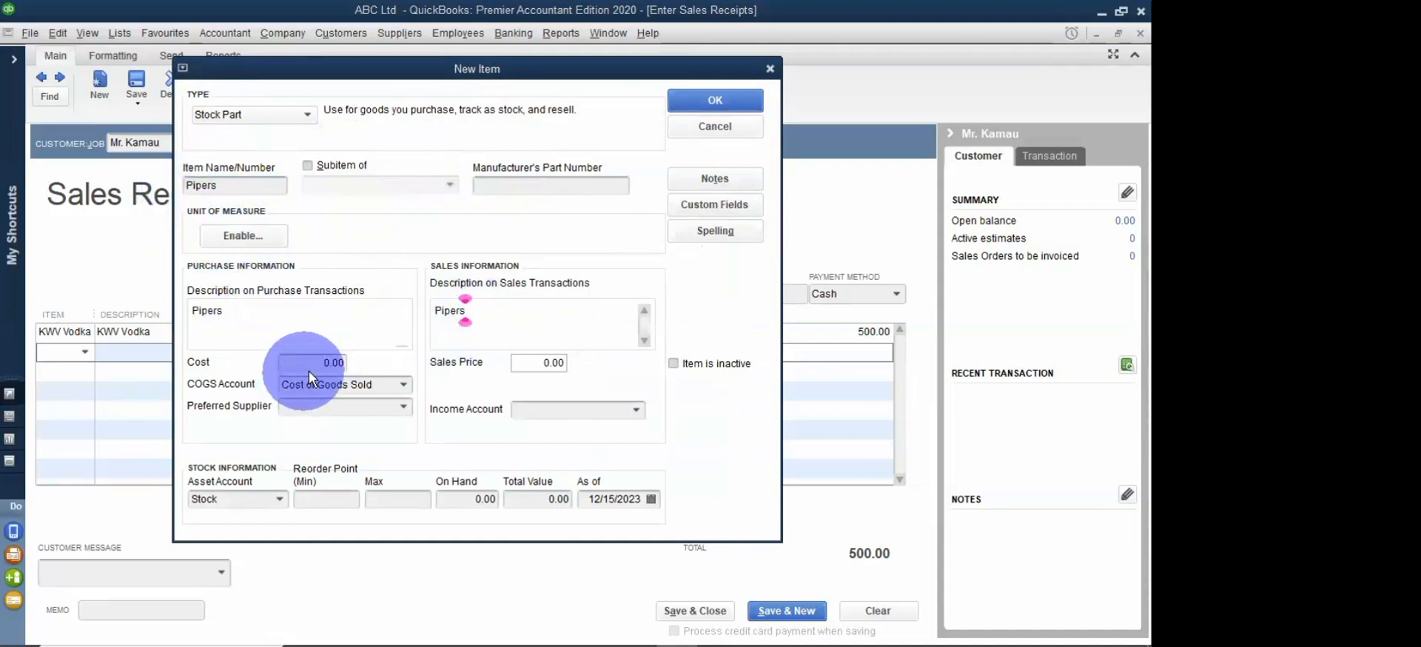
Step: Look up the Pipers Whisky cost in the Word document and set the new item's cost to 500.00
click(326, 363)
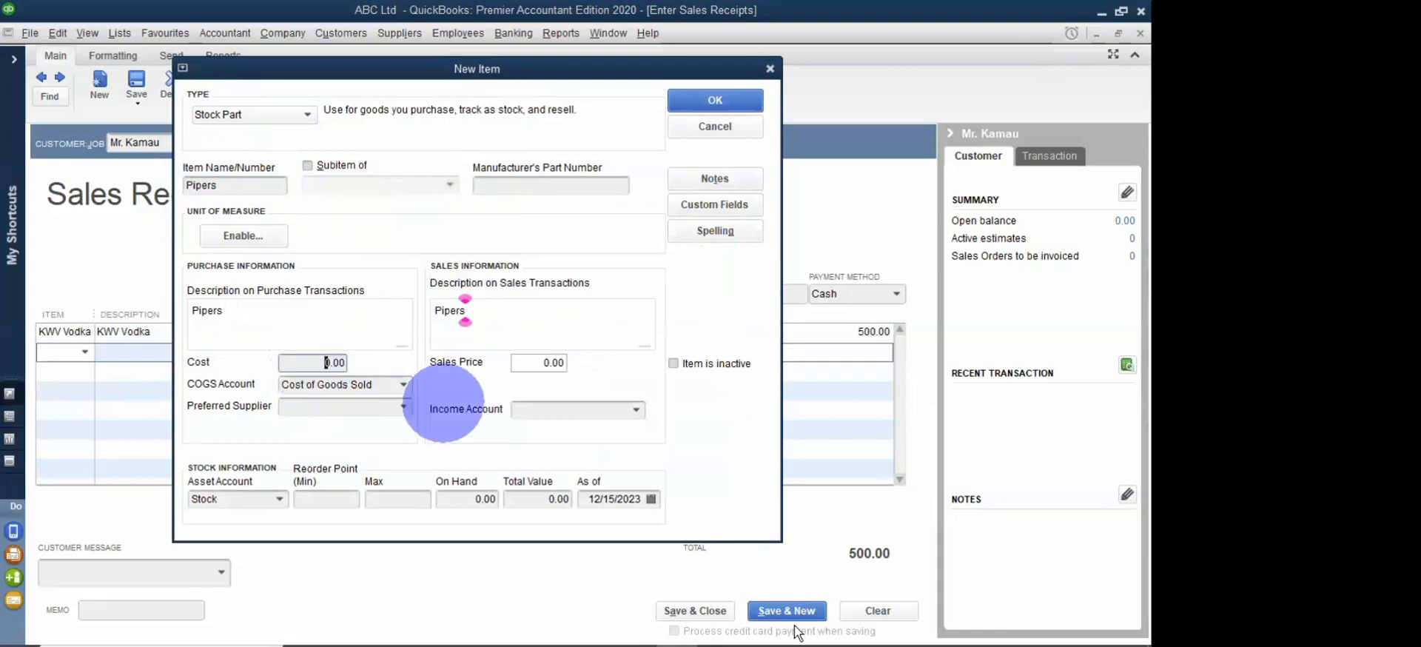
mouse_move(765, 631)
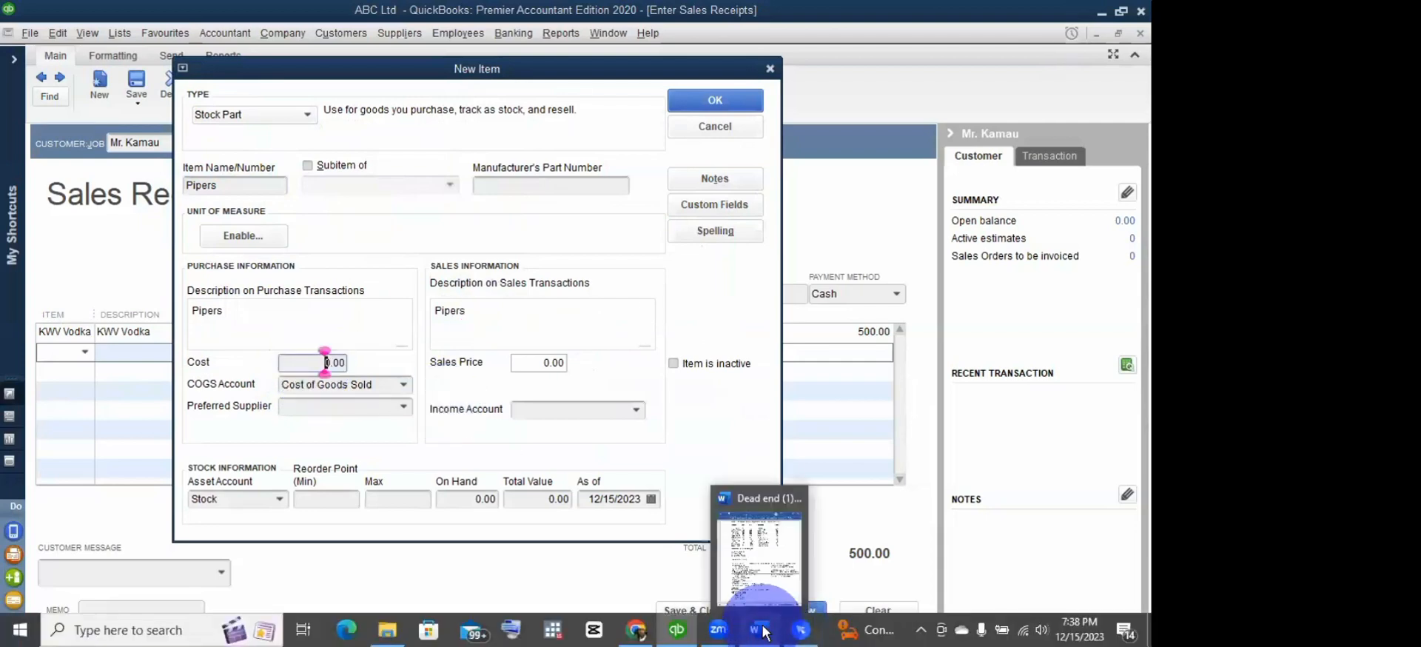
click(755, 570)
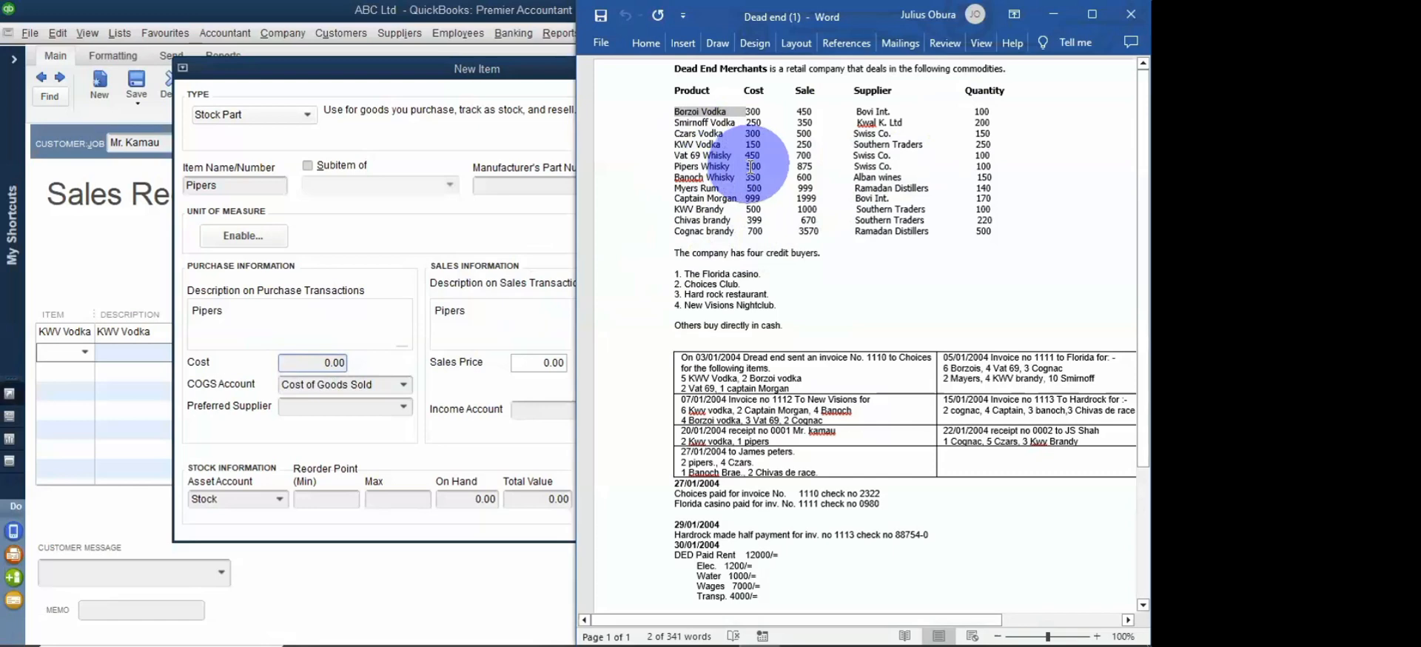
click(315, 362)
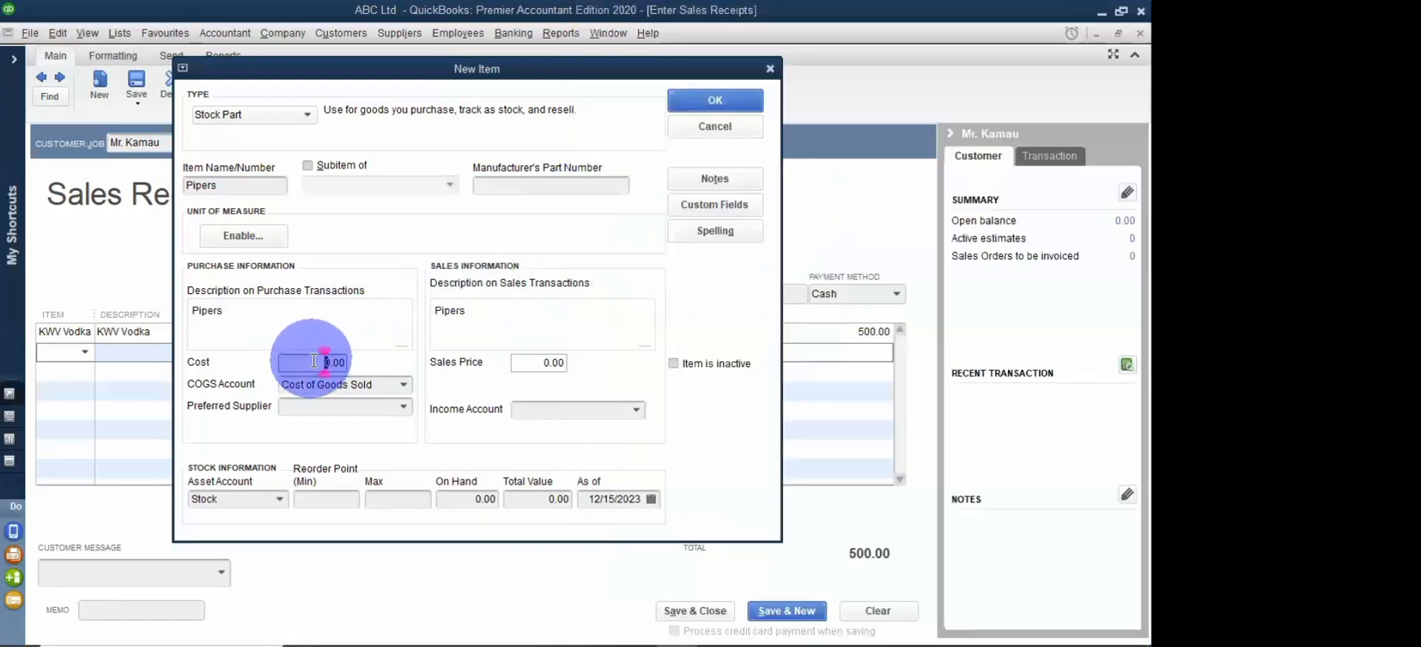
text(50.00)
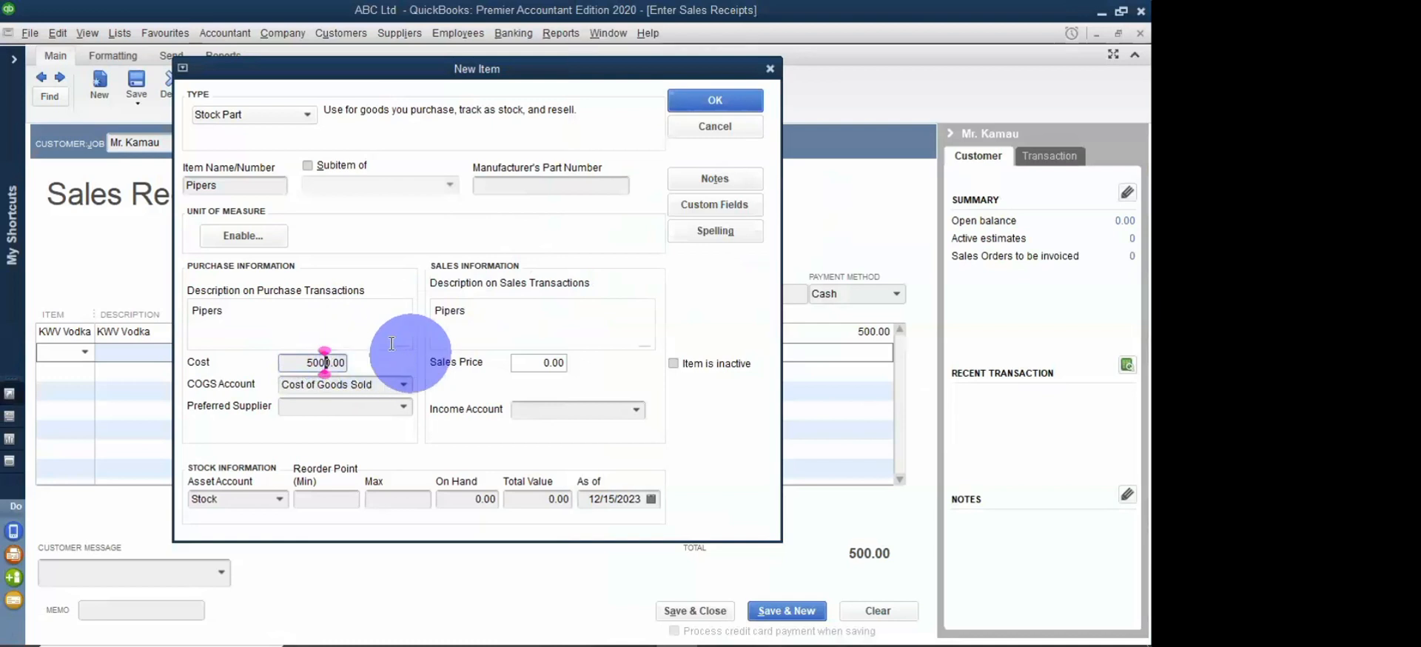
key(BackSpace)
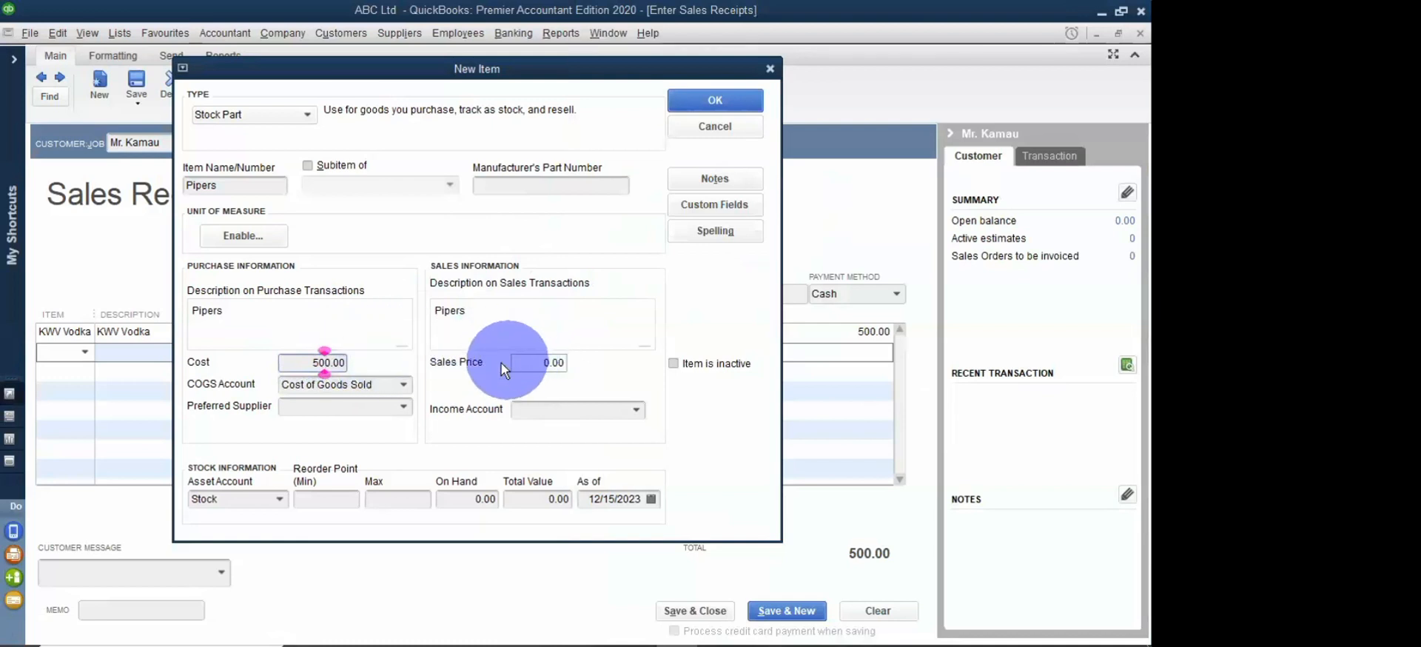
Step: Look up the Pipers Whisky sale price in the Word document and set the item's sales price to 875.00
click(545, 362)
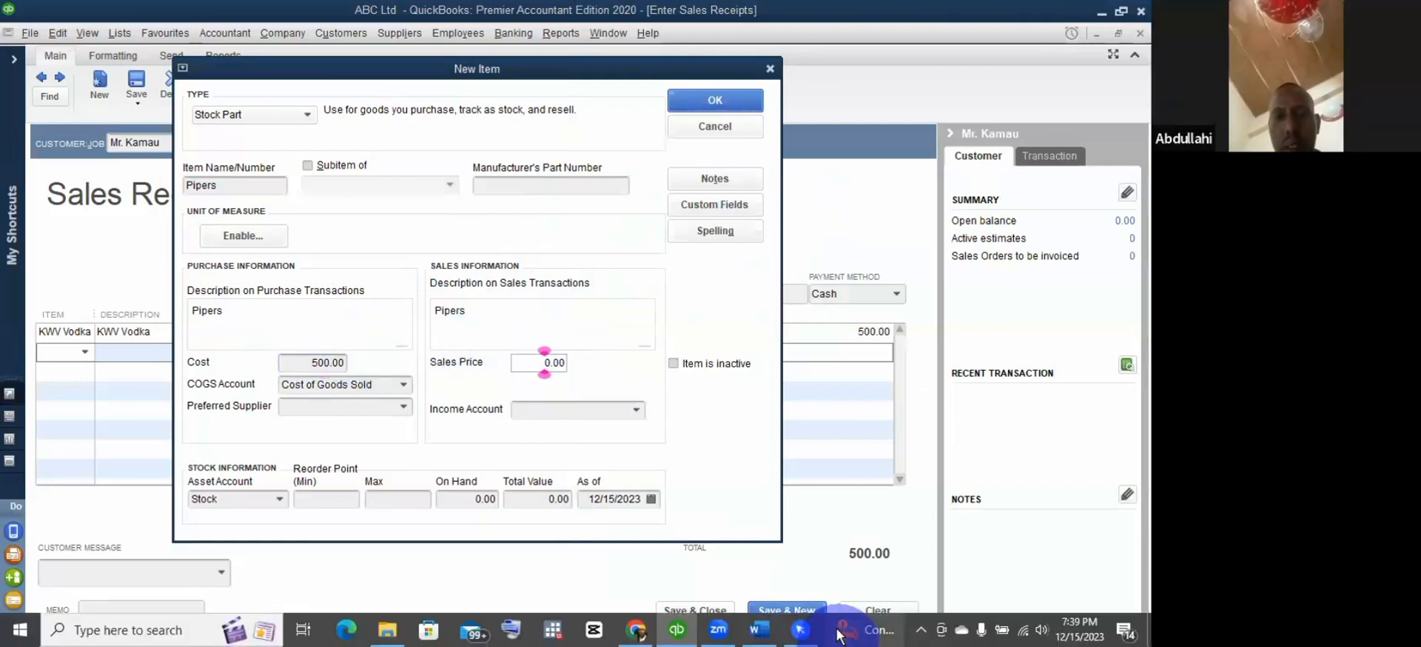
mouse_move(769, 635)
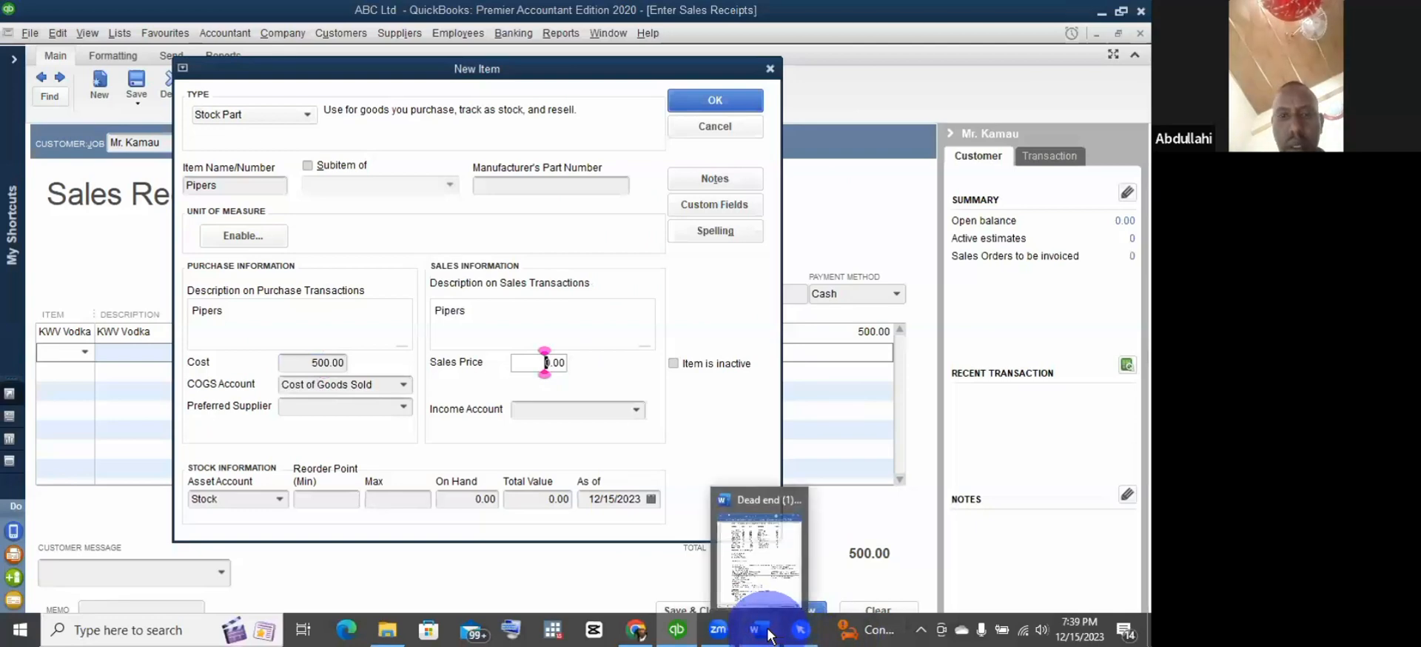
click(771, 579)
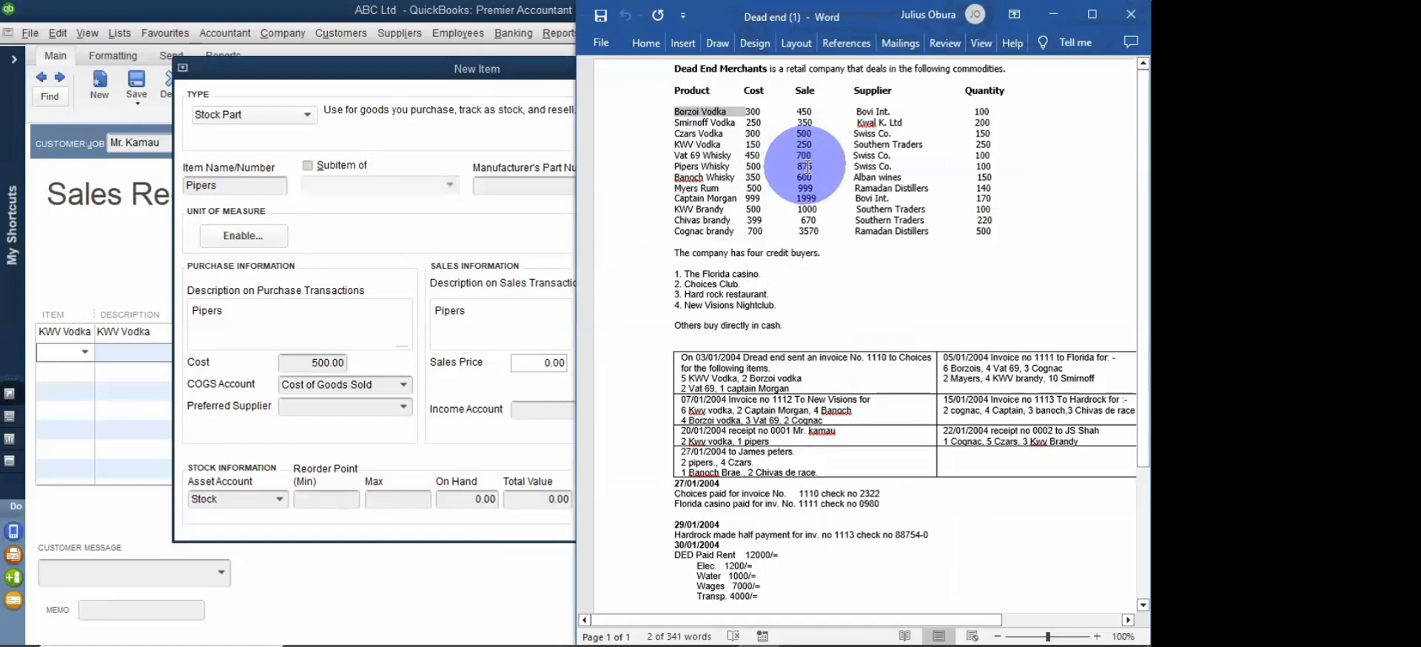
click(523, 361)
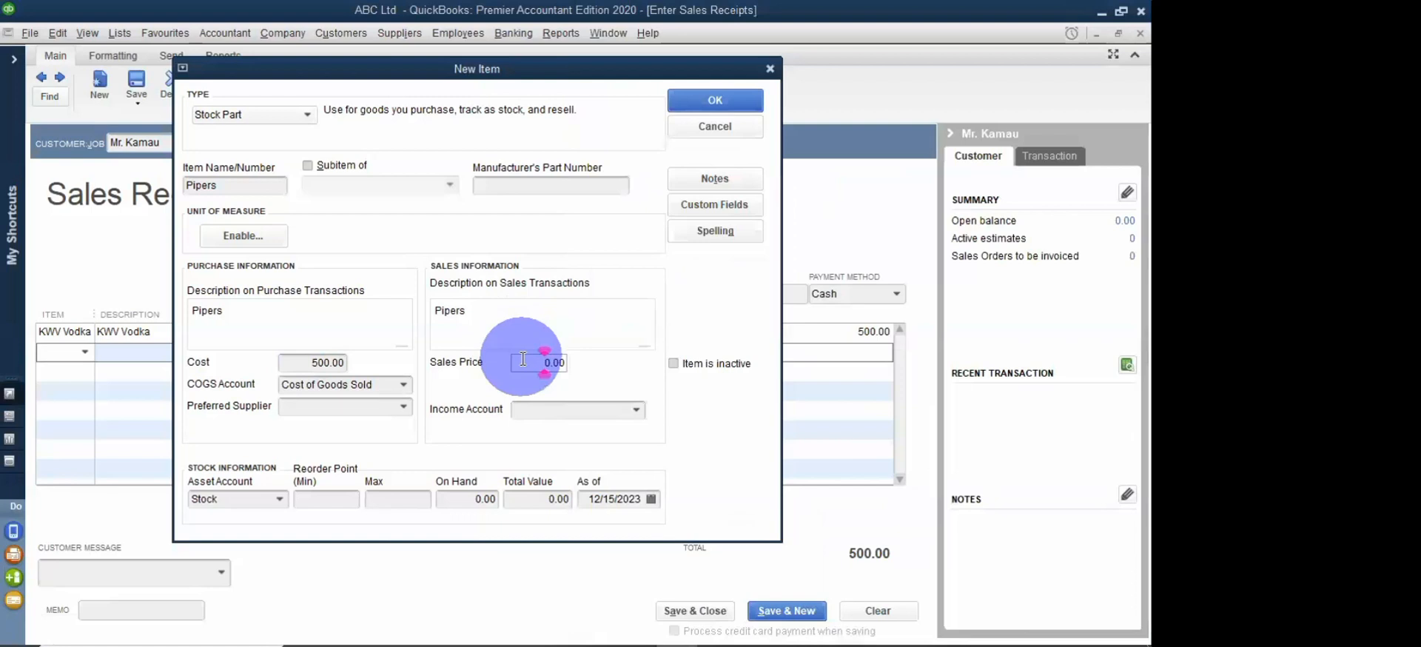
double_click(524, 359)
text(8)
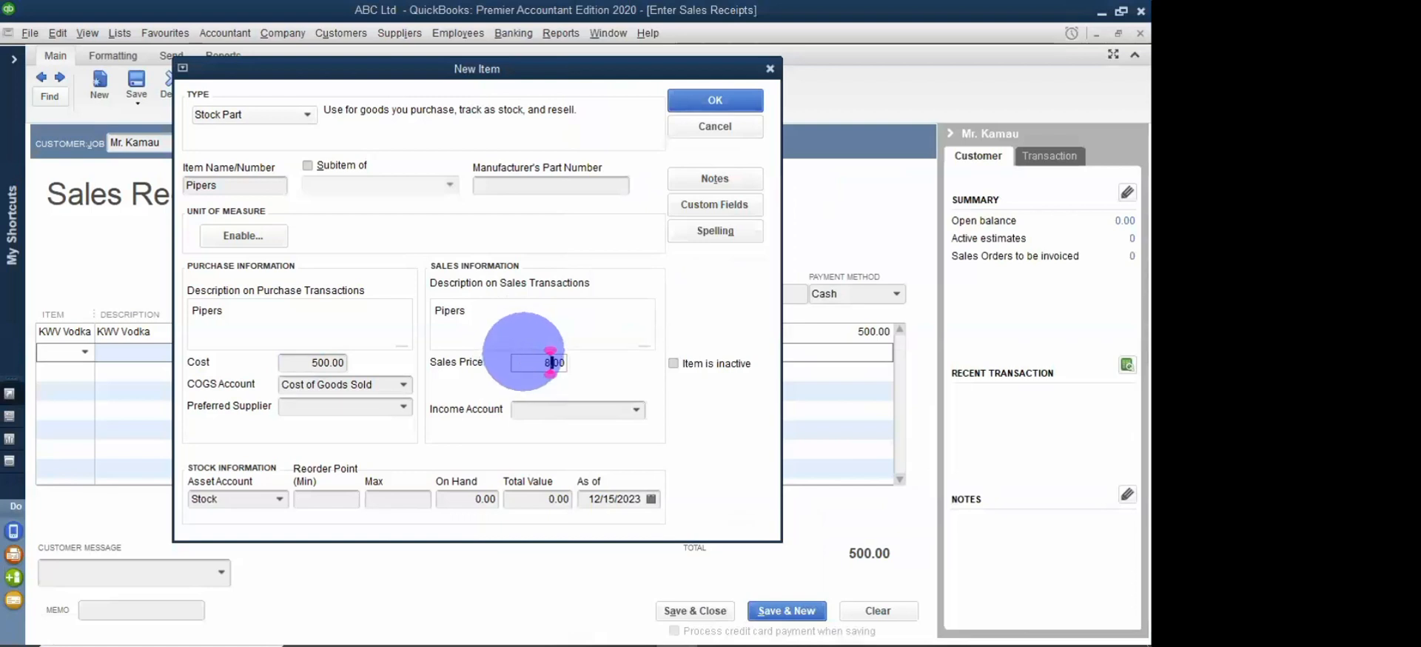
text(7)
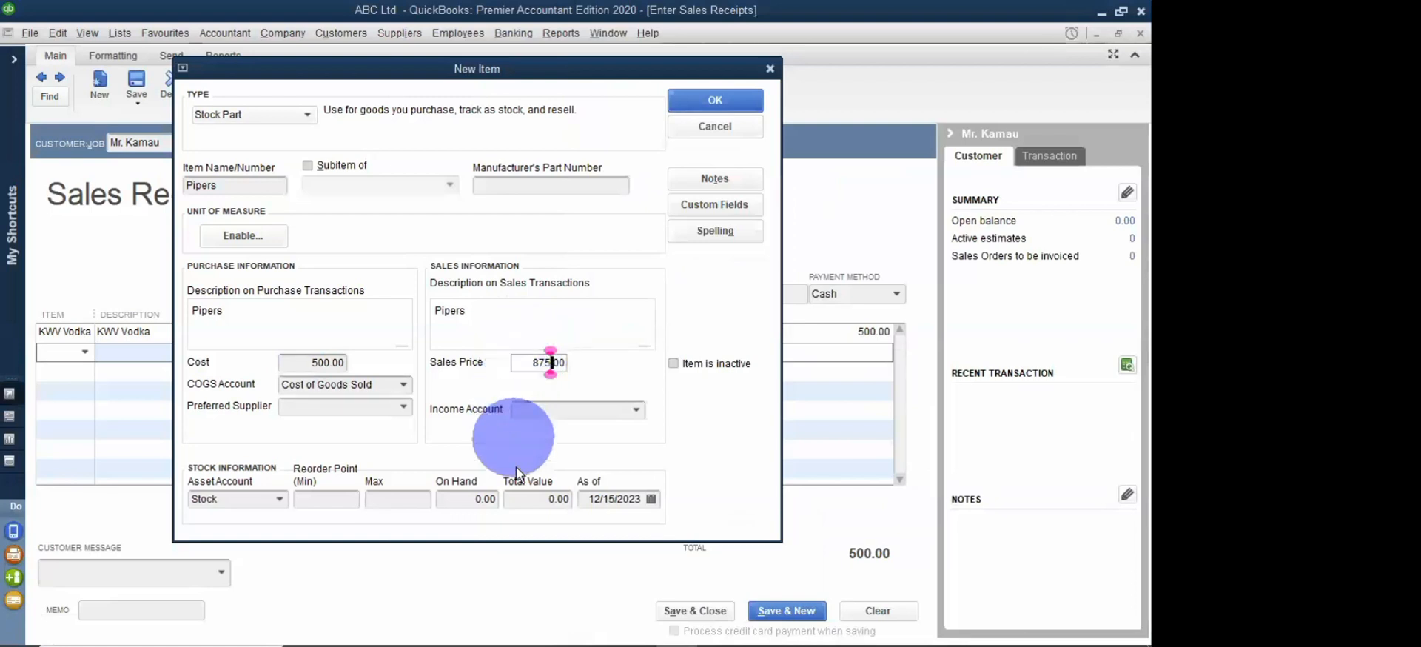
text(5)
Step: Set the Pipers item's quantity on hand to 100 and go to its total value
click(470, 500)
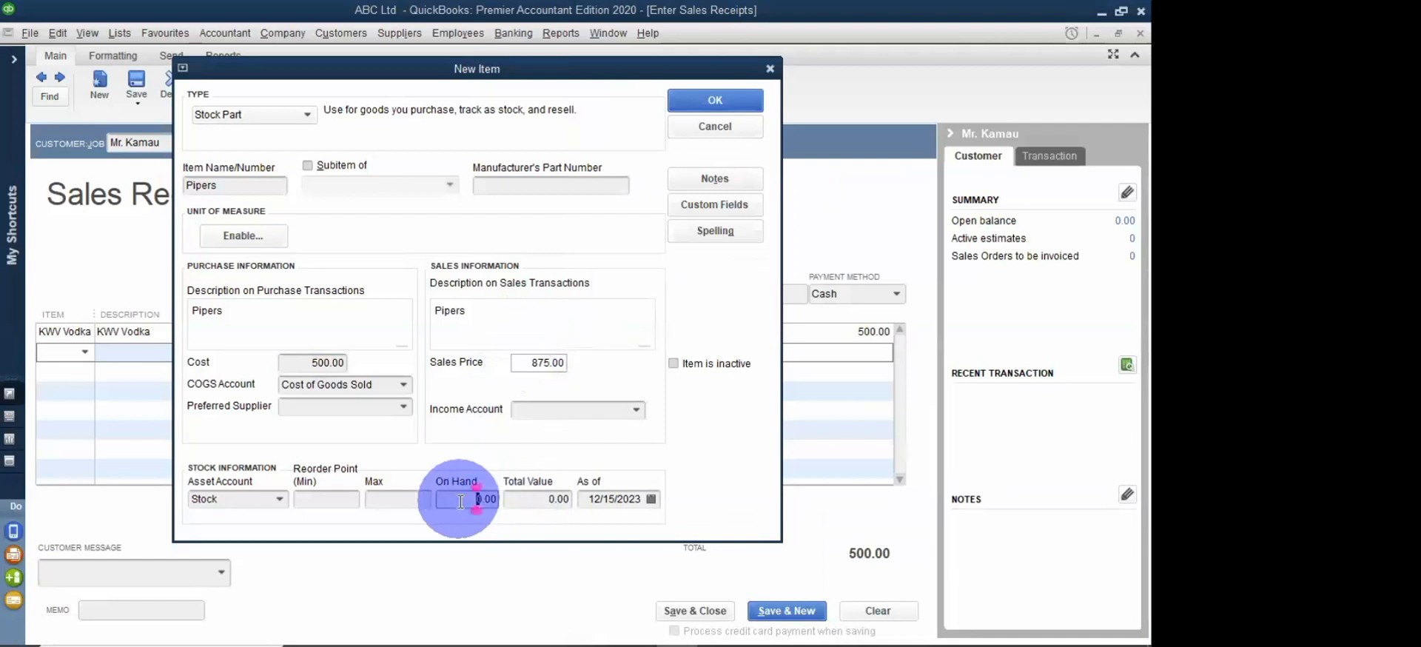
text(10)
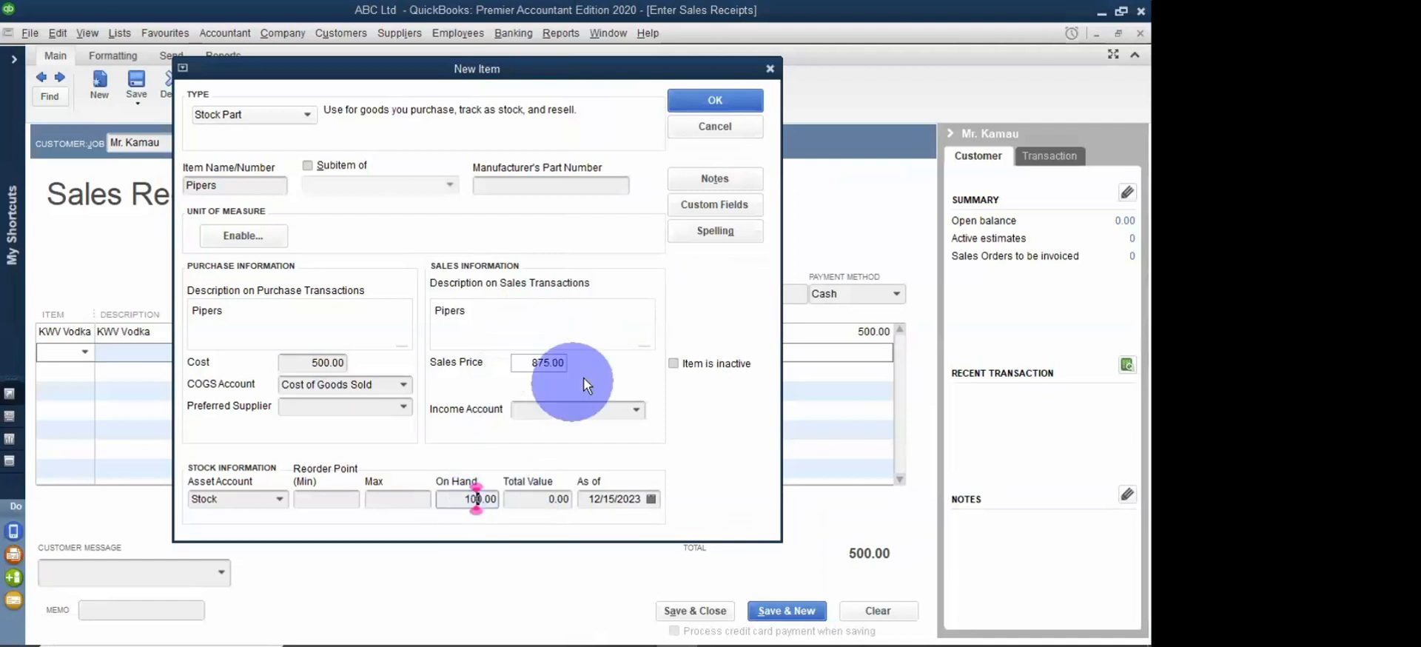
click(539, 499)
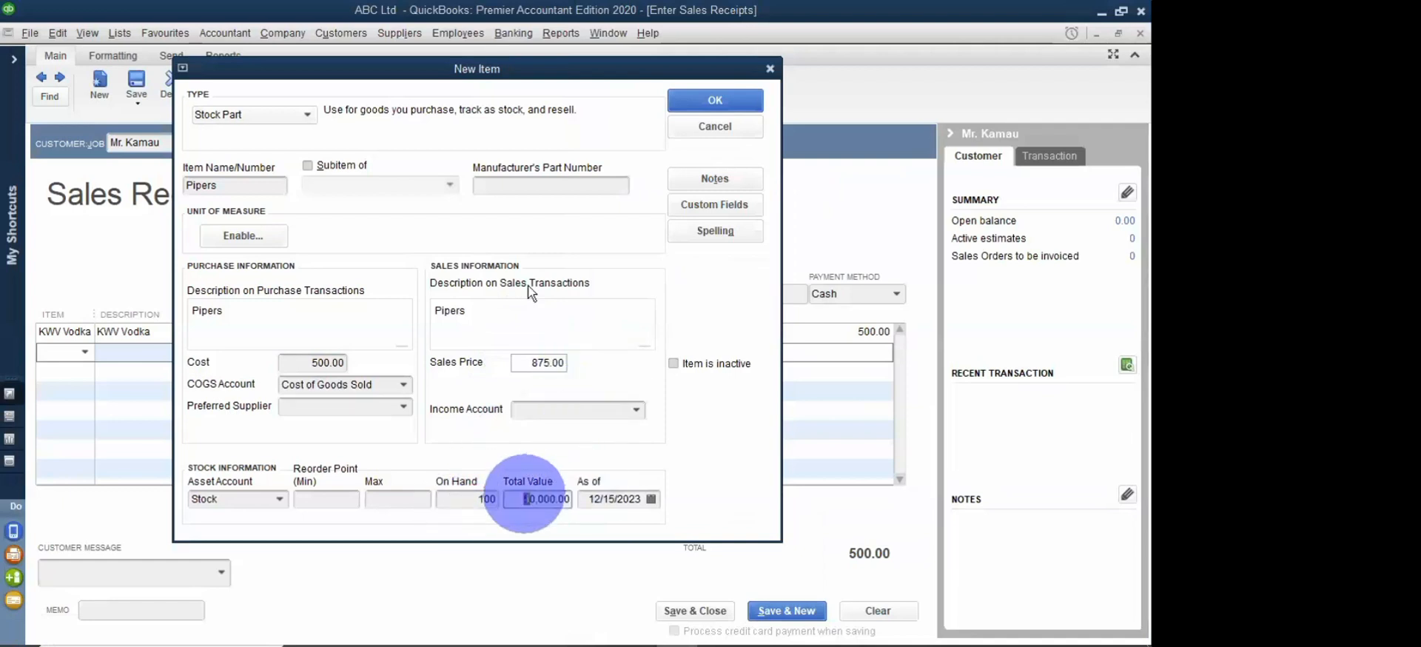
Step: Choose Sales as the income account for Pipers and save the new item
click(617, 409)
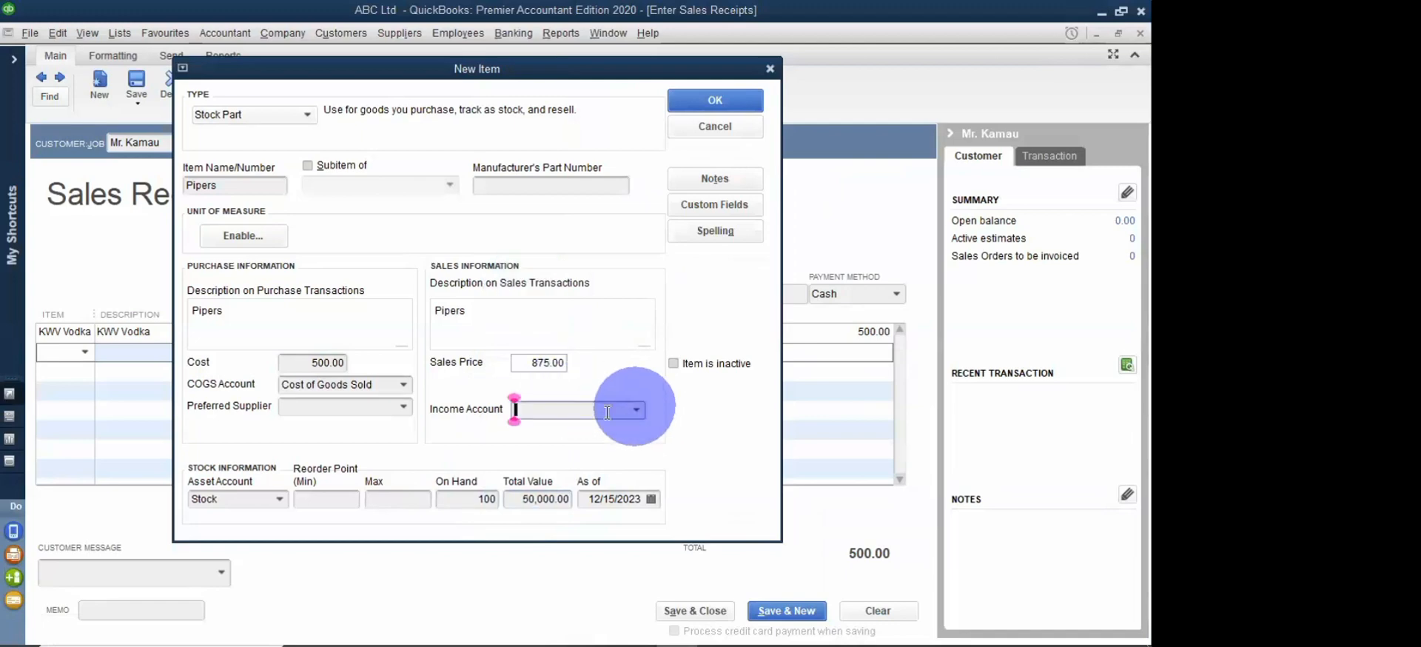
click(636, 409)
click(571, 22)
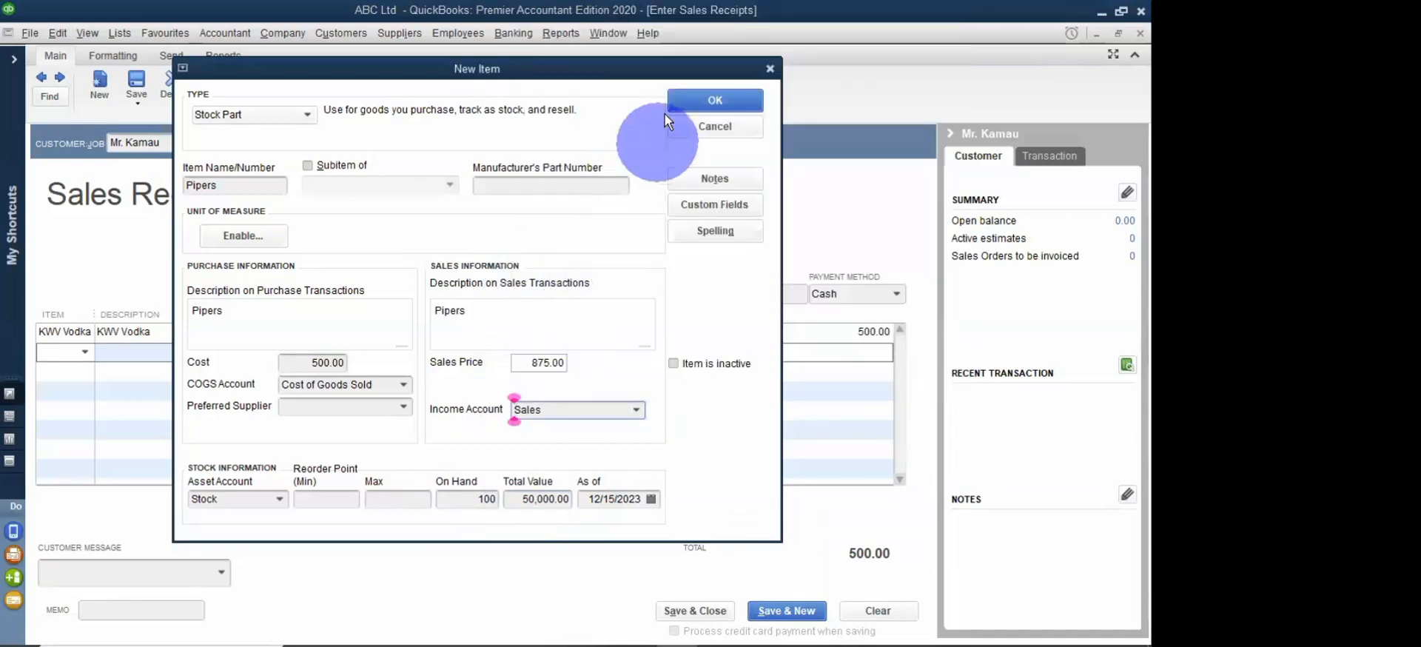
key(Return)
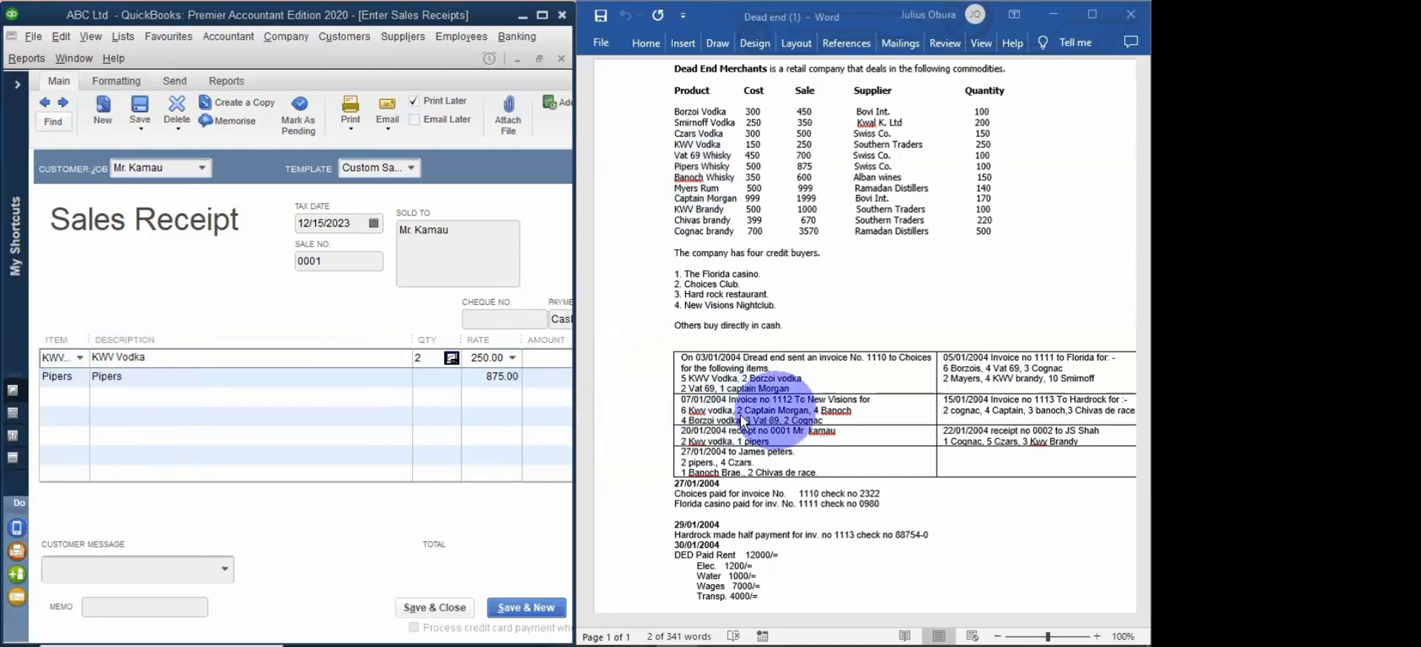
Step: Check receipt no 0001 in the Word document and go to the quantity on the receipt's KWV Vodka line
scroll(784, 438, down, 1)
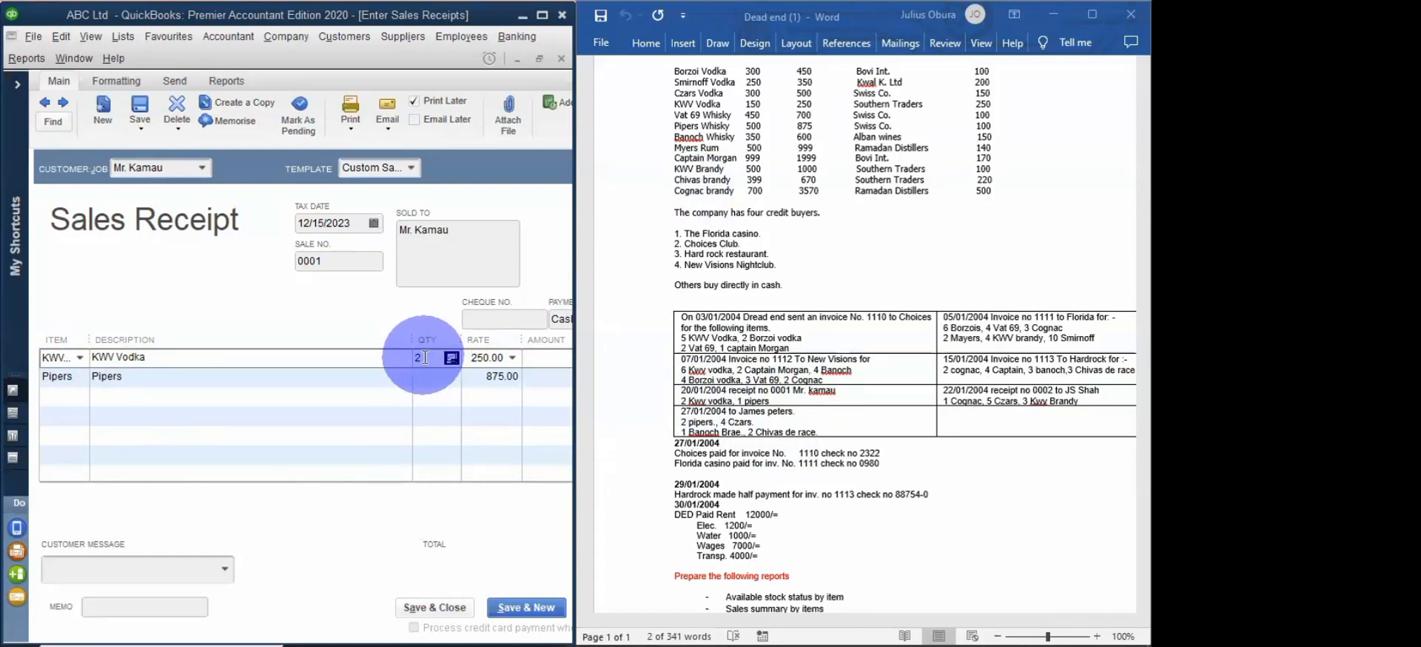
click(385, 392)
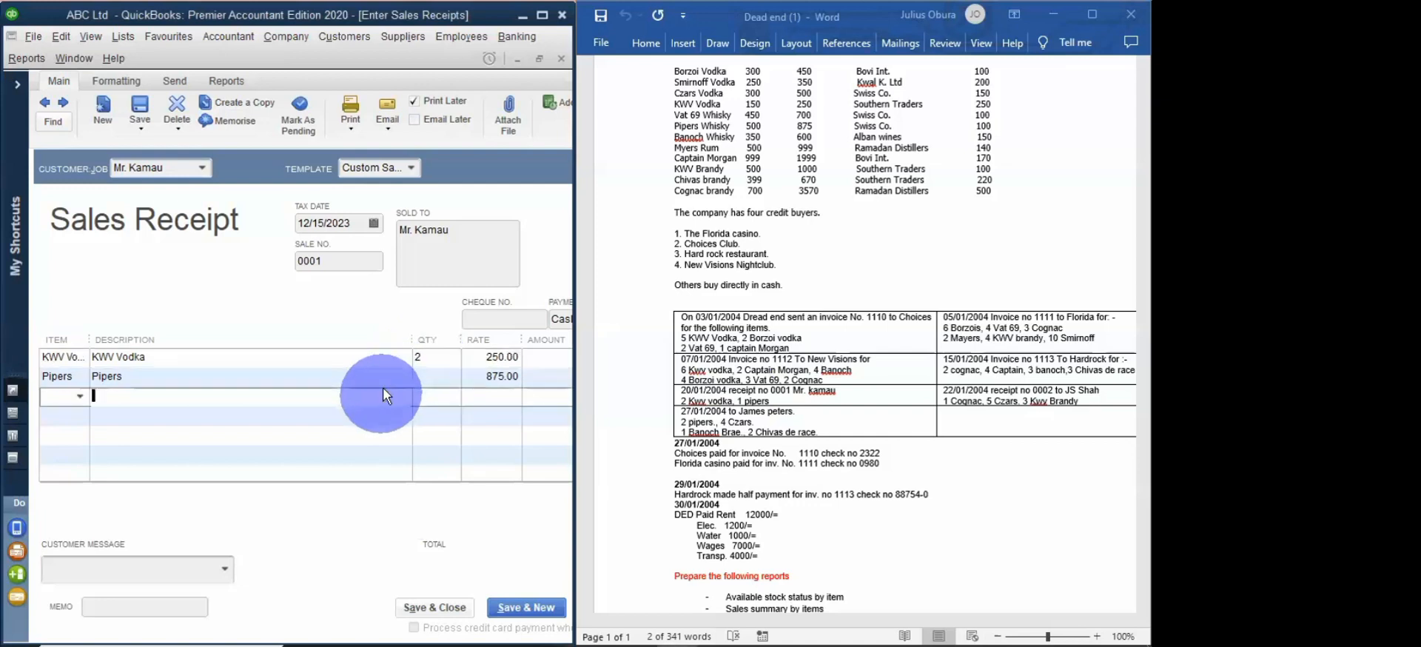
click(419, 358)
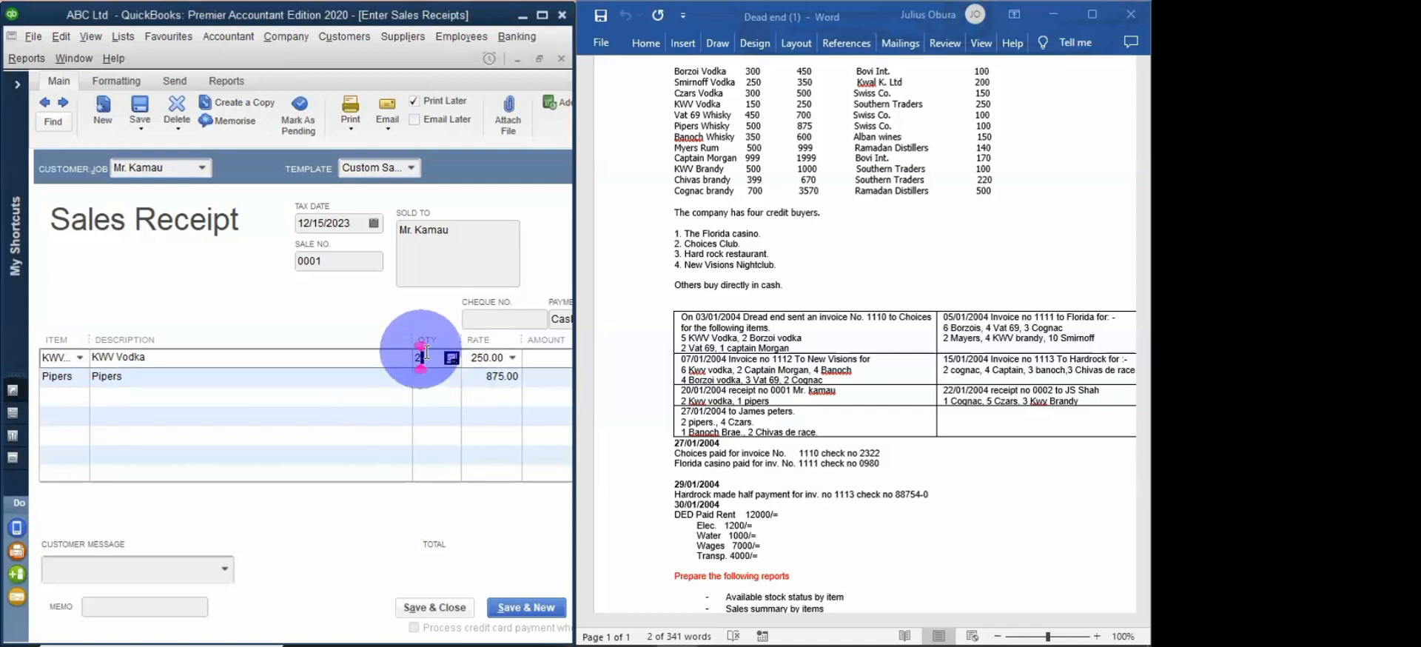
Step: Set the sales receipt quantities to 2 for KWV Vodka and 1 for Pipers
key(BackSpace)
click(441, 423)
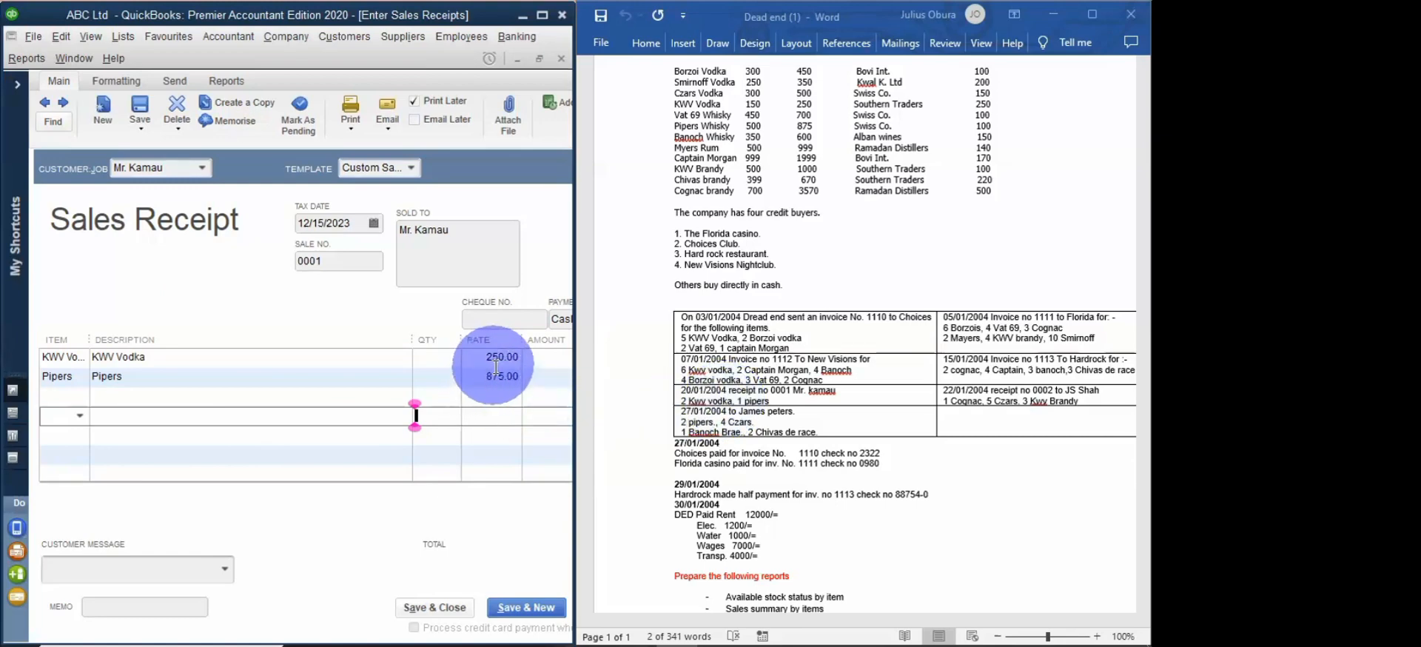
click(542, 15)
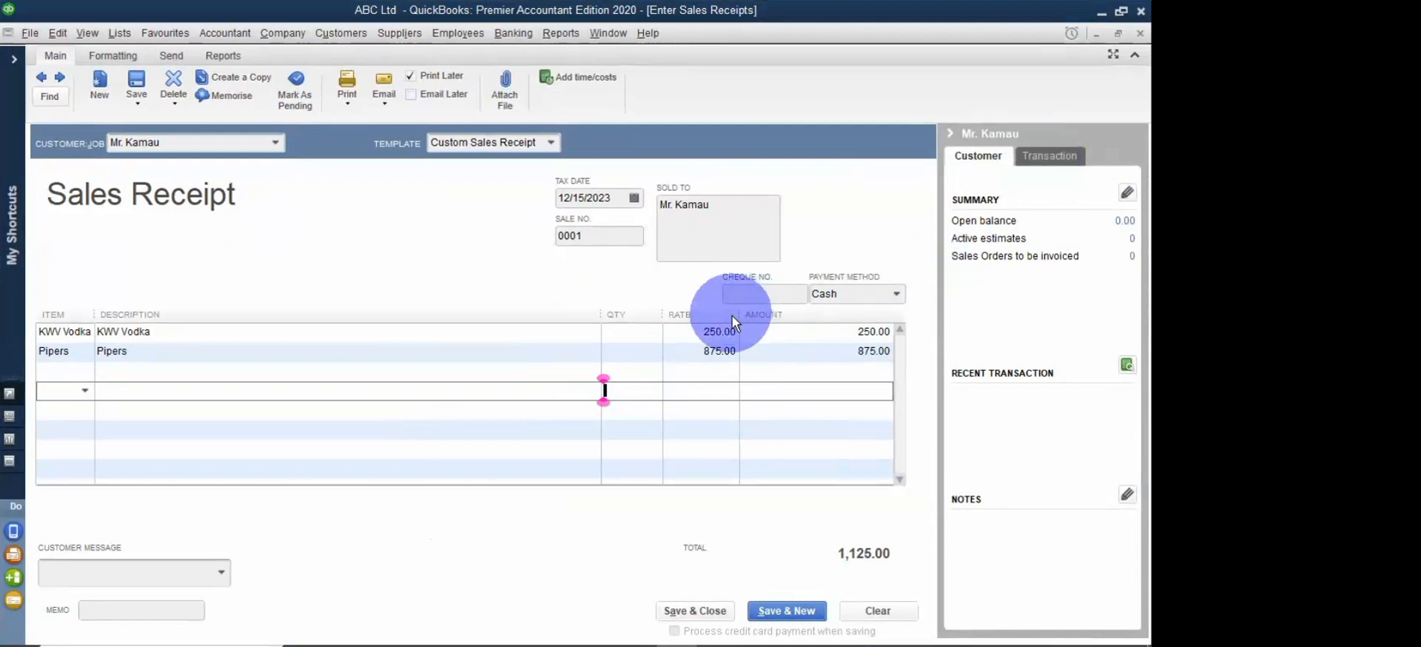
click(635, 332)
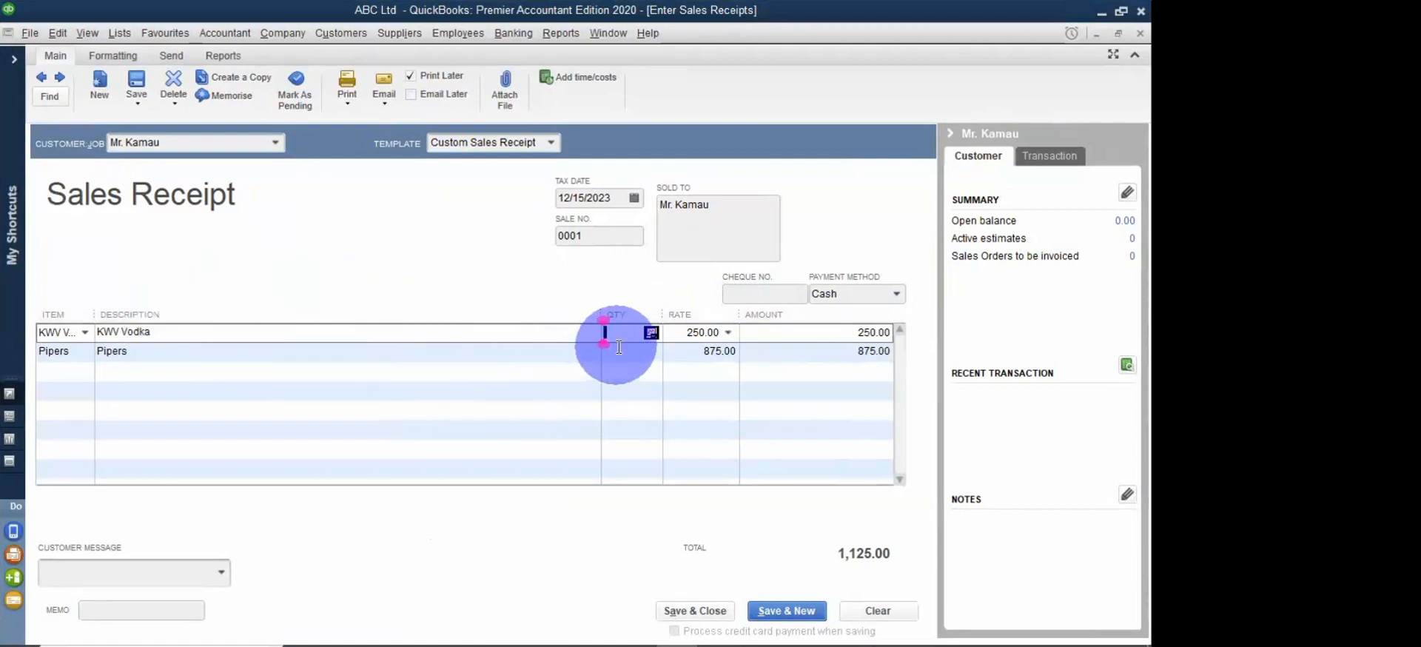
text(2)
click(540, 335)
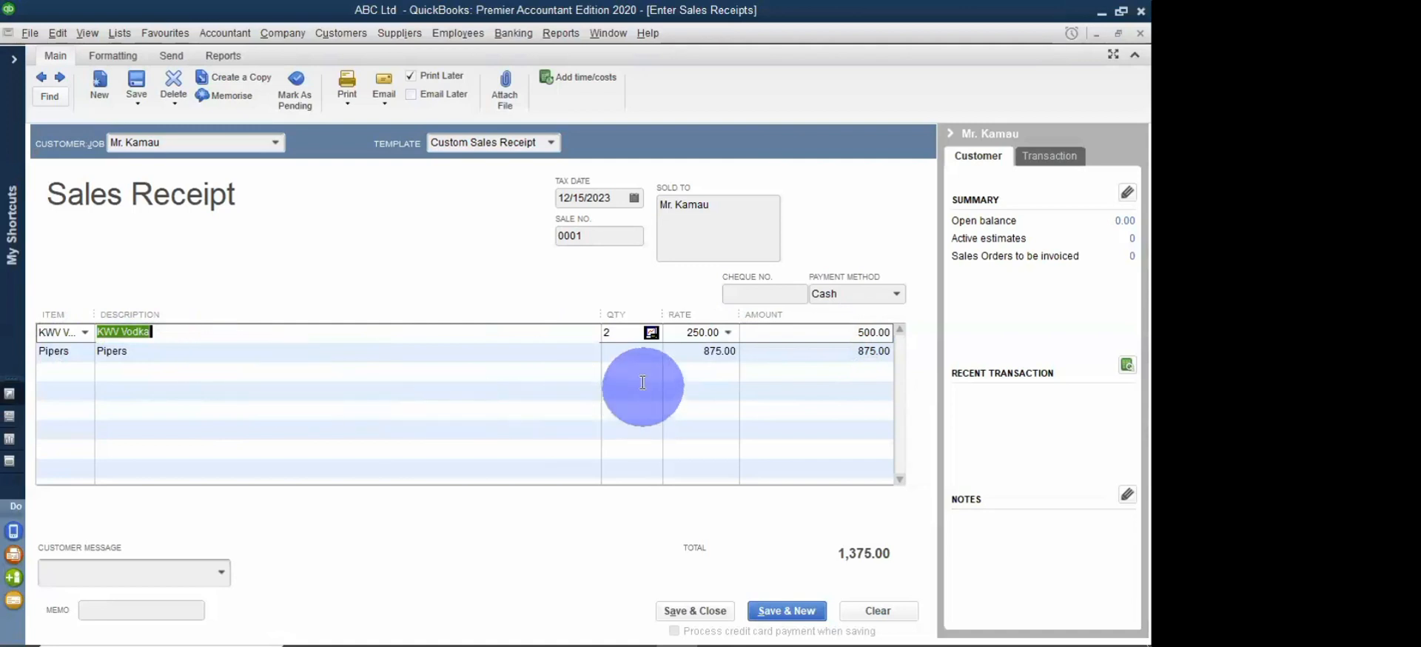
click(621, 357)
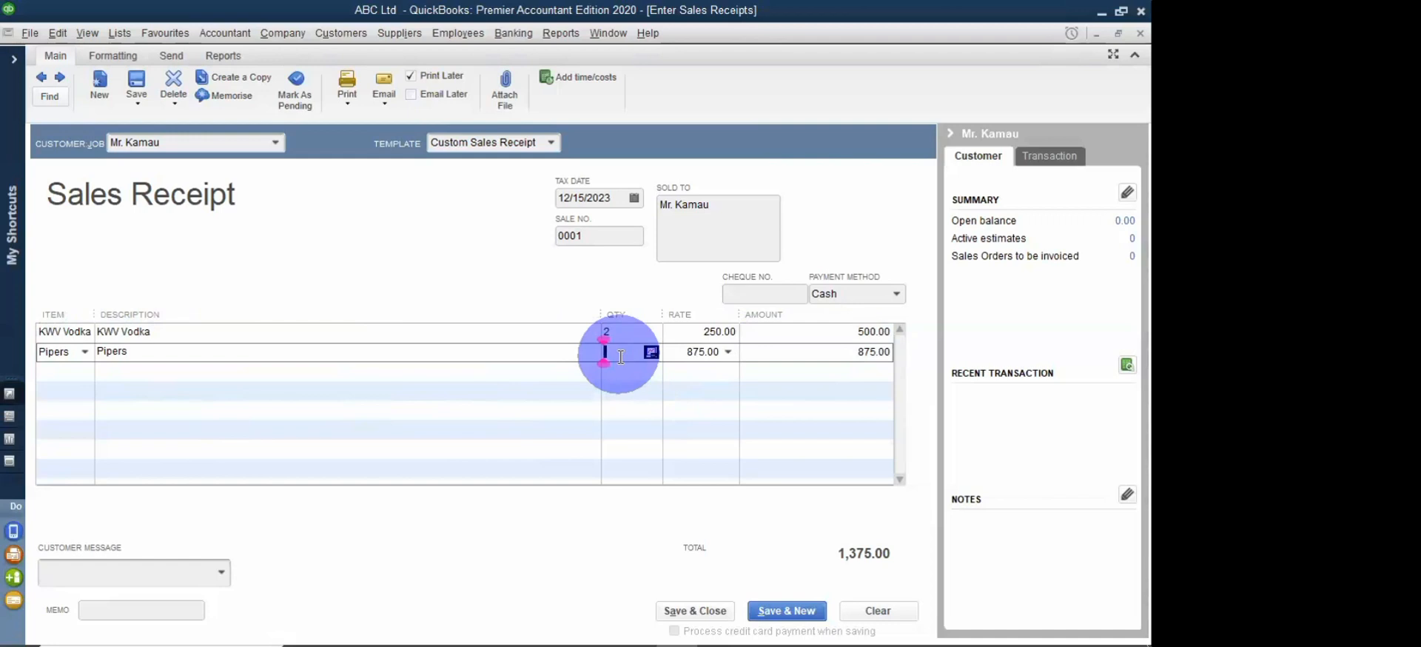
text(1)
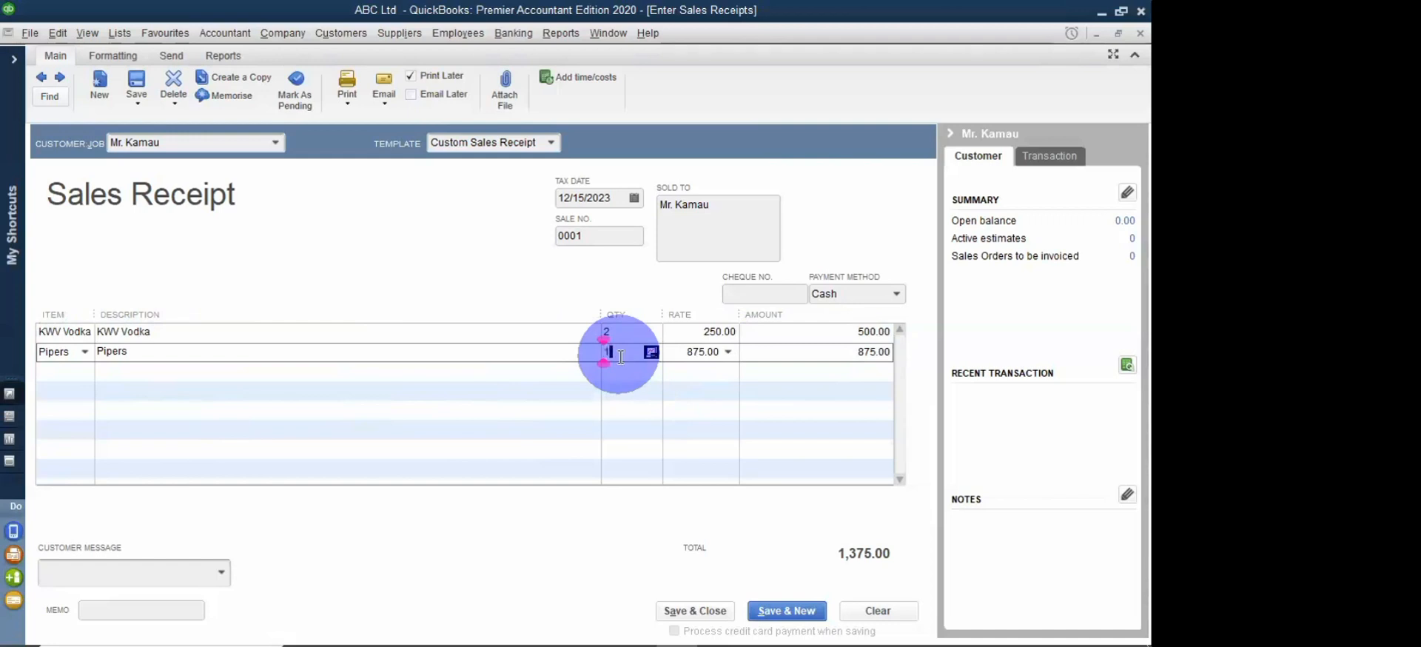
click(561, 394)
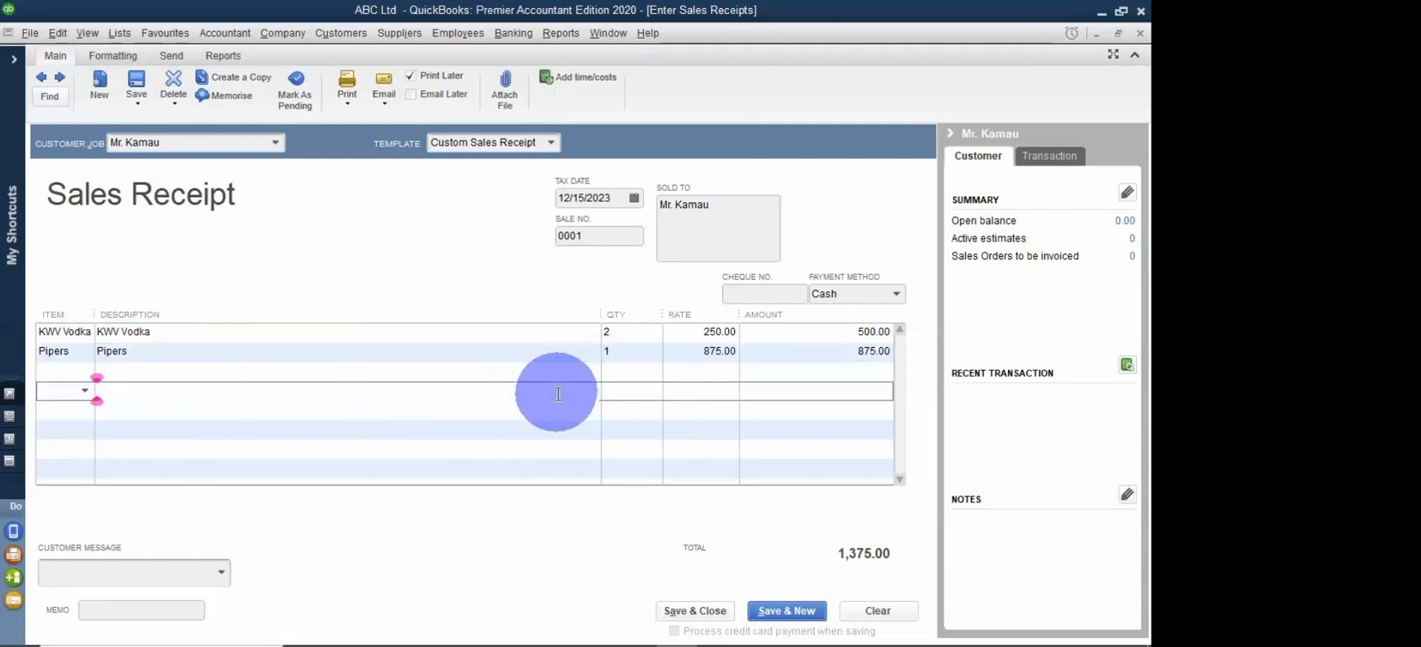
Step: Check the receipt's items against the Dead end (1) Word document and set the customer message to "It's been a pleasure working with you!"
mouse_move(877, 637)
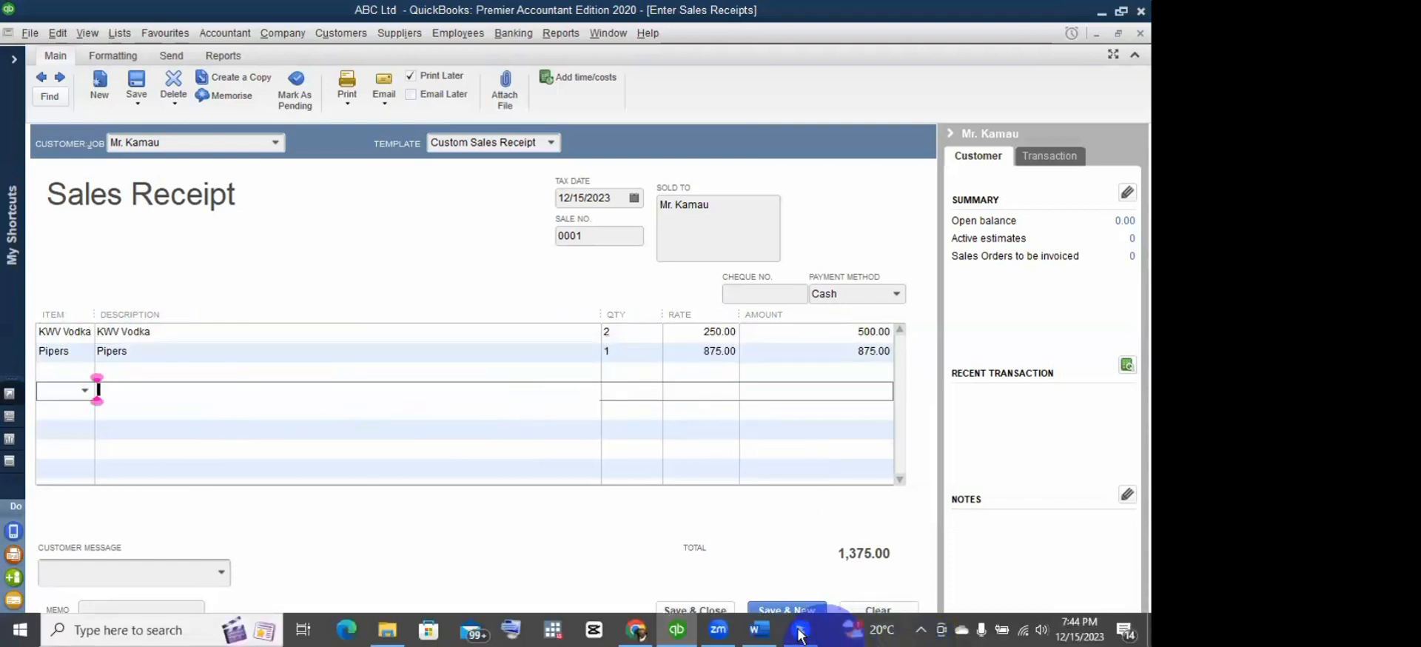
mouse_move(763, 629)
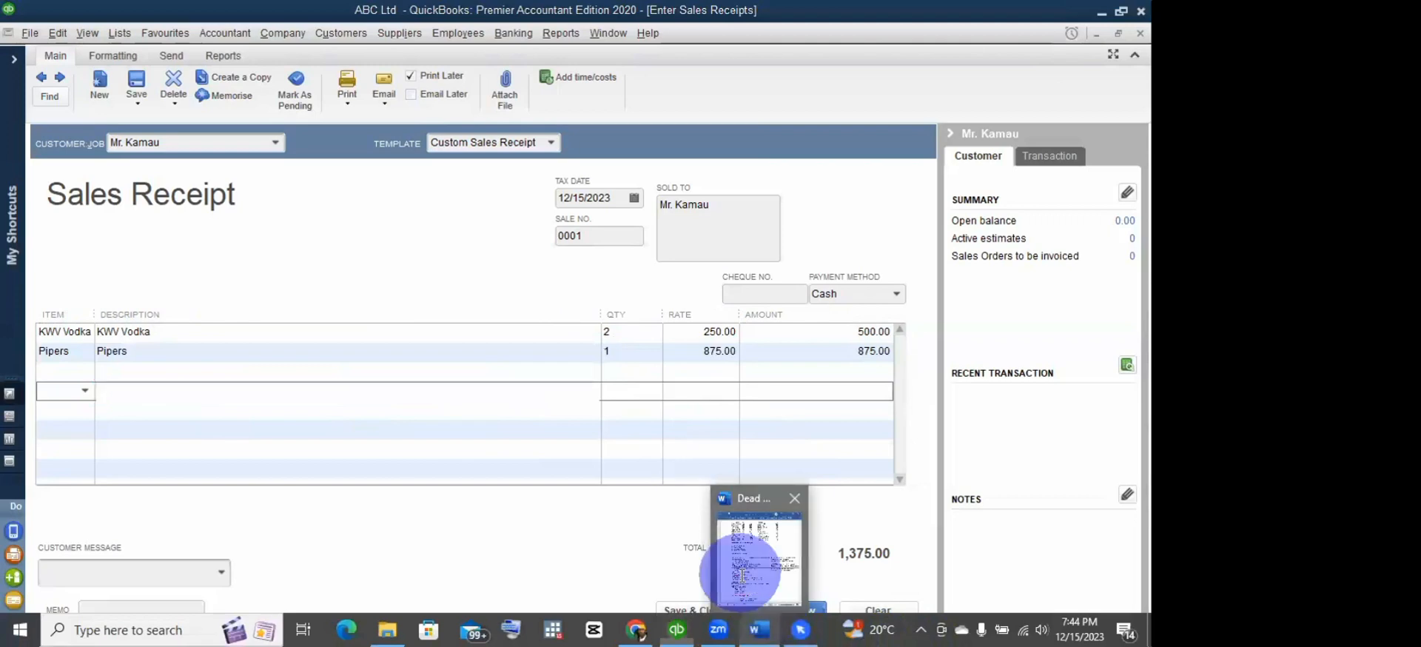
click(742, 575)
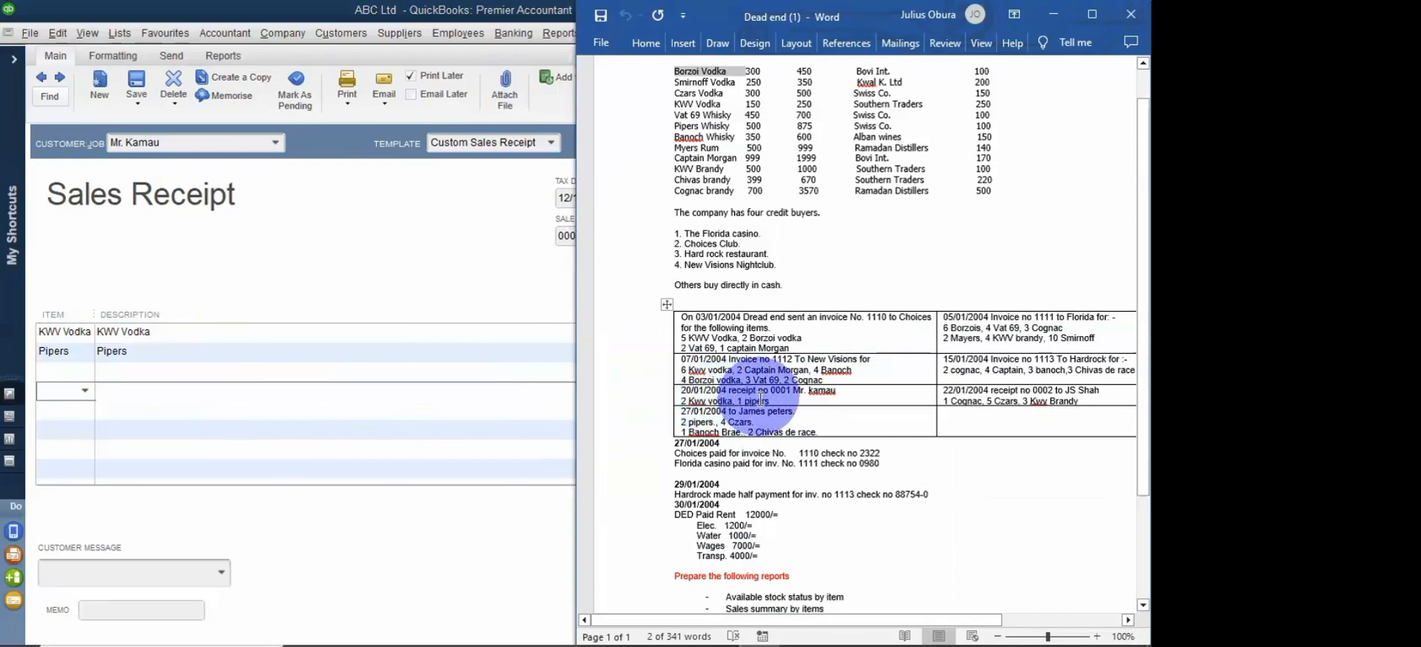
click(443, 398)
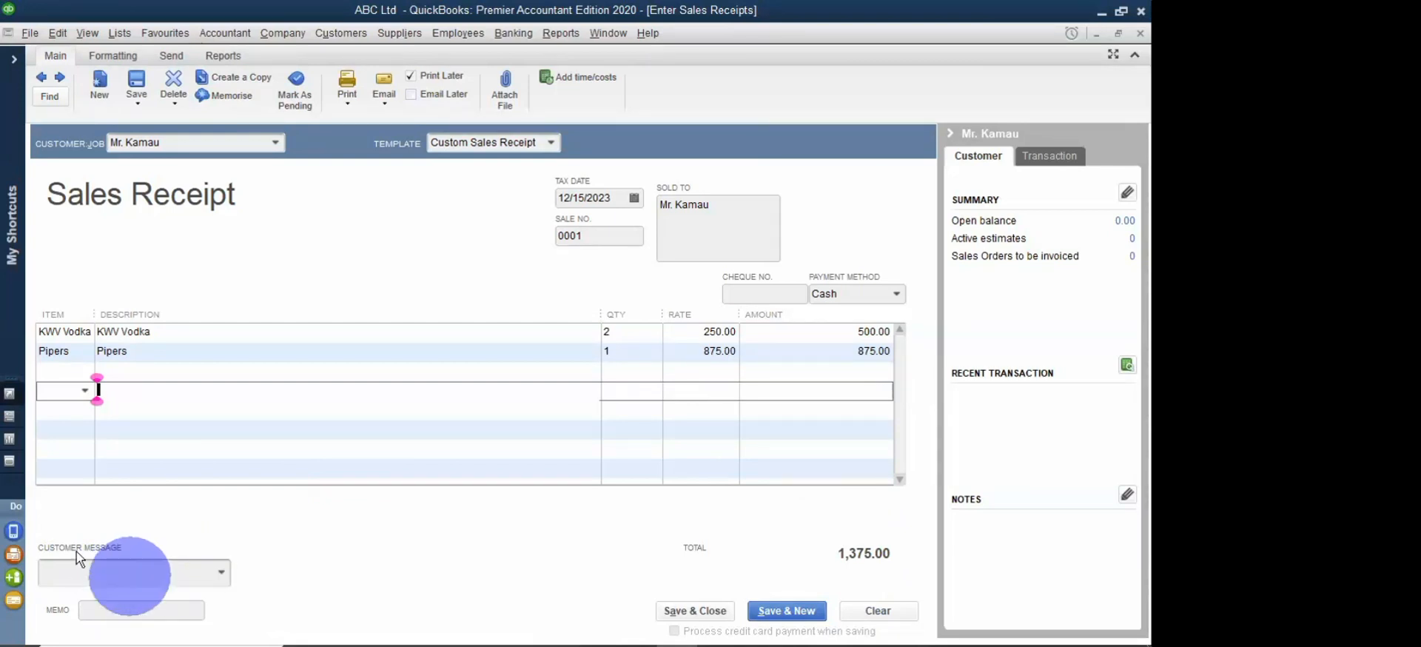
click(220, 575)
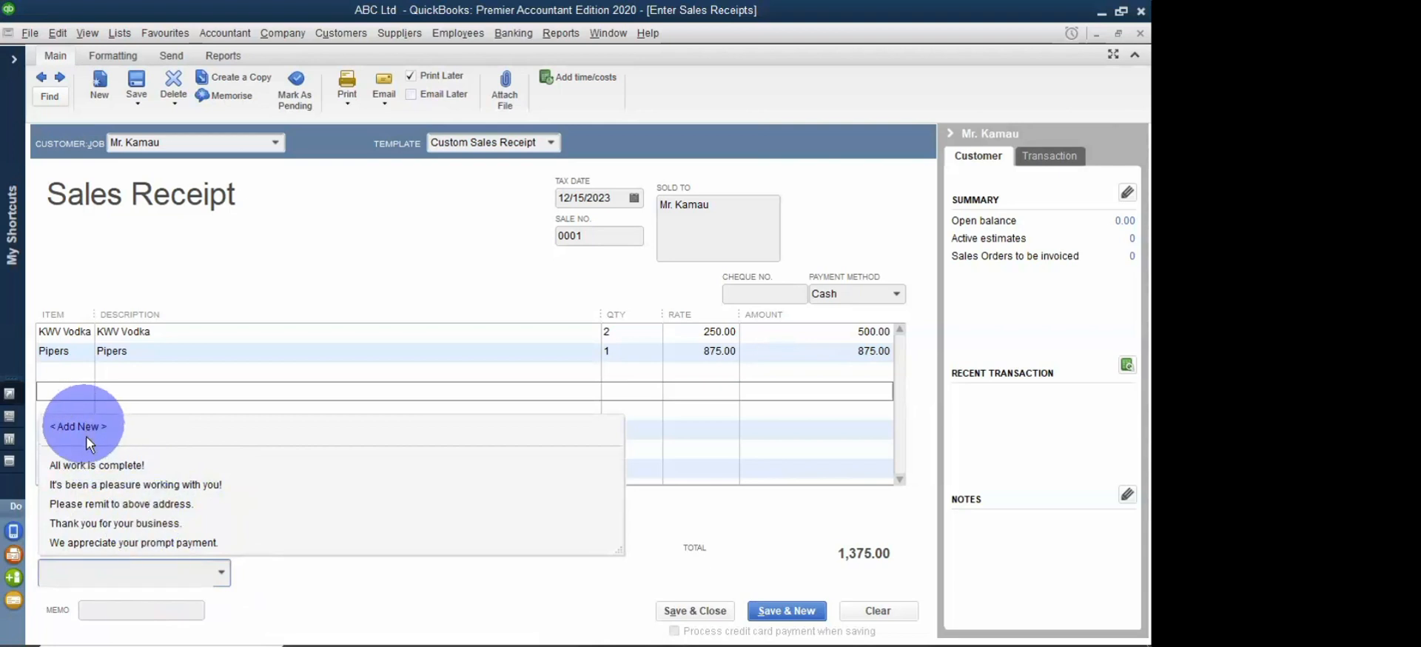
click(95, 485)
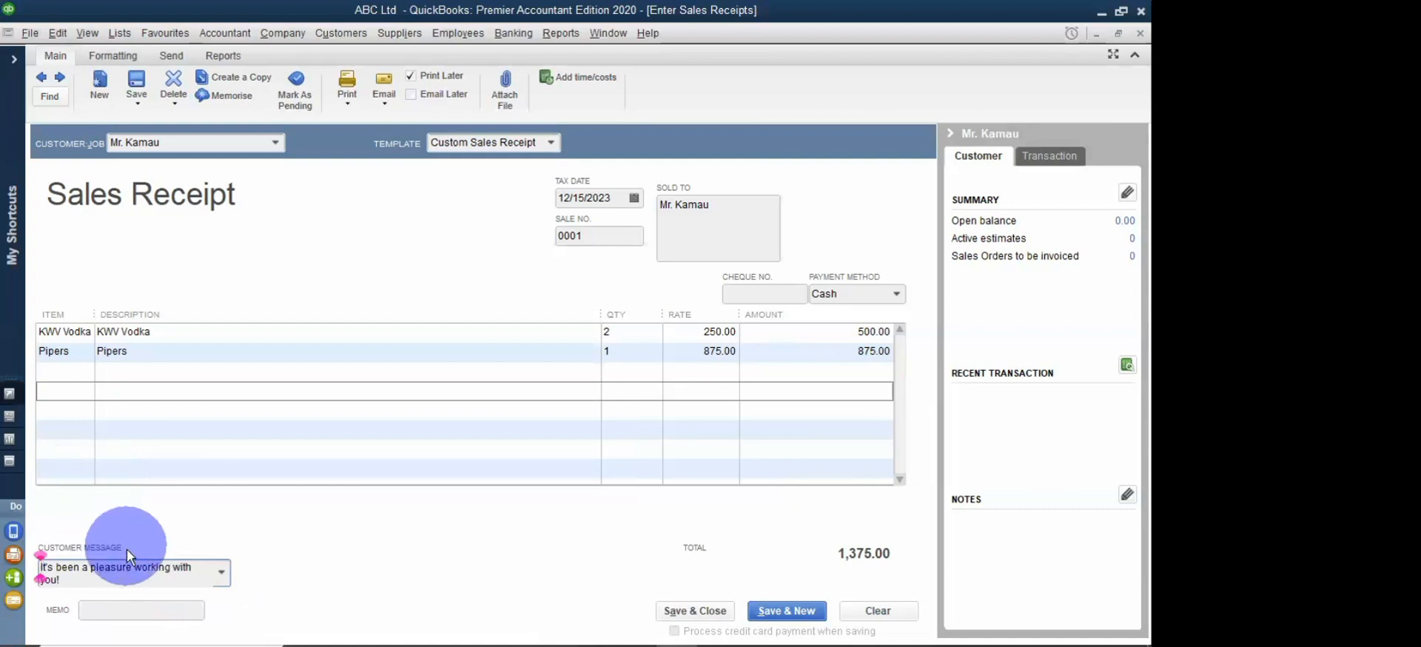
click(147, 609)
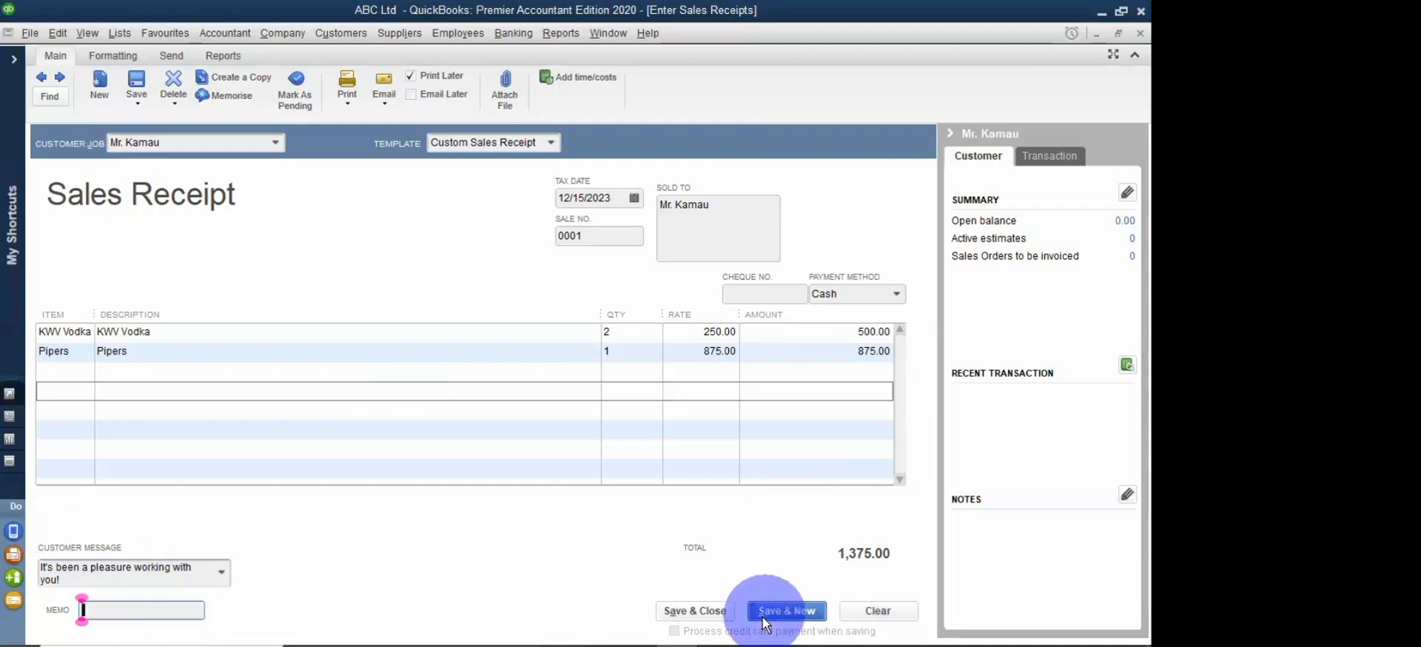
click(101, 53)
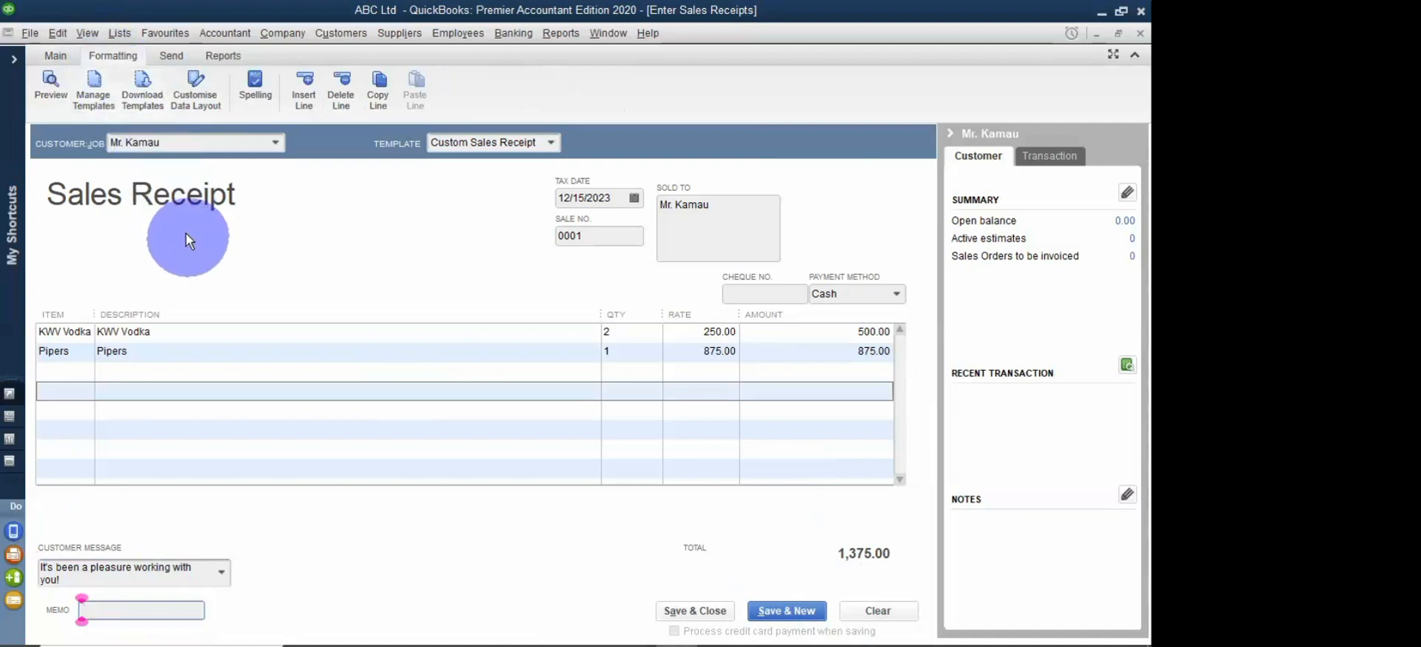
click(161, 53)
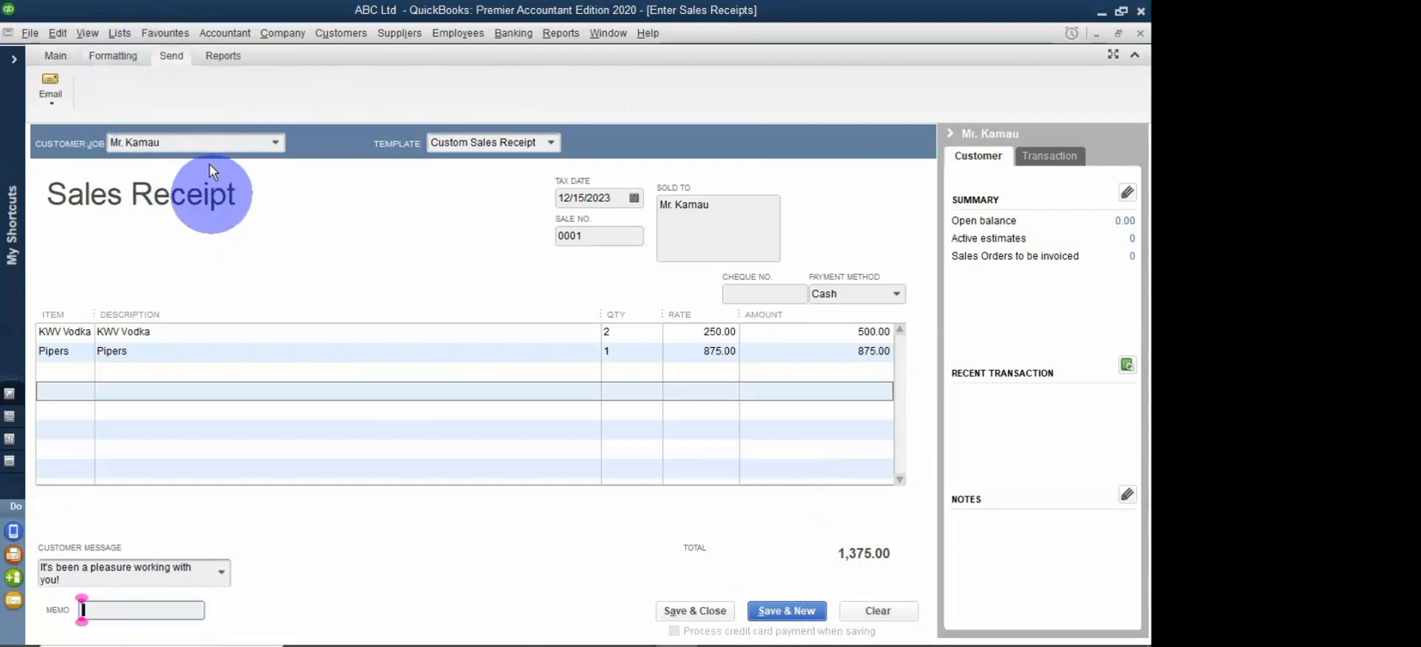
click(218, 55)
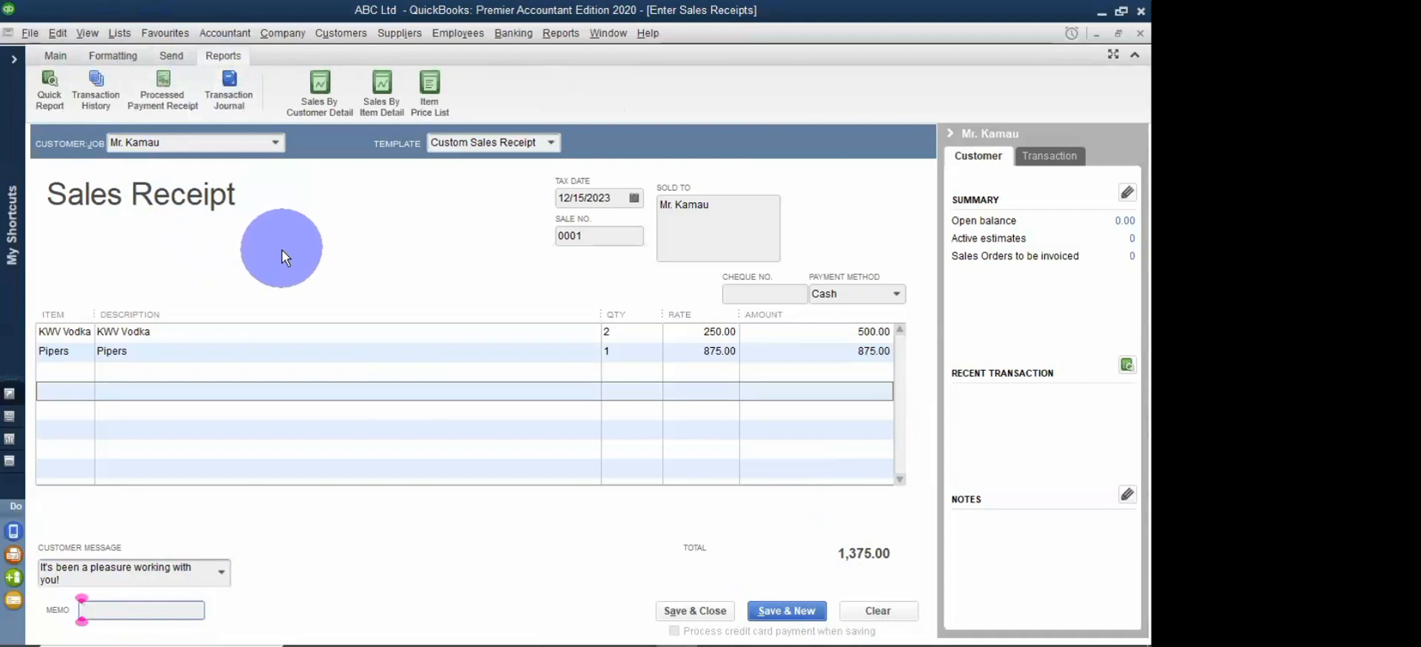
click(54, 56)
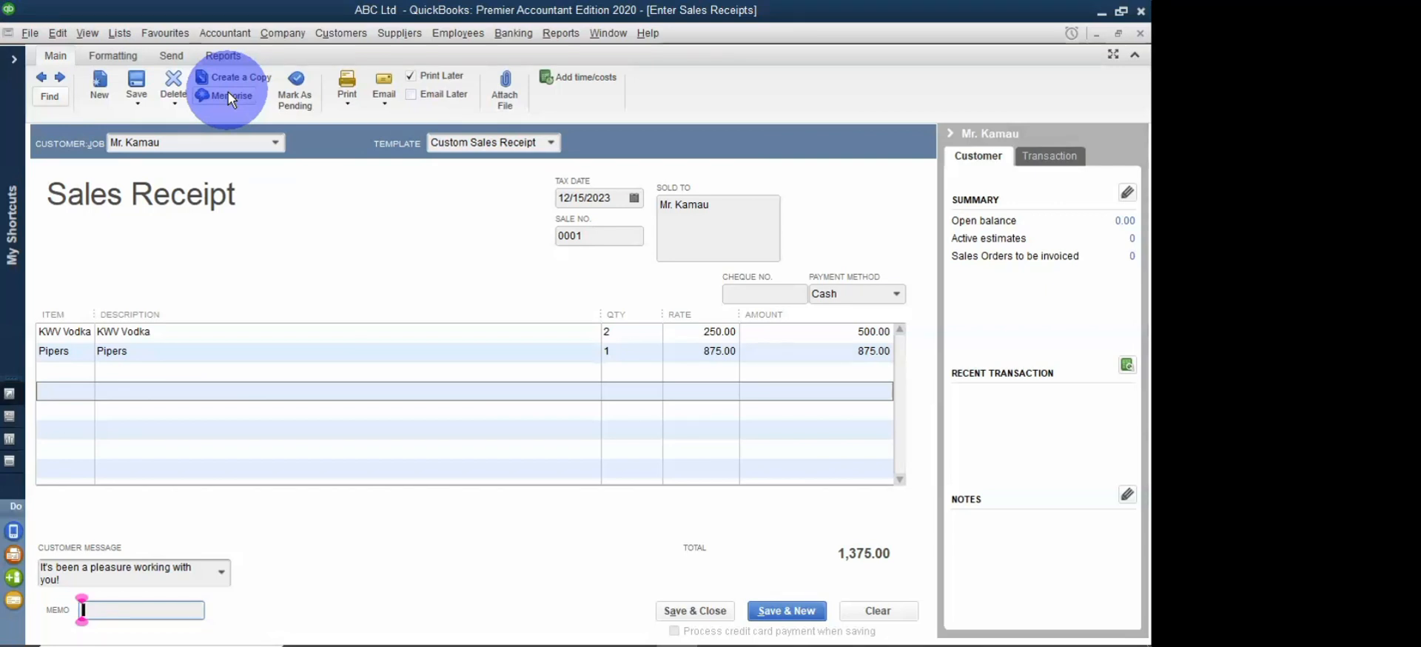
Step: Save the sales receipt and start a new one, ignoring all occurrences of the flagged spelling KWV
click(771, 610)
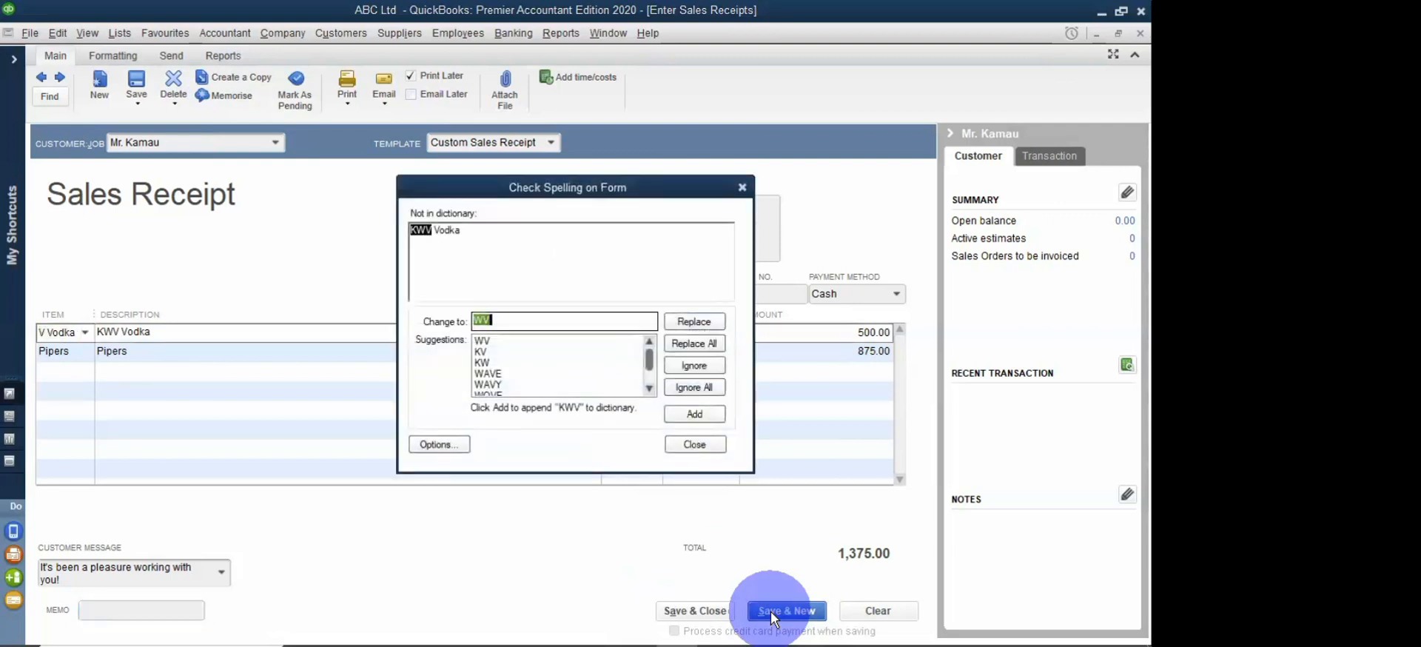
click(695, 384)
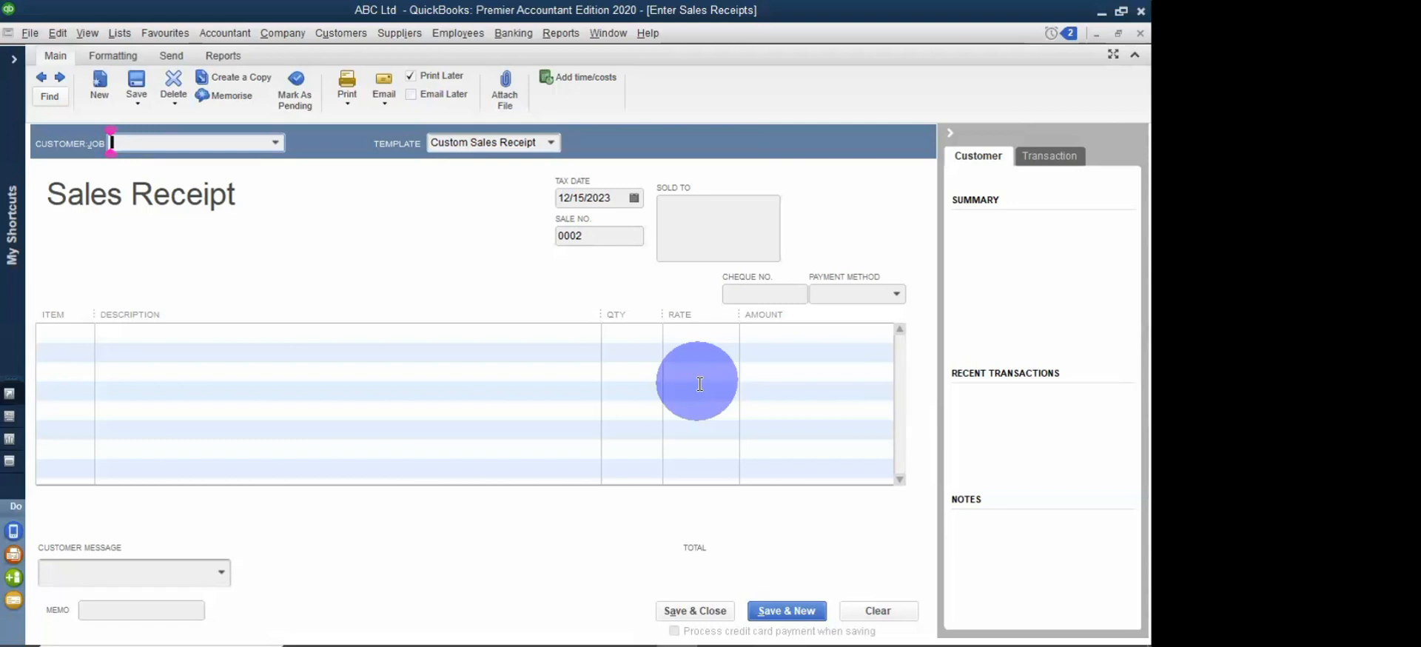
Step: Add the next cash buyer from the Word document as a new customer, entering the buyer's name as both customer name and company name
mouse_move(748, 629)
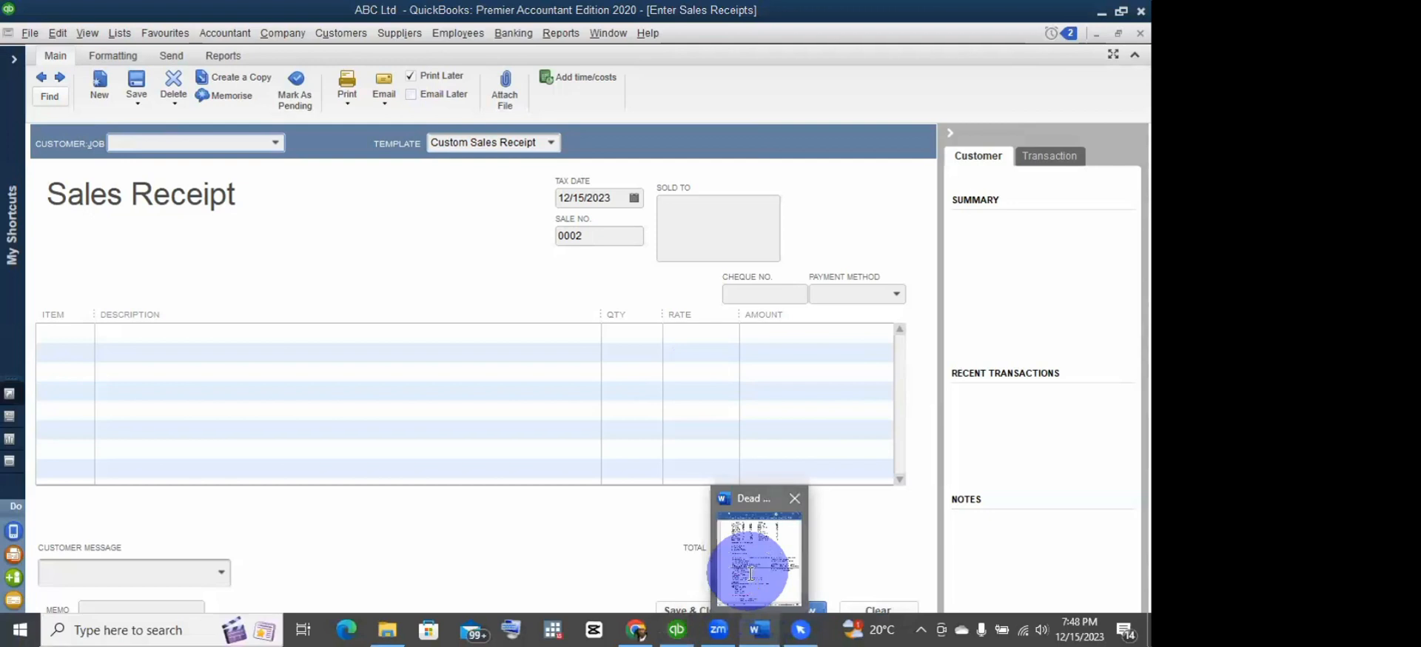
click(752, 574)
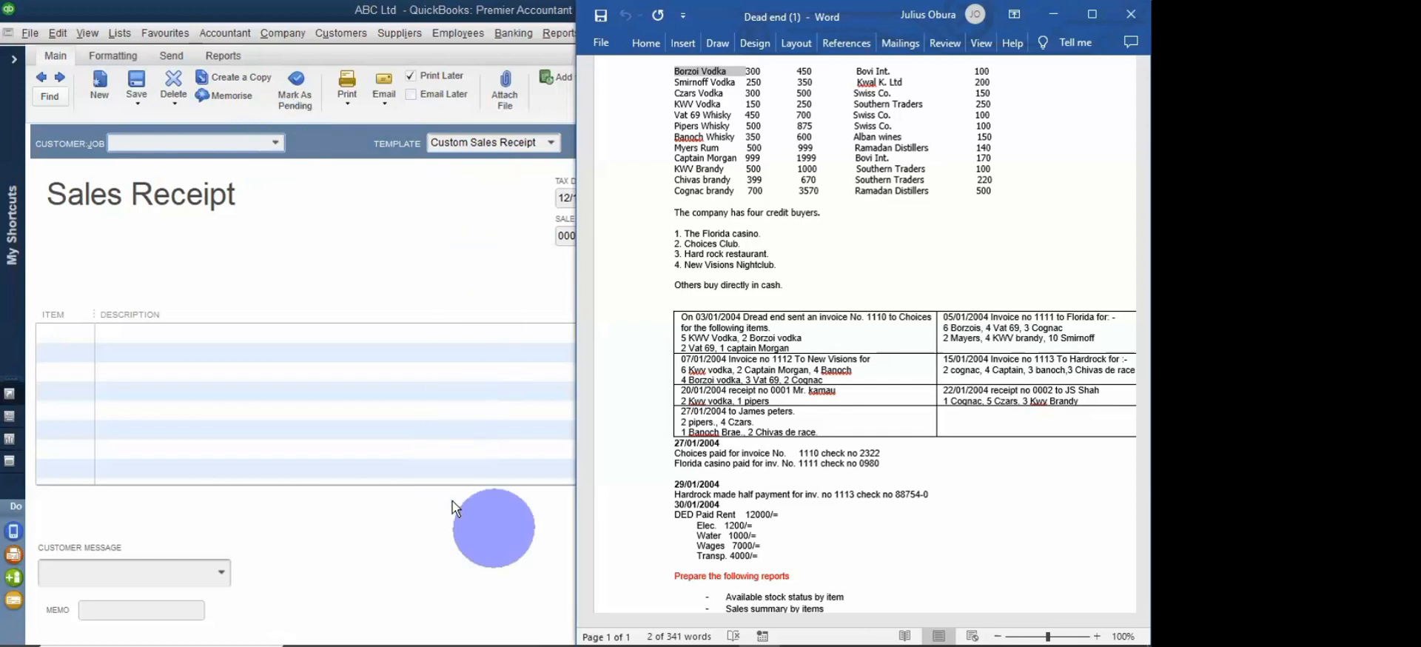
click(503, 548)
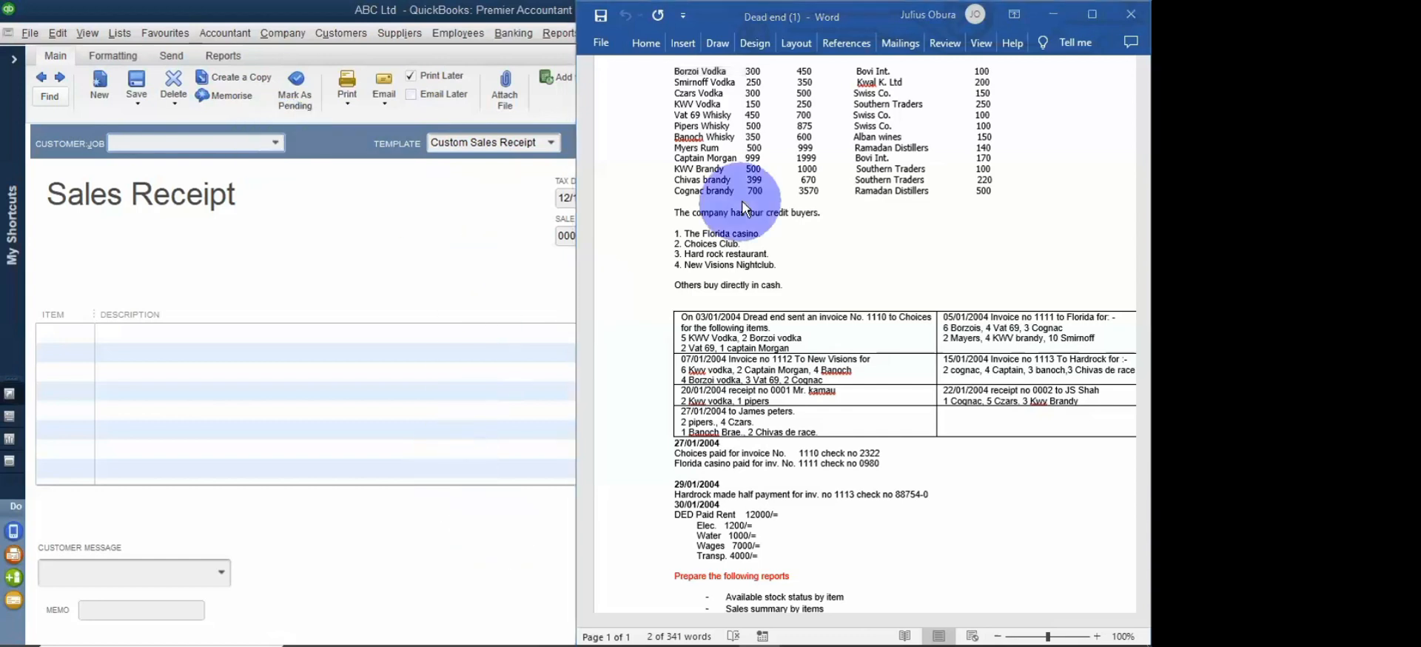
click(271, 140)
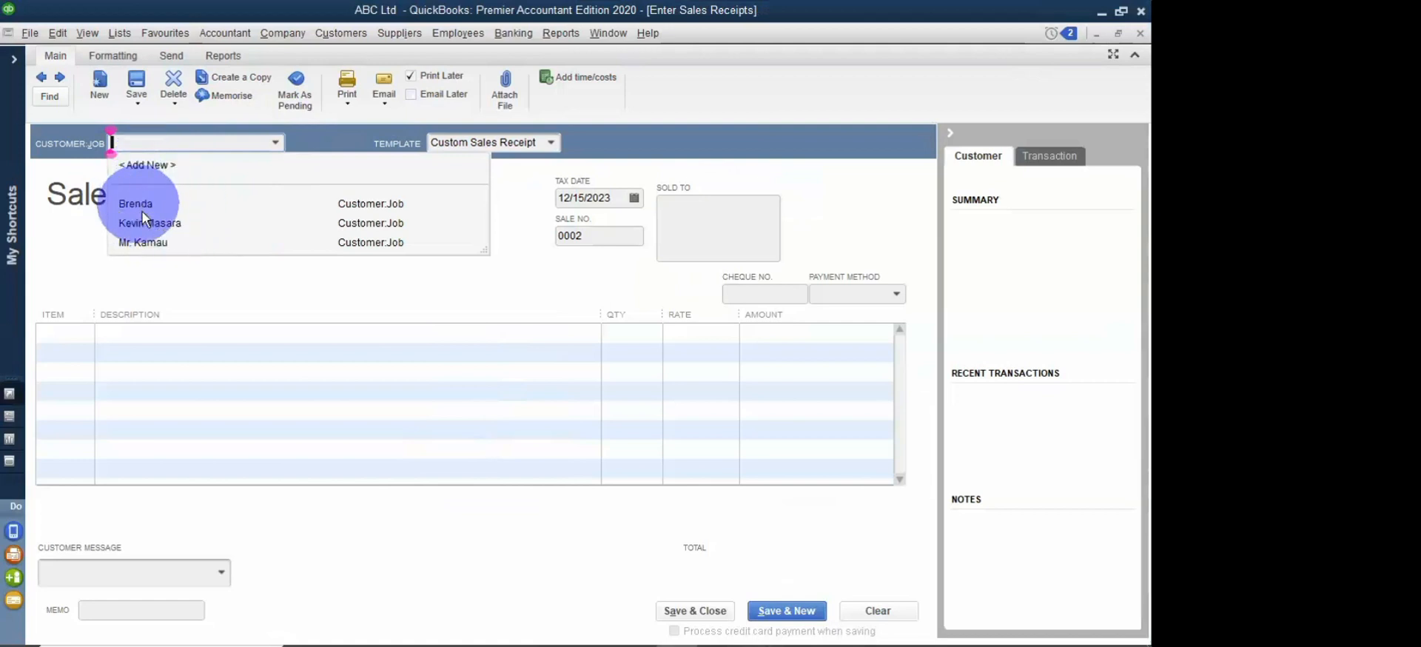
click(137, 164)
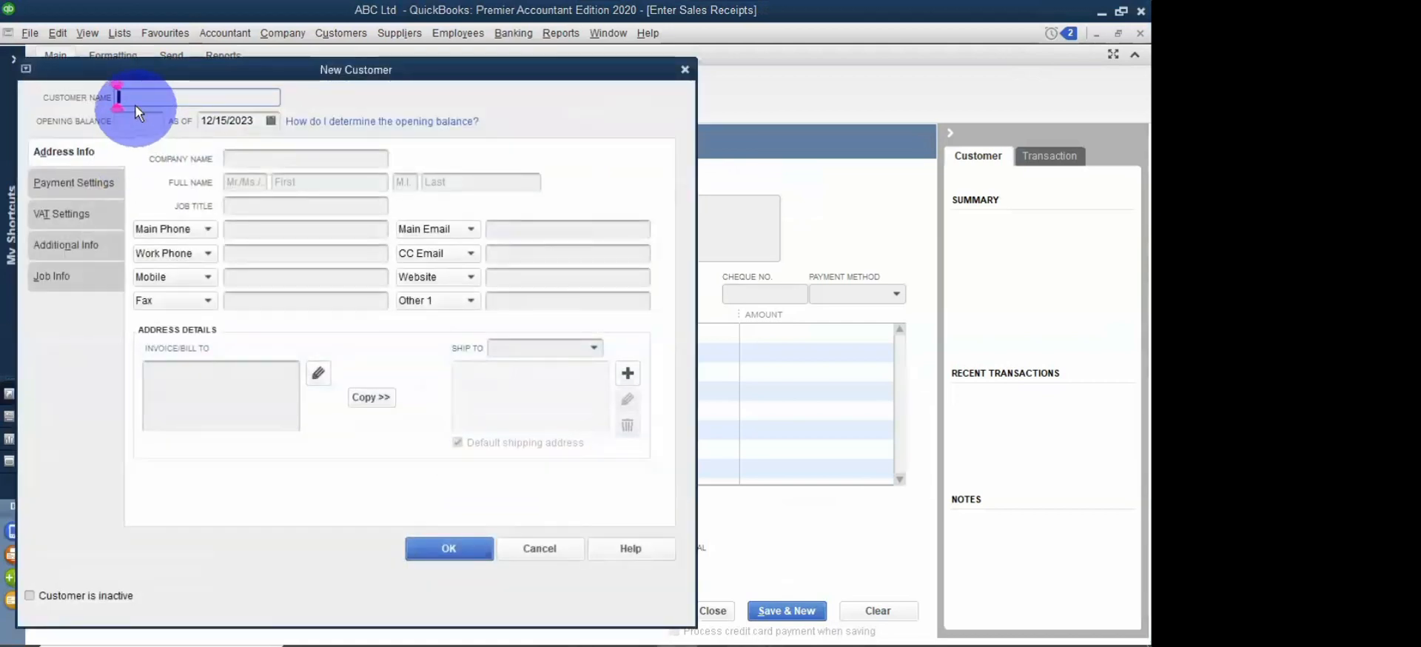
text(JS S)
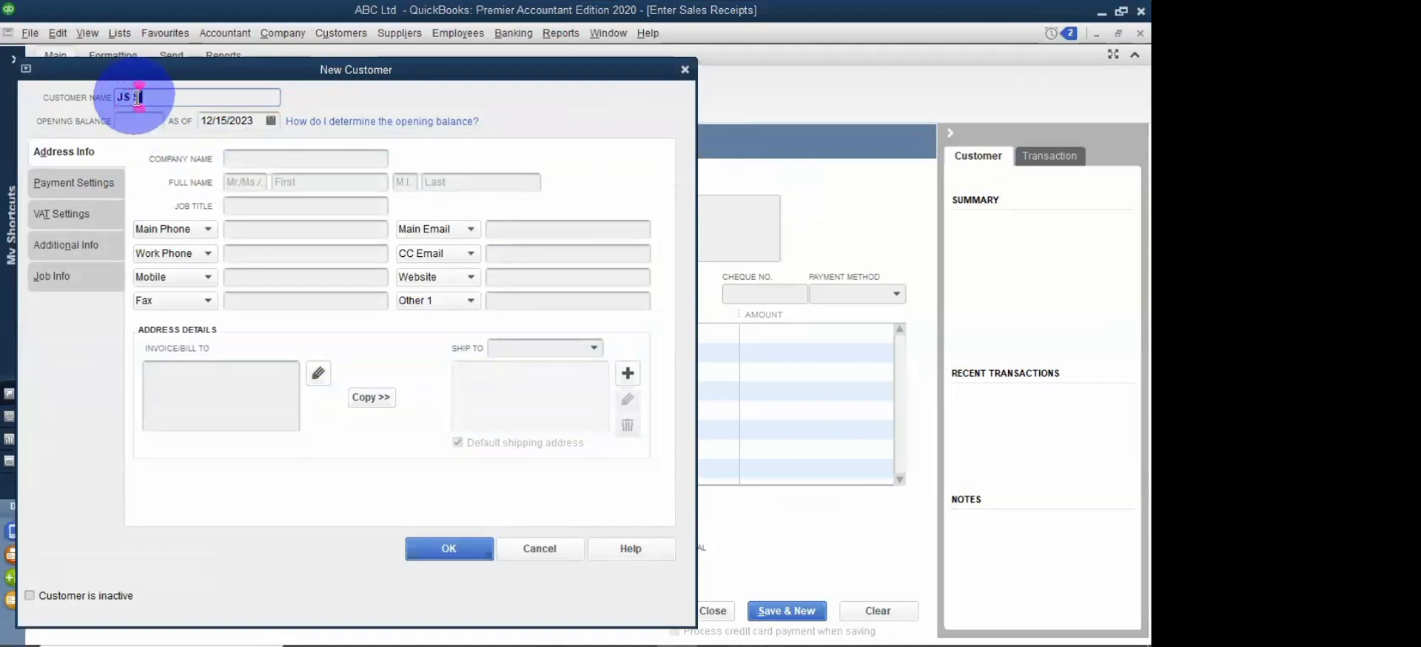
text(hah)
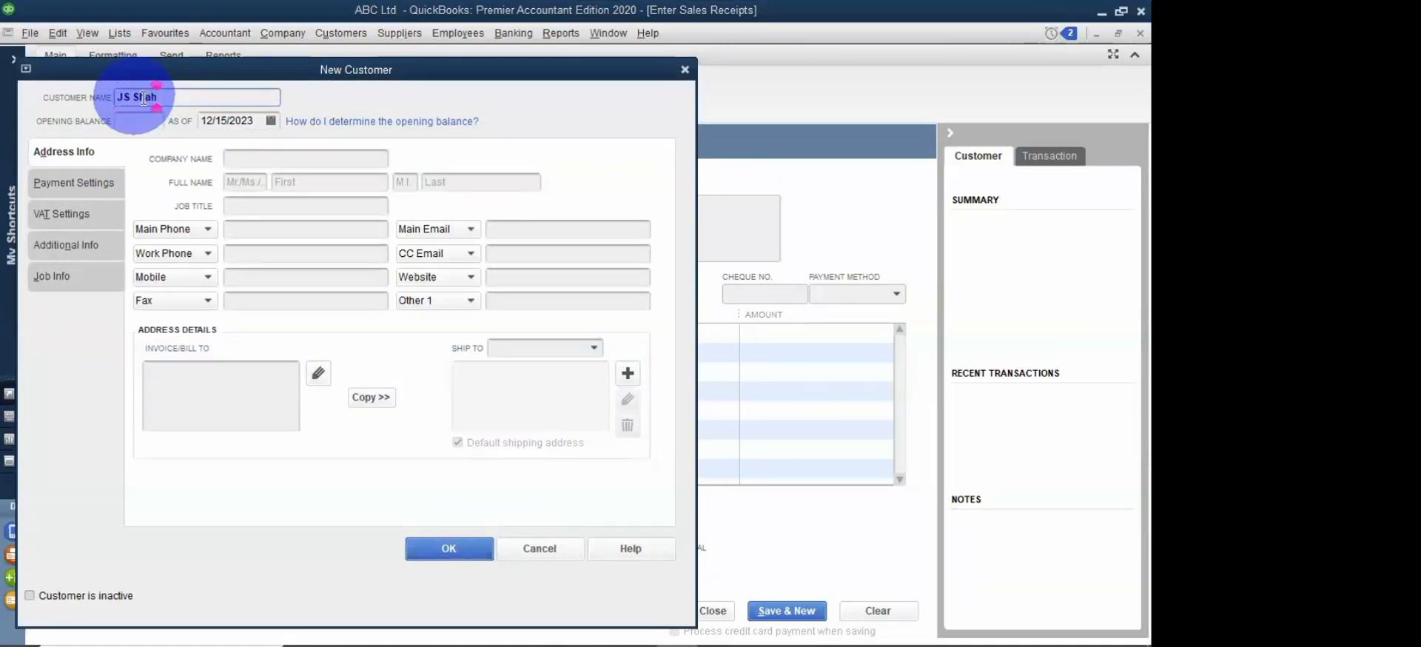
drag(154, 104, 109, 110)
key(ctrl+c)
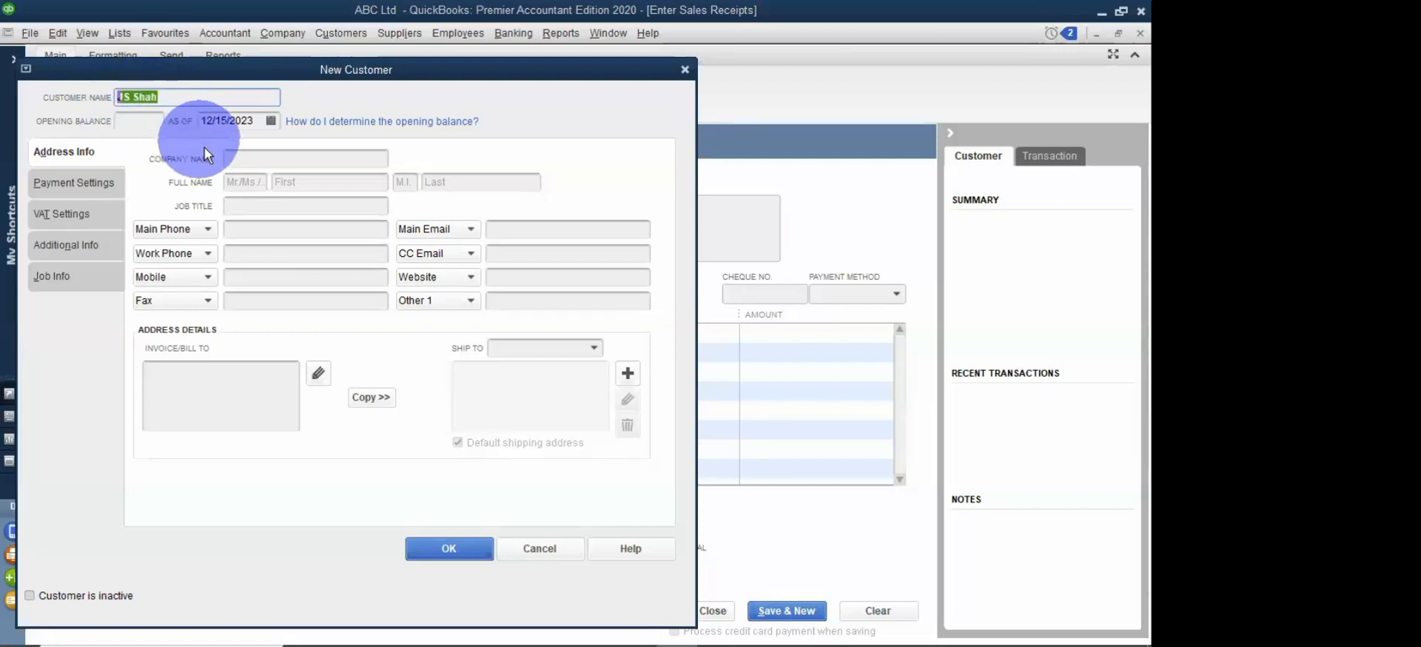
click(230, 157)
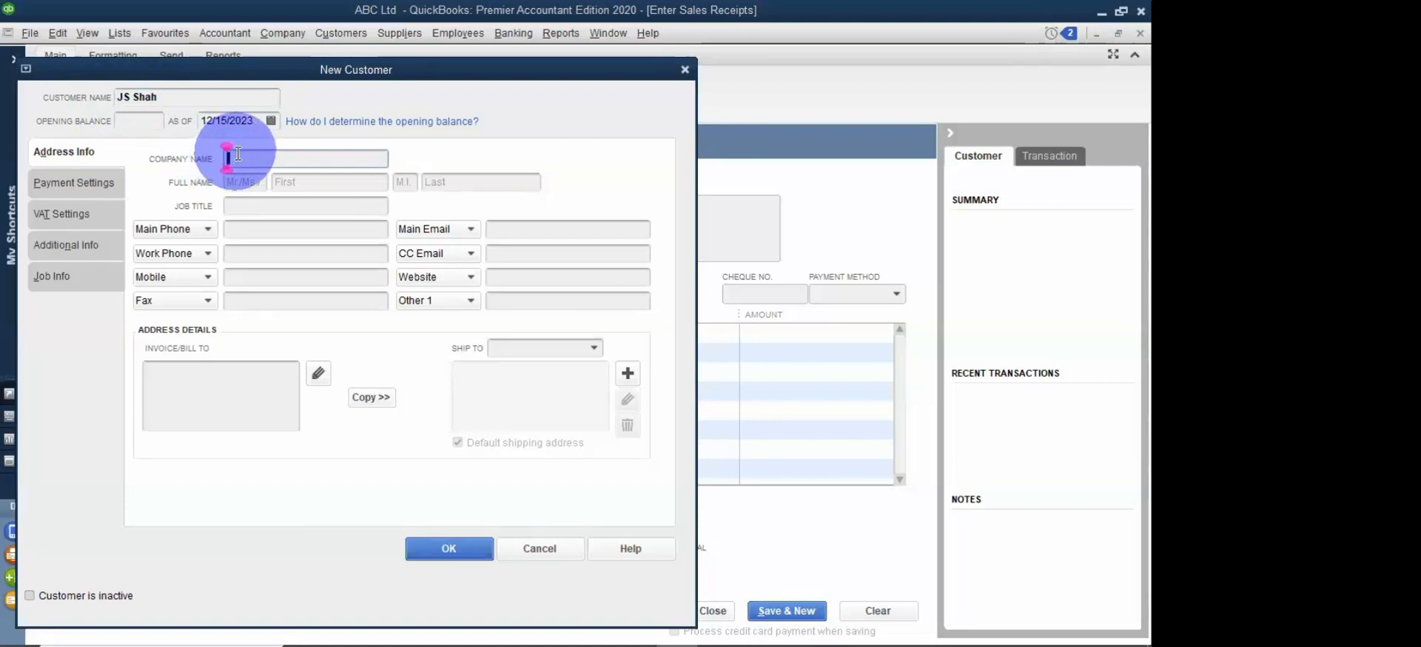
key(ctrl+v)
click(411, 552)
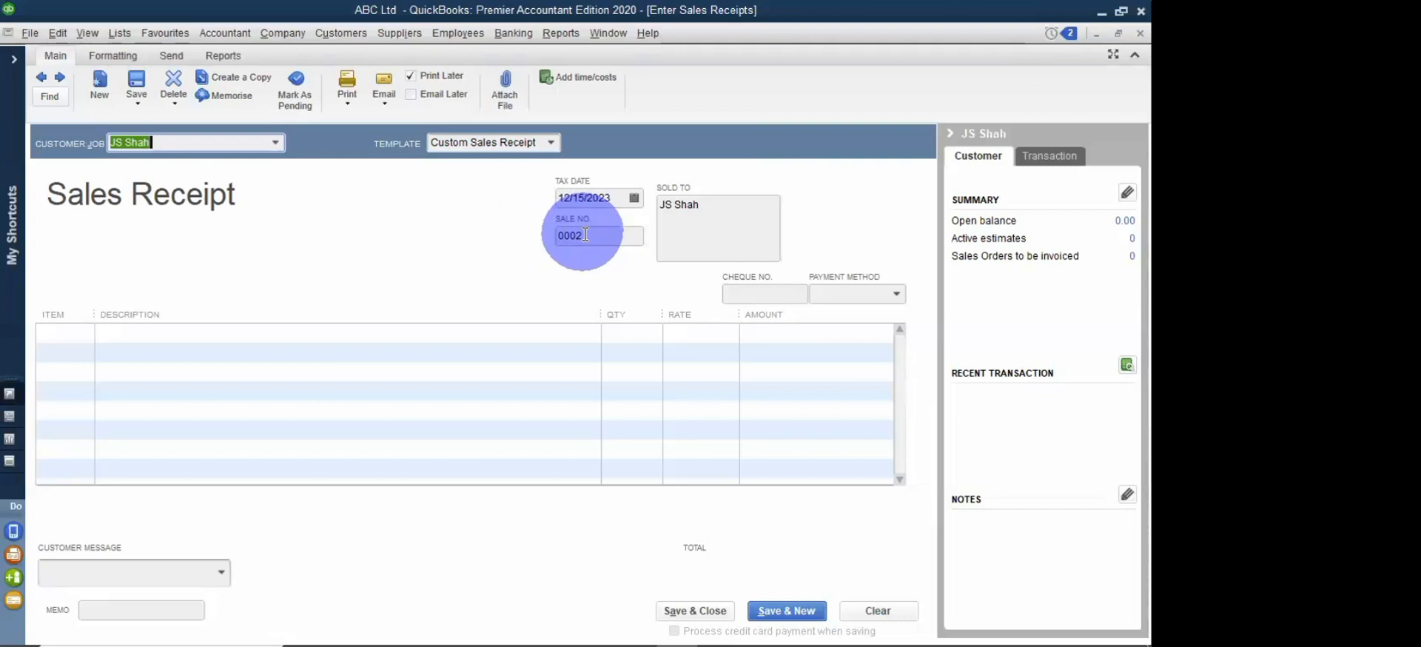
Step: Set the new receipt's payment method to Cash and start its first item line
click(895, 295)
click(864, 351)
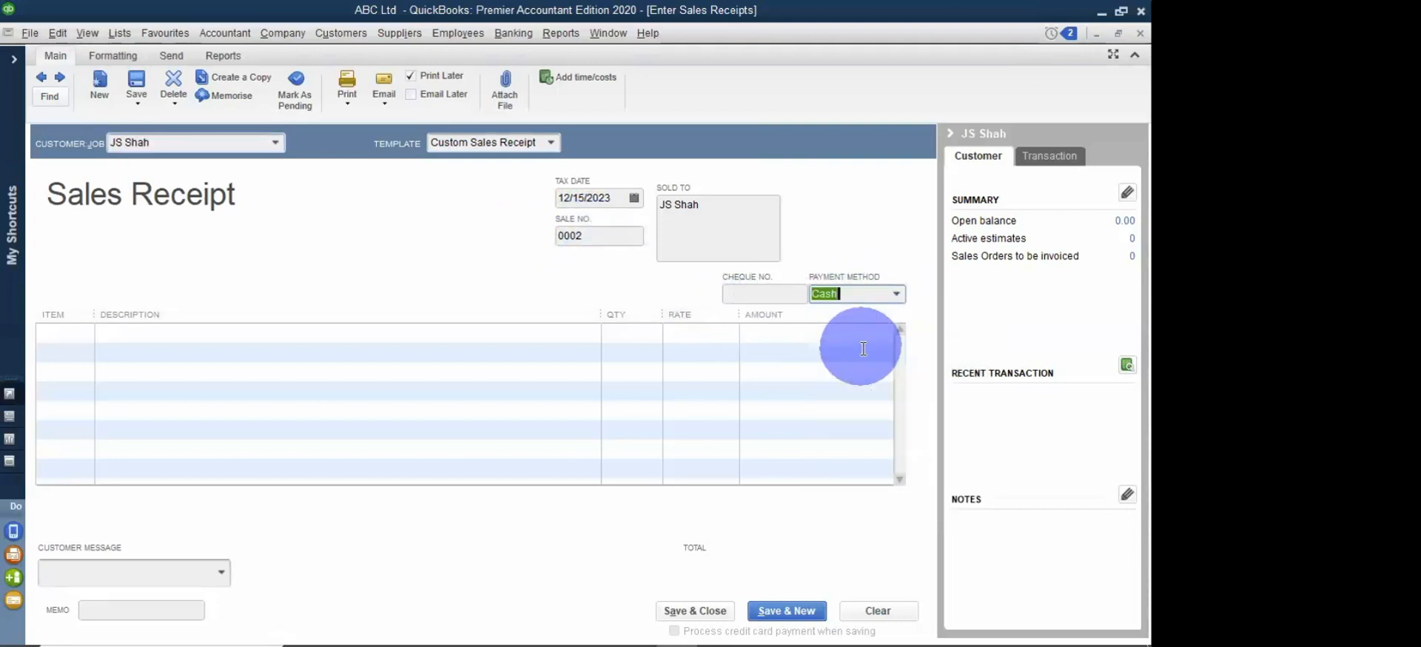
click(77, 331)
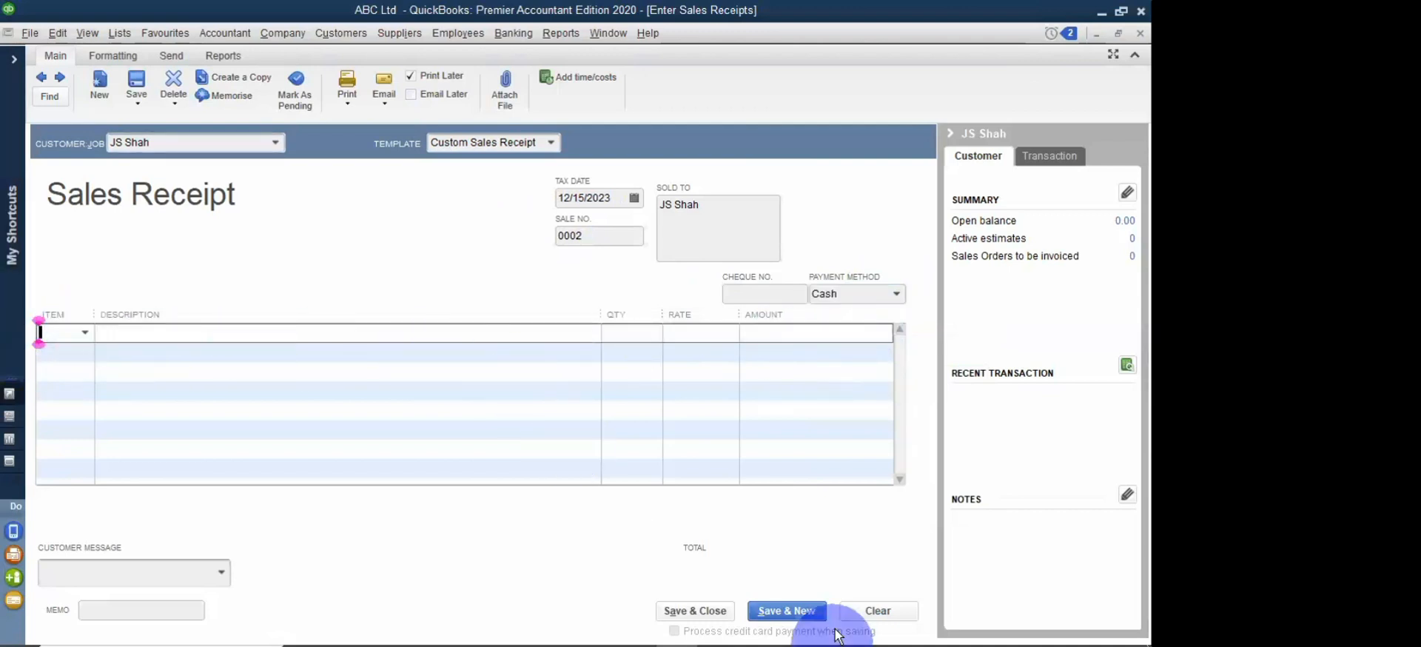
Step: Check the buyer's items in the Dead end (1) Word document and start a new Stock Part item named Cognac from the receipt's item line
mouse_move(819, 634)
mouse_move(759, 628)
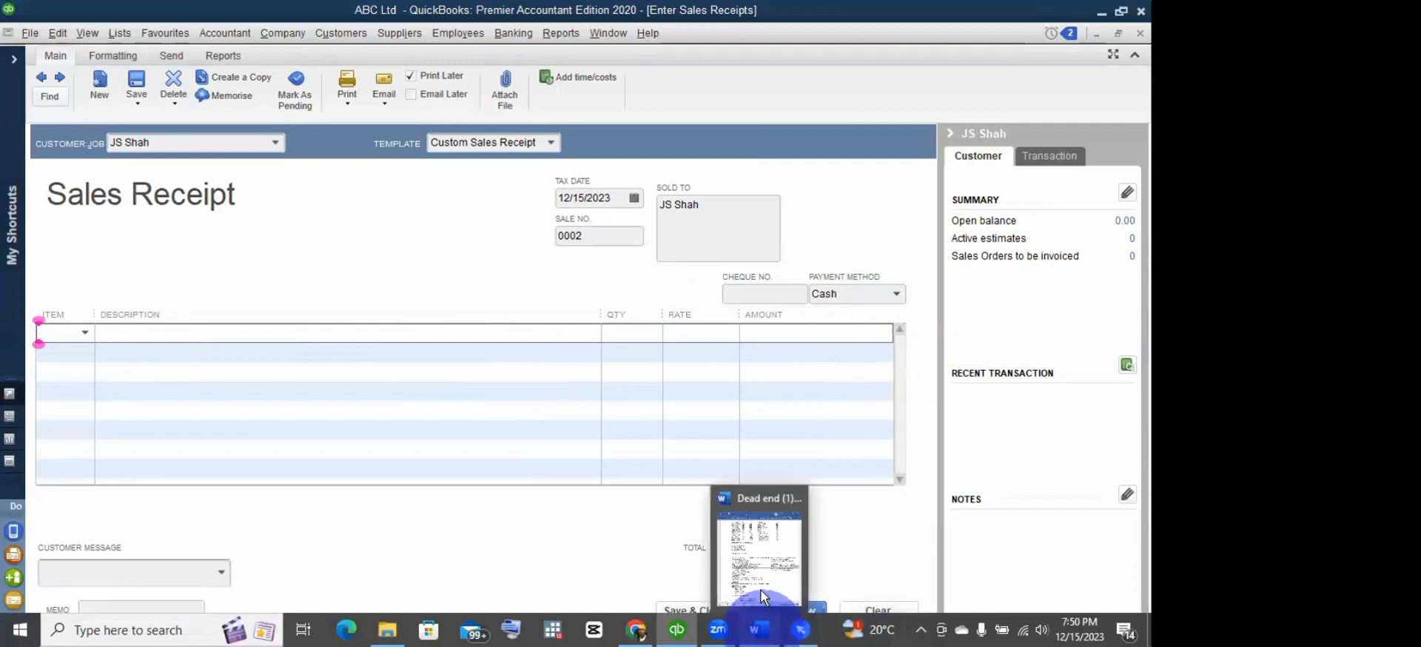
click(761, 593)
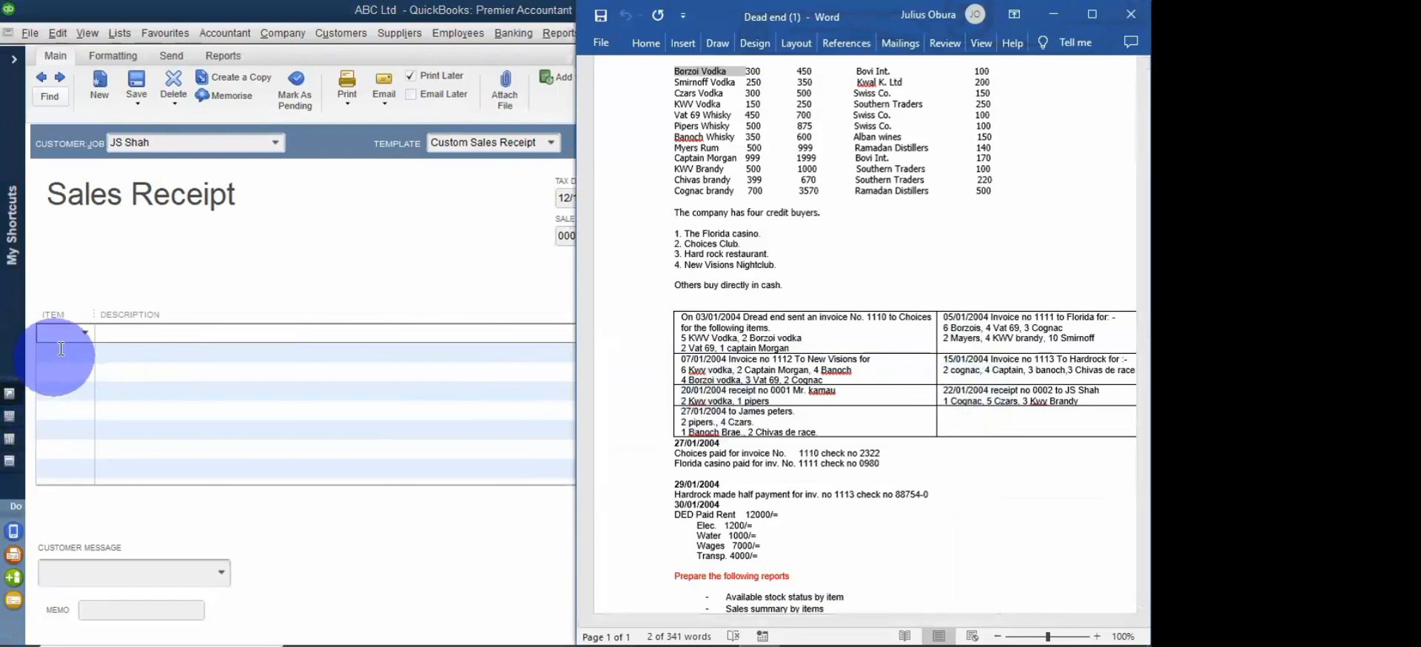
click(81, 334)
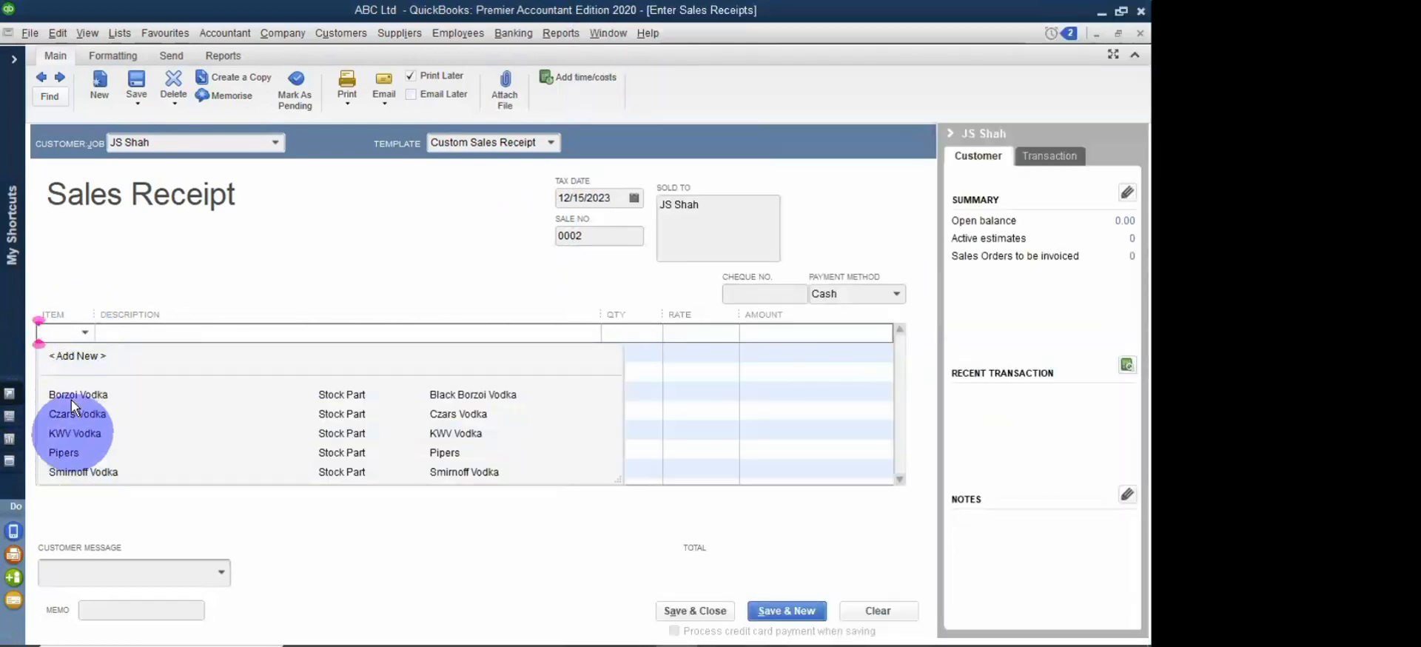
click(65, 362)
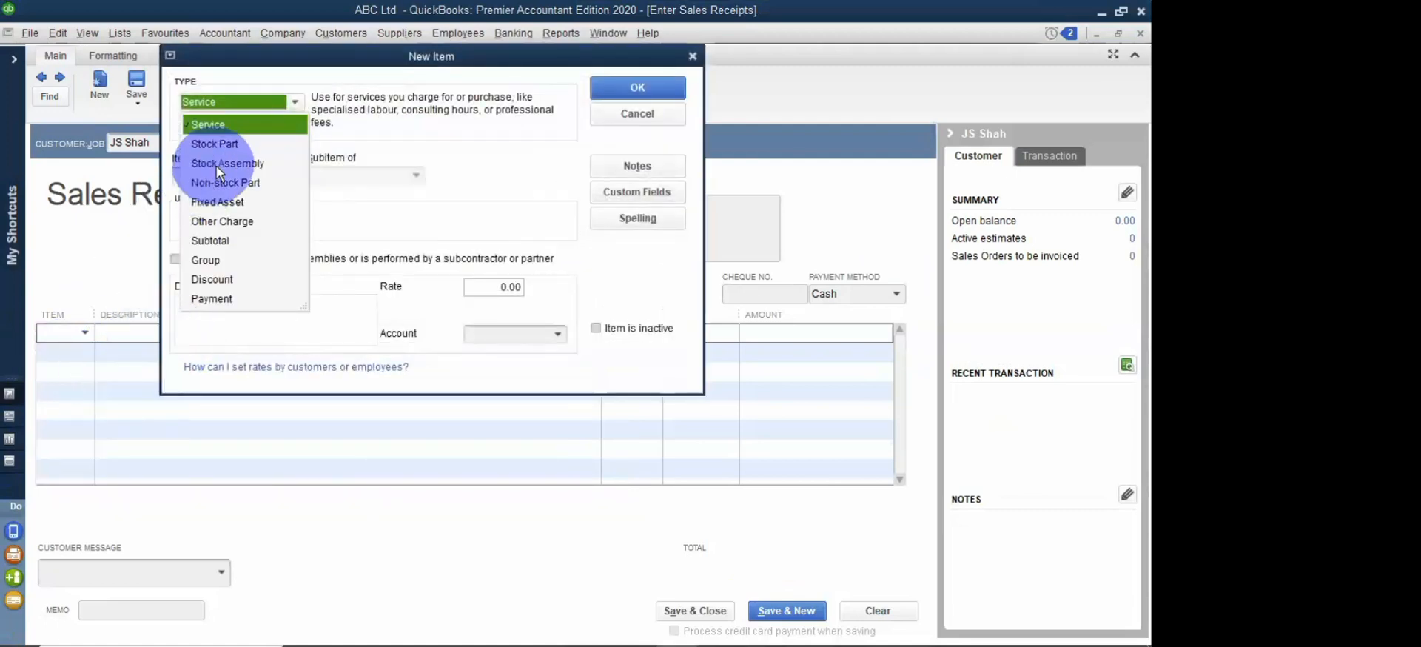
click(218, 141)
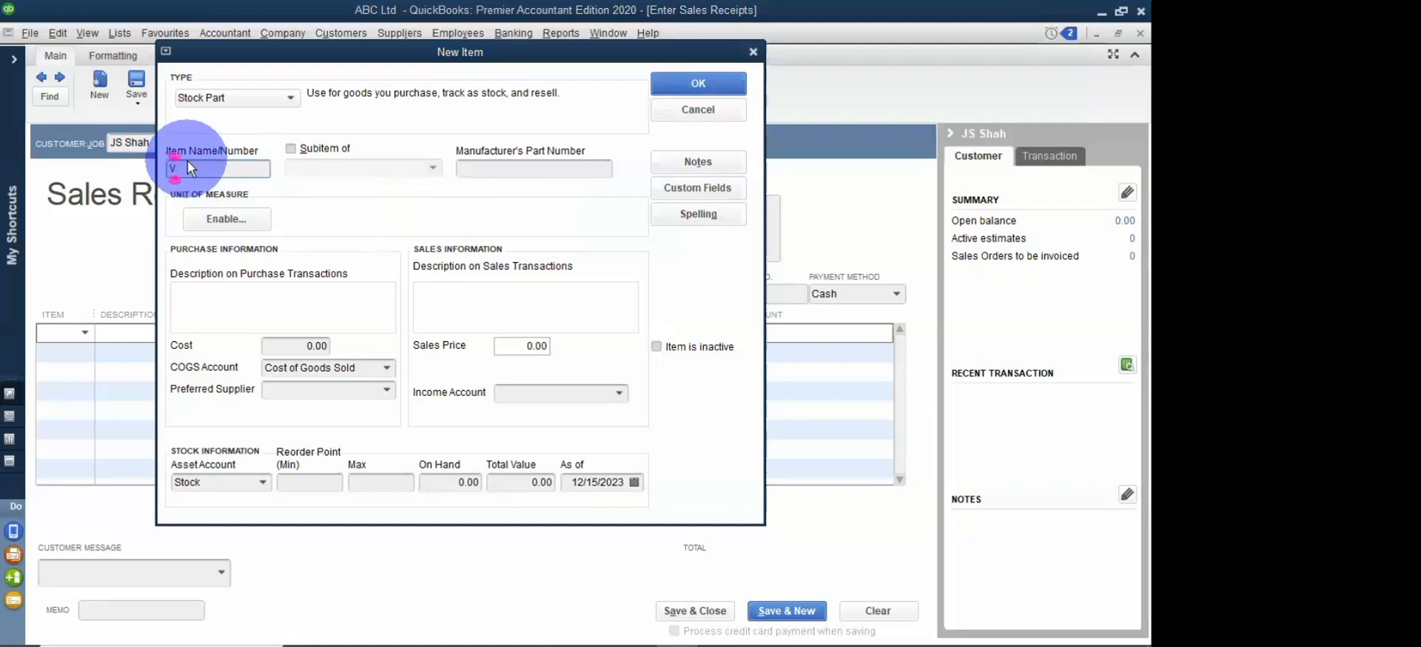
text(olpad)
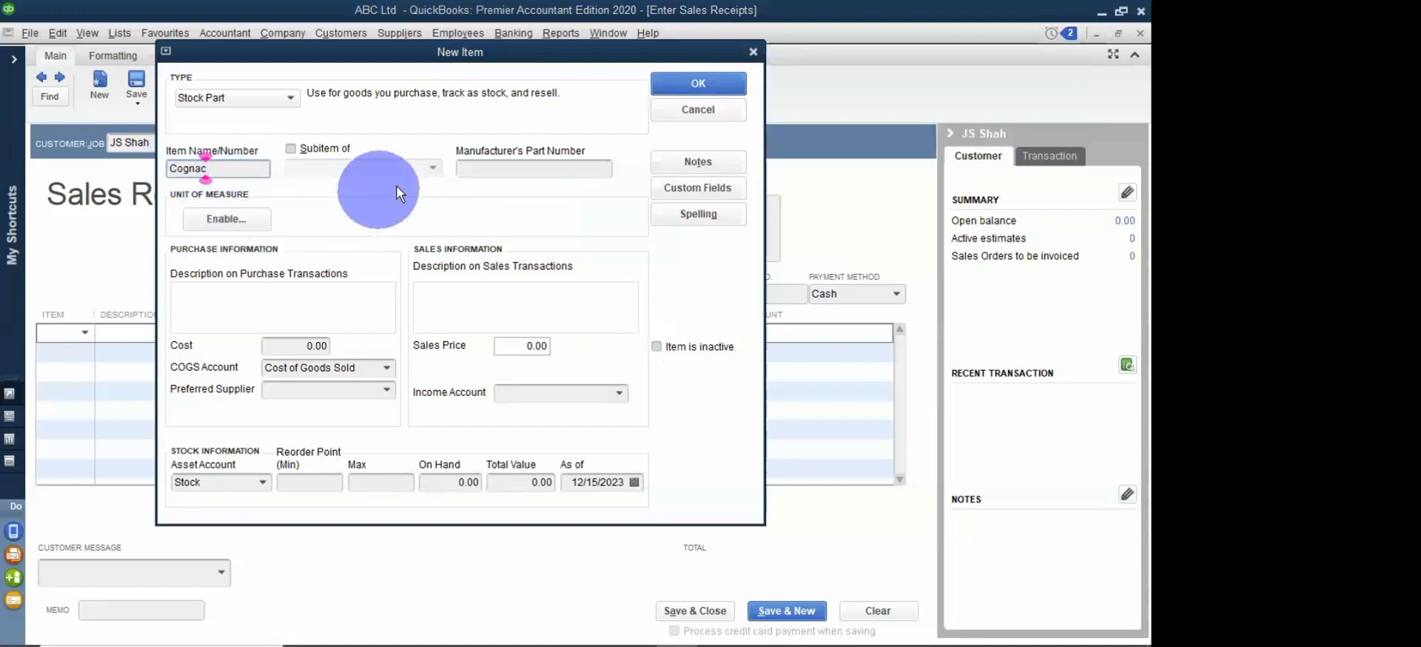
Step: Copy the item name Cognac into the new item's purchase description so it also fills the sales description
click(222, 296)
drag(210, 165, 157, 172)
key(ctrl+c)
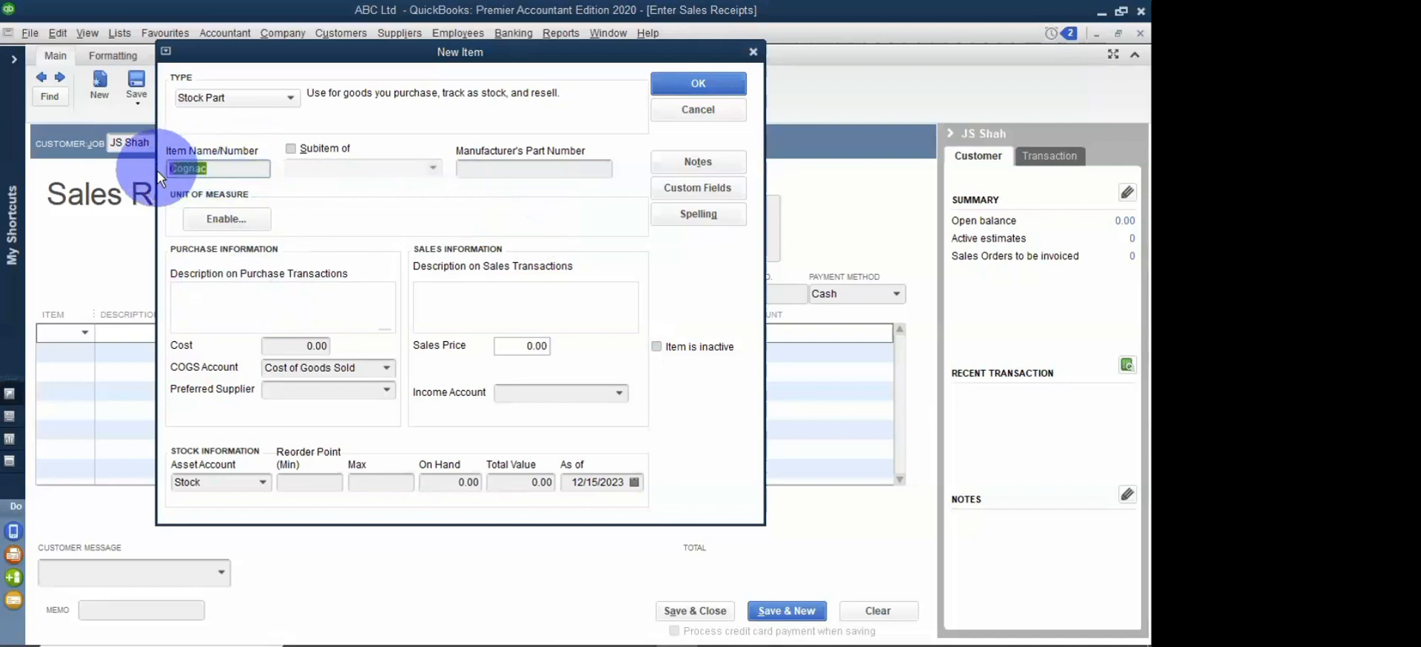
click(201, 297)
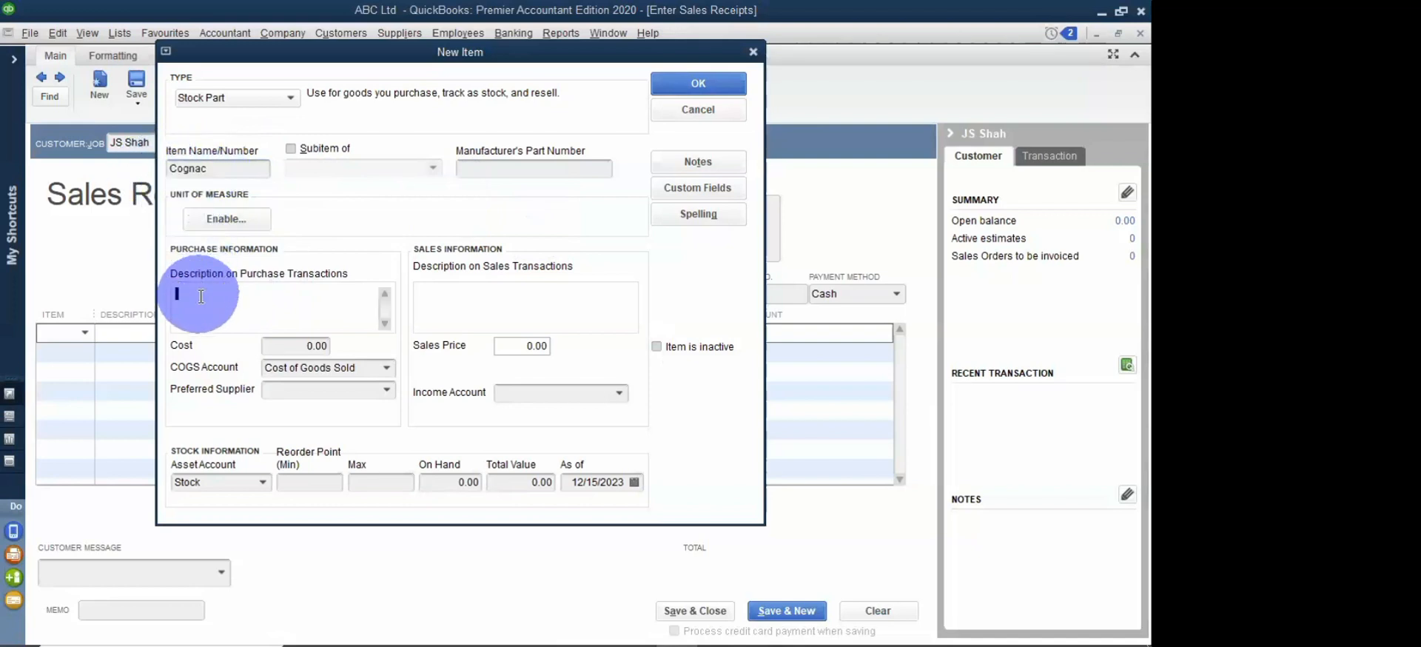
key(ctrl+v)
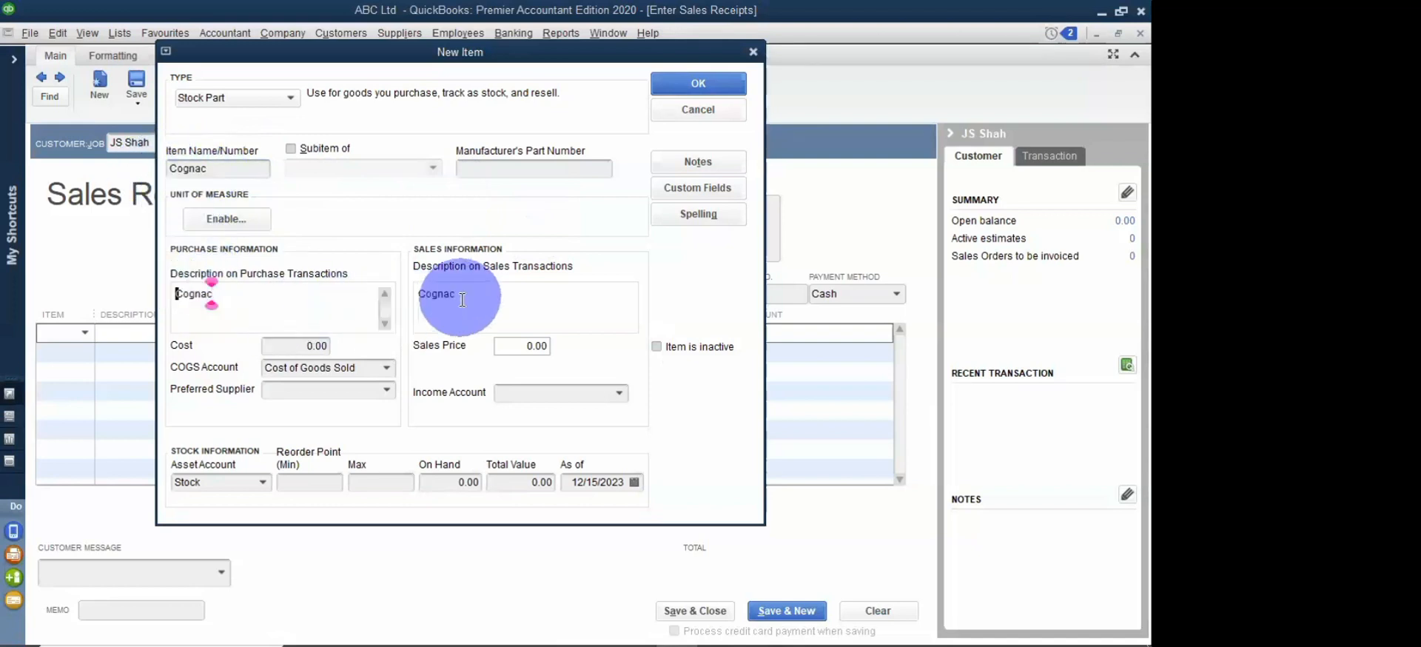
click(458, 294)
Step: Look up the Cognac brandy prices in the Word document and set the item's cost to 700 and sales price to 3,570
click(307, 346)
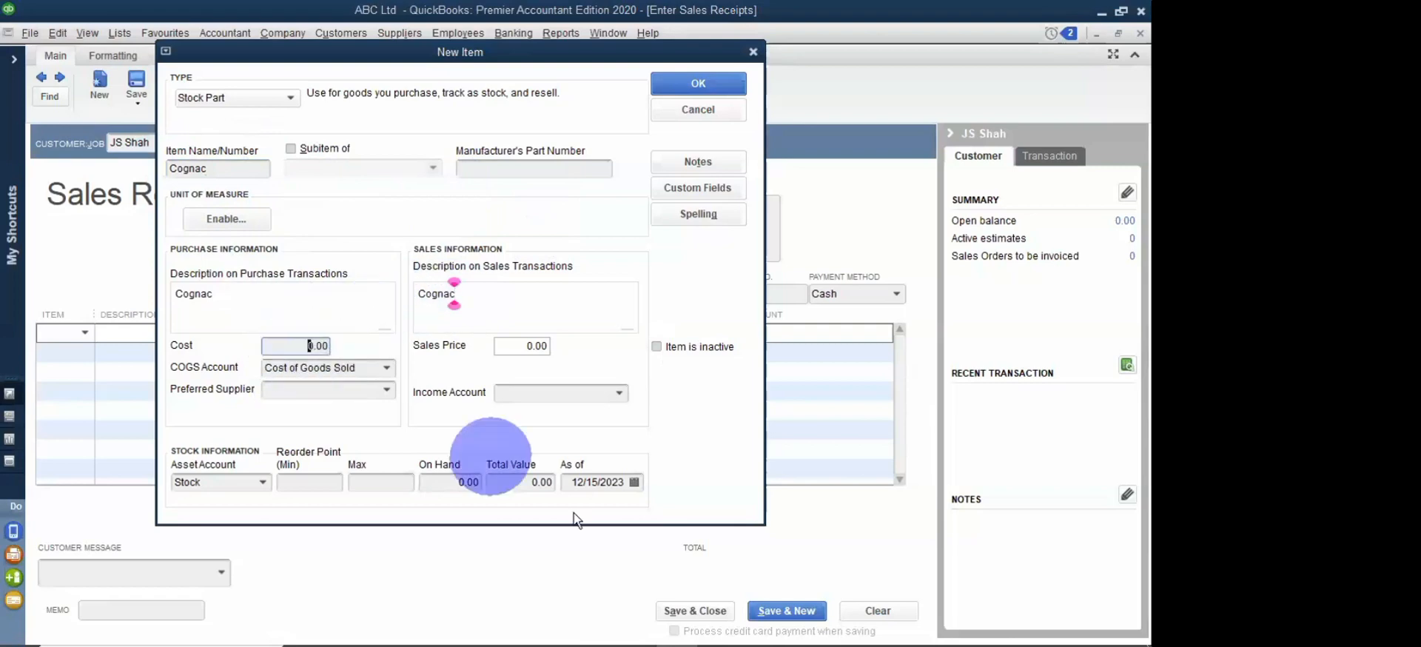
mouse_move(756, 629)
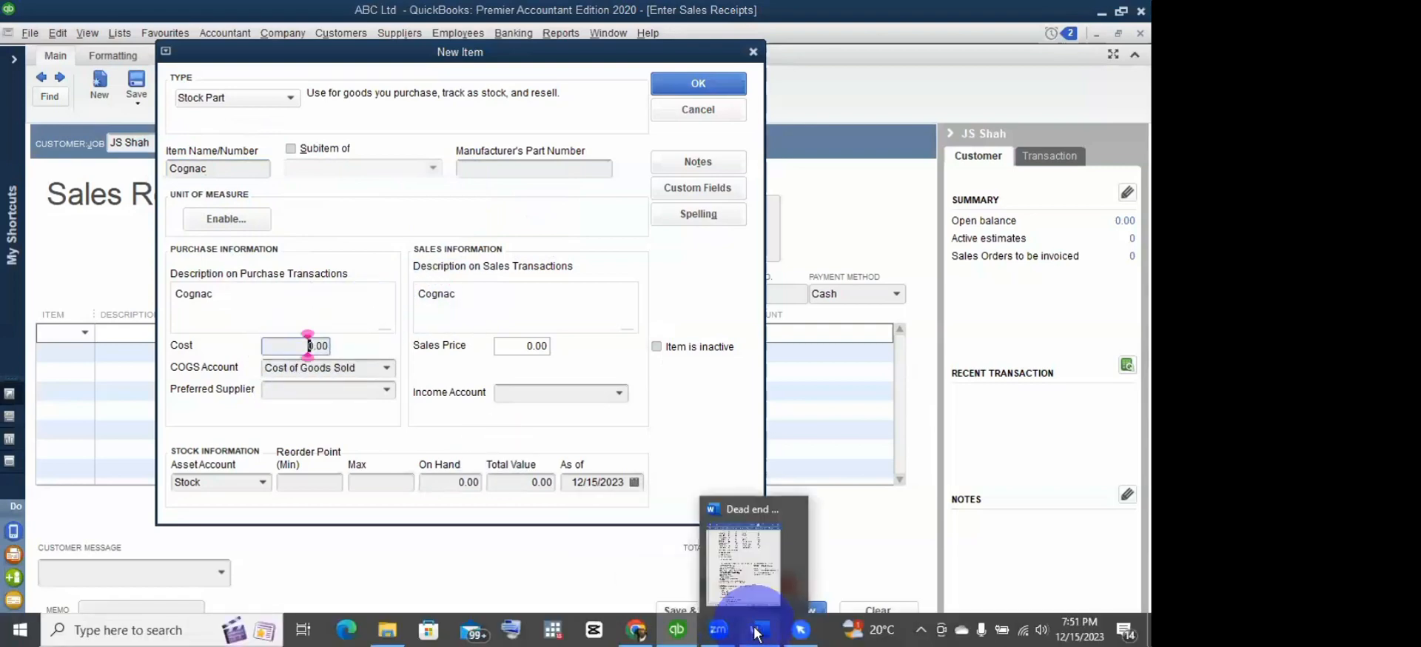
click(758, 589)
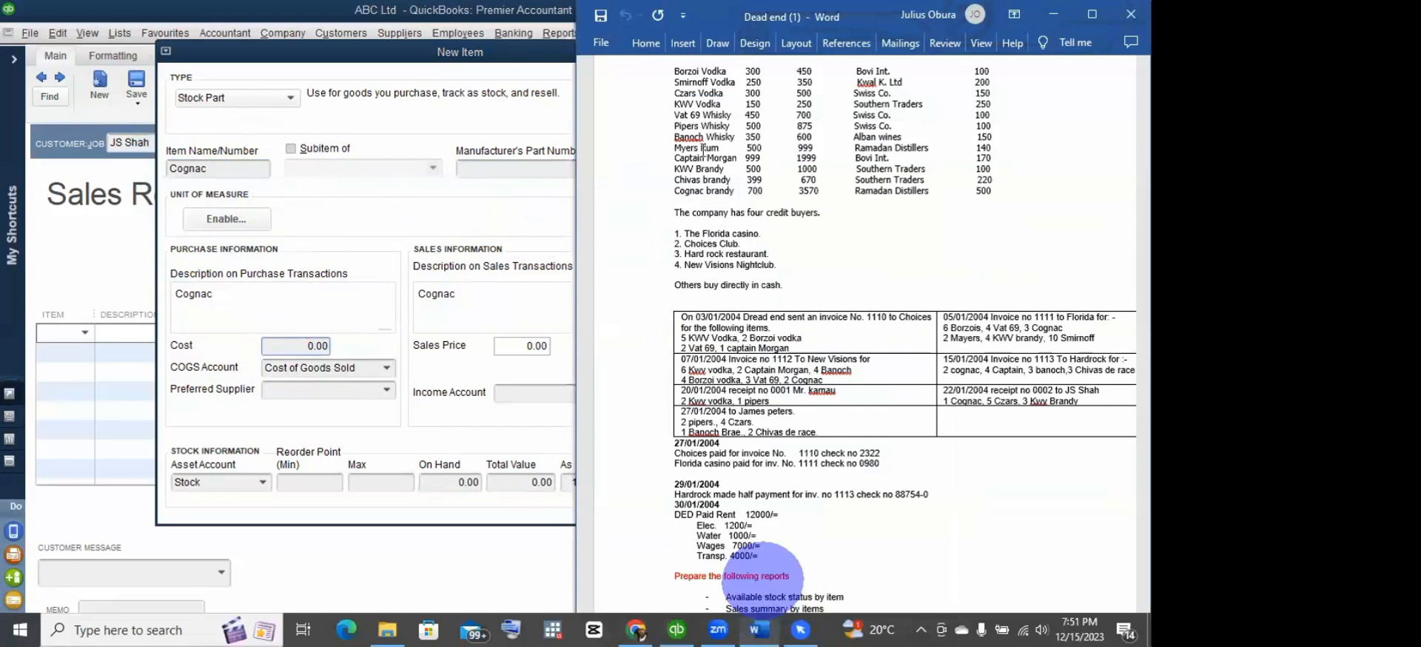
drag(674, 71, 727, 72)
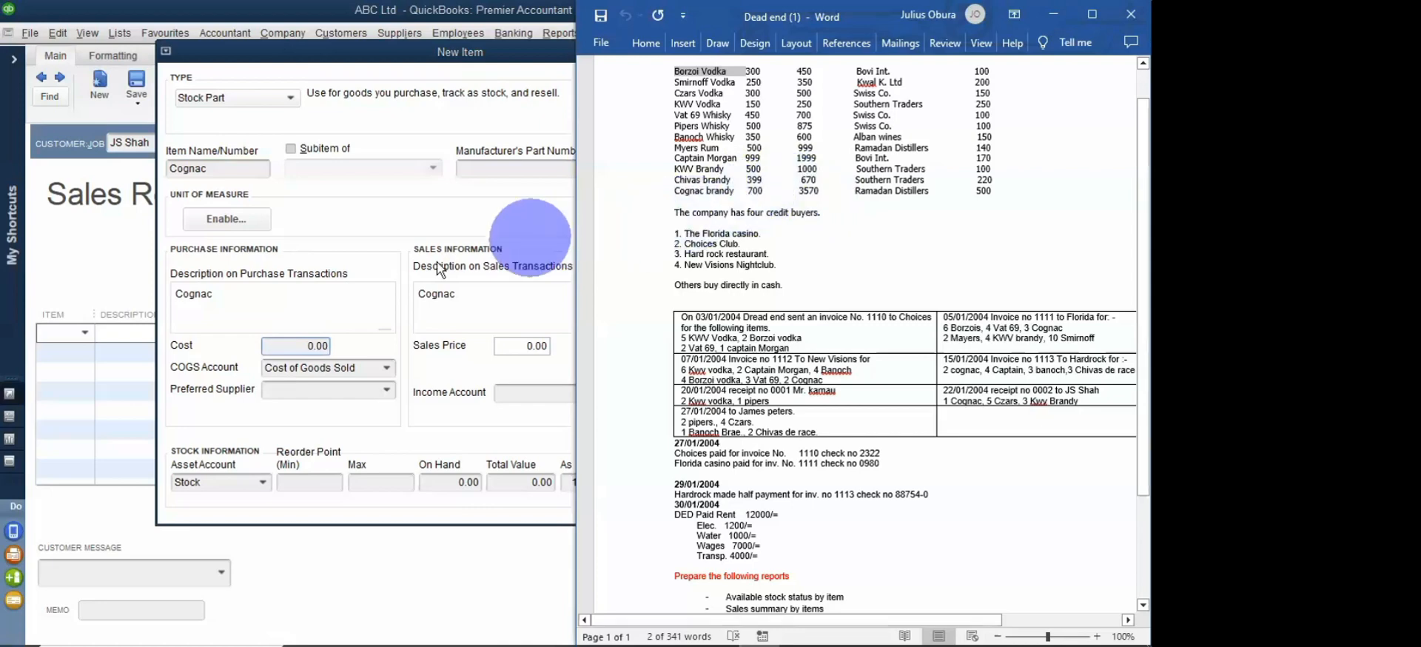
click(308, 342)
text(700)
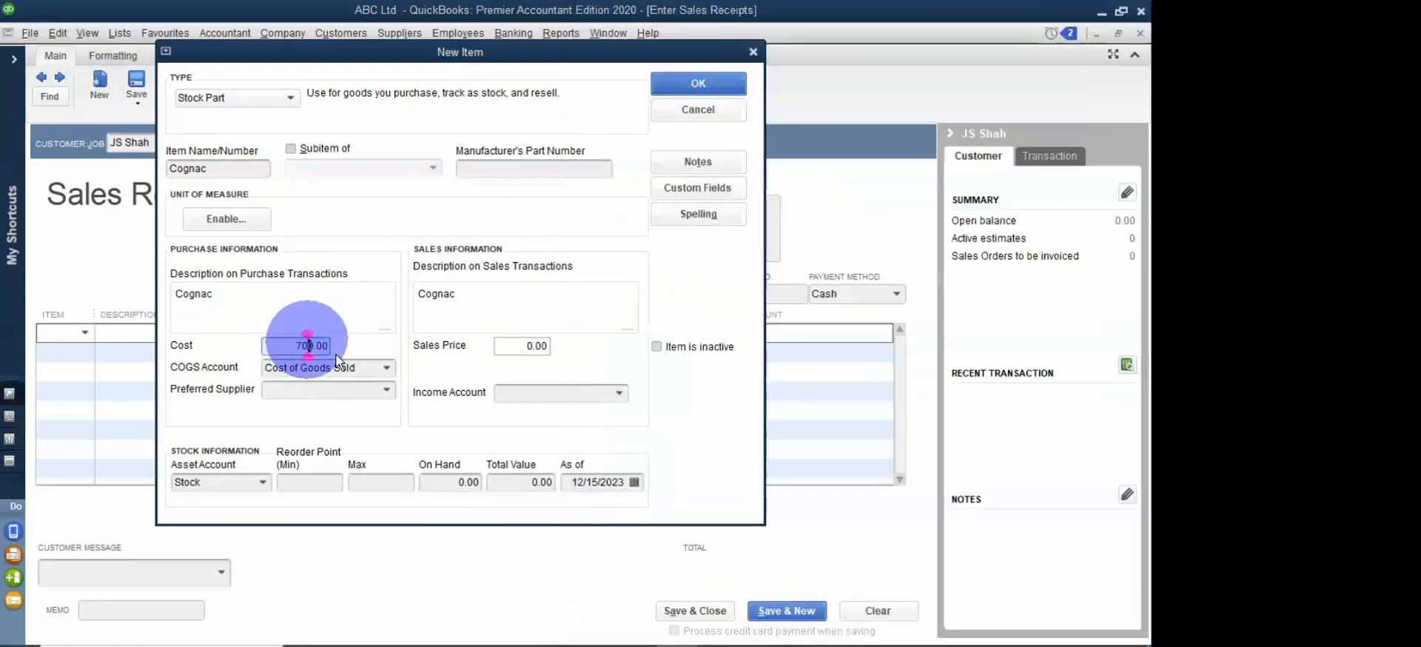
click(520, 353)
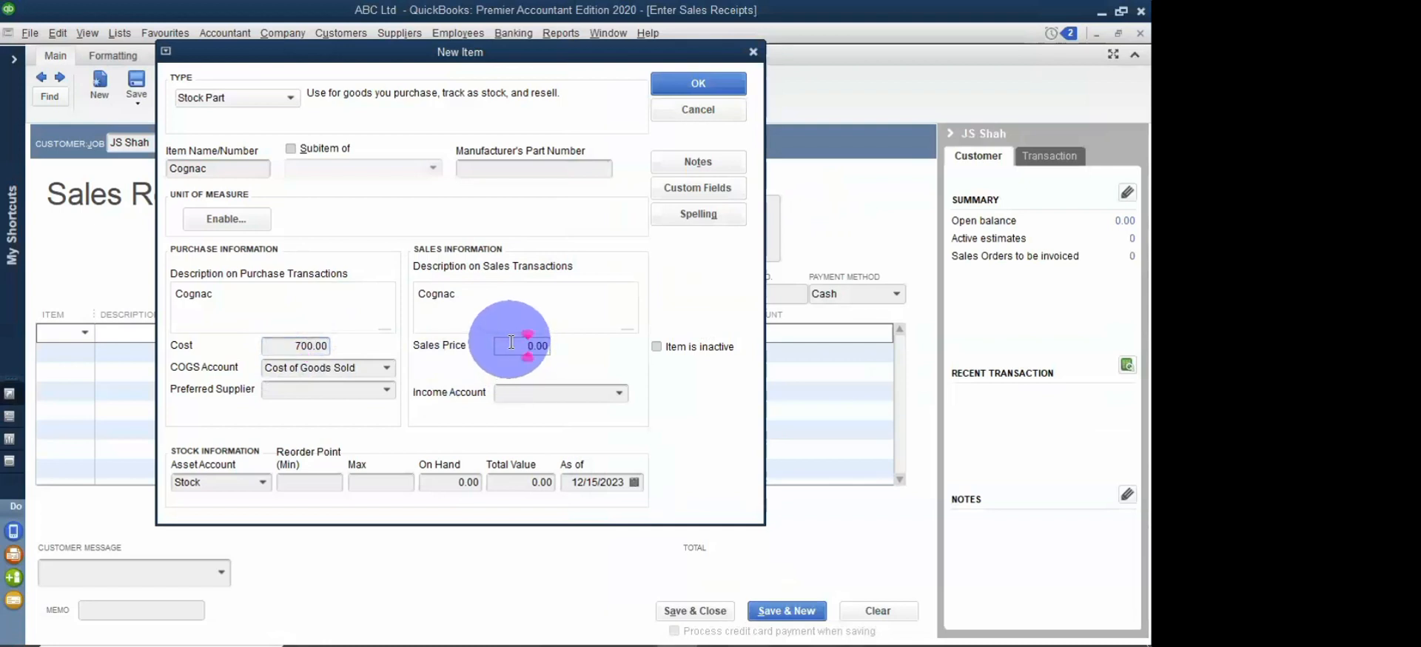
text(357)
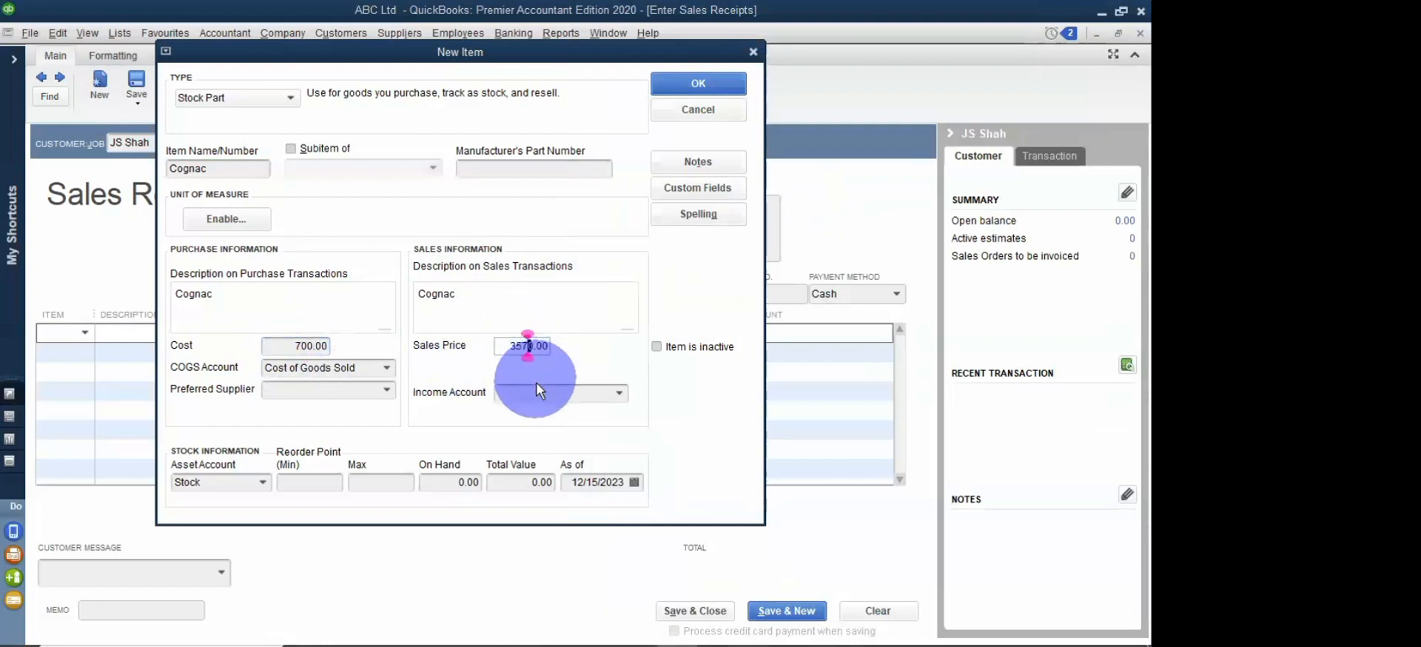
Step: Set the Cognac item's income account to Sales
click(604, 393)
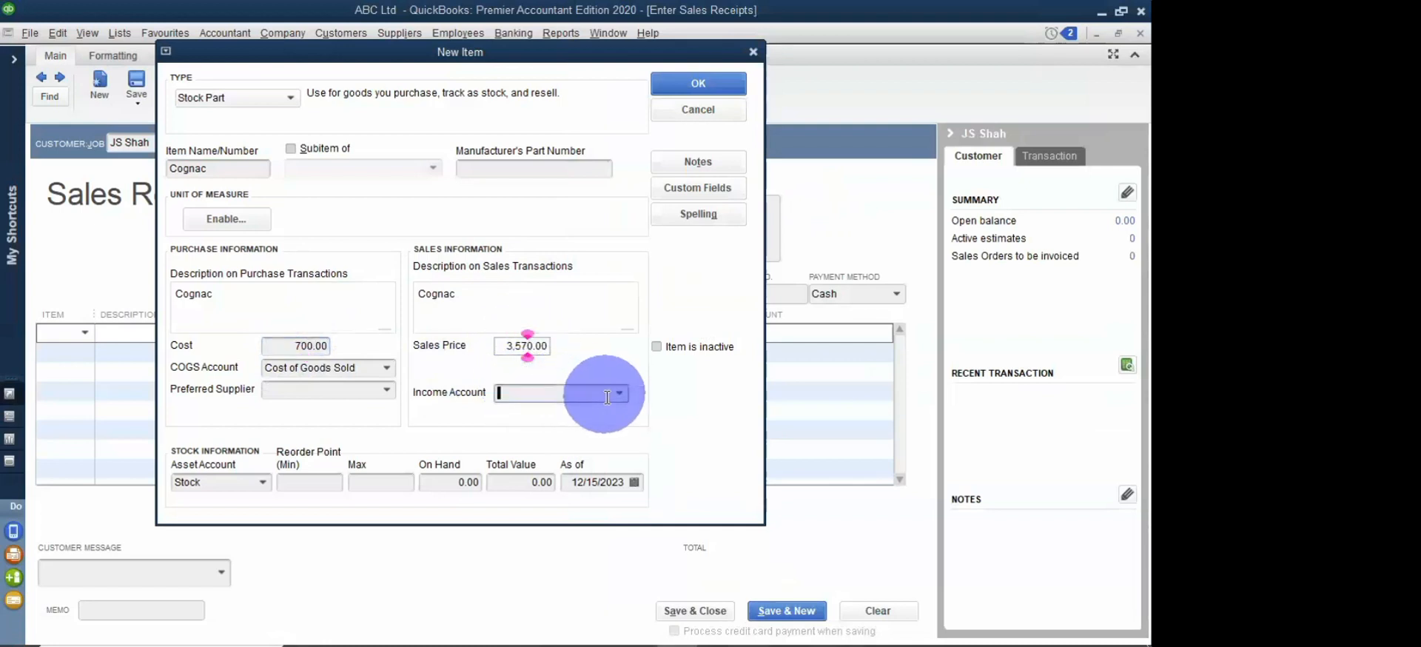
click(619, 393)
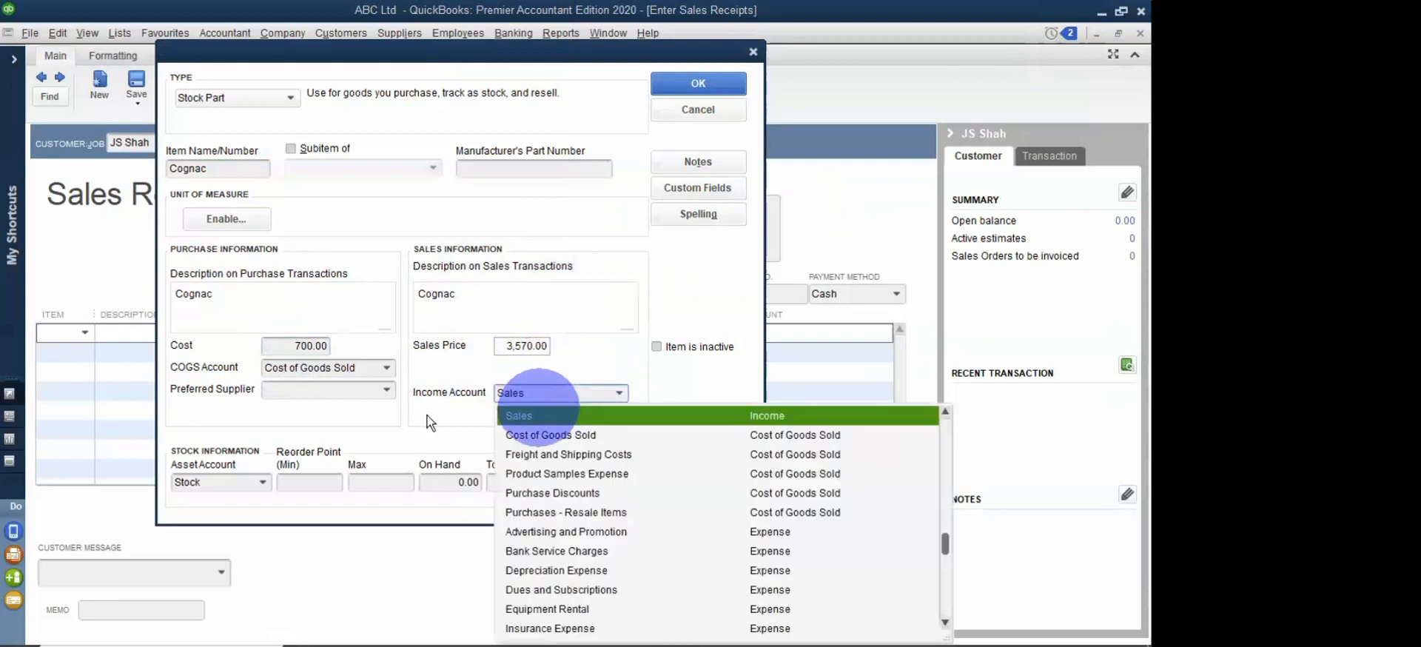
click(525, 412)
Step: Look up Cognac's supplier in the Word document and add Ramadhan Distillers as a new preferred supplier, using that as supplier and company name
click(387, 390)
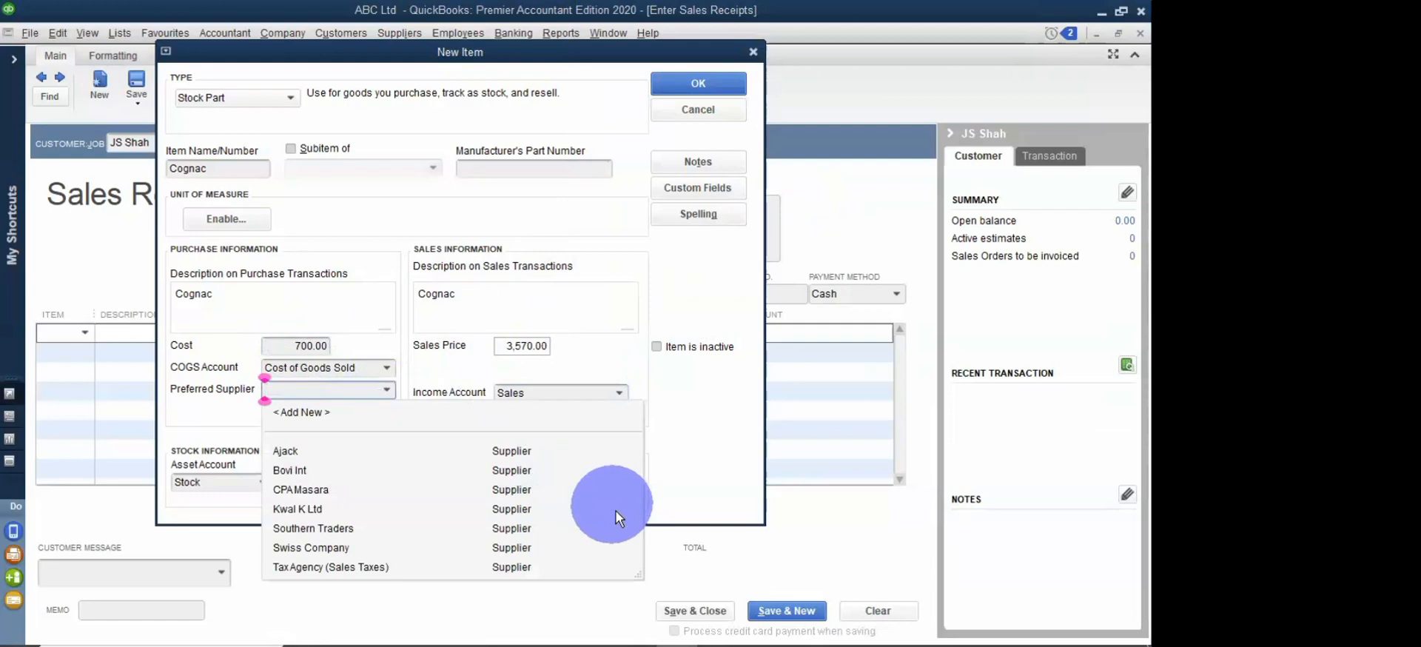
mouse_move(759, 628)
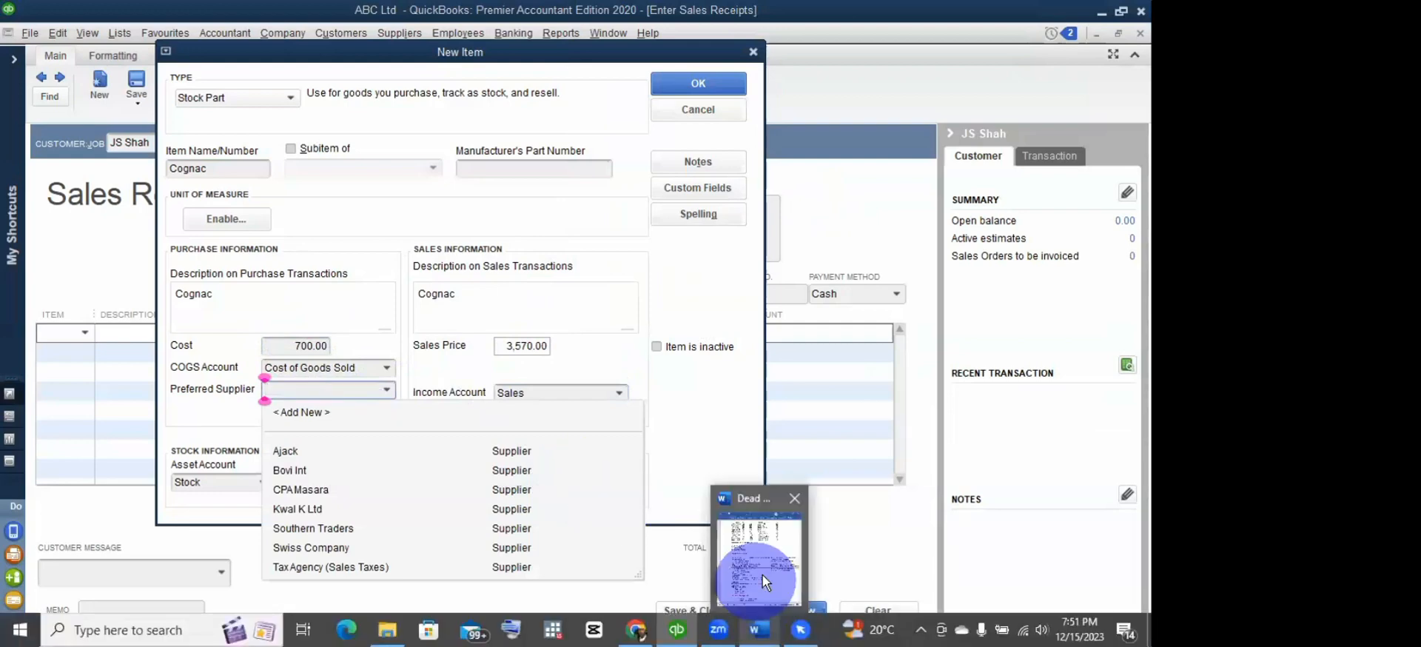
click(763, 575)
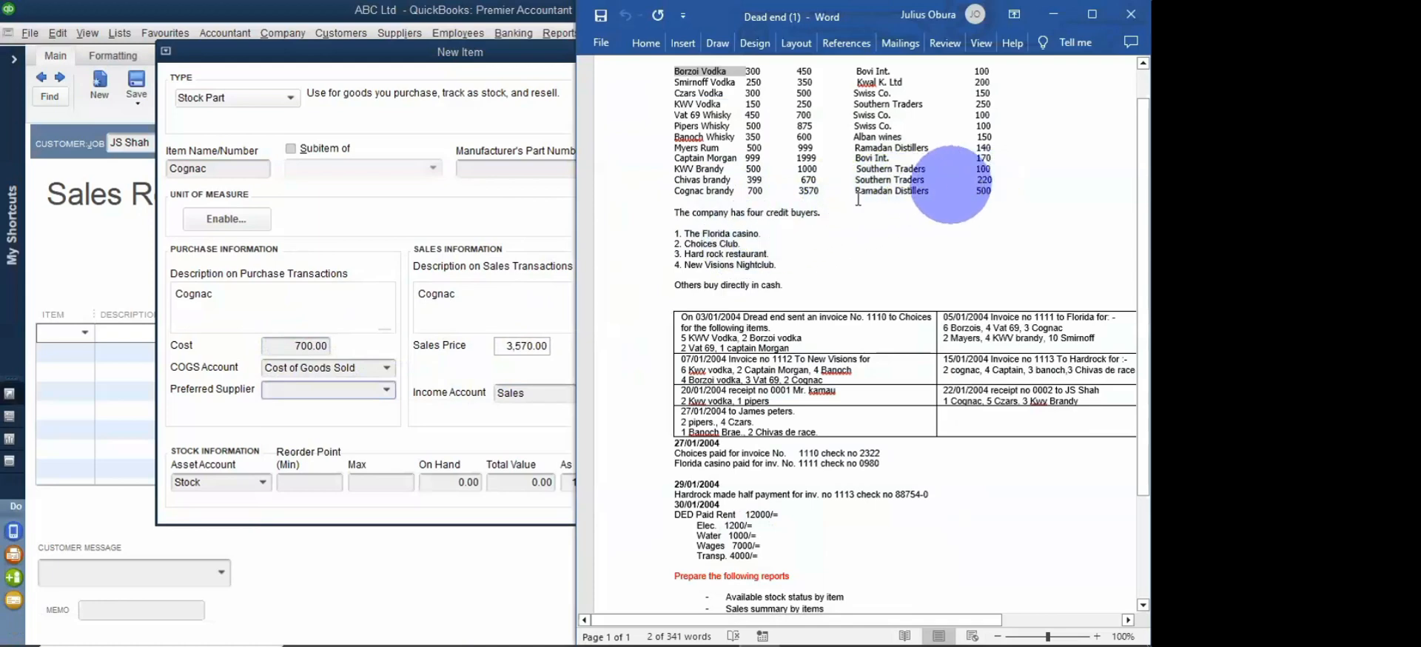
click(387, 390)
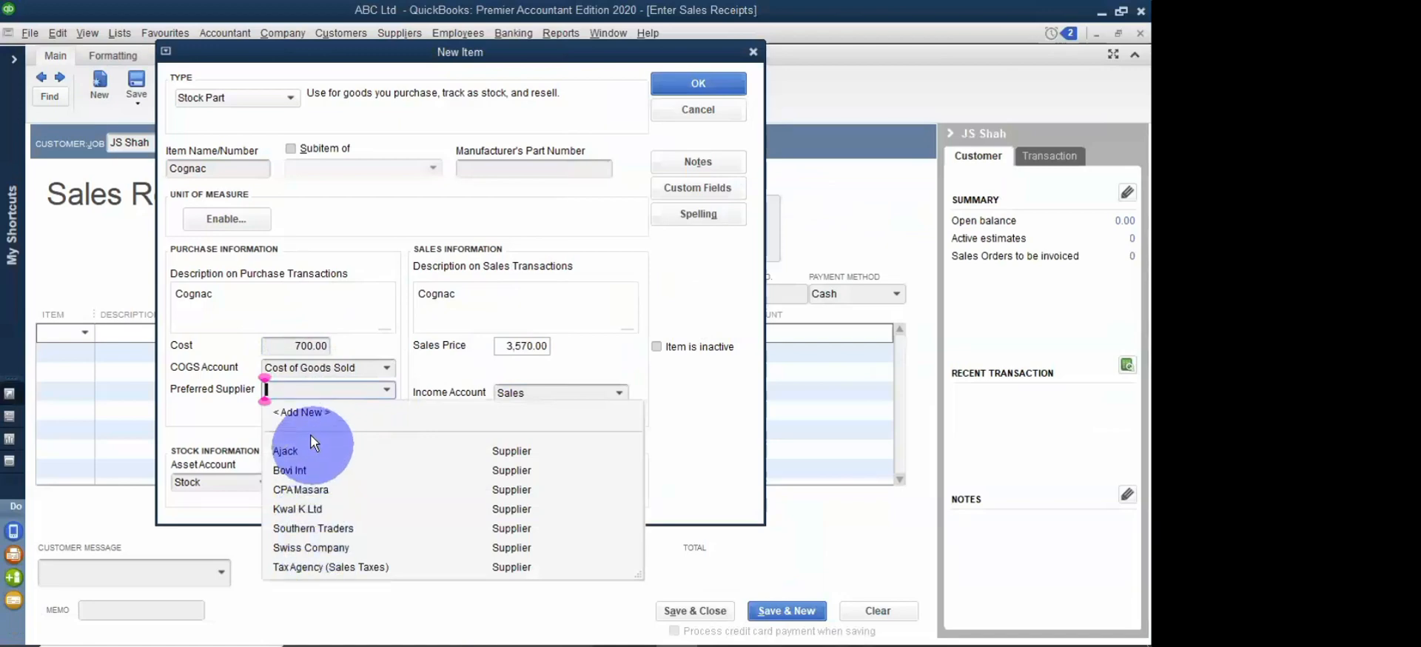
click(309, 415)
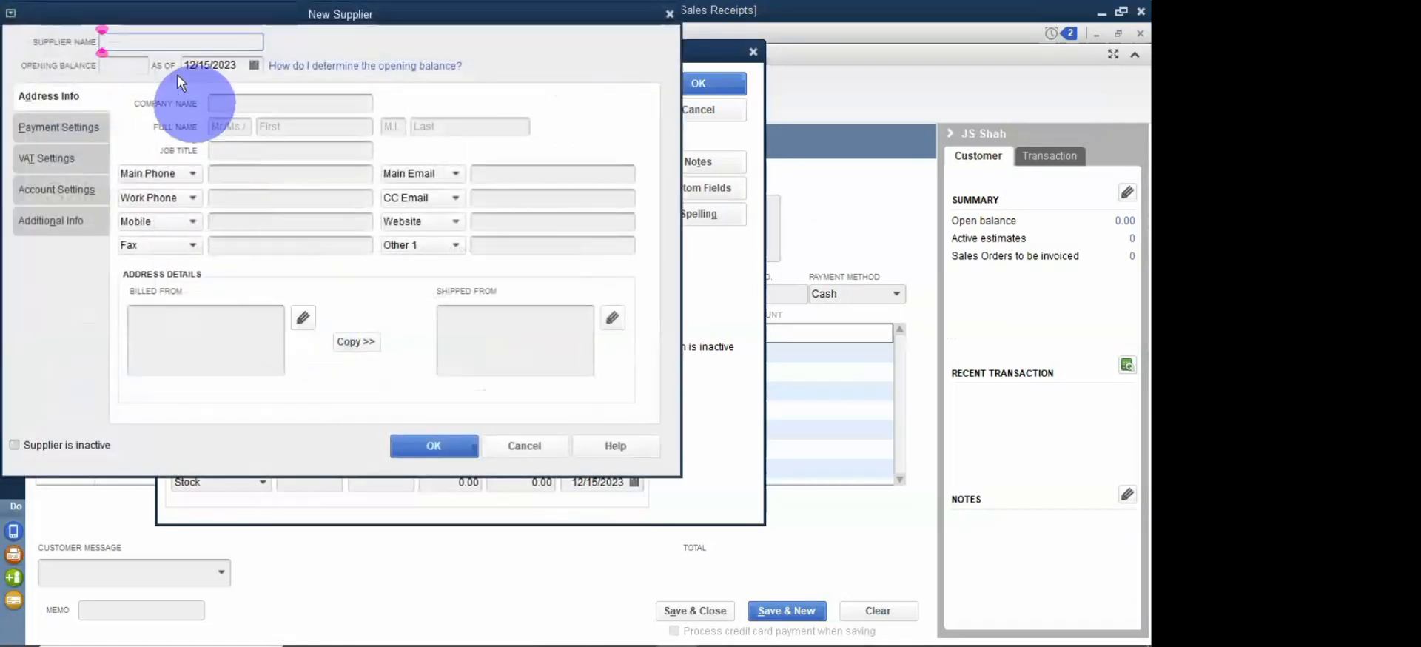
text(Ramadhan Distillers)
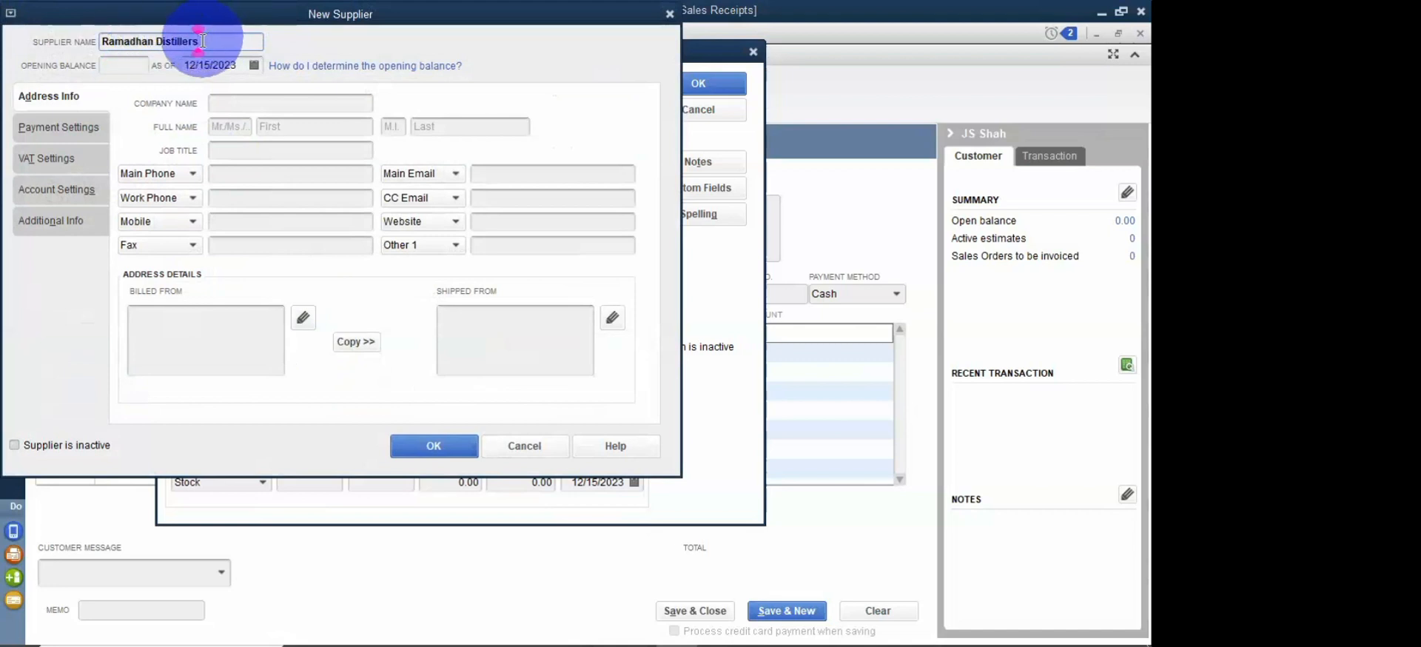
drag(198, 41, 101, 54)
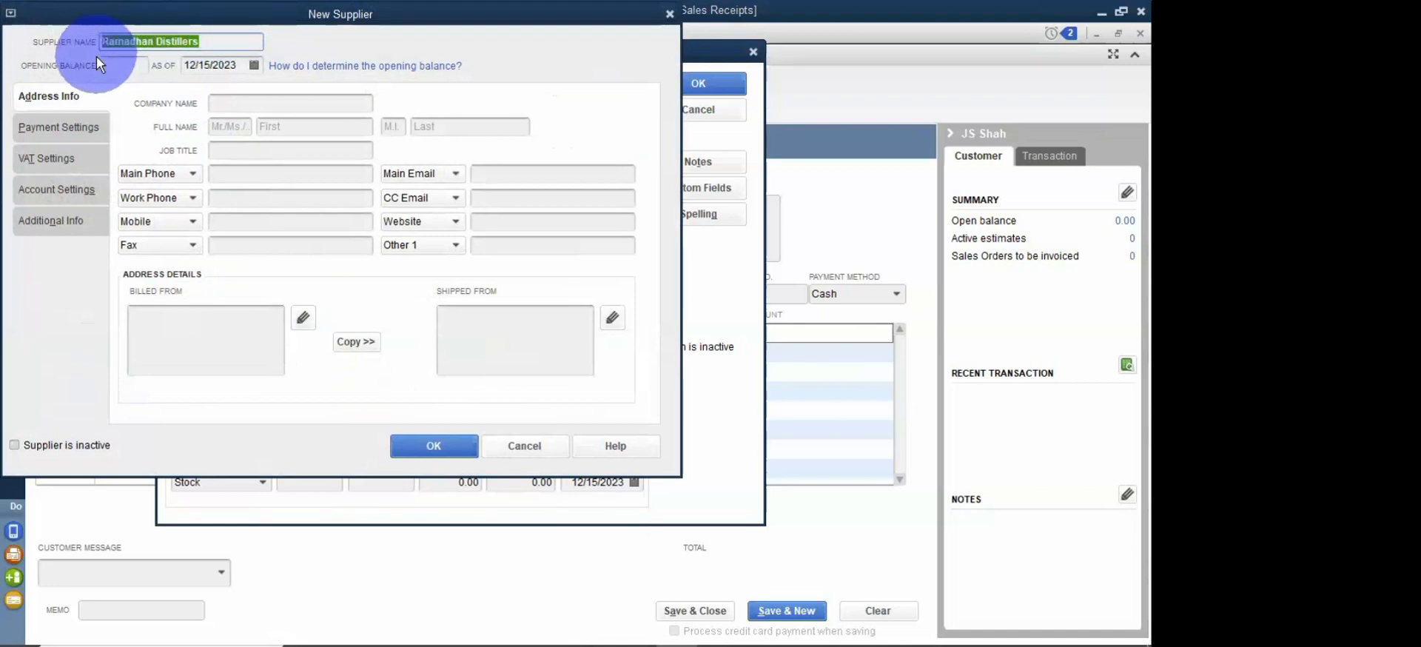
key(ctrl+c)
click(248, 103)
key(ctrl+v)
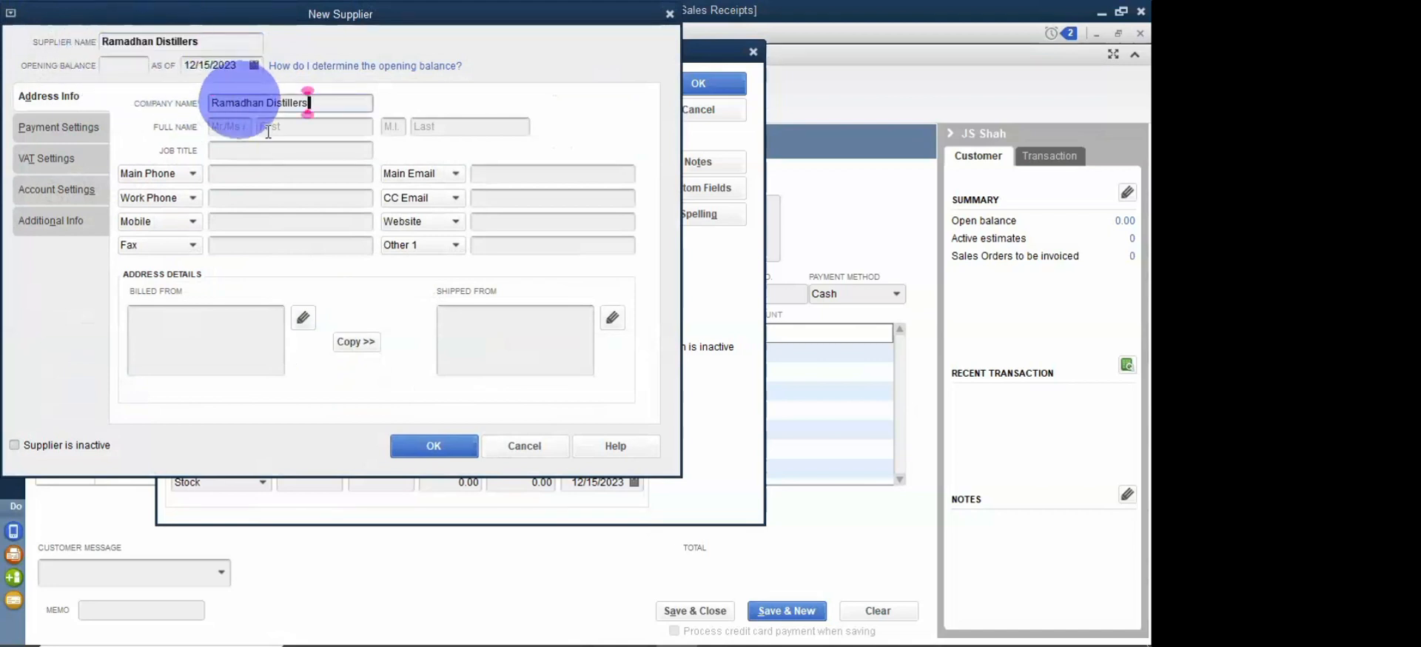
click(431, 441)
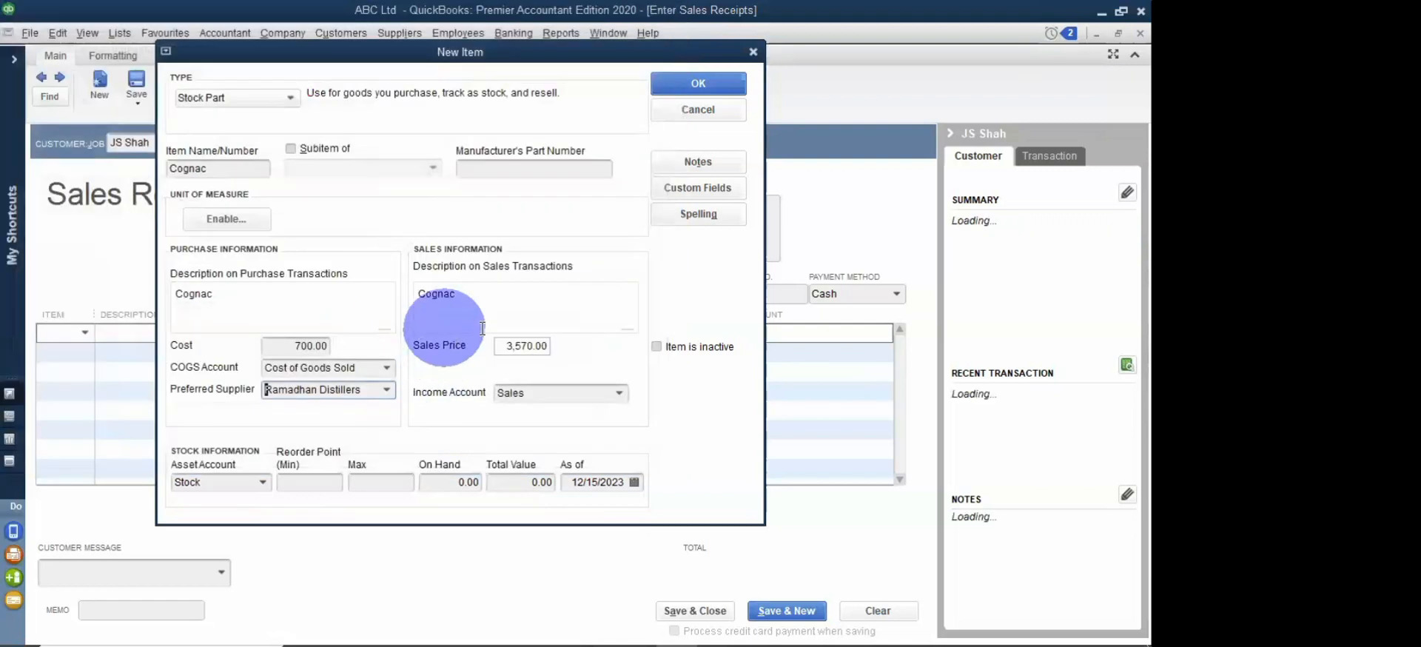
Step: Save the new Cognac stock item into the receipt's first line, leaving its stock quantity and total value unchanged
click(515, 481)
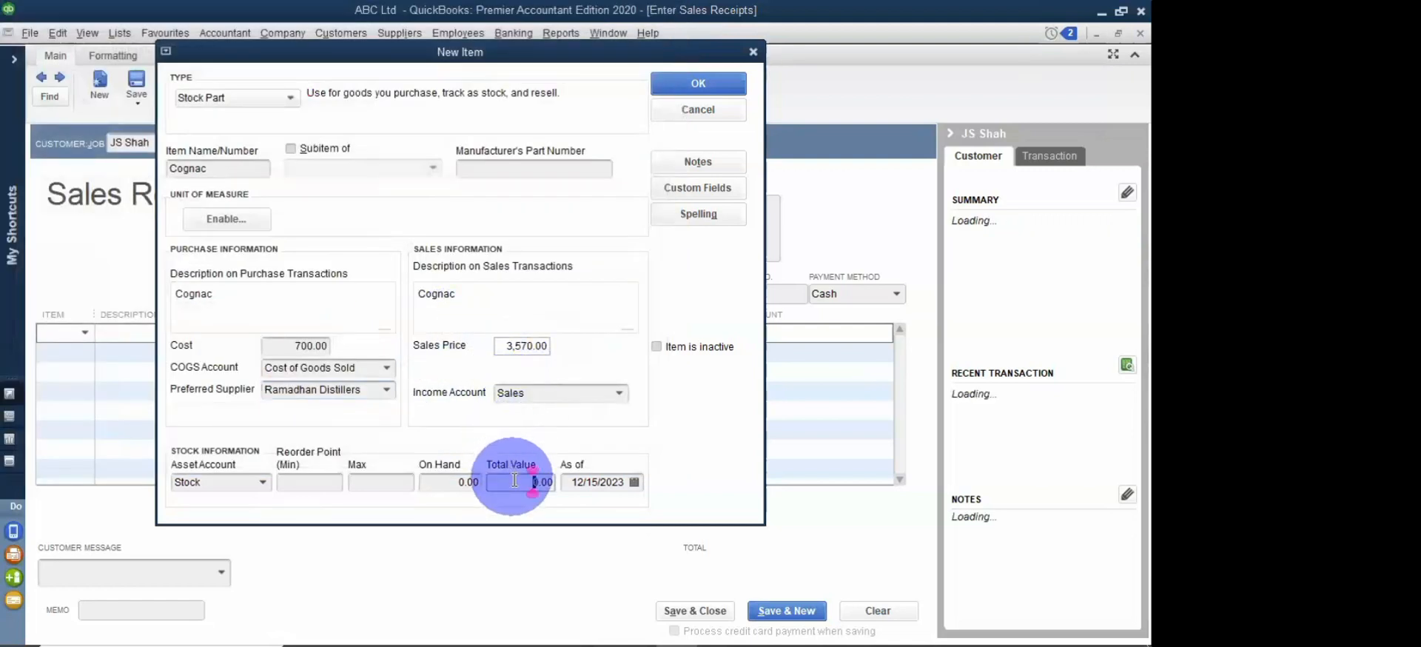
click(457, 481)
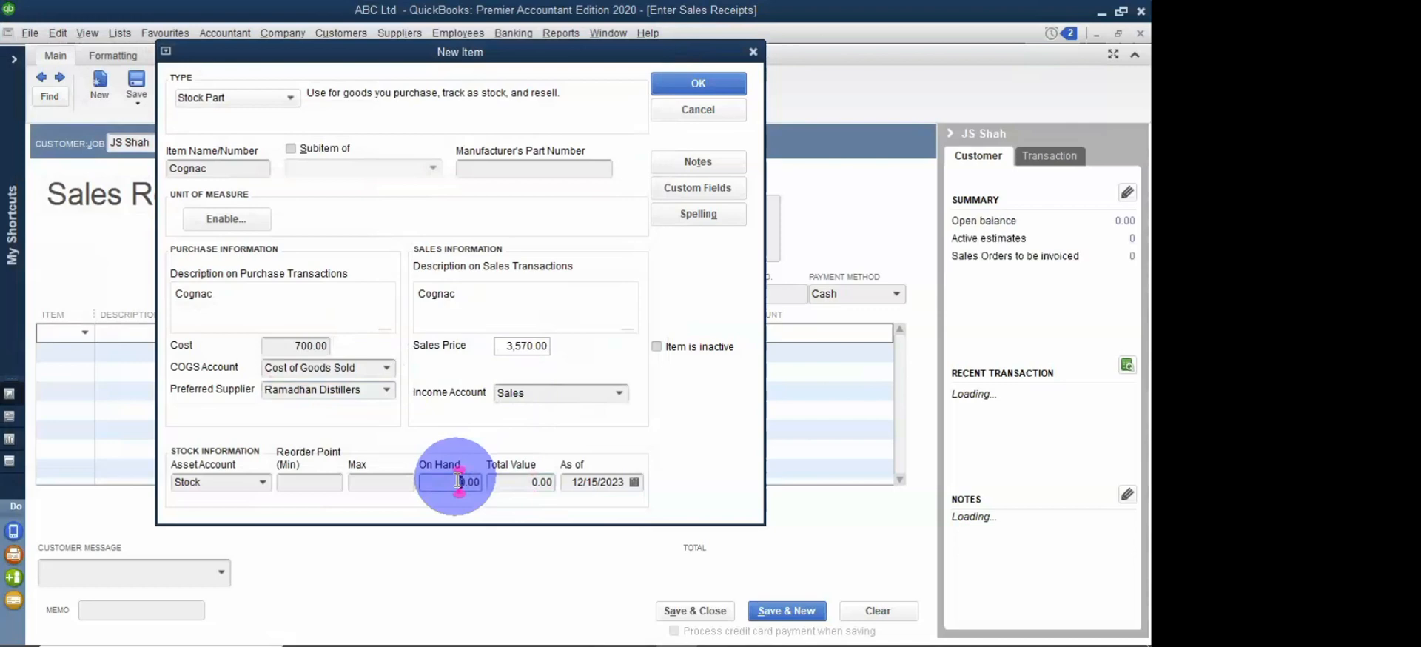
click(704, 85)
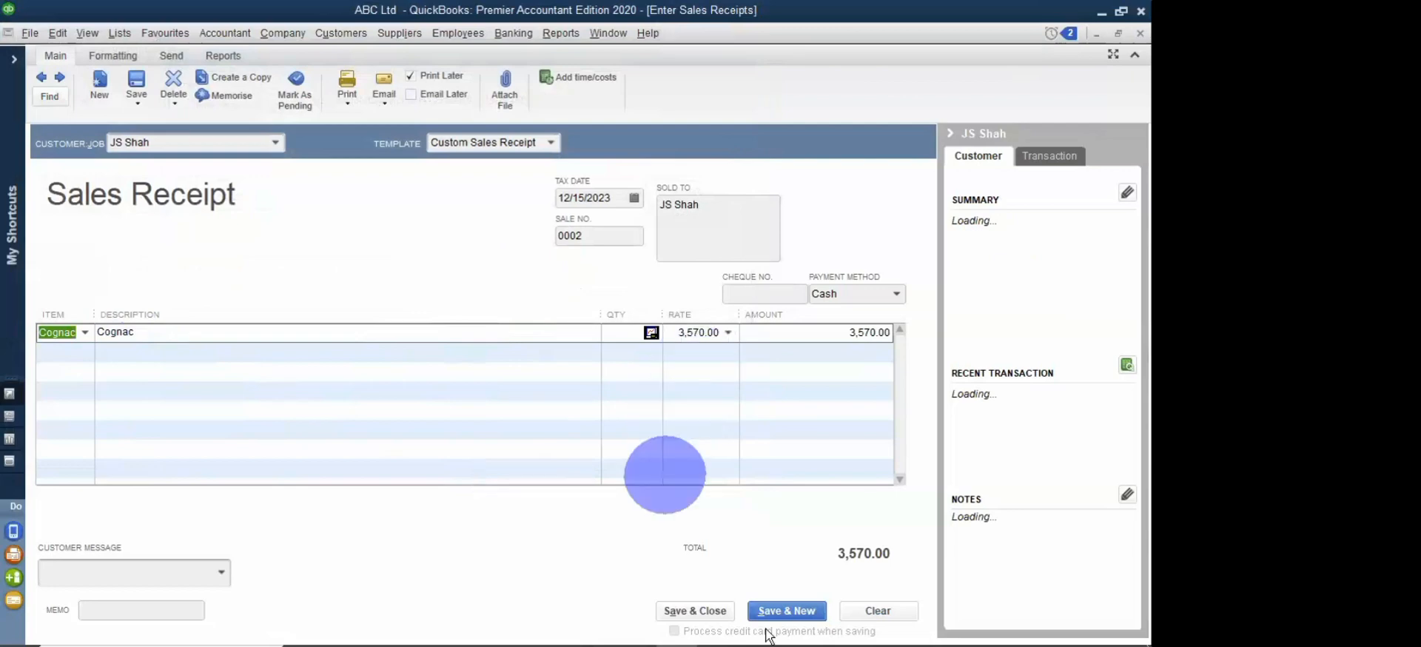
Step: Check the items of cash receipt 0002 in the Word document and add Czars Vodka to the sales receipt's second line
mouse_move(755, 629)
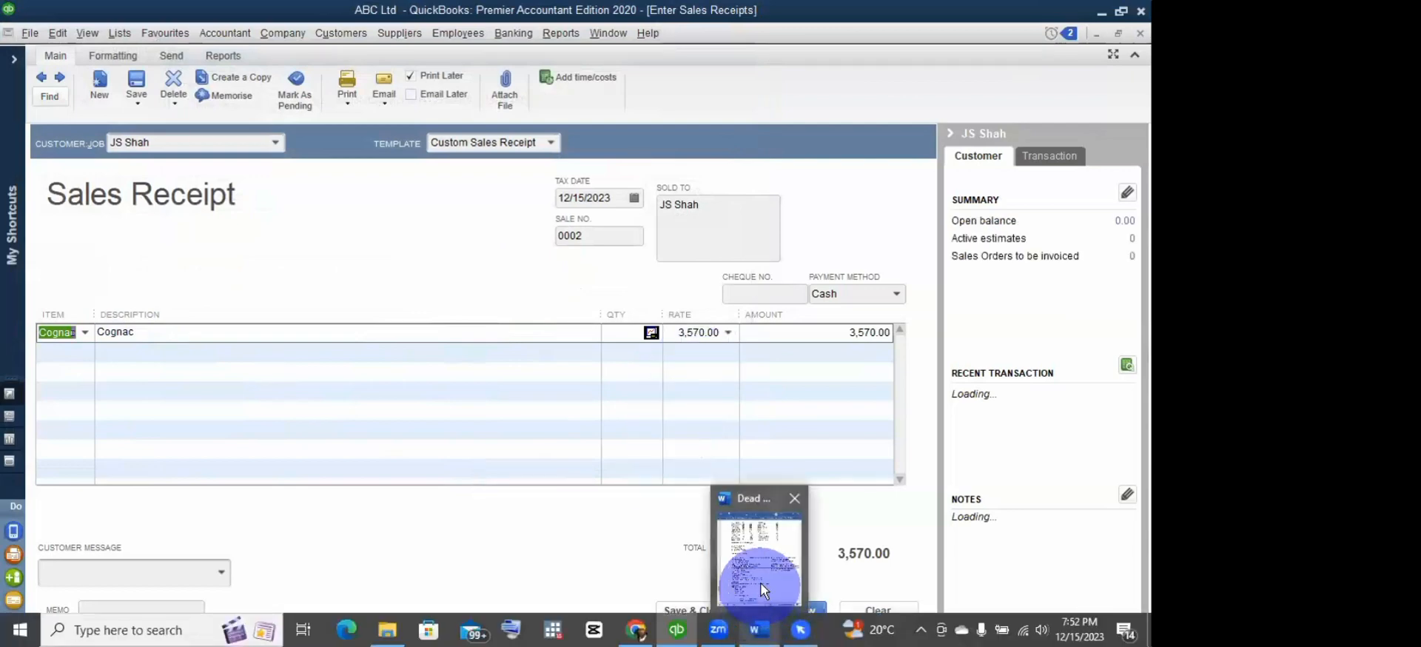
click(759, 559)
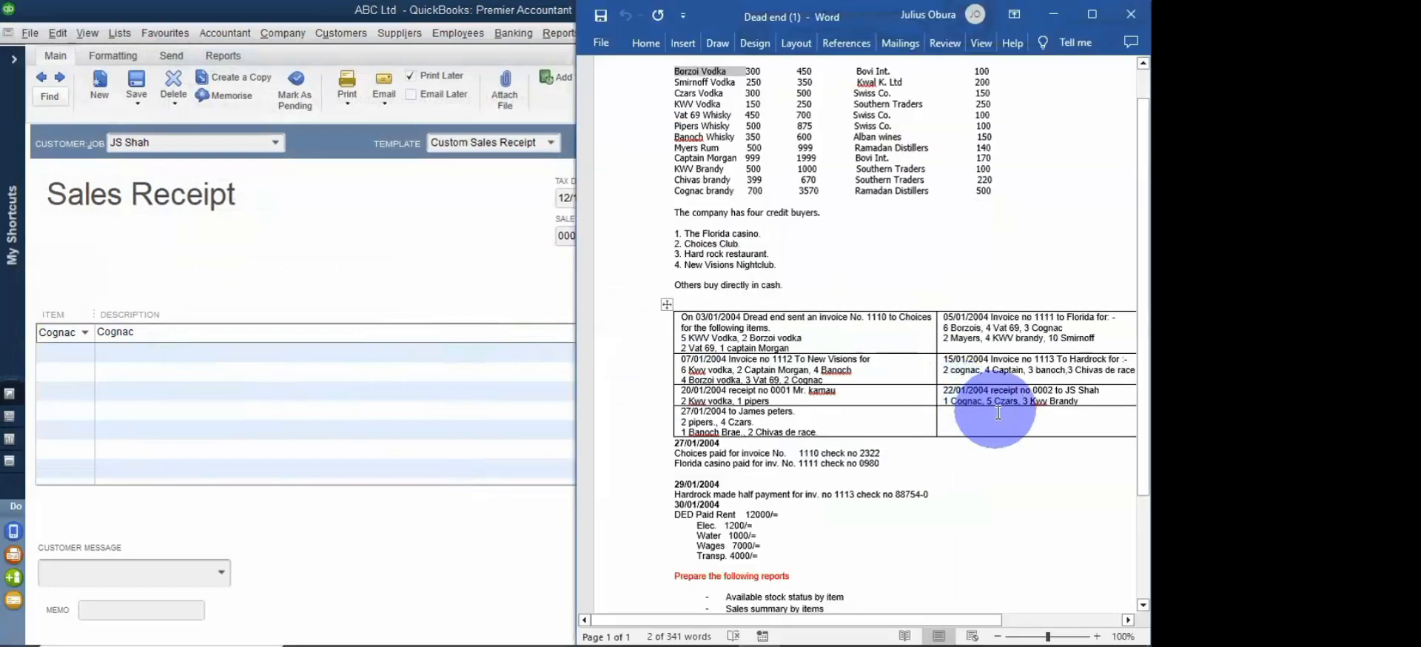
click(48, 351)
click(83, 354)
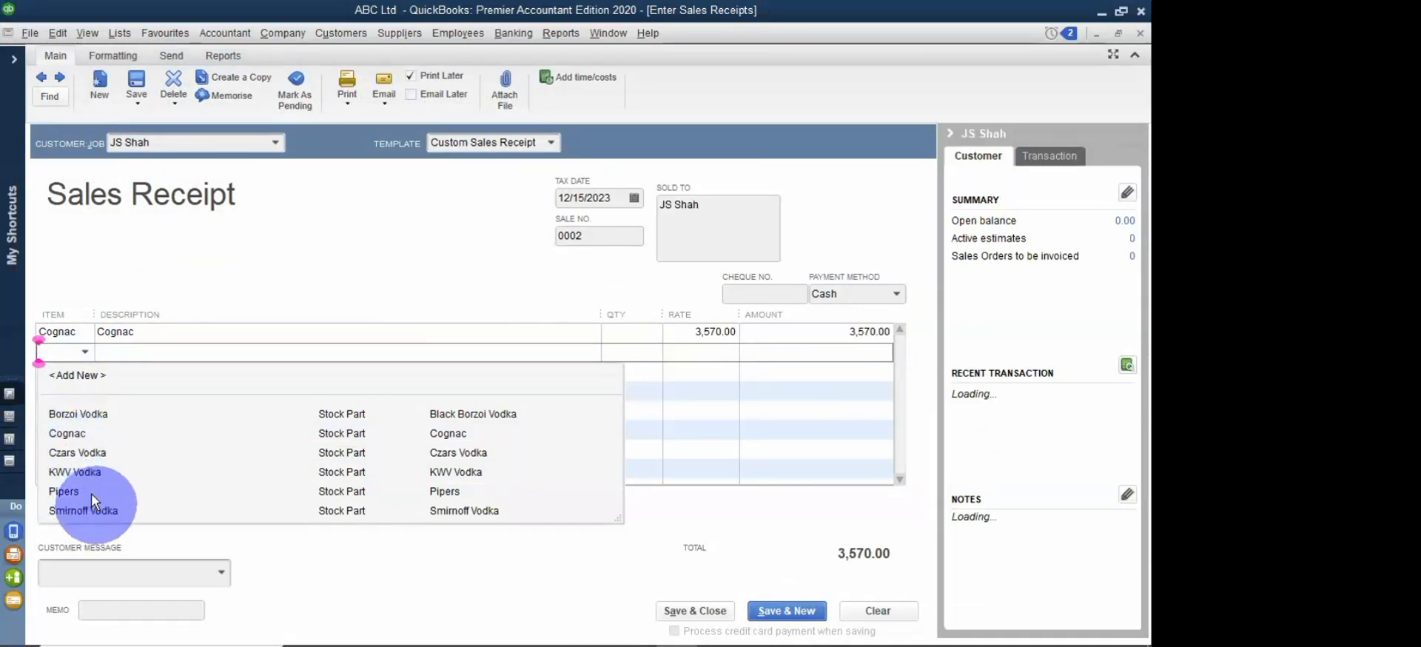
click(82, 452)
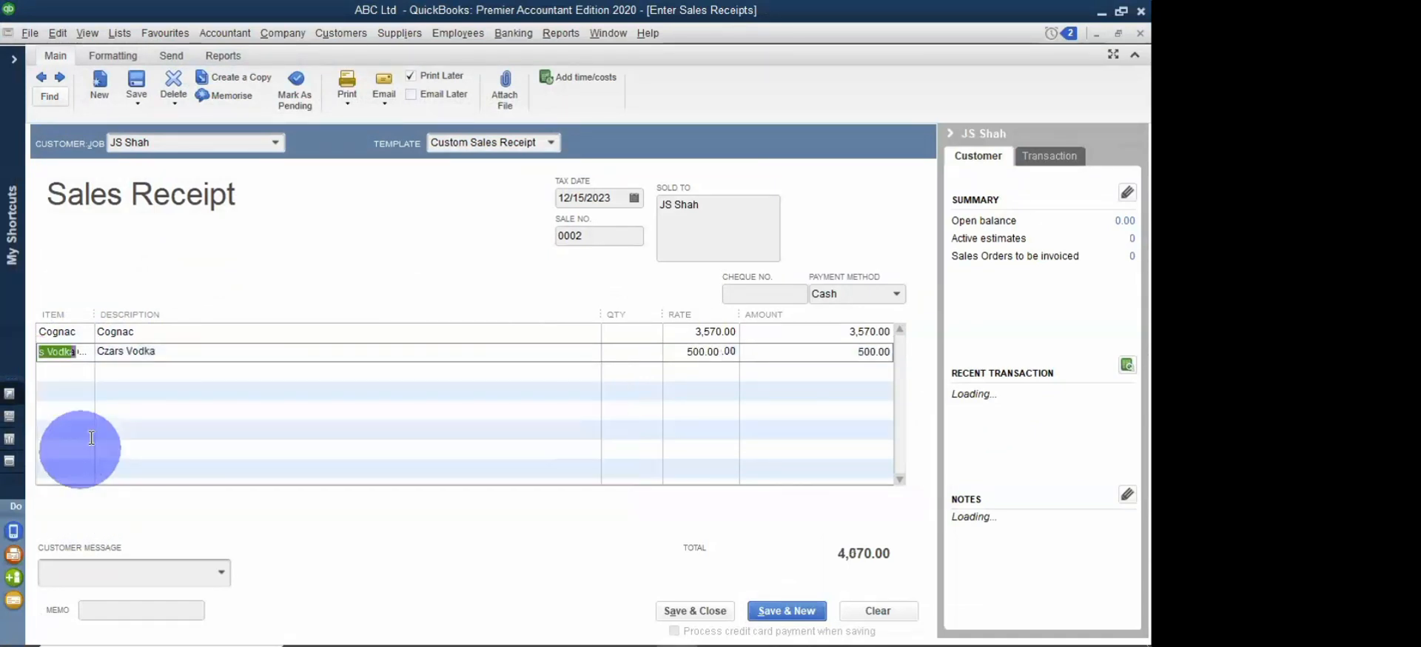
Step: Set the quantities to 5 for Czars Vodka and 1 for Cognac
click(617, 359)
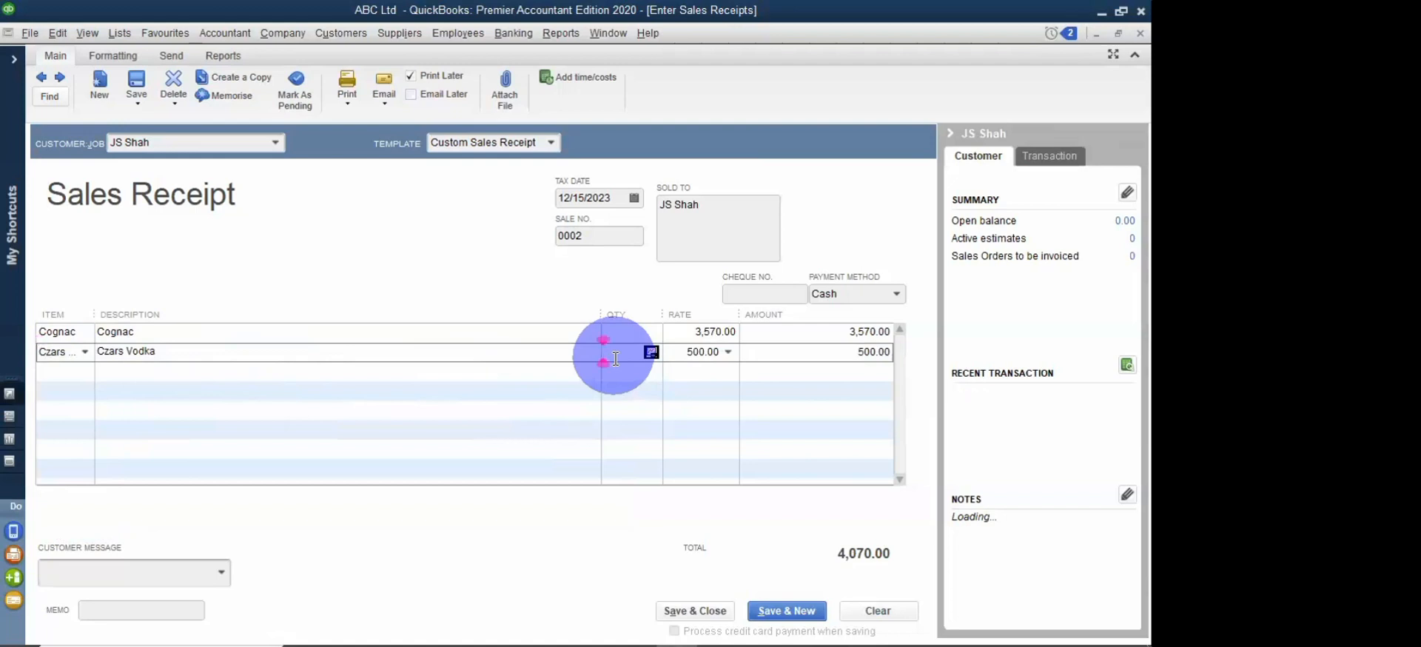
text(5)
click(621, 332)
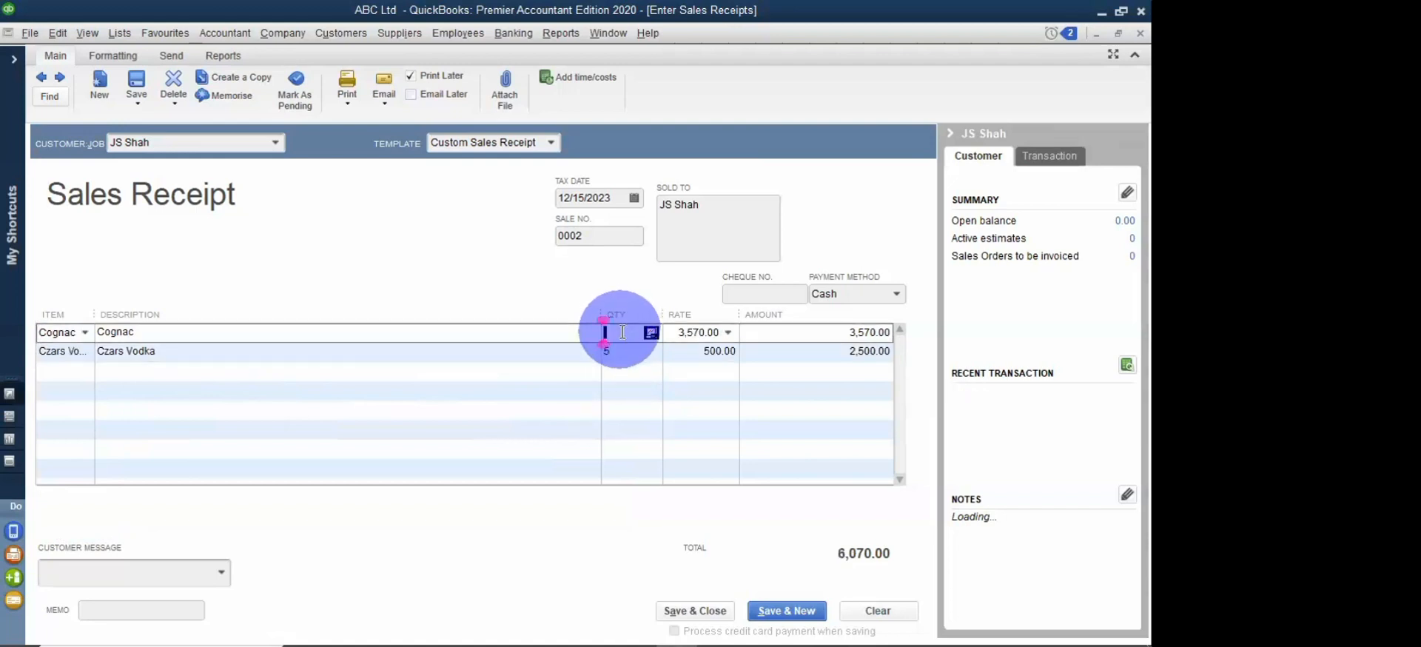
text(1)
Step: Look up the receipt's remaining item in the Word document and start a new Stock Part item for the third line
click(673, 381)
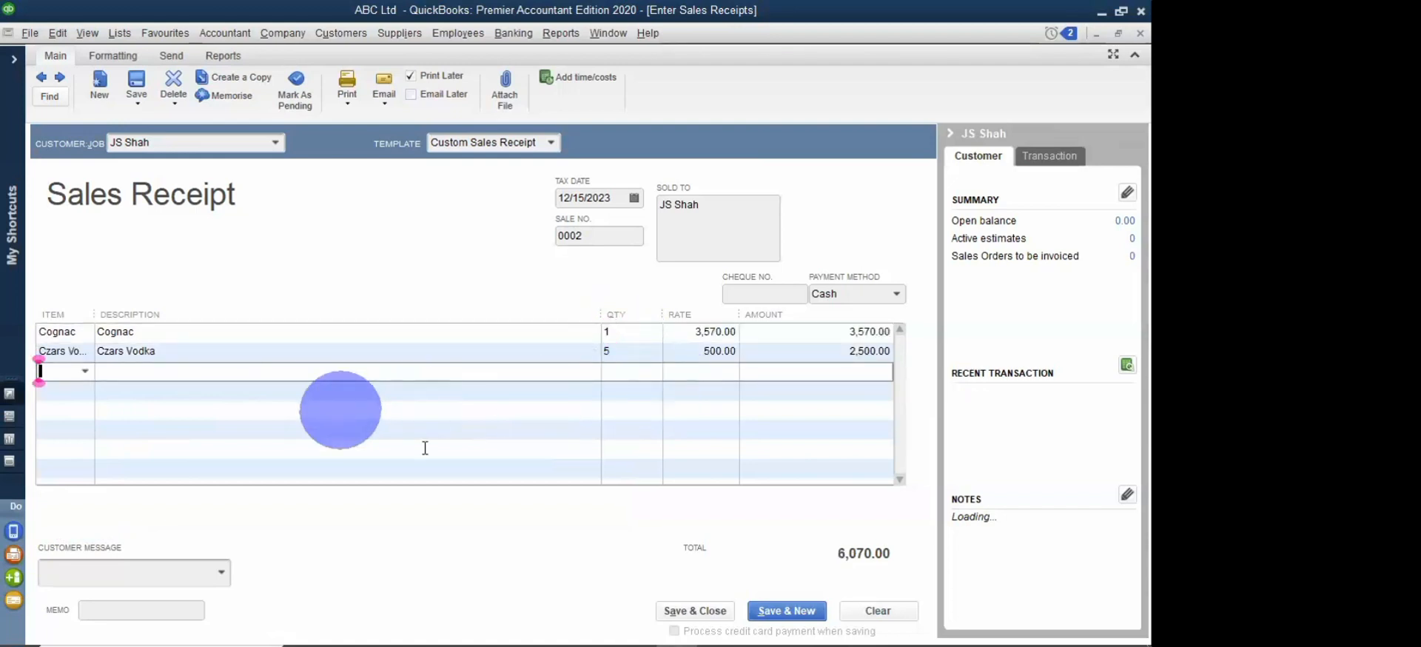
mouse_move(801, 641)
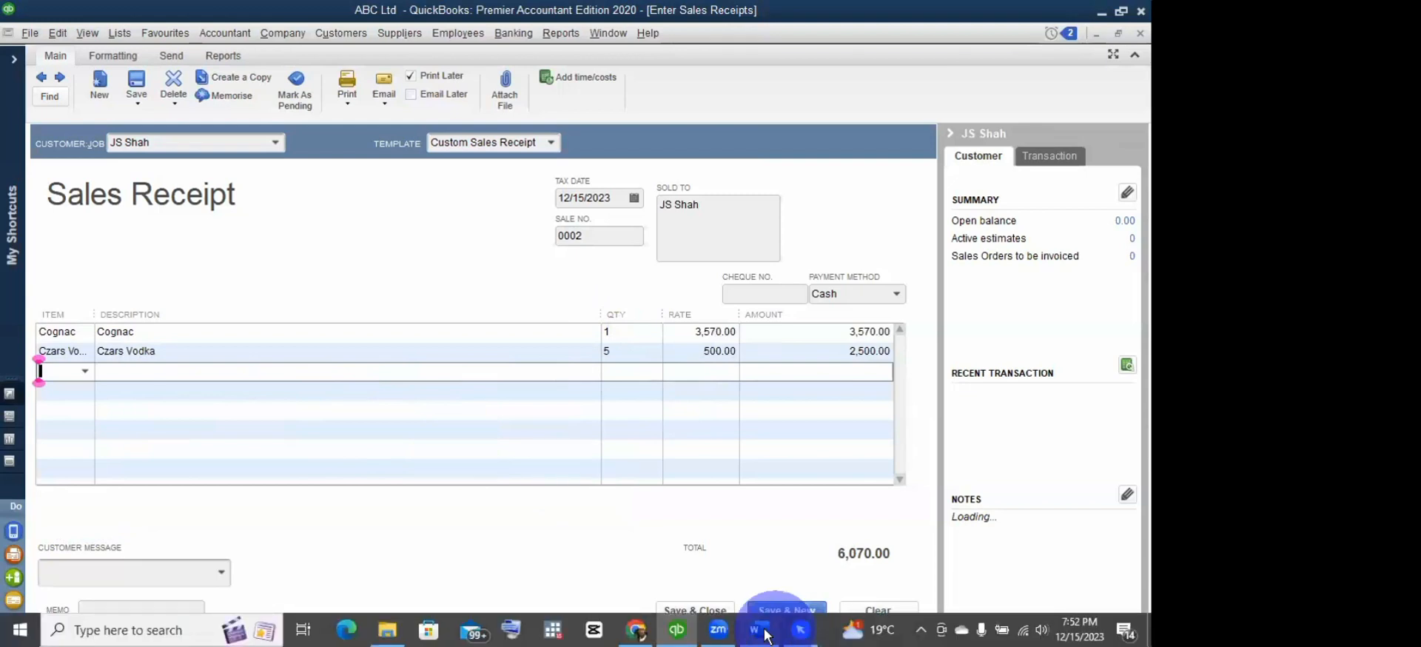
mouse_move(763, 630)
click(767, 574)
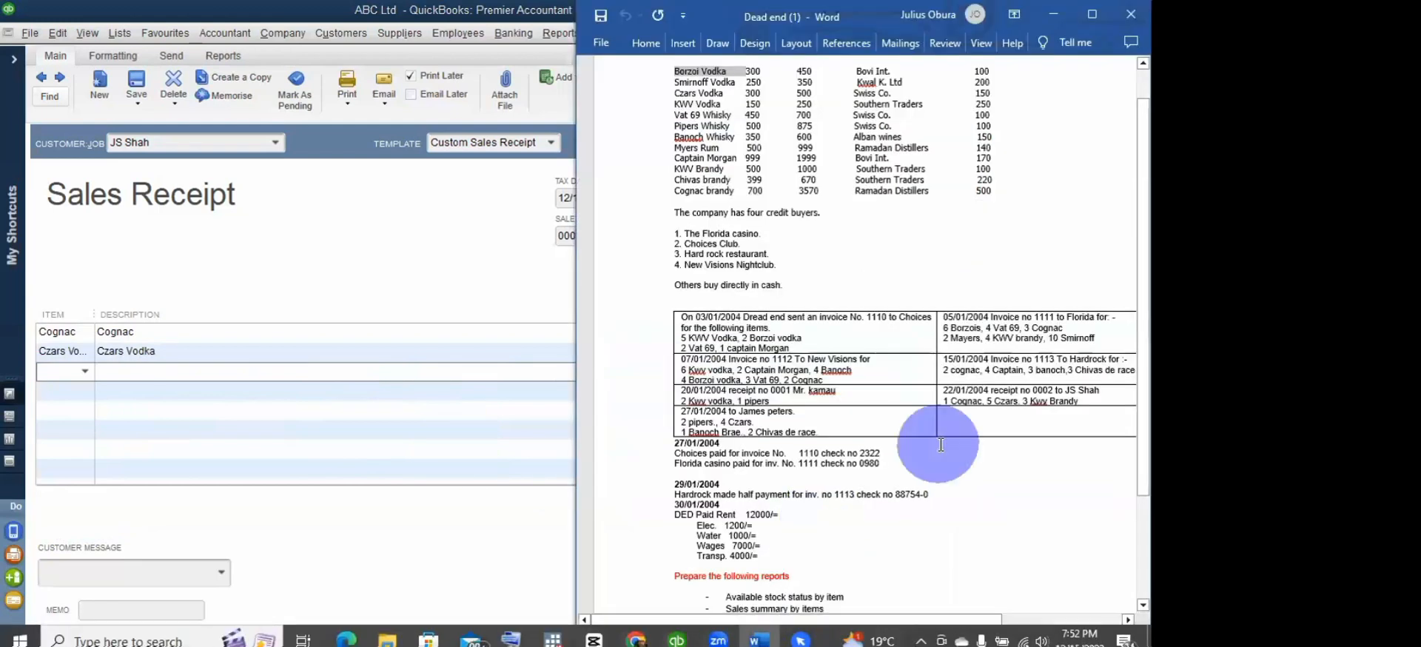
click(85, 374)
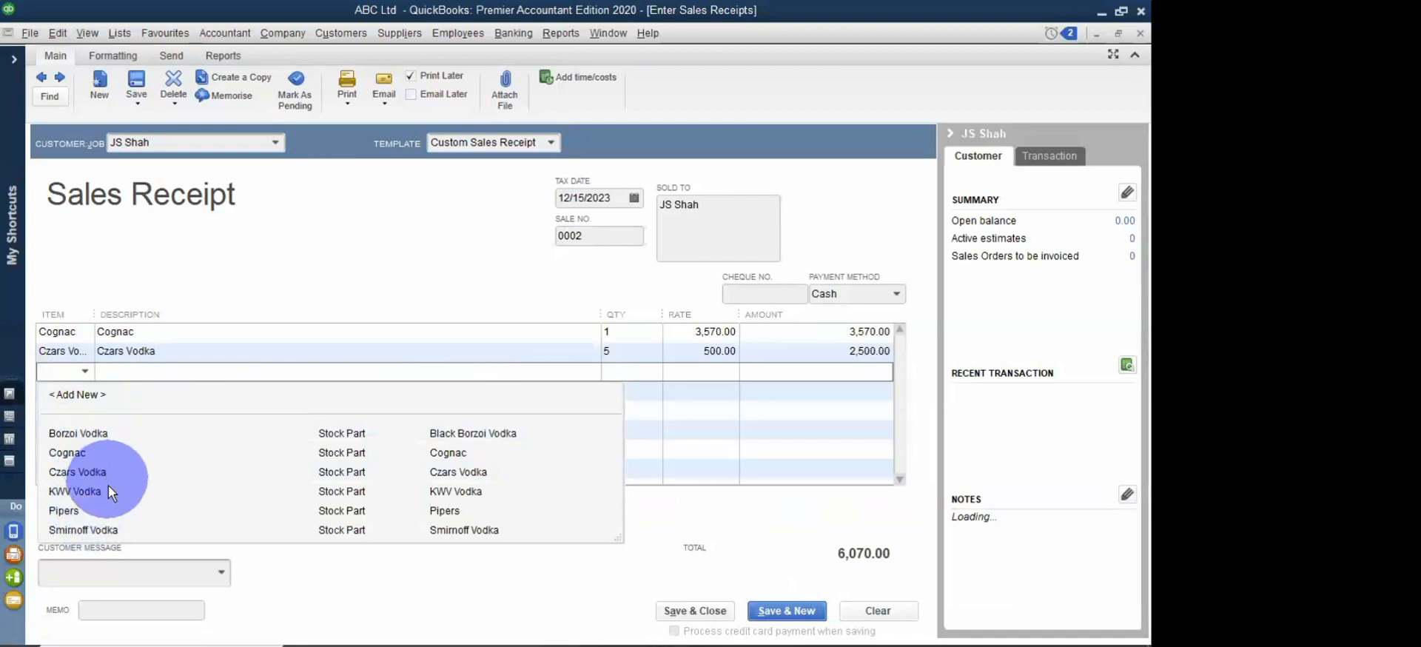
click(79, 393)
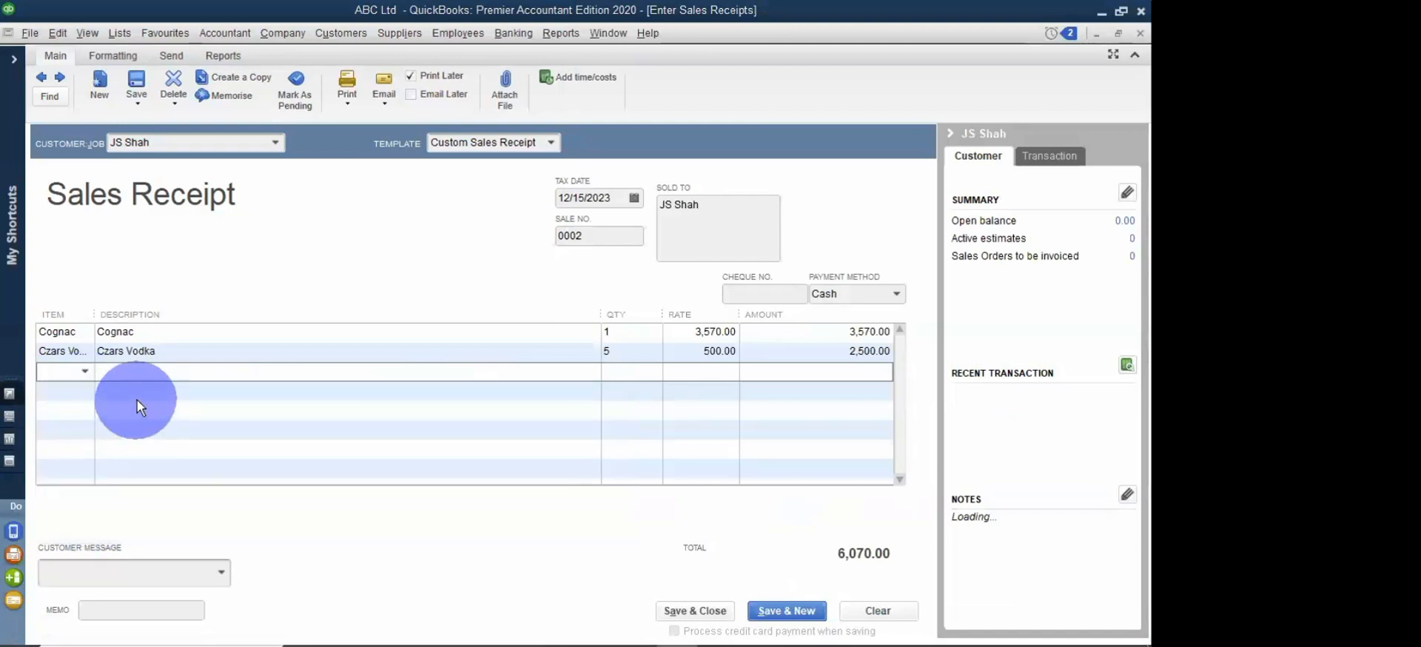
click(191, 126)
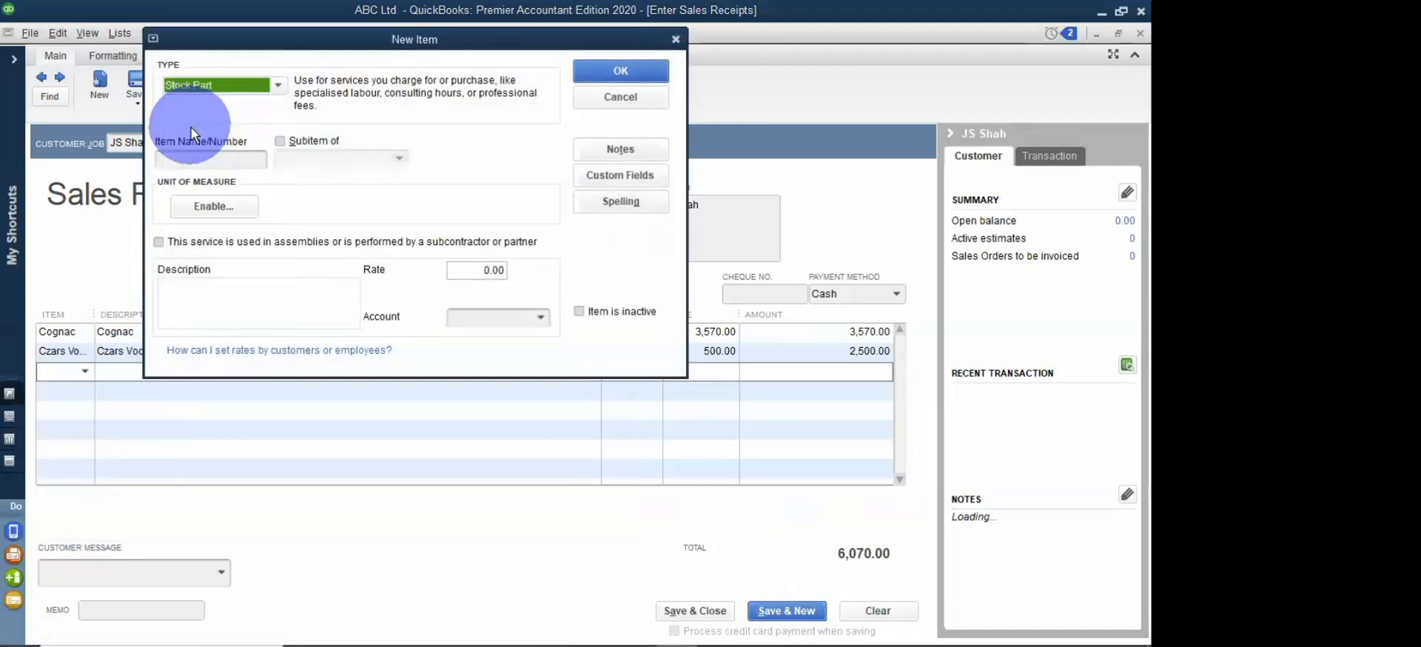
Step: Name the new item KWV Brandy and use the same text as its purchase and sales descriptions
click(188, 150)
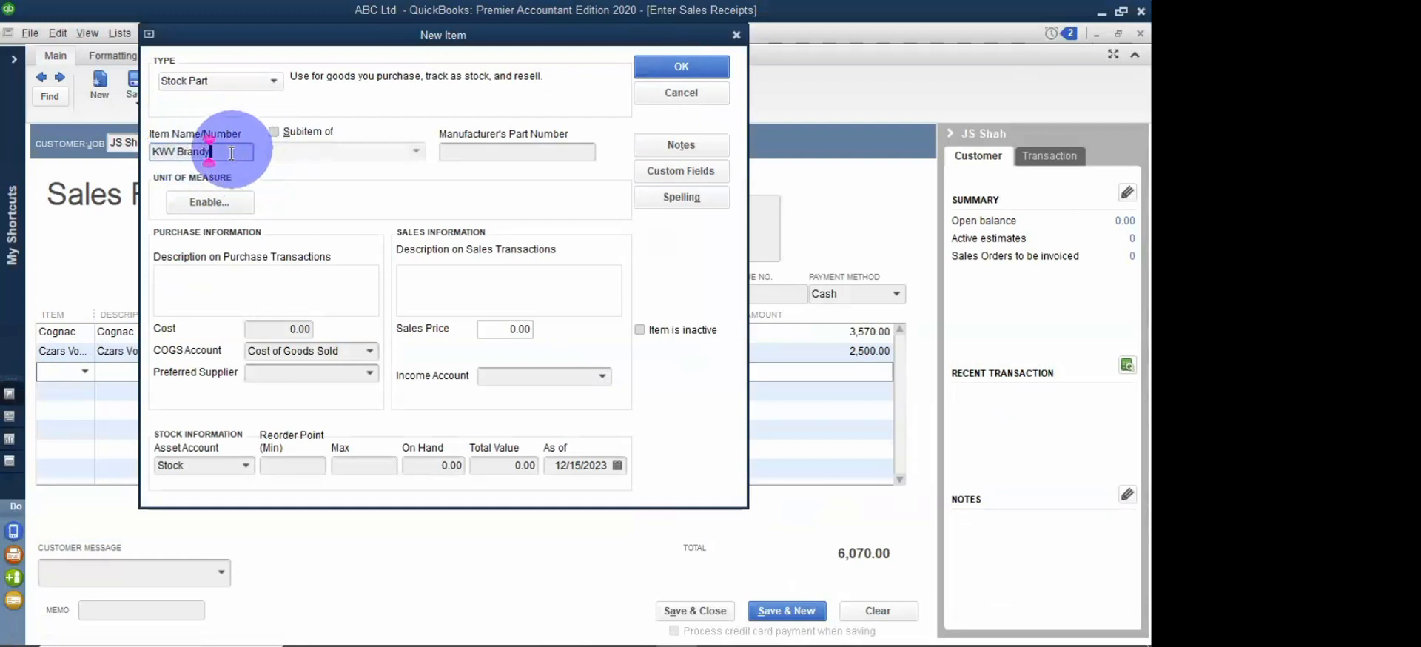
drag(209, 155, 152, 162)
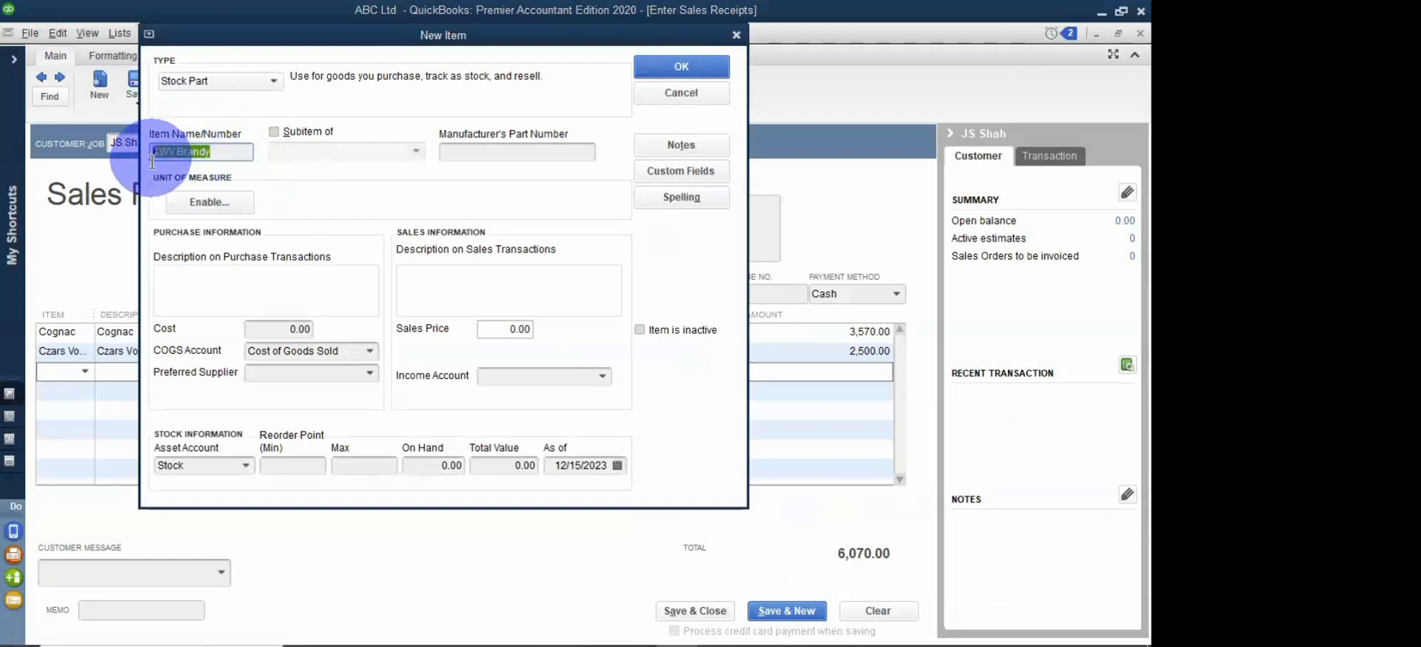
click(265, 291)
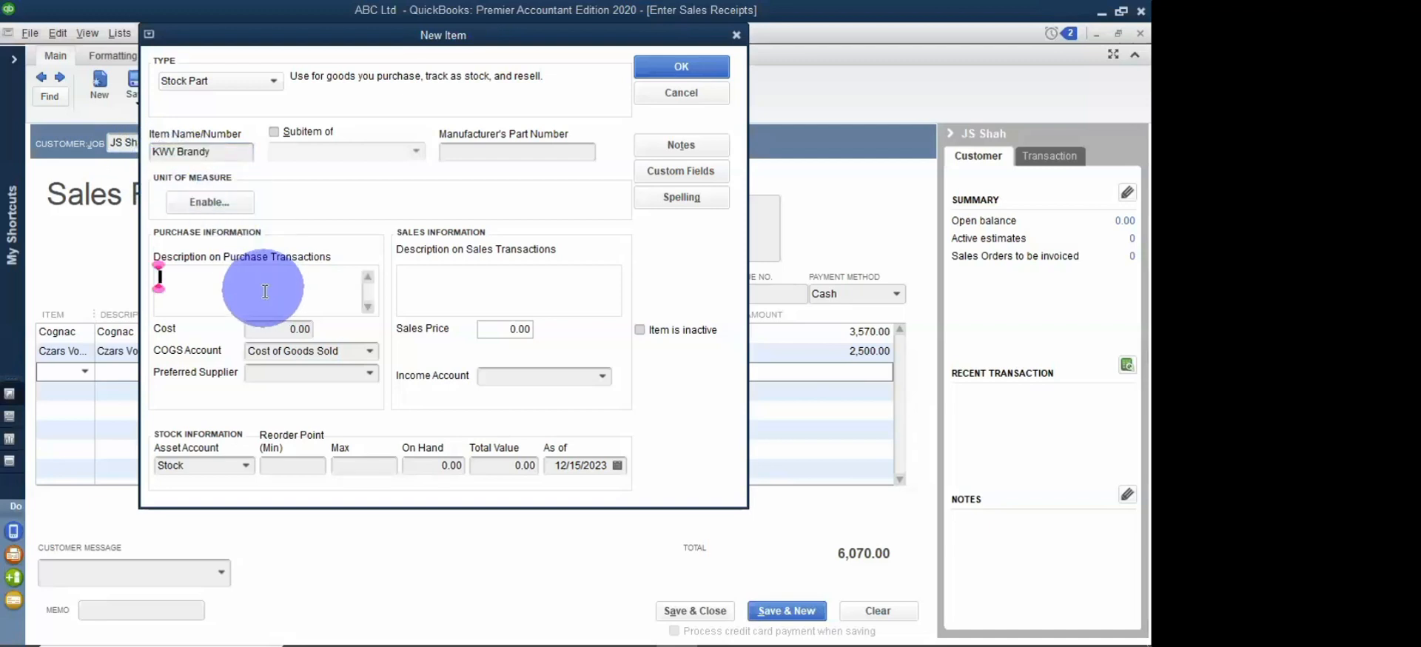
click(457, 277)
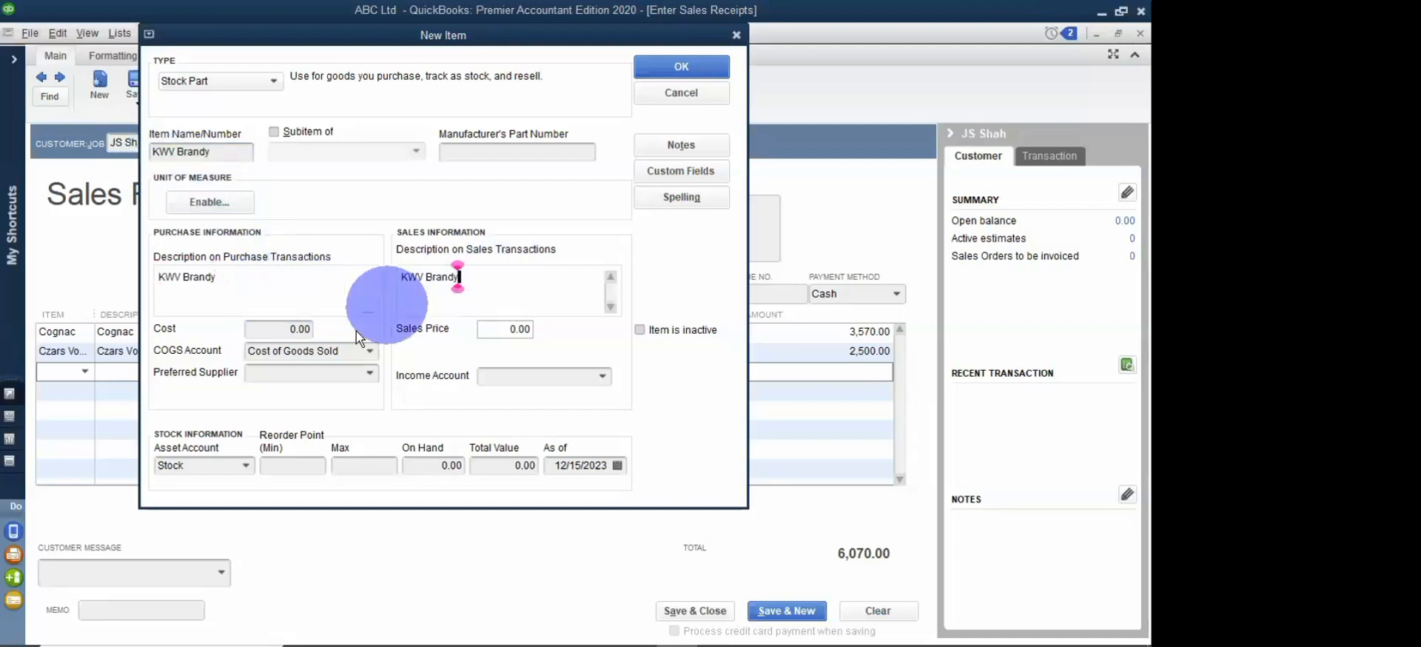
Step: Look up the KWV Brandy prices in the Word document and set the item's cost to 500 and sales price to 1,000
click(288, 335)
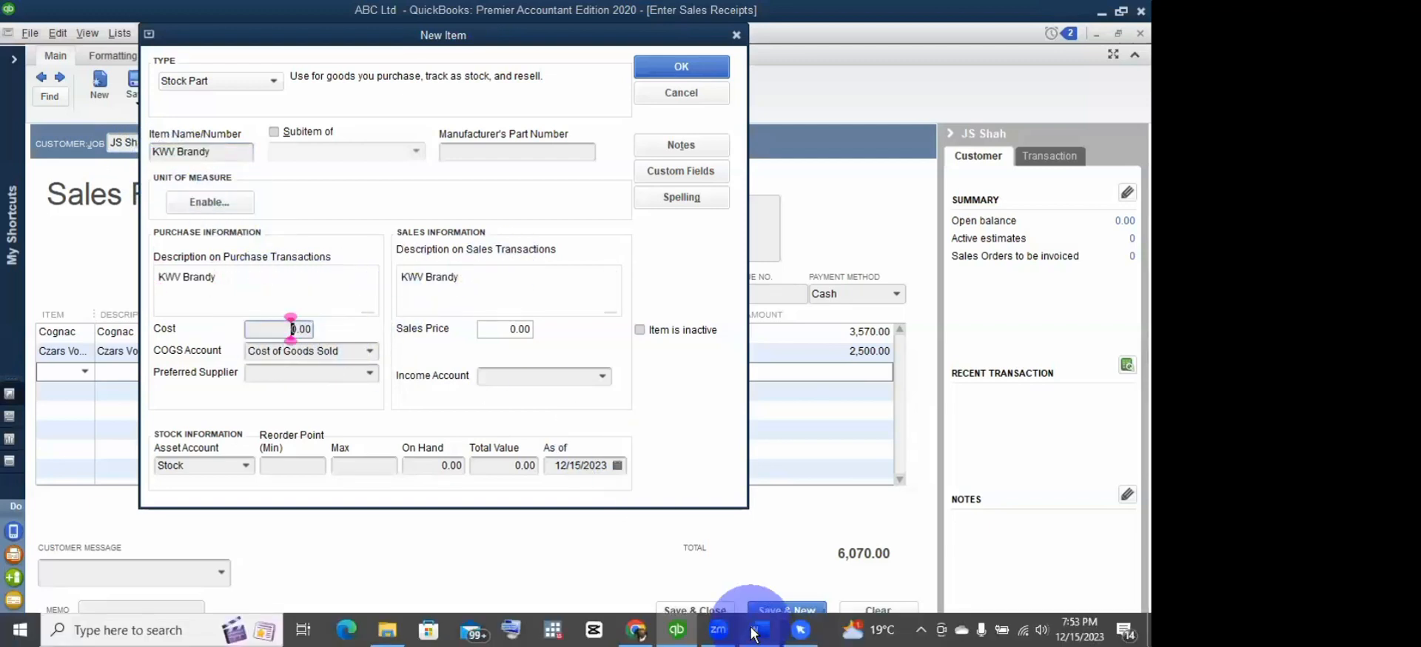
mouse_move(755, 631)
click(758, 567)
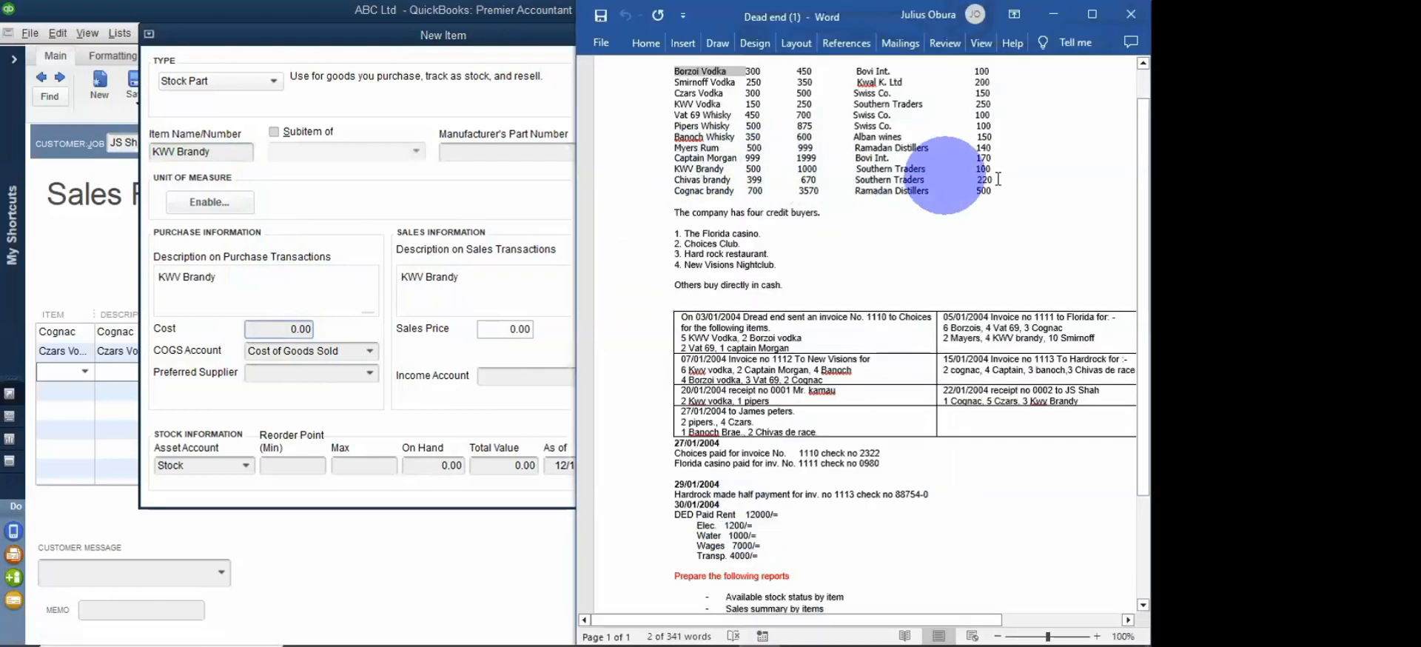
click(300, 329)
click(291, 329)
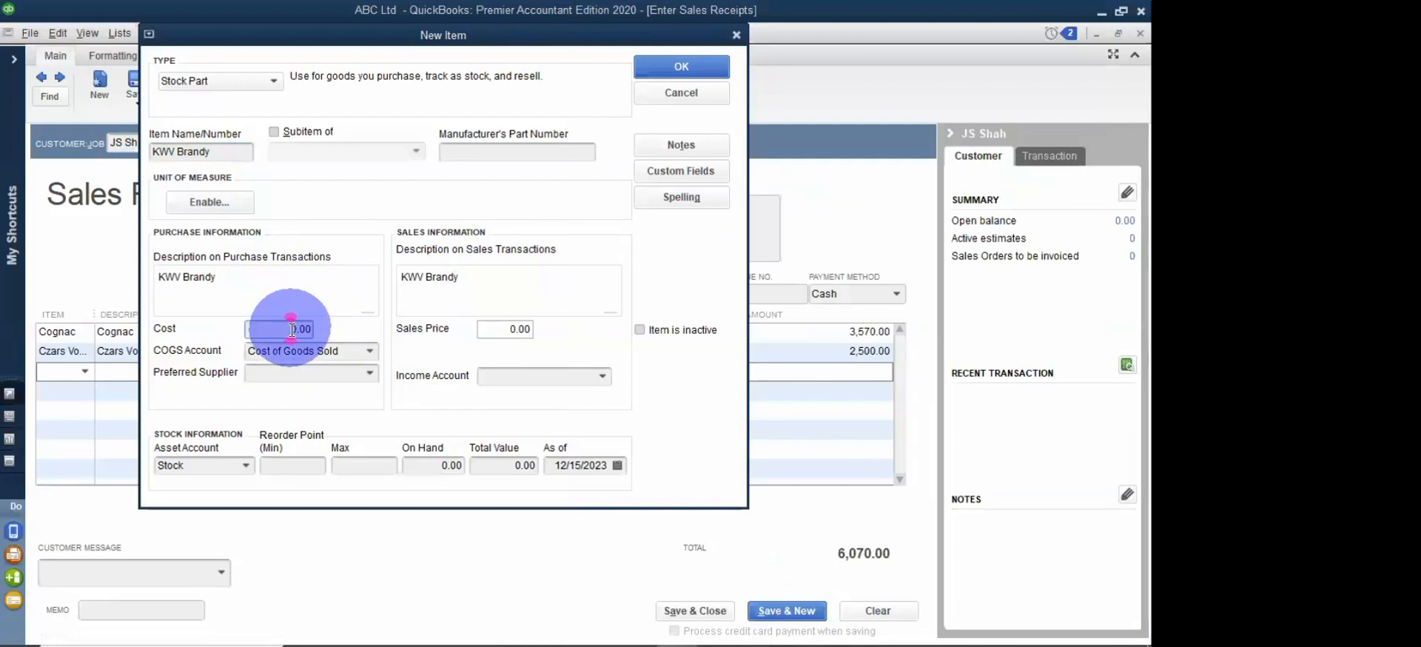
text(500)
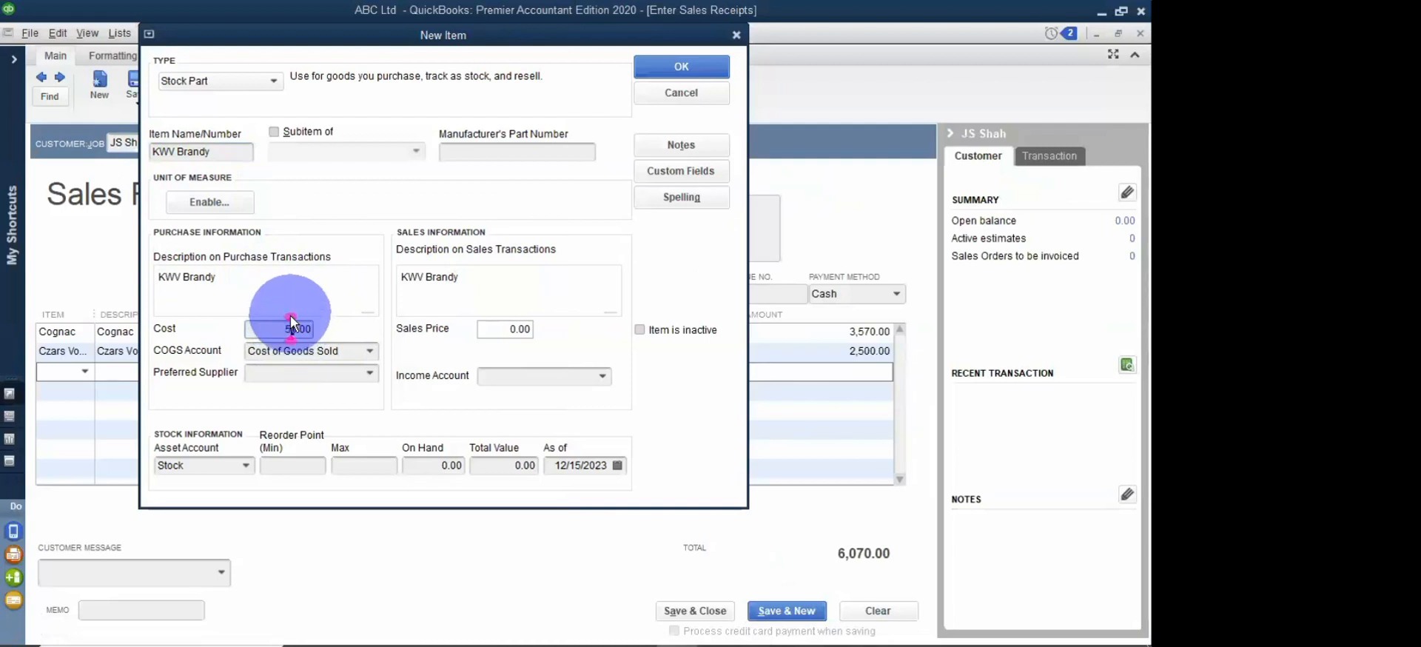
click(486, 332)
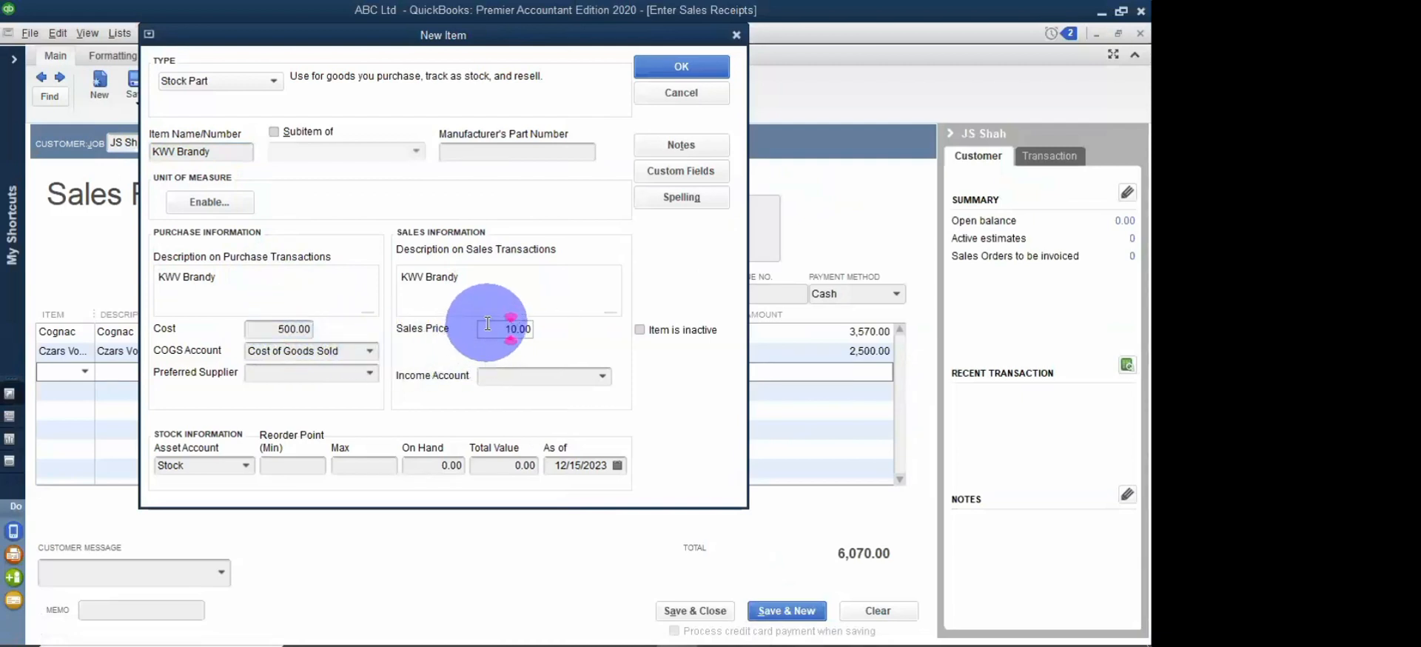
text(00)
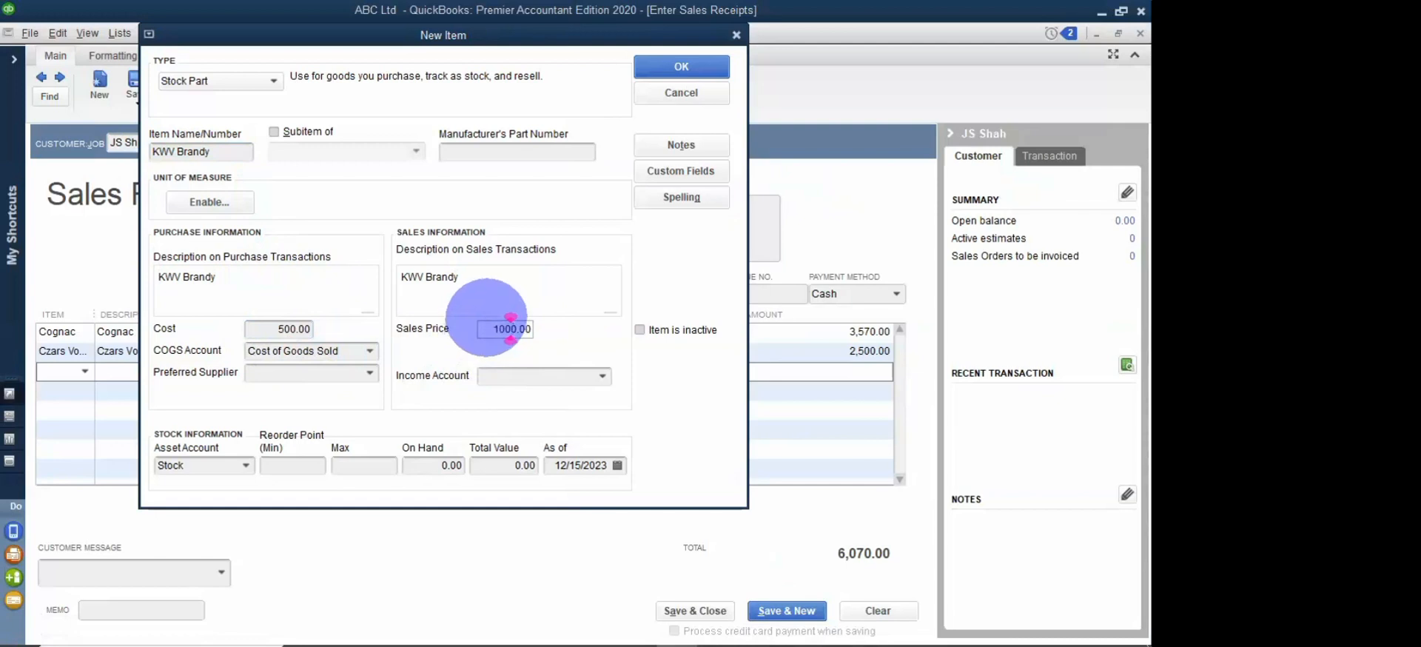
Step: Set KWV Brandy's on-hand quantity to 100, look up its supplier in the Word document and choose Southern Traders as preferred supplier
click(423, 468)
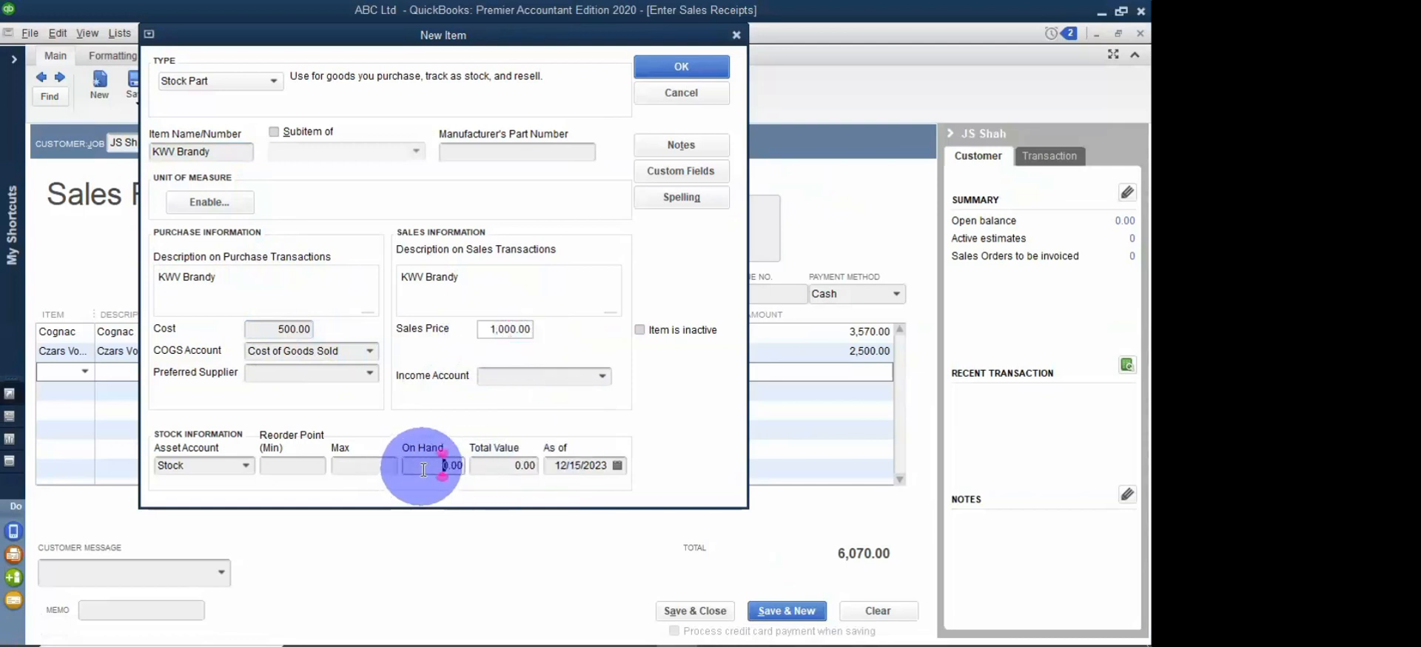
text(10)
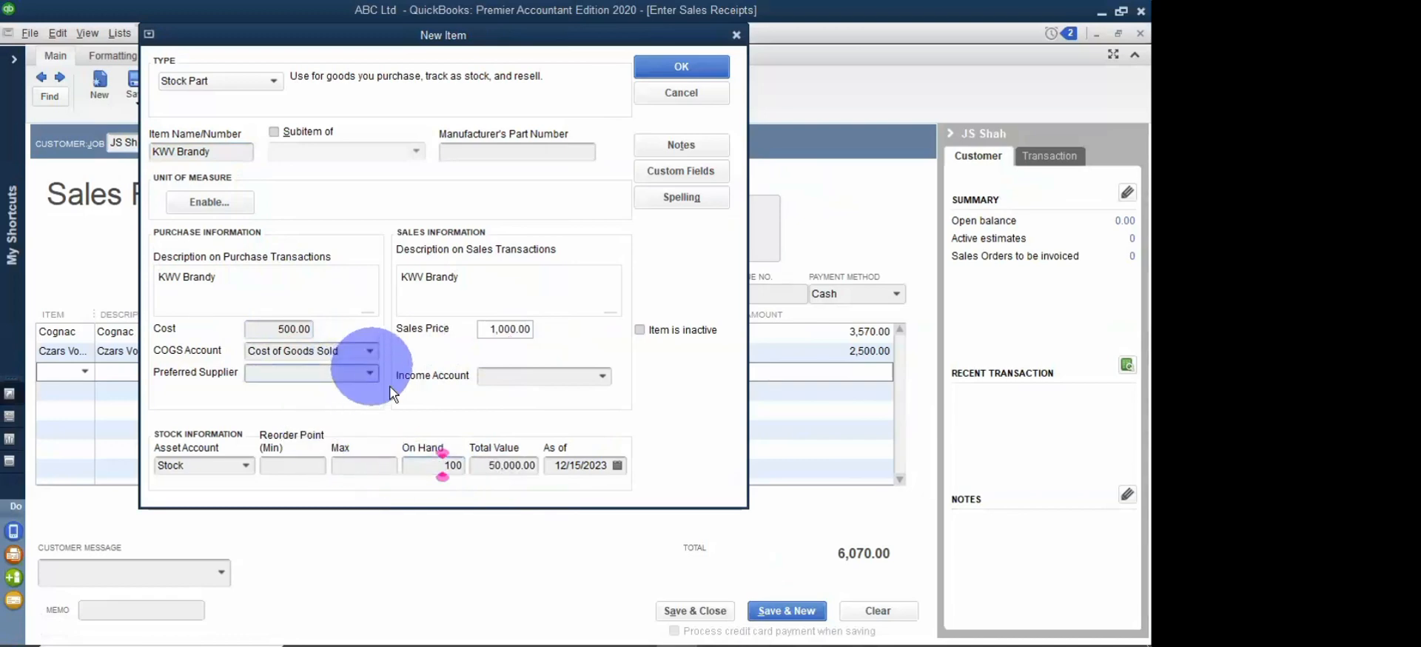
click(370, 372)
mouse_move(757, 629)
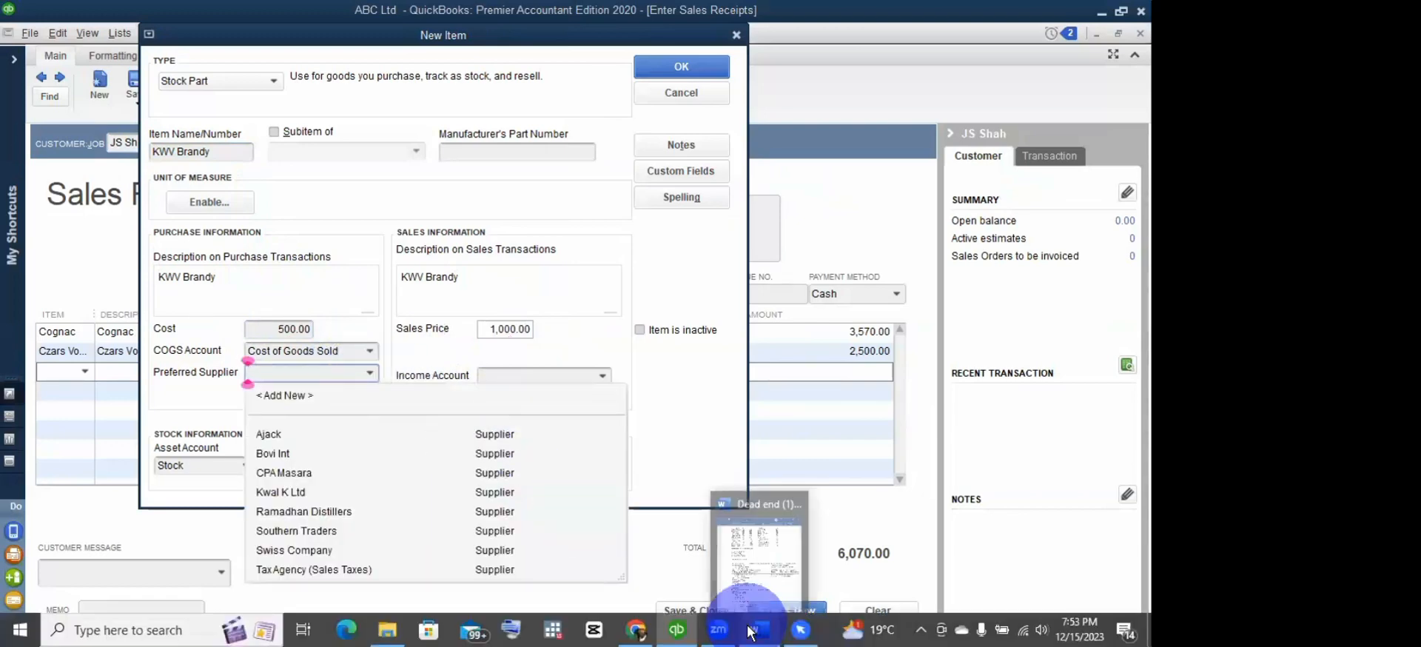
click(740, 564)
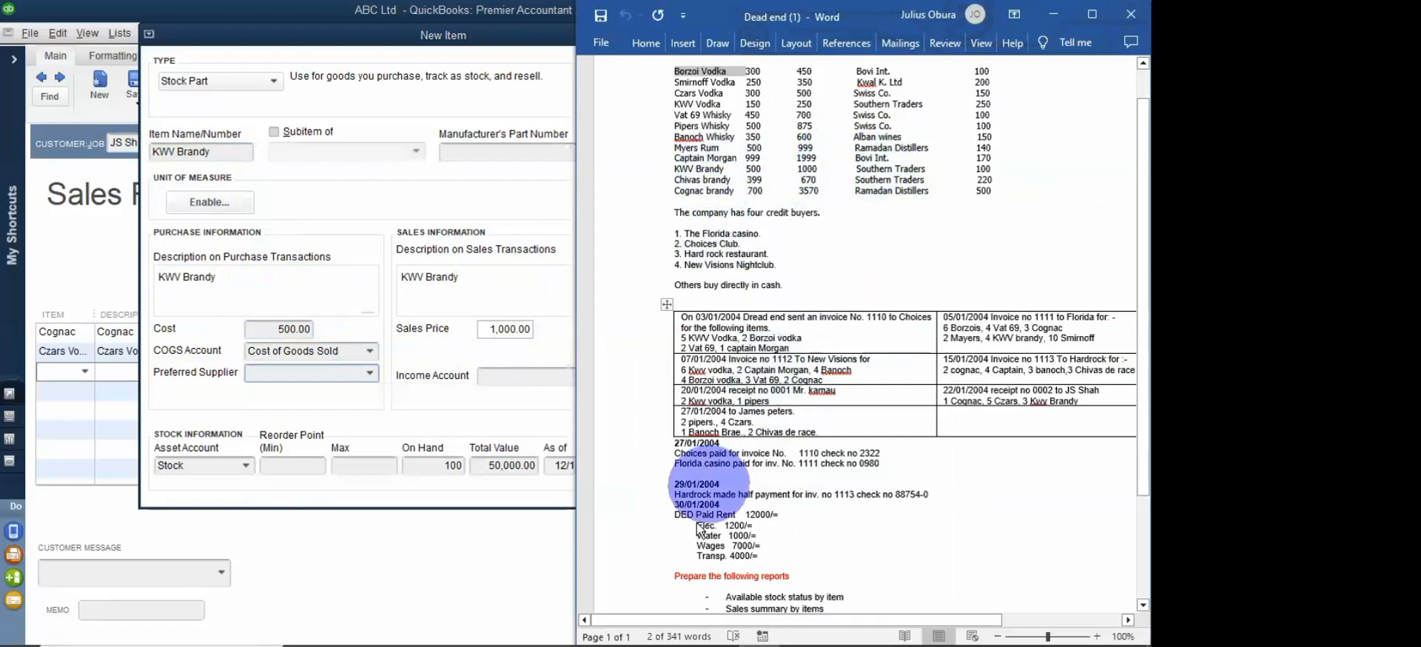
click(371, 367)
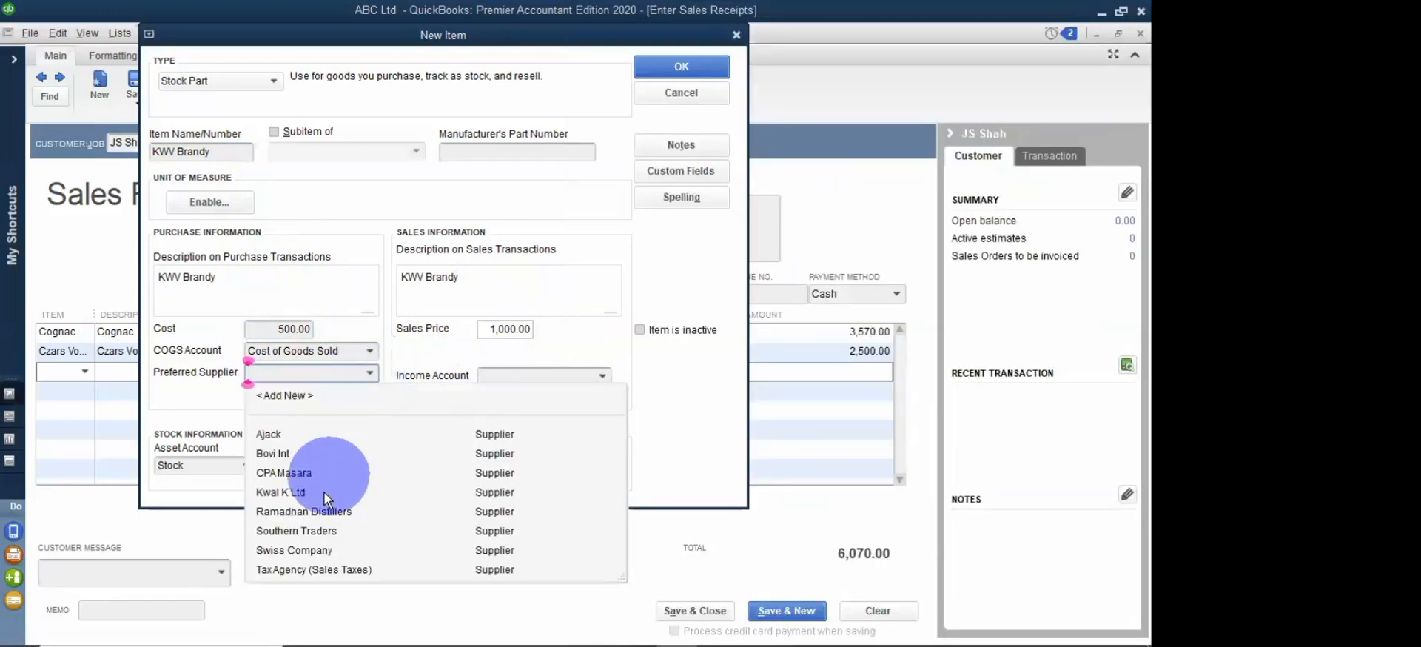
click(303, 530)
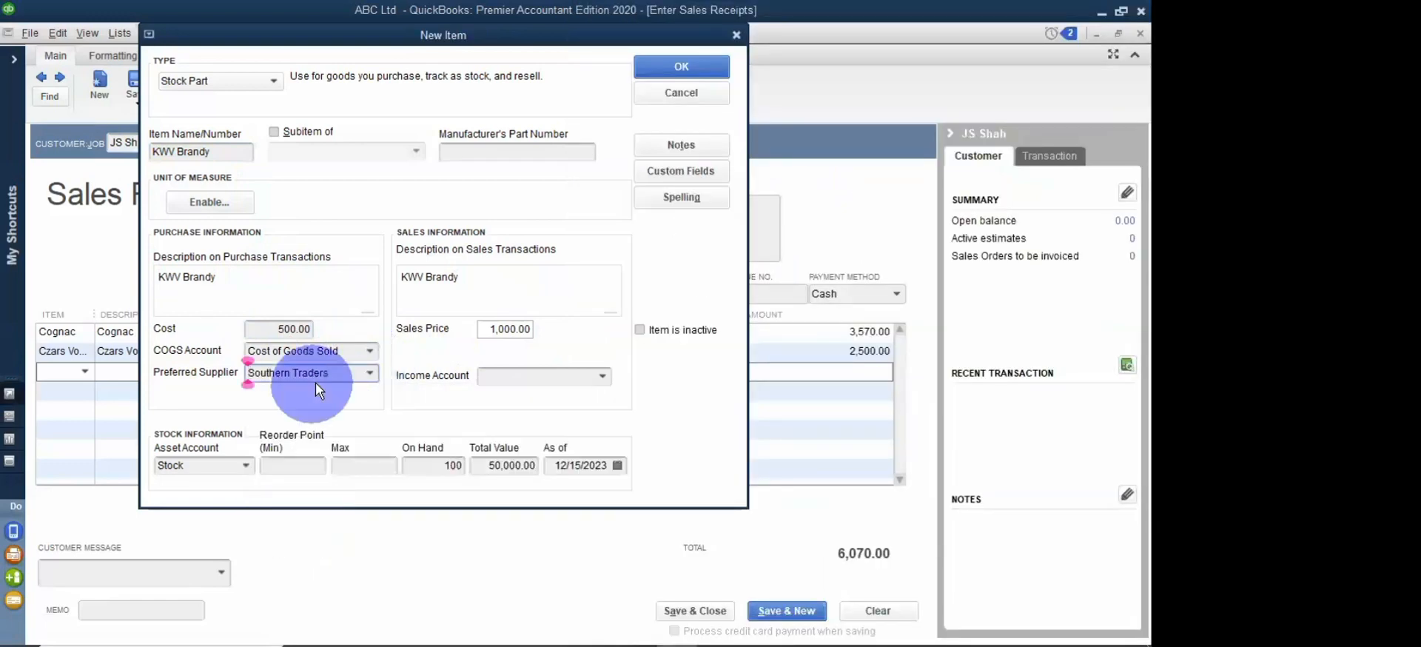
Step: Set KWV Brandy's income account to Sales and save the item into the receipt, ignoring all spelling suggestions for KWV
click(602, 368)
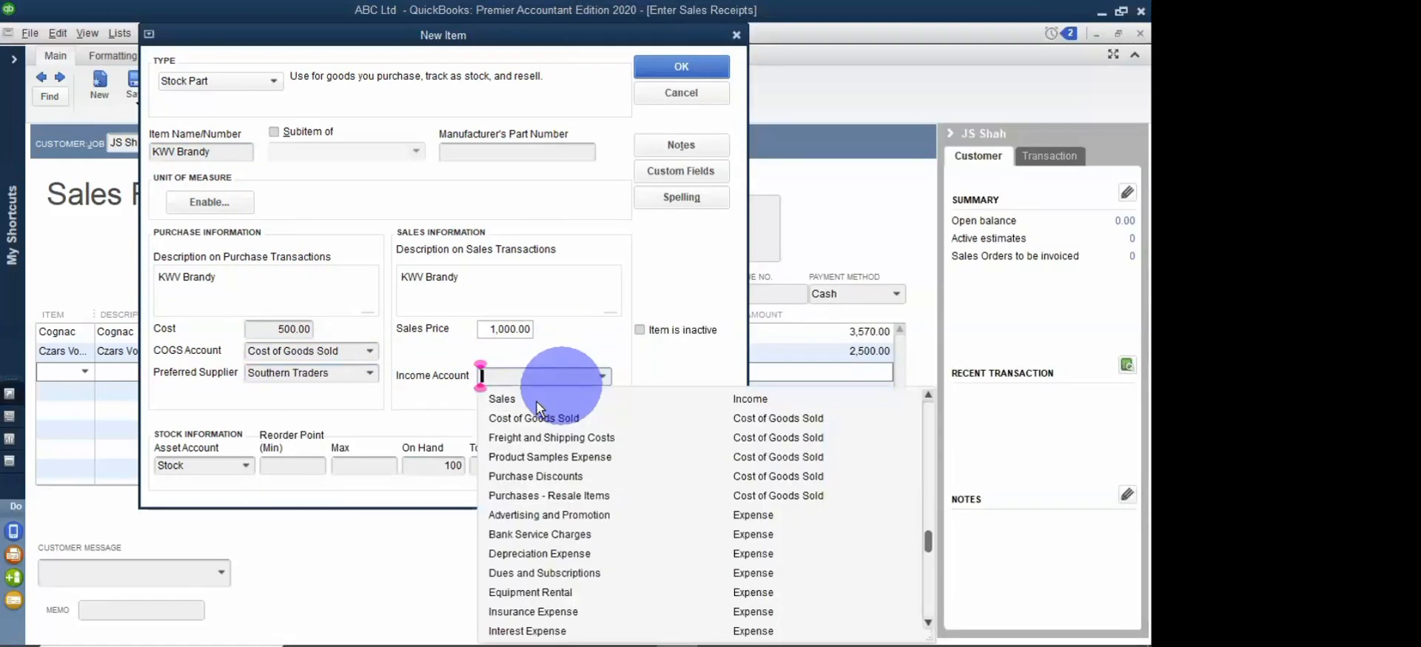
click(536, 400)
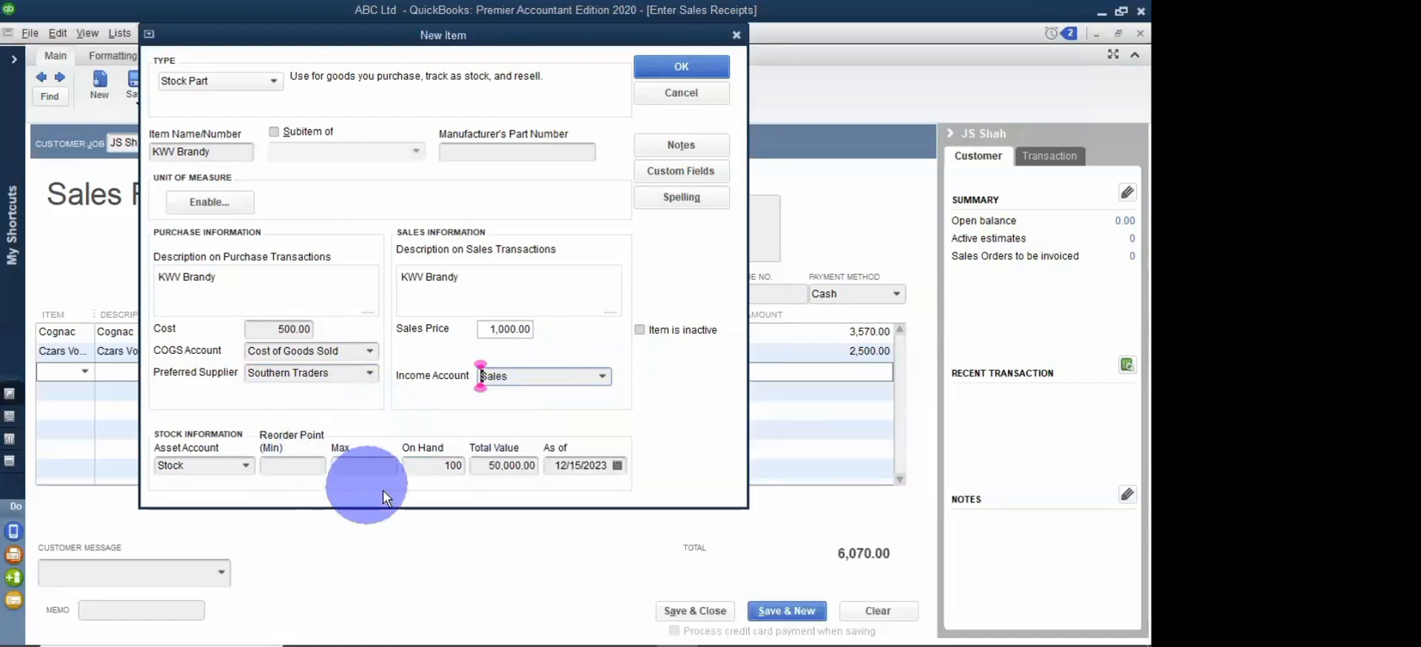
click(686, 71)
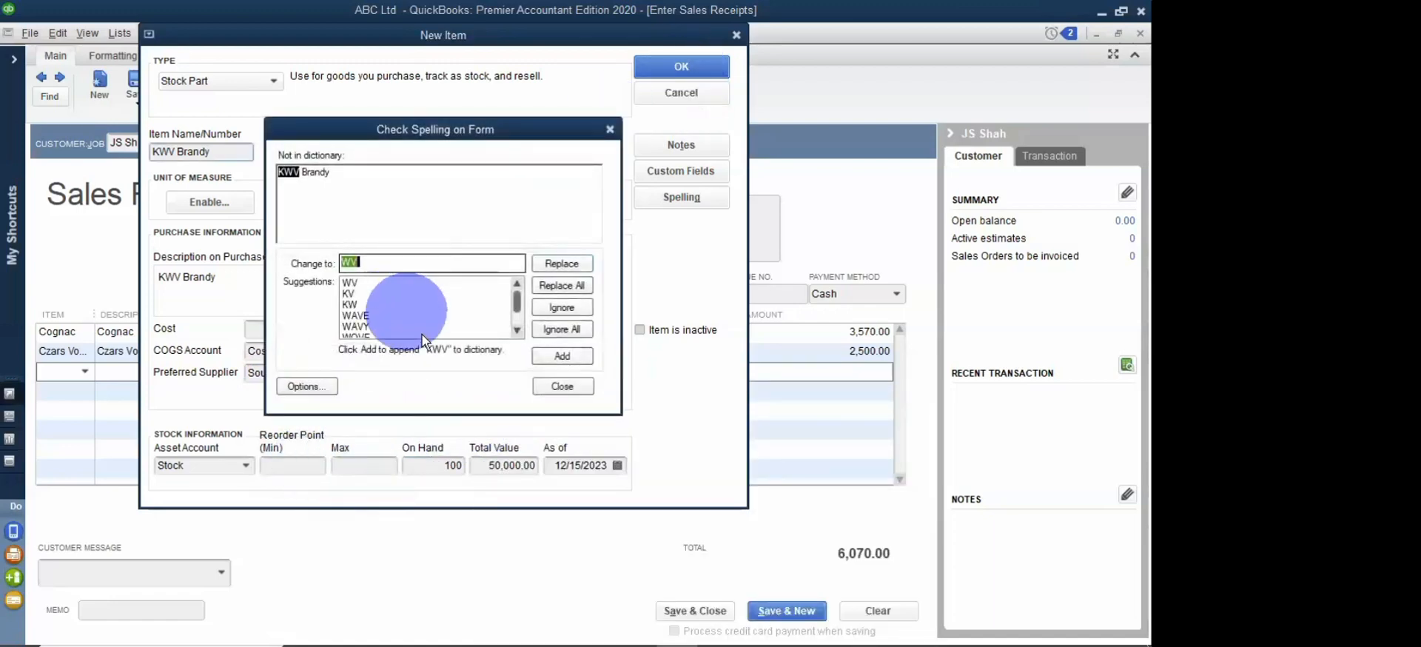
click(562, 330)
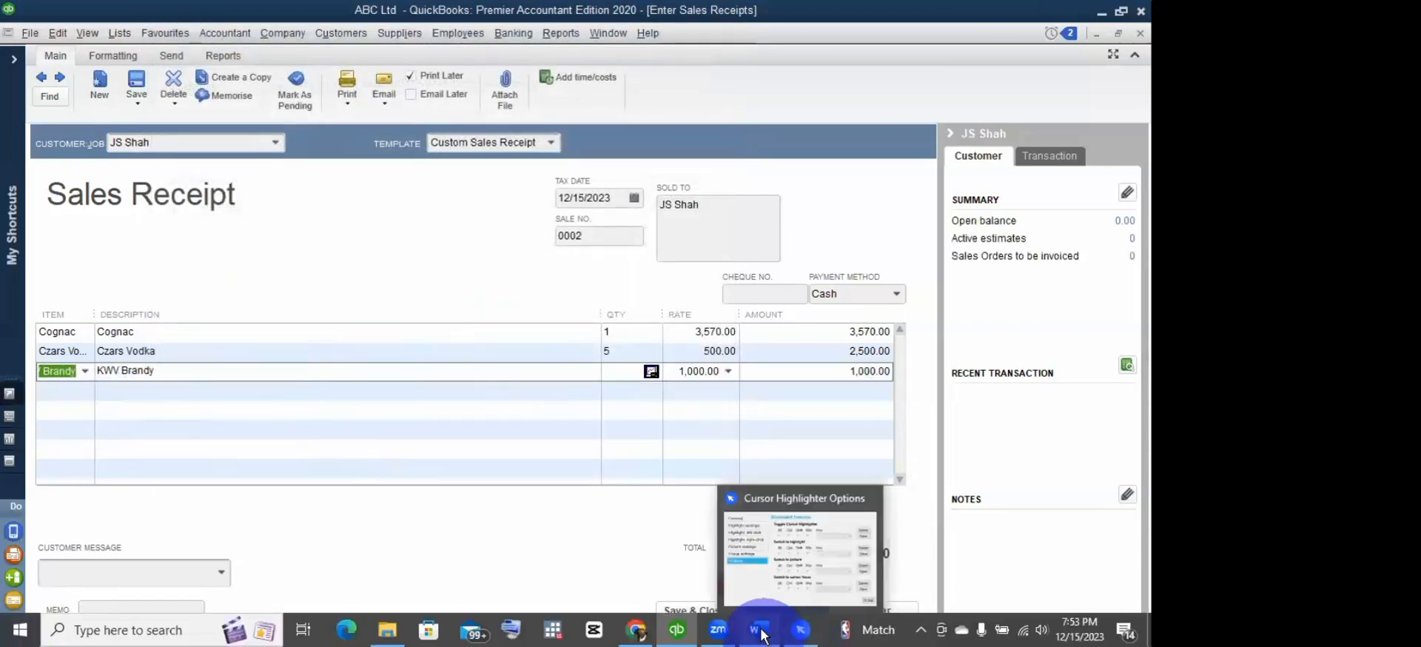
Step: Look up the KWV Brandy quantity in the Word document, set it to 3, and save and close the receipt, ignoring all KWV spelling suggestions
mouse_move(759, 630)
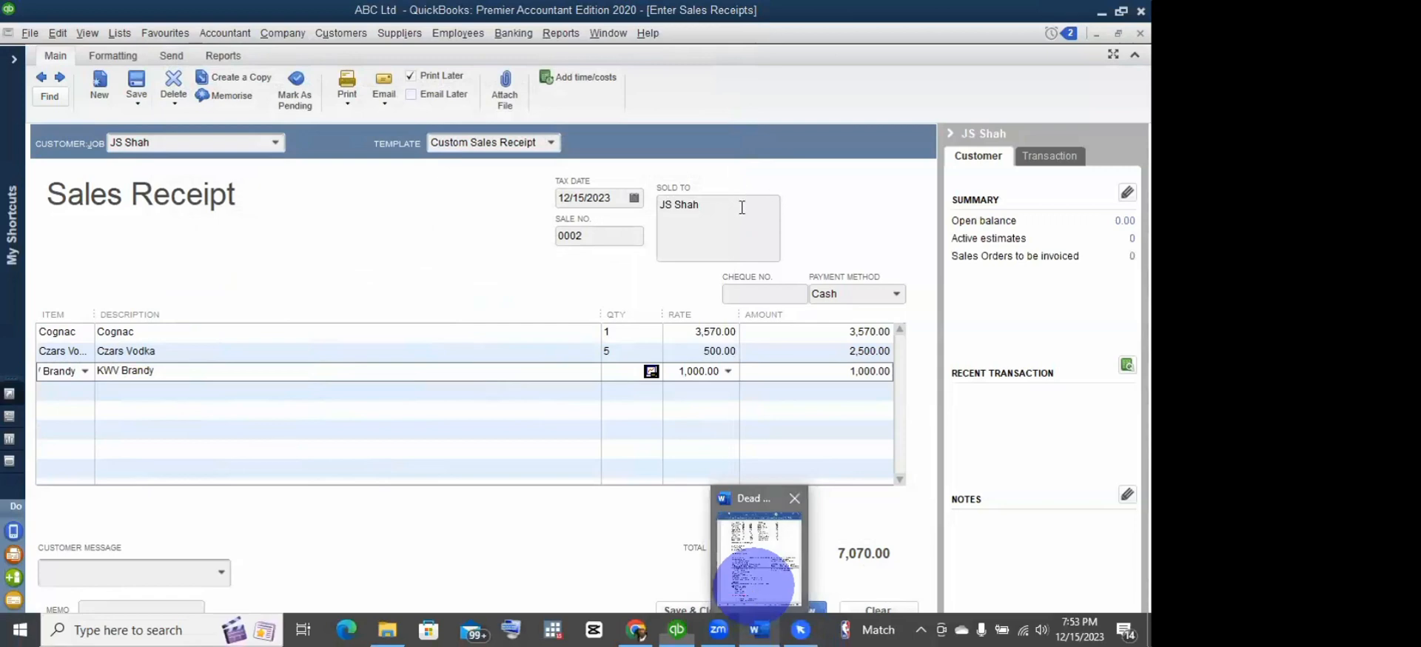
click(755, 585)
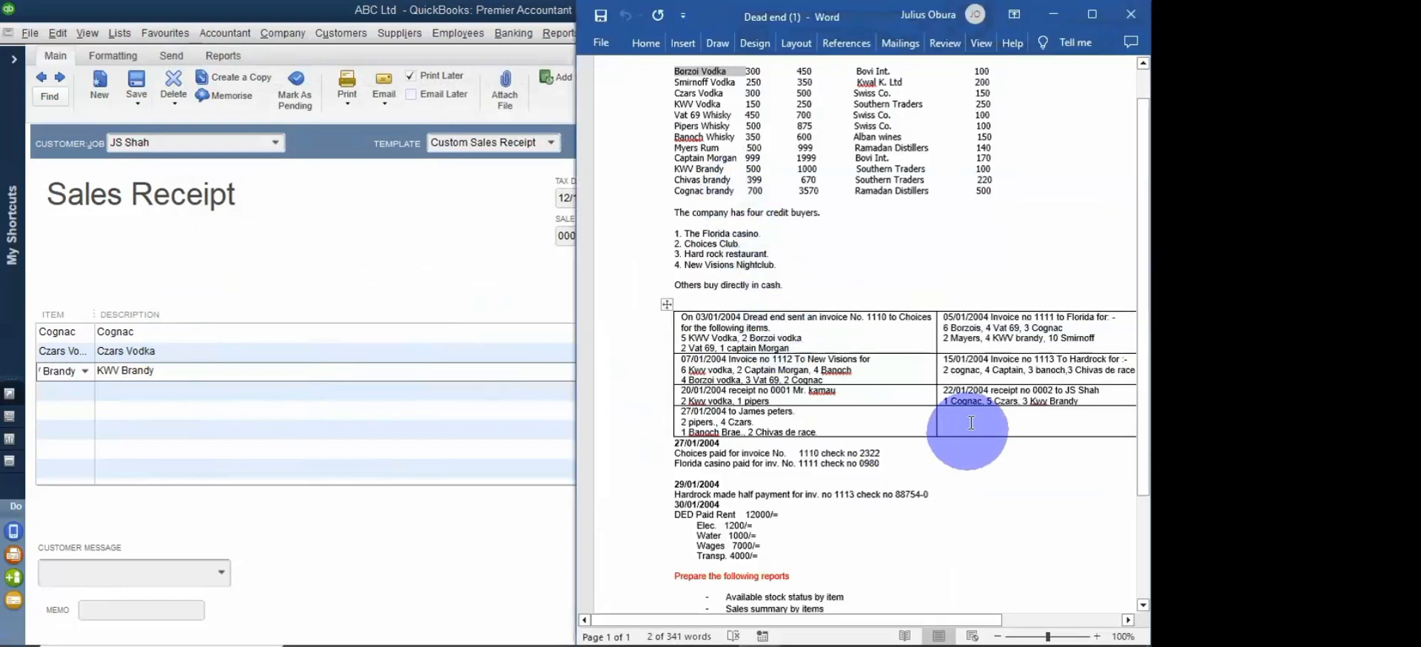
click(468, 376)
click(609, 373)
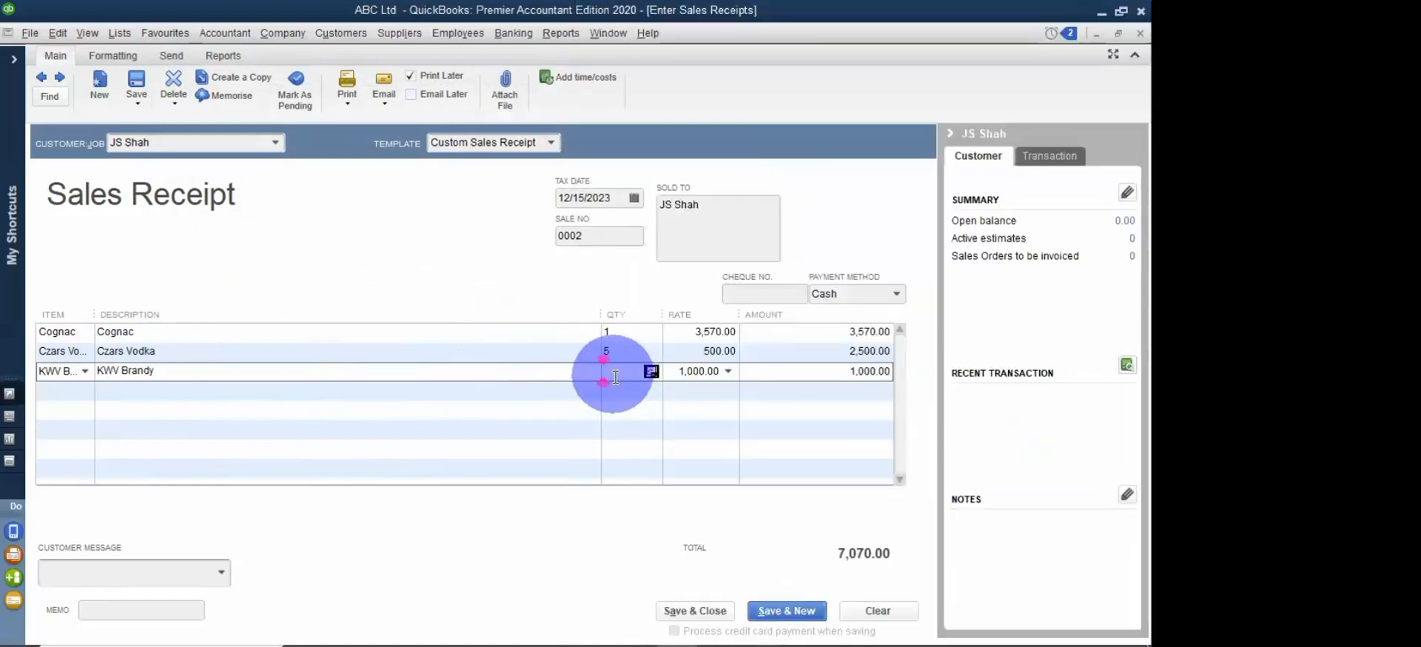
text(3)
click(521, 411)
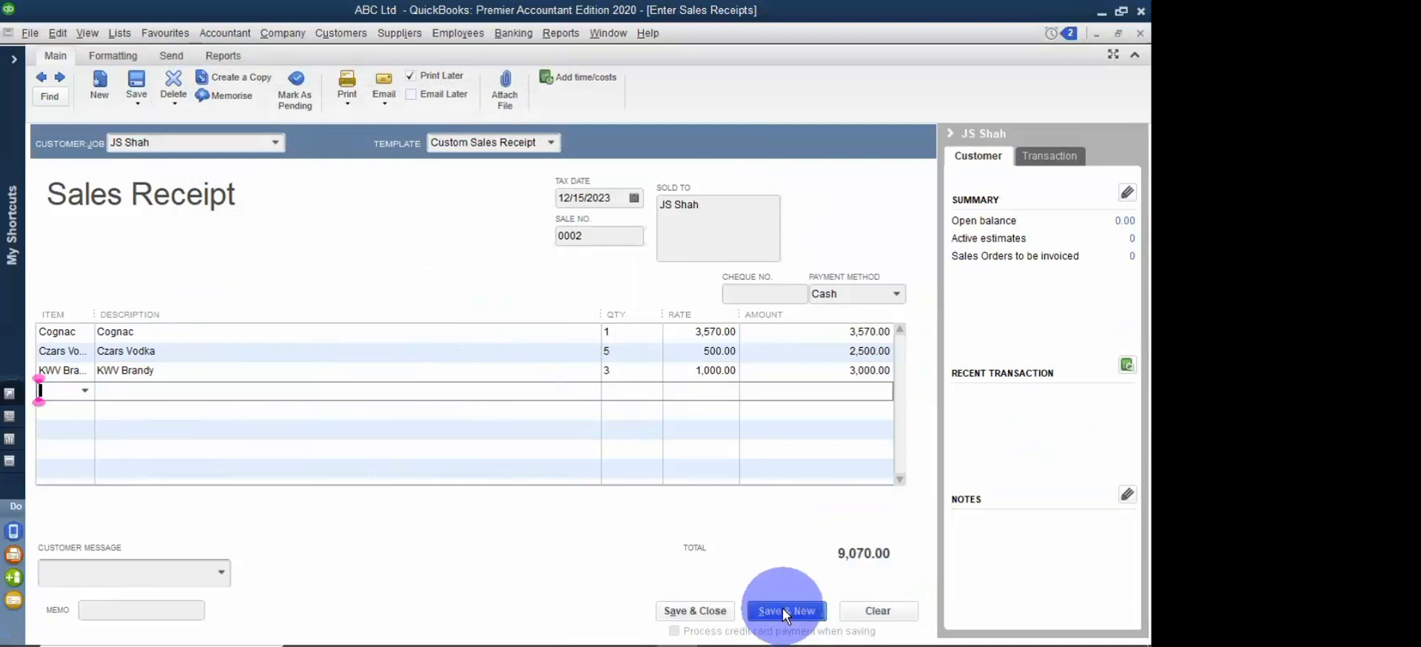
click(717, 611)
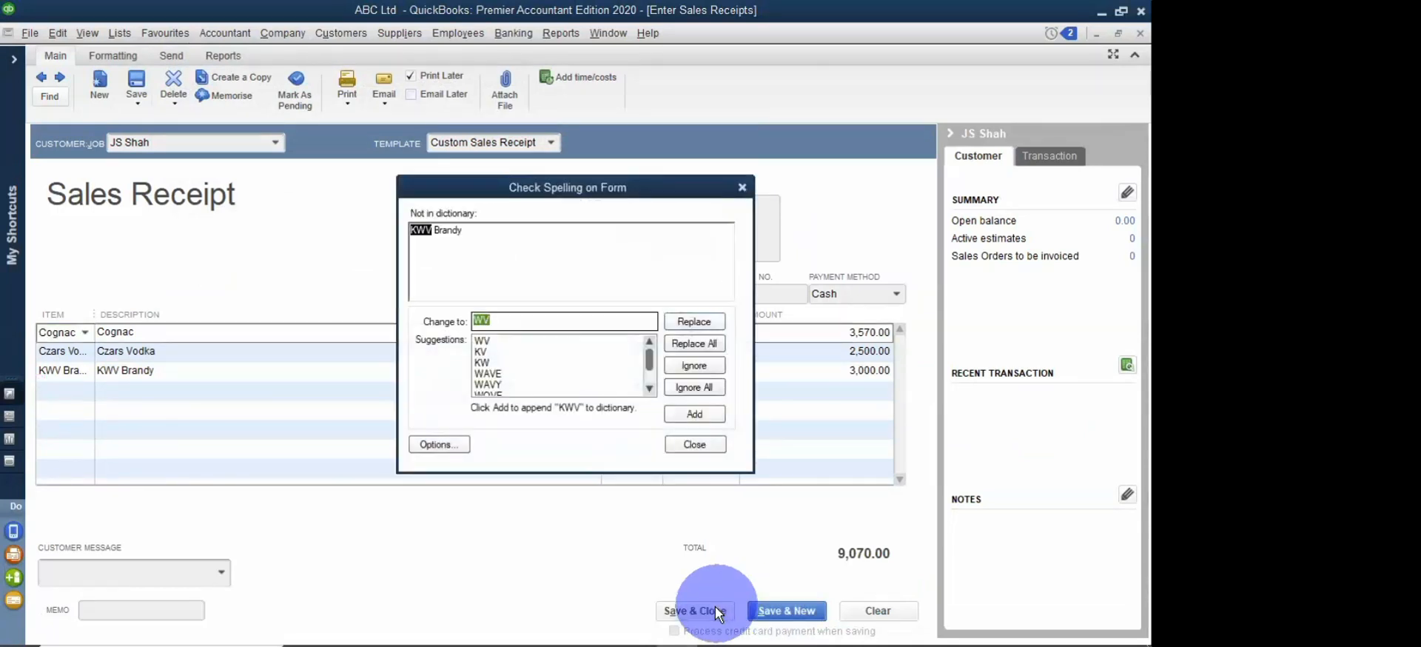
click(693, 385)
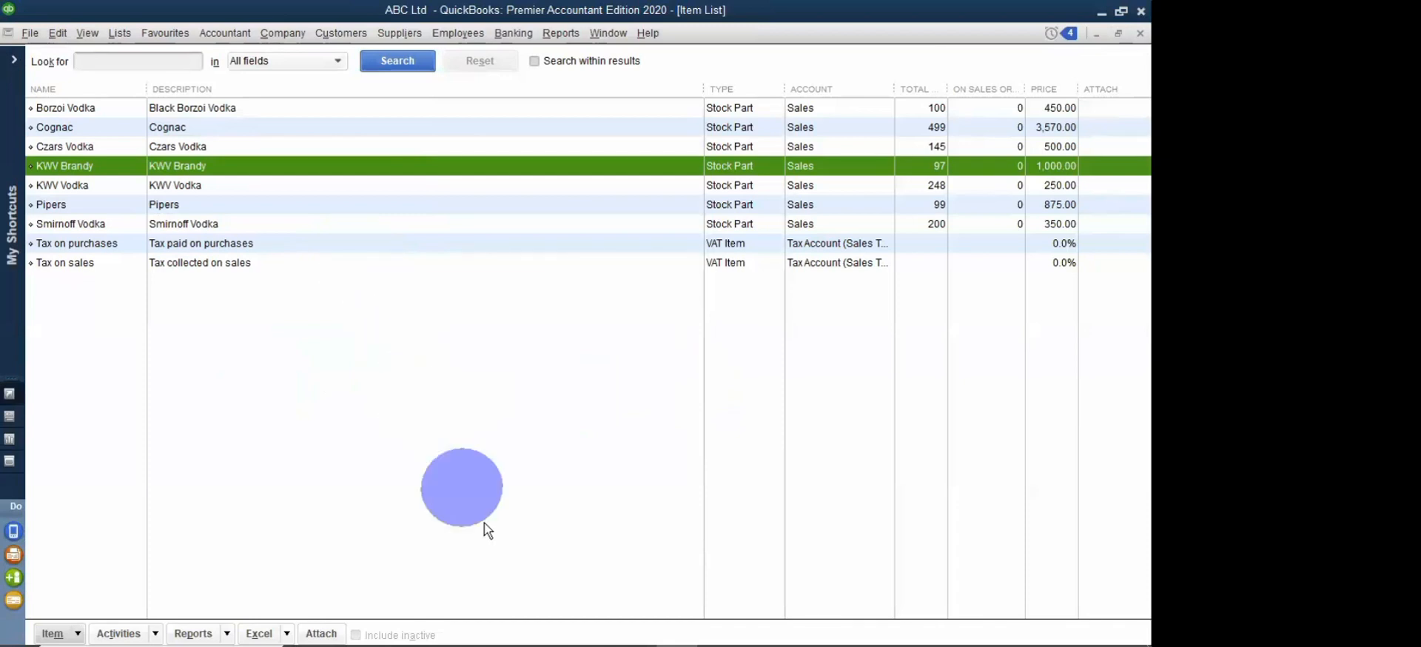
Step: Switch to the Dead end Word document, maximize it and highlight the four credit buyers statement and its numbered list in yellow
mouse_move(759, 638)
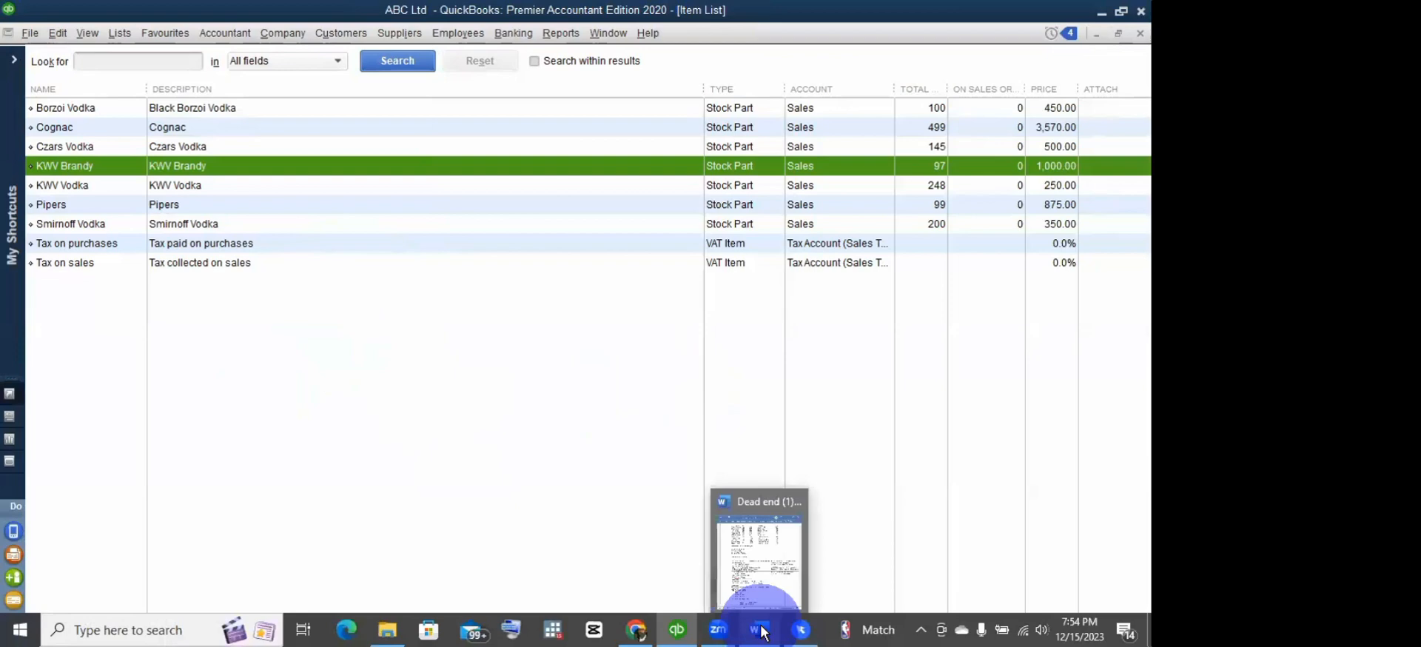
click(763, 573)
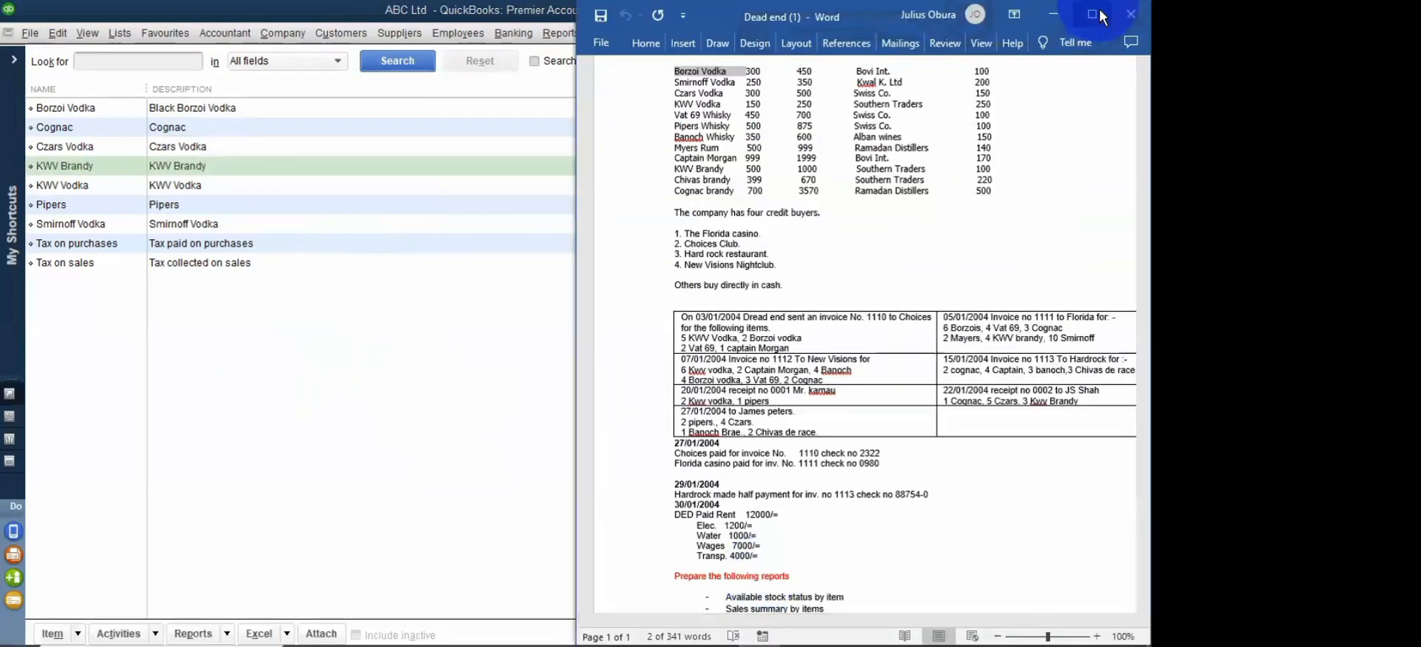
click(1092, 14)
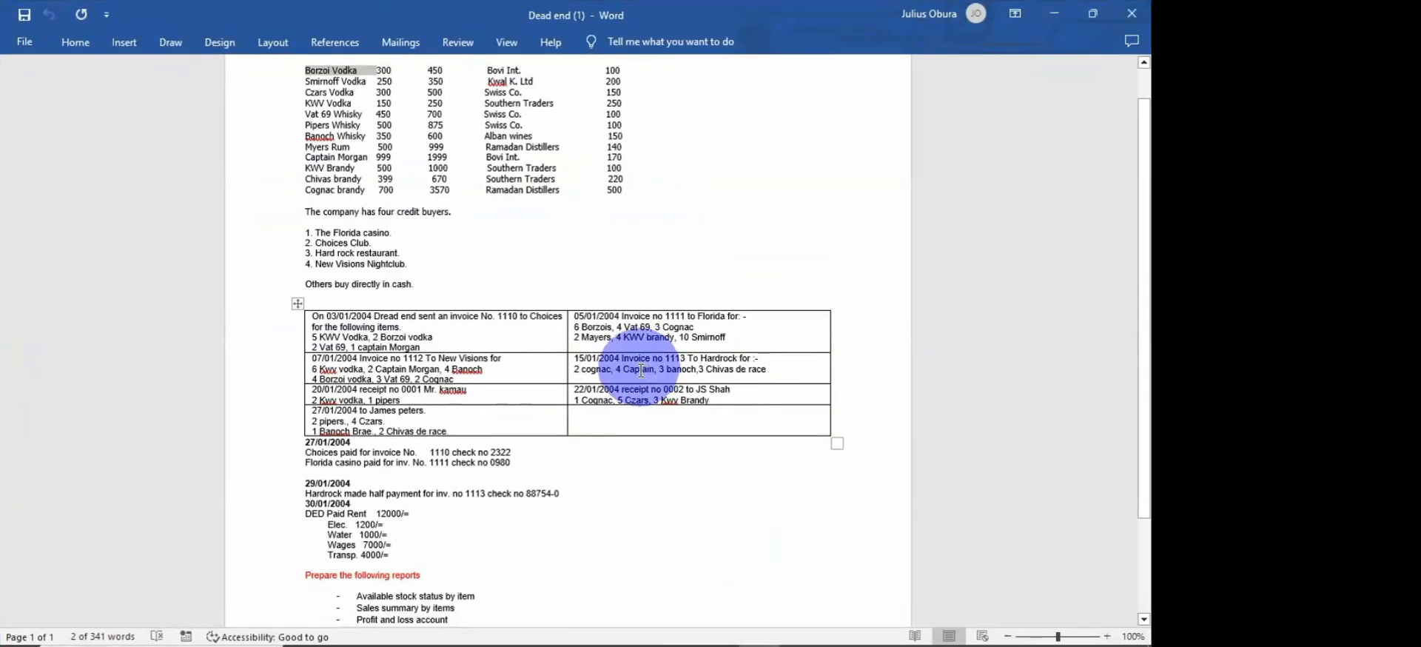
scroll(644, 370, down, 1)
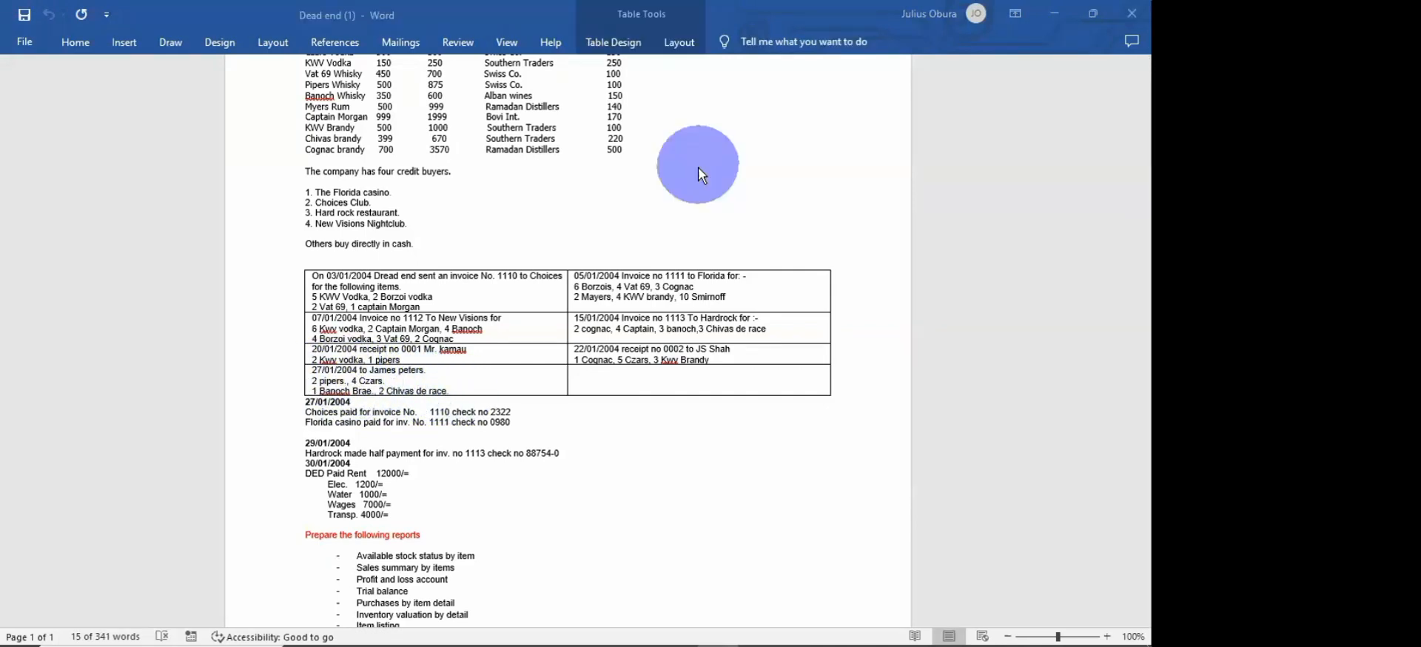
click(305, 168)
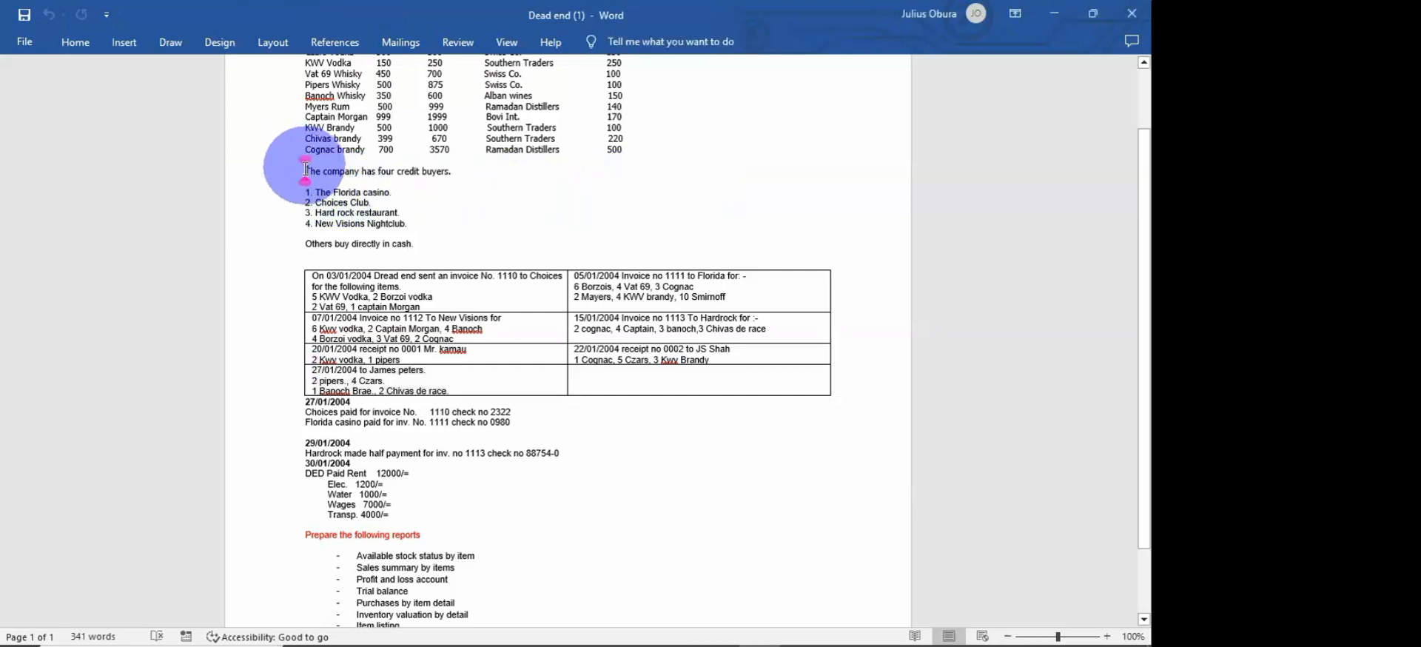
drag(315, 173, 408, 225)
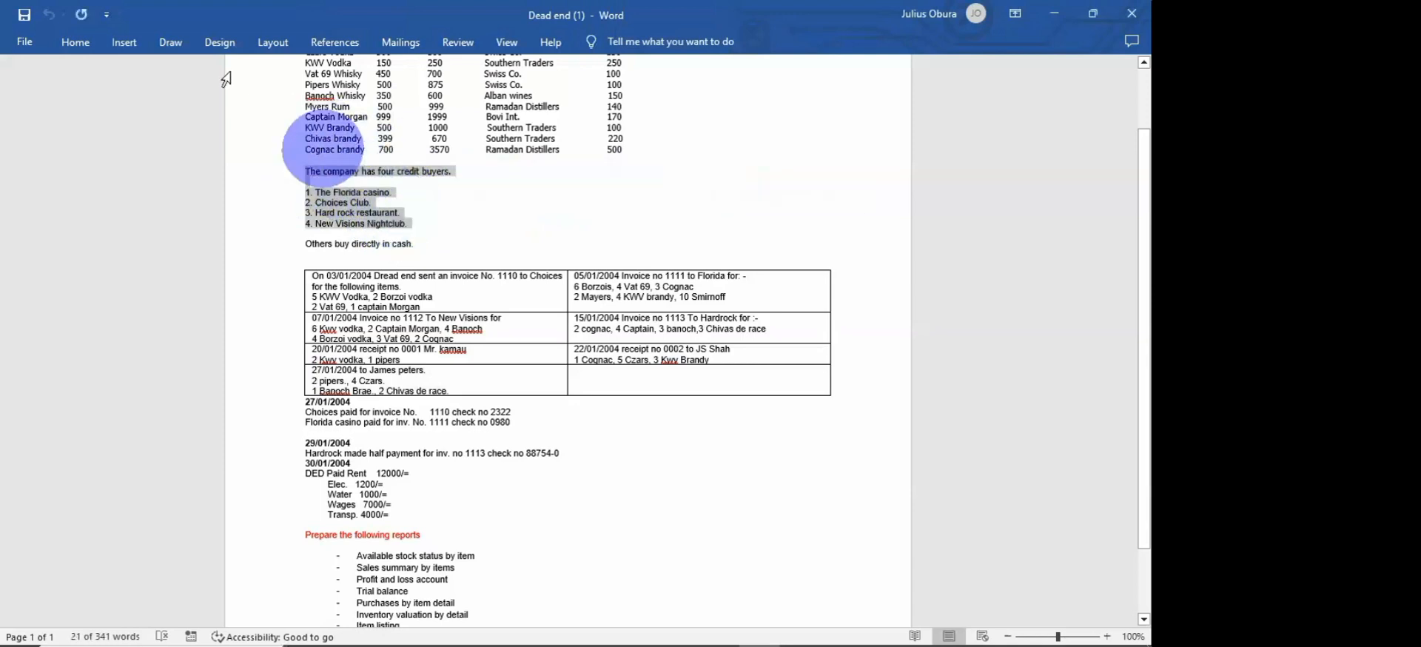
click(83, 42)
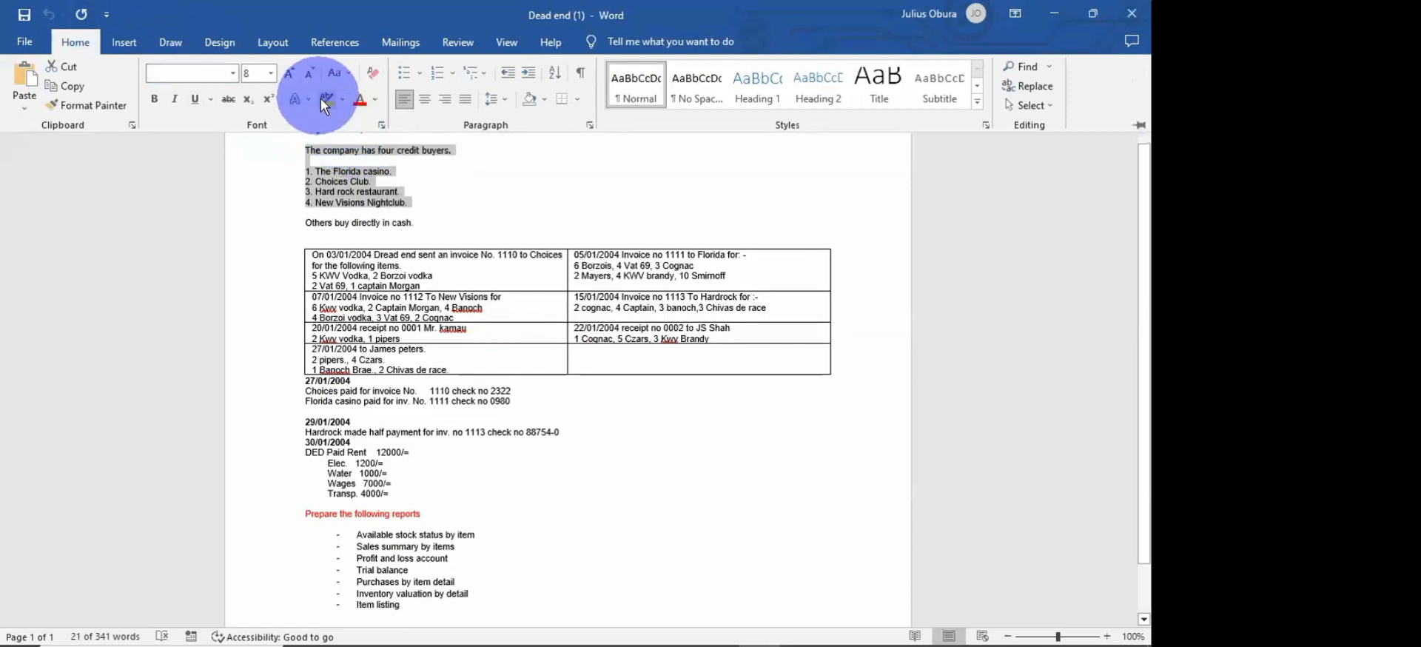
click(324, 101)
click(362, 156)
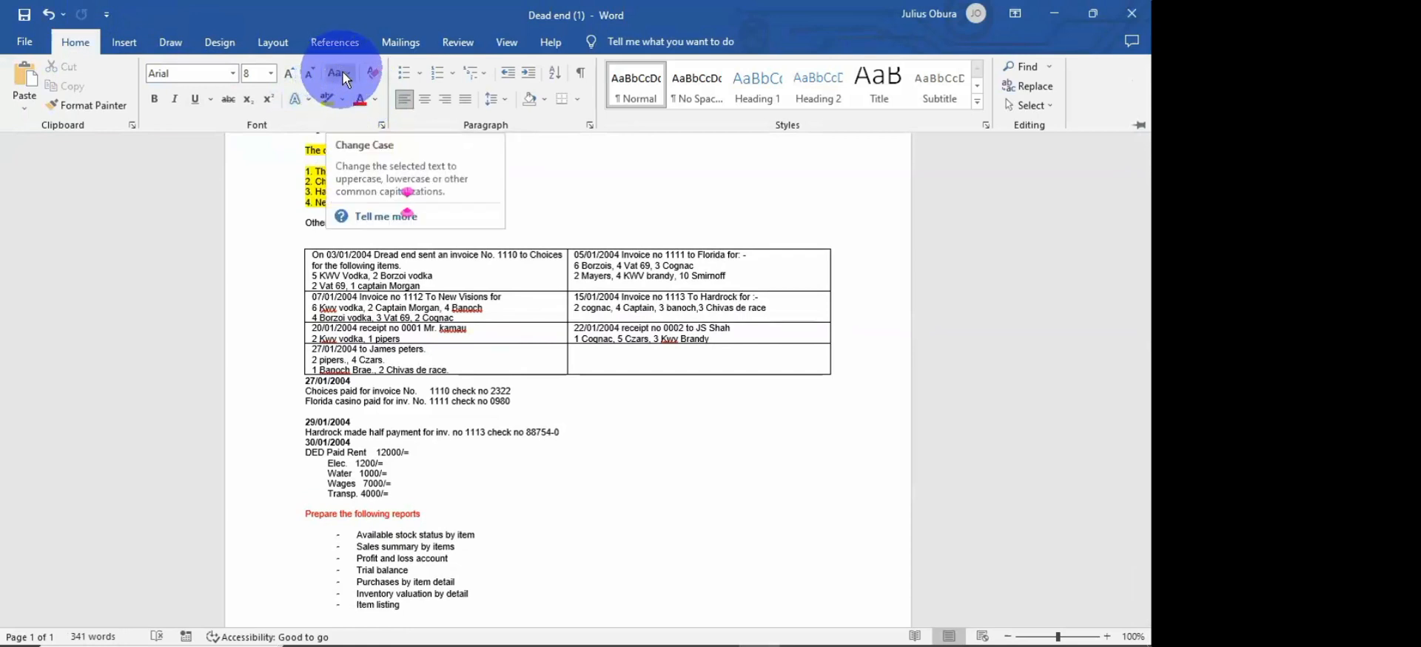
click(279, 73)
click(280, 72)
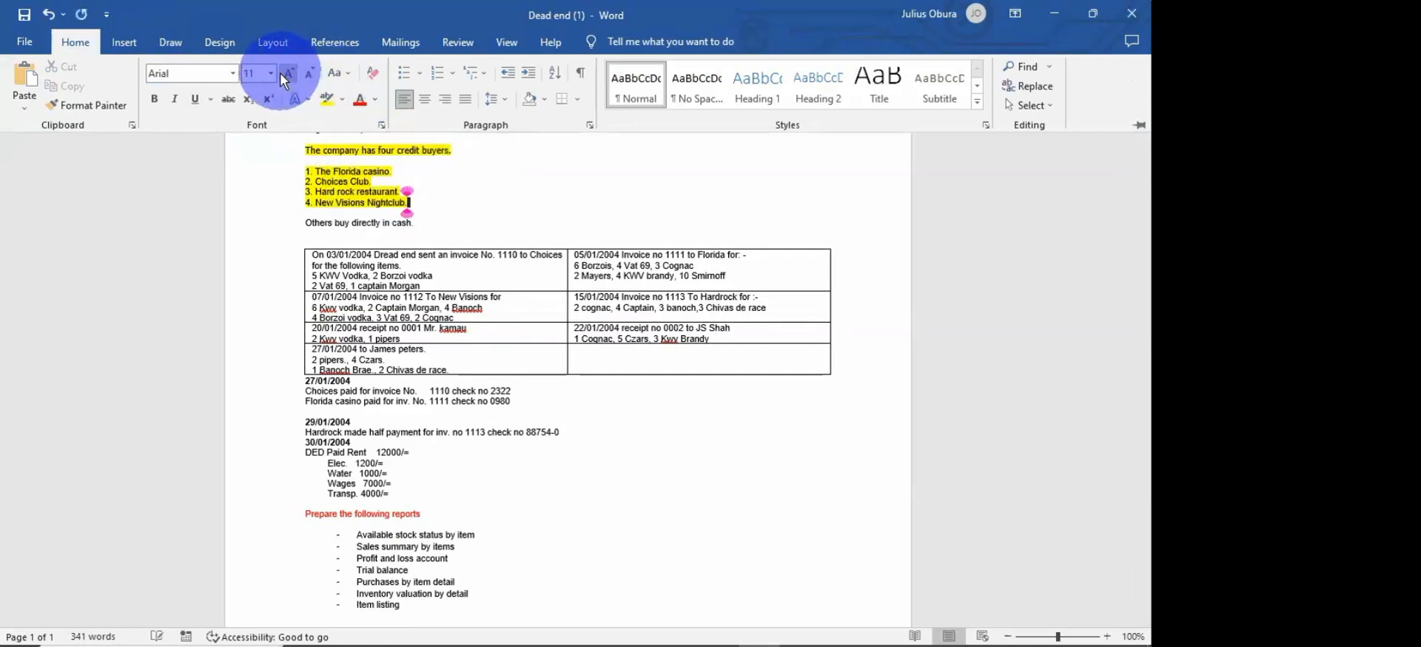
click(280, 72)
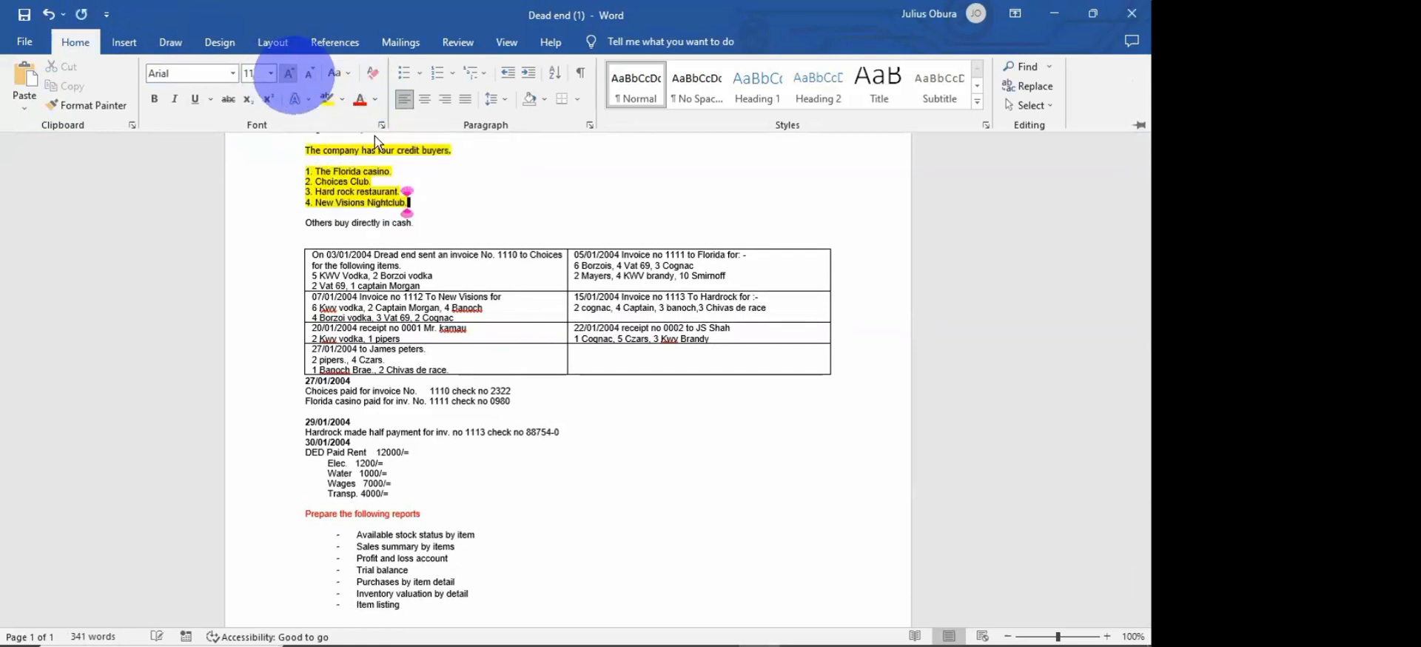
Step: Enlarge the highlighted credit buyers statement and its numbered list to 36 pt
click(321, 161)
drag(341, 151, 407, 203)
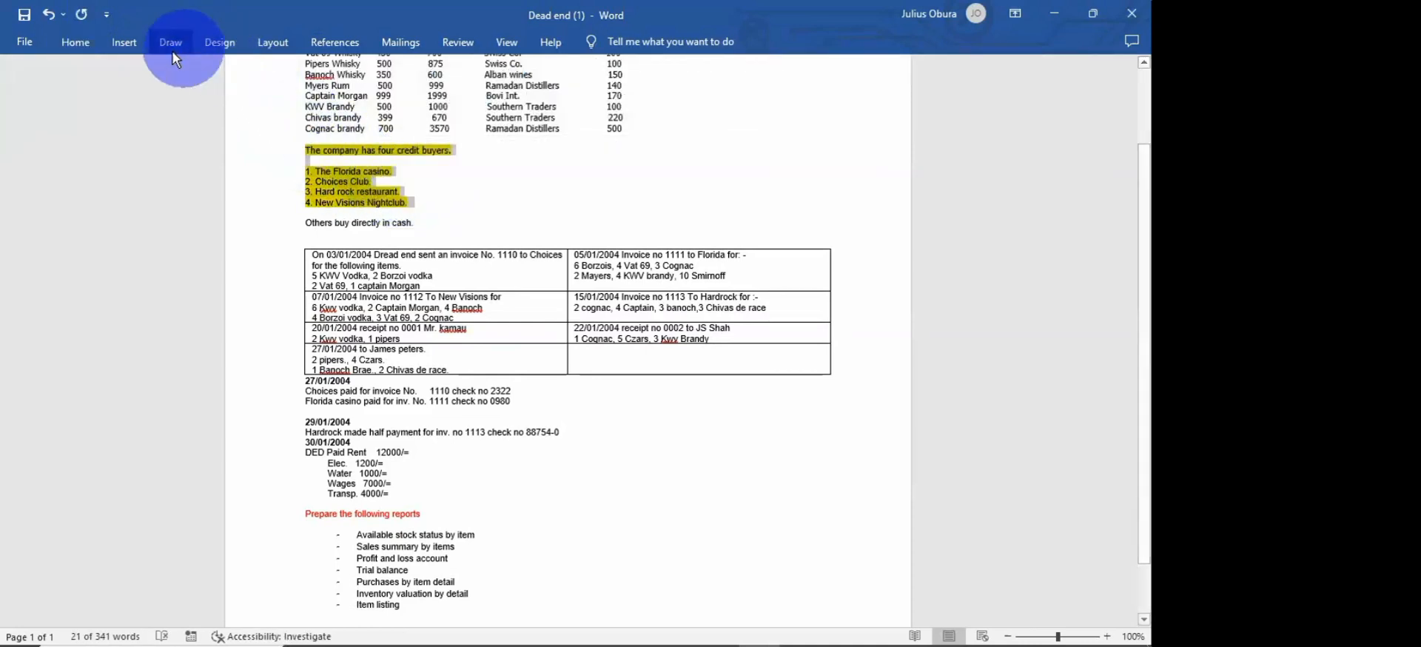
click(82, 39)
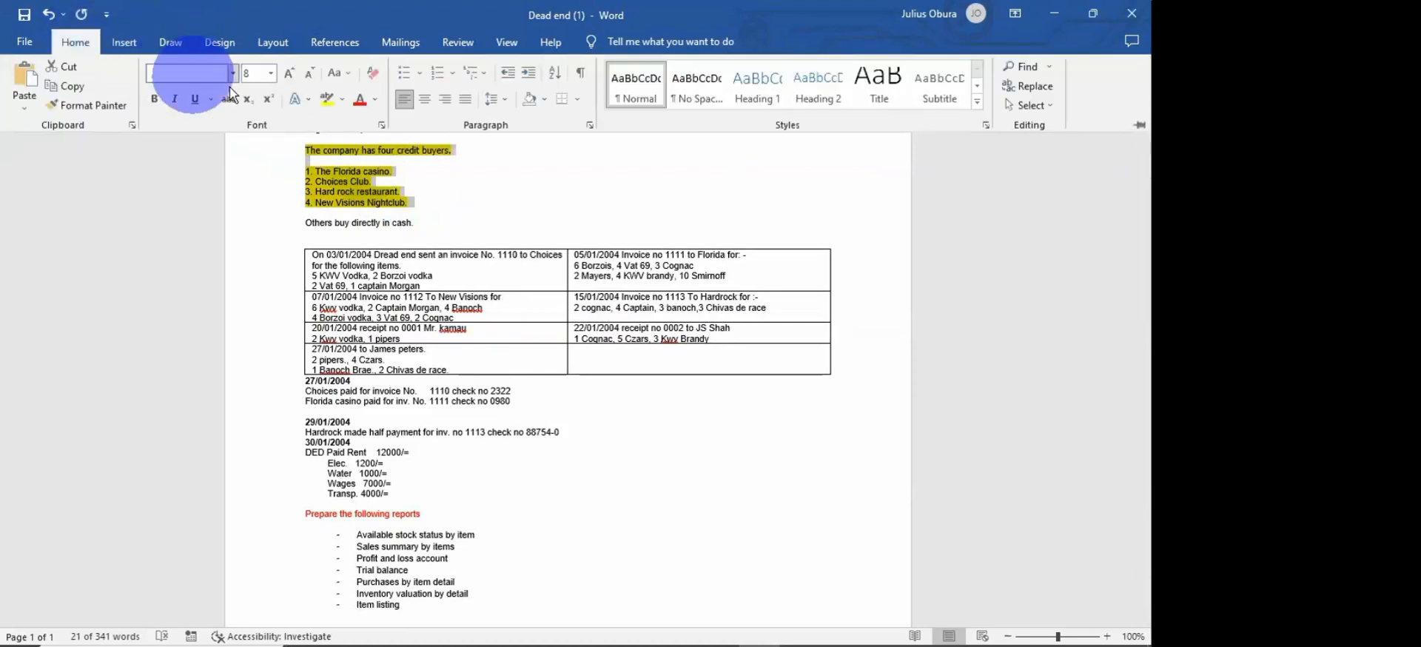
click(287, 74)
click(287, 74)
click(287, 74)
click(287, 74)
click(287, 74)
click(287, 74)
click(287, 74)
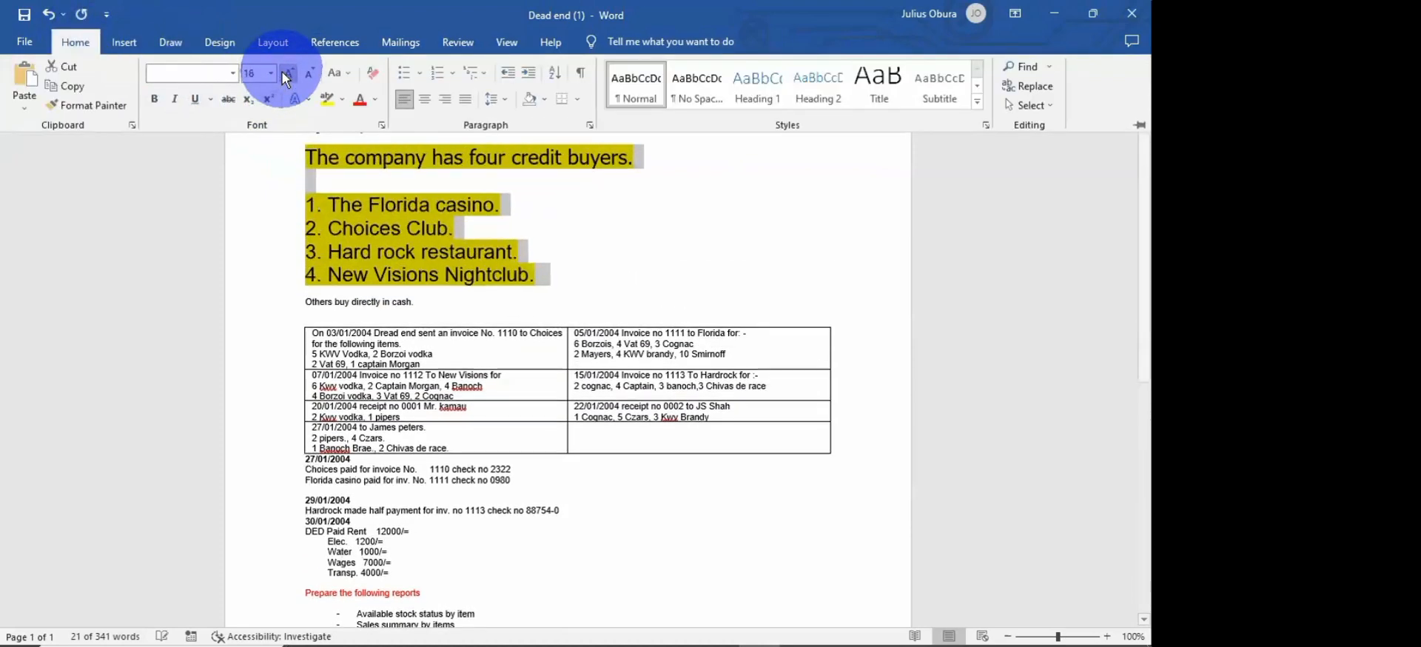
click(287, 74)
click(287, 74)
click(288, 74)
click(287, 74)
click(287, 74)
click(288, 74)
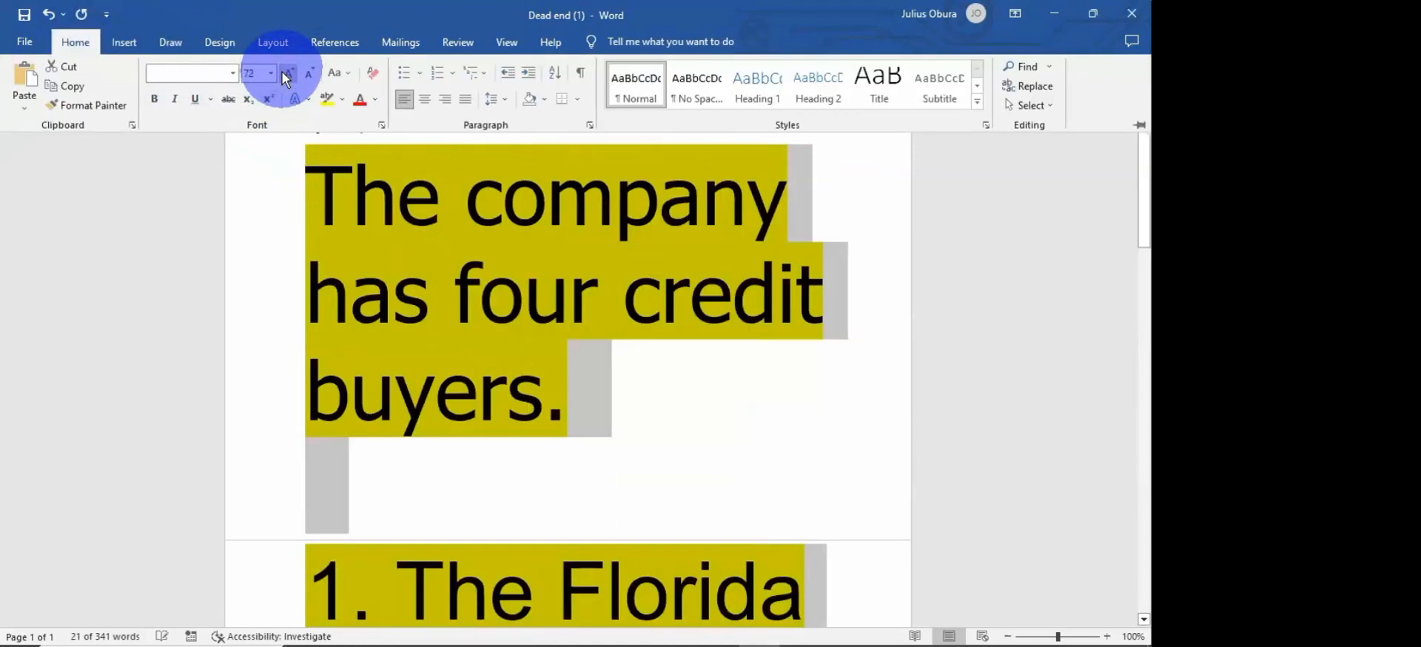
click(309, 74)
click(309, 75)
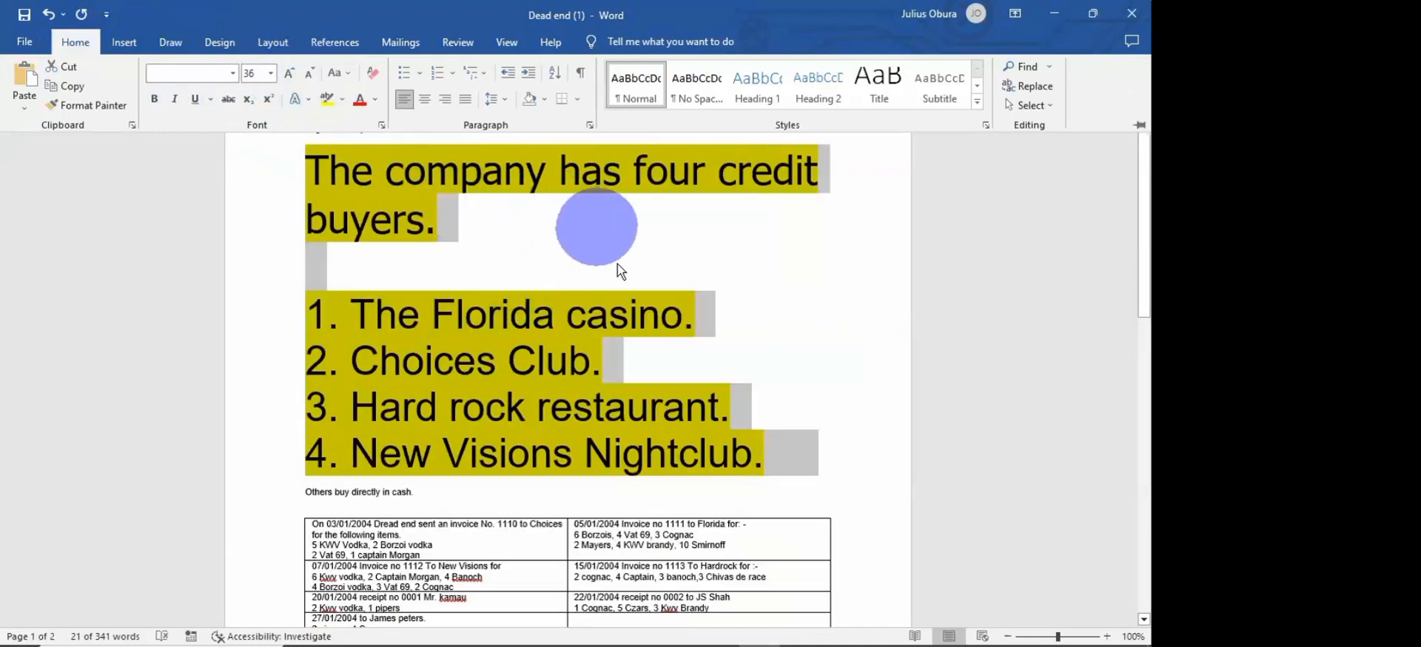
key(ctrl+F1)
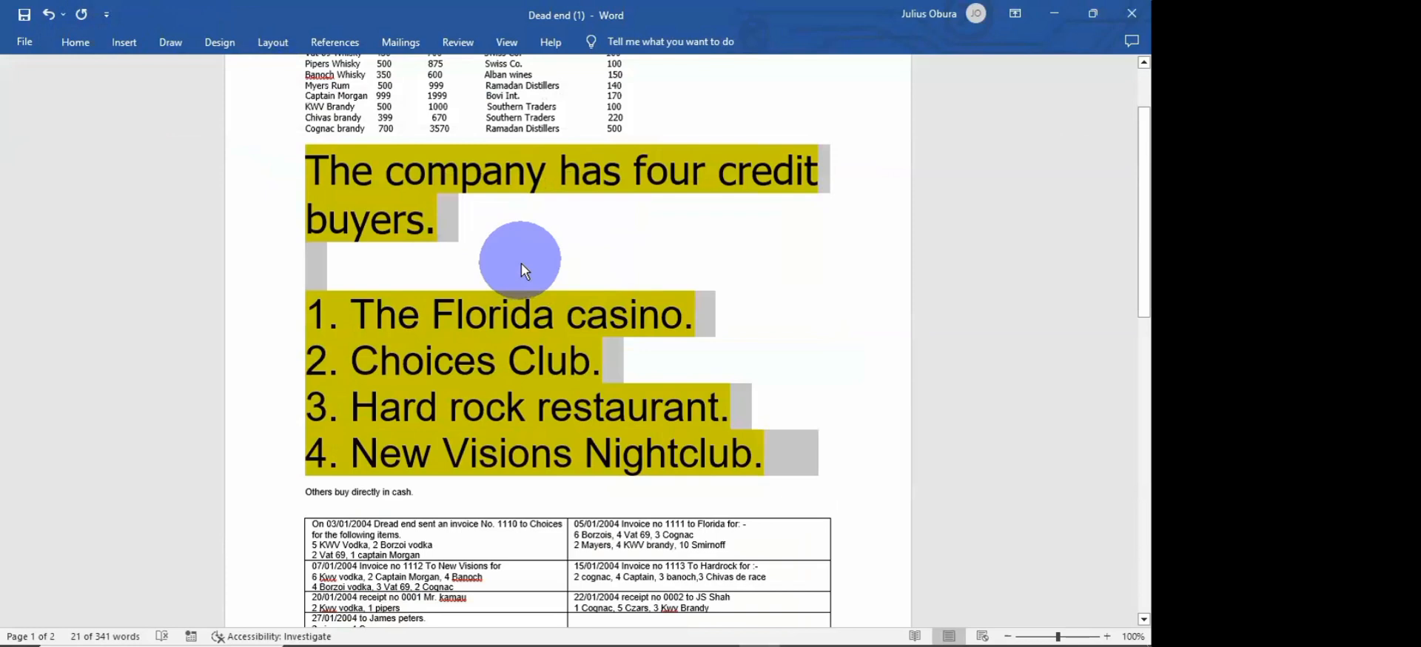
click(521, 264)
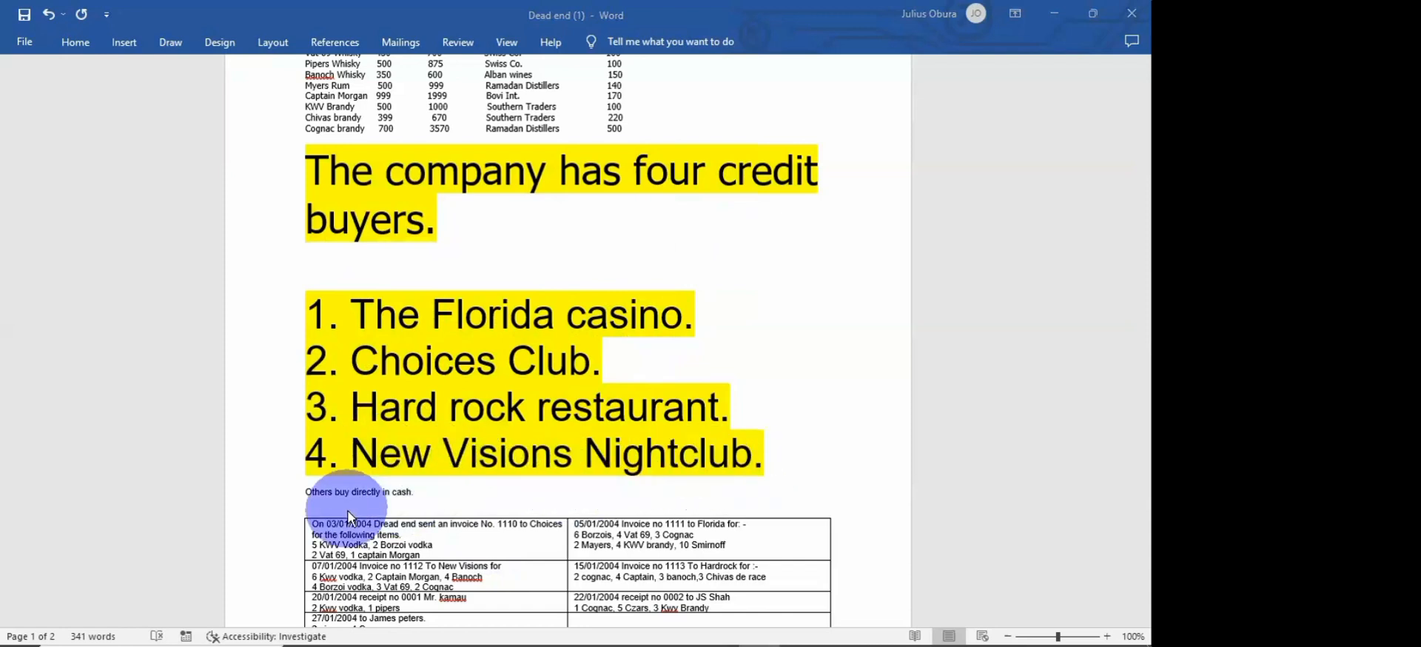
Step: Highlight the sentence "Others buy directly in cash." in yellow
click(307, 493)
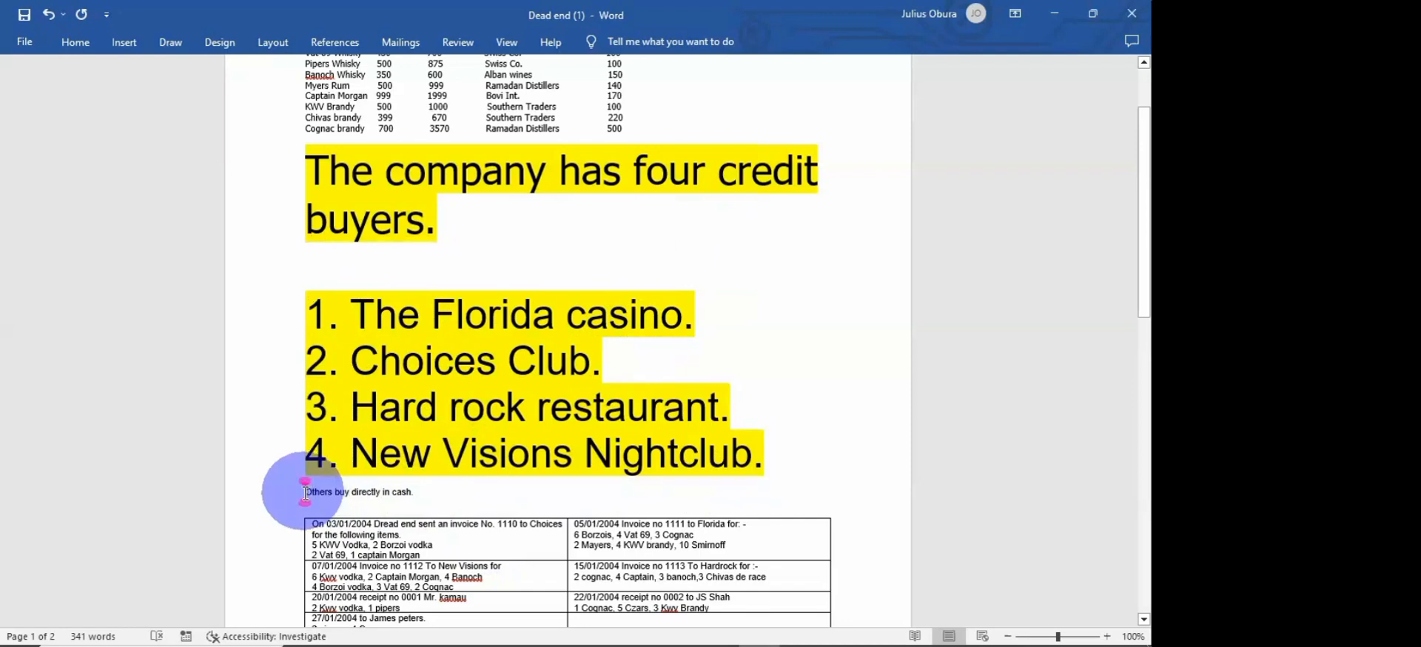
drag(307, 493, 416, 493)
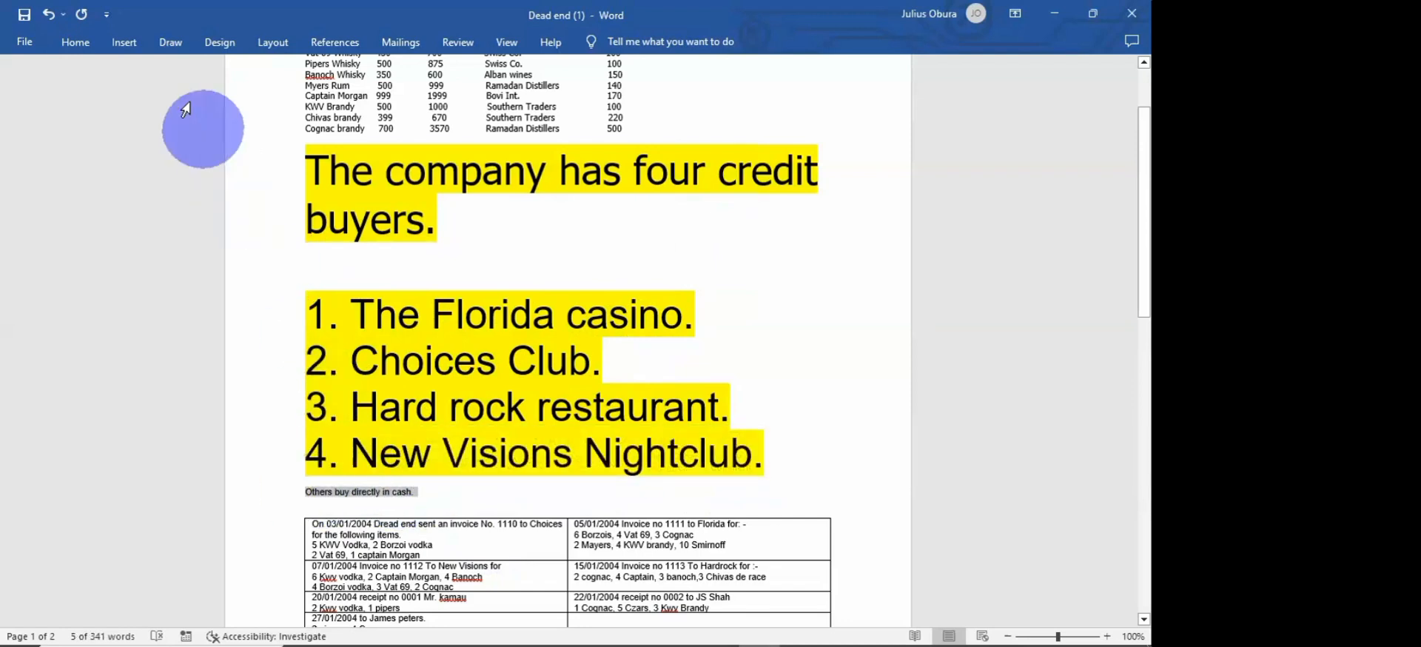
click(91, 42)
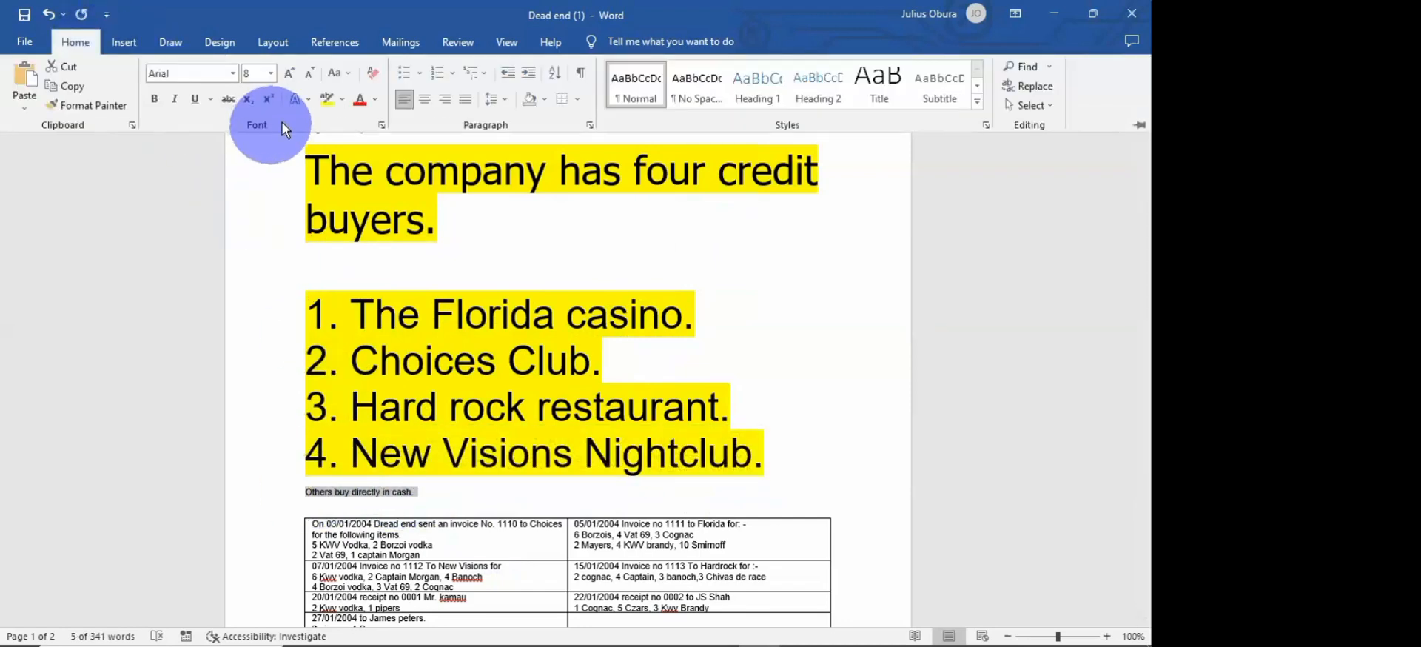
click(326, 101)
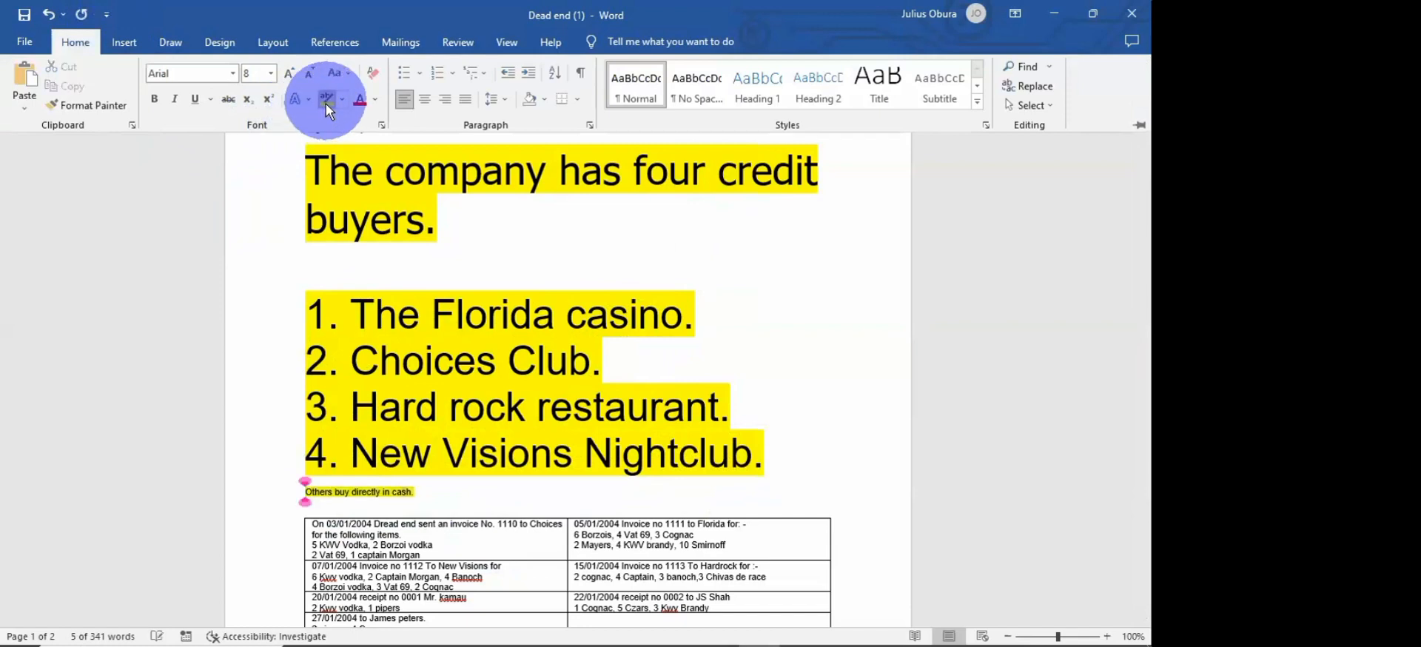
click(289, 75)
click(288, 76)
click(289, 75)
click(289, 75)
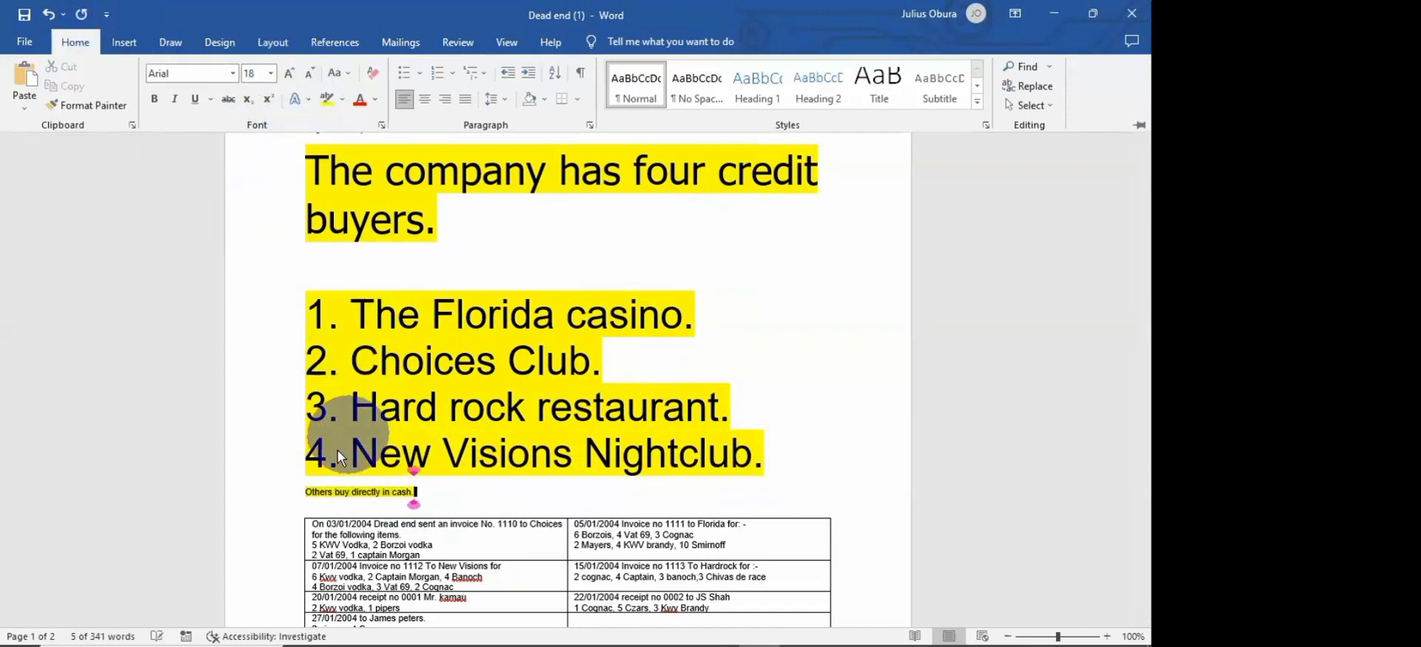
Step: Enlarge the highlighted words "Others buy directly in cash" to 36 pt
click(333, 491)
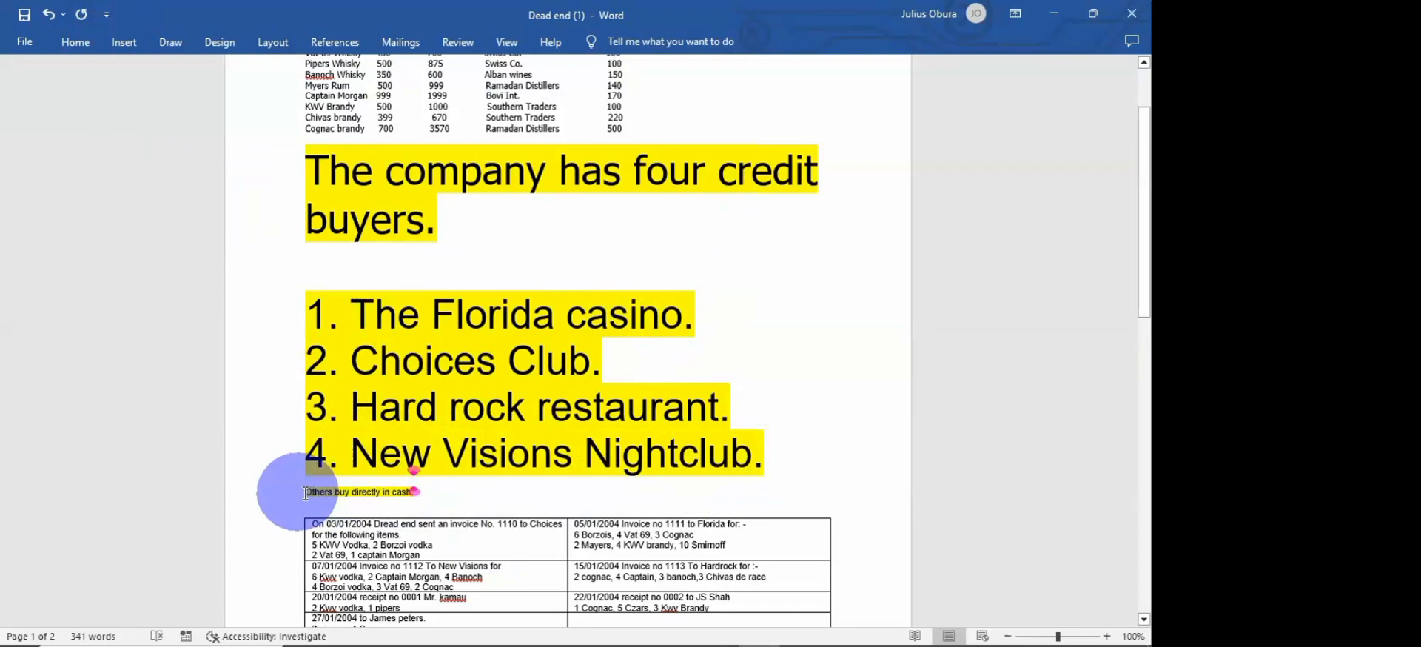
drag(303, 492, 409, 491)
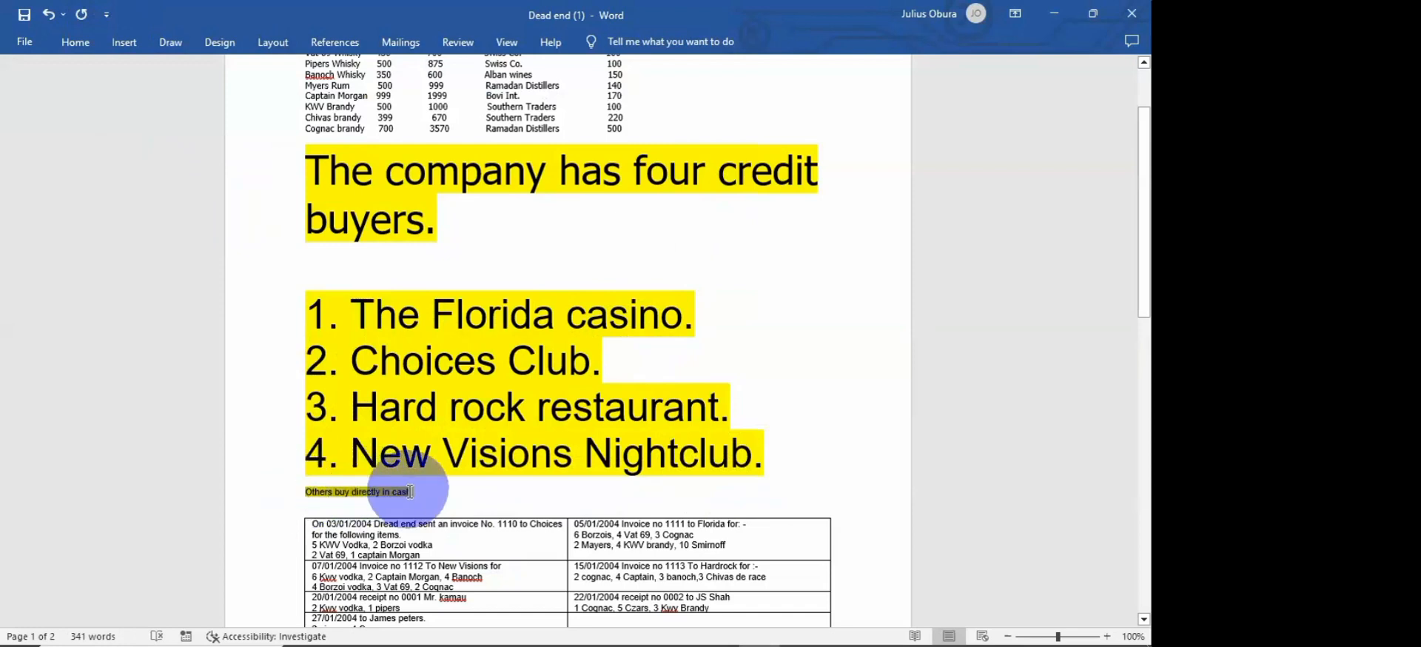
click(78, 42)
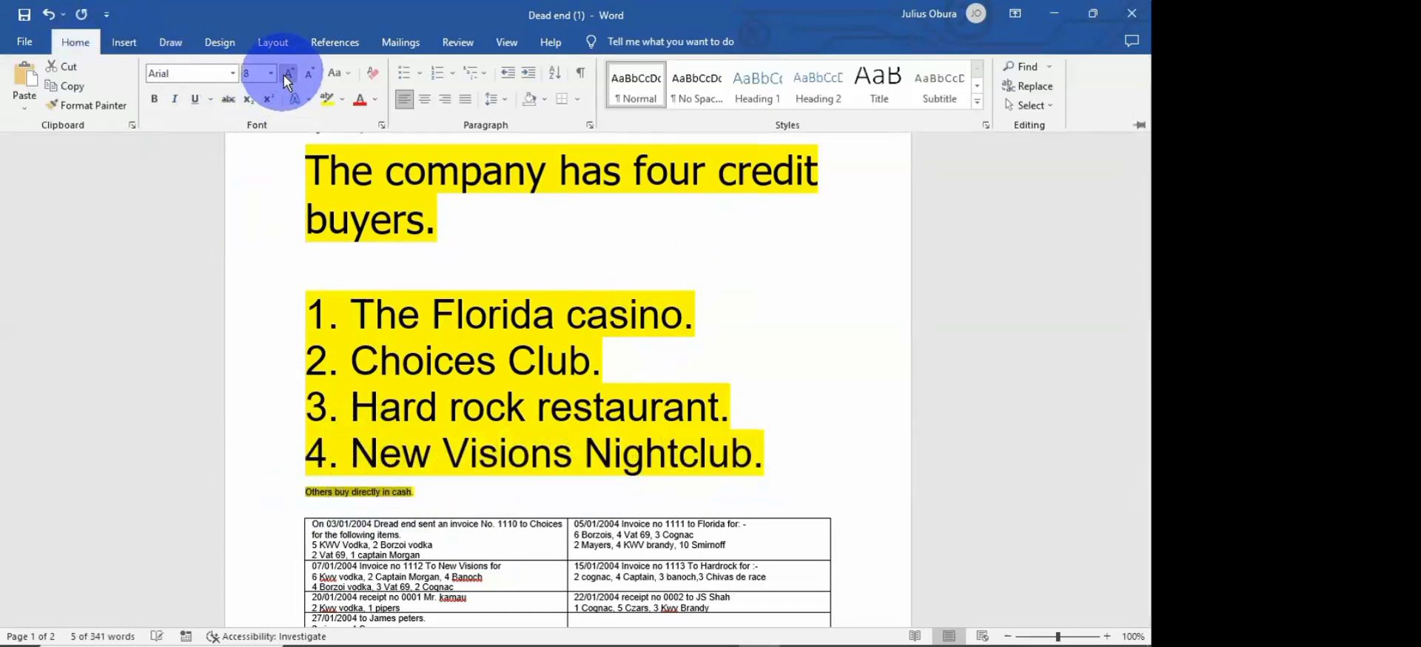
click(285, 76)
click(285, 75)
click(284, 76)
click(285, 76)
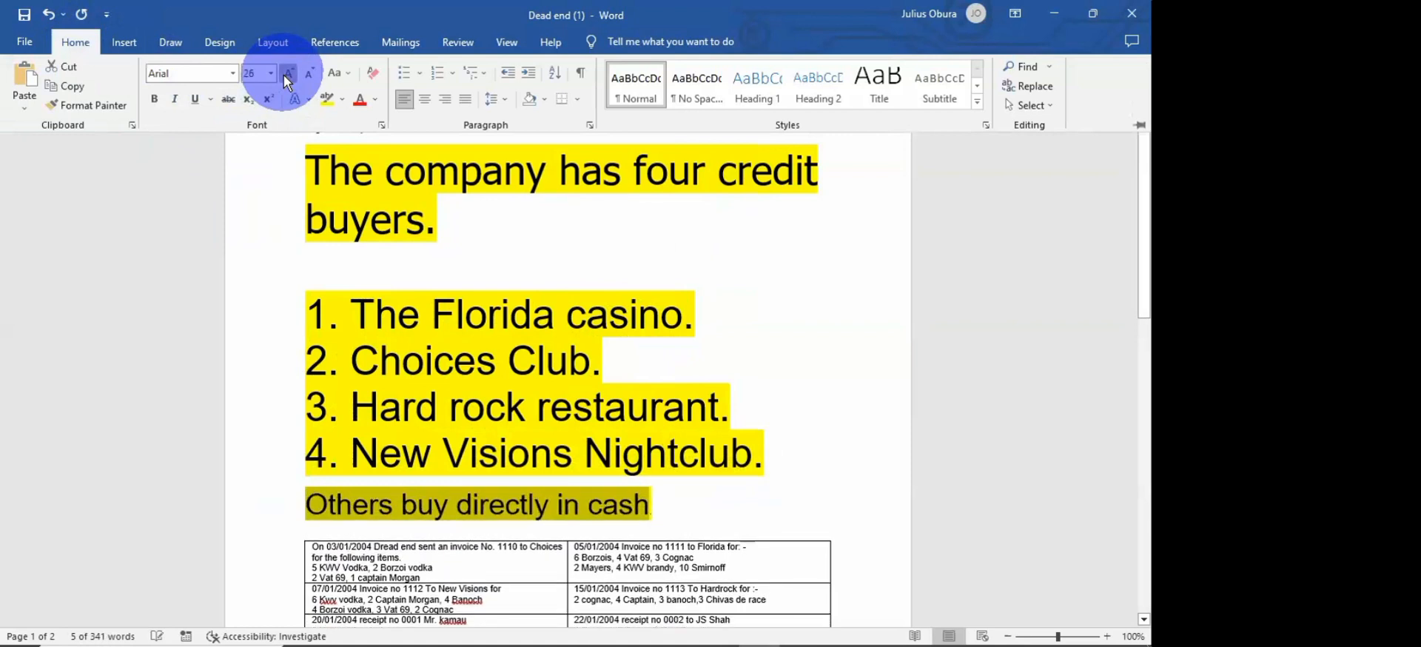
click(284, 74)
click(284, 74)
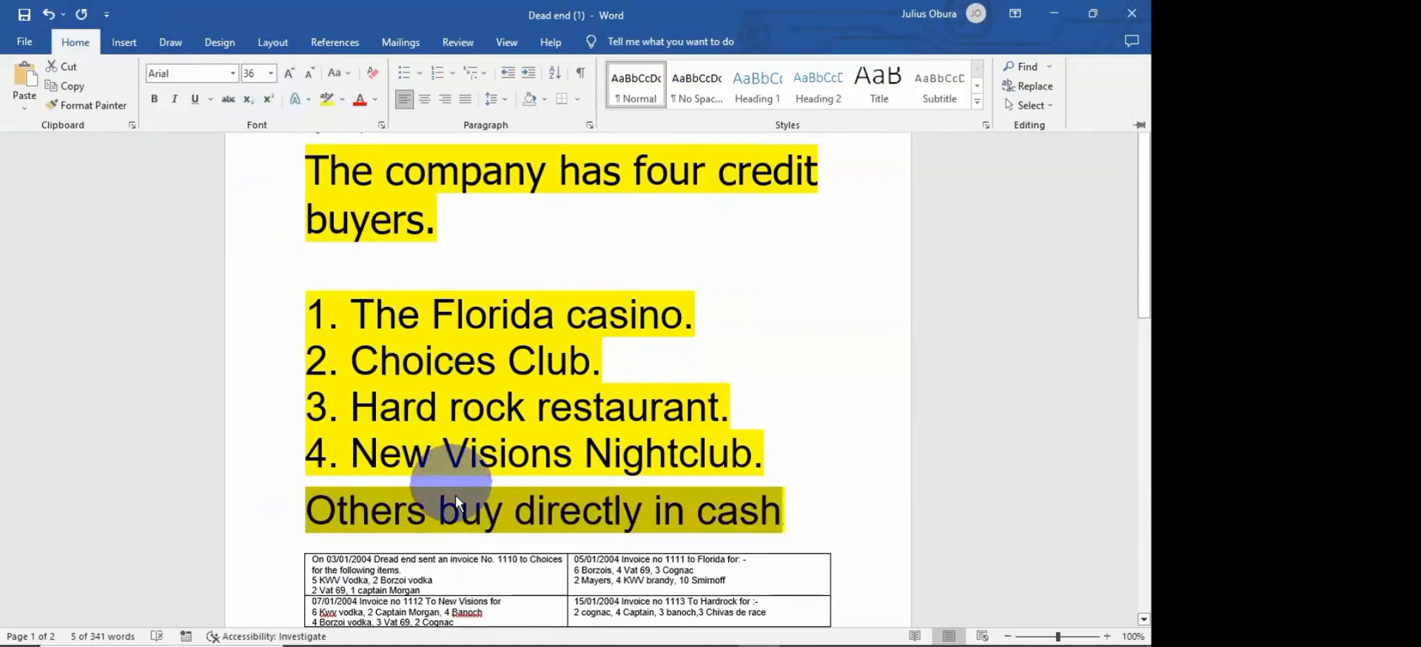
click(634, 232)
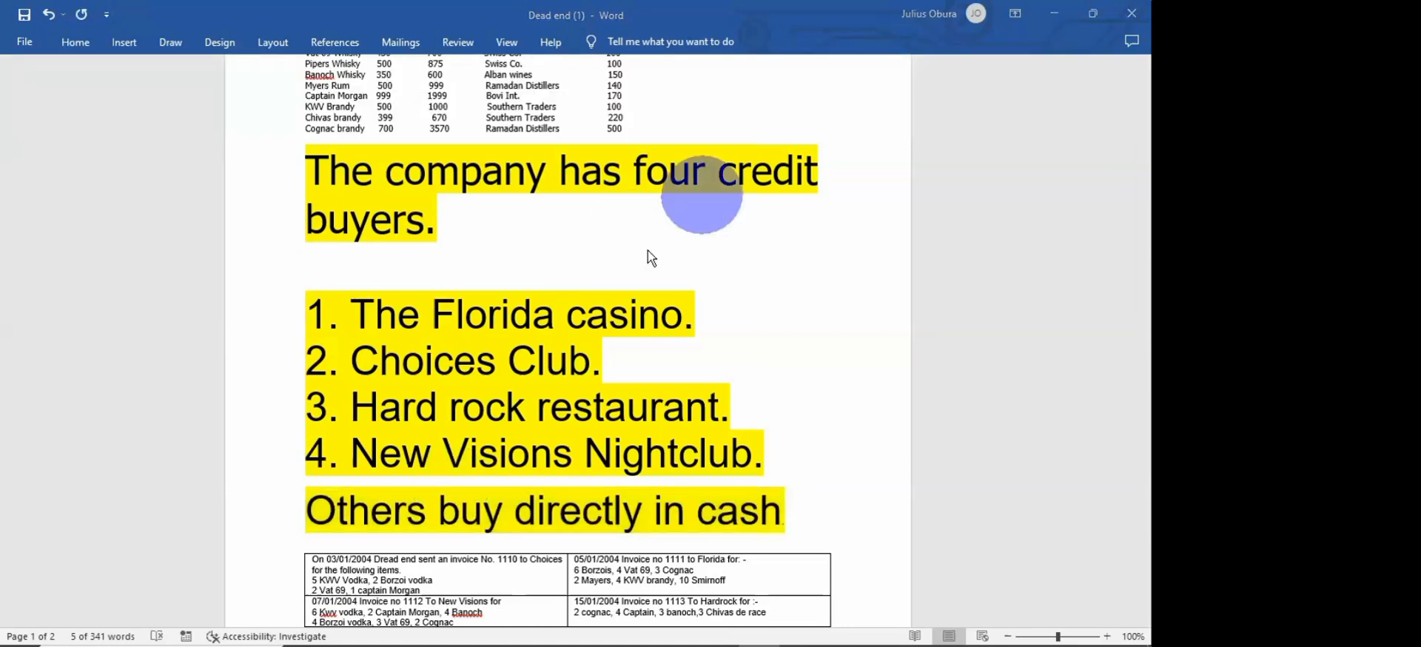
scroll(570, 311, down, 1)
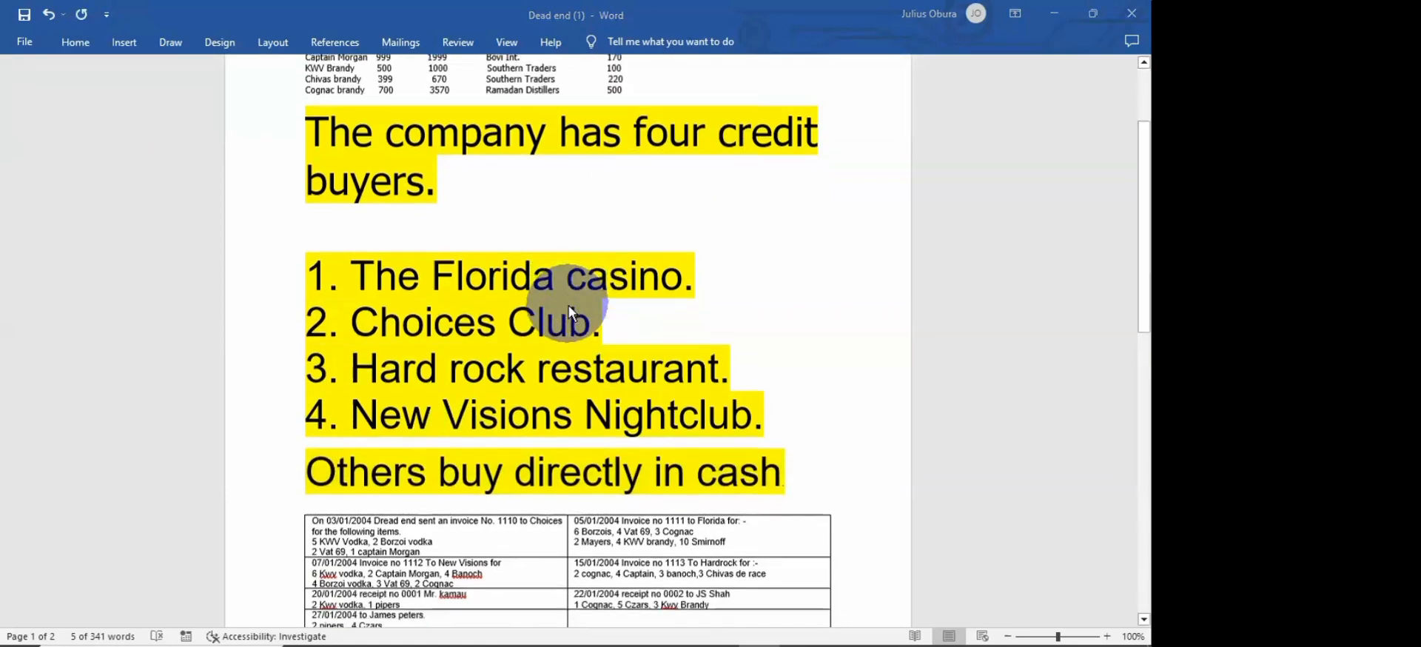
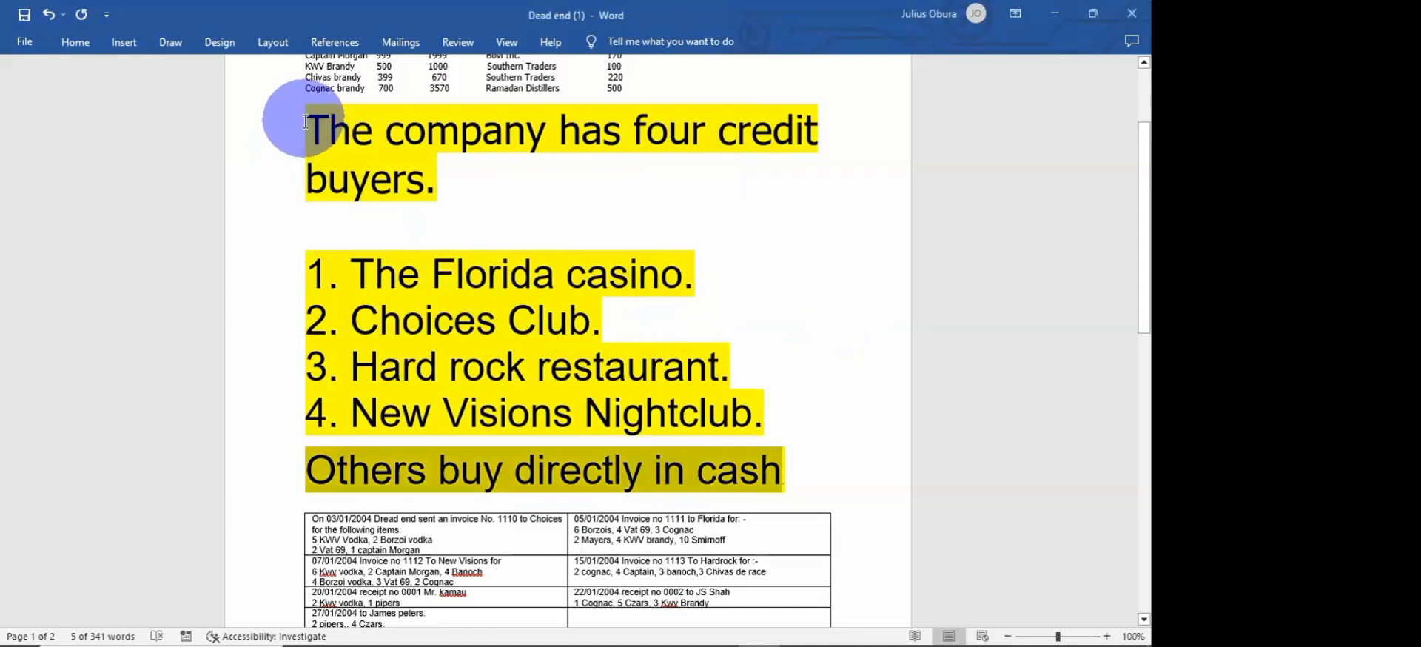
Step: Reduce the highlighted credit buyers statement, its numbered list and the cash buyers line to 14 pt
drag(305, 121, 779, 473)
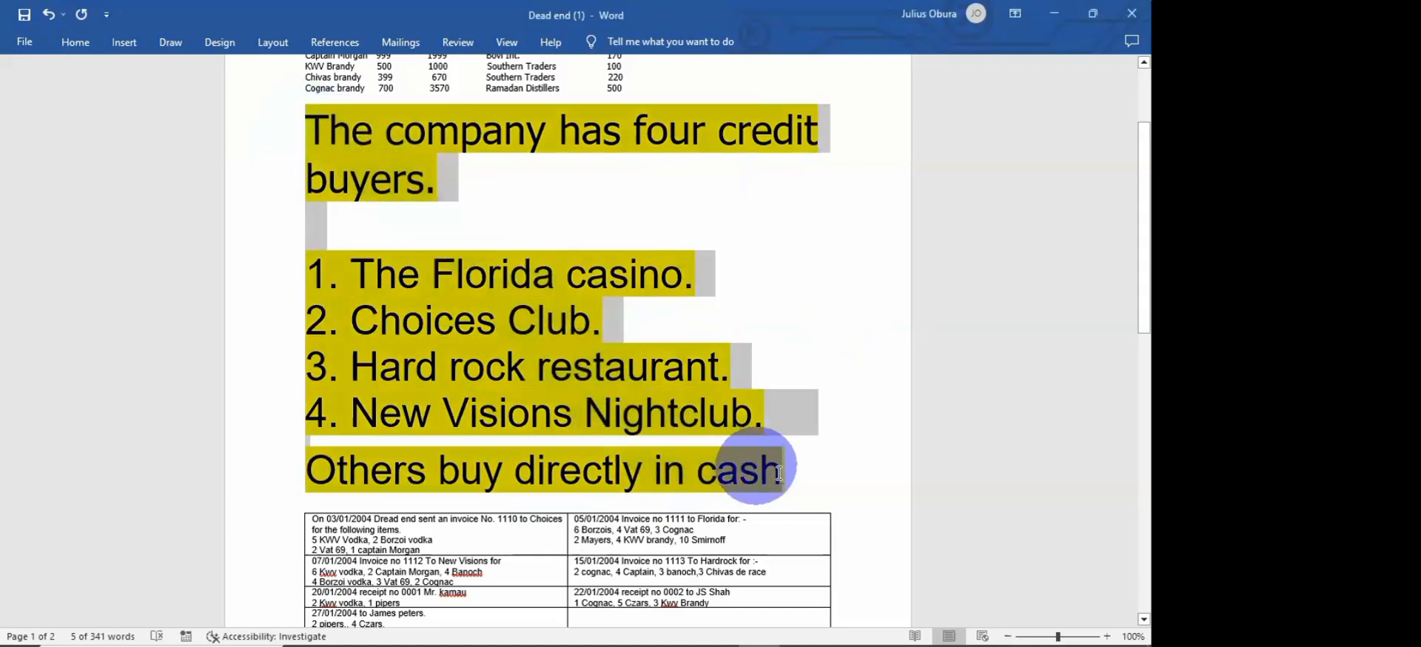
click(72, 31)
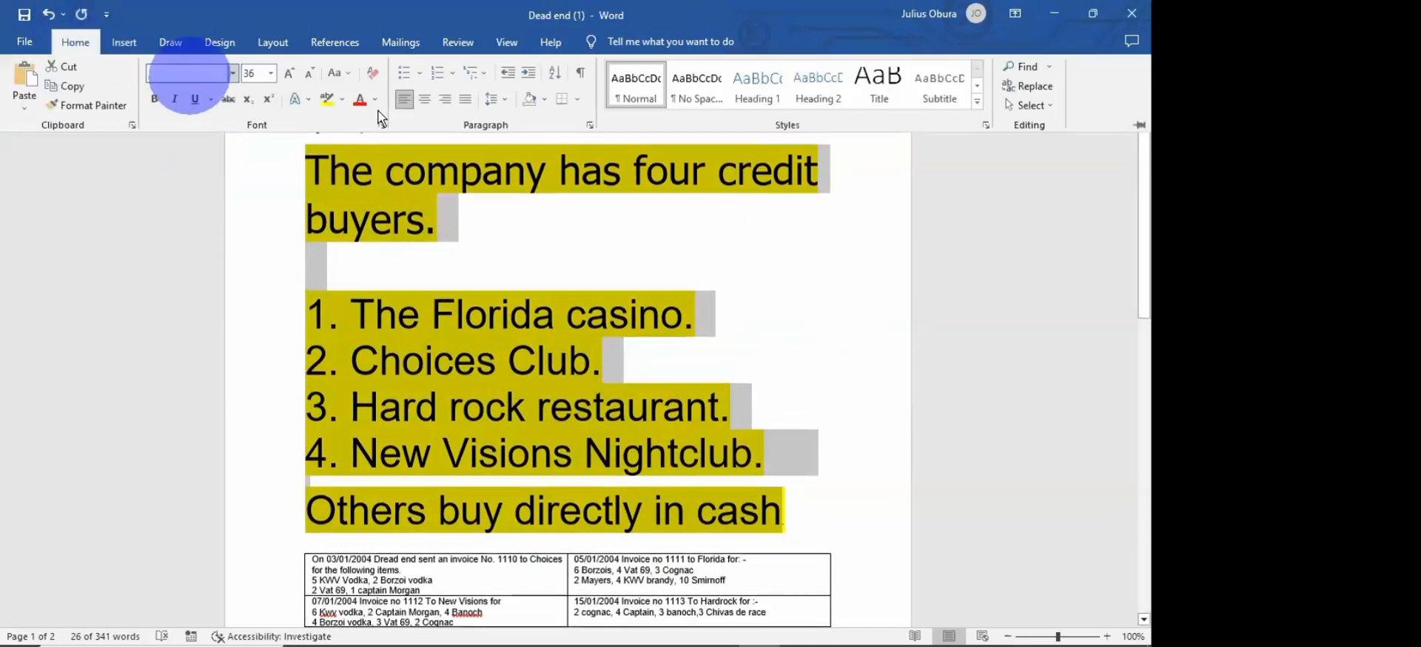
click(312, 71)
click(312, 72)
click(313, 71)
click(312, 71)
click(312, 71)
click(313, 71)
click(313, 71)
click(313, 71)
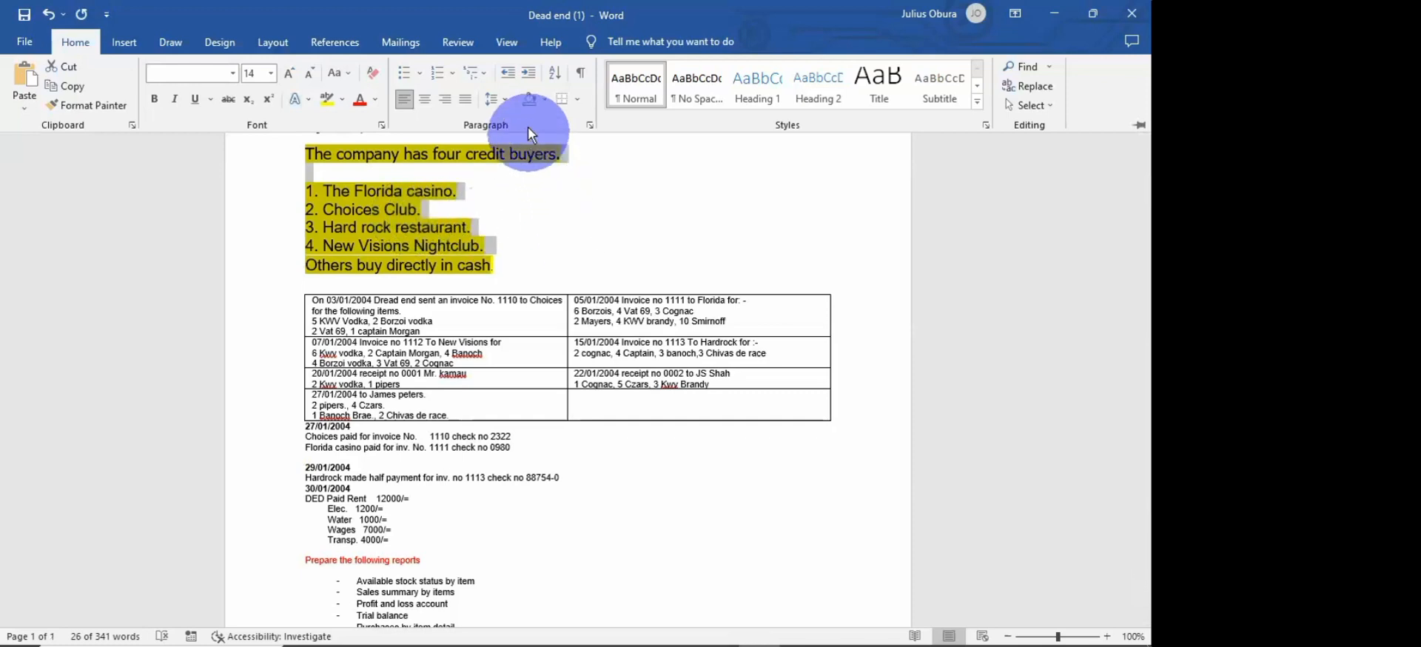
click(217, 46)
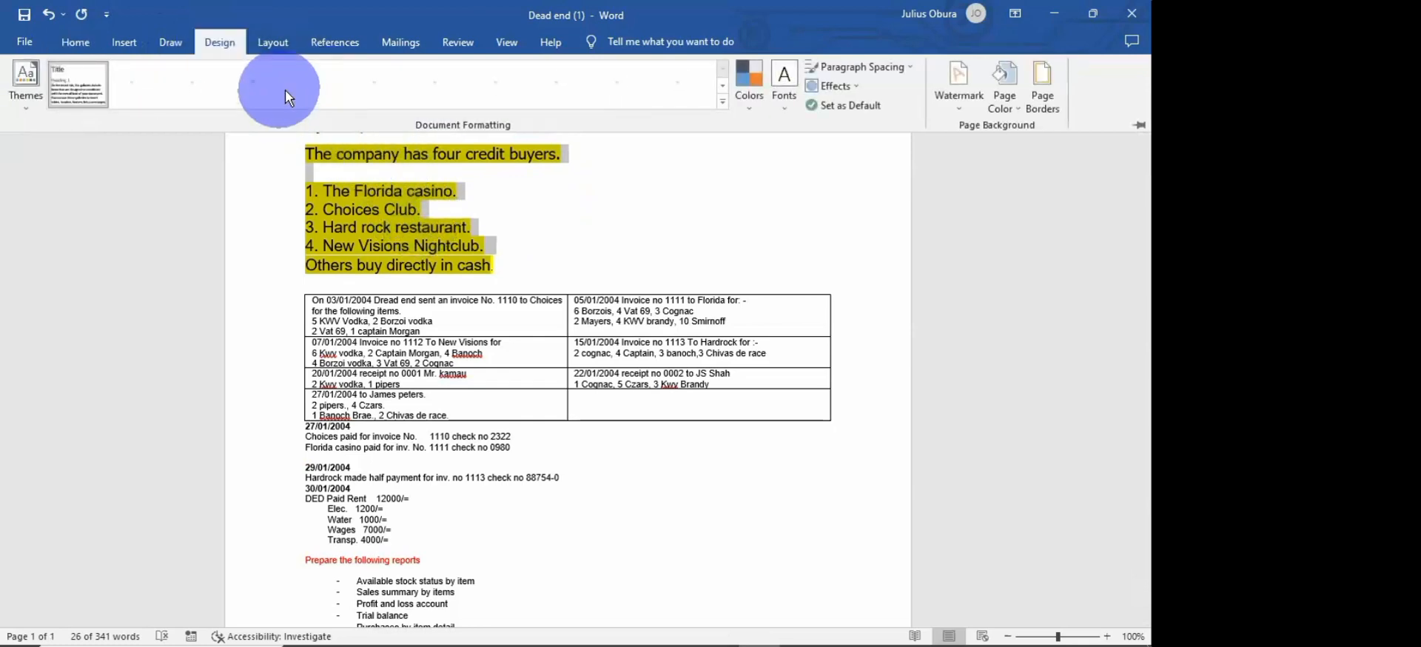
click(77, 39)
click(517, 203)
click(517, 203)
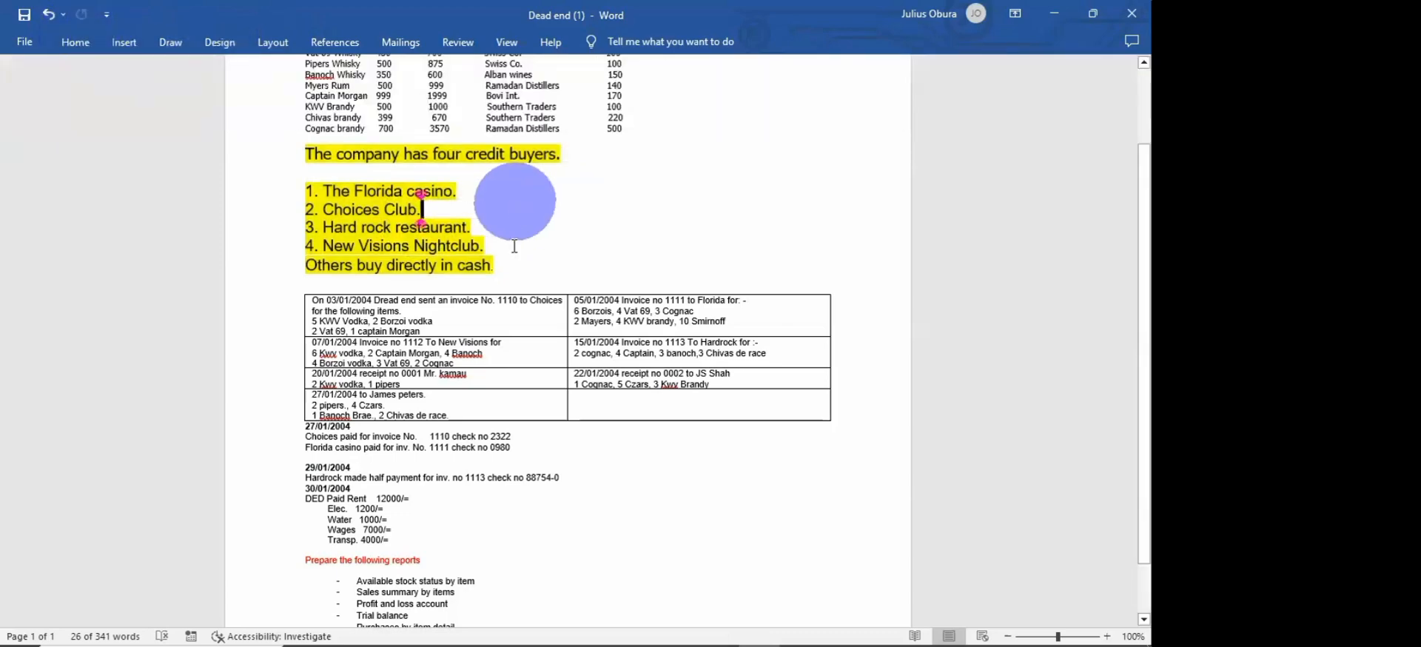
Step: Check the remaining cash sales in the exercise table, switch to QuickBooks and open the sales receipt form
scroll(500, 432, down, 1)
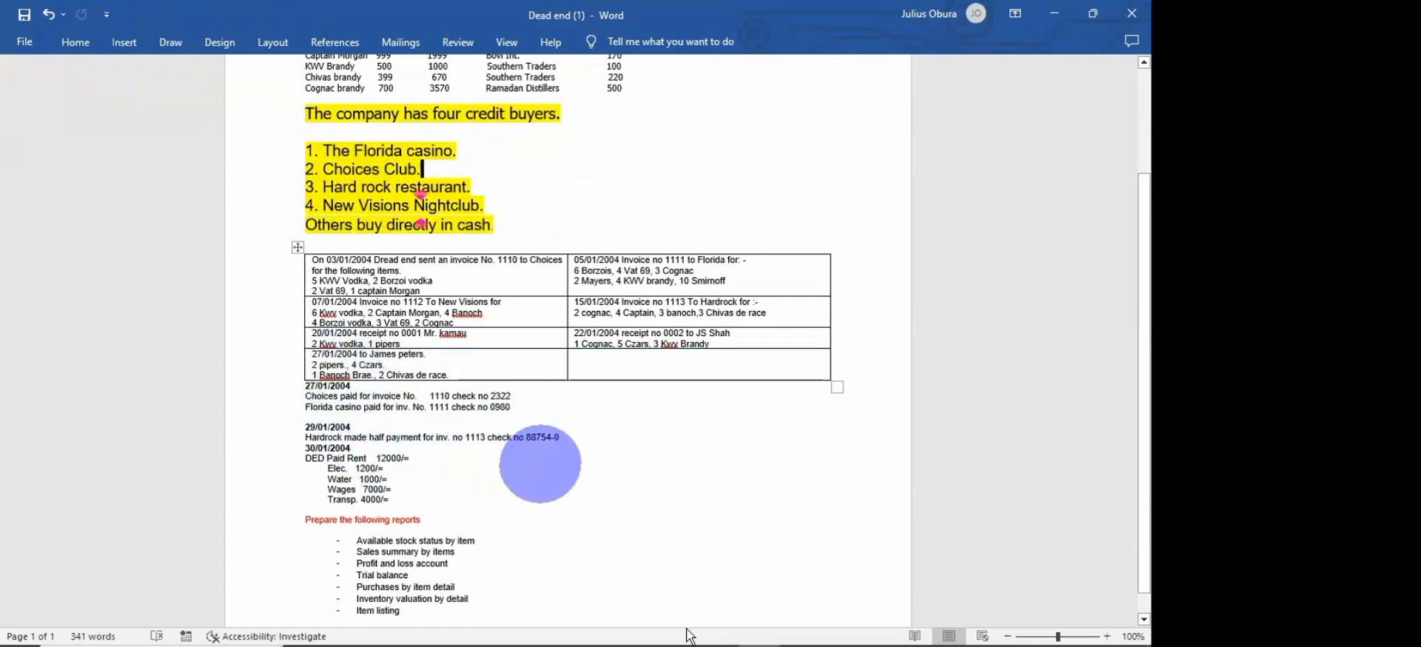
mouse_move(678, 630)
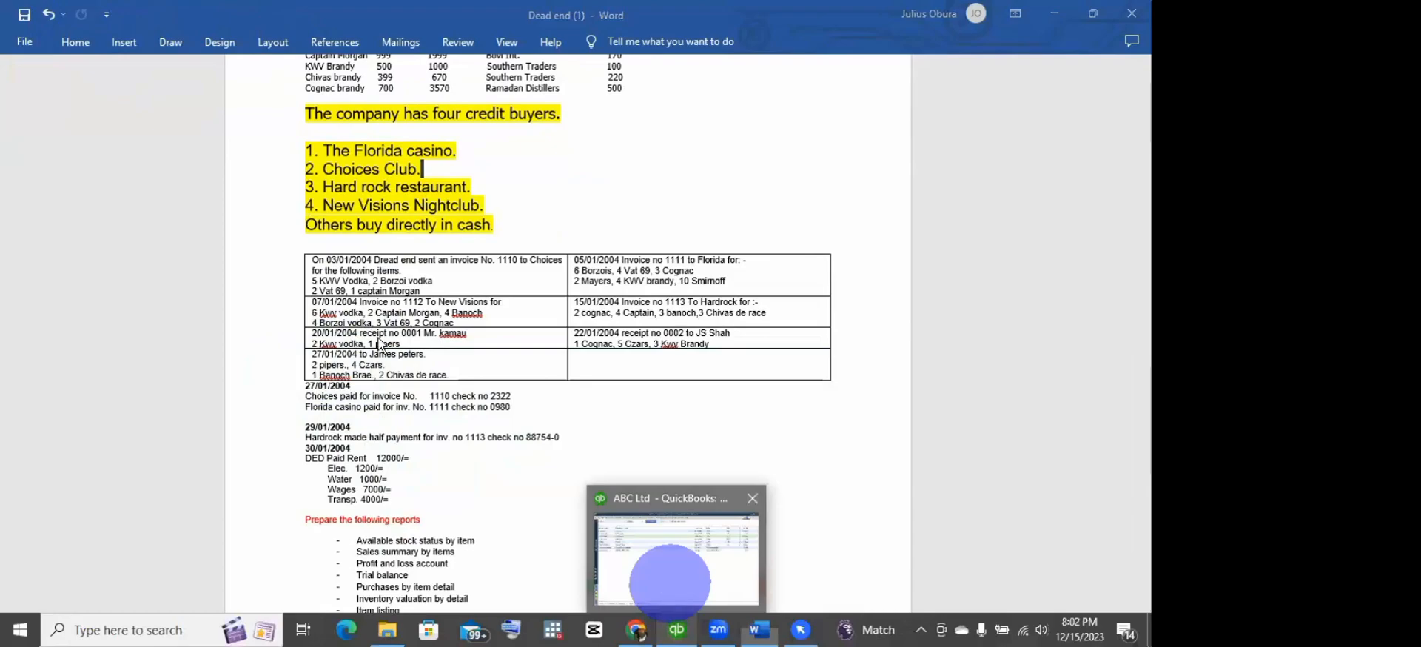
click(673, 563)
click(329, 33)
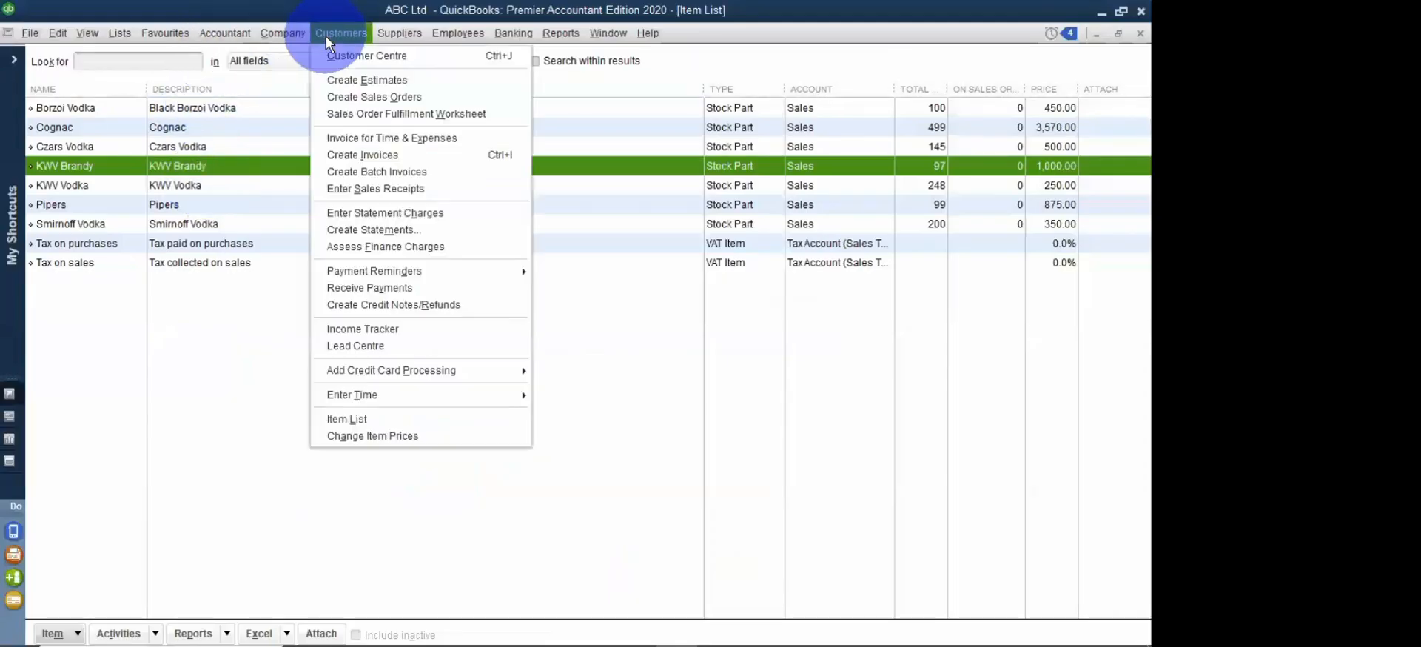
click(358, 189)
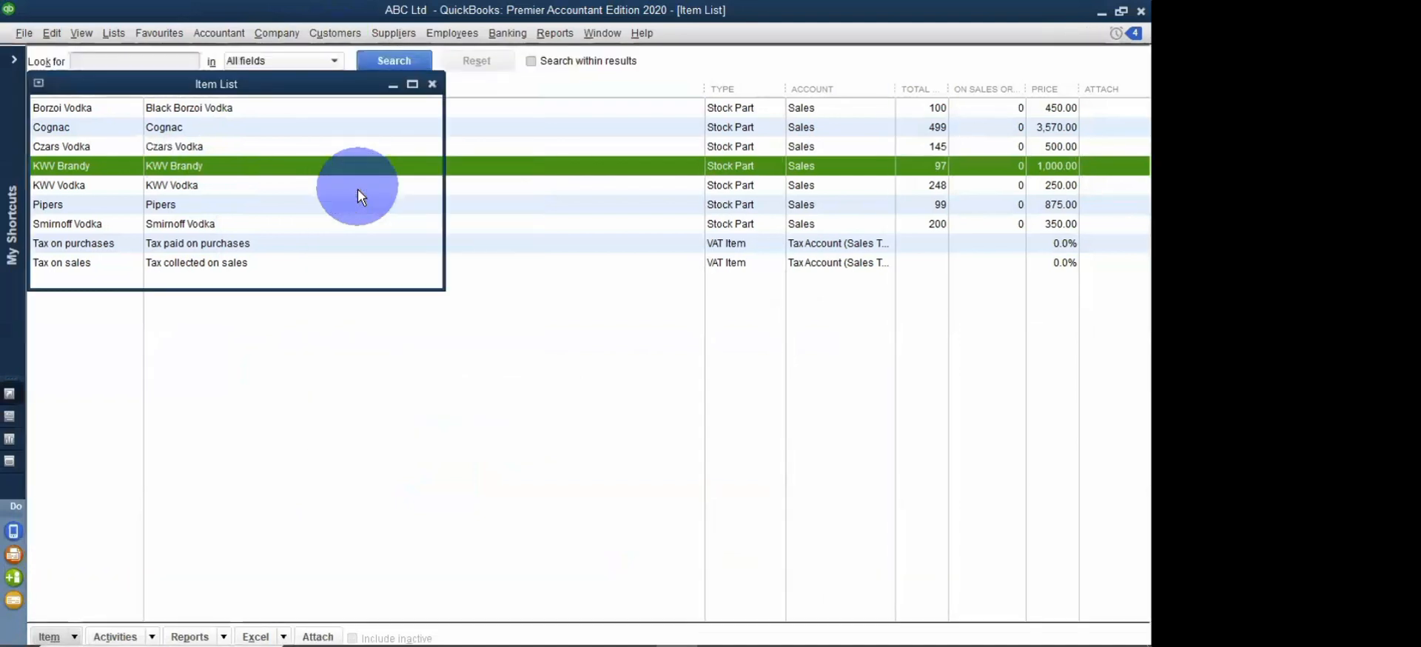
Step: Add the 27/01/2004 cash buyer as a new customer for the receipt, using the buyer's name as company name too
click(273, 143)
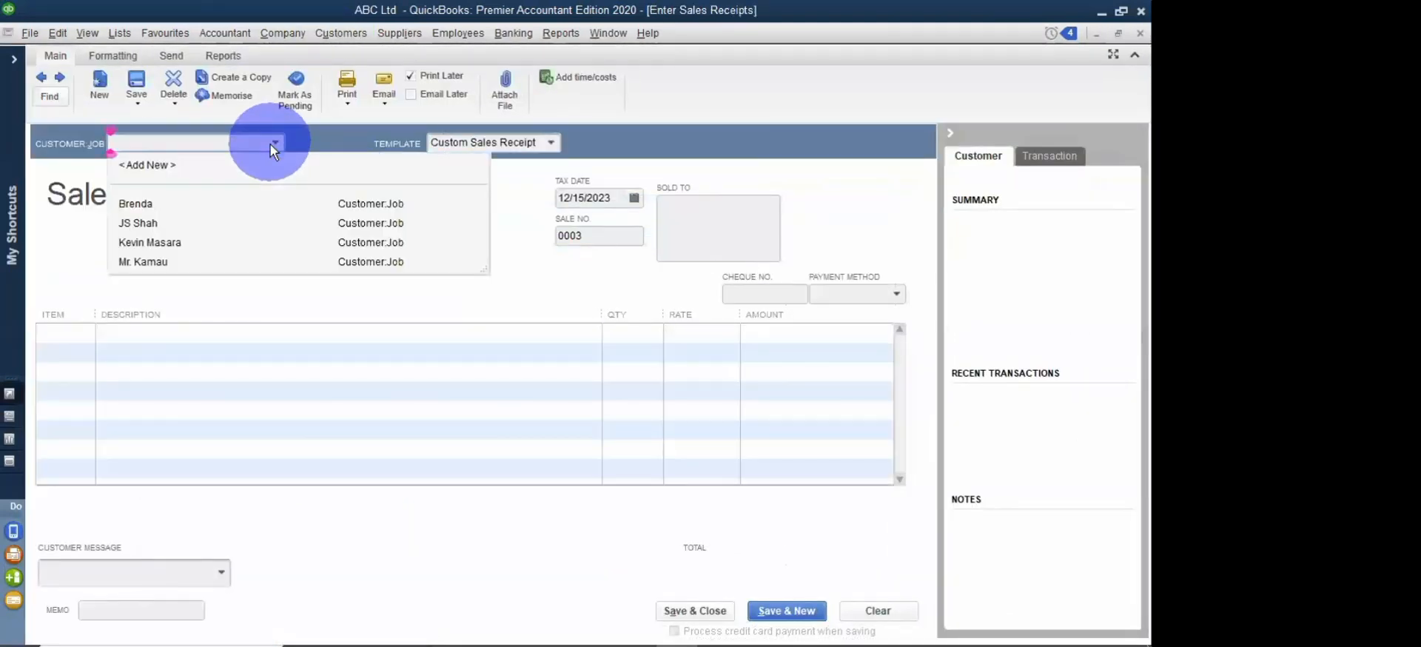
click(163, 166)
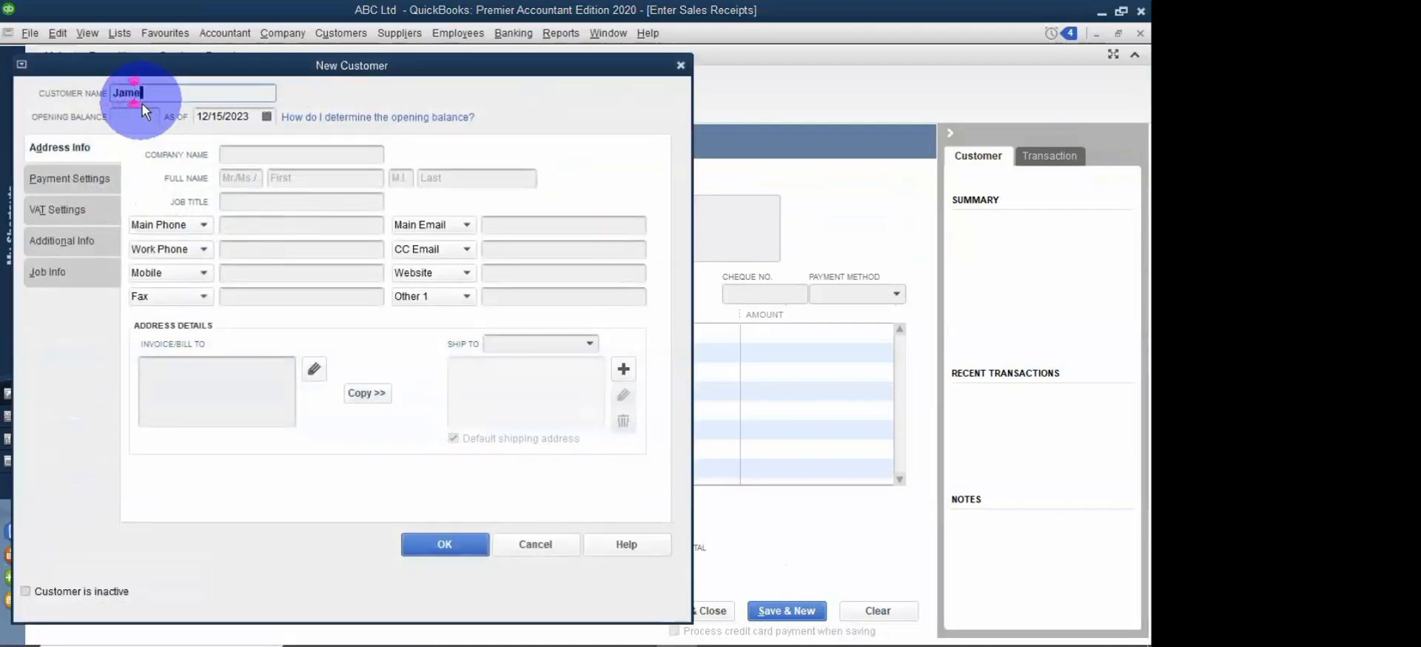
text(James Peters)
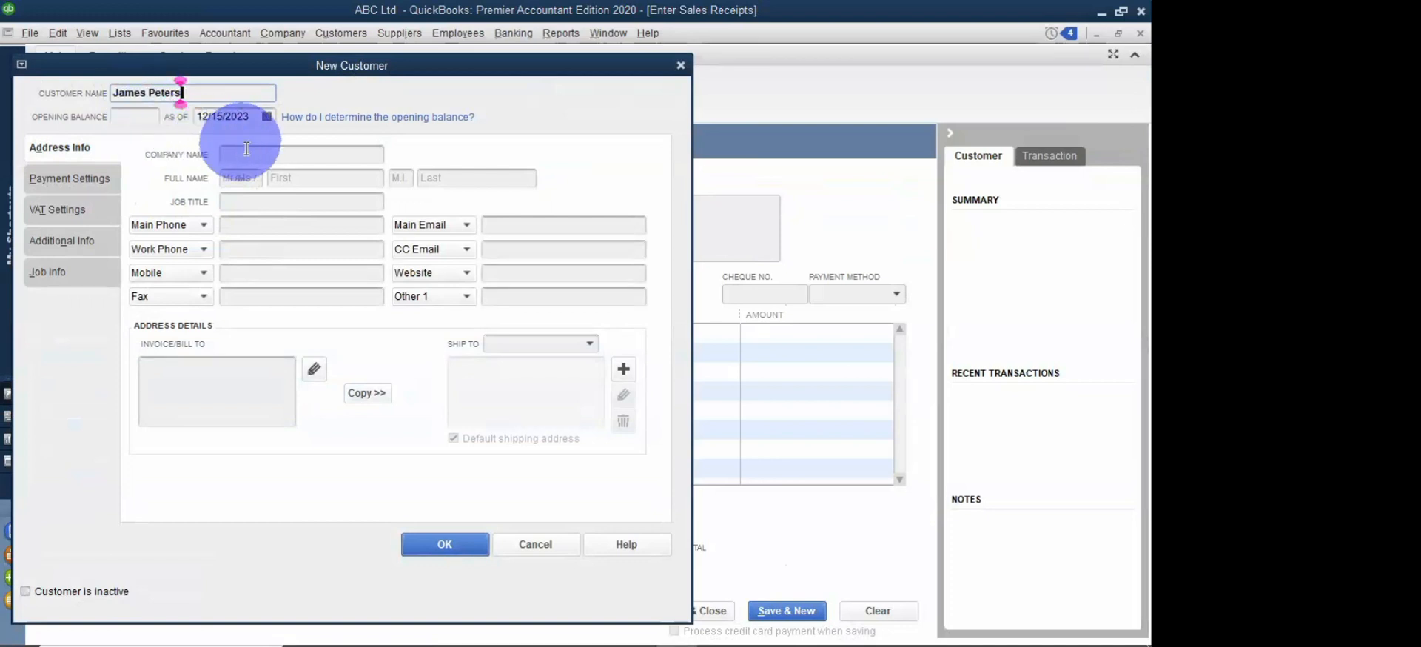
drag(181, 94, 113, 95)
key(ctrl+c)
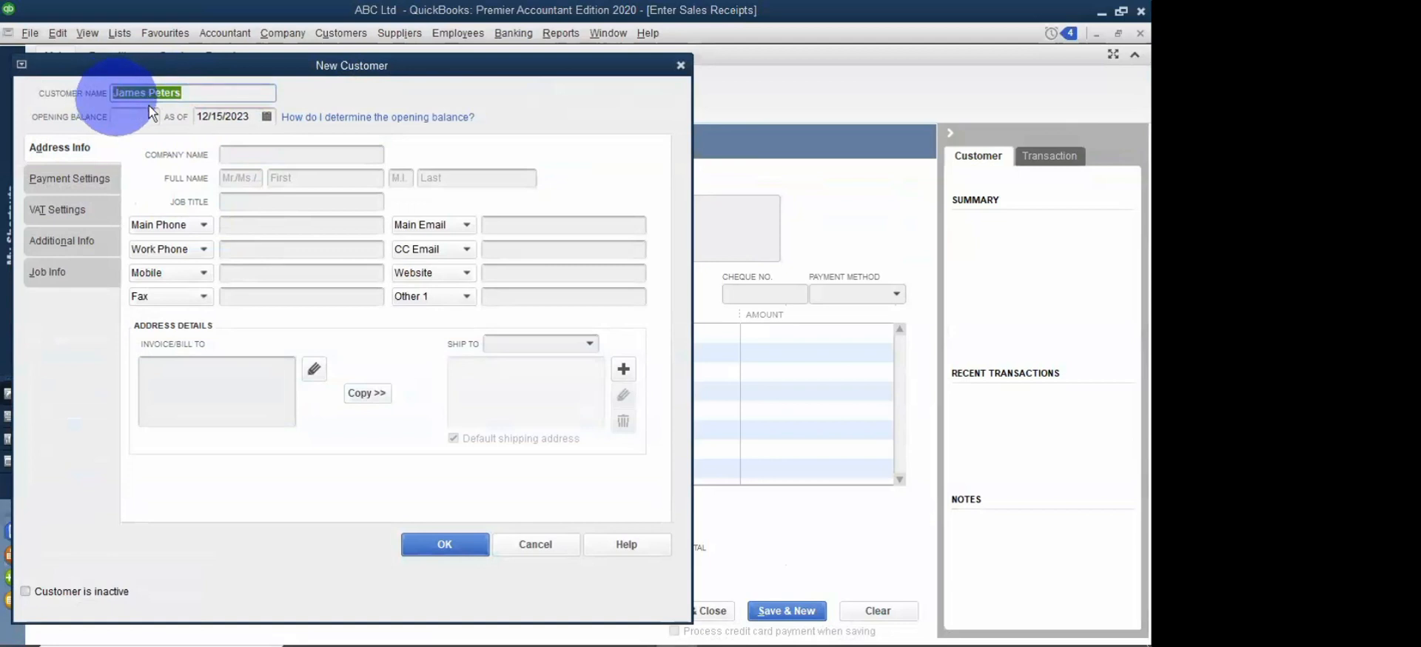
click(238, 151)
key(ctrl+v)
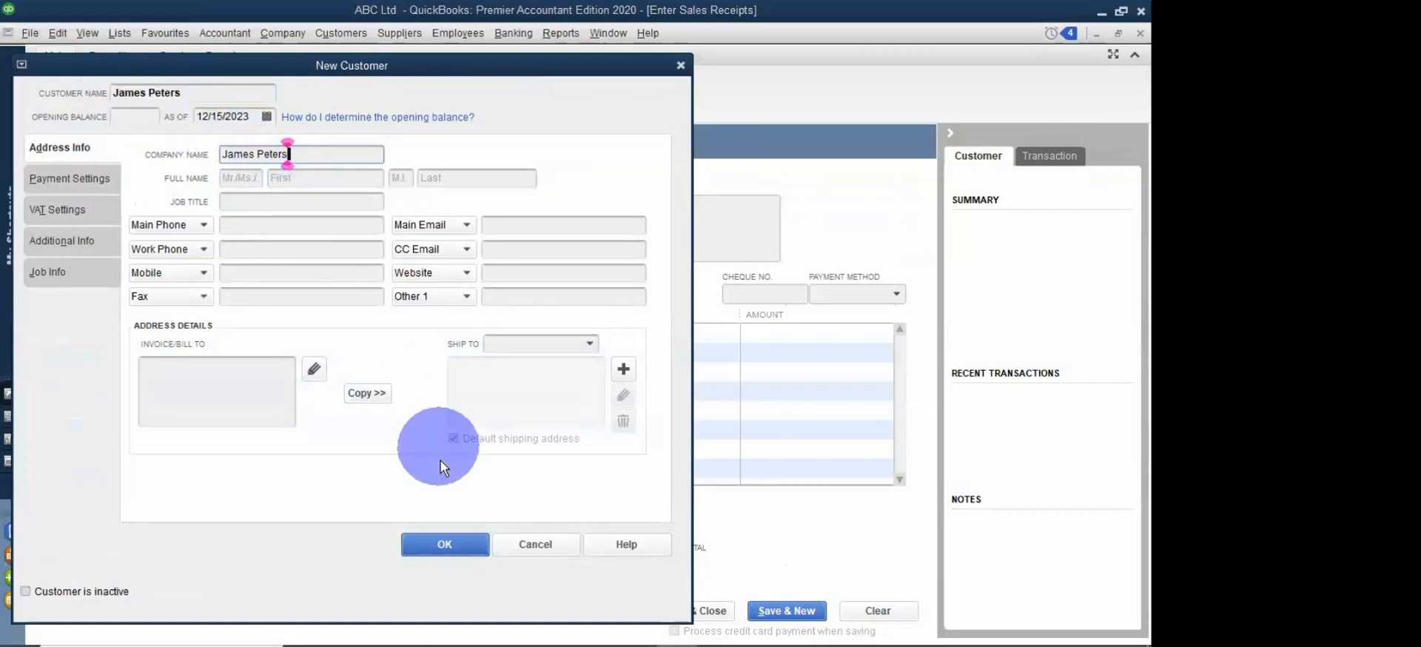
click(436, 542)
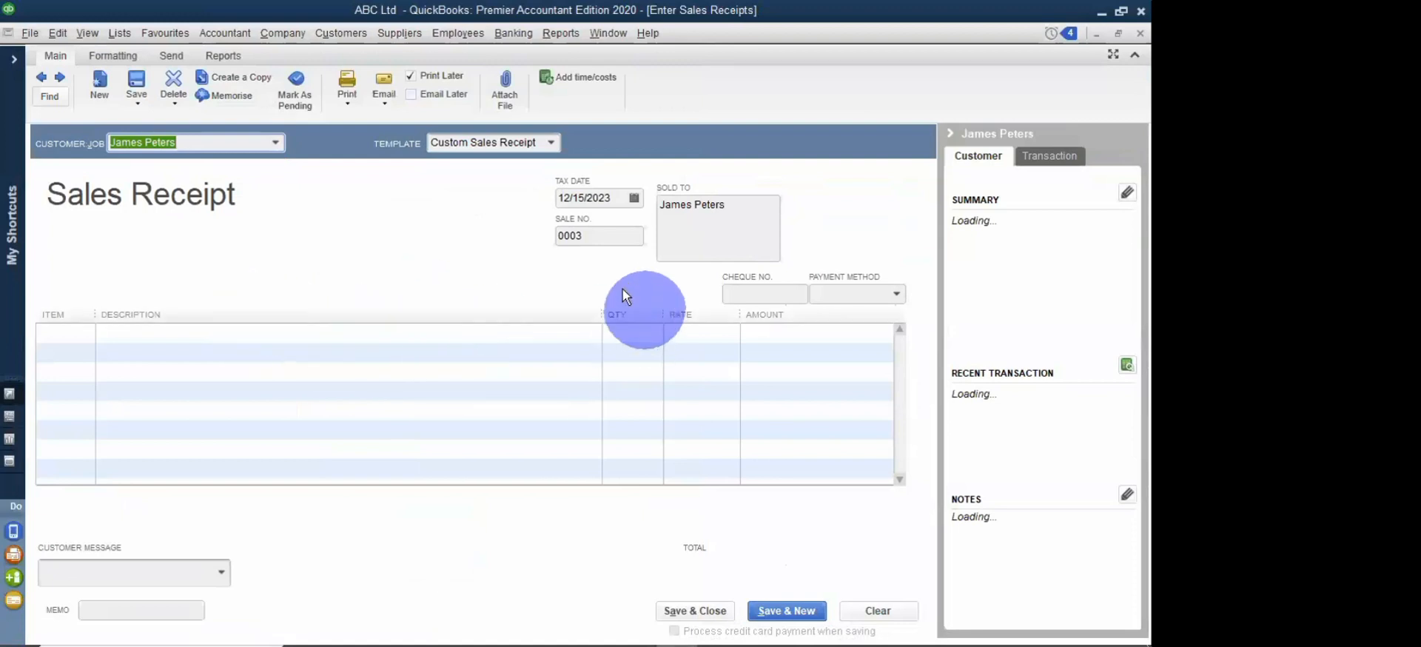
Step: Set the receipt's payment method to Cash and, following the Word exercise, enter Pipers with quantity 2 as the first item
click(894, 294)
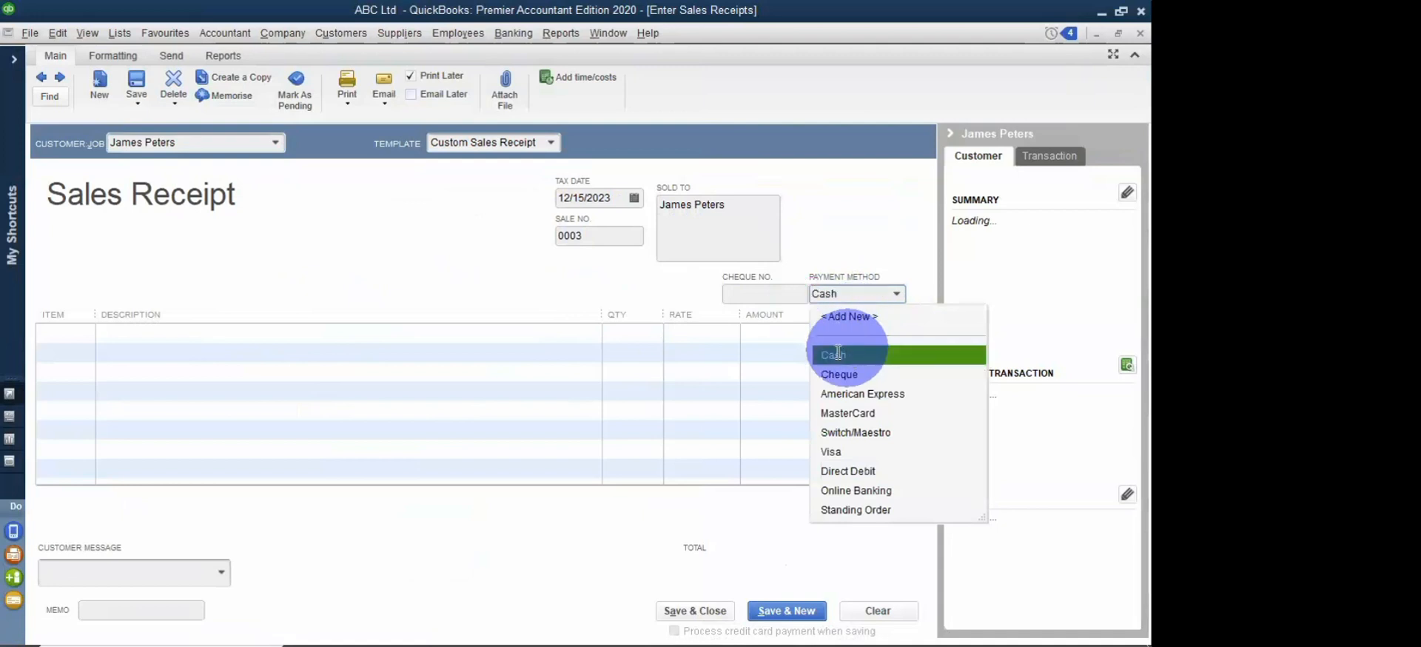
click(844, 352)
click(88, 331)
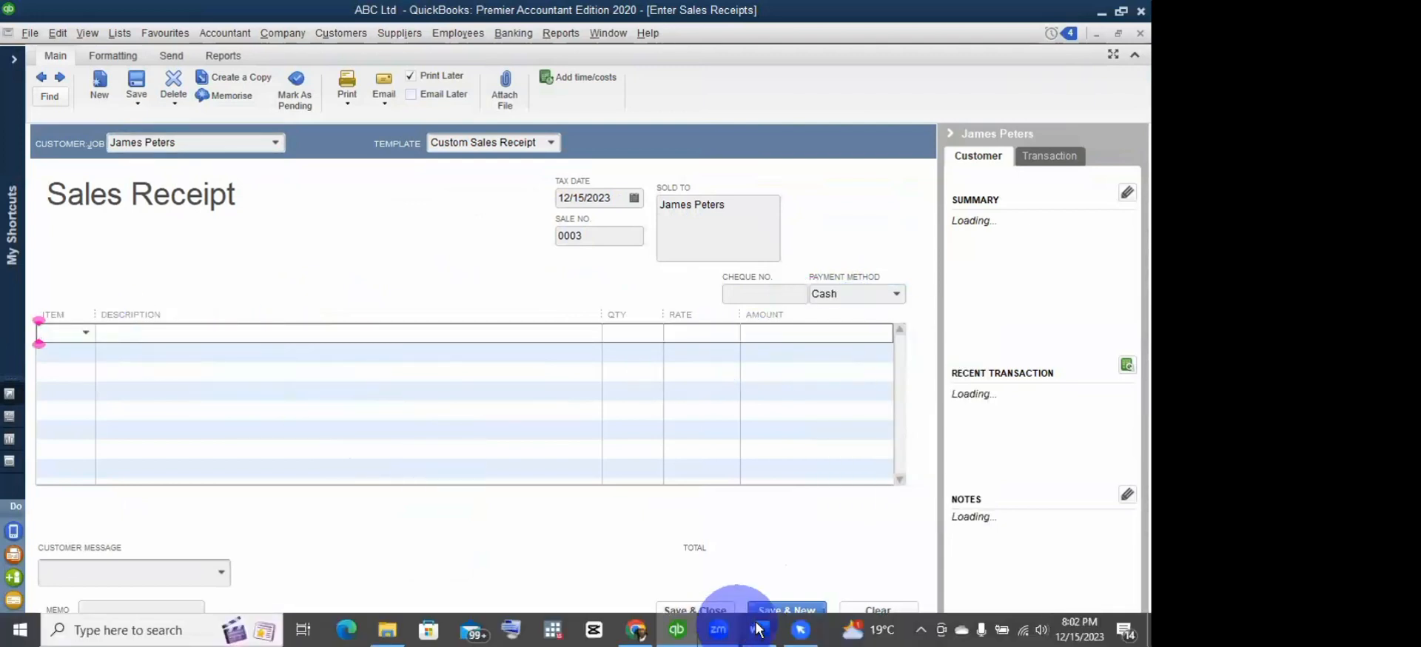
mouse_move(759, 628)
click(733, 574)
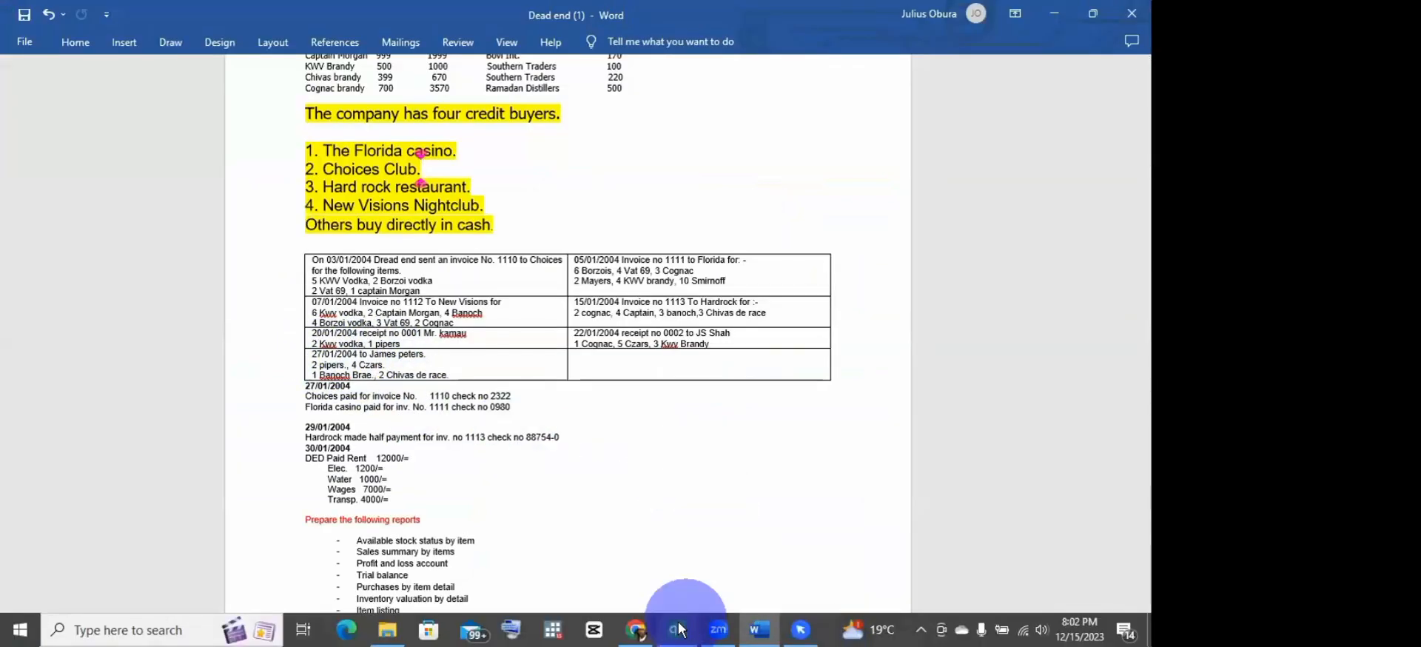
mouse_move(680, 629)
click(663, 558)
click(87, 331)
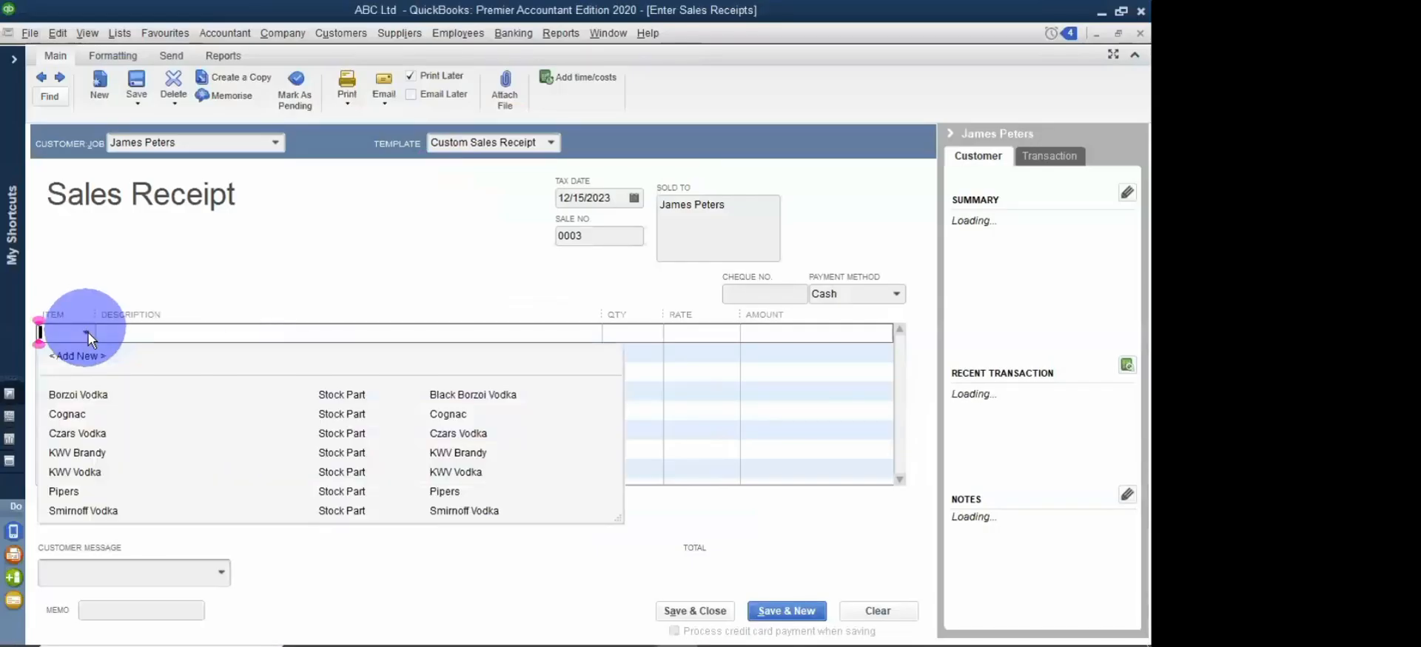
click(90, 490)
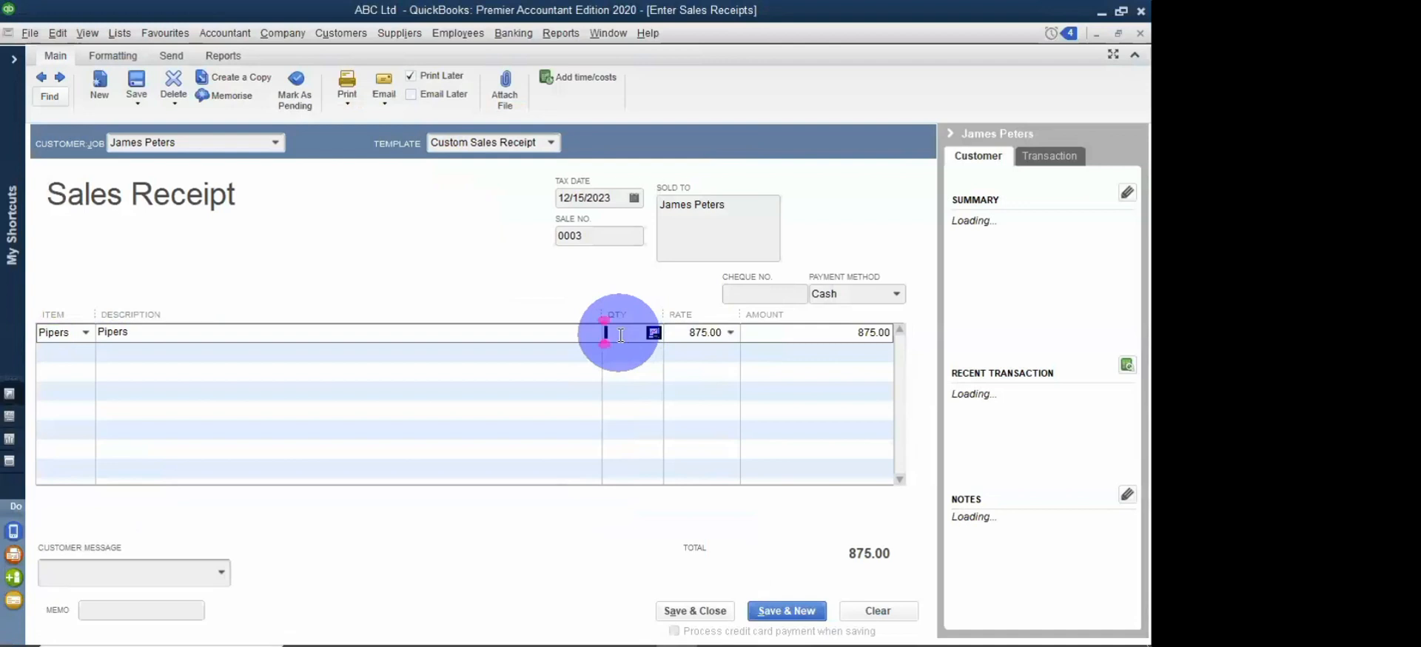
text(2)
click(56, 351)
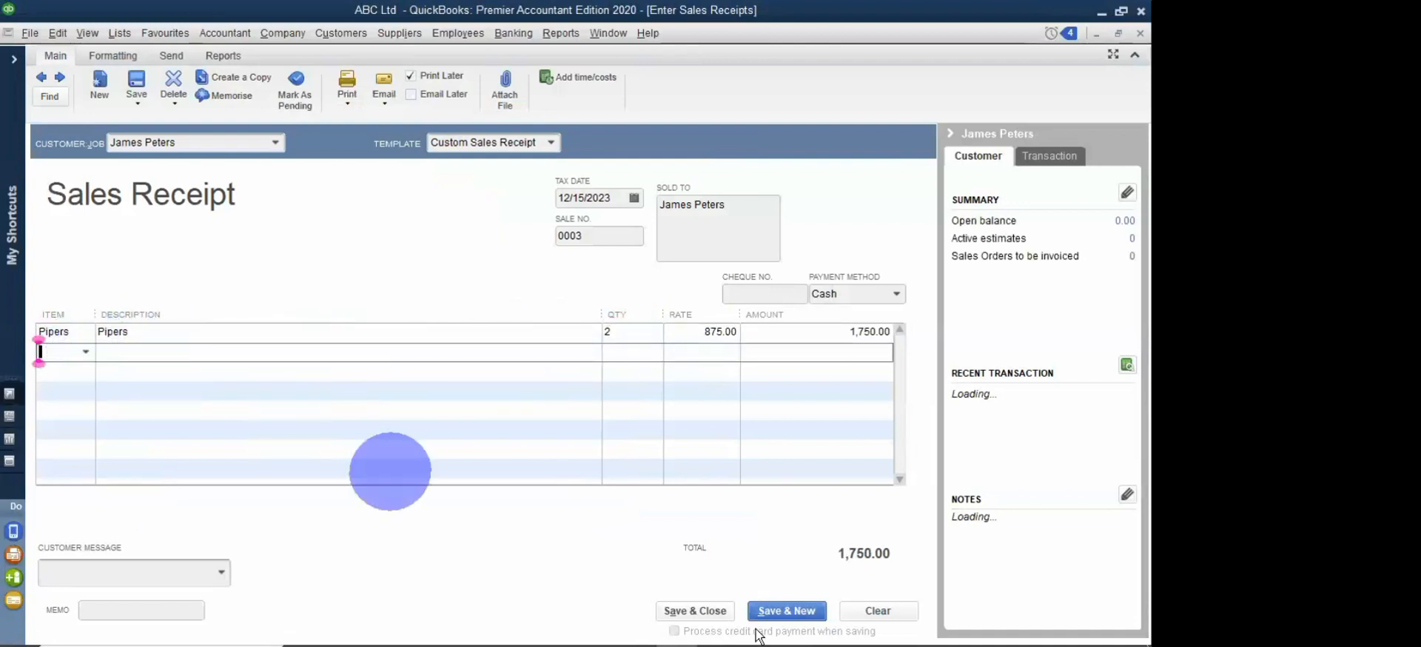
Step: Check the buyer's next item in the Word exercise and add Czars Vodka with quantity 4 as the receipt's second line
mouse_move(759, 631)
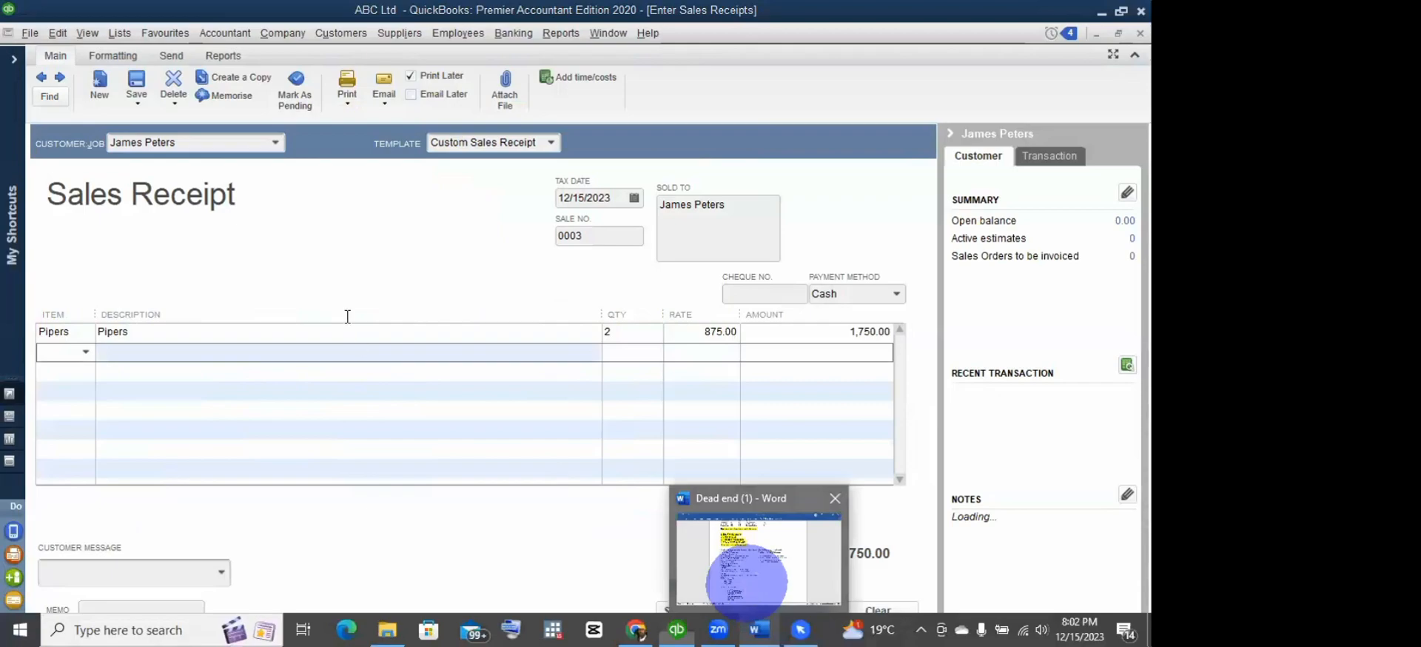
click(746, 581)
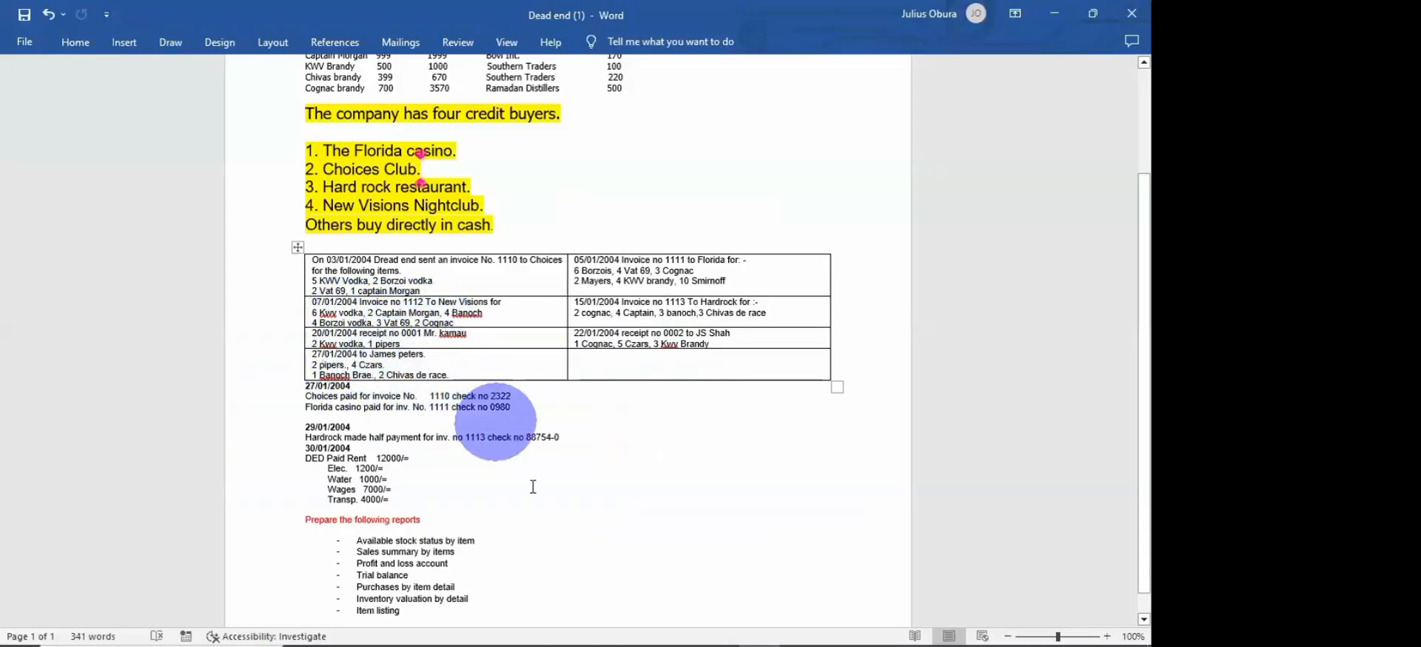
mouse_move(634, 639)
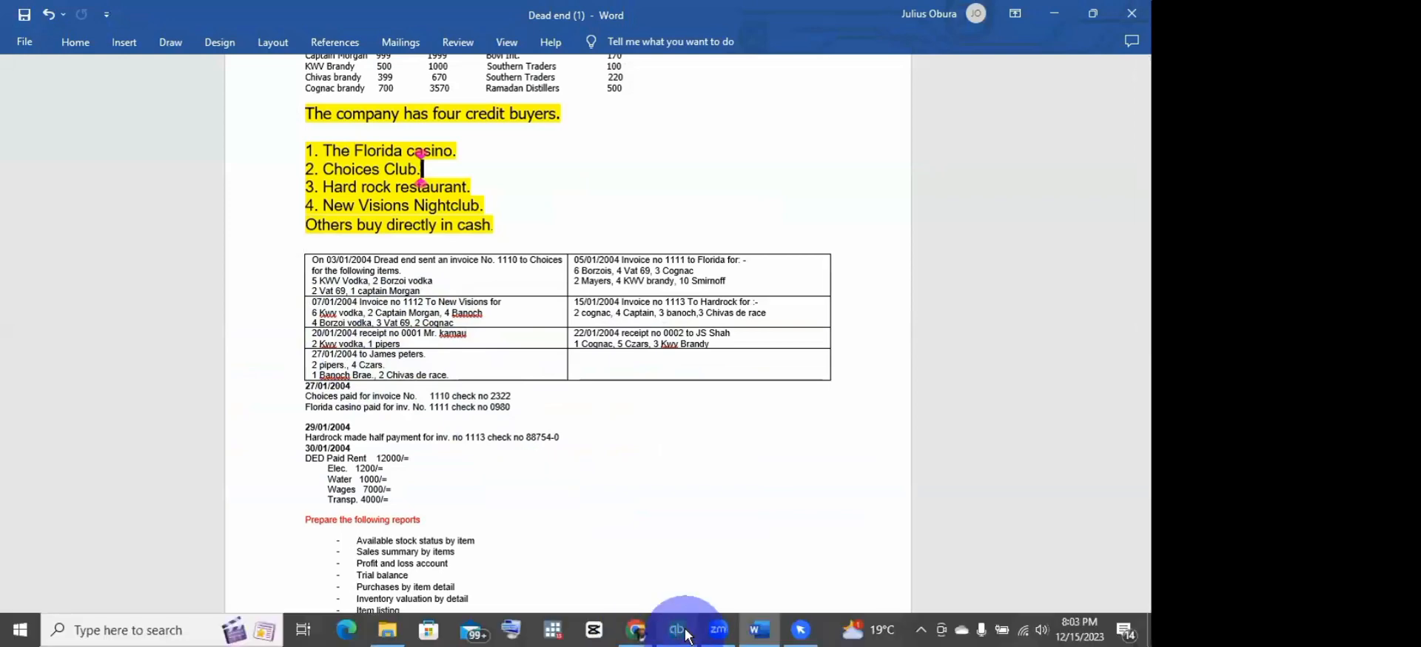
click(659, 541)
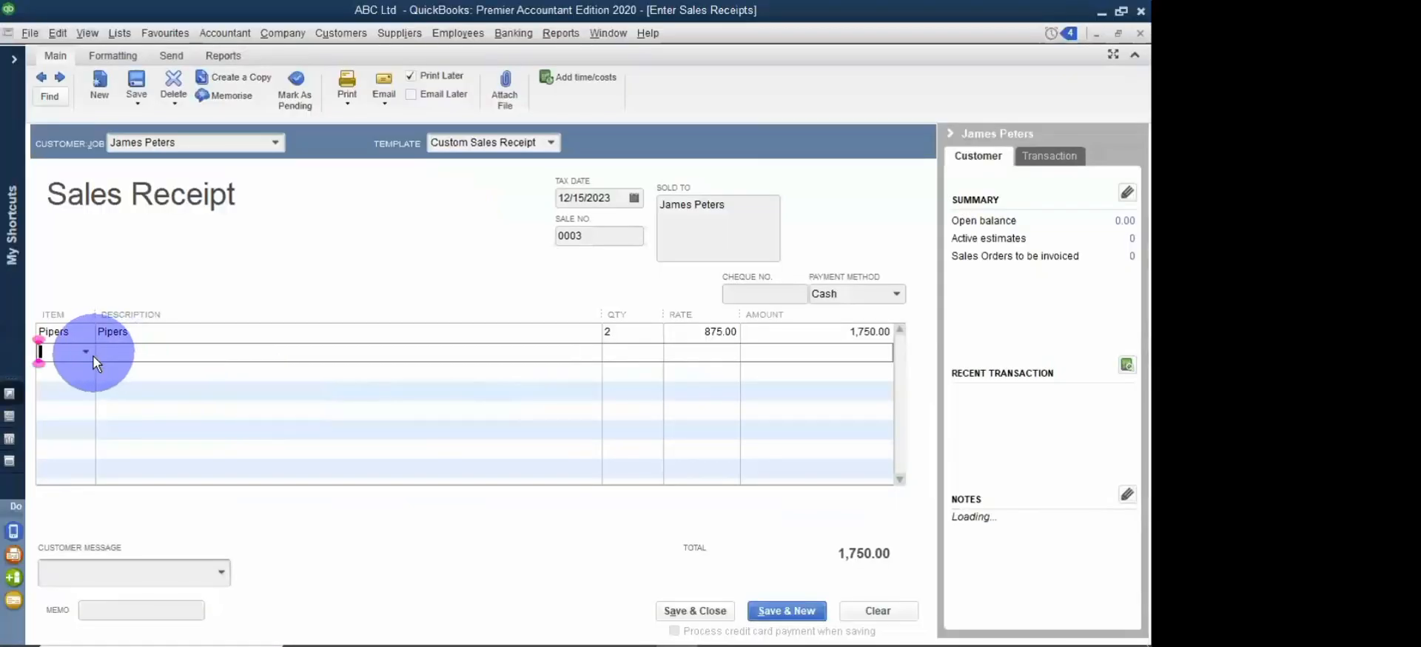
click(90, 355)
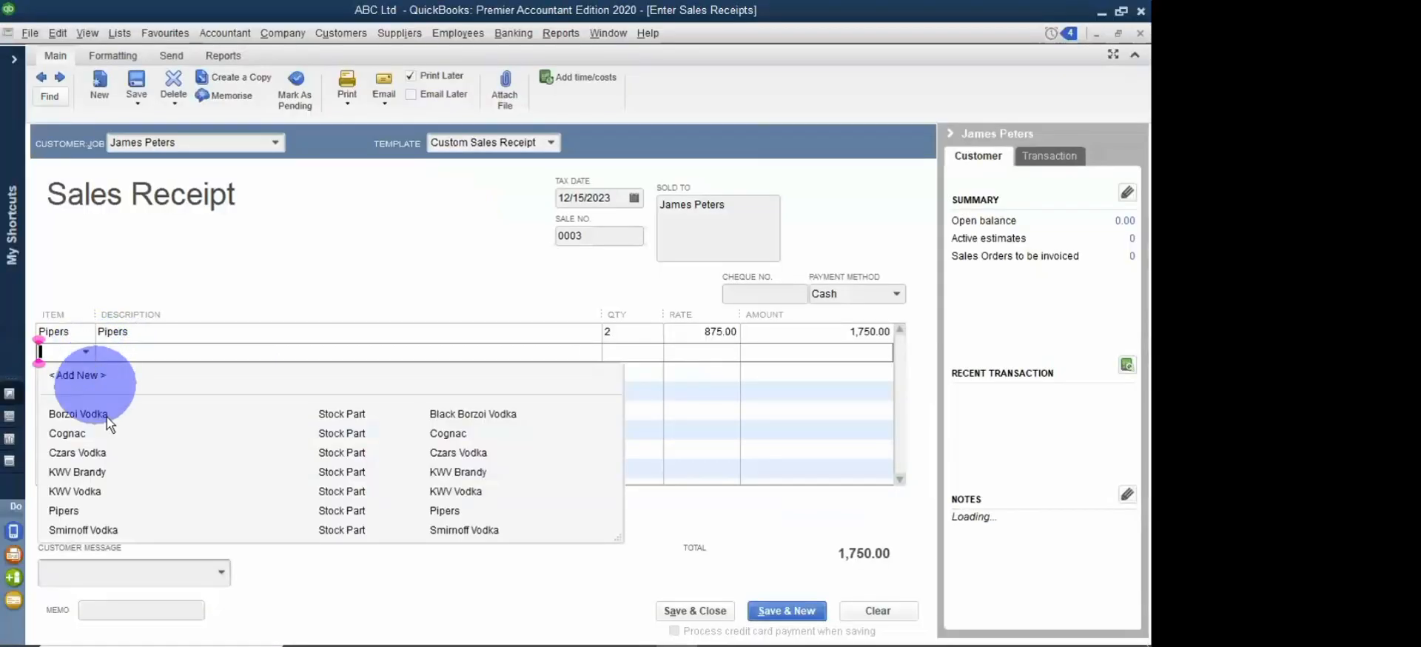
click(91, 454)
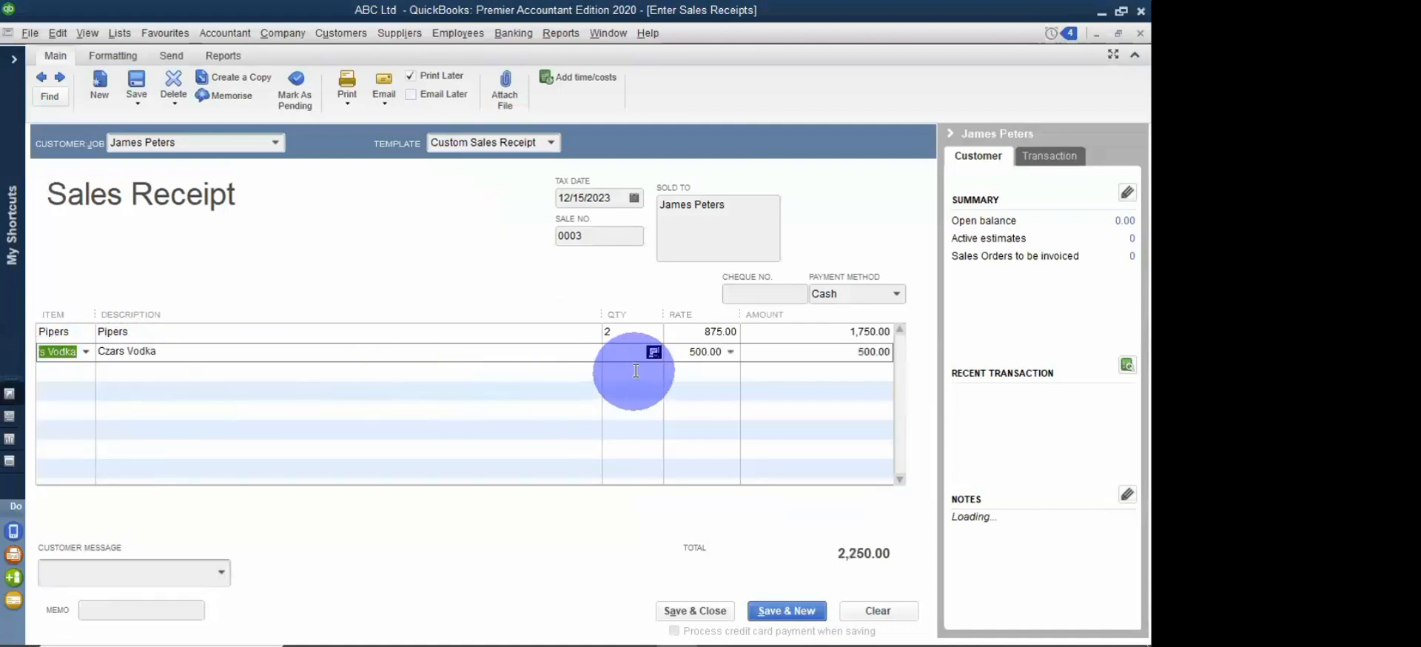
click(612, 356)
text(4)
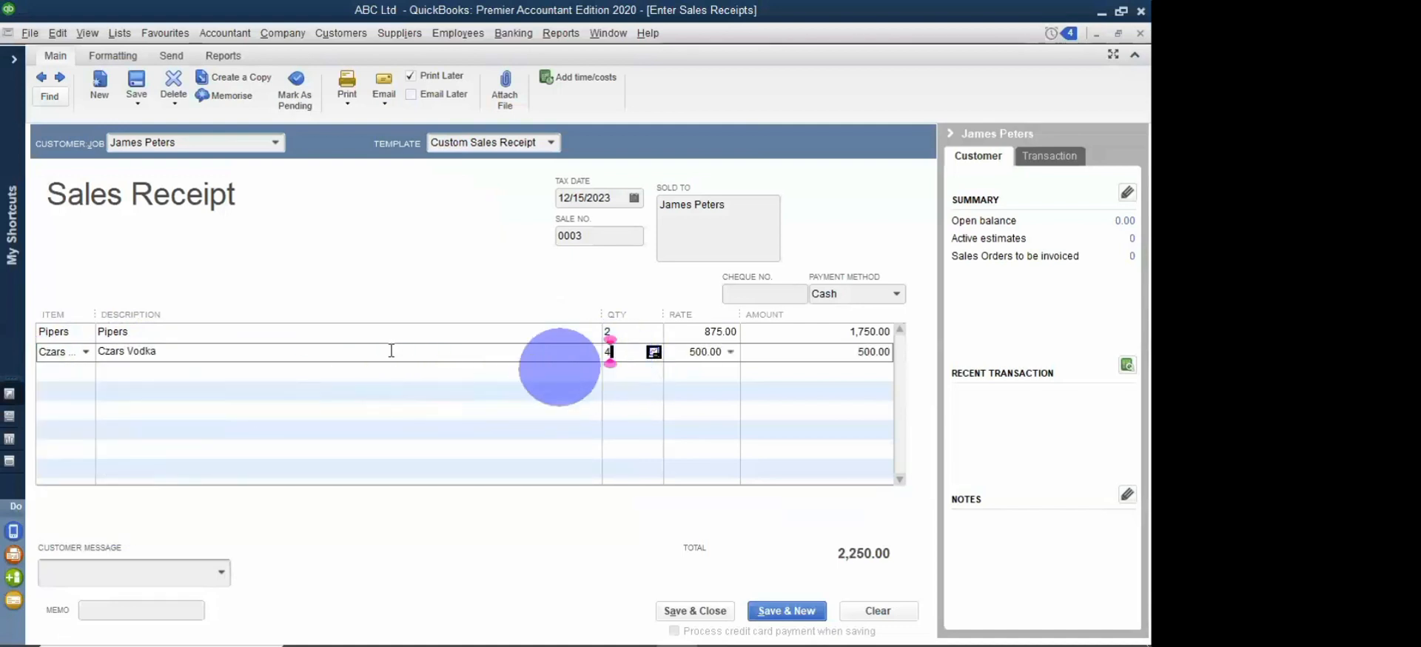
click(146, 370)
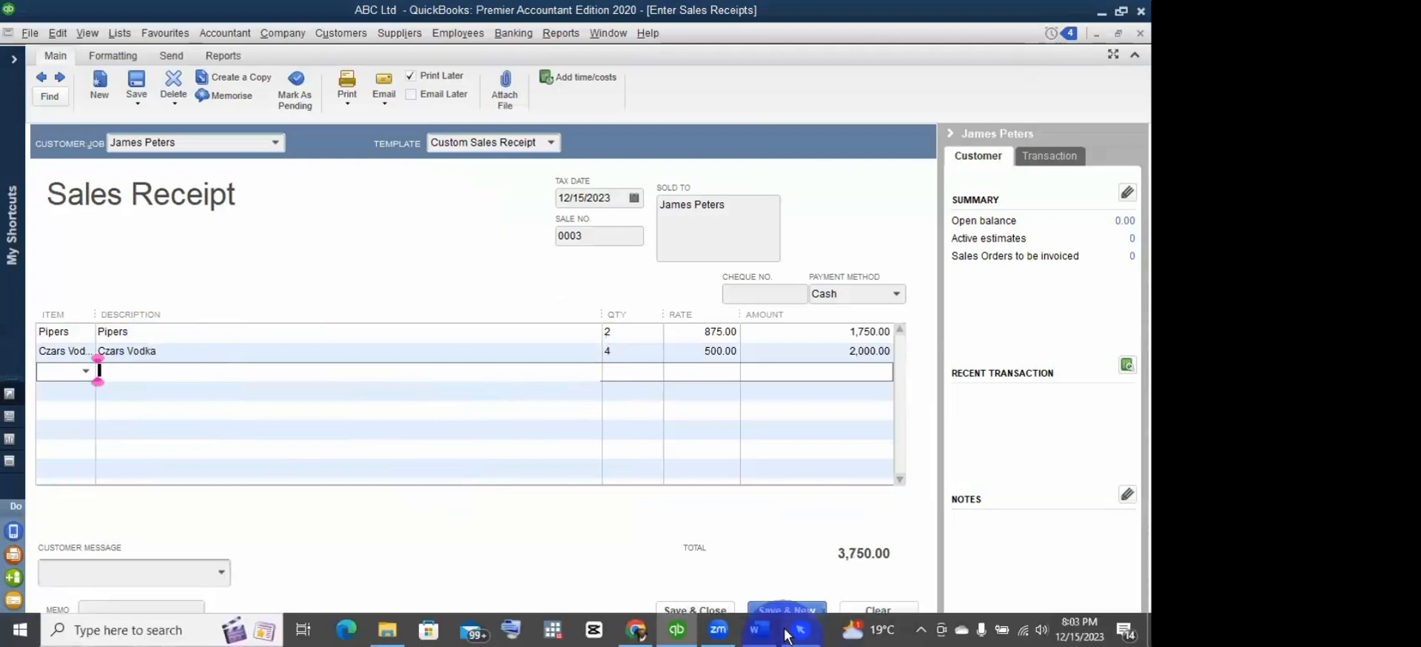
Step: Check the buyer's third item in the Word exercise and start a new Stock Part item named Banoch Brae from the receipt's third line
mouse_move(755, 630)
click(757, 588)
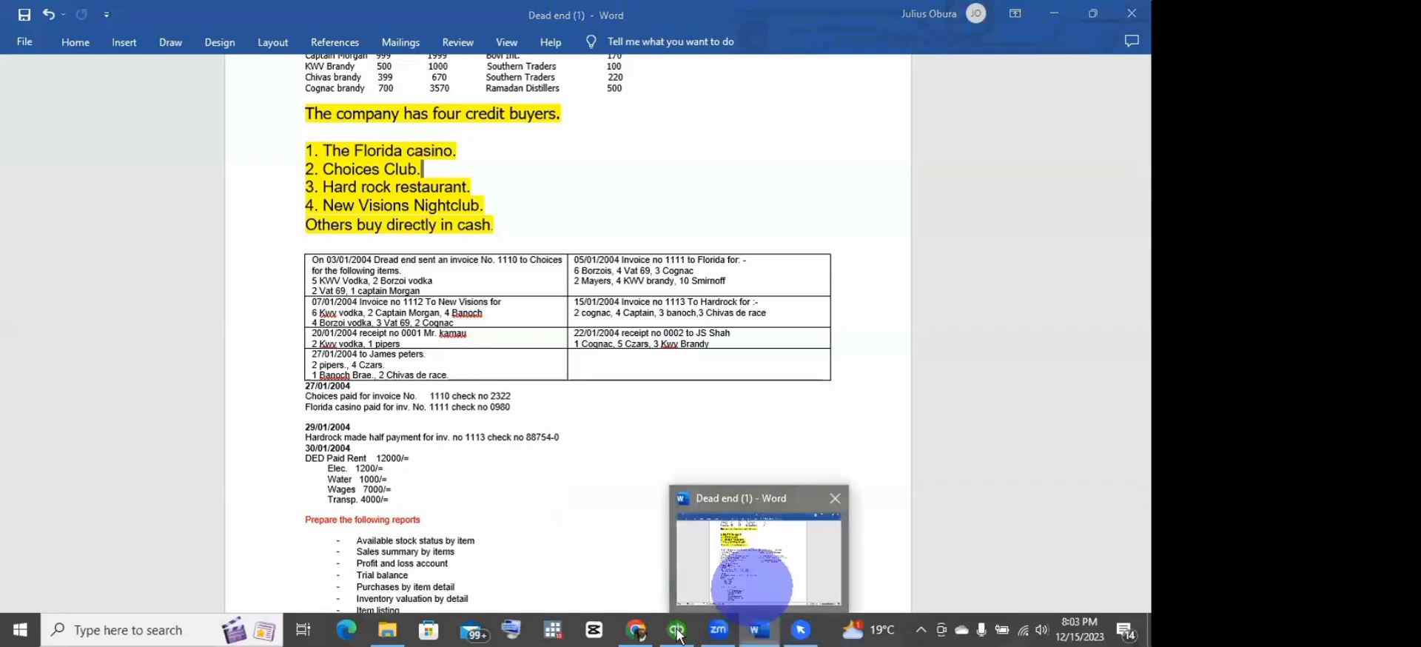
mouse_move(676, 629)
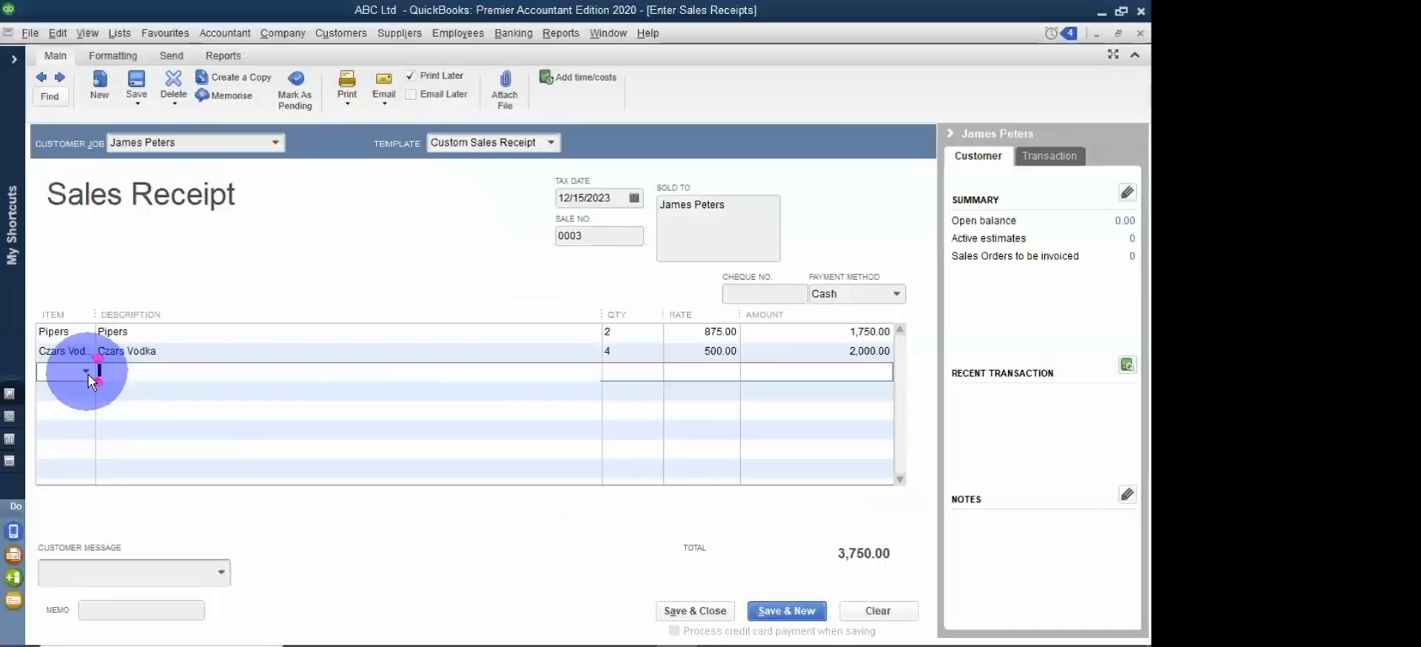
click(87, 372)
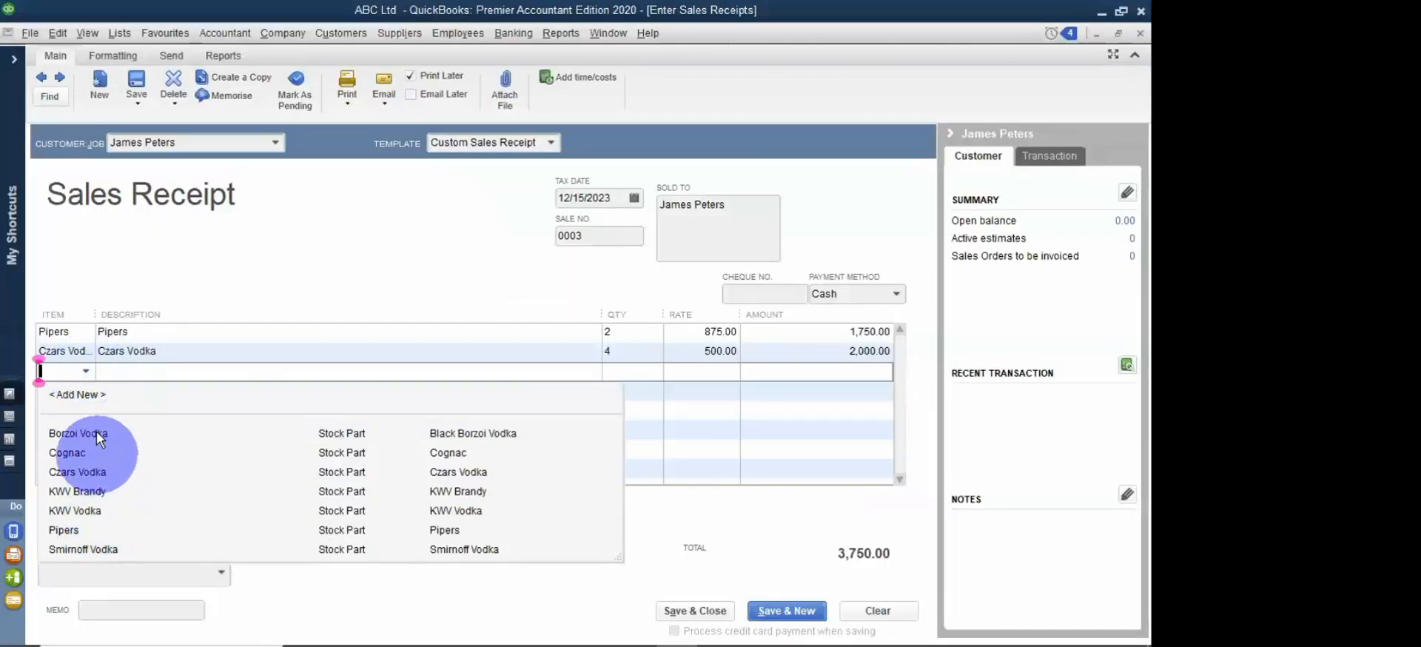
click(90, 396)
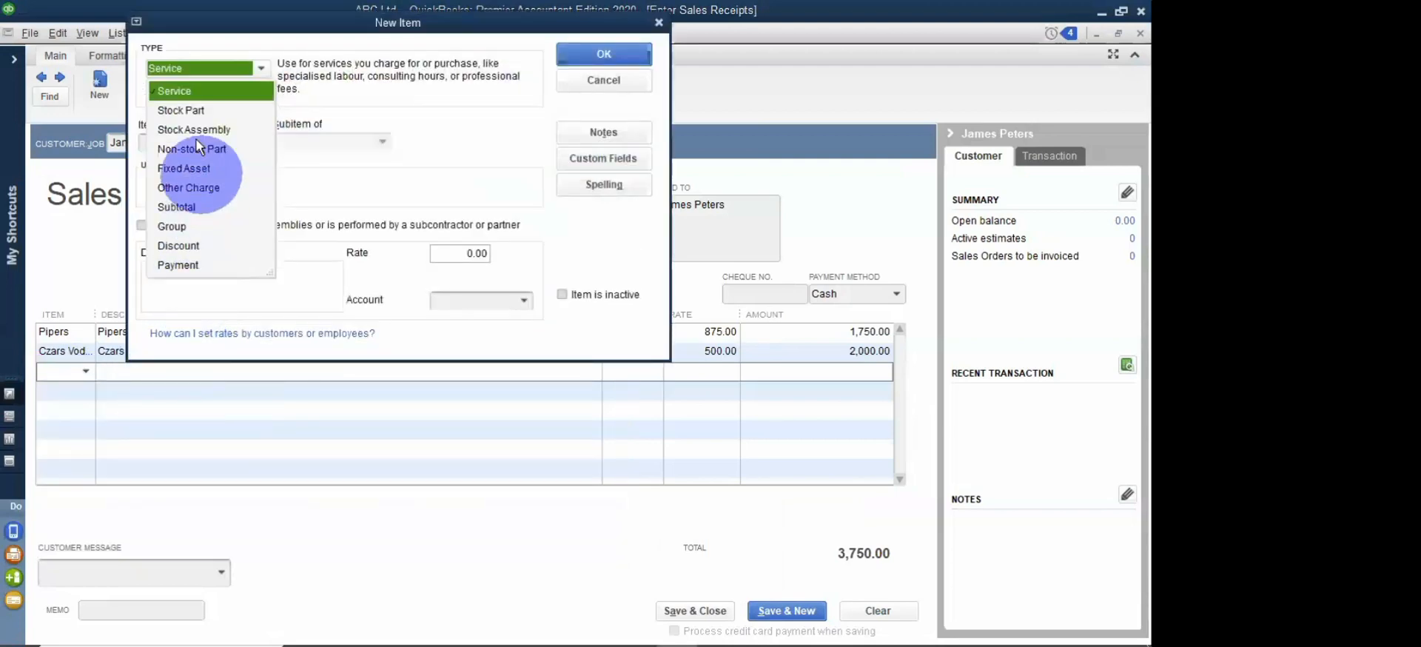
click(182, 111)
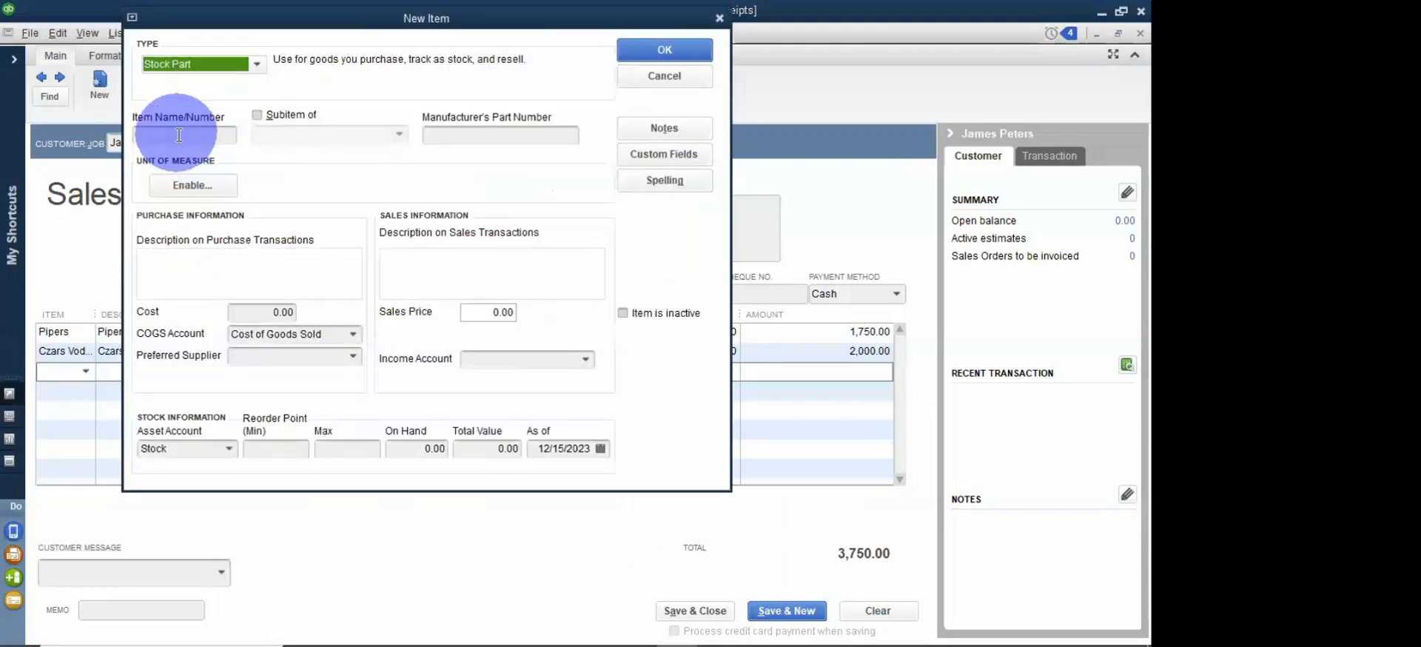
click(178, 134)
text(Ban)
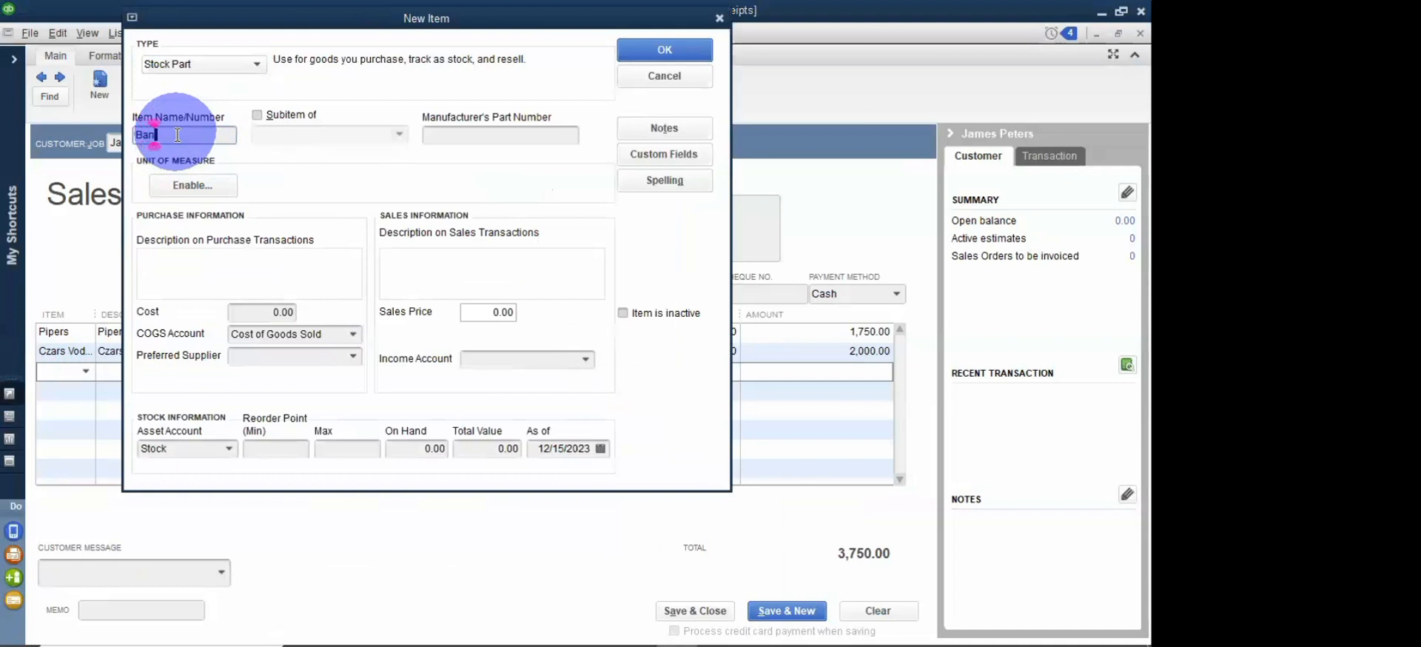
text(och Brae)
Step: Copy the item name Banoch Brae into both the purchase and sales descriptions
click(285, 280)
drag(201, 138, 132, 134)
key(ctrl+c)
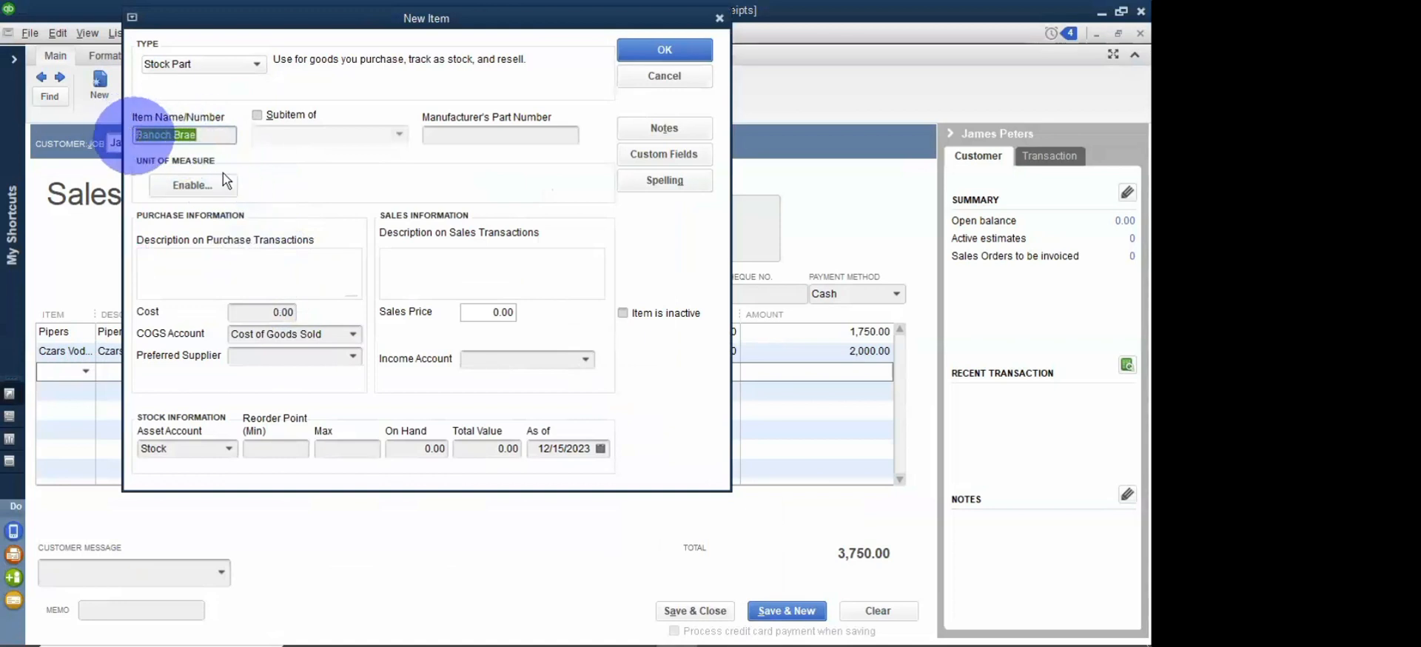
click(224, 261)
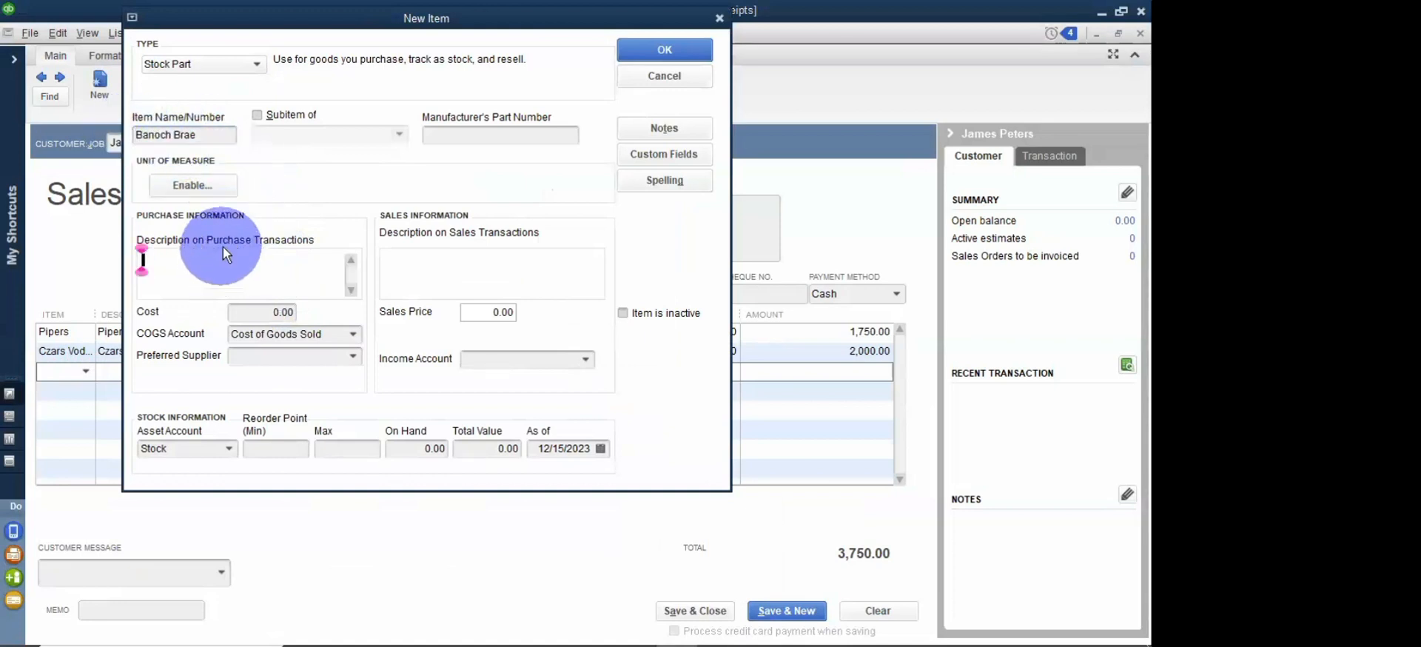
key(ctrl+v)
click(433, 259)
key(ctrl+v)
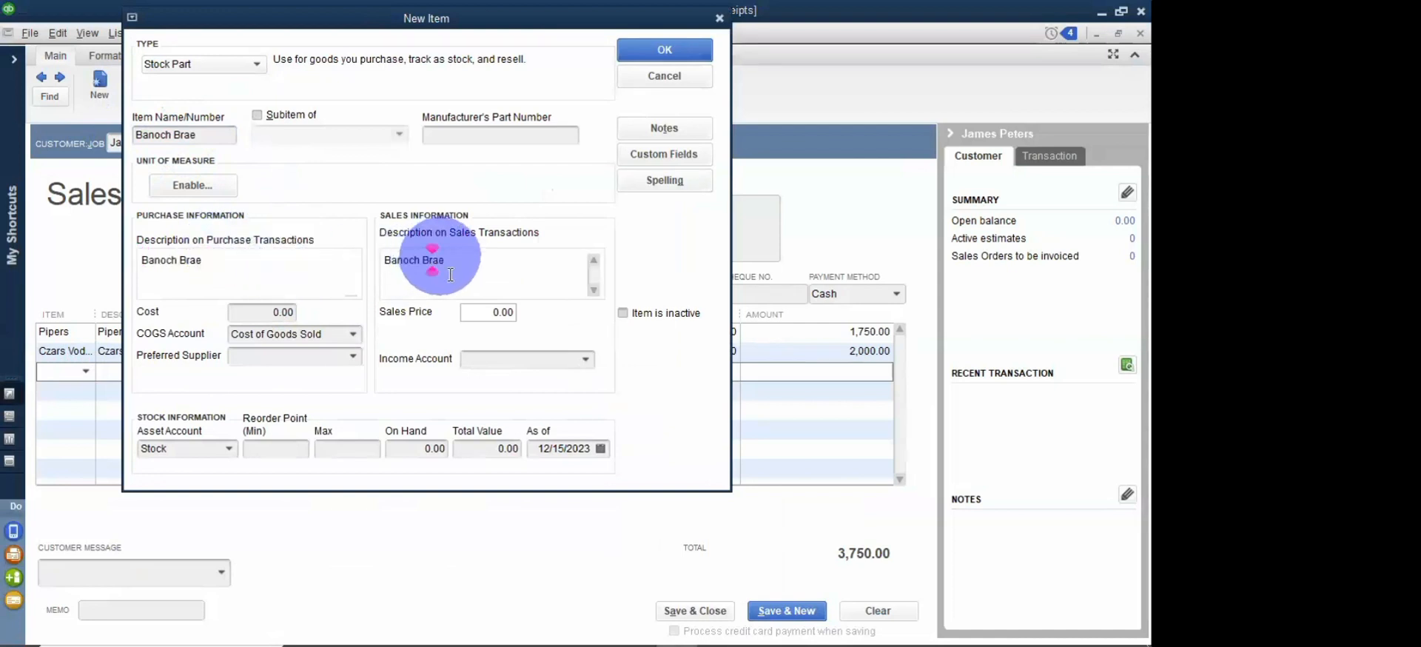
Step: Look up Banoch in the Word exercise's product table and set the new item's cost to 350 and sales price to 600
click(265, 308)
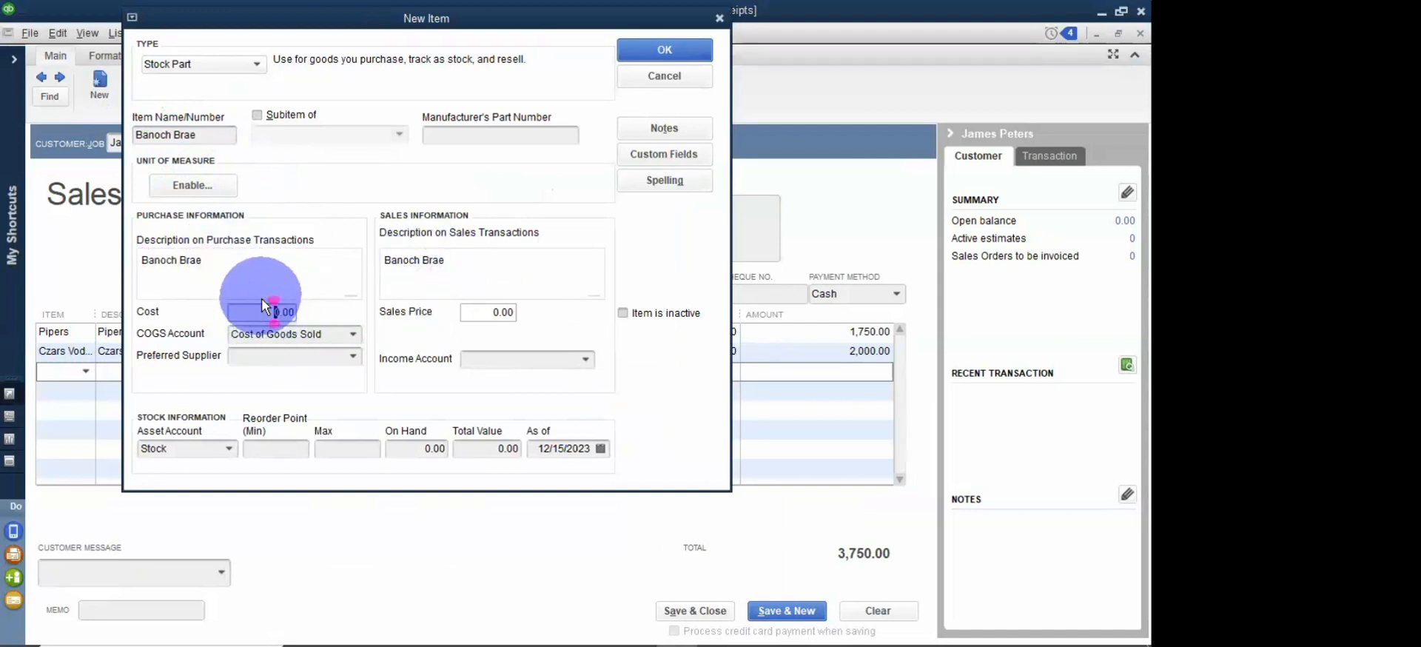
click(436, 447)
click(761, 622)
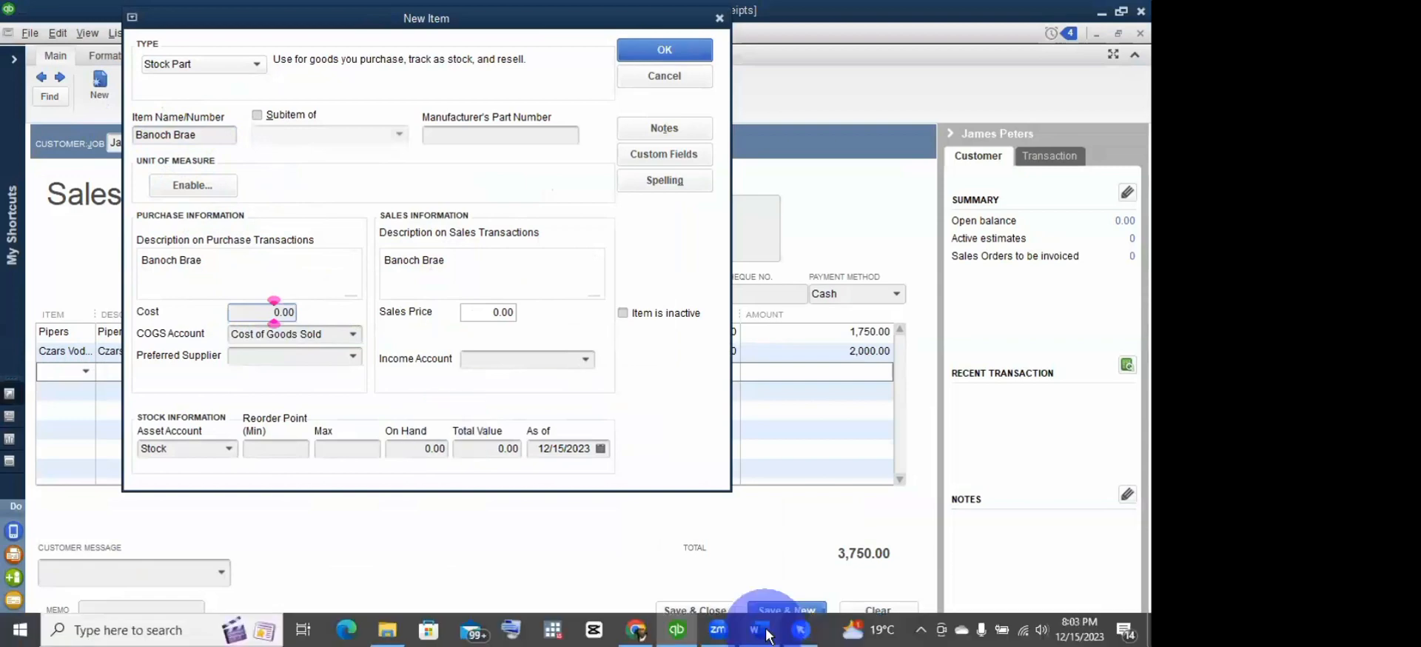
click(748, 557)
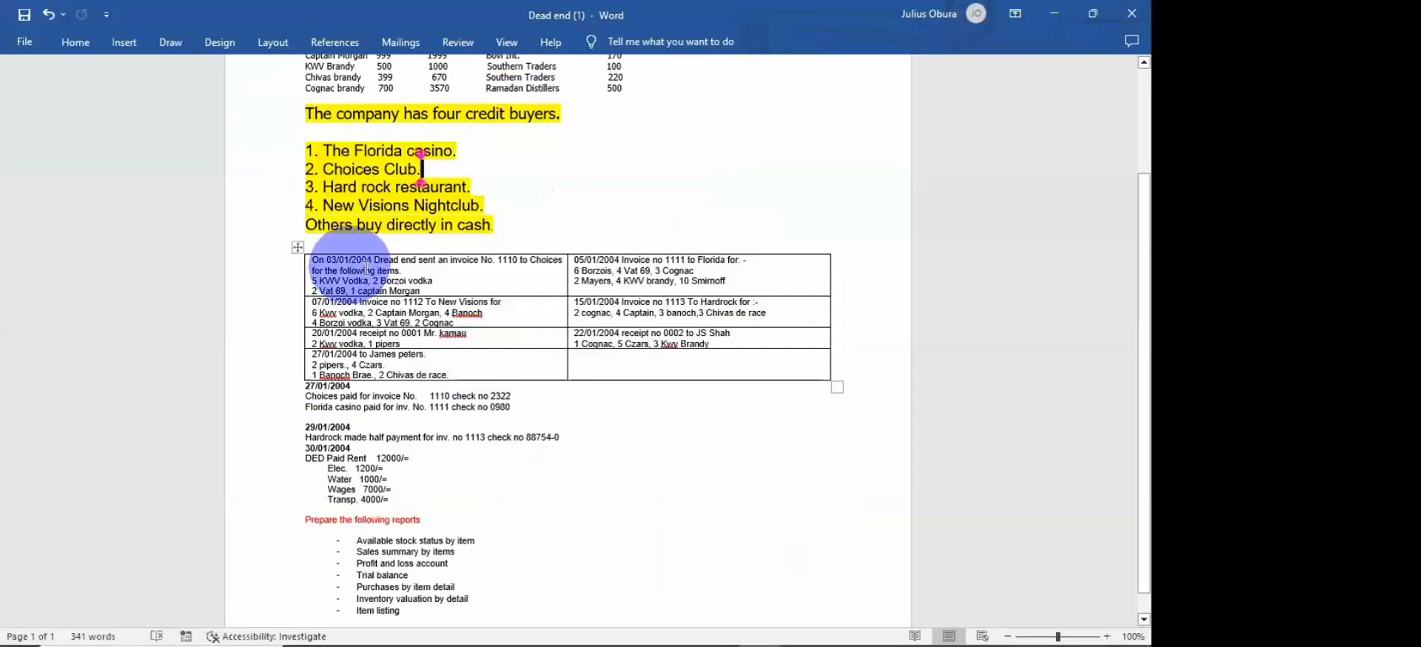
scroll(348, 267, up, 3)
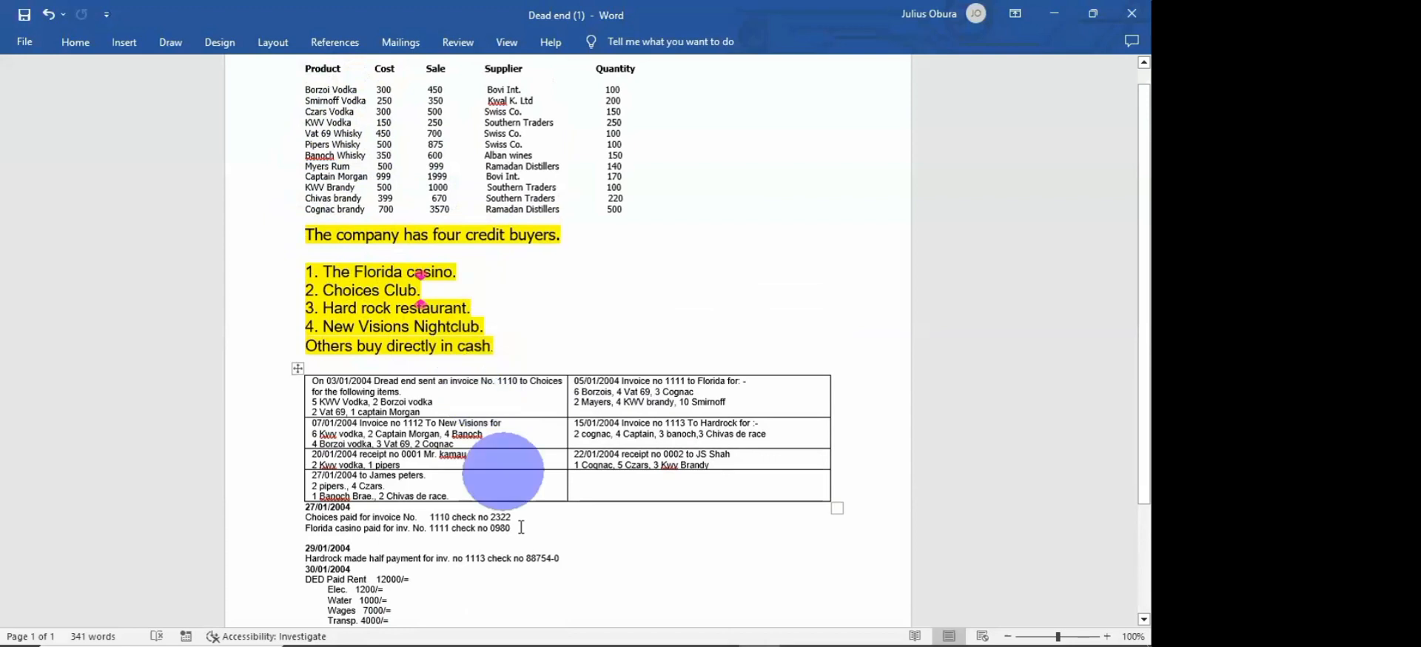
mouse_move(677, 630)
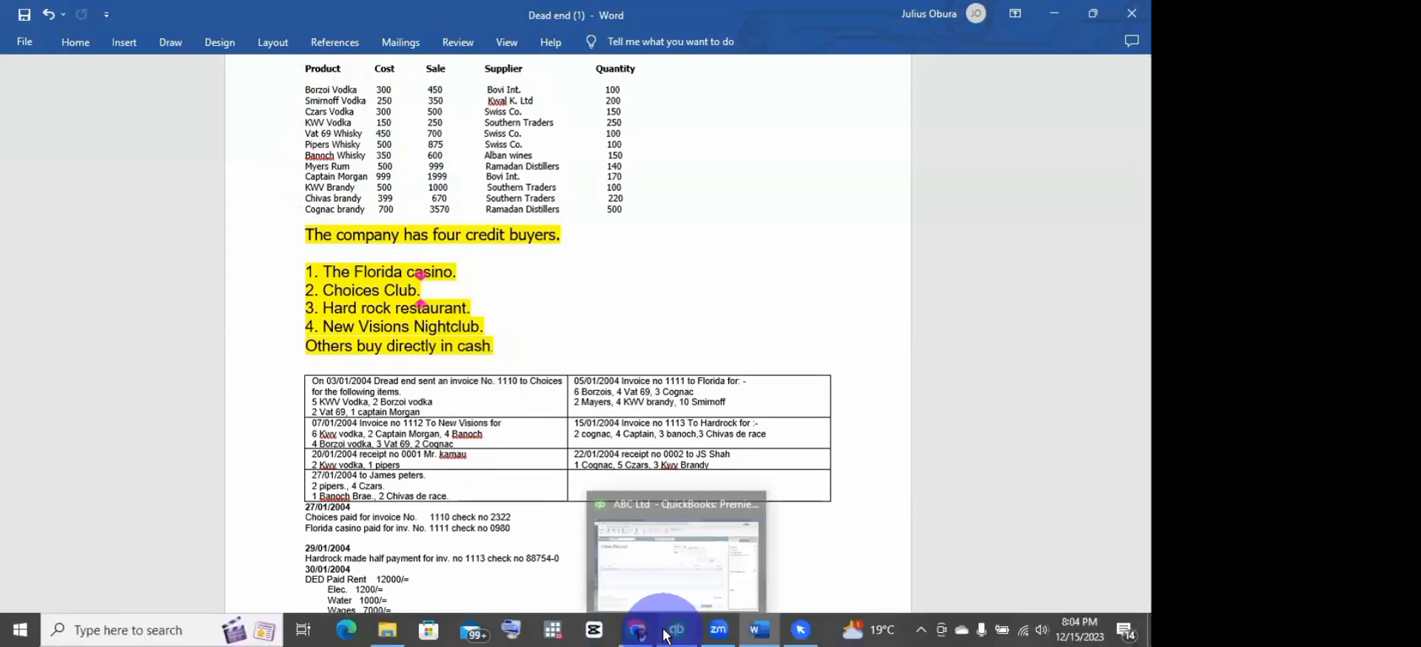
click(677, 589)
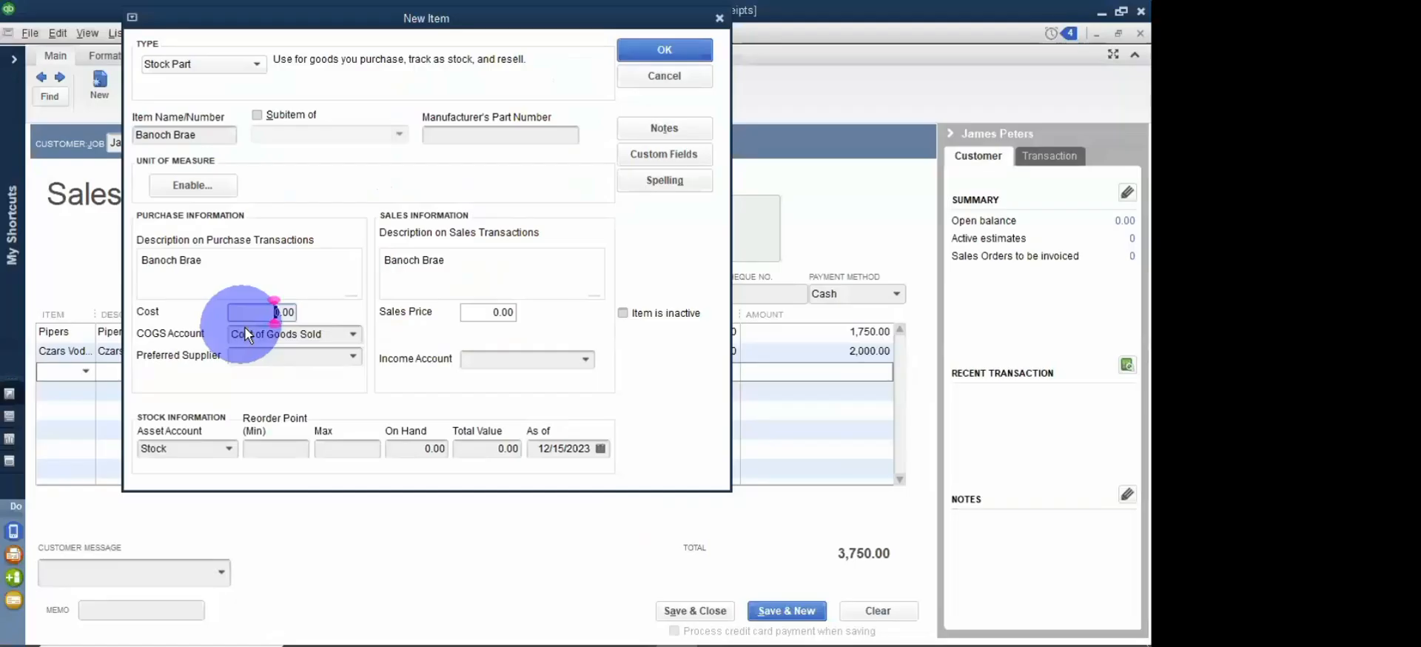
click(274, 312)
click(494, 311)
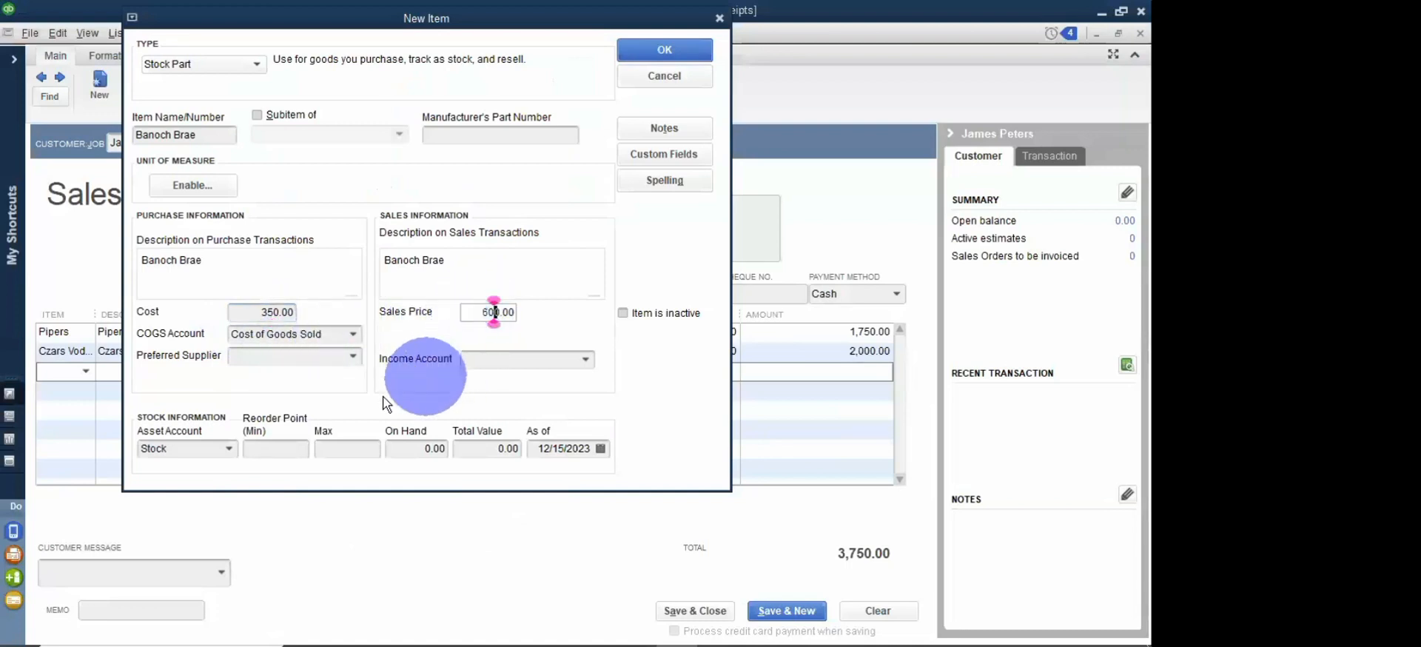
Step: Set the Banoch Brae stock on hand to 150 and its income account to Sales
click(397, 450)
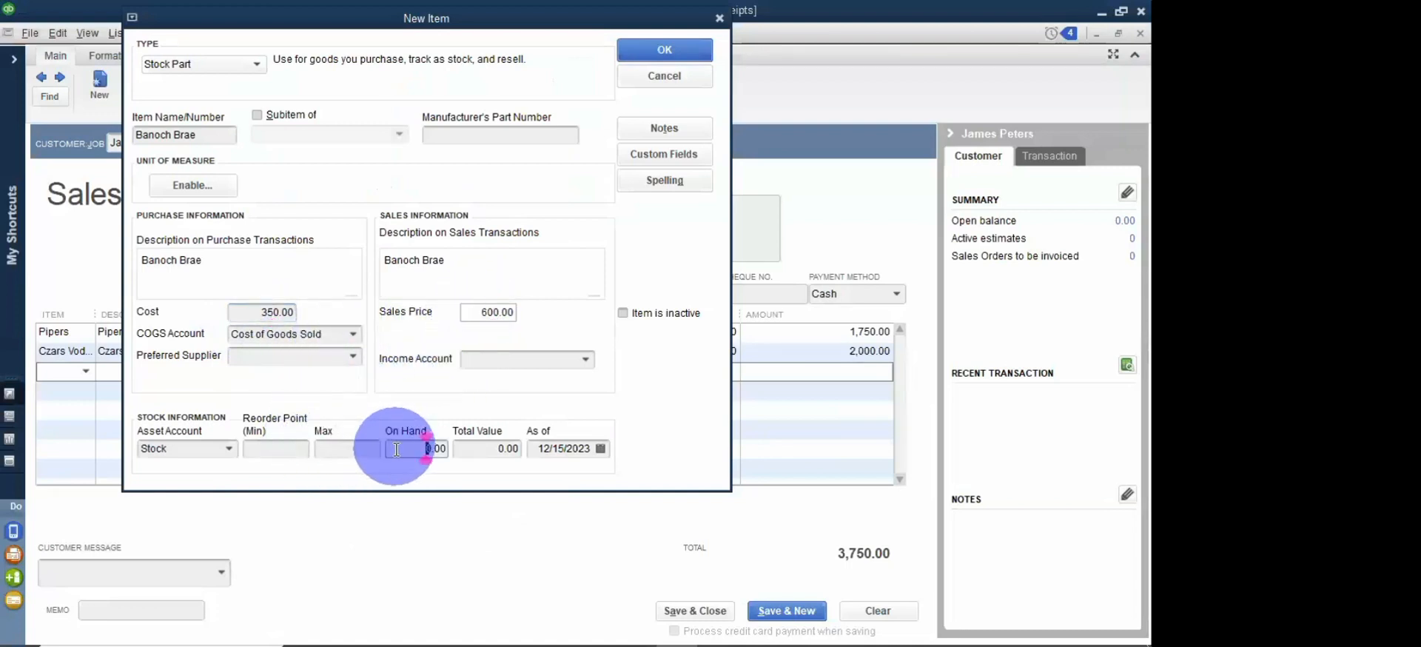
text(150)
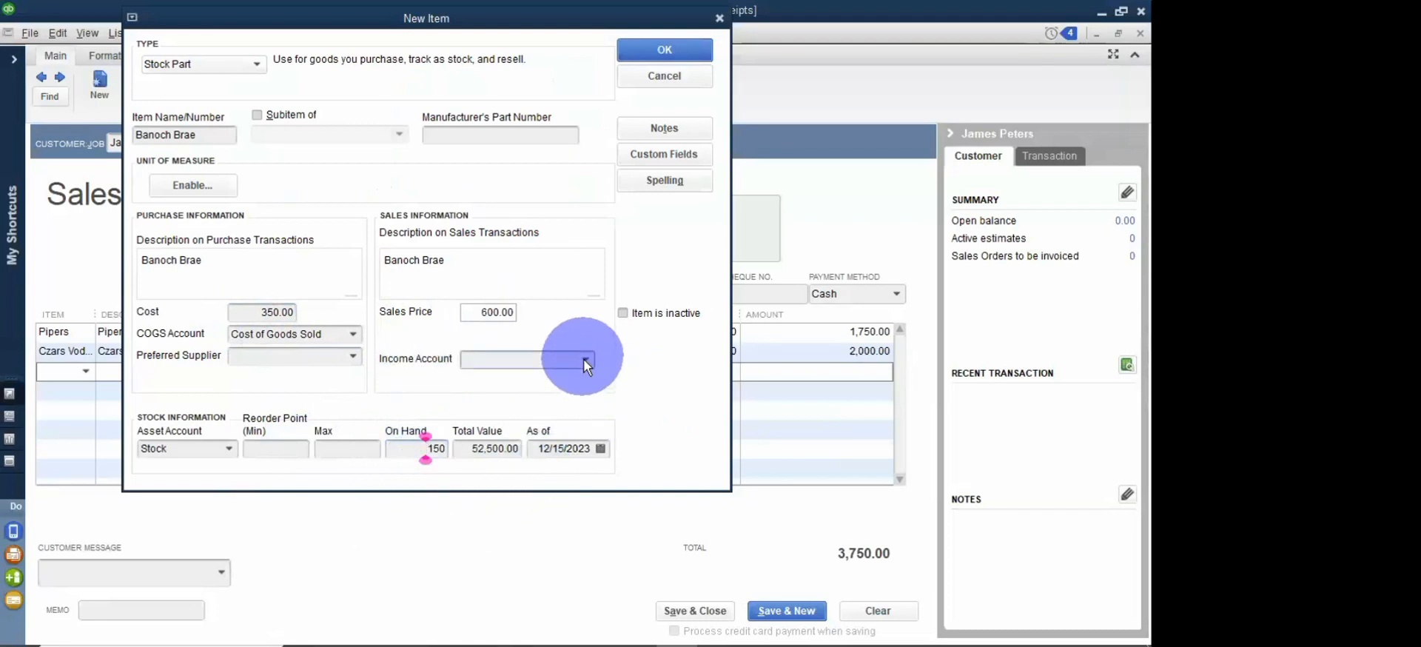
click(584, 359)
click(527, 379)
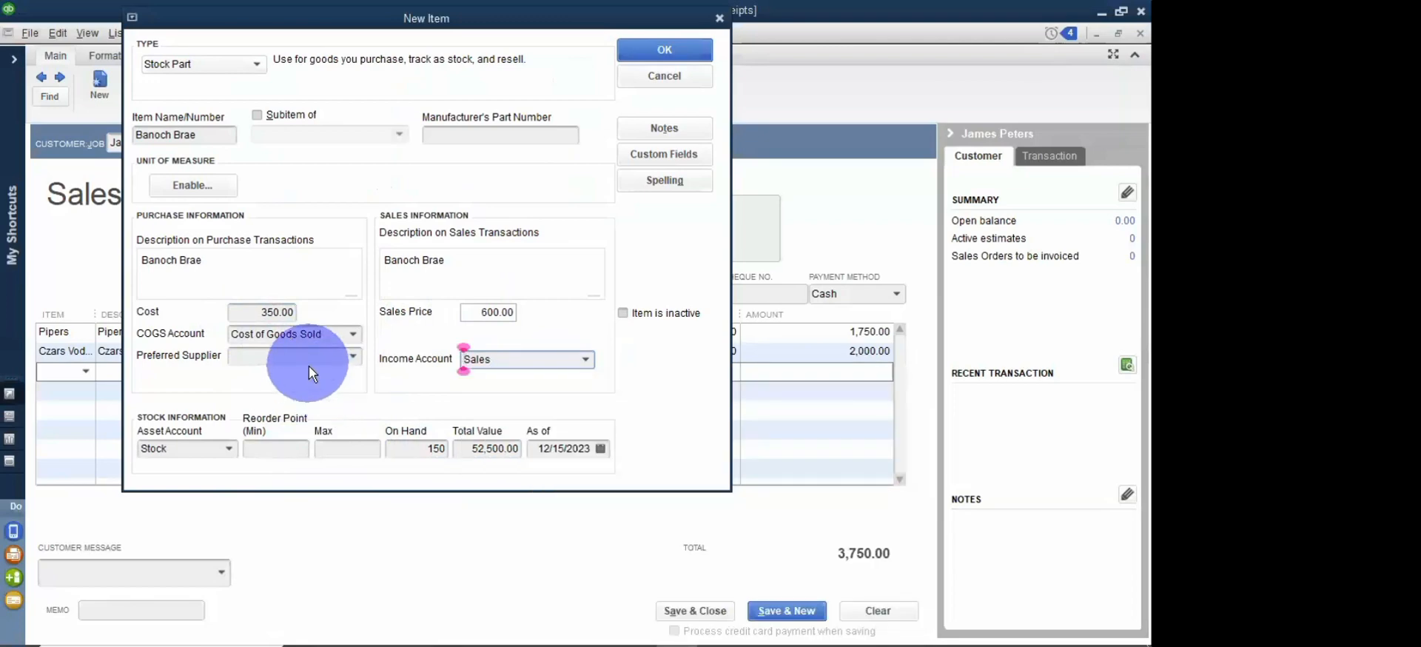
Step: Check Banoch's supplier in the Word exercise and add Alban Wines as a new preferred supplier, using the same text as company name
mouse_move(751, 635)
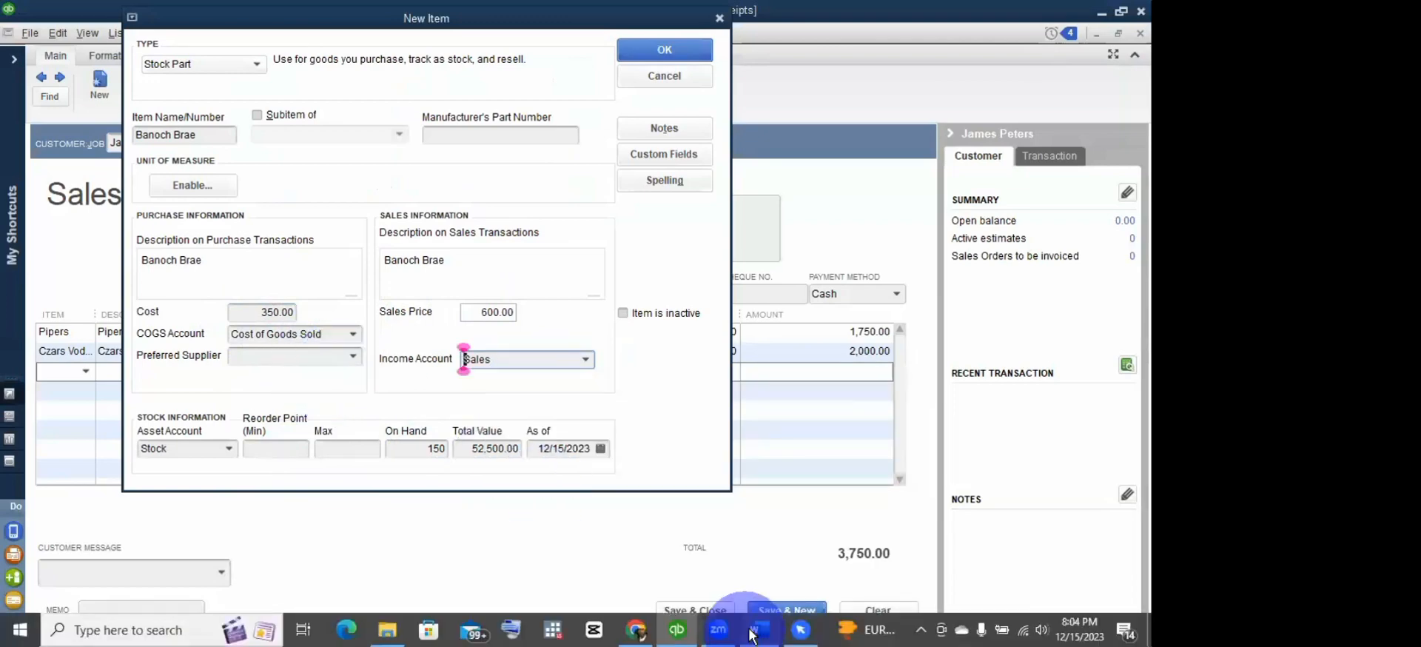
click(756, 582)
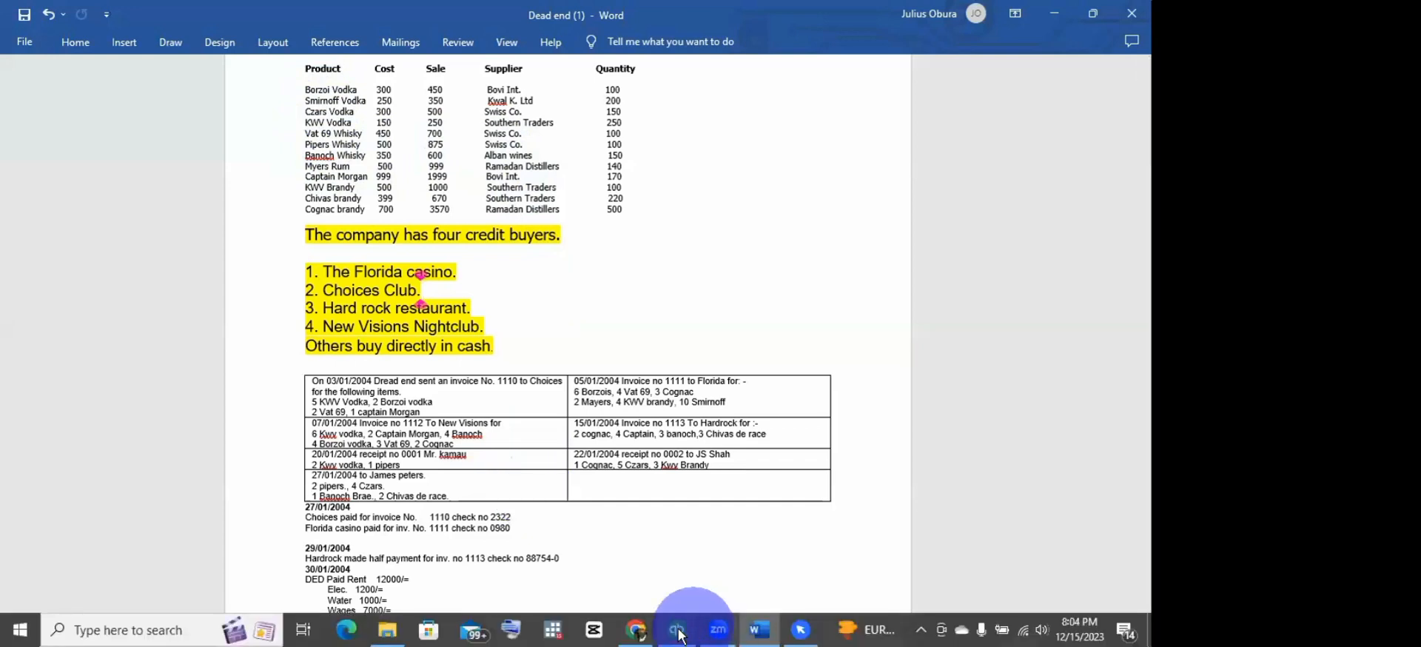
mouse_move(676, 631)
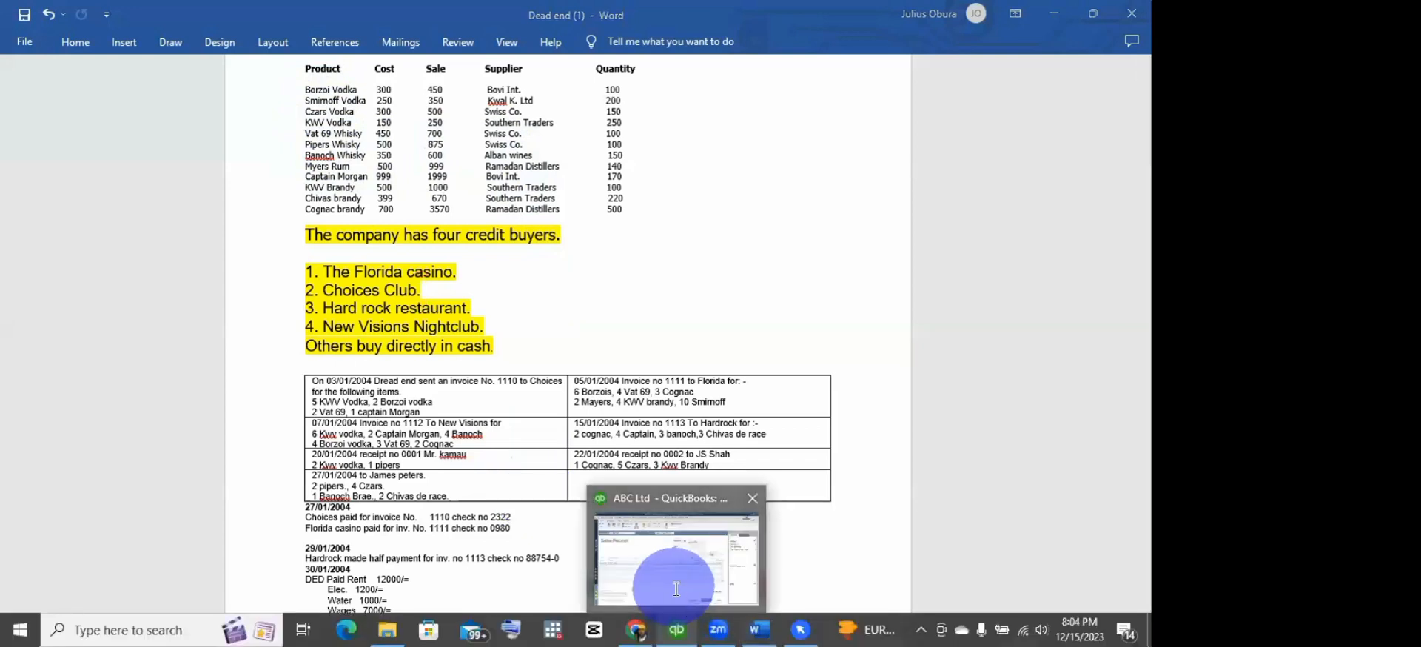
click(676, 590)
click(357, 356)
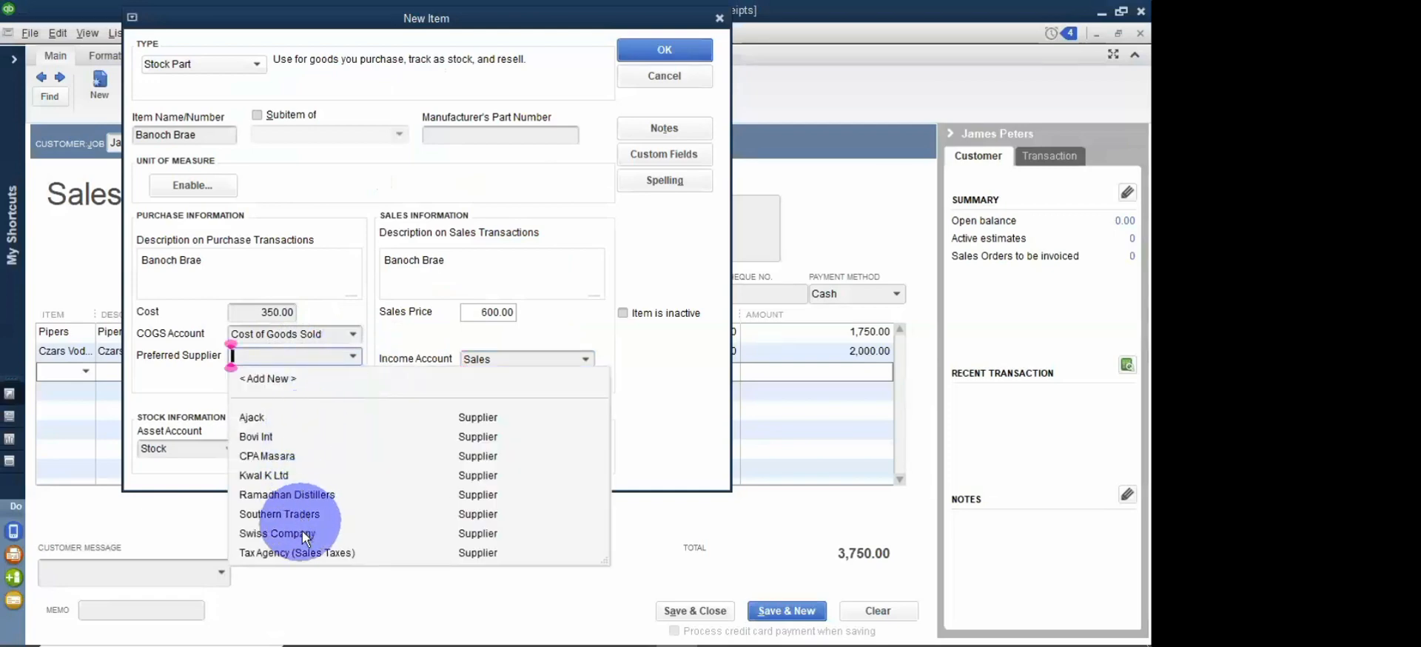
click(263, 377)
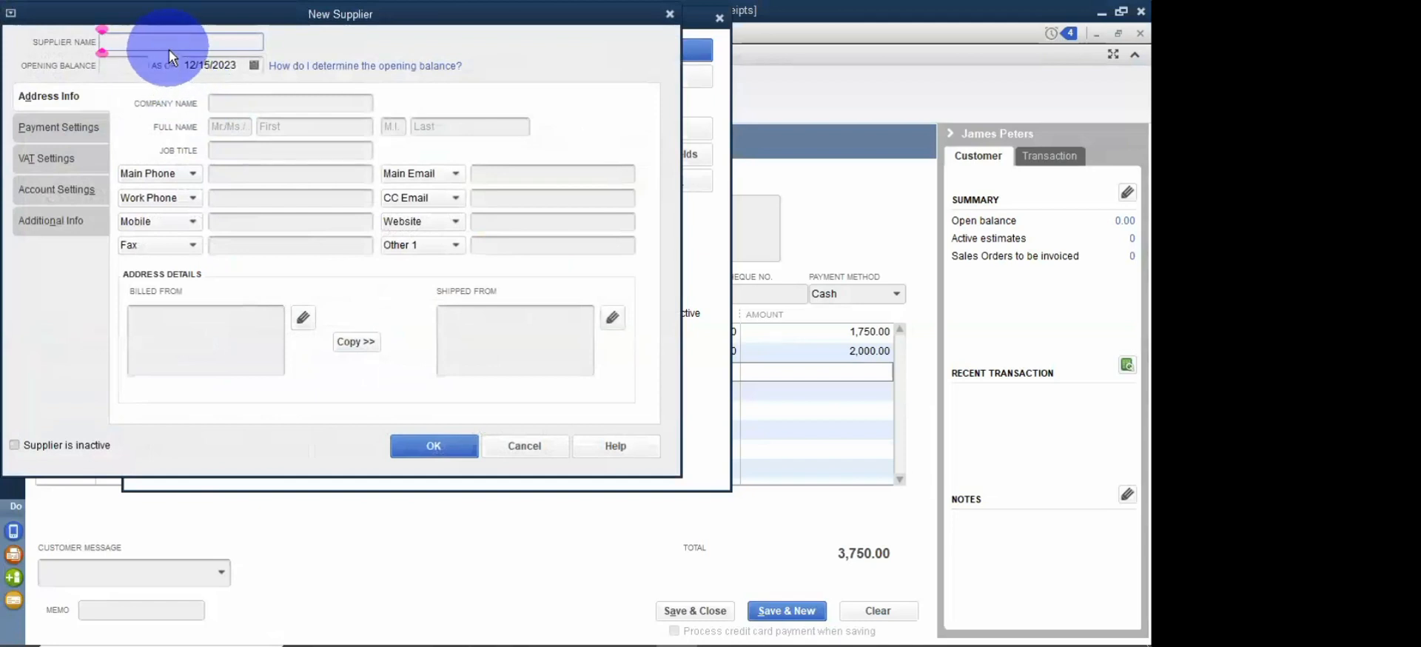
text(Alban Wines)
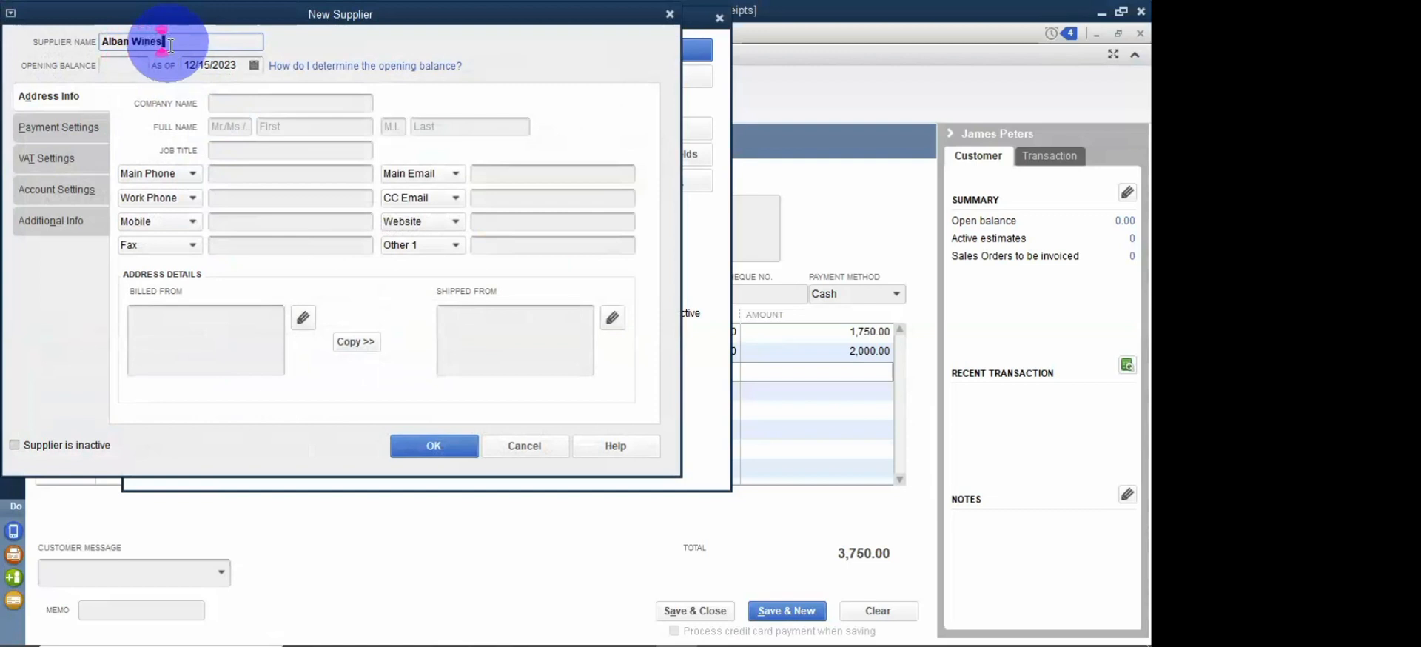
drag(170, 46, 100, 54)
key(ctrl+c)
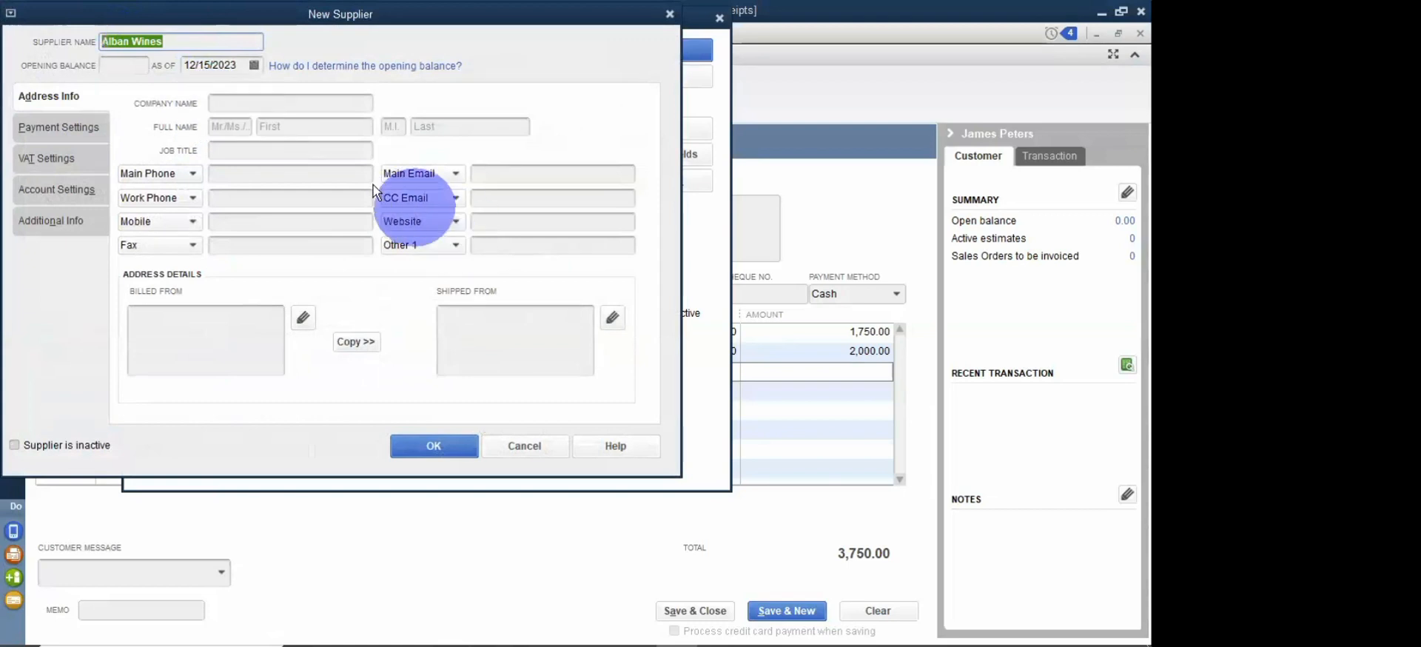
click(281, 105)
key(ctrl+v)
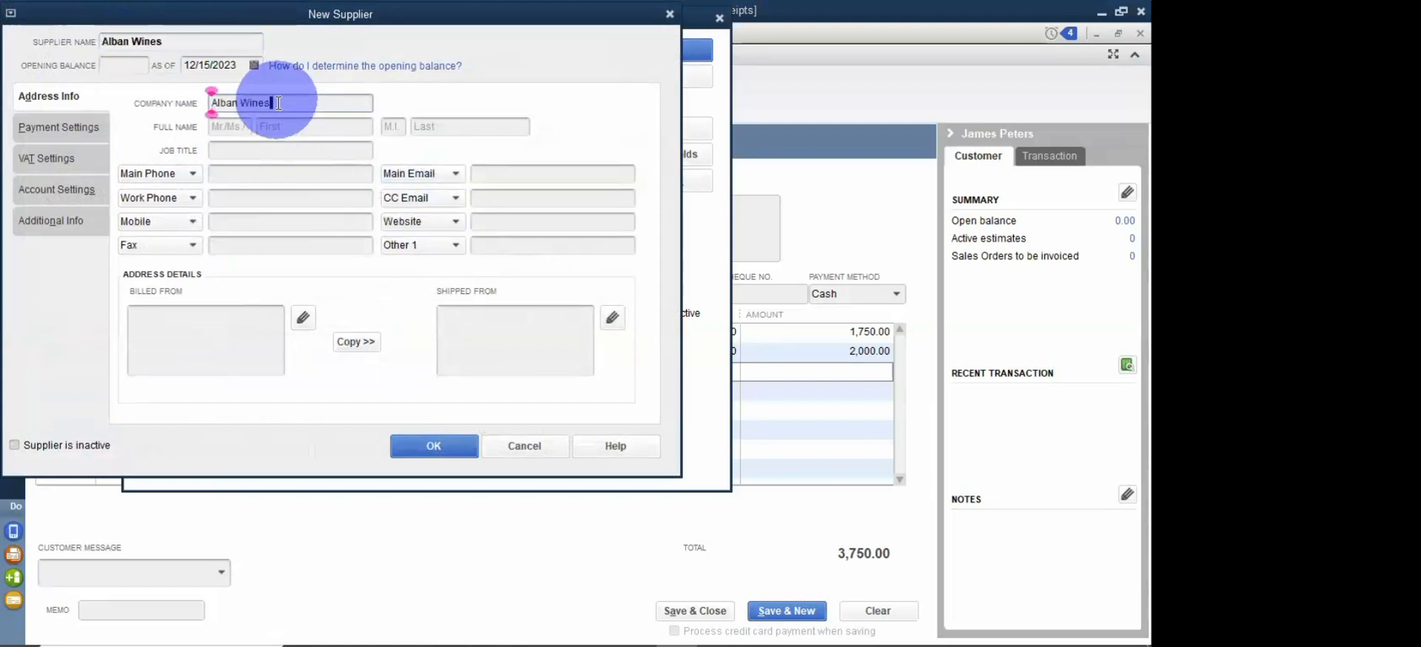
click(457, 447)
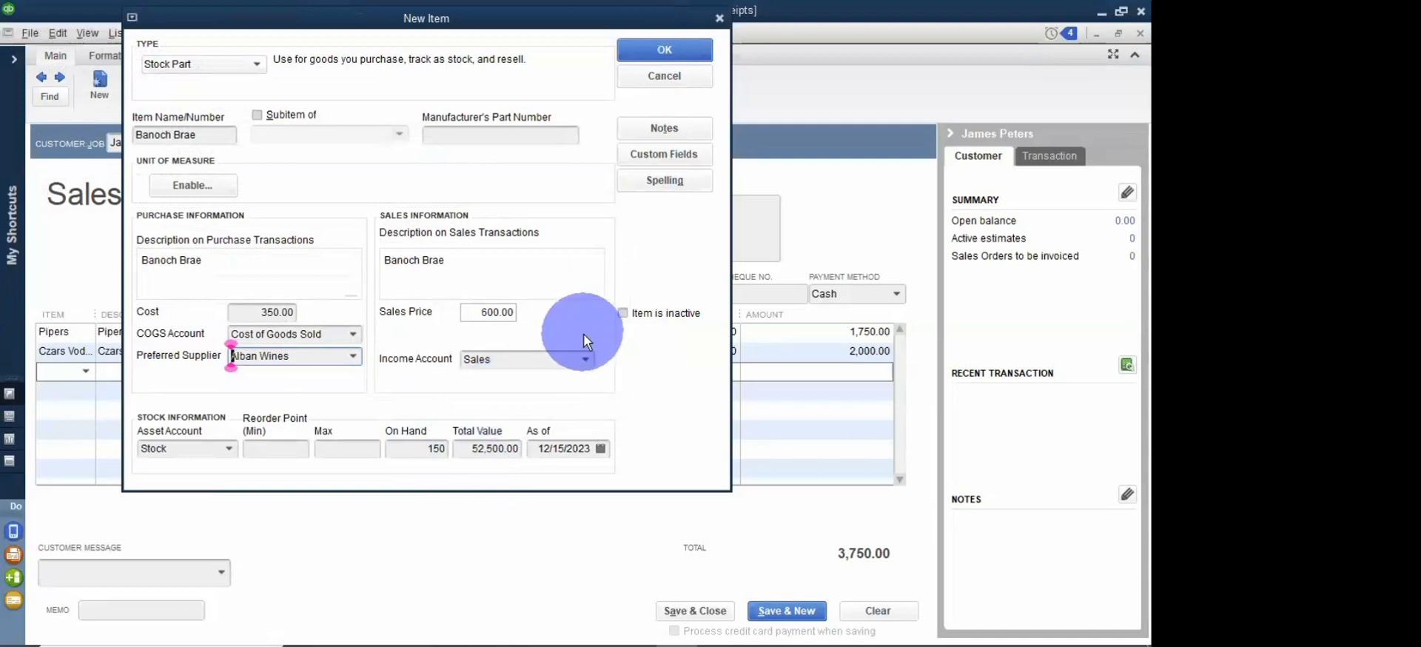
Step: Save the Banoch Brae item, ignoring all spelling suggestions, and enter its quantity from the Word exercise, 1, on the receipt's third line
click(633, 49)
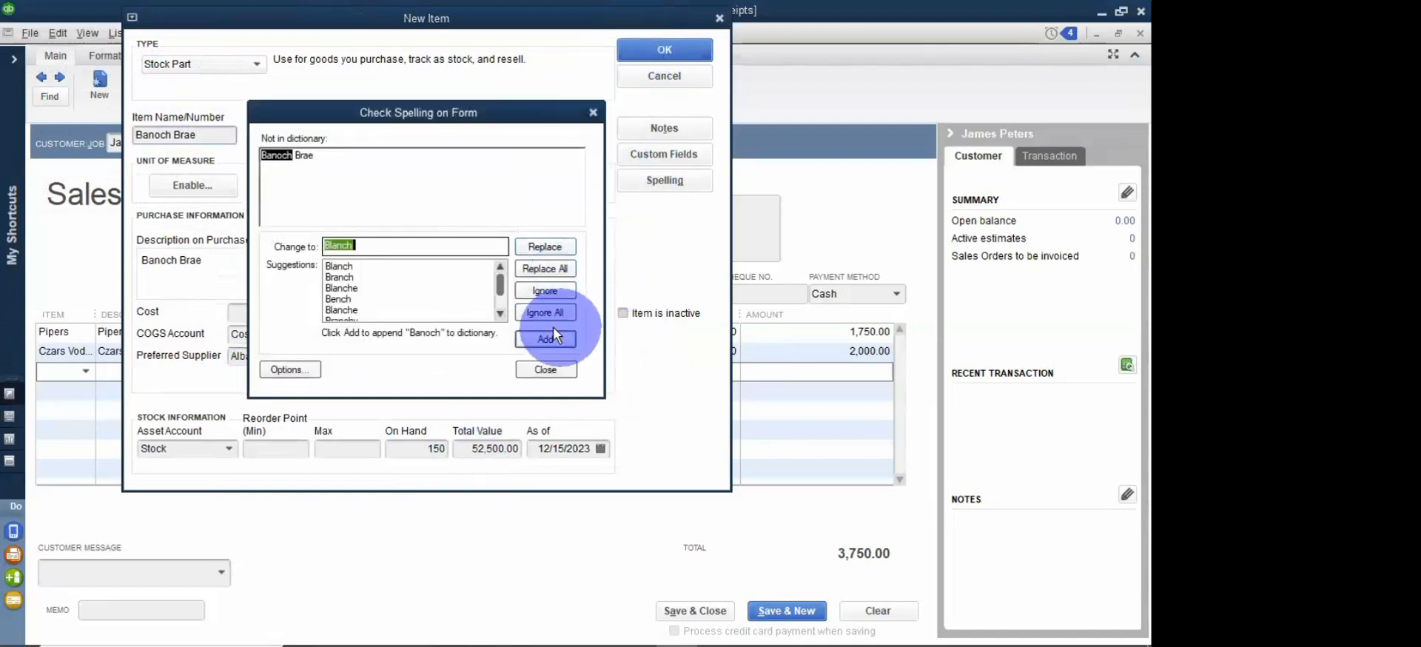
click(546, 312)
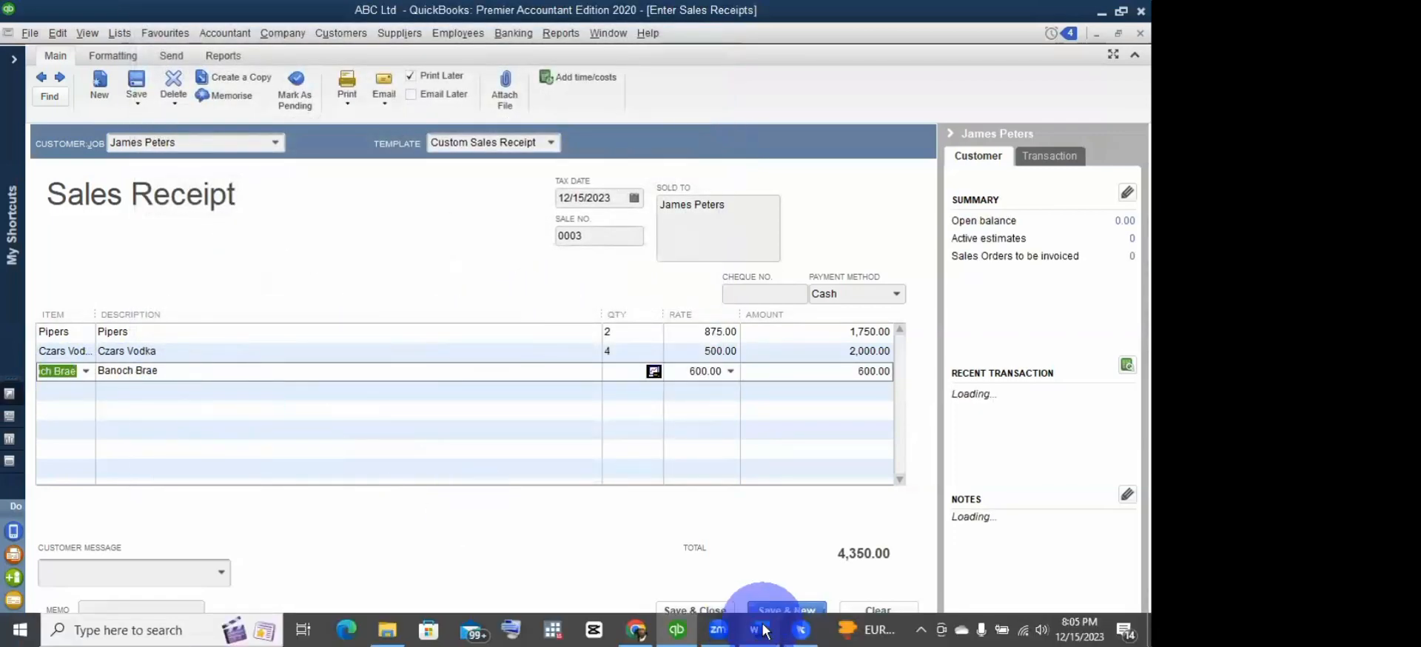
mouse_move(761, 629)
click(748, 567)
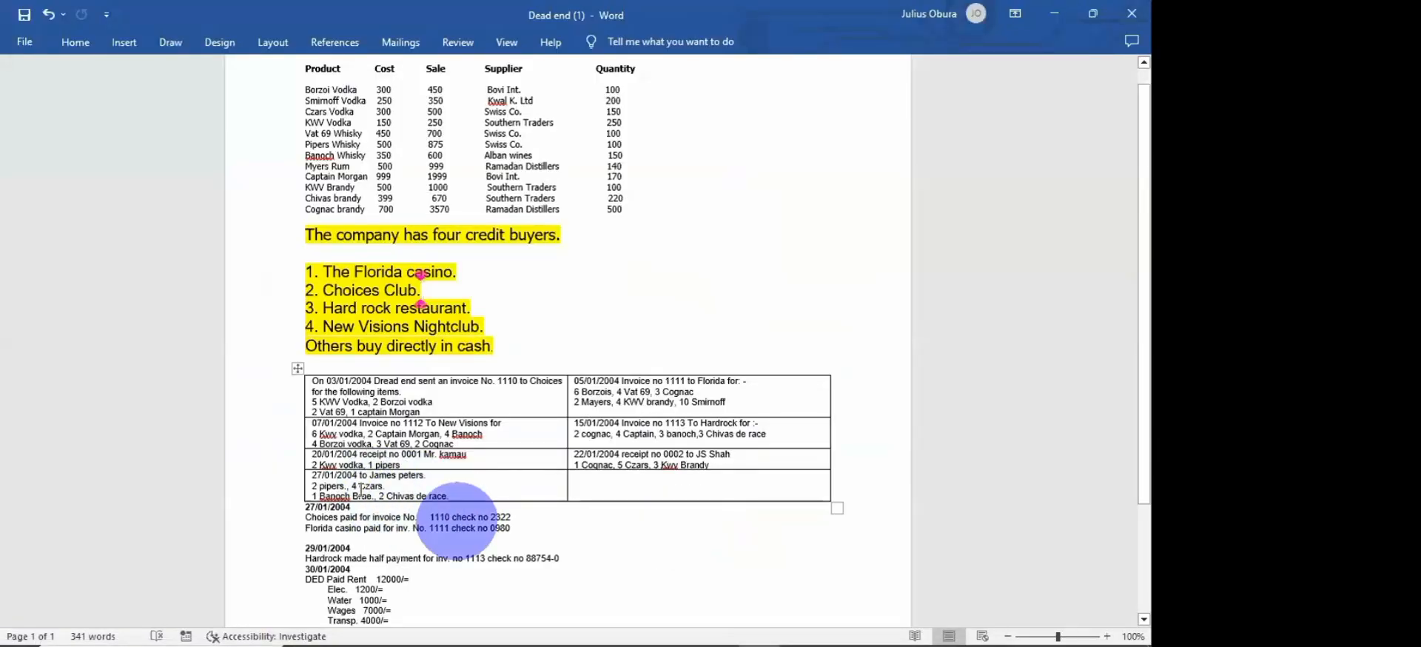
mouse_move(756, 631)
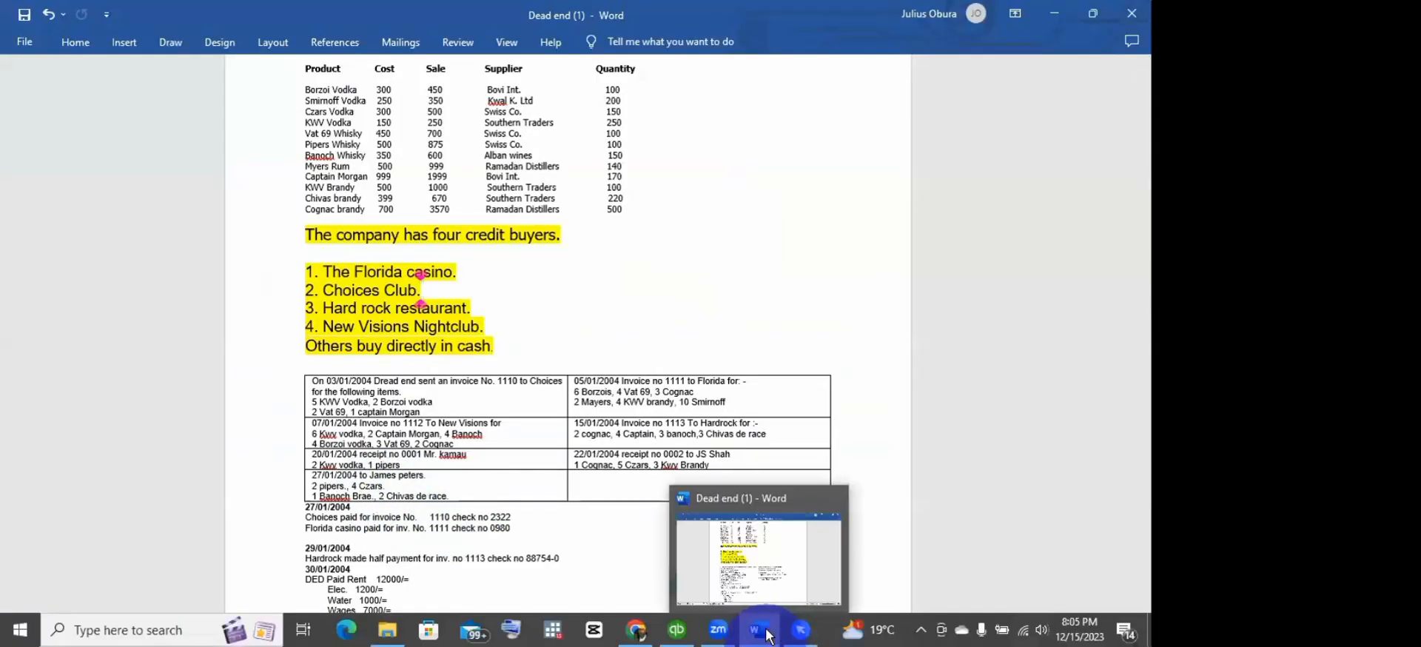
mouse_move(676, 627)
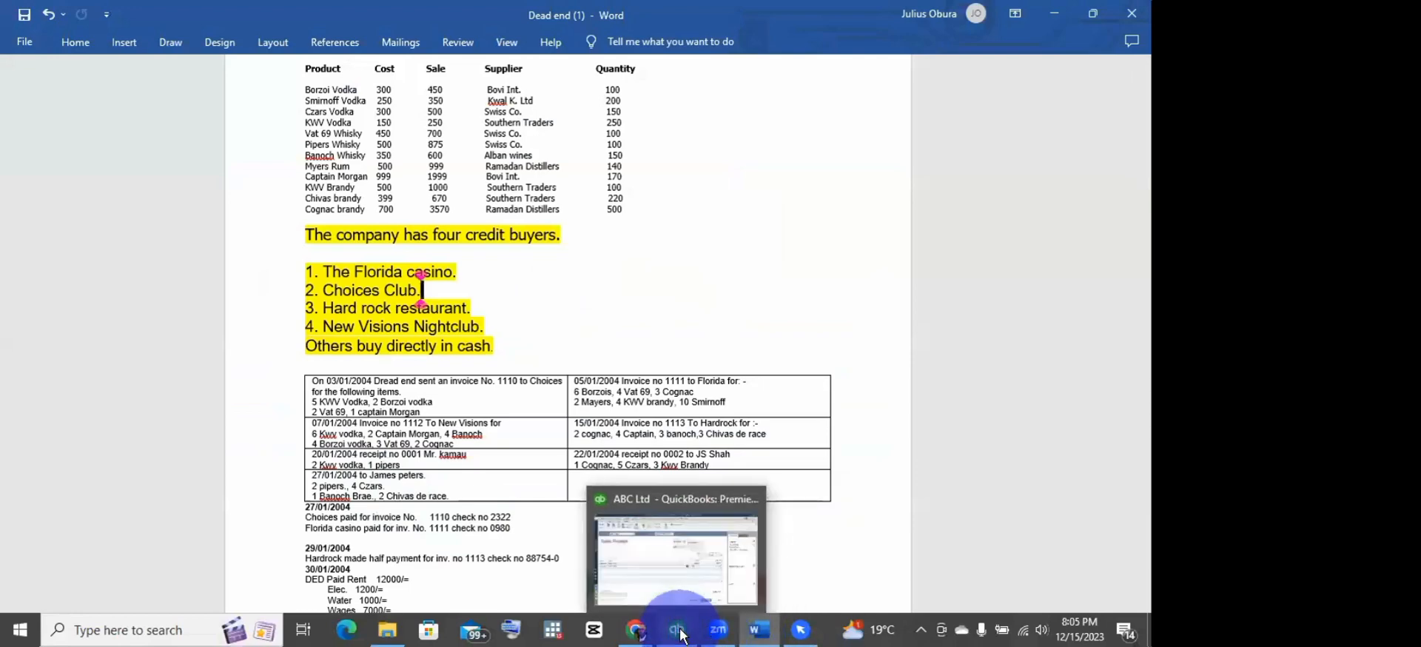
click(661, 568)
click(607, 372)
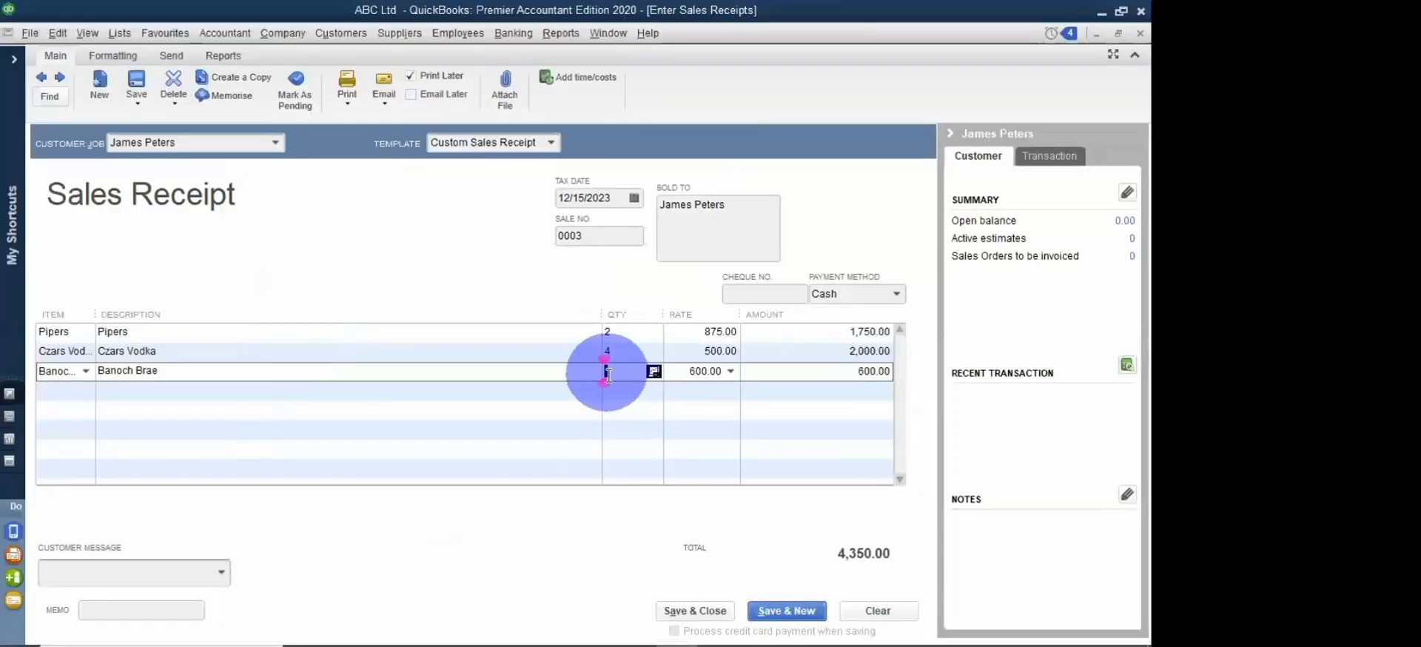
text(1)
click(90, 386)
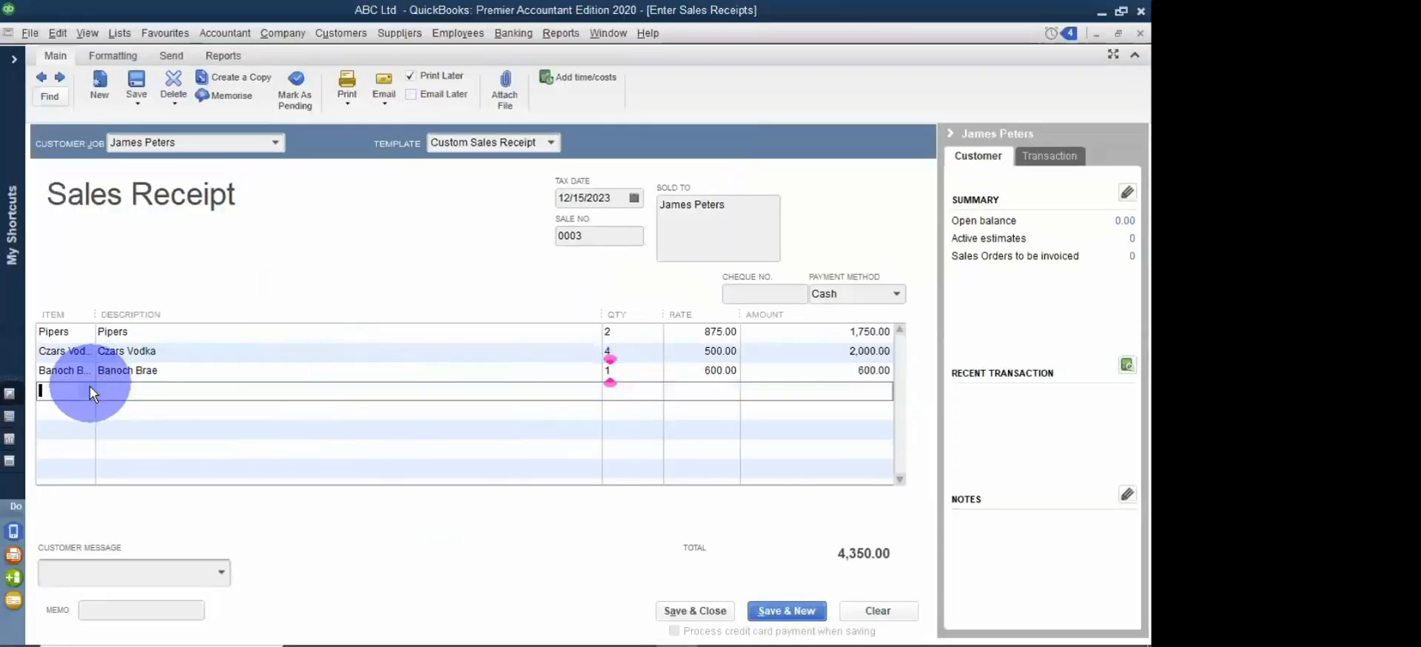
Step: Start a new stock part item named Chivas for the receipt's fourth line, using Chivas as purchase and sales description
click(87, 390)
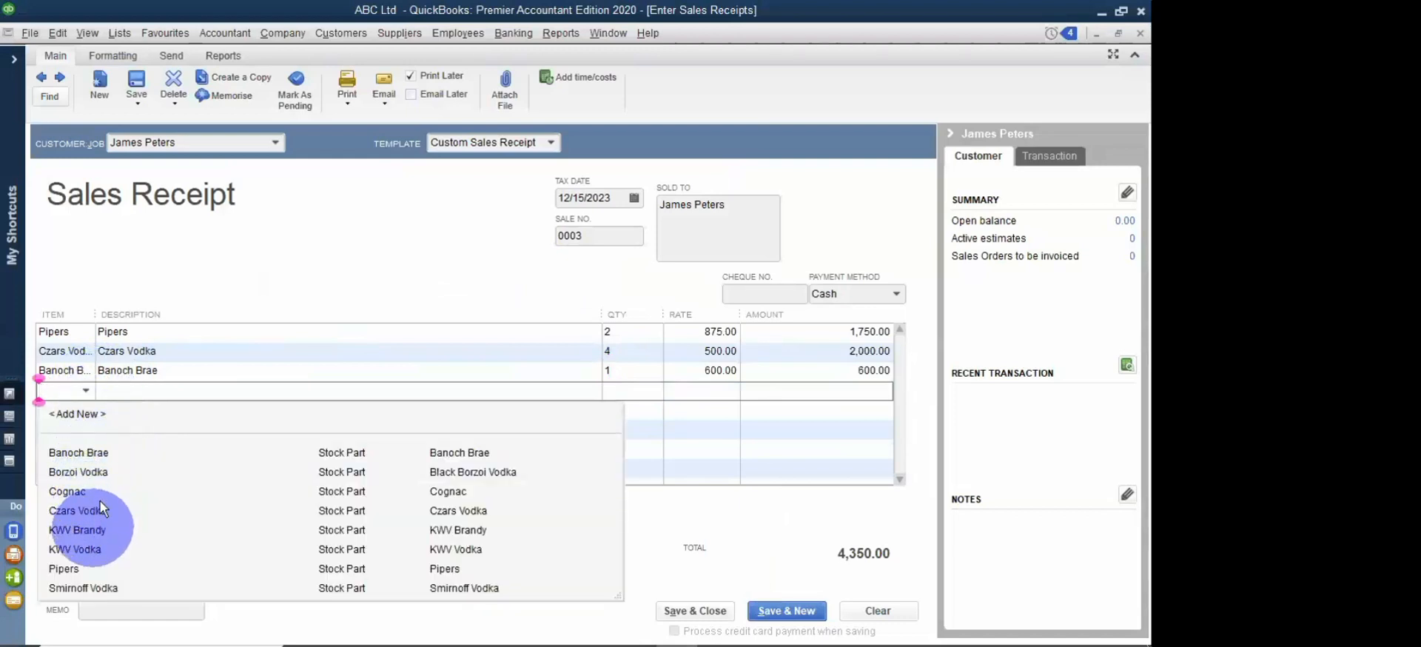
click(78, 414)
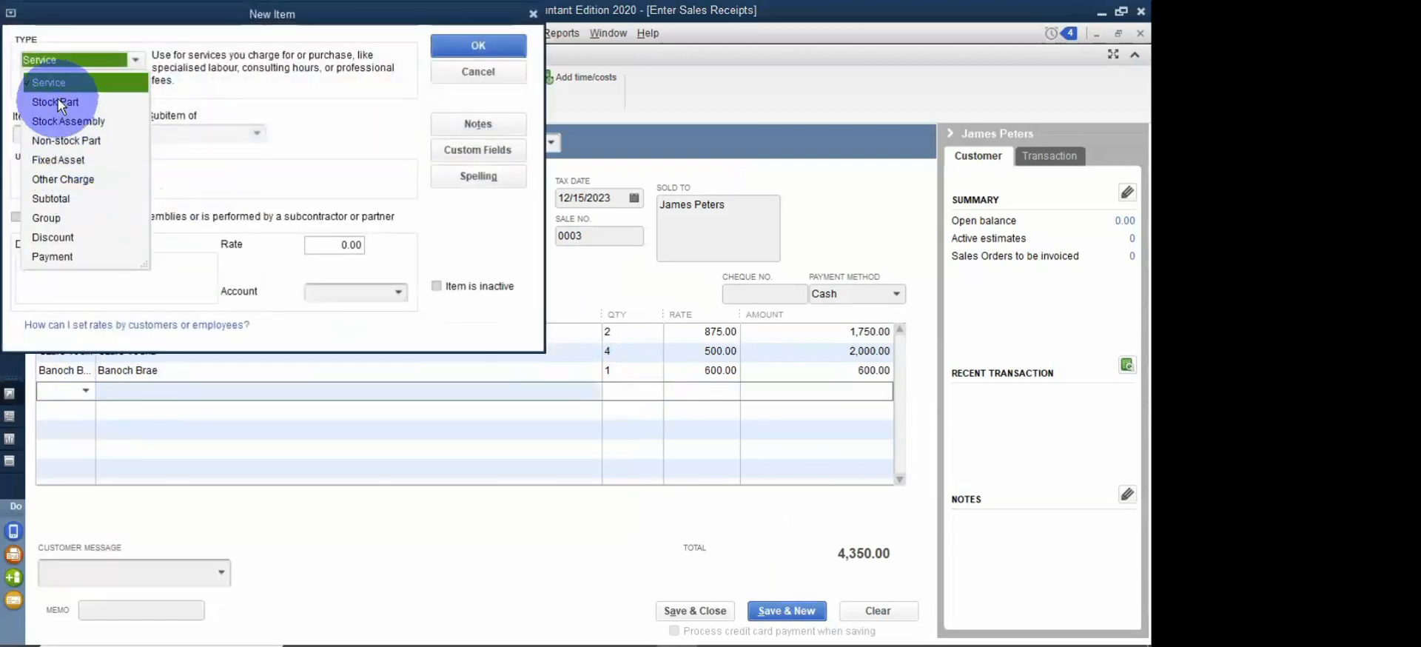
click(58, 102)
click(69, 129)
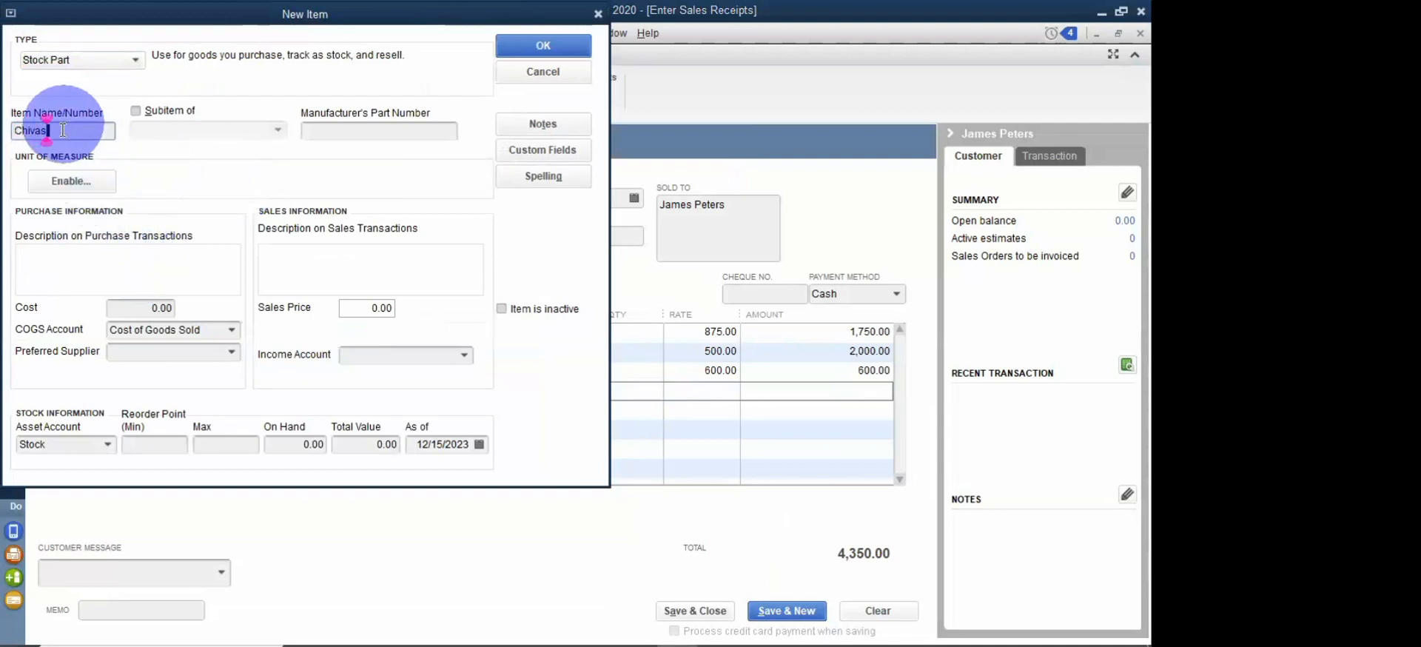
drag(63, 130, 9, 133)
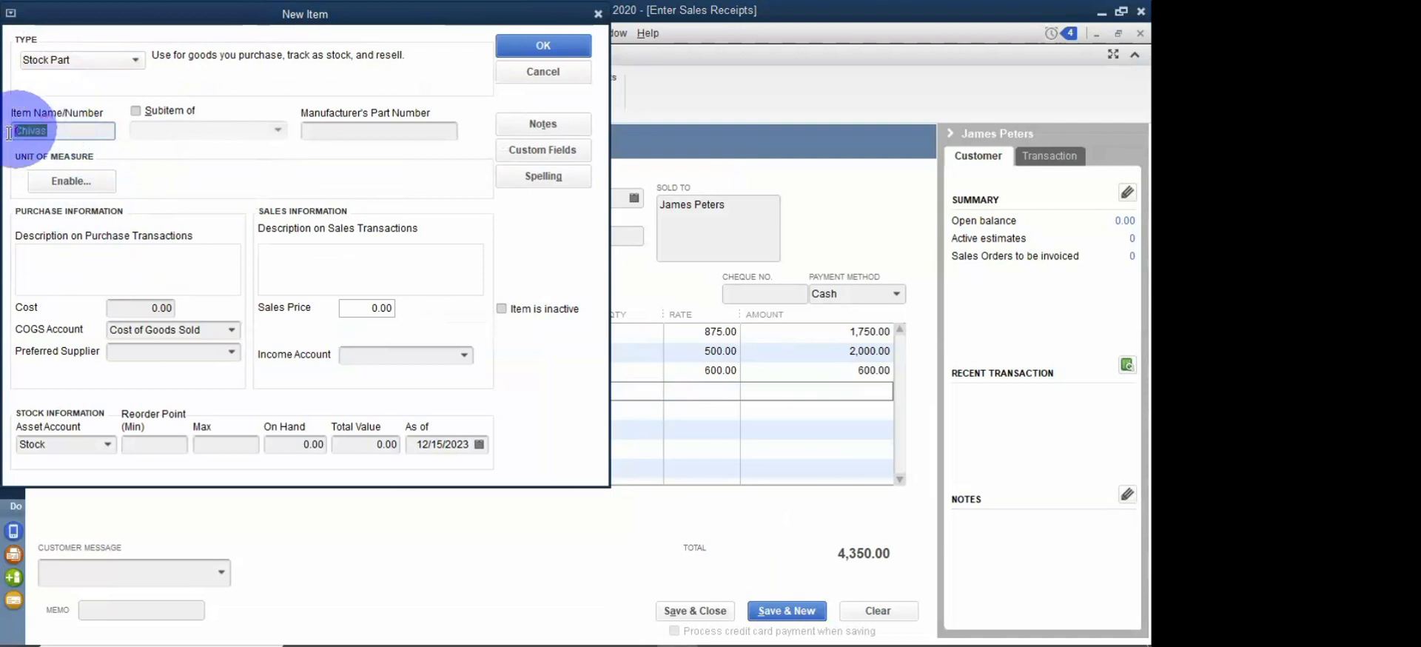
click(62, 268)
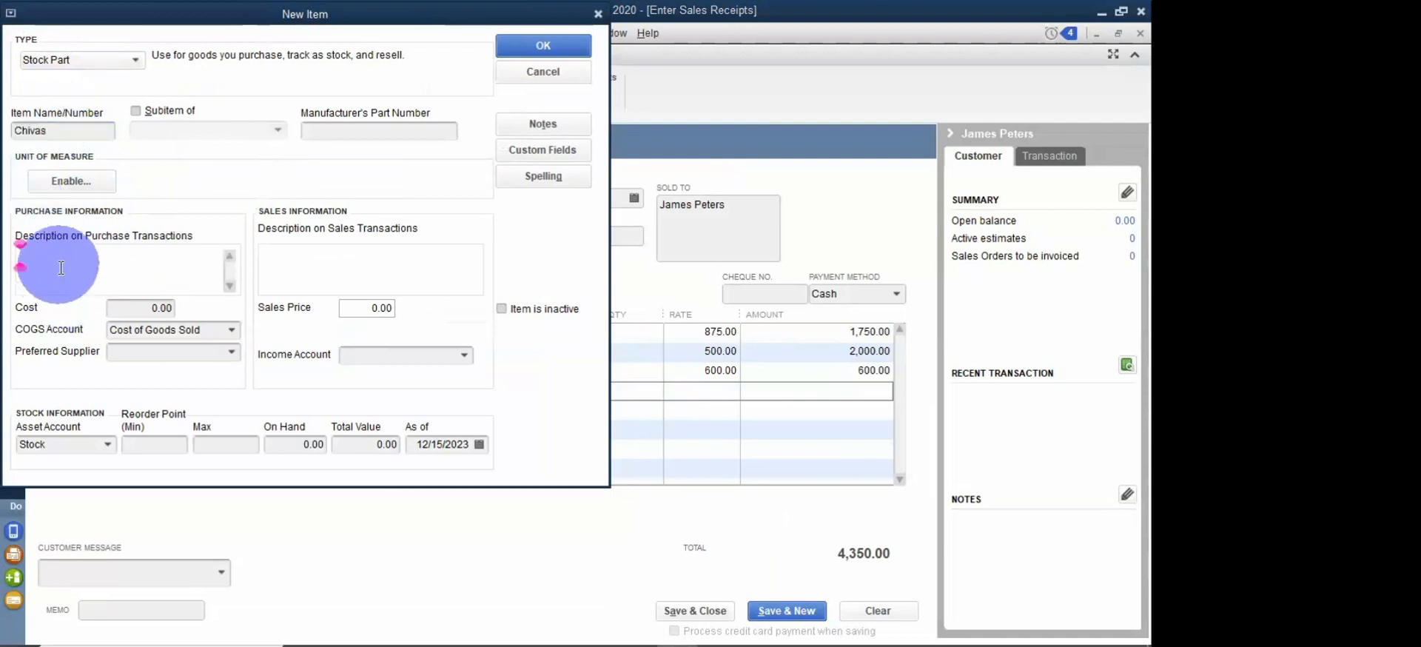
click(302, 277)
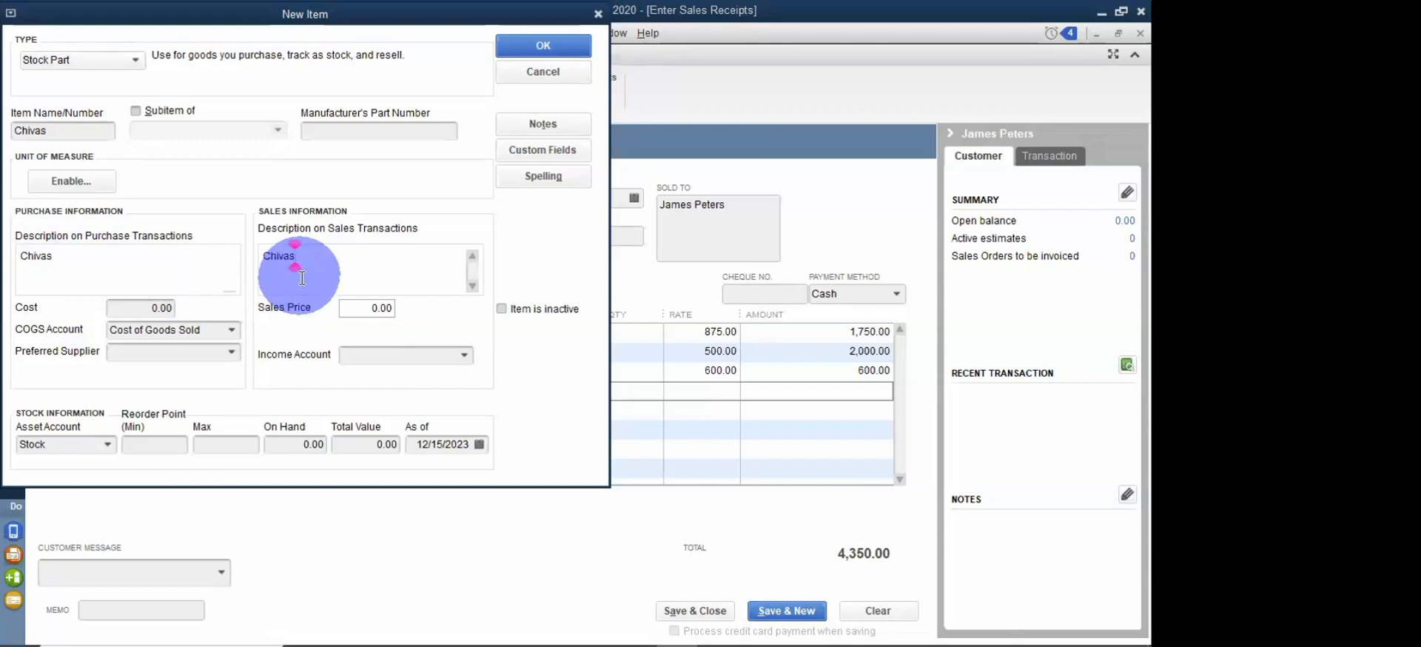
Step: Look up Chivas brandy in the Word exercise's product table and set the new item's cost to 399 and sales price to 670
mouse_move(713, 631)
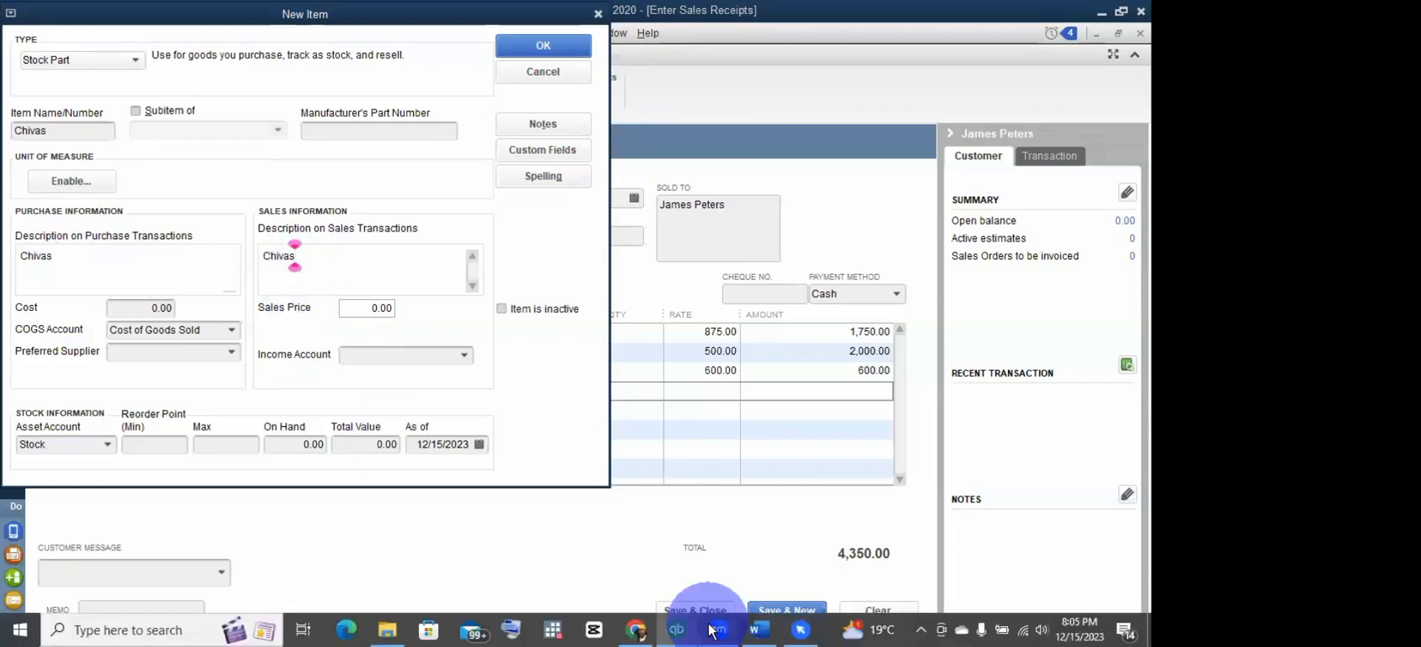
mouse_move(759, 628)
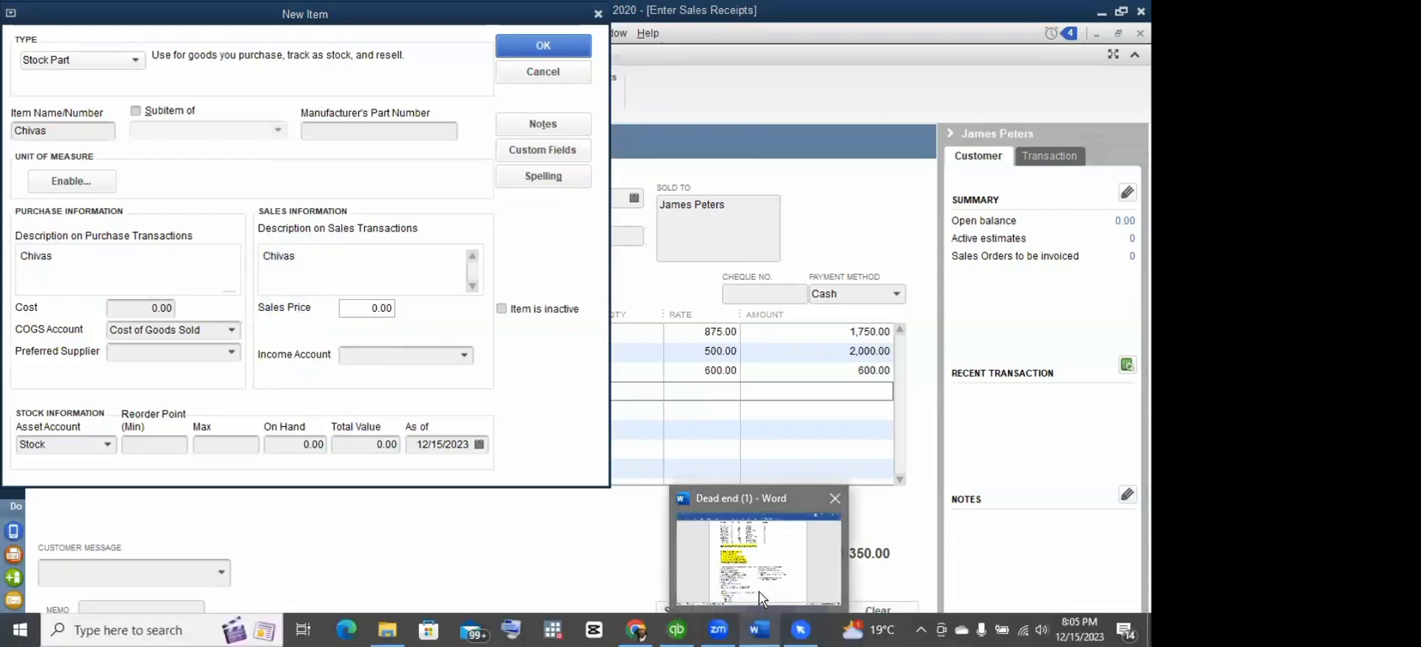
click(759, 628)
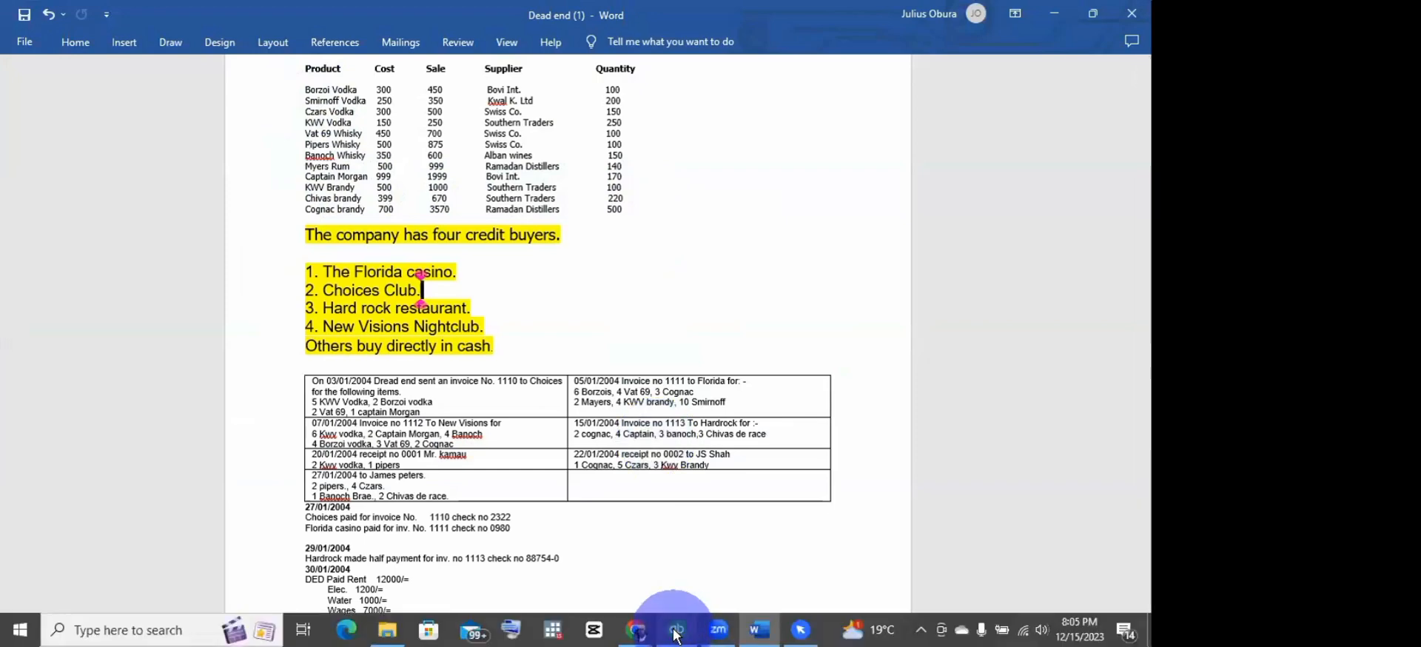
mouse_move(677, 629)
click(666, 572)
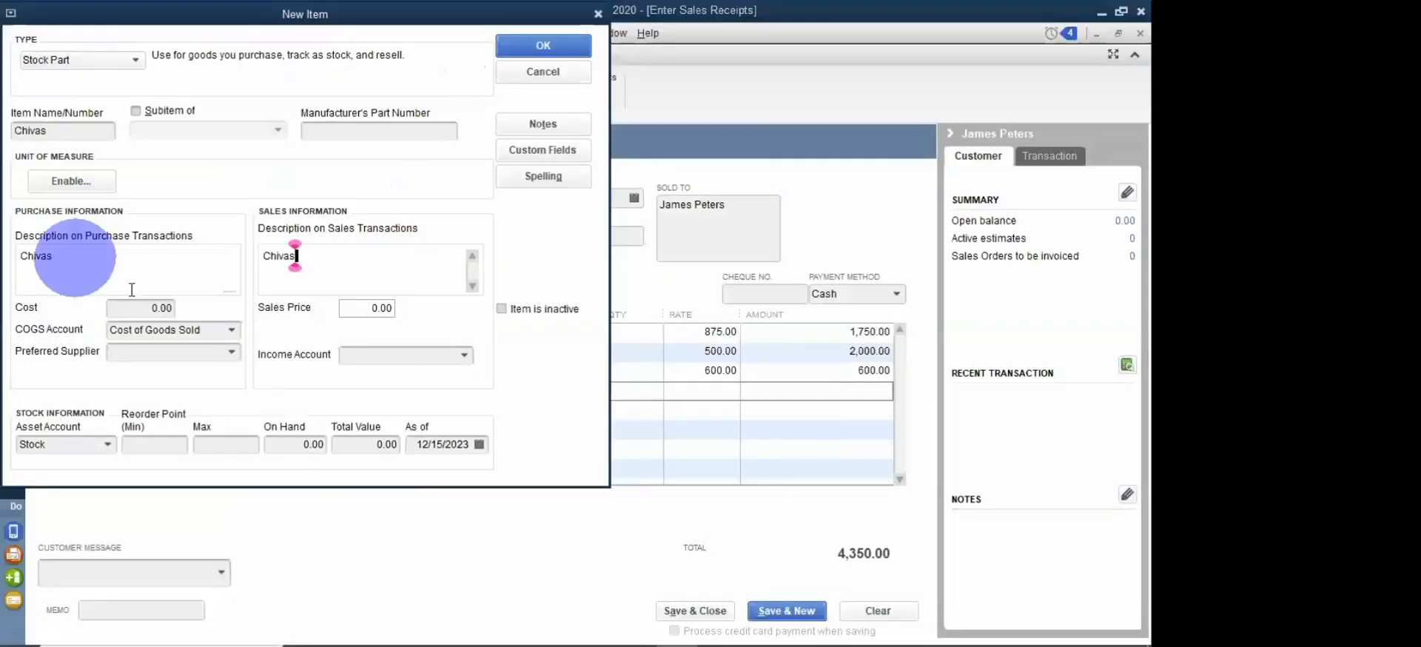
click(144, 309)
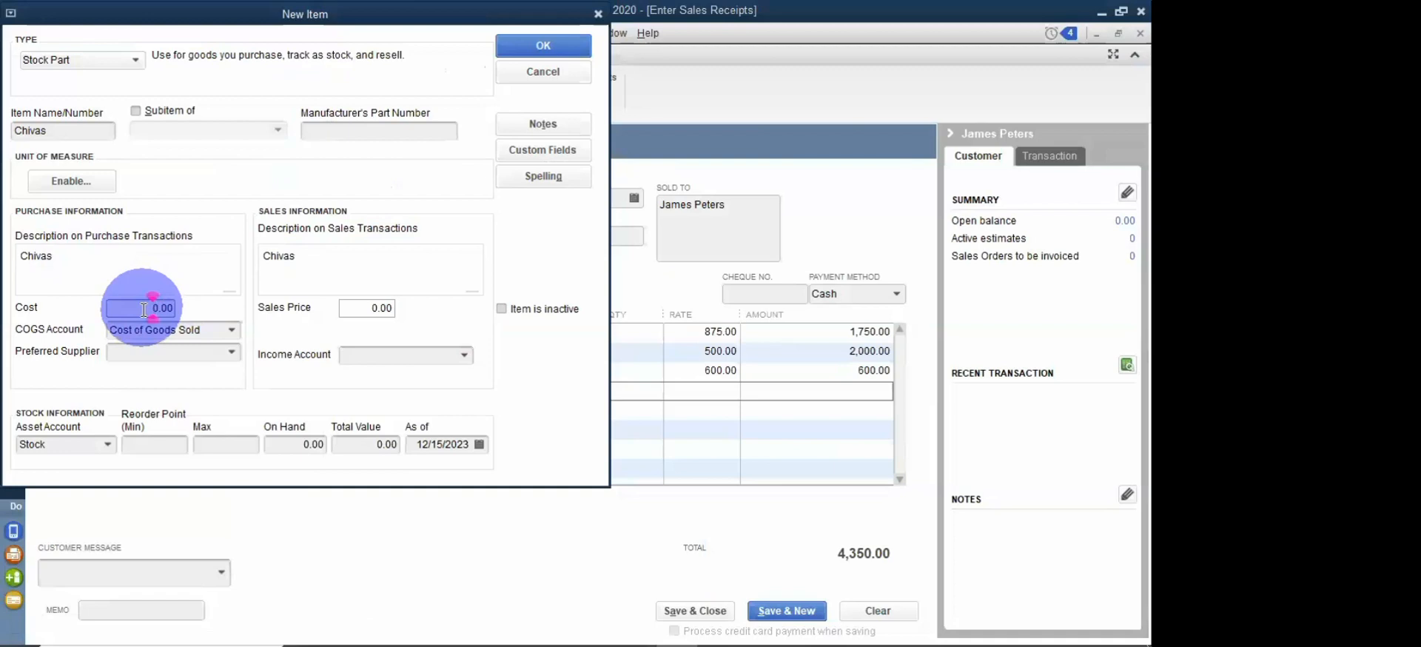
key(Delete)
key(Delete)
click(346, 307)
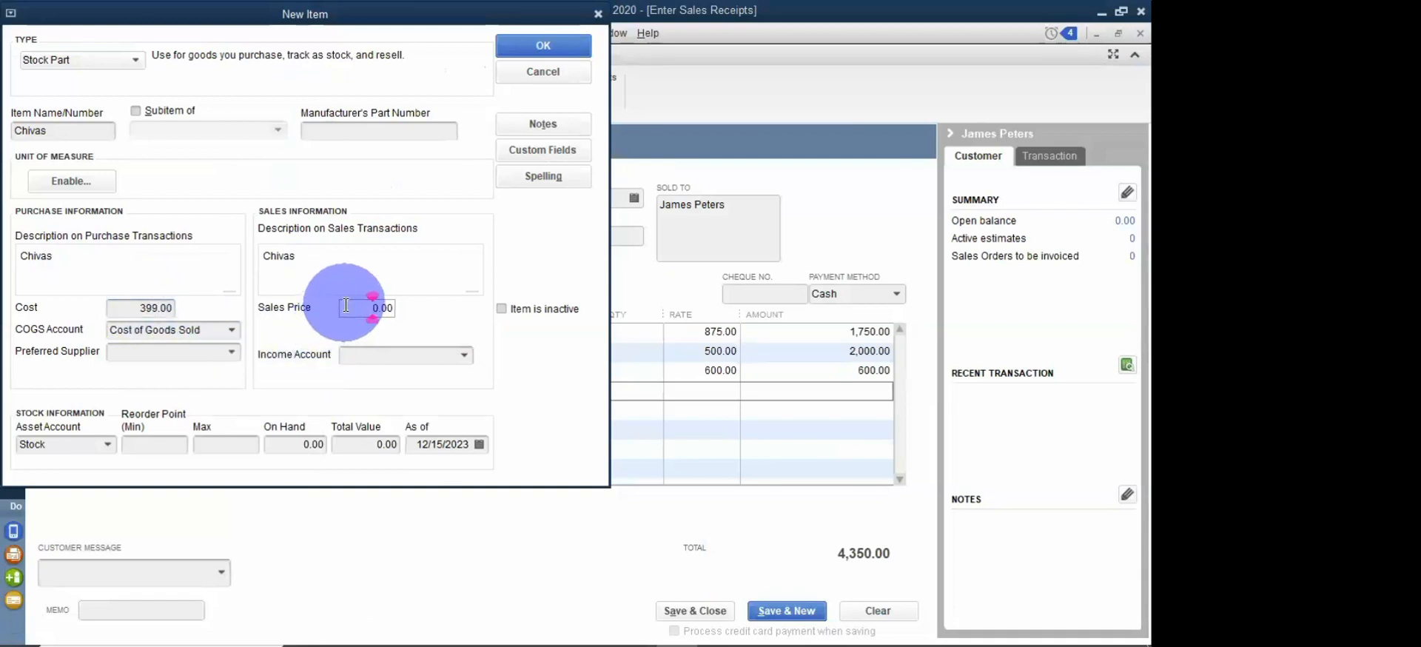
text(67)
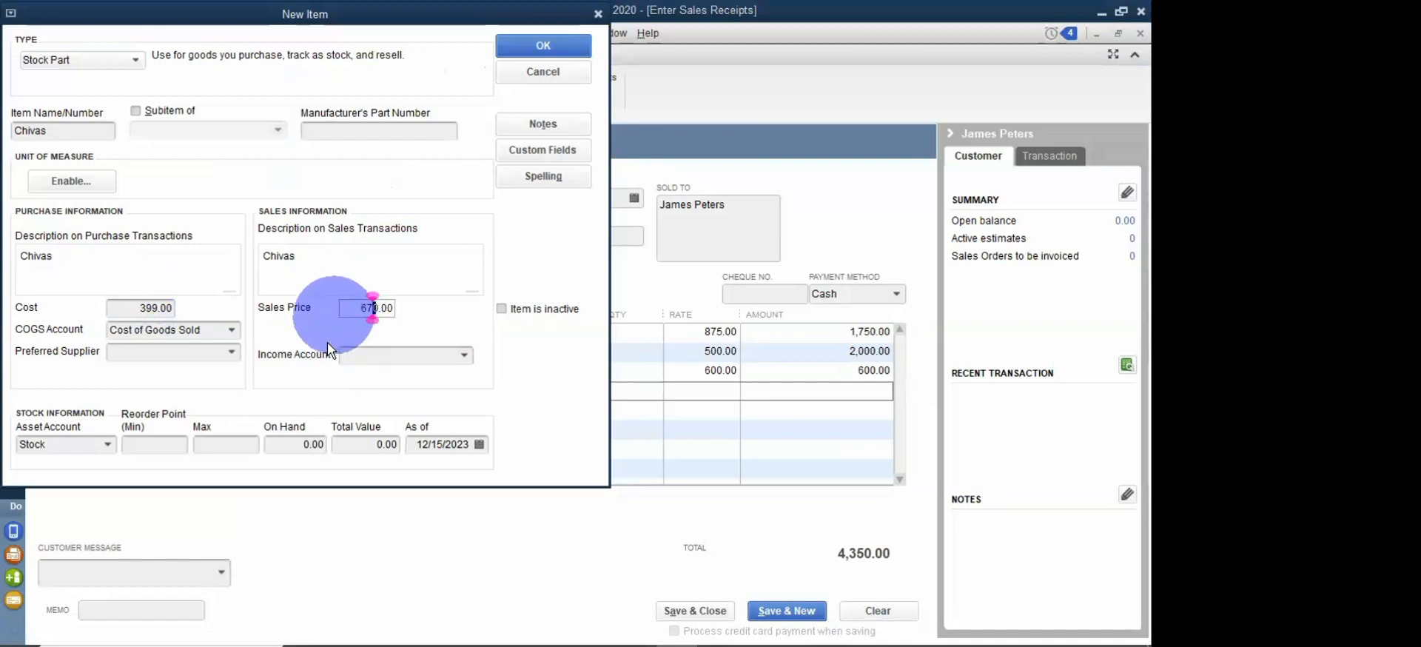
Step: Set the Chivas stock on hand to 220 and income account to Sales, and save the item, ignoring all spelling suggestions
click(285, 442)
text(22)
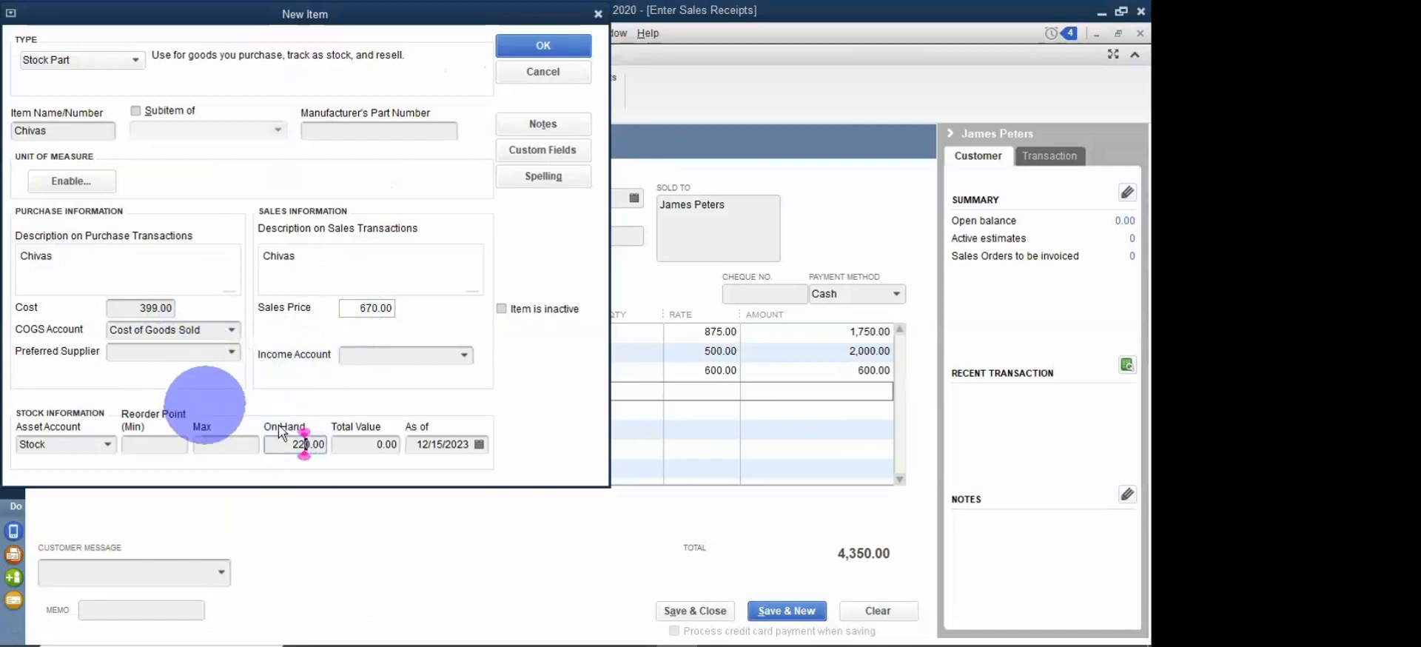
click(459, 355)
click(445, 361)
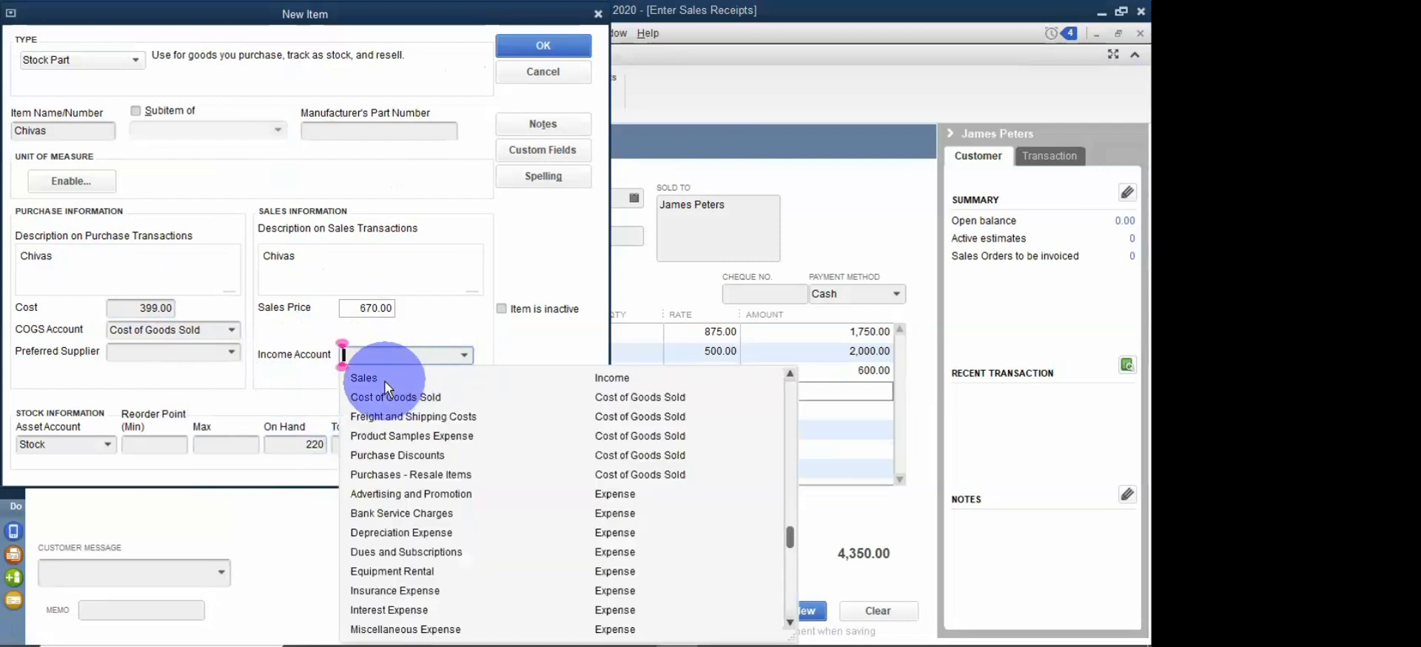
click(400, 374)
click(535, 44)
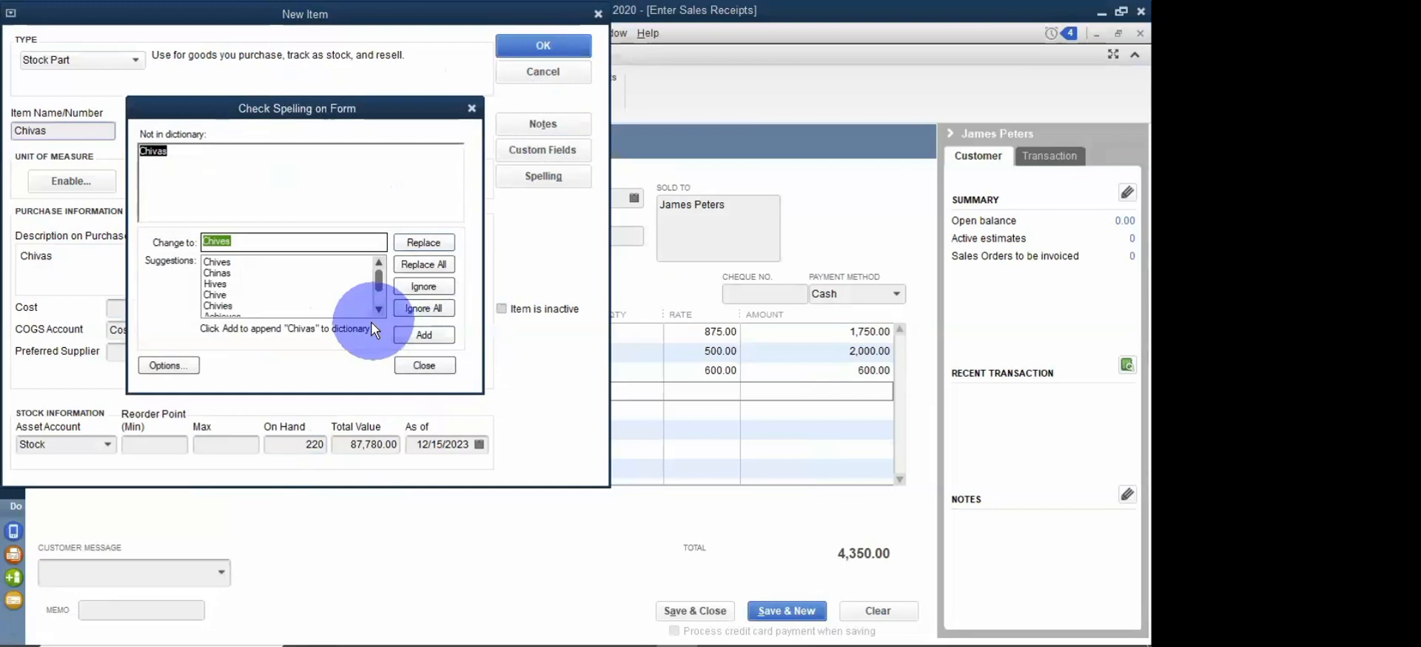
click(433, 304)
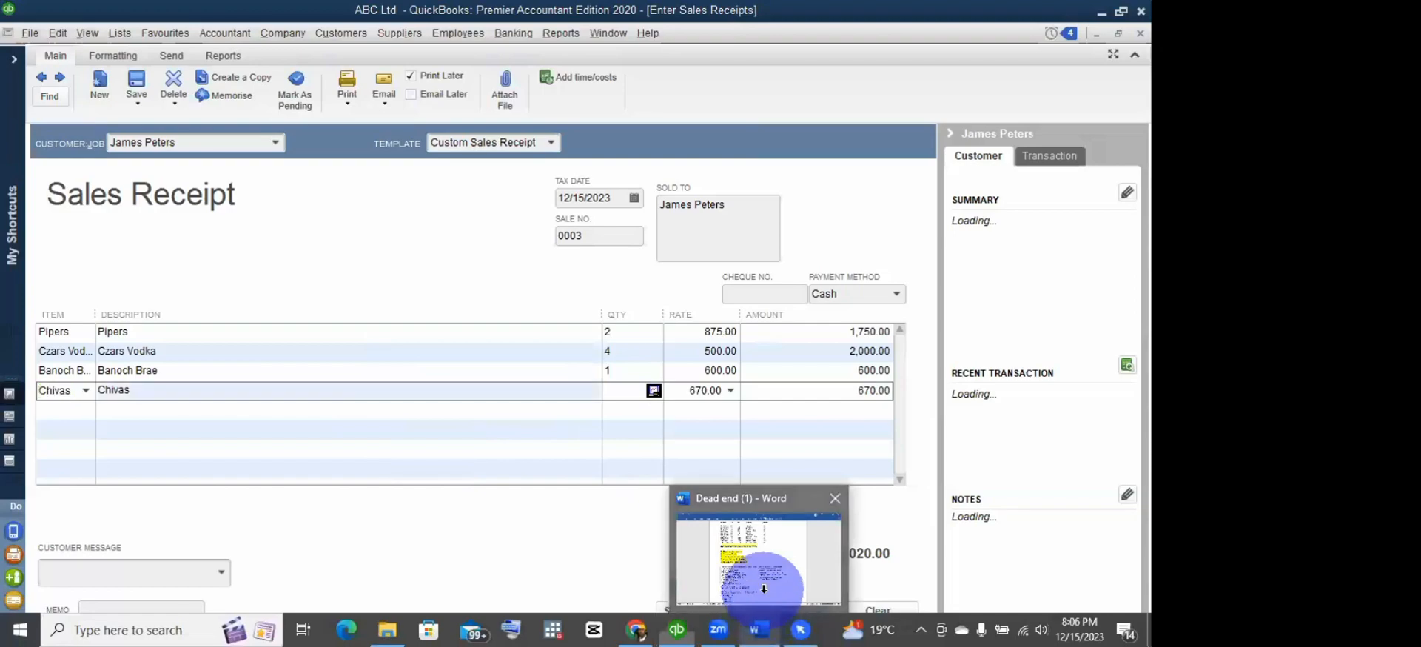
Step: Enter the Chivas quantity from the Word exercise, 2, and save and close the sales receipt, ignoring all spelling suggestions
click(764, 592)
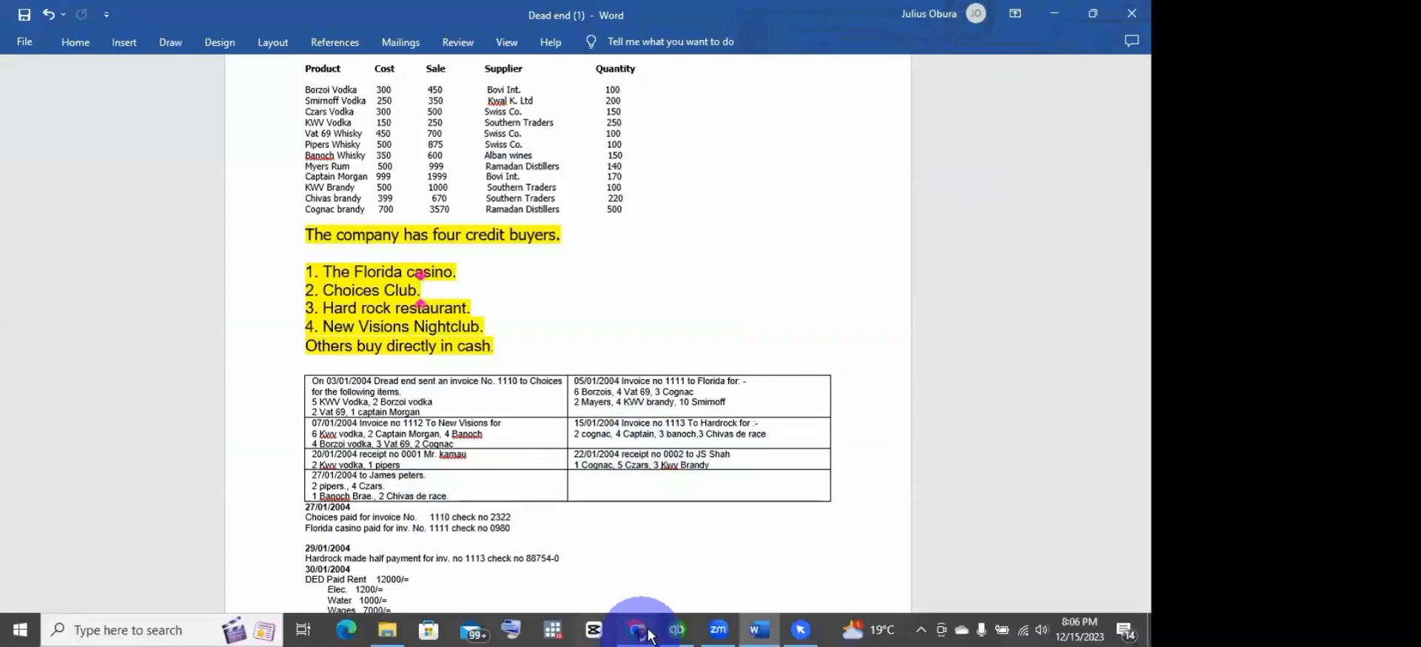
mouse_move(676, 630)
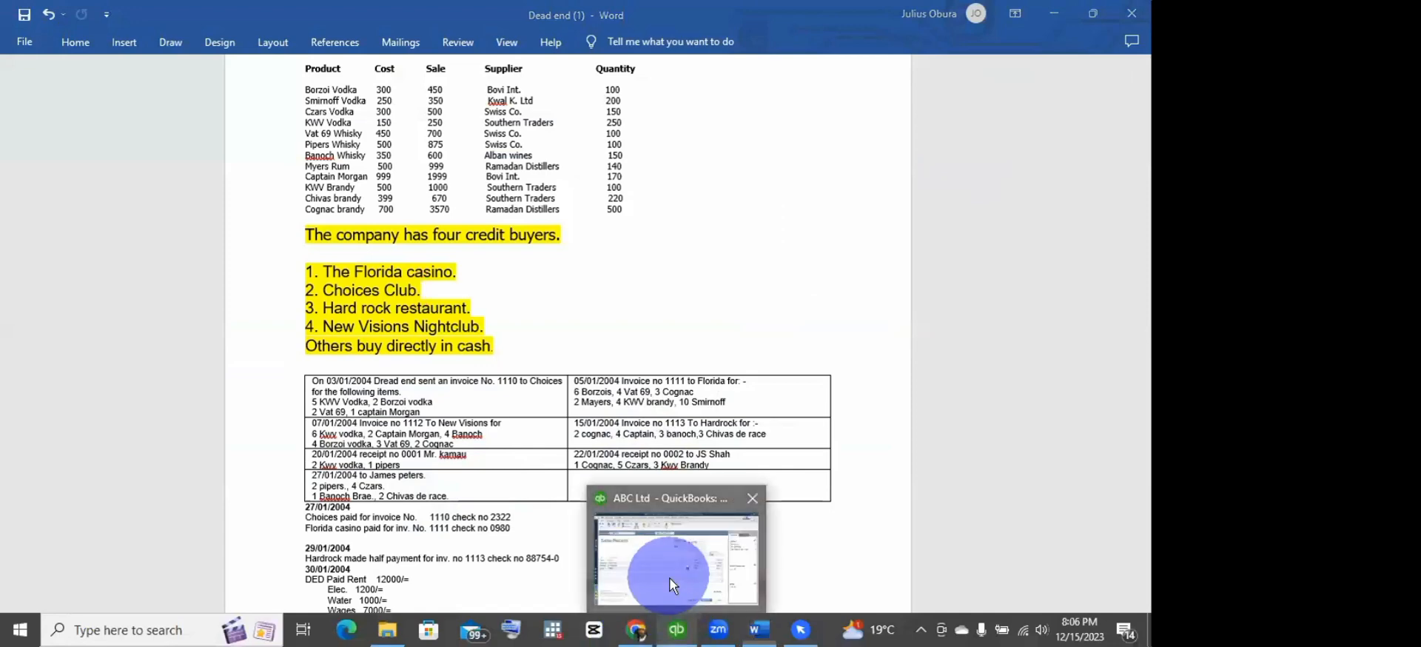
click(671, 579)
text(2)
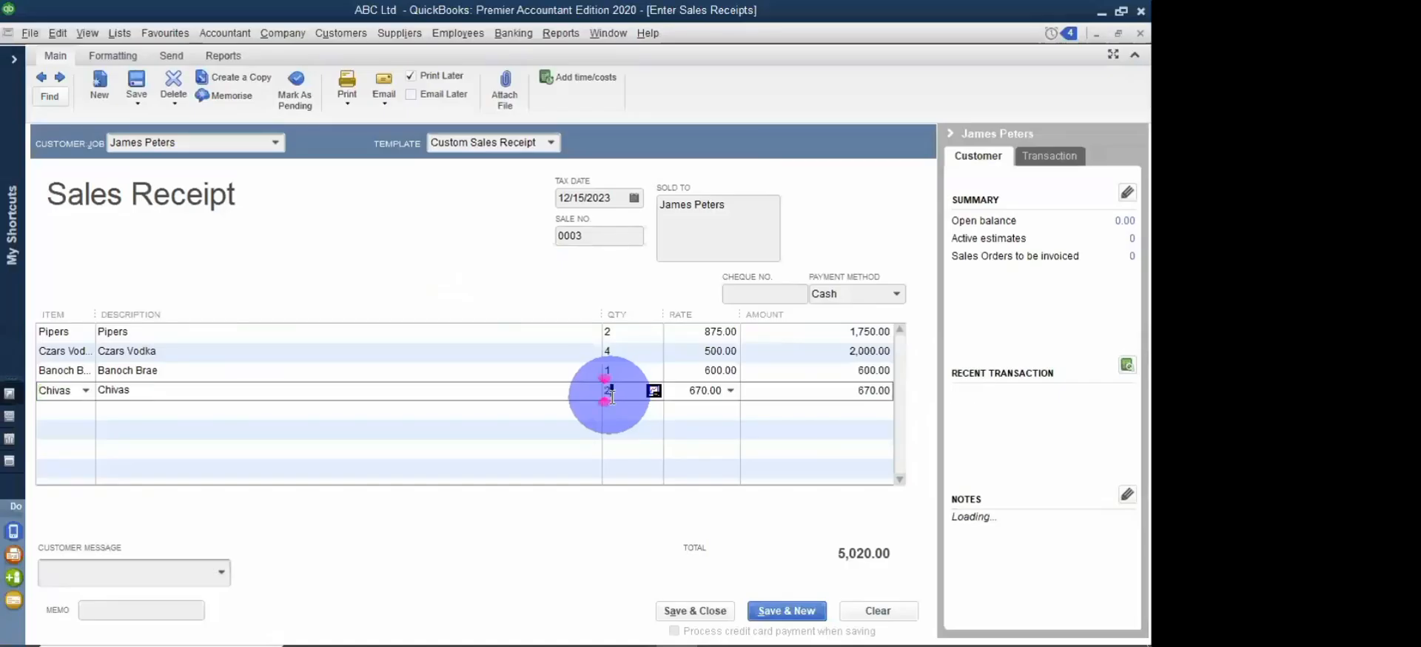
click(556, 419)
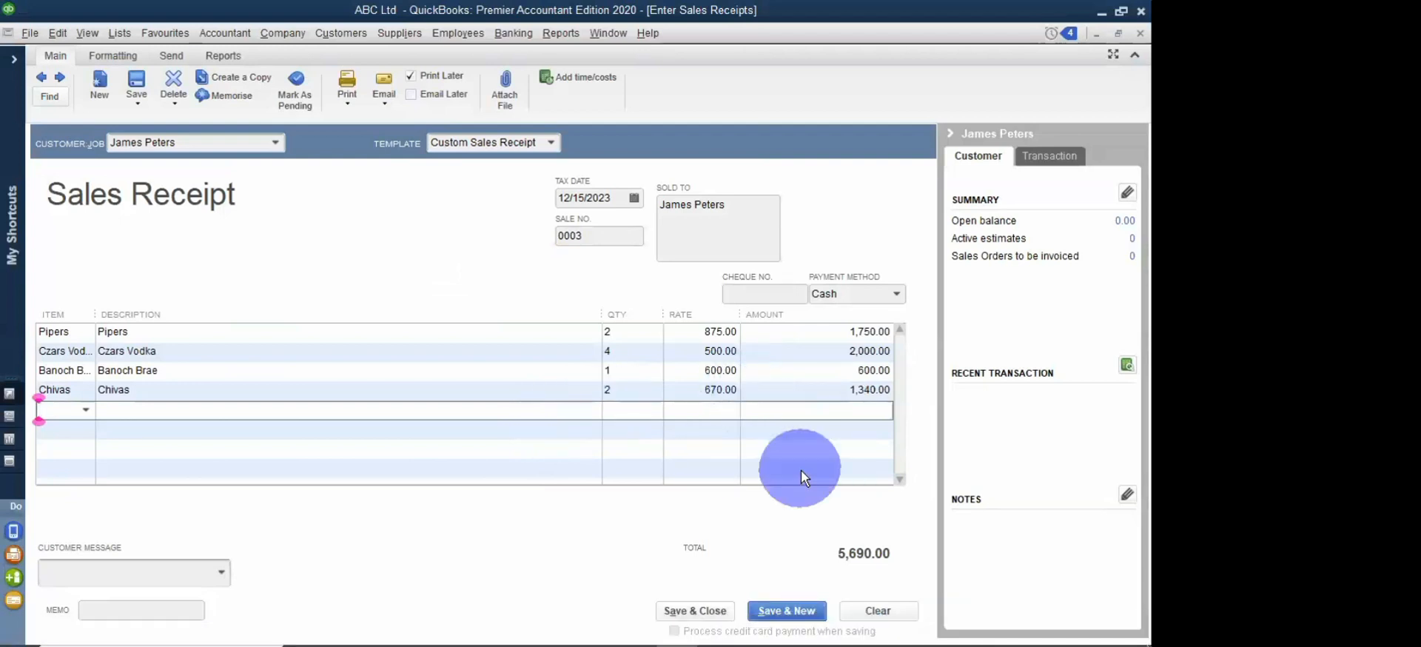
click(711, 612)
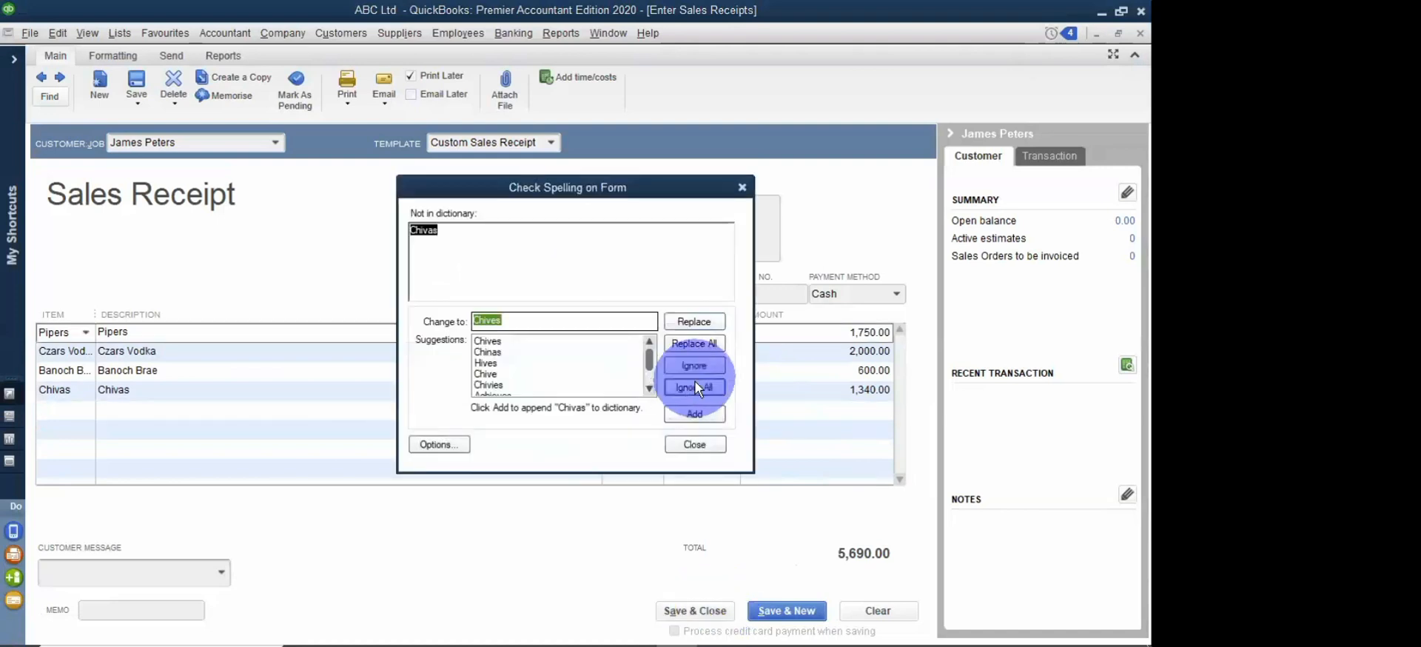
click(696, 388)
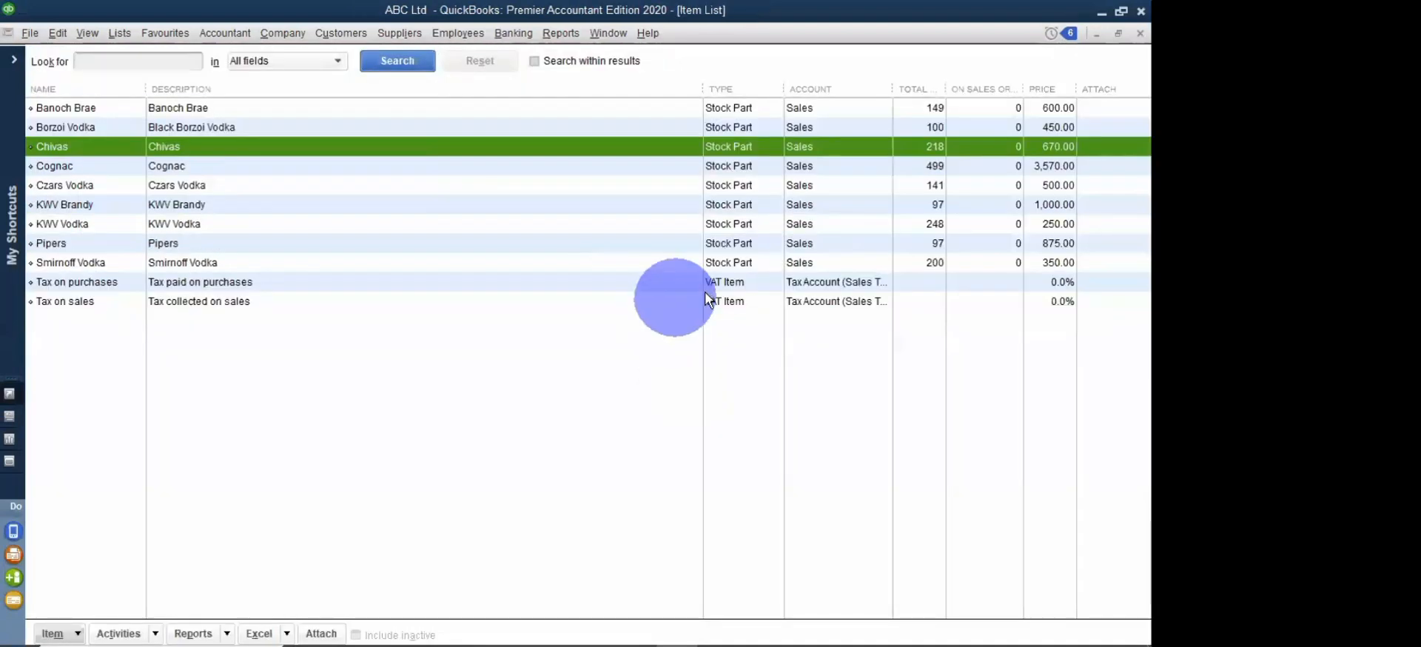